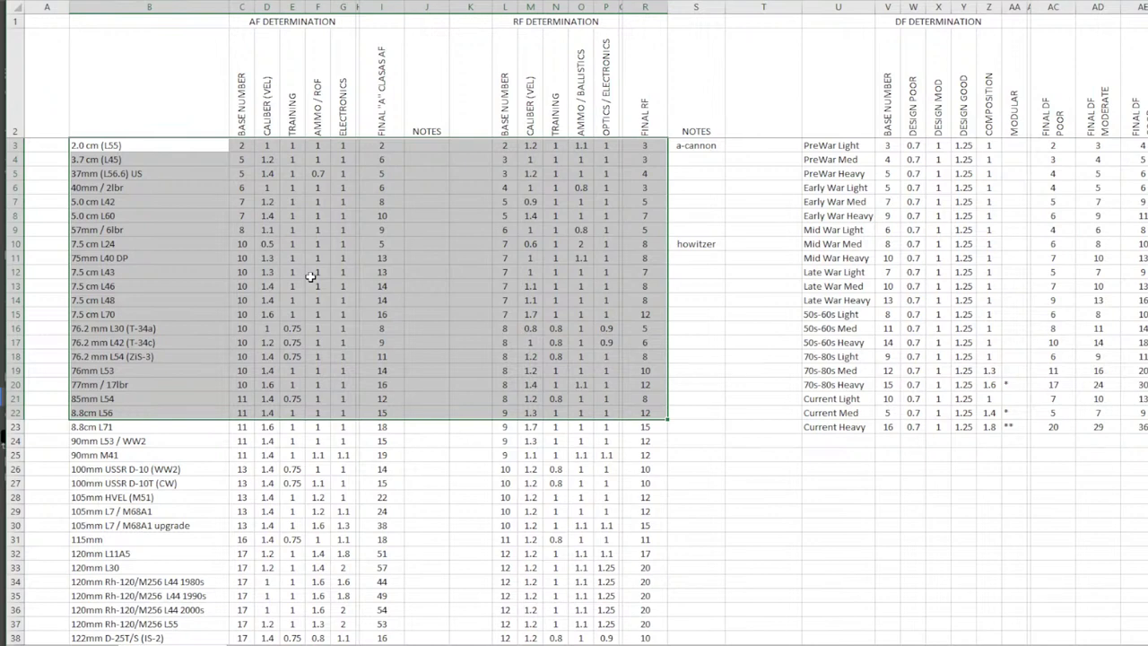
# - Examine the AF and RF determination factors for the smaller guns, starting at 2.0 cm (L55)
pyautogui.click(78, 238)
pyautogui.click(80, 147)
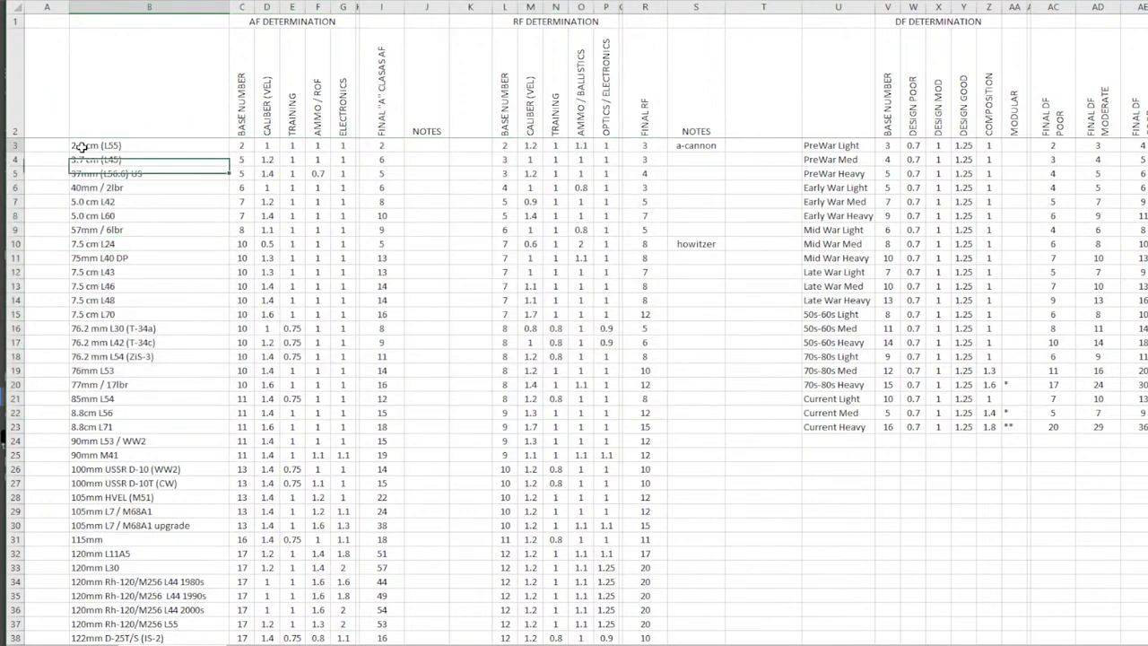
pyautogui.moveTo(80, 146)
pyautogui.mouseDown()
pyautogui.moveTo(605, 384)
pyautogui.moveTo(609, 449)
pyautogui.mouseUp()
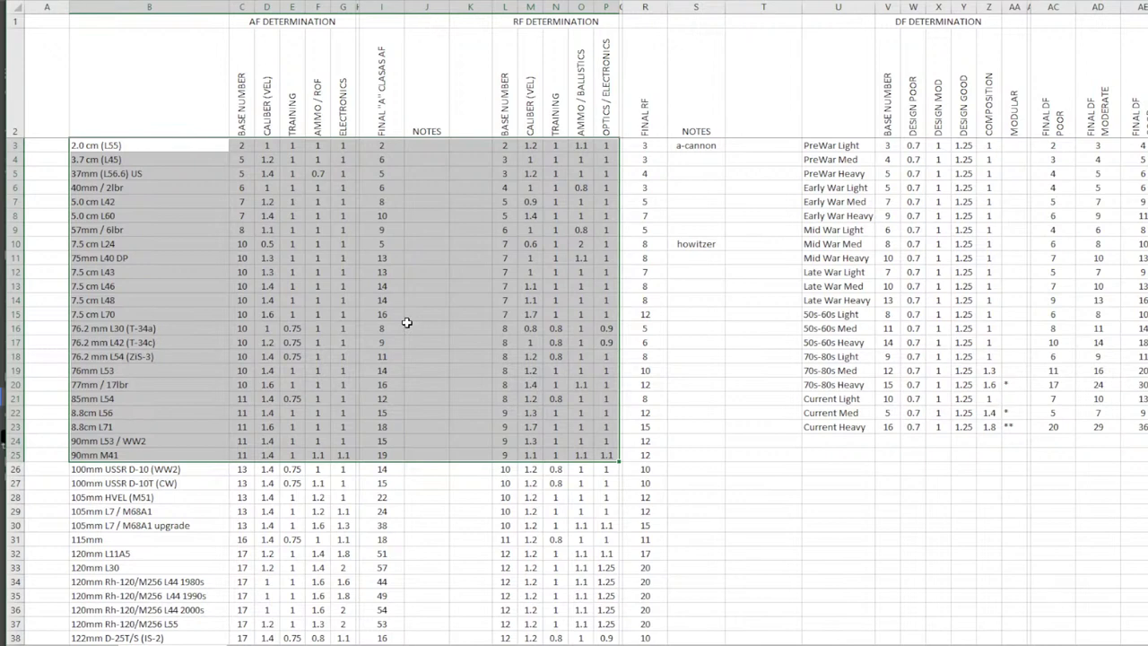
pyautogui.click(138, 144)
pyautogui.moveTo(159, 152); pyautogui.dragTo(687, 368)
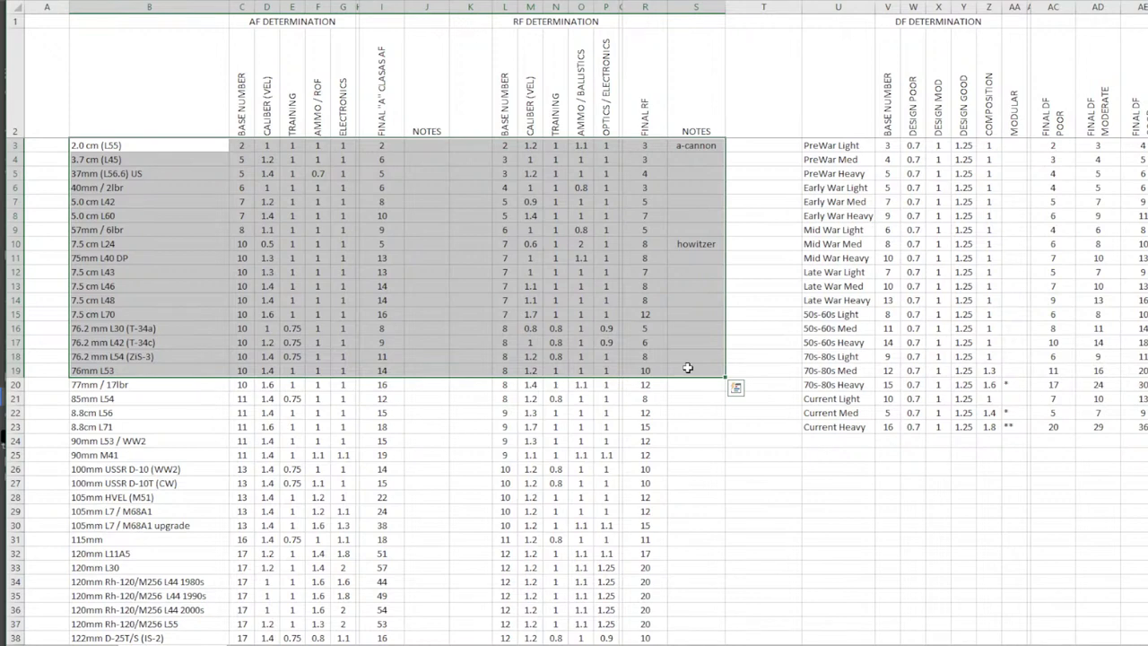
pyautogui.scroll(-4, 238, 367)
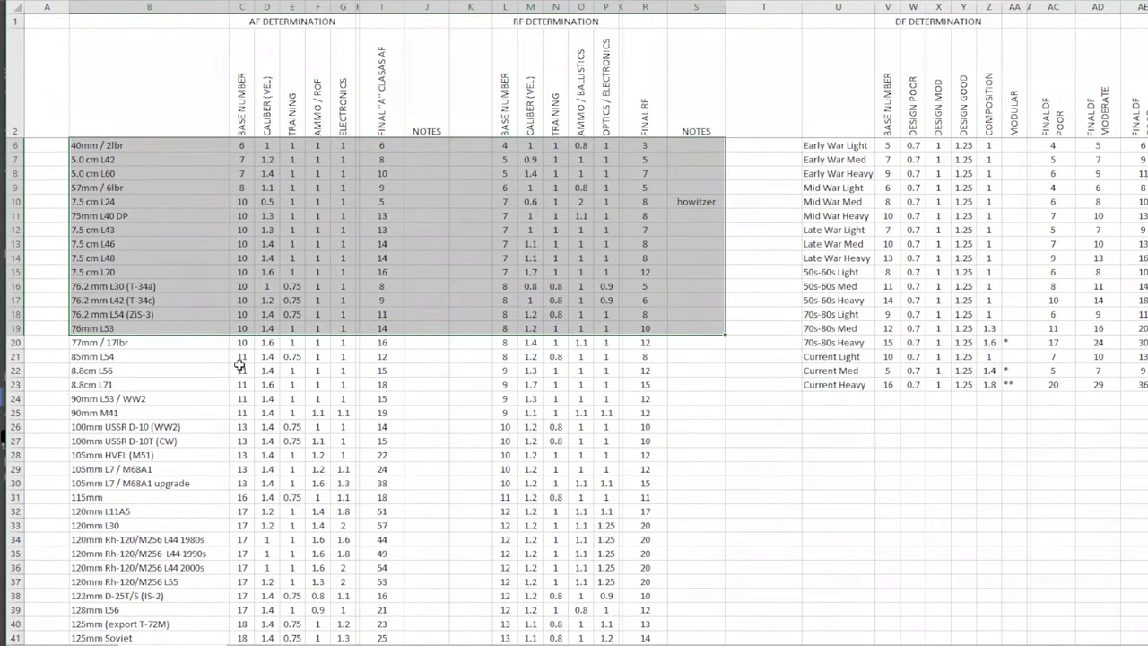
# - Examine the AF base number, caliber, training, ammo and electronics factors across the medium and large guns
pyautogui.moveTo(125, 186); pyautogui.dragTo(121, 539)
pyautogui.moveTo(242, 160); pyautogui.dragTo(229, 525)
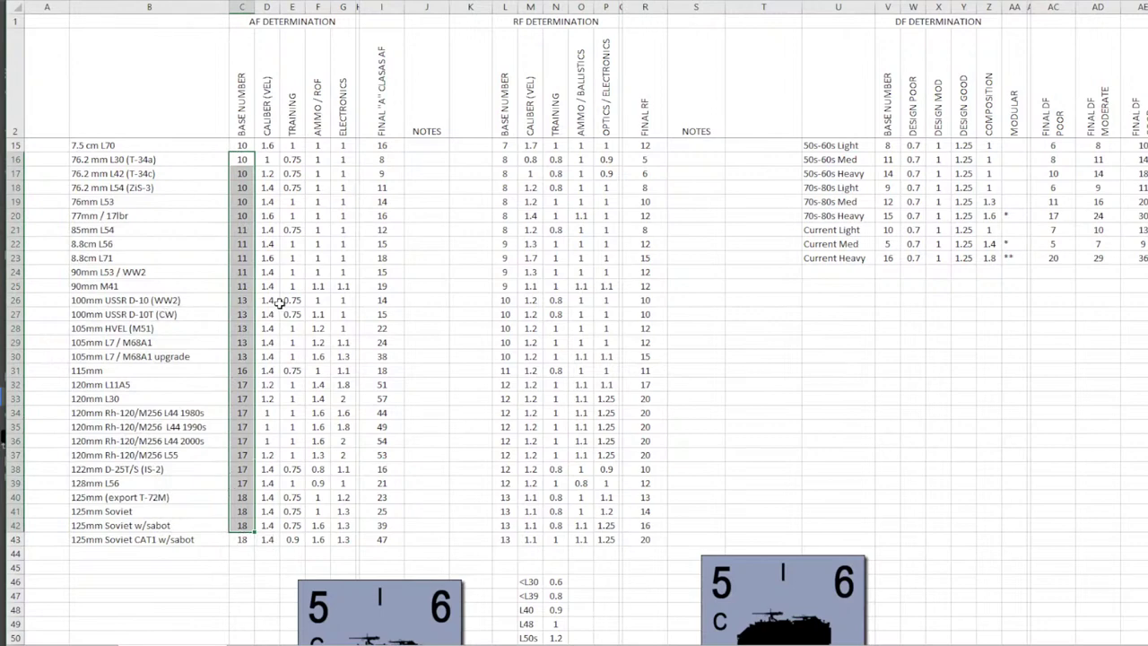
pyautogui.moveTo(266, 173); pyautogui.dragTo(269, 502)
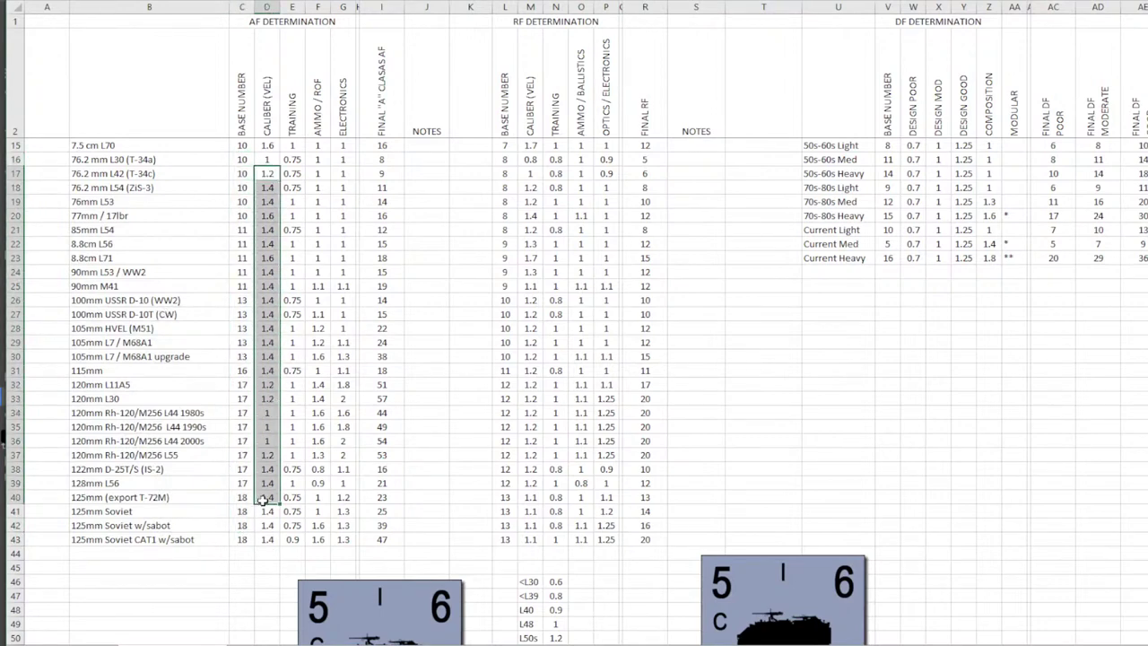
pyautogui.moveTo(292, 173); pyautogui.dragTo(297, 444)
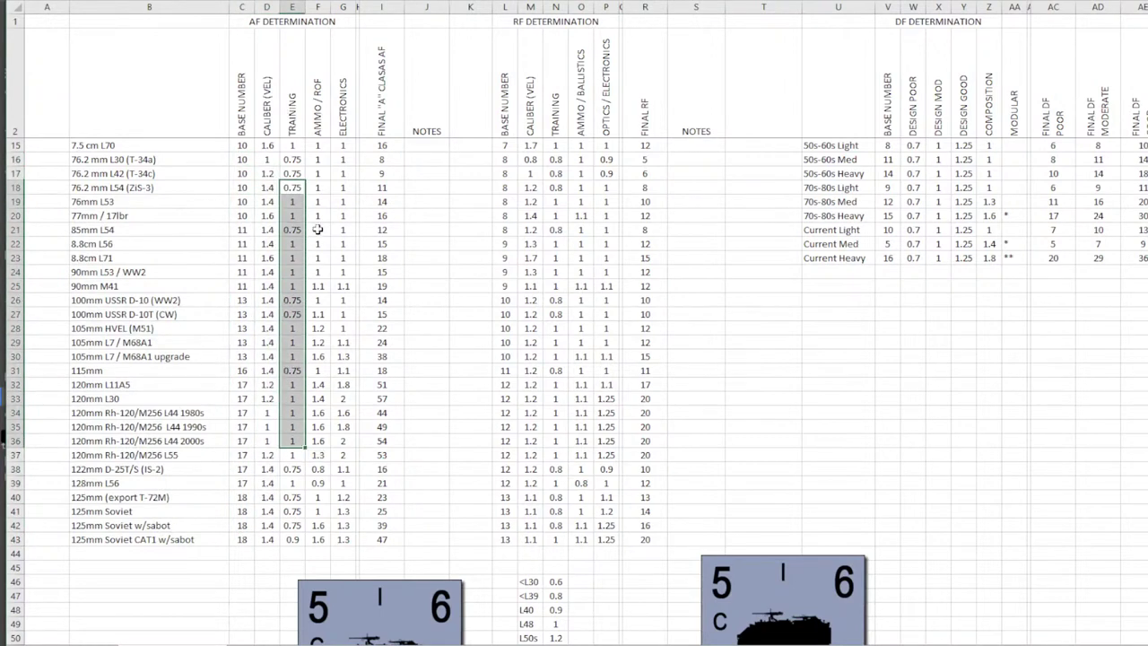
pyautogui.moveTo(318, 173); pyautogui.dragTo(343, 437)
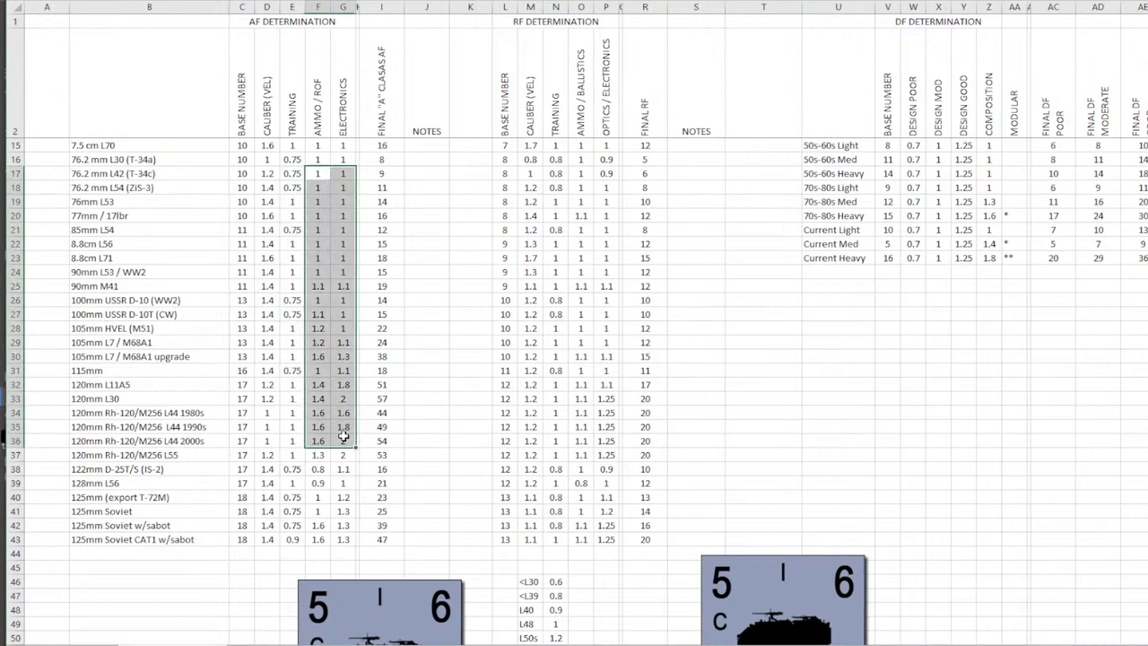
# - Compare the final class A AF values of the guns, focusing on the 115mm to 125mm models
pyautogui.click(350, 199)
pyautogui.click(383, 215)
pyautogui.click(394, 371)
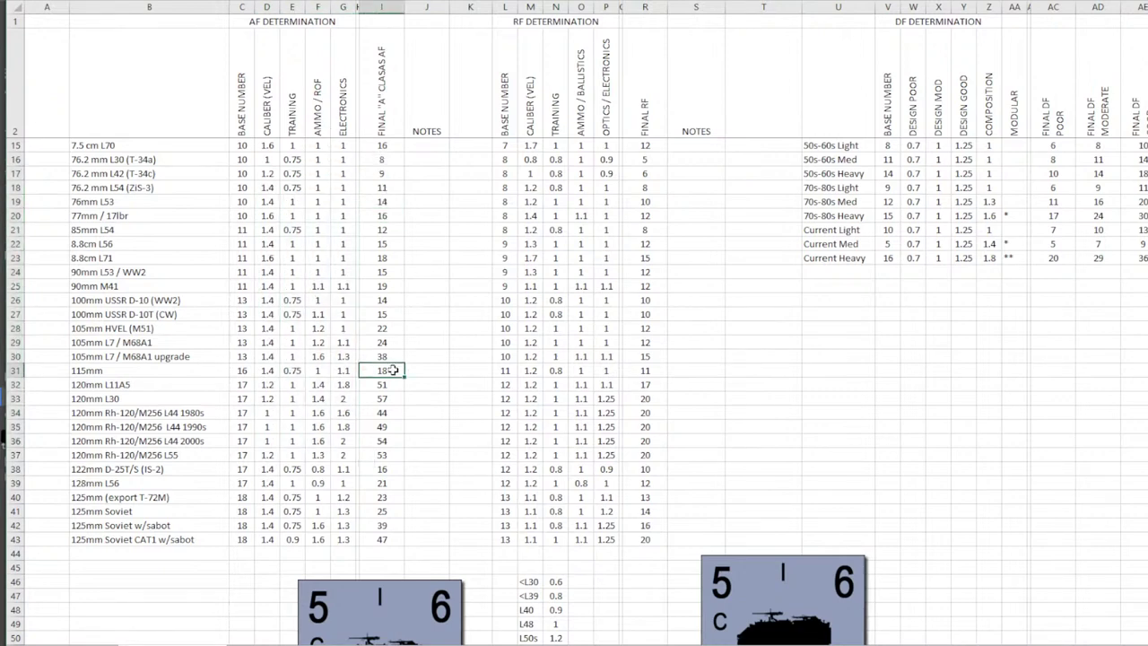
pyautogui.click(399, 426)
pyautogui.click(388, 455)
pyautogui.click(387, 469)
pyautogui.click(383, 498)
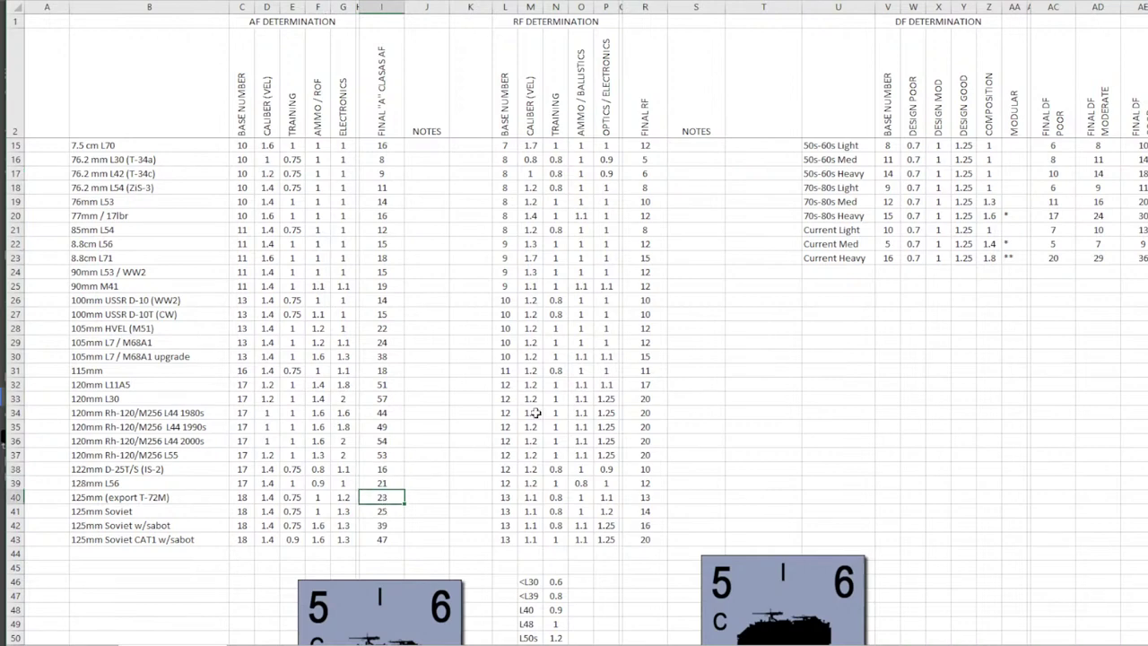
pyautogui.click(383, 388)
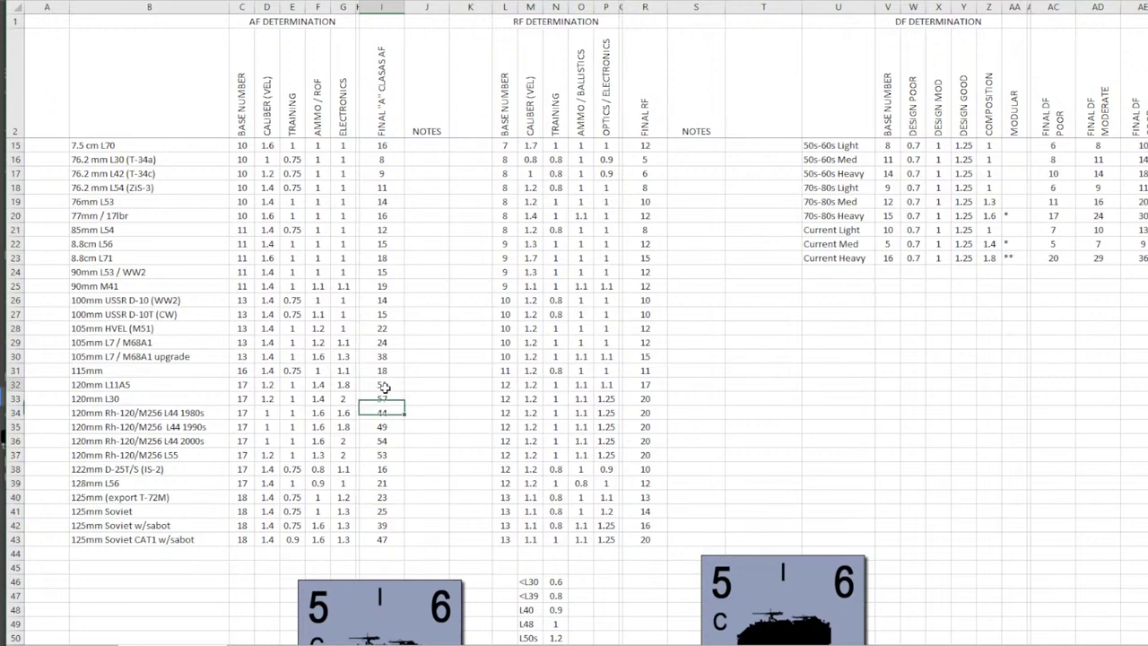
pyautogui.click(384, 399)
pyautogui.click(386, 413)
pyautogui.click(388, 425)
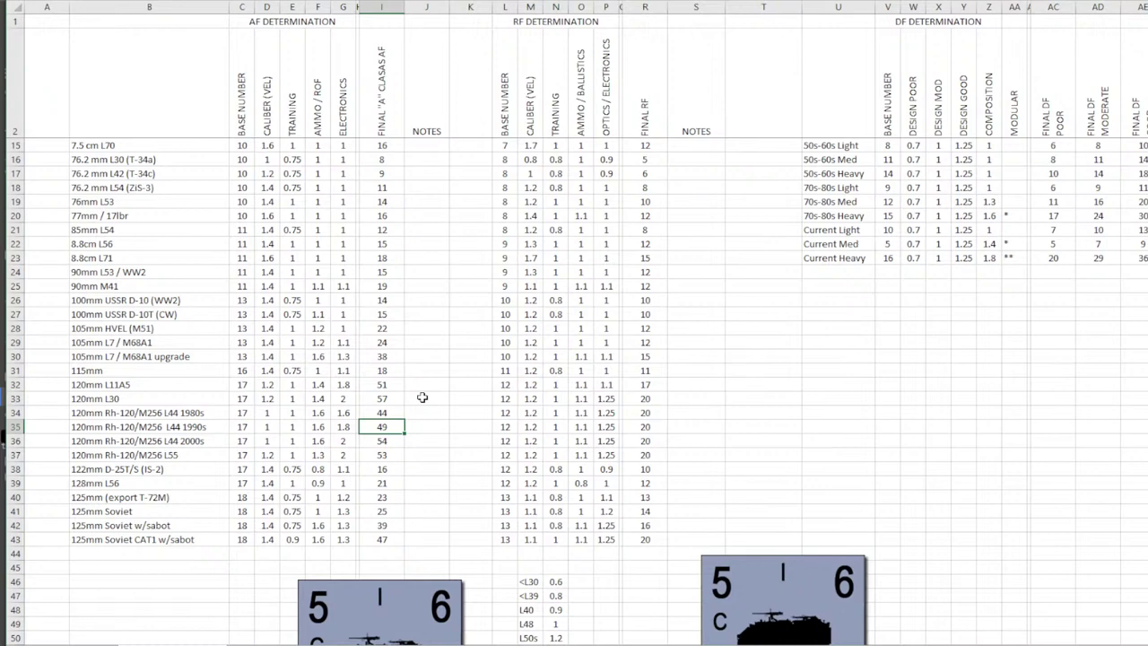
# - Review the full AF and RF rows from 100mm USSR D-10 (WW2) through 125mm Soviet CAT1 w/sabot
pyautogui.scroll(4, 350, 449)
pyautogui.scroll(-3, 349, 453)
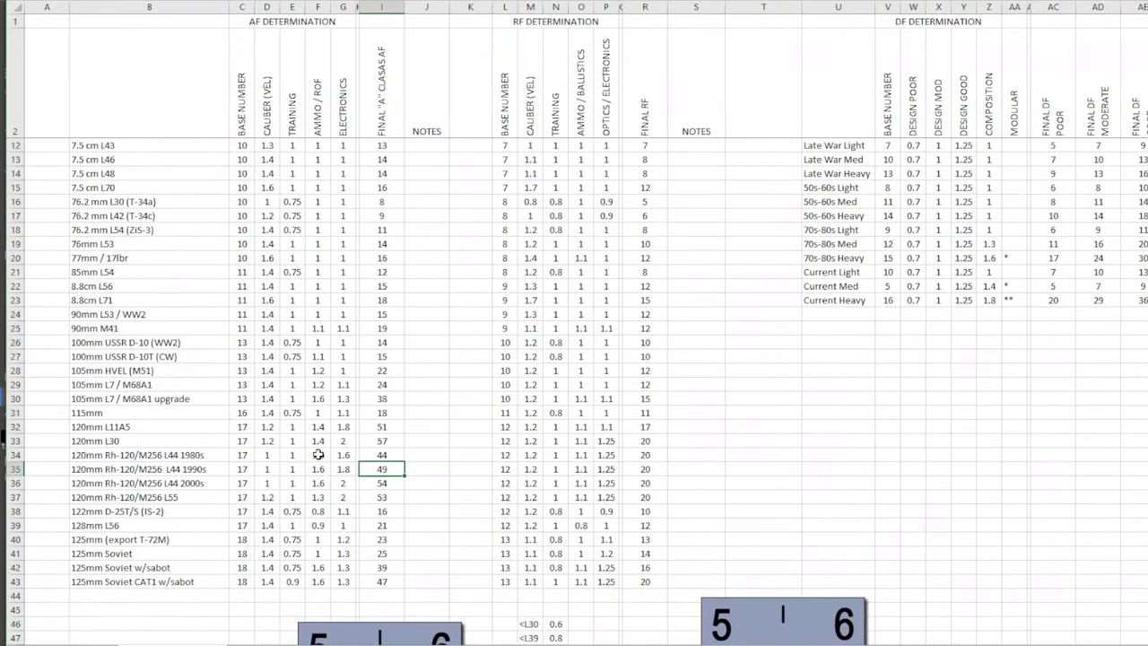
pyautogui.click(123, 342)
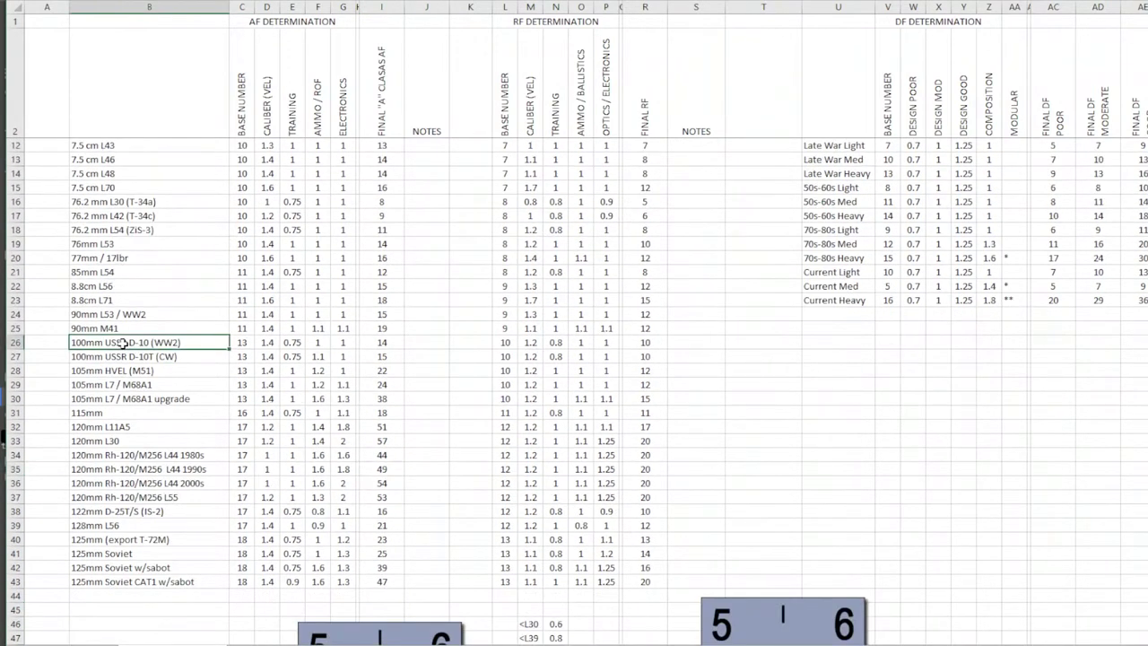
pyautogui.moveTo(123, 343); pyautogui.dragTo(646, 583)
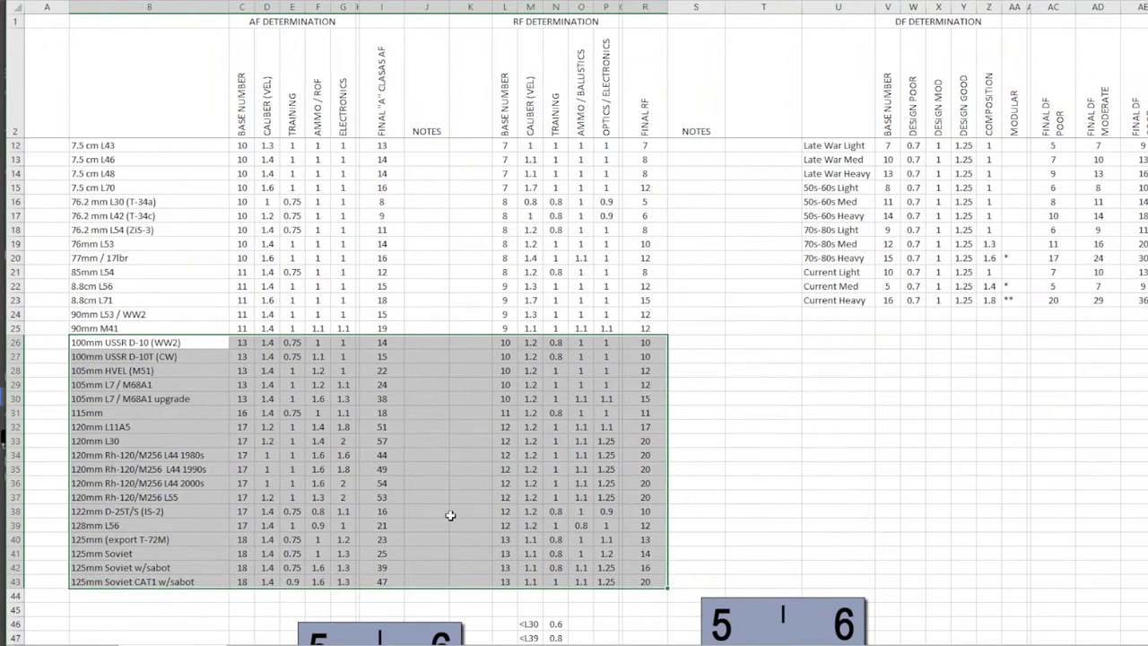
pyautogui.scroll(3, 282, 468)
pyautogui.scroll(-3, 283, 469)
pyautogui.scroll(3, 260, 468)
pyautogui.click(296, 456)
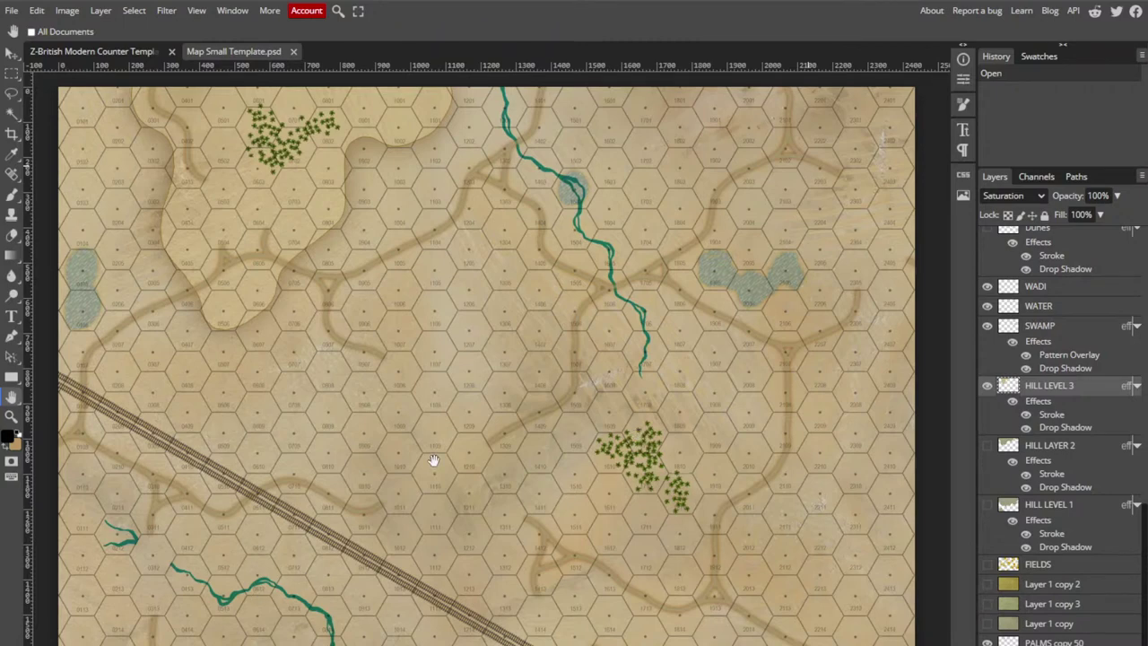
# - In Photopea, compare the British modern counter template with the small map template, and look through the counter's layer list
pyautogui.click(102, 53)
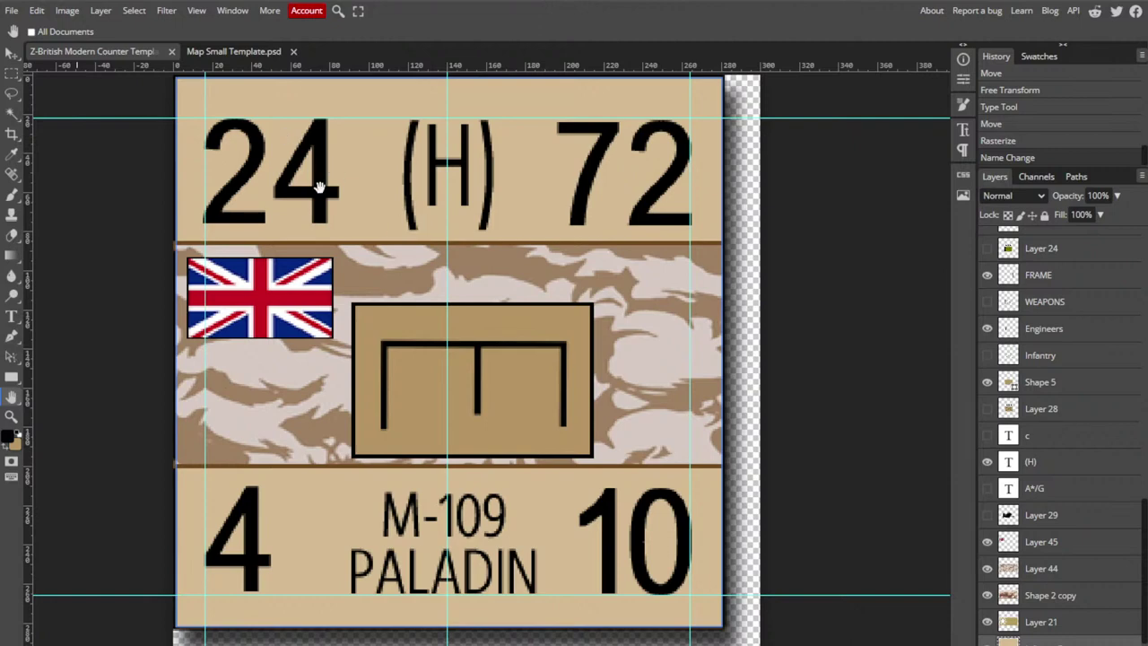
pyautogui.click(201, 52)
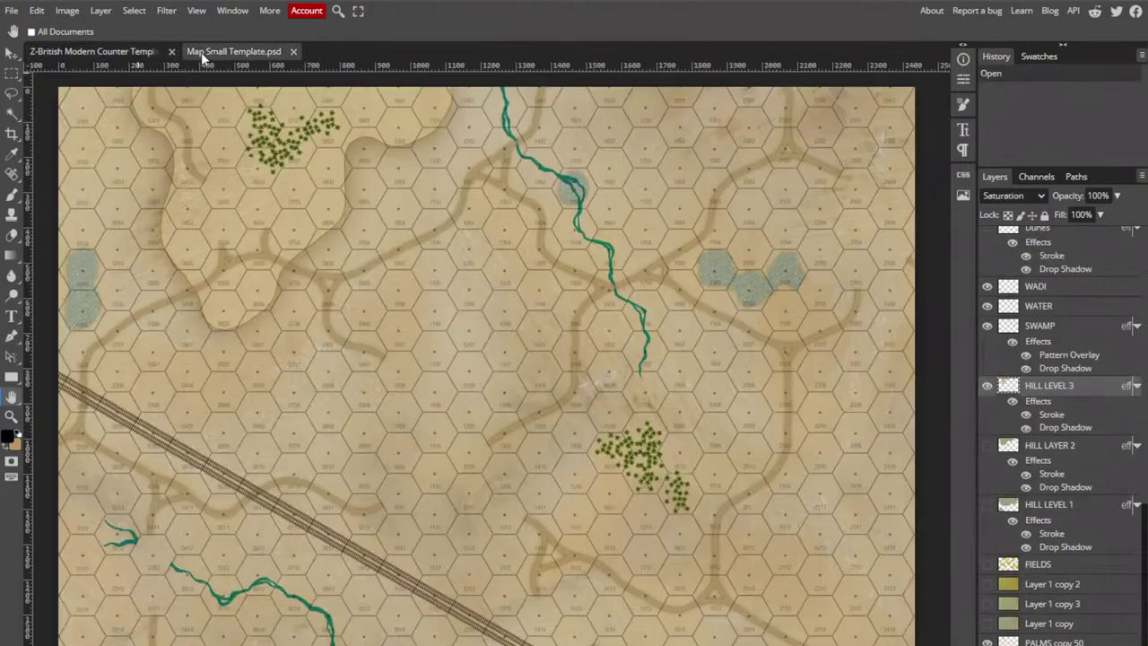
pyautogui.click(145, 52)
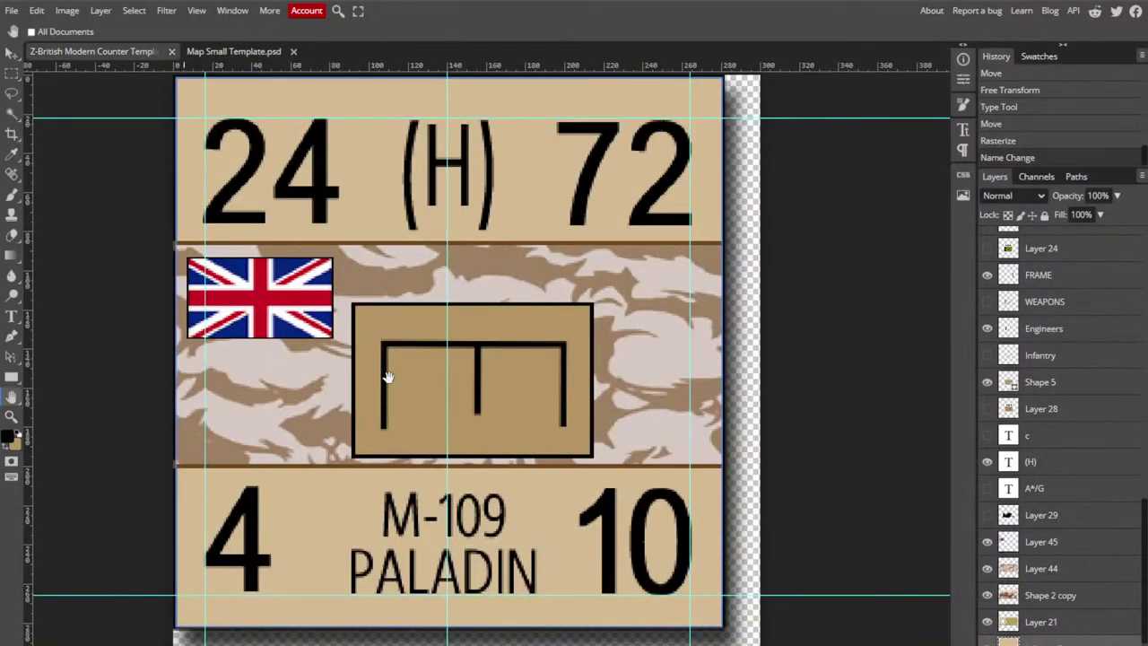
pyautogui.scroll(-10, 1031, 359)
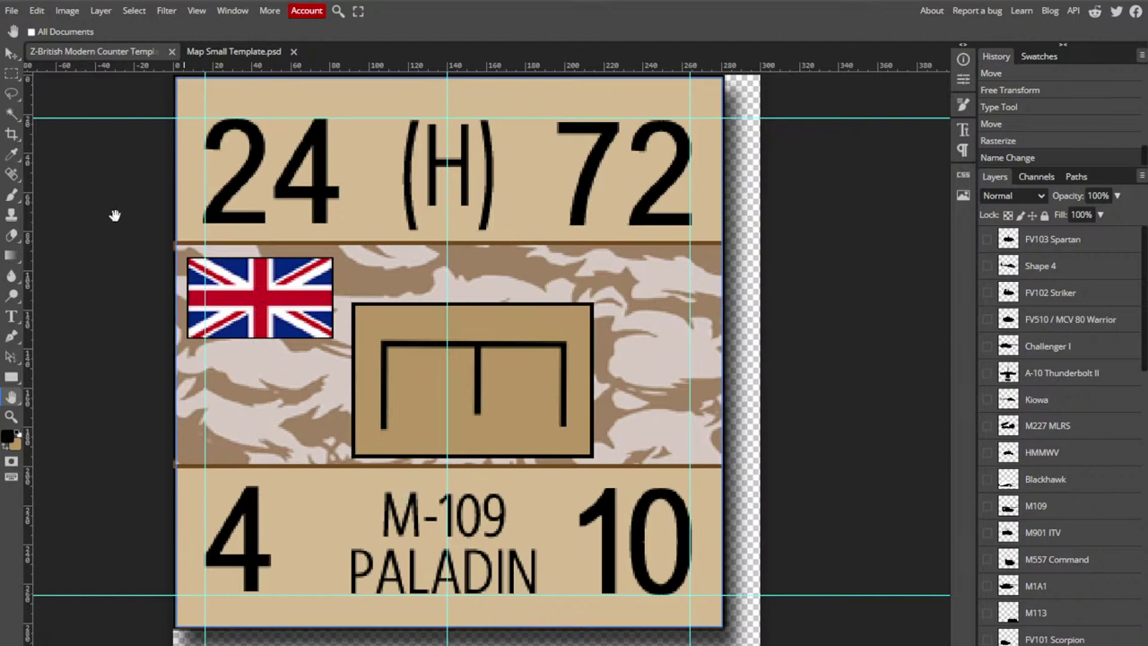
# - Select the Union Jack flag on the counter with the Move tool
pyautogui.click(11, 53)
pyautogui.click(258, 304)
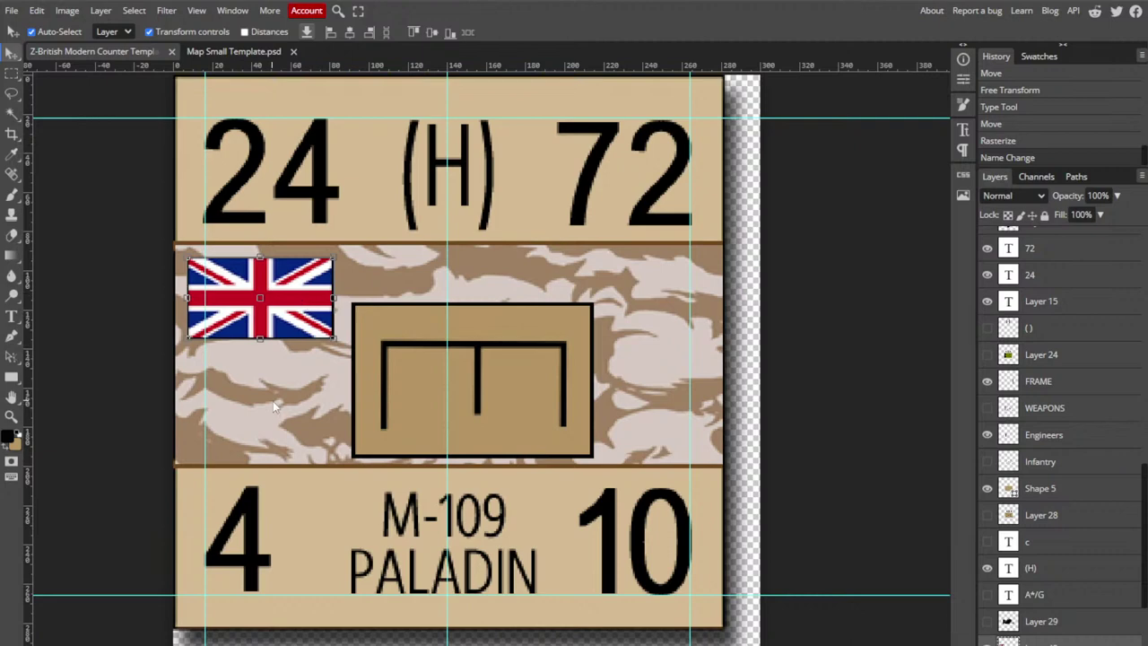
pyautogui.click(280, 303)
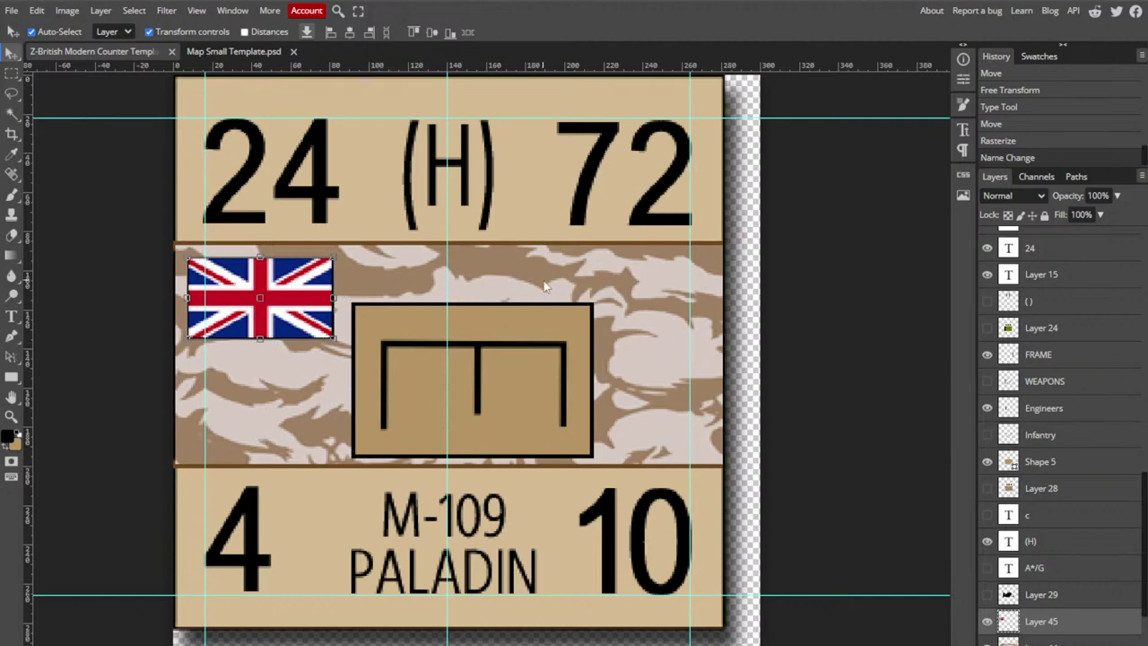
# - Hide the Shape 5, Engineers and FRAME layers to remove the unit symbol from the camouflage band
pyautogui.click(530, 399)
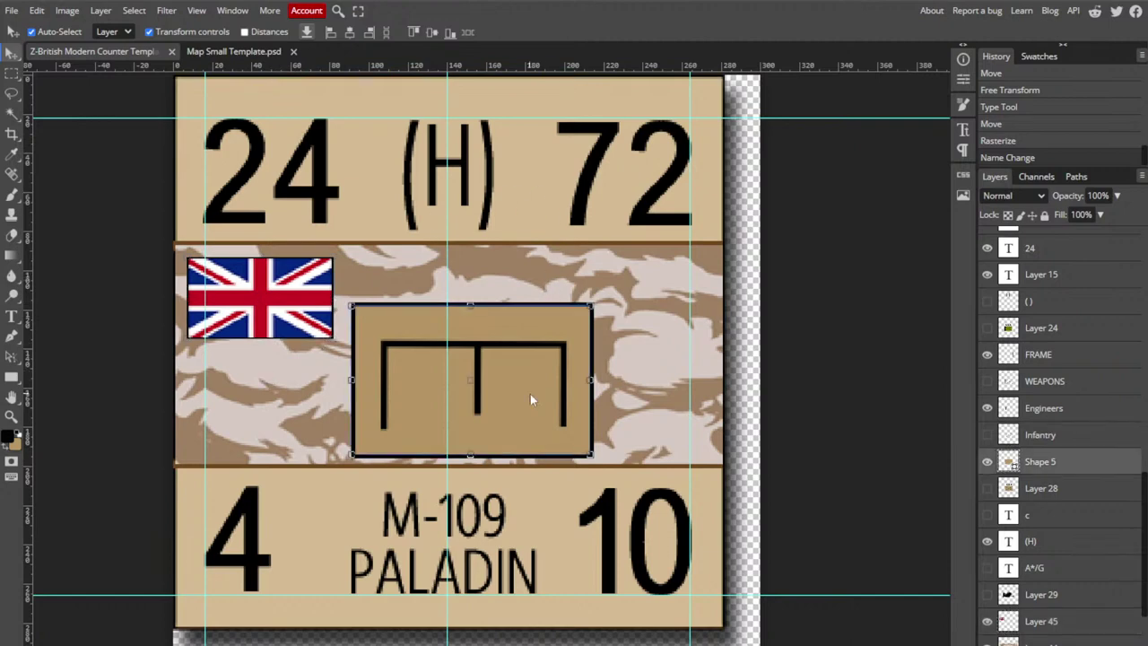
pyautogui.click(987, 461)
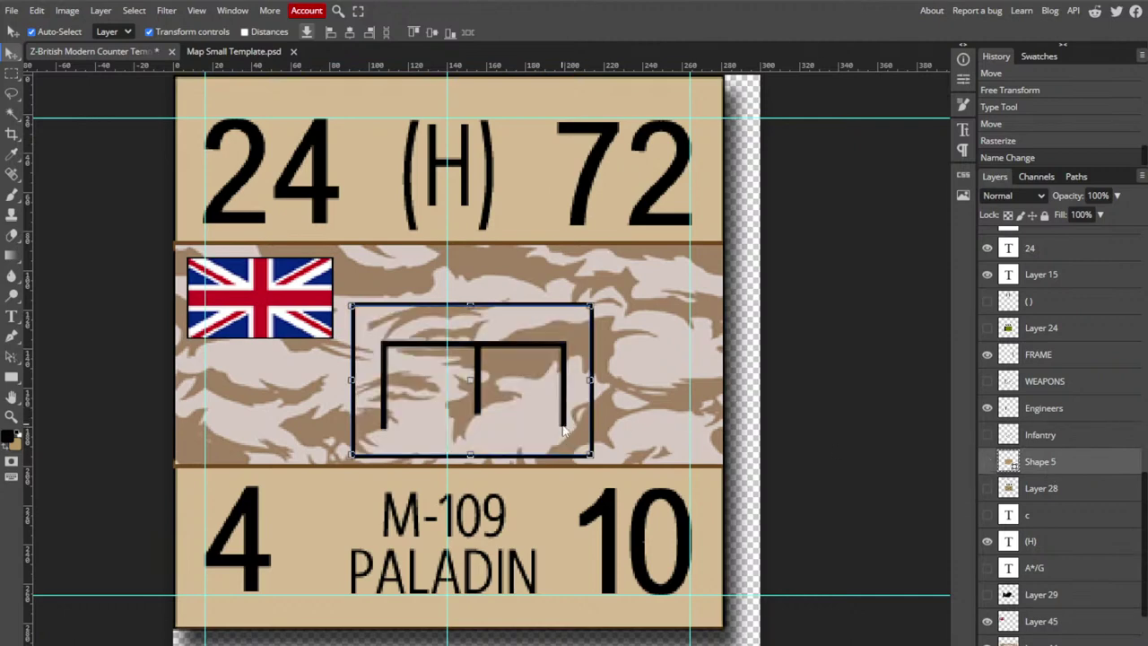
pyautogui.click(1031, 408)
pyautogui.click(986, 408)
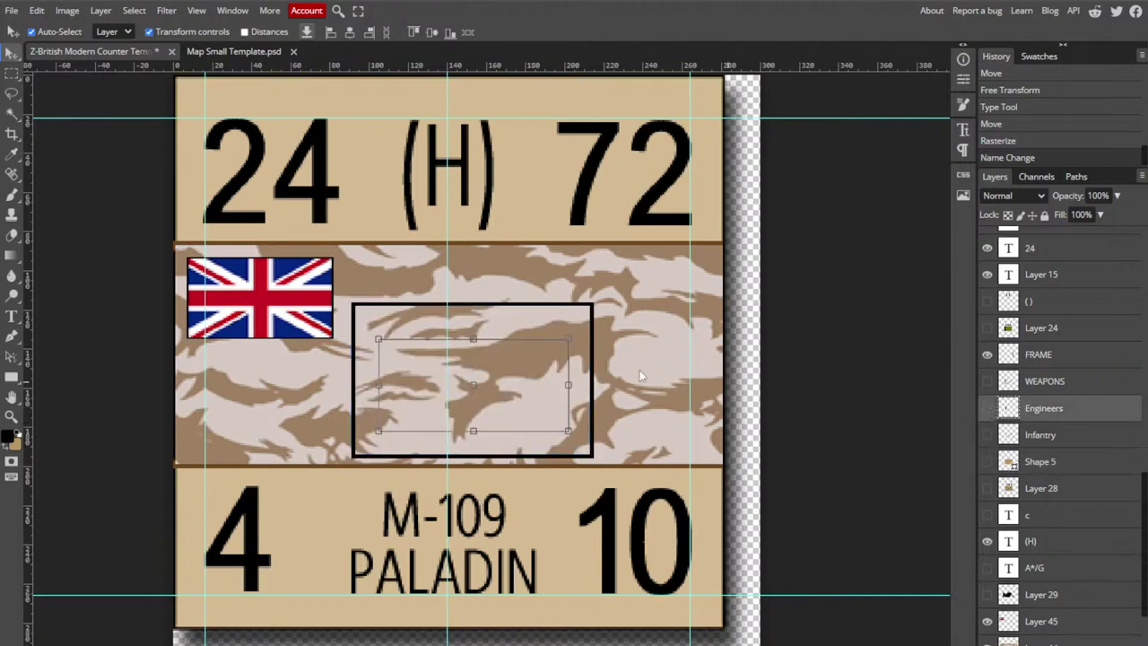
pyautogui.click(590, 332)
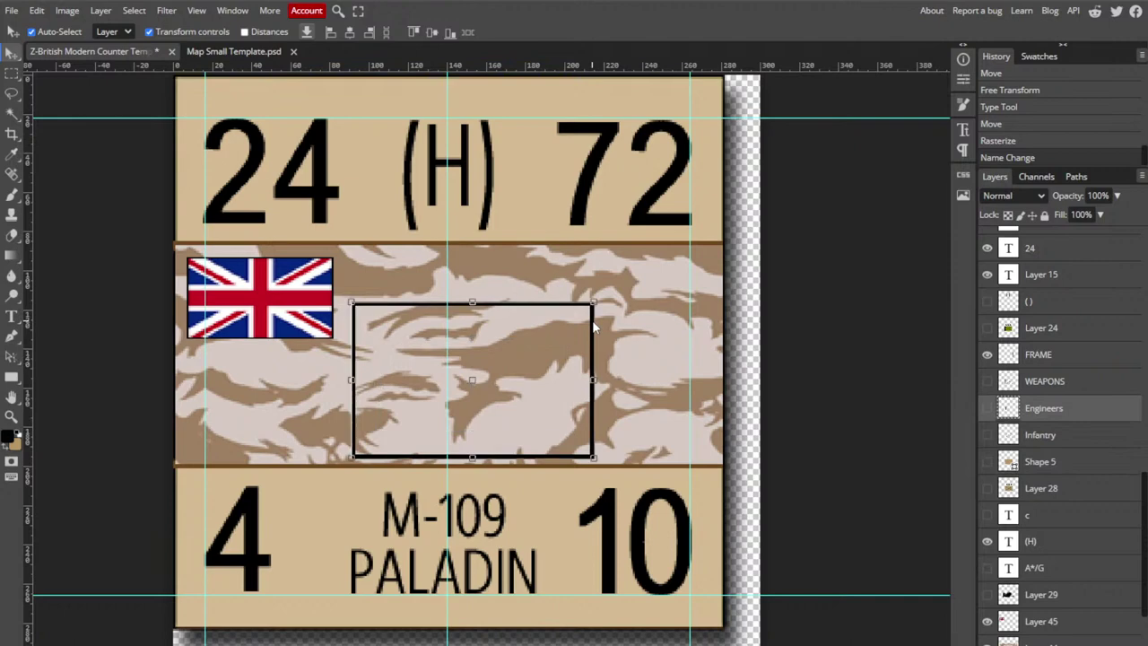
pyautogui.click(986, 356)
pyautogui.click(745, 316)
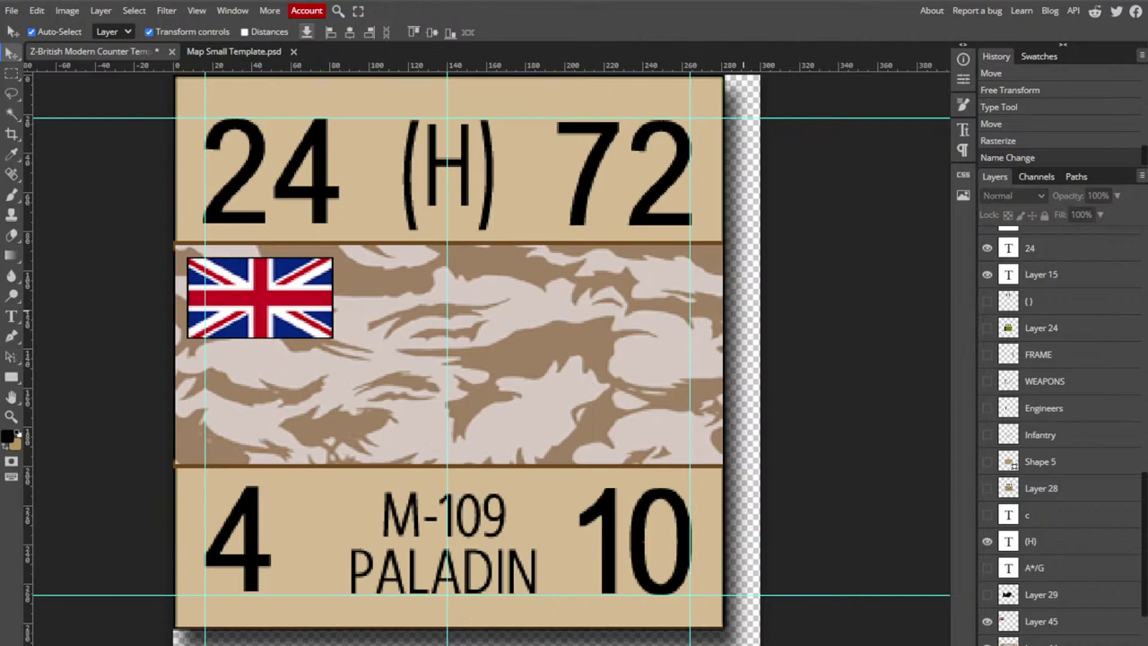
# - Show the FV510 / MCV 80 Warrior silhouette layer on the counter
pyautogui.scroll(5, 1103, 359)
pyautogui.scroll(5, 1103, 358)
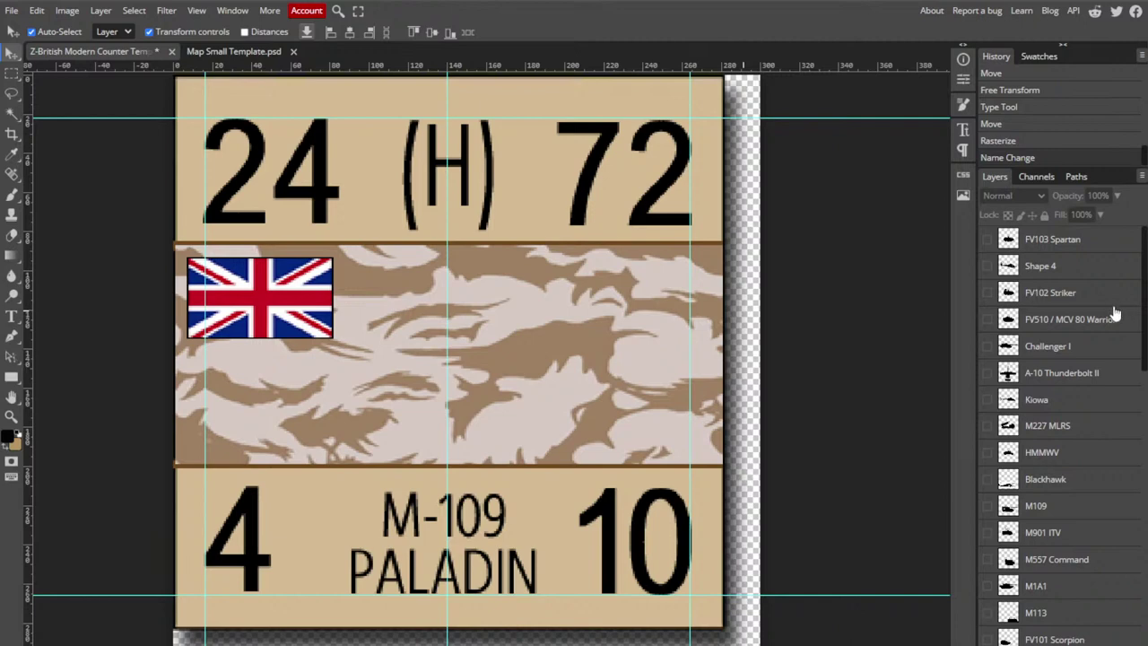
pyautogui.click(987, 321)
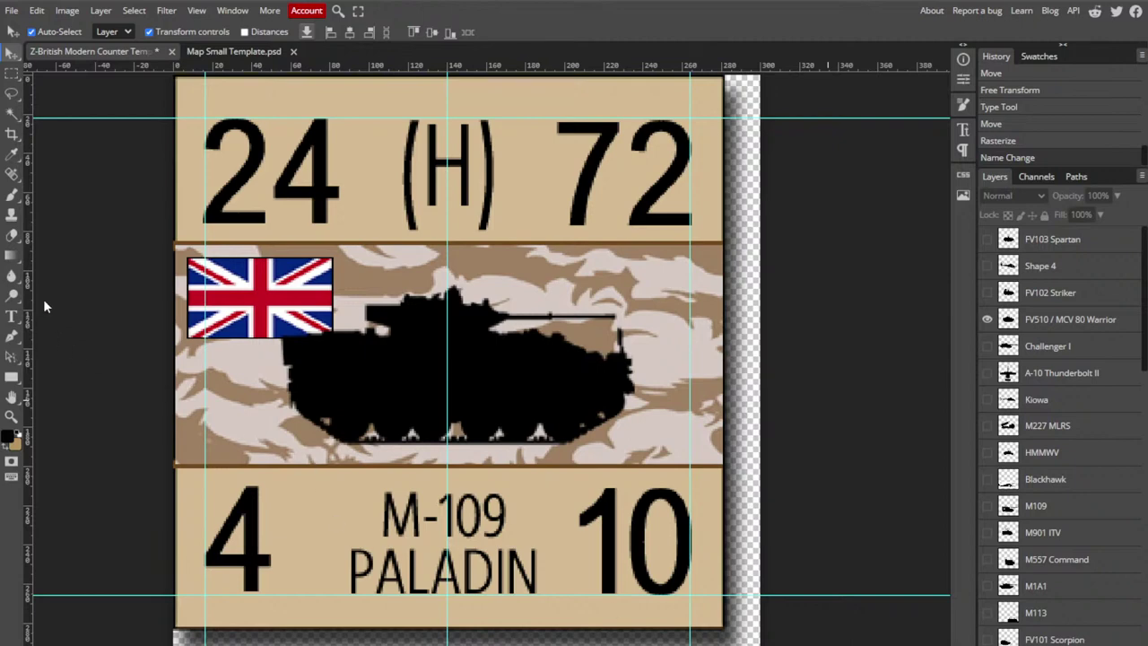
# - Place an empty text layer over the Warrior silhouette with the Type tool
pyautogui.click(12, 316)
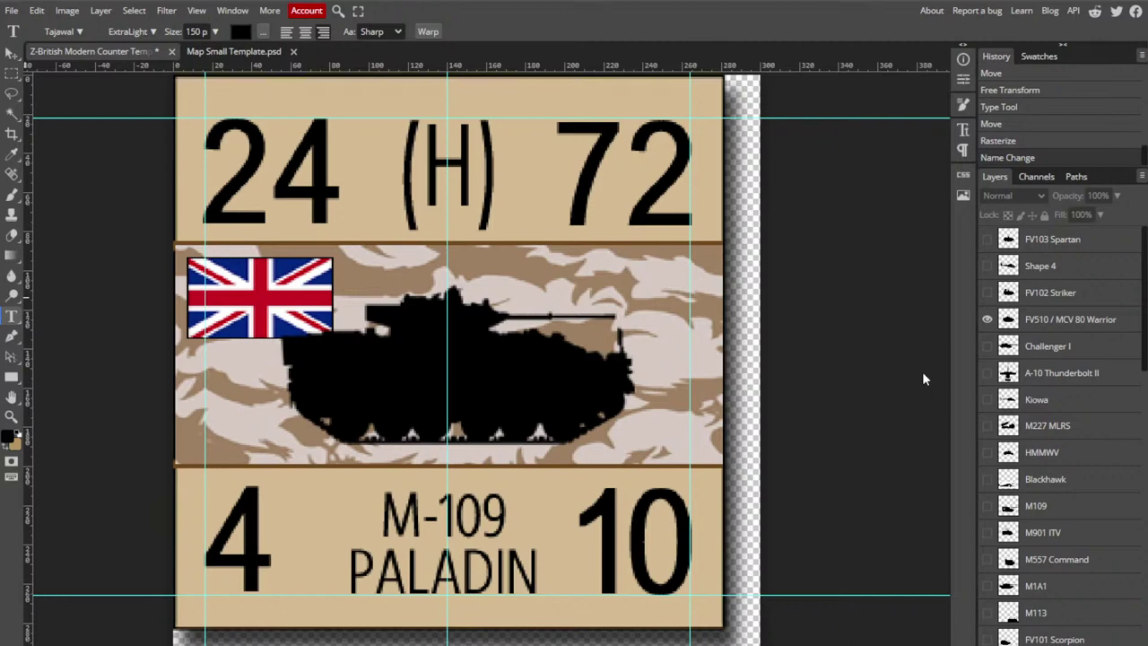
pyautogui.click(560, 370)
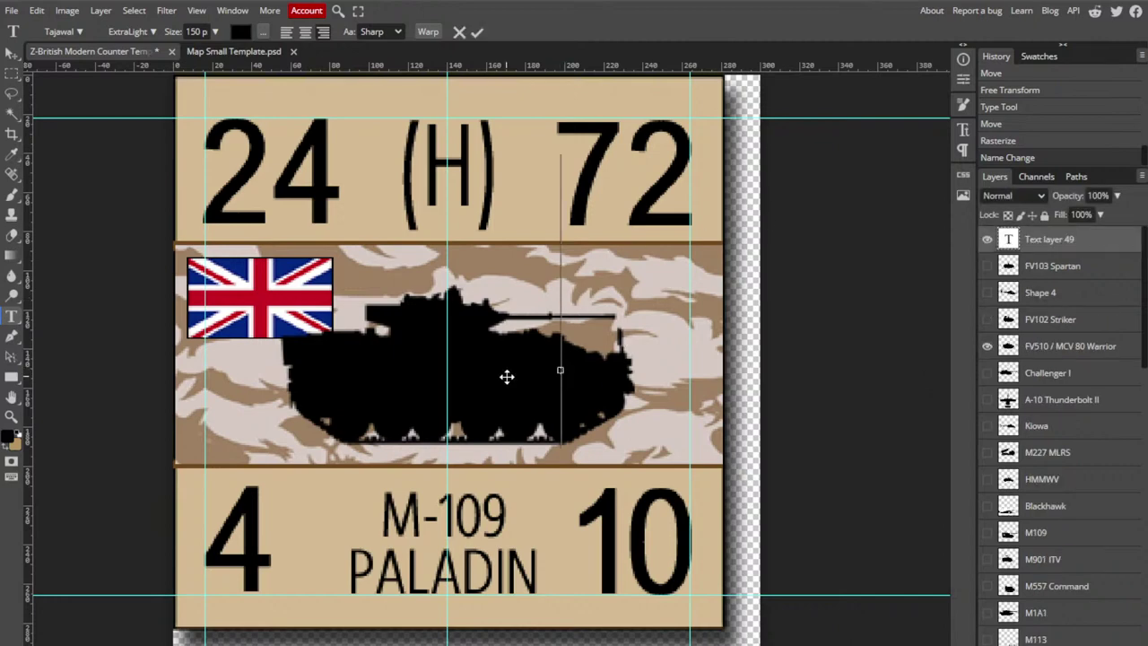
pyautogui.click(12, 53)
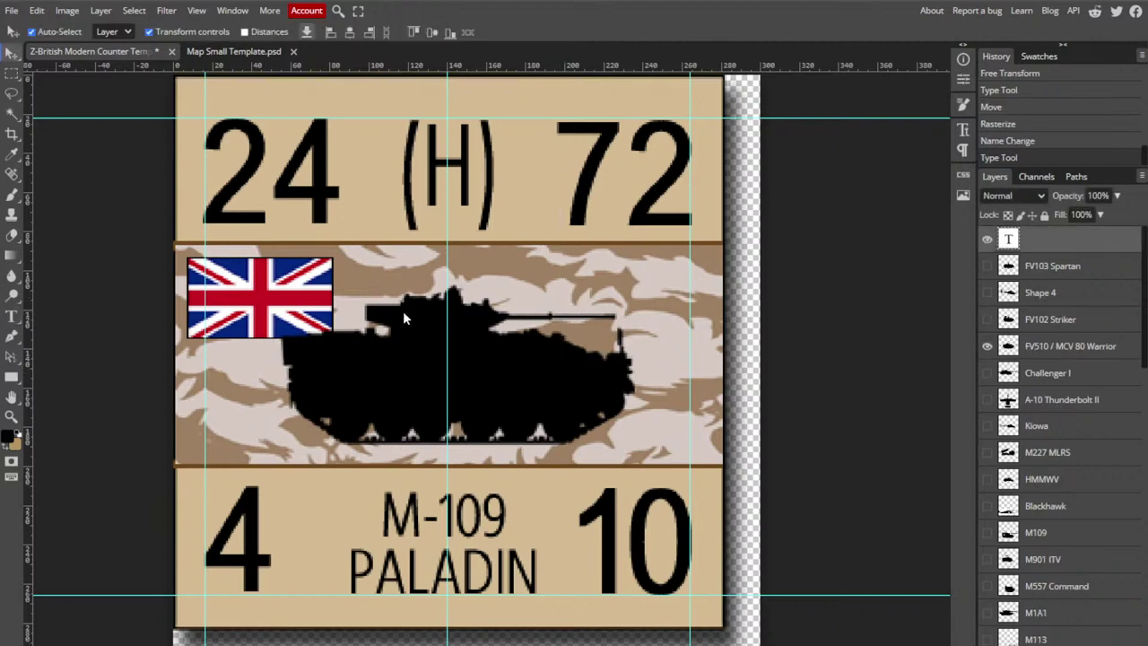
# - Move the FV510 / MCV 80 Warrior silhouette slightly to the right within the camouflage band
pyautogui.click(482, 357)
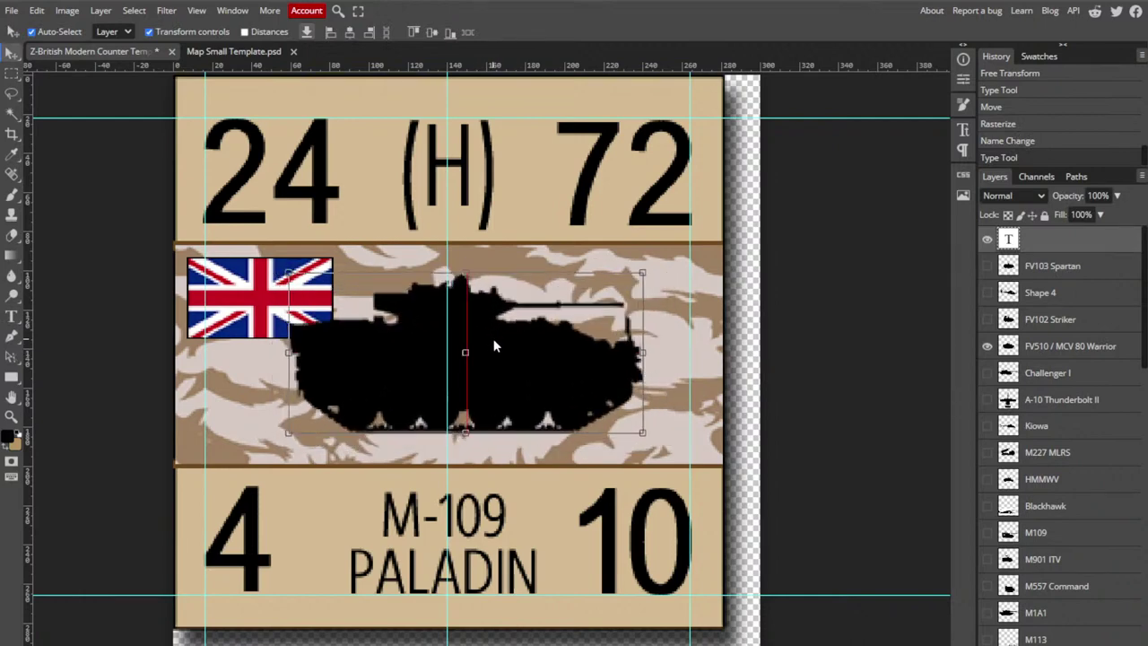
pyautogui.moveTo(482, 348); pyautogui.dragTo(492, 356)
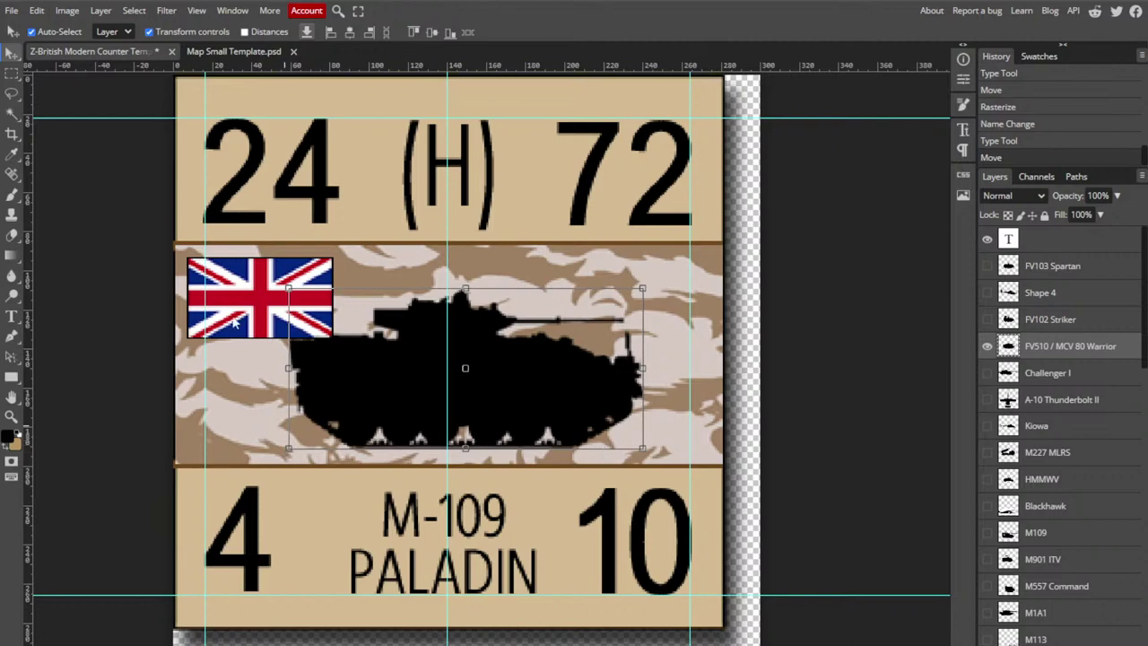
pyautogui.moveTo(575, 394)
pyautogui.mouseDown()
pyautogui.moveTo(557, 386)
pyautogui.moveTo(577, 401)
pyautogui.mouseUp()
# - Replace the 24 in the counter's upper band with 8
pyautogui.click(11, 316)
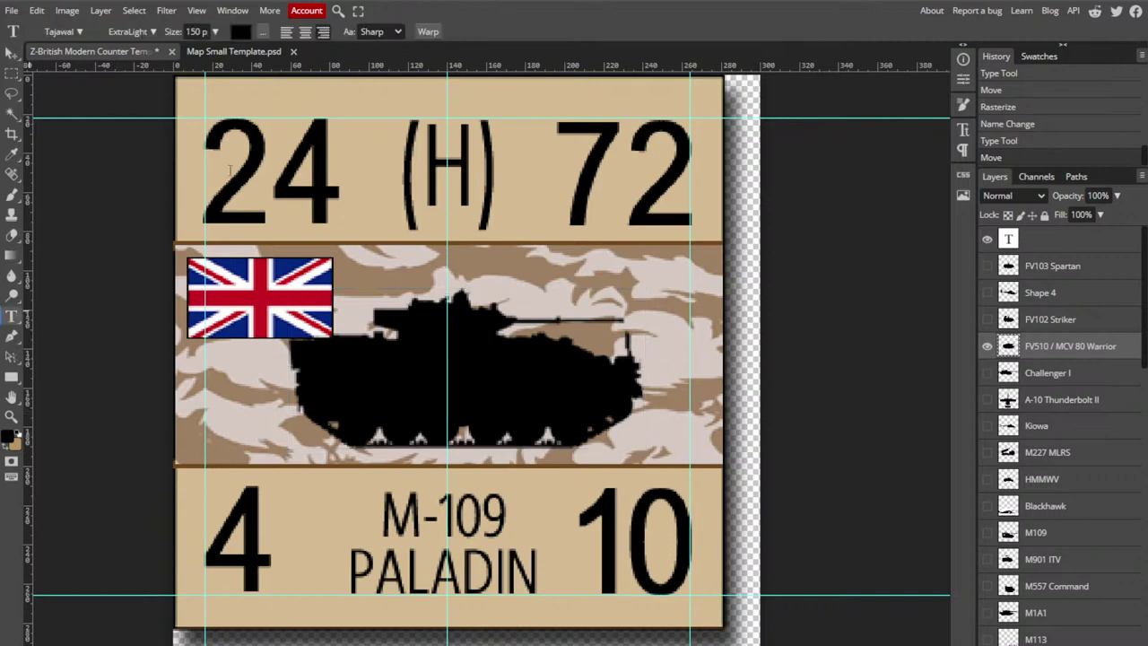
pyautogui.click(236, 204)
pyautogui.doubleClick(236, 204)
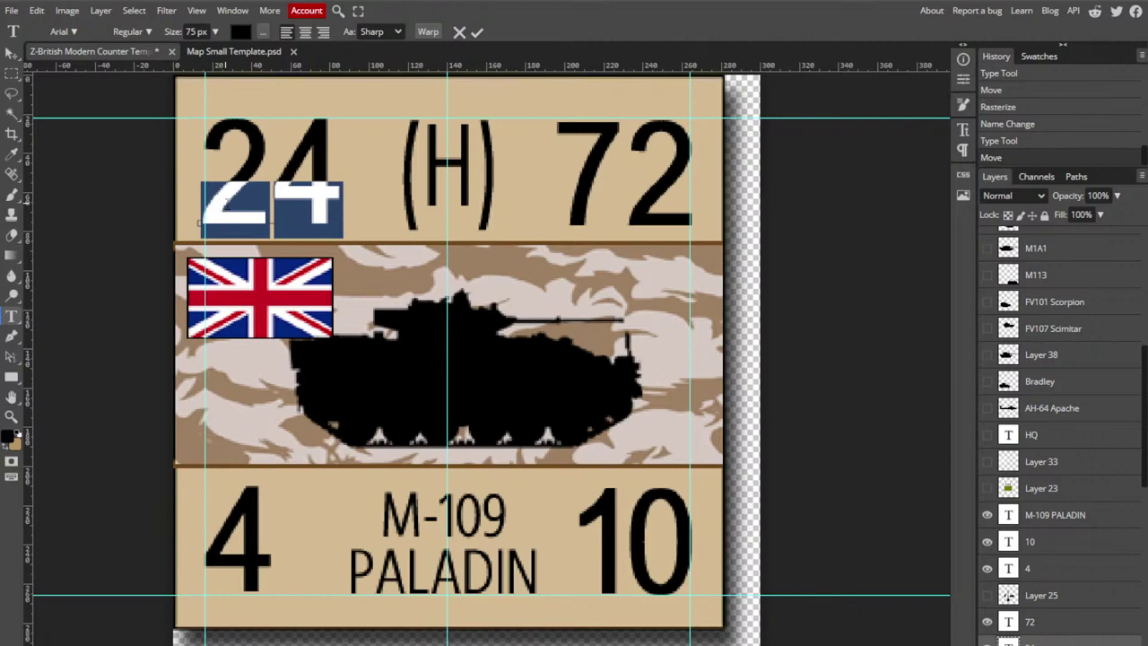
pyautogui.write('8')
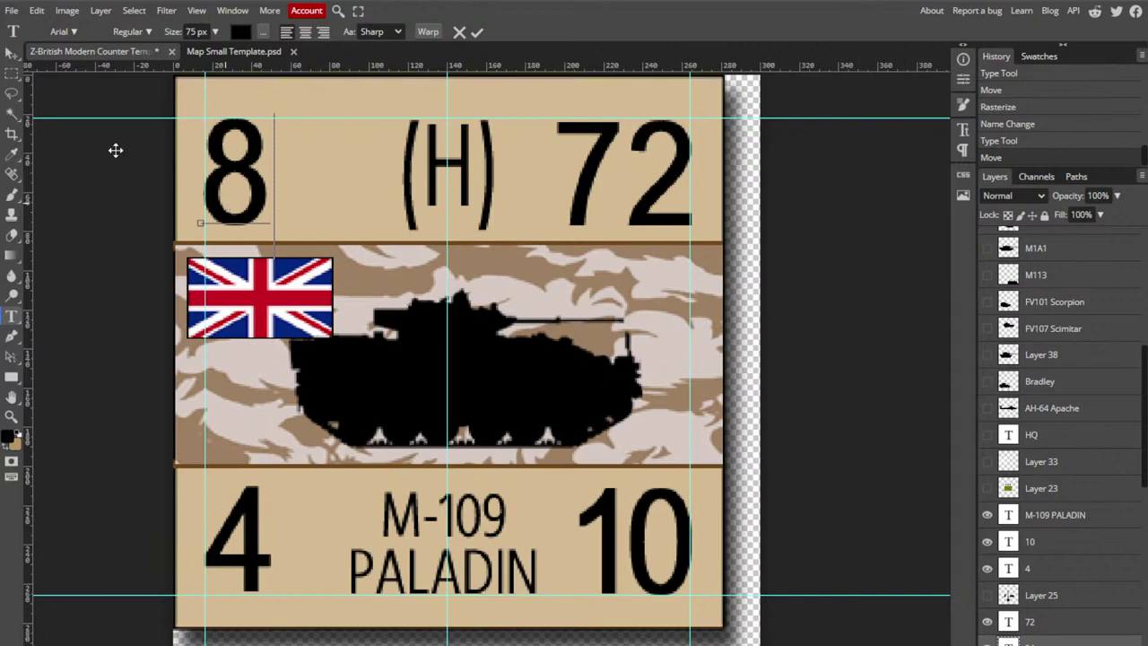
pyautogui.click(12, 54)
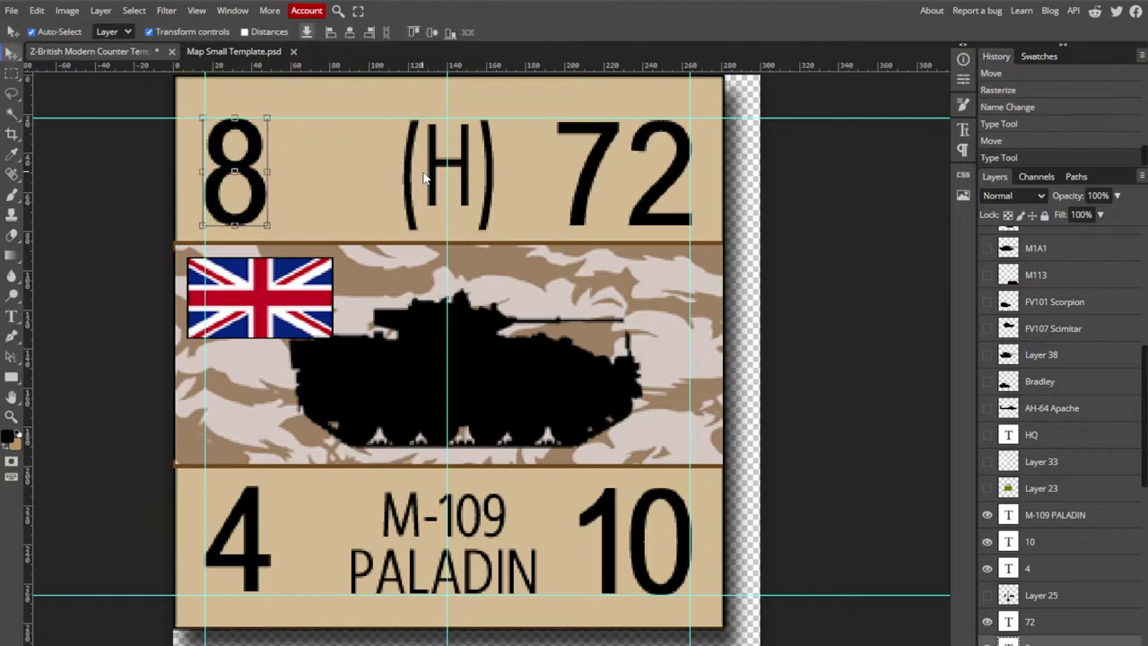
# - Hide the (H) text layer and show the A*/G text layer in the counter's upper band
pyautogui.click(428, 176)
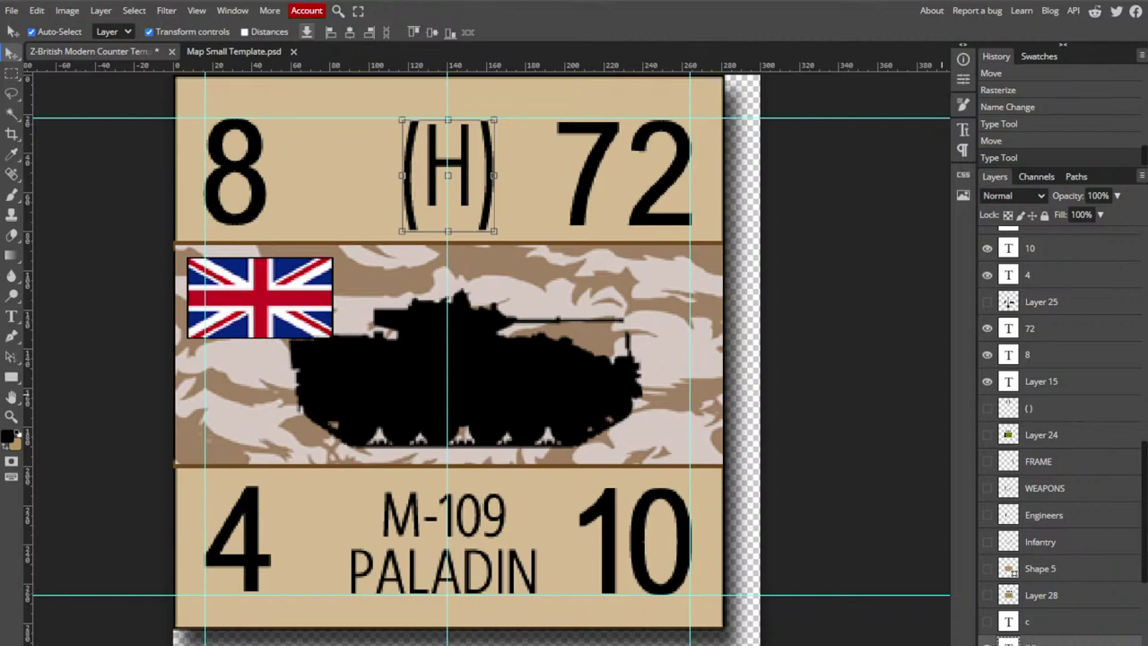
pyautogui.click(986, 642)
pyautogui.scroll(-4, 1059, 538)
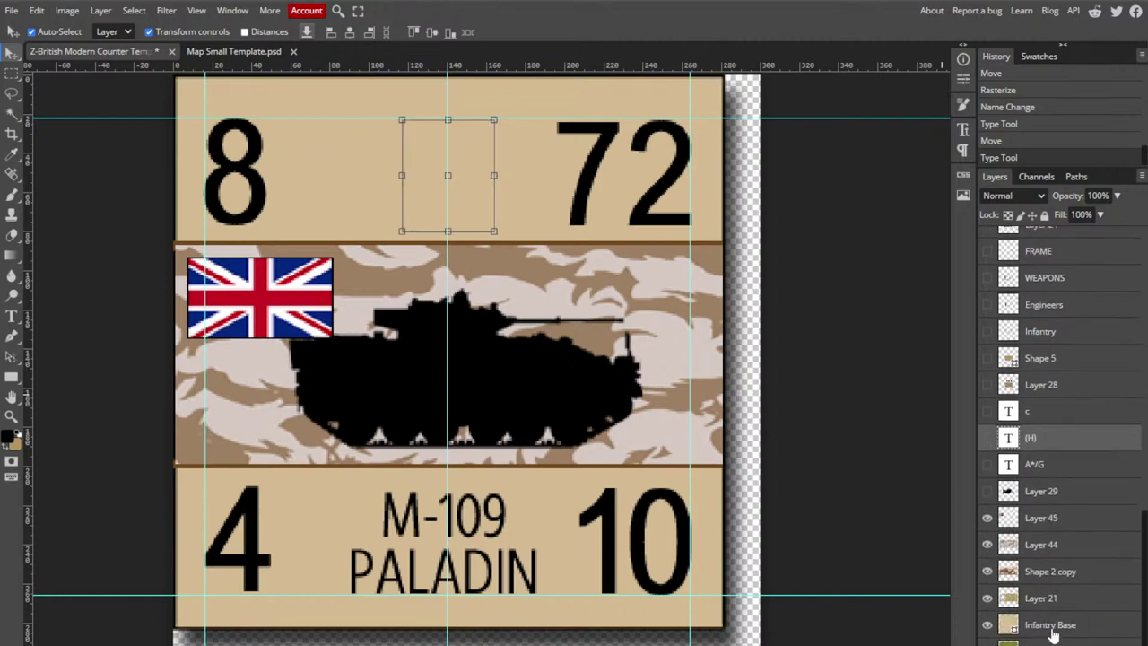
pyautogui.click(986, 464)
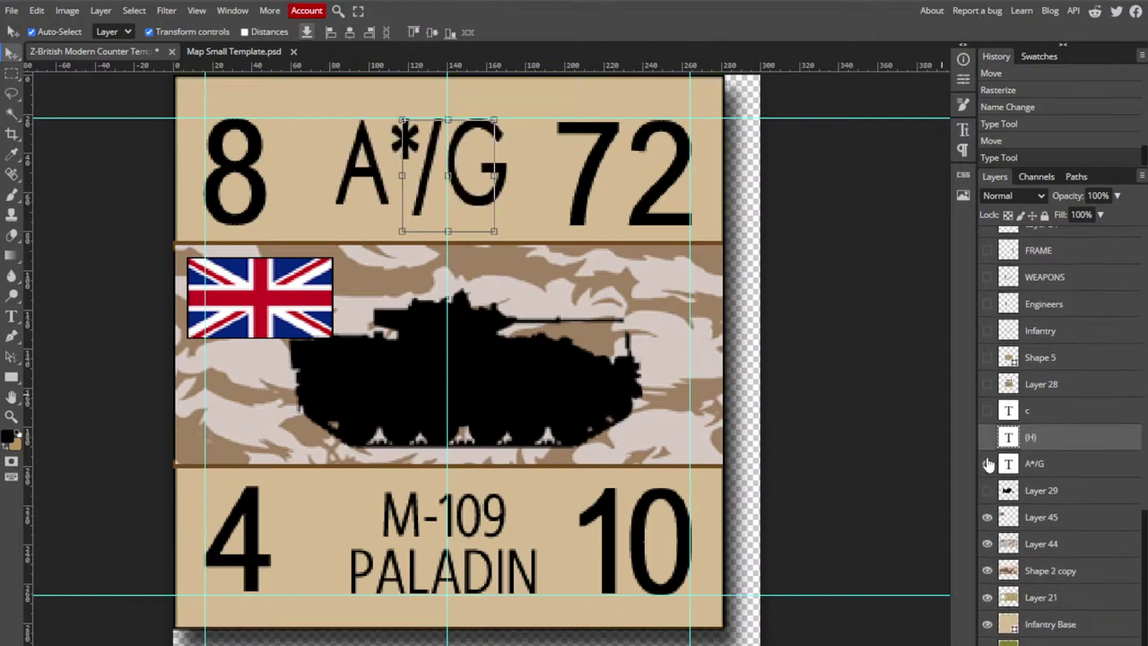
# - Shorten the A*/G text to A* and center it on the vertical guide in the upper band
pyautogui.click(13, 319)
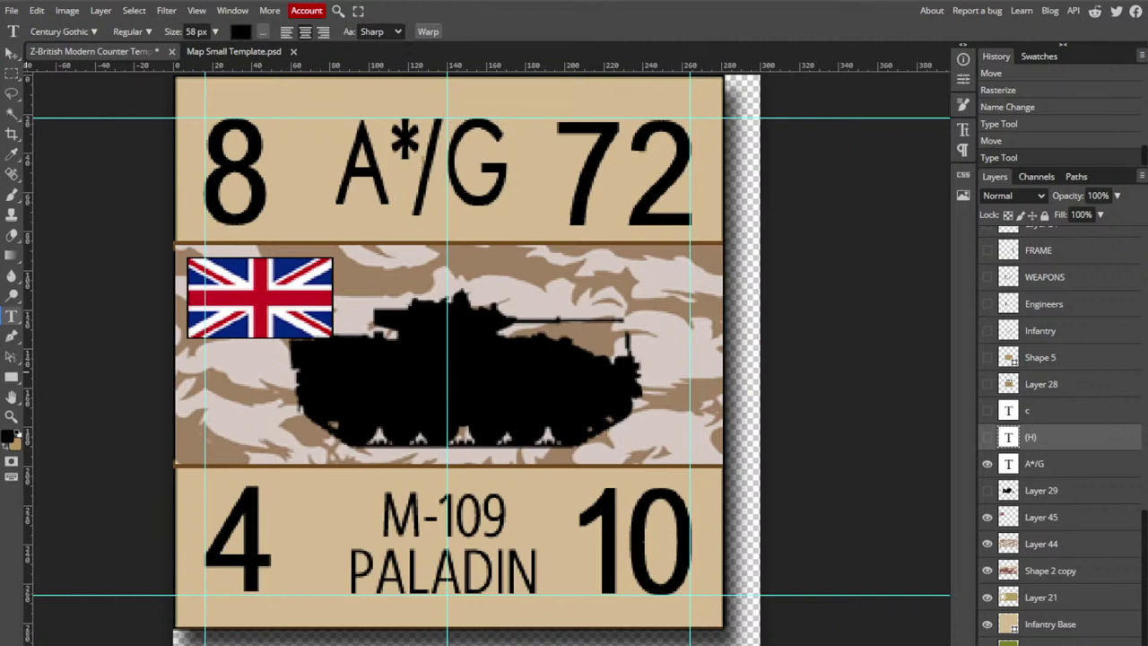
pyautogui.moveTo(412, 204); pyautogui.dragTo(550, 172)
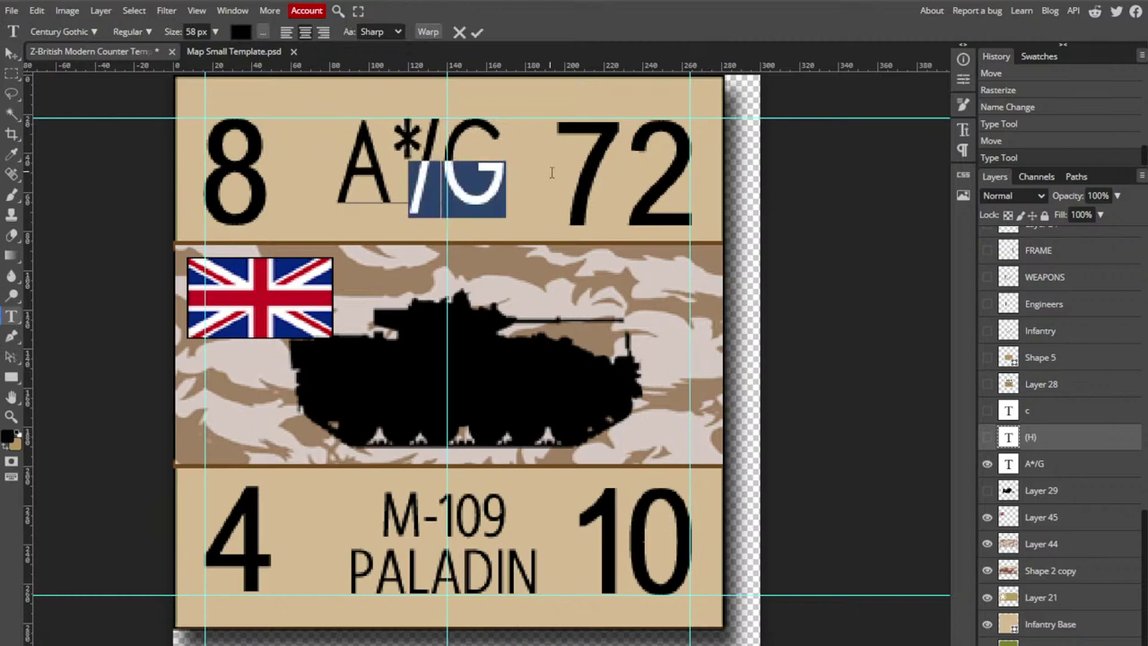
pyautogui.press('BackSpace')
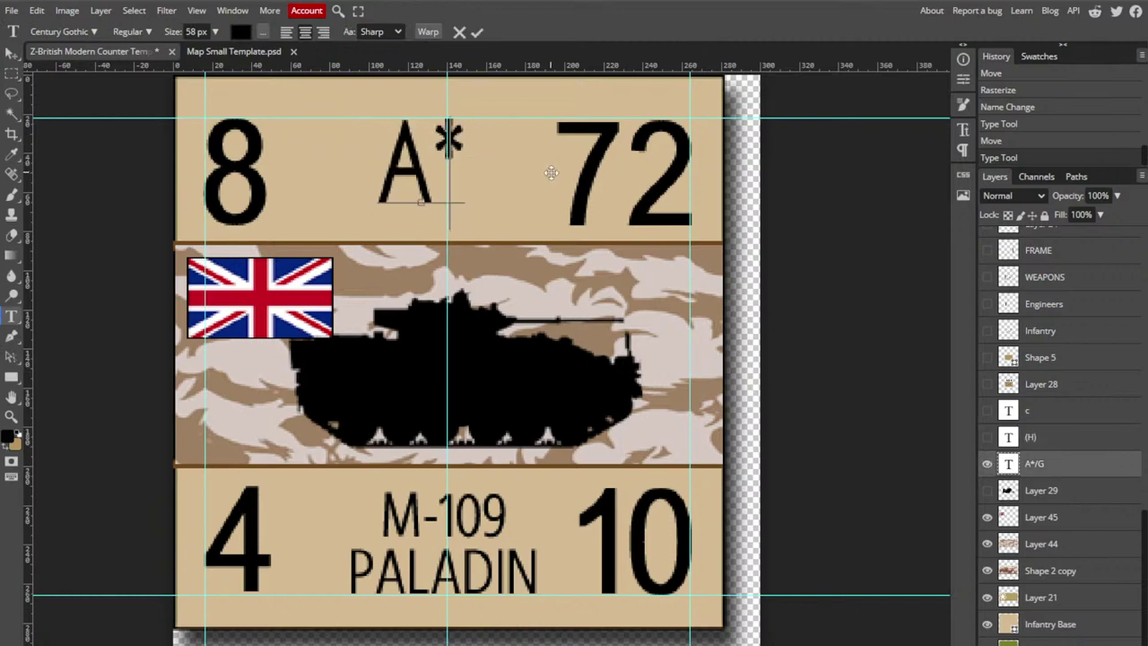
pyautogui.click(12, 51)
pyautogui.moveTo(401, 180); pyautogui.dragTo(428, 180)
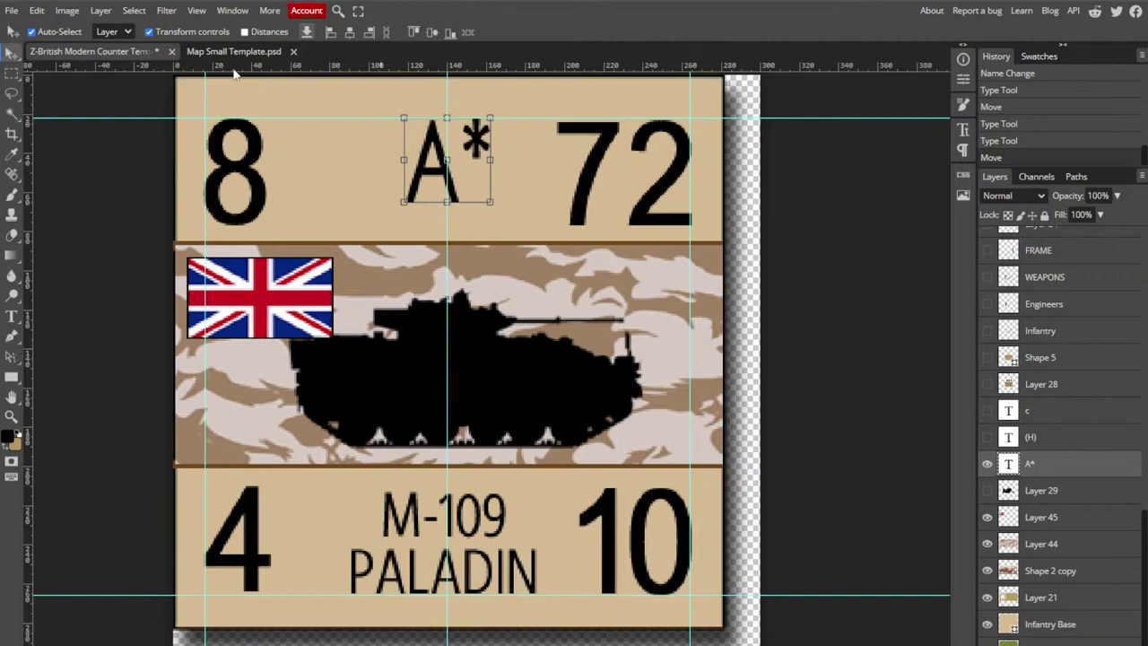
pyautogui.click(243, 182)
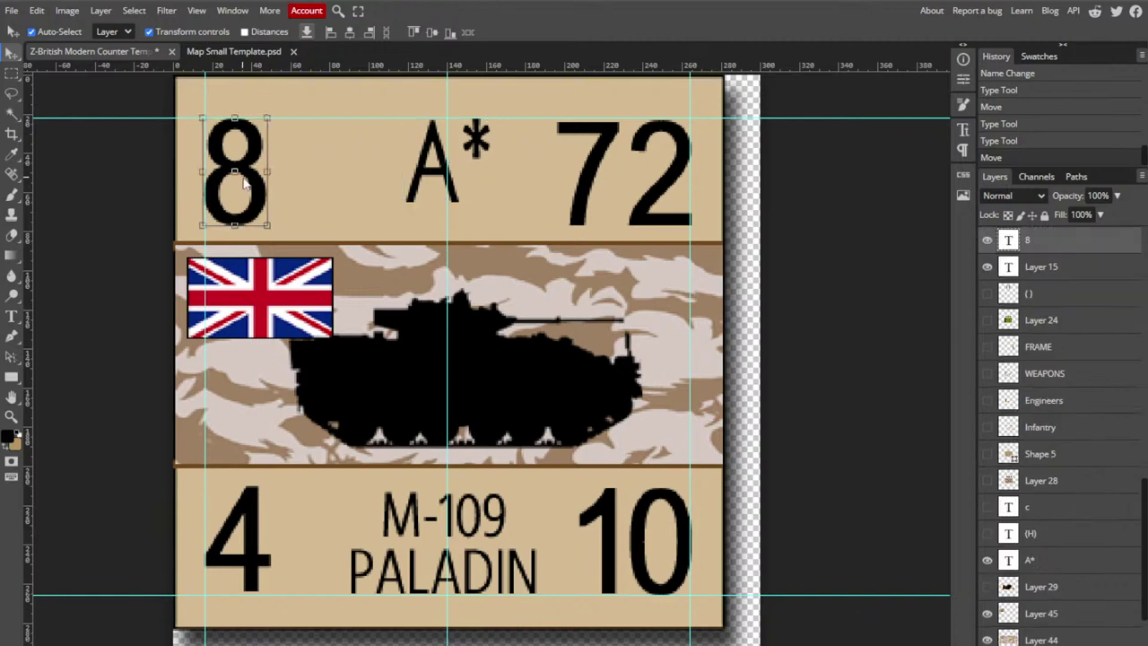
pyautogui.click(487, 152)
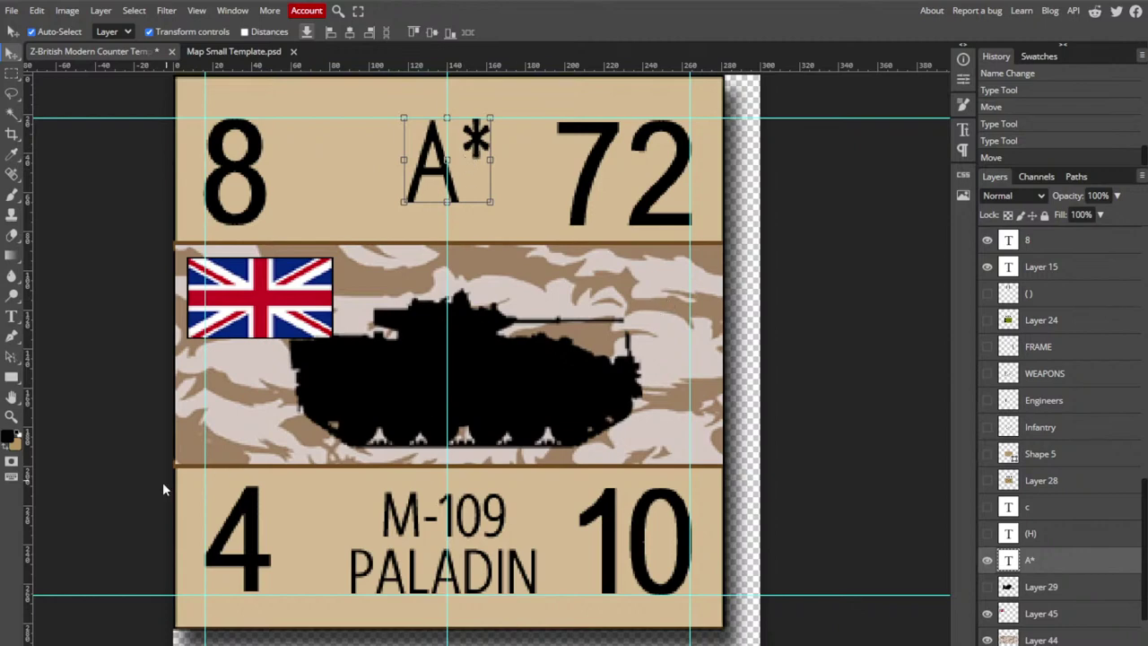
# - Replace the 72 in the counter's upper band with 10
pyautogui.click(11, 315)
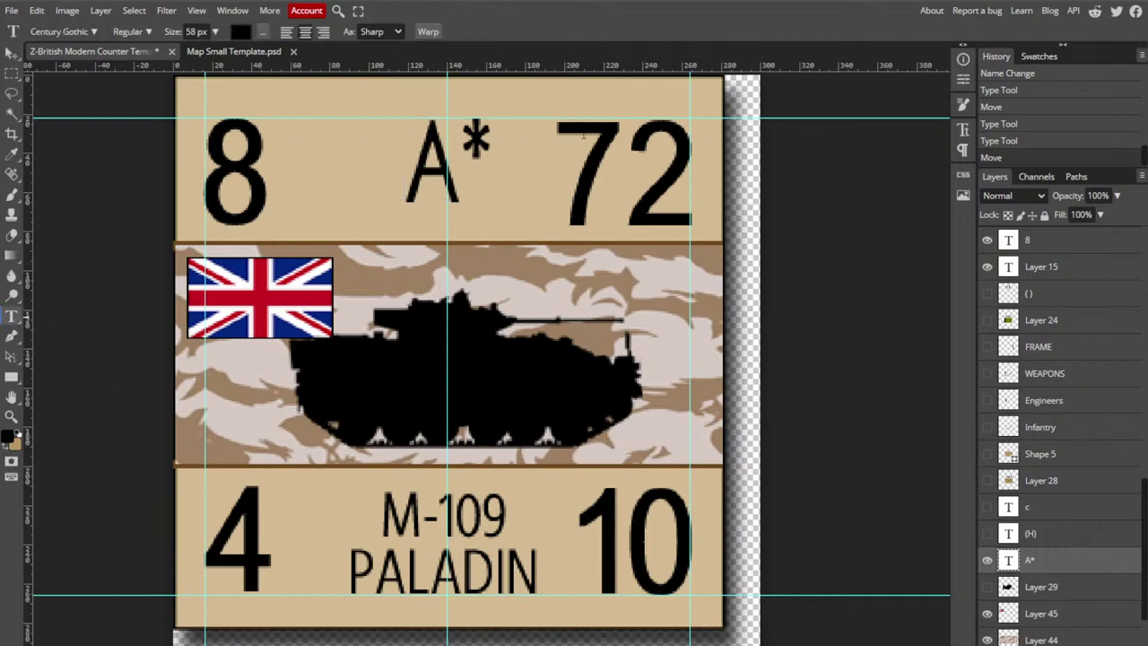
pyautogui.click(556, 228)
pyautogui.write('72')
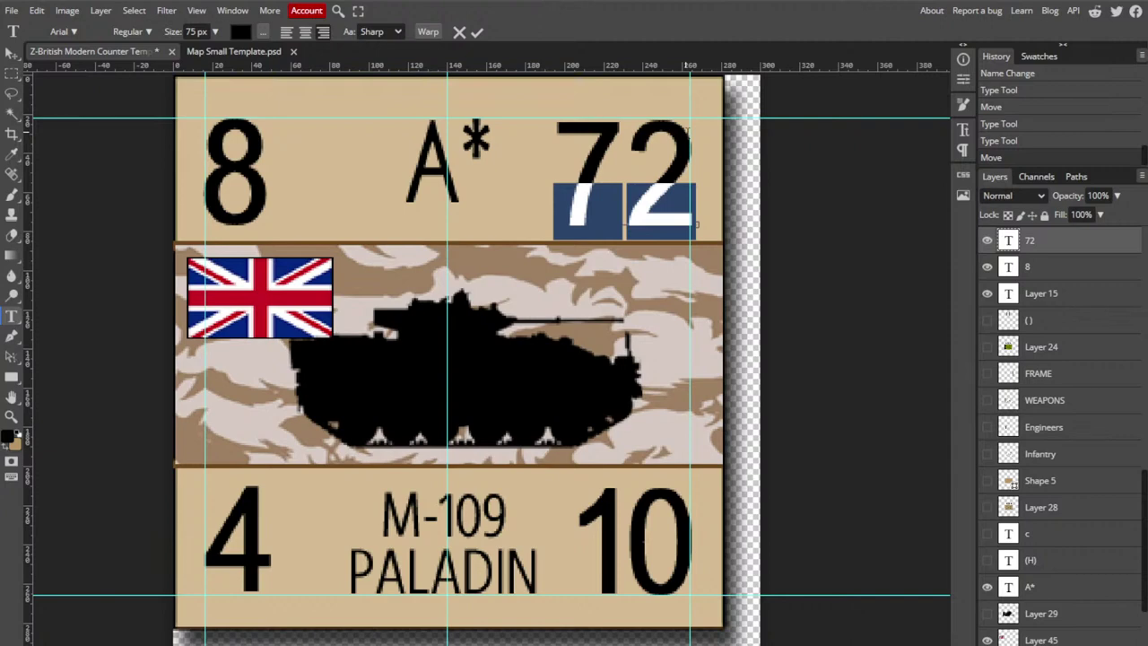
pyautogui.write('10')
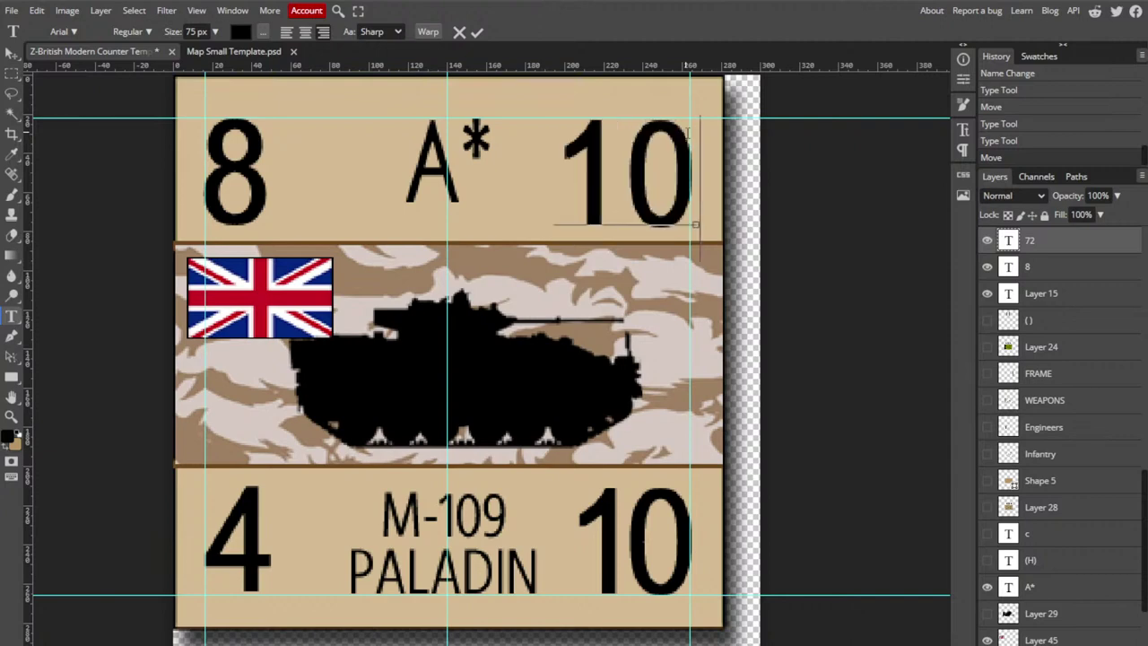
# - Tighten the tracking of the 10 in the upper band to -87%
pyautogui.moveTo(554, 180); pyautogui.dragTo(714, 161)
pyautogui.hotkey('ctrl', 'c')
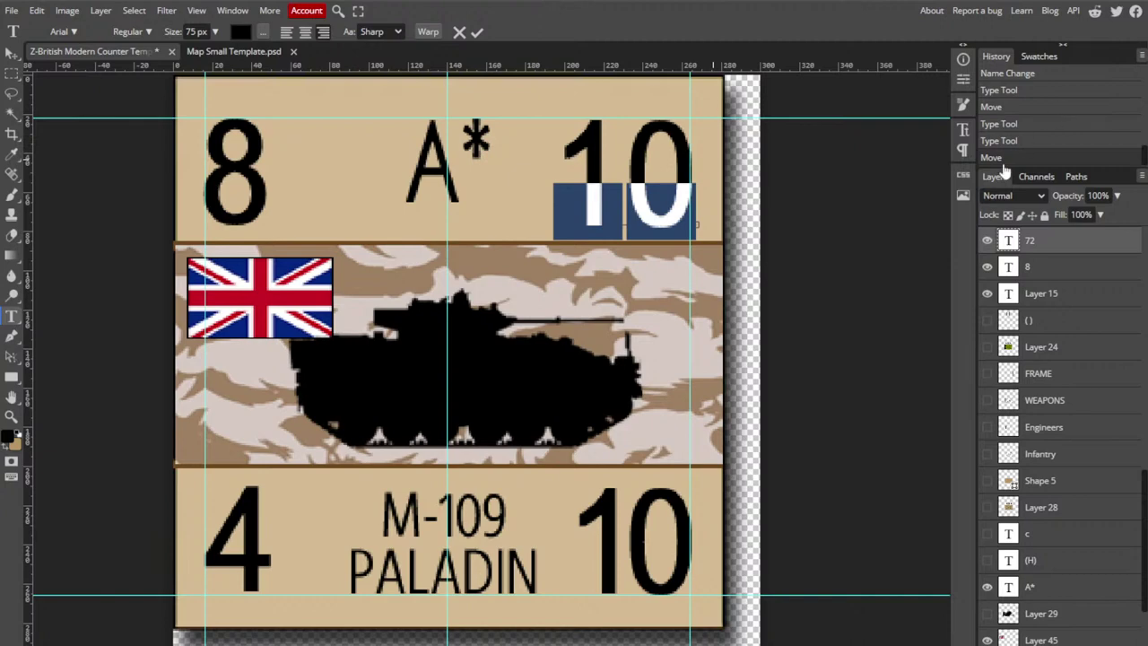
pyautogui.click(964, 131)
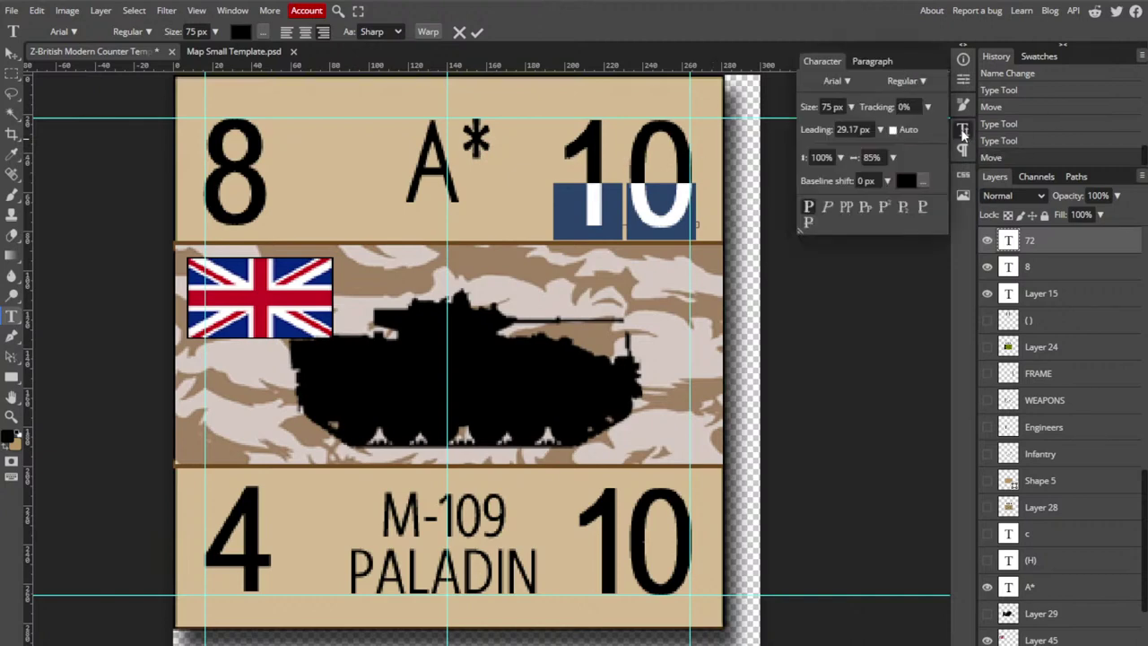
pyautogui.click(906, 107)
pyautogui.write('-9')
pyautogui.press('BackSpace')
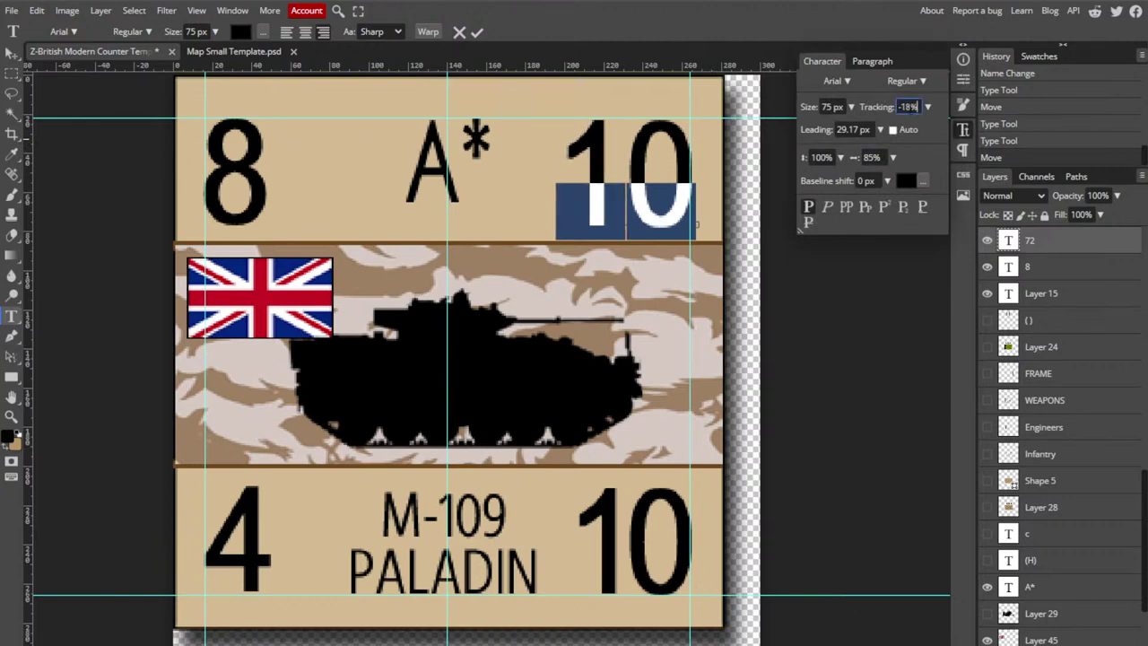
pyautogui.write('30')
pyautogui.press('Down')
pyautogui.press('Down')
pyautogui.press('Down')
pyautogui.press('Down')
pyautogui.press('Down')
pyautogui.press('Down')
pyautogui.press('Down')
pyautogui.press('Down')
pyautogui.press('Down')
pyautogui.press('Down')
pyautogui.press('Down')
pyautogui.press('Down')
pyautogui.press('Down')
pyautogui.press('Down')
pyautogui.press('Down')
pyautogui.press('Down')
pyautogui.press('Down')
pyautogui.press('Down')
pyautogui.press('Down')
pyautogui.press('Down')
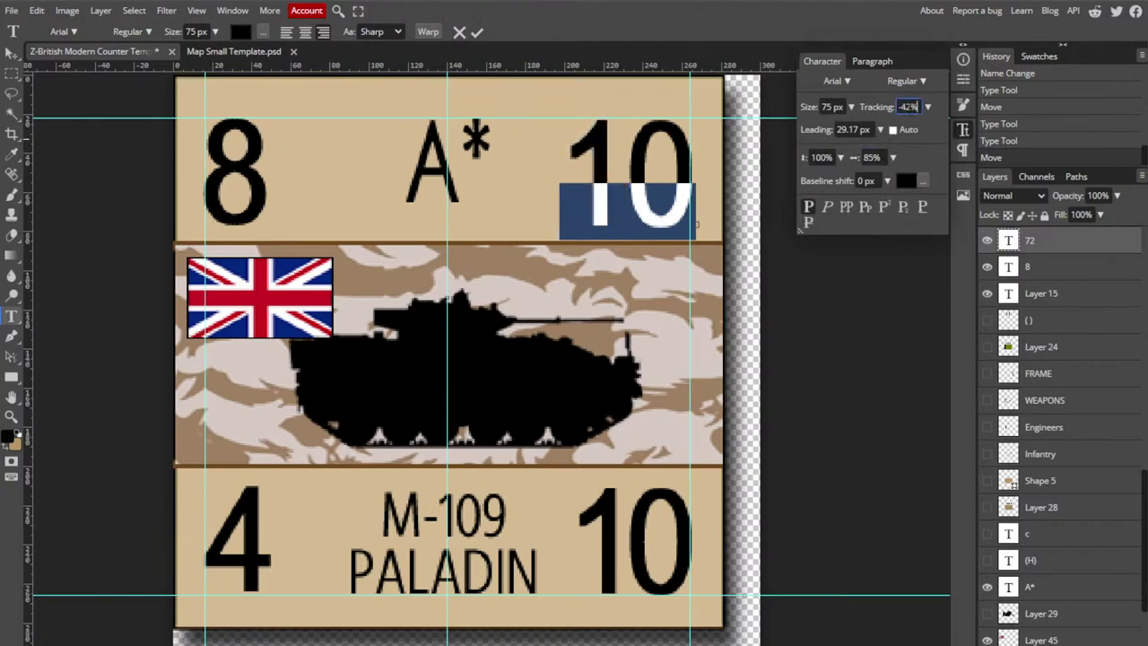
pyautogui.press('Down')
pyautogui.press('Down')
pyautogui.press('Down')
pyautogui.press('Down')
pyautogui.press('Down')
pyautogui.press('Down')
pyautogui.press('Down')
pyautogui.press('Down')
pyautogui.press('Down')
pyautogui.press('Down')
pyautogui.press('Down')
pyautogui.press('Down')
pyautogui.press('Down')
pyautogui.press('Down')
pyautogui.press('Down')
pyautogui.press('Down')
pyautogui.press('Down')
pyautogui.press('Down')
pyautogui.press('Down')
pyautogui.press('Down')
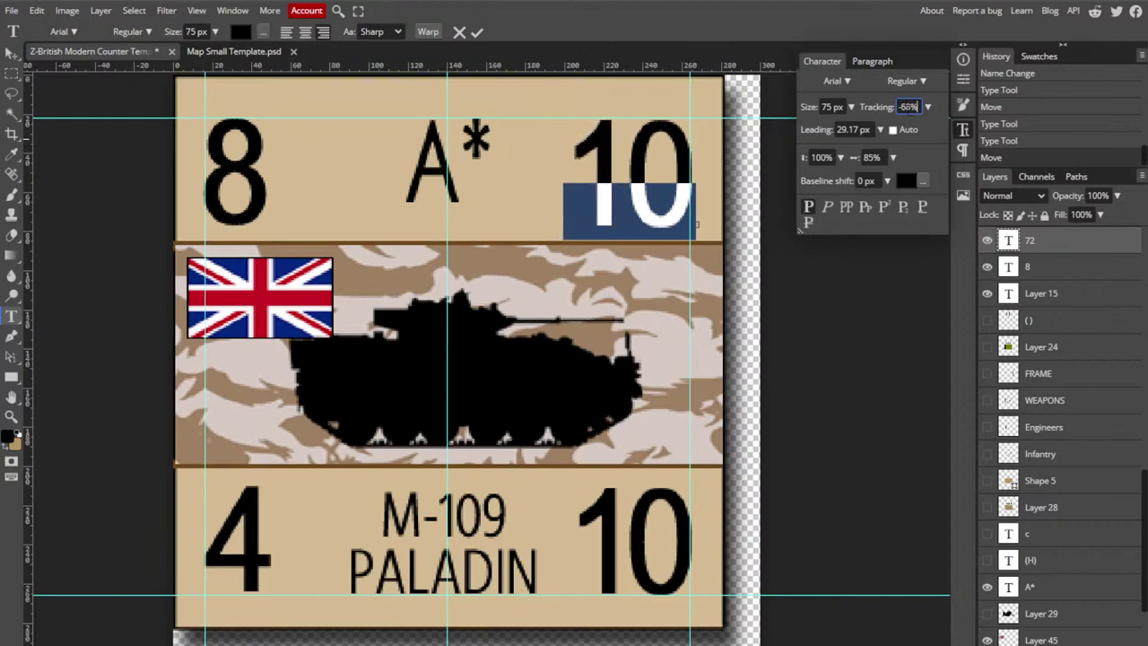
pyautogui.press('Down')
pyautogui.press('Down')
pyautogui.press('Down')
pyautogui.press('Down')
pyautogui.press('Down')
pyautogui.press('Down')
pyautogui.press('Down')
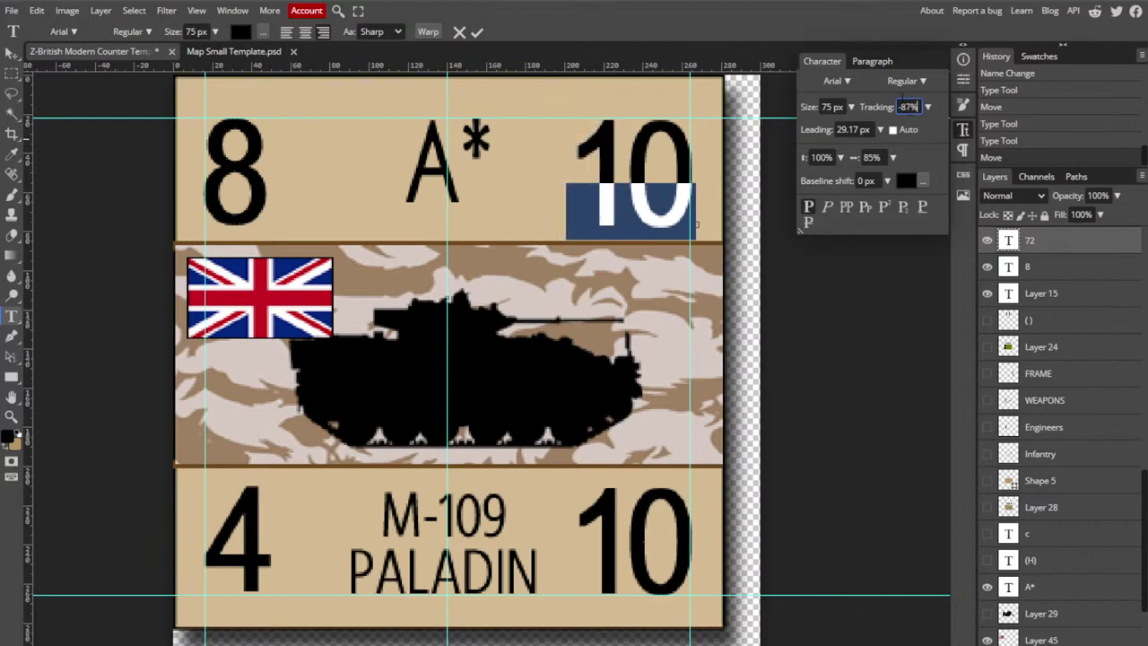
pyautogui.click(758, 228)
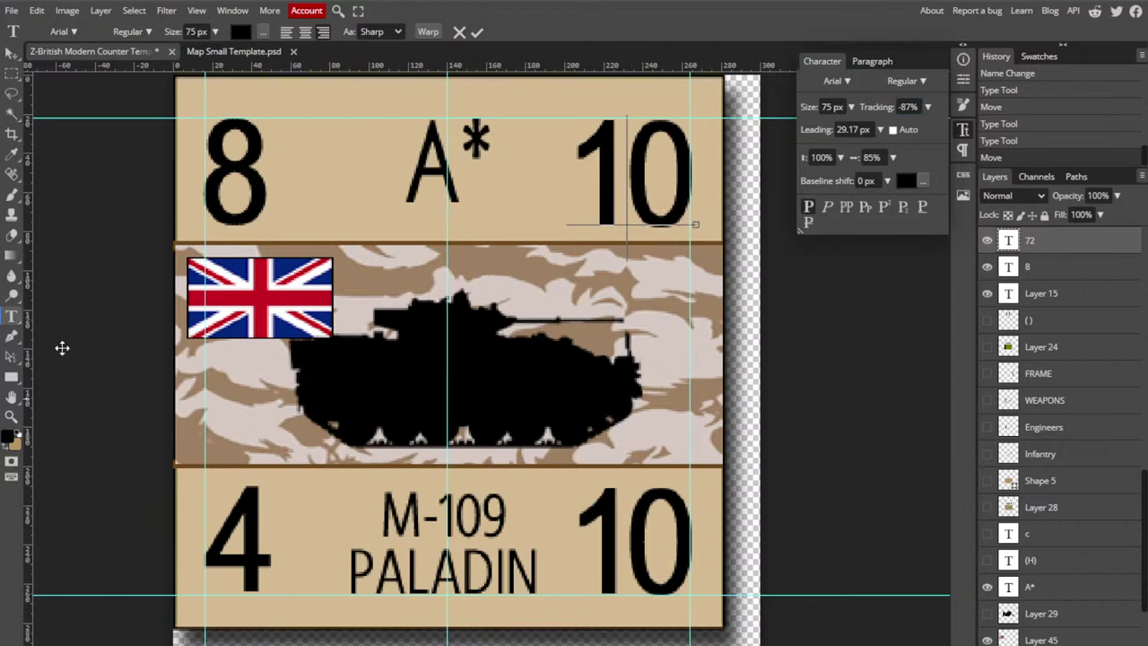
pyautogui.click(10, 327)
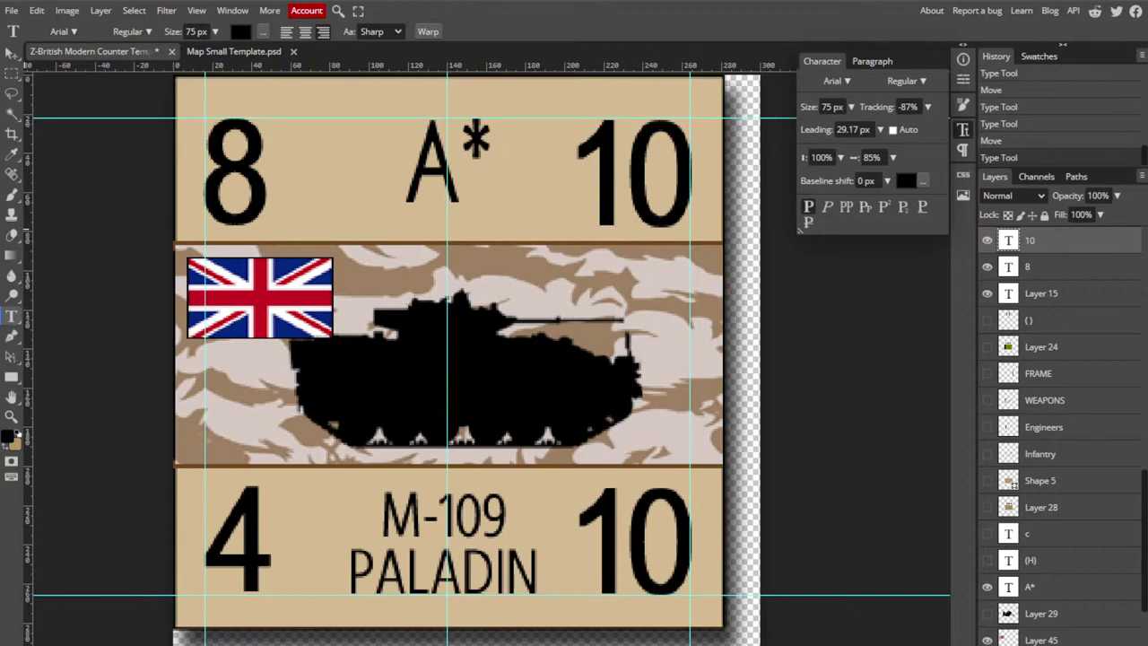
# - Replace the 4 in the counter's lower band with 8
pyautogui.click(205, 606)
pyautogui.doubleClick(208, 554)
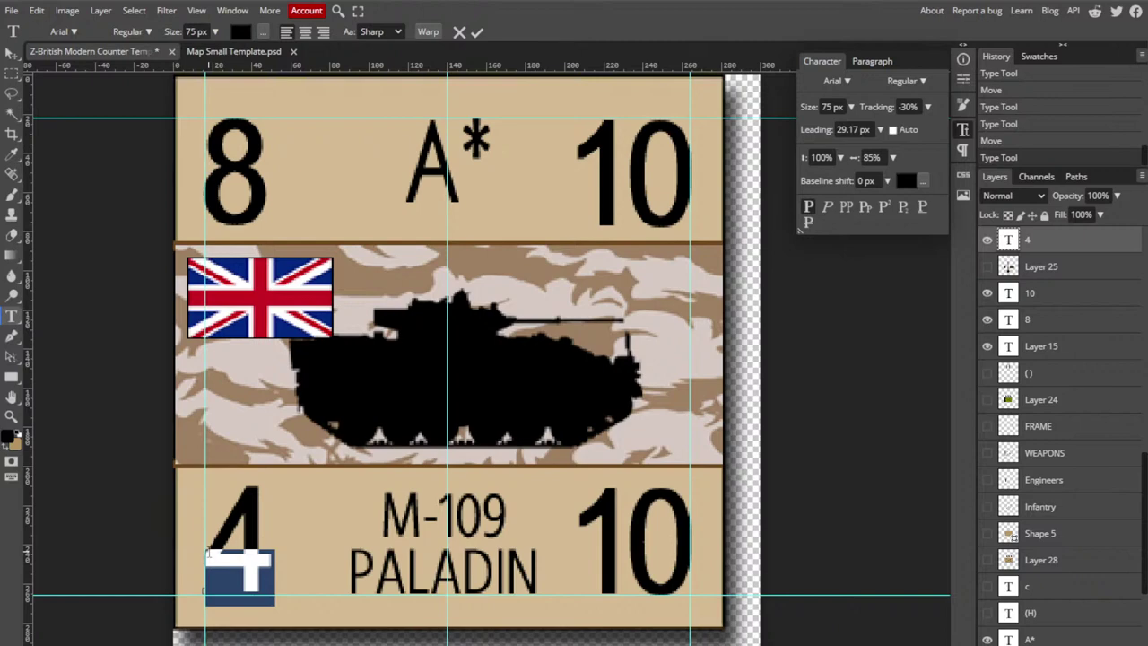
pyautogui.write('12')
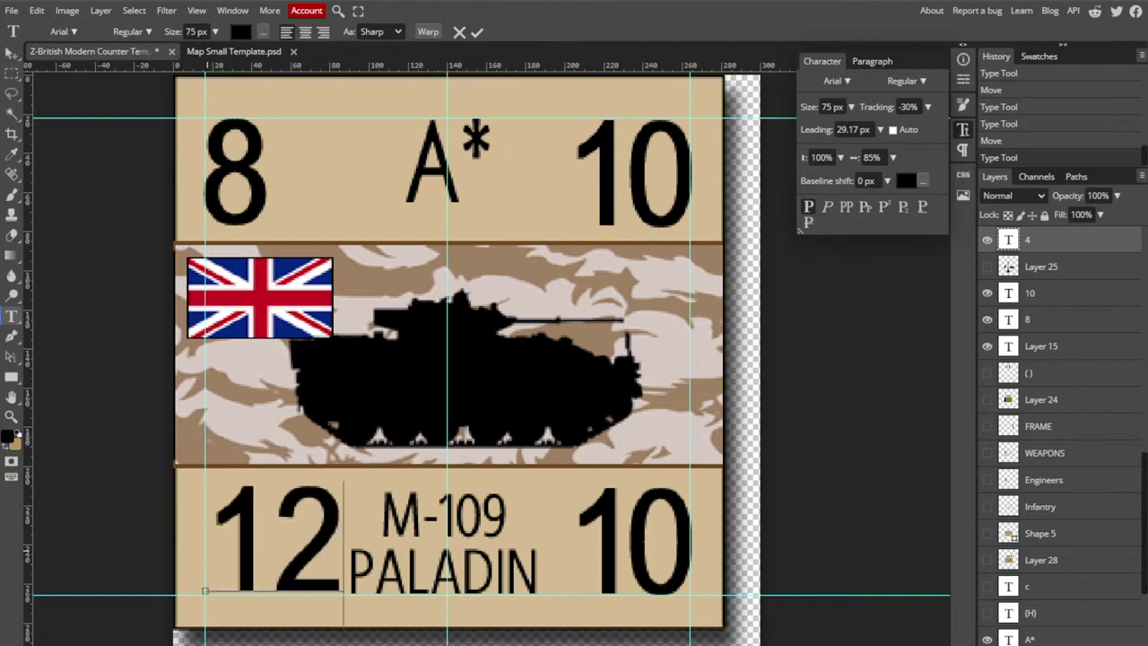
pyautogui.hotkey('ctrl', 'a')
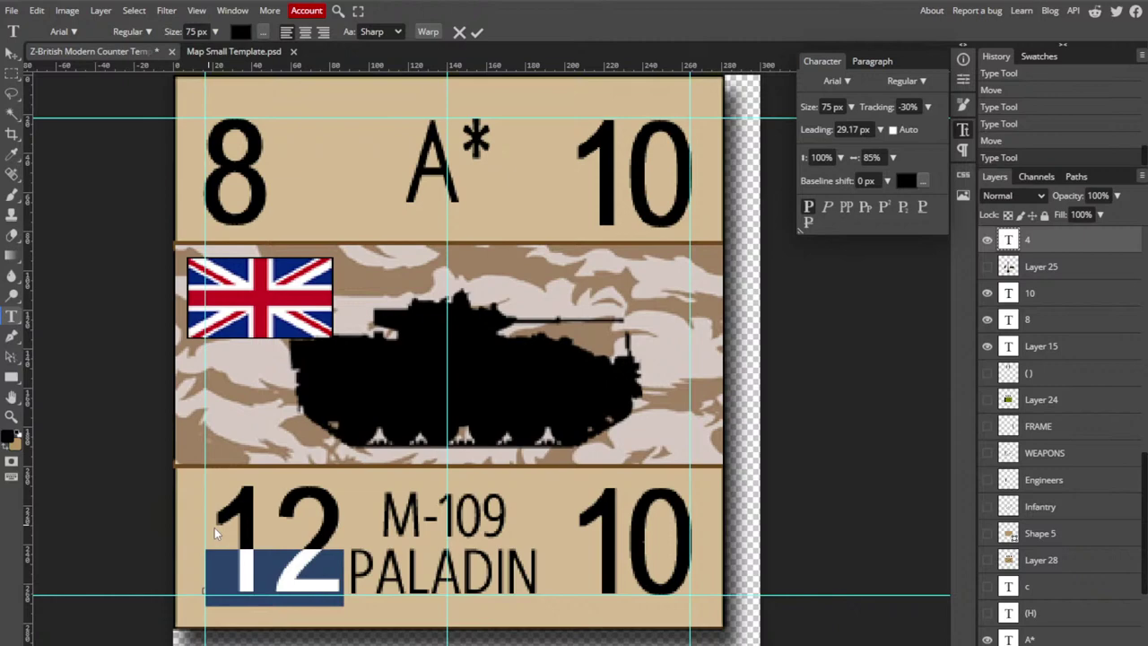
pyautogui.write('8')
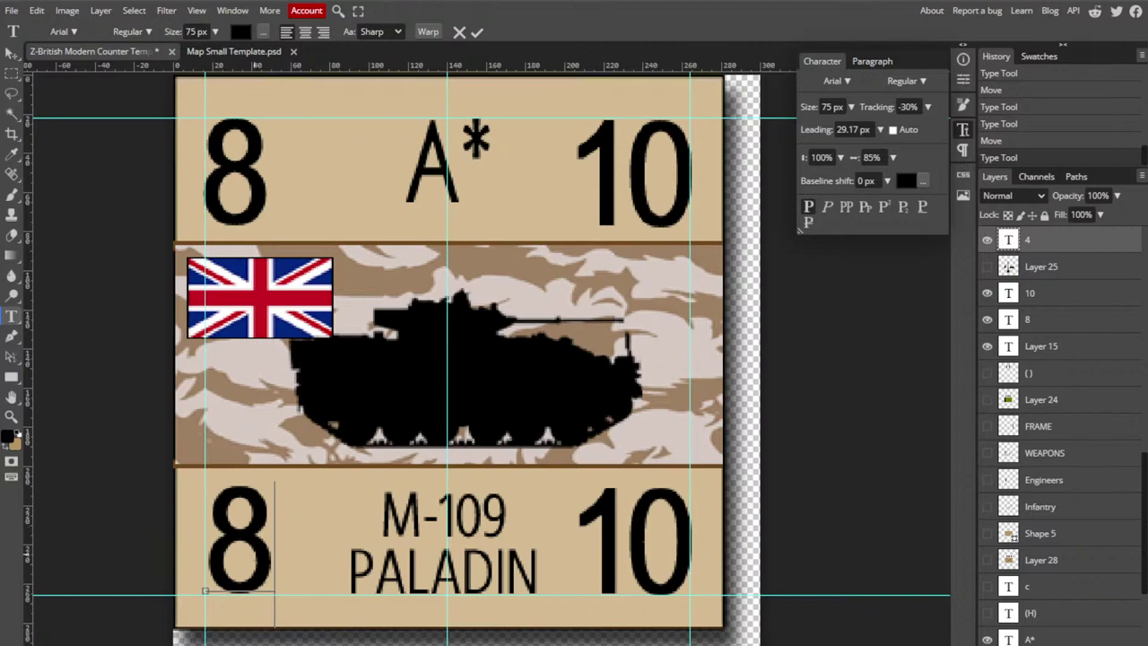
pyautogui.click(12, 316)
# - Change the 10 in the counter's lower band to 12
pyautogui.click(630, 513)
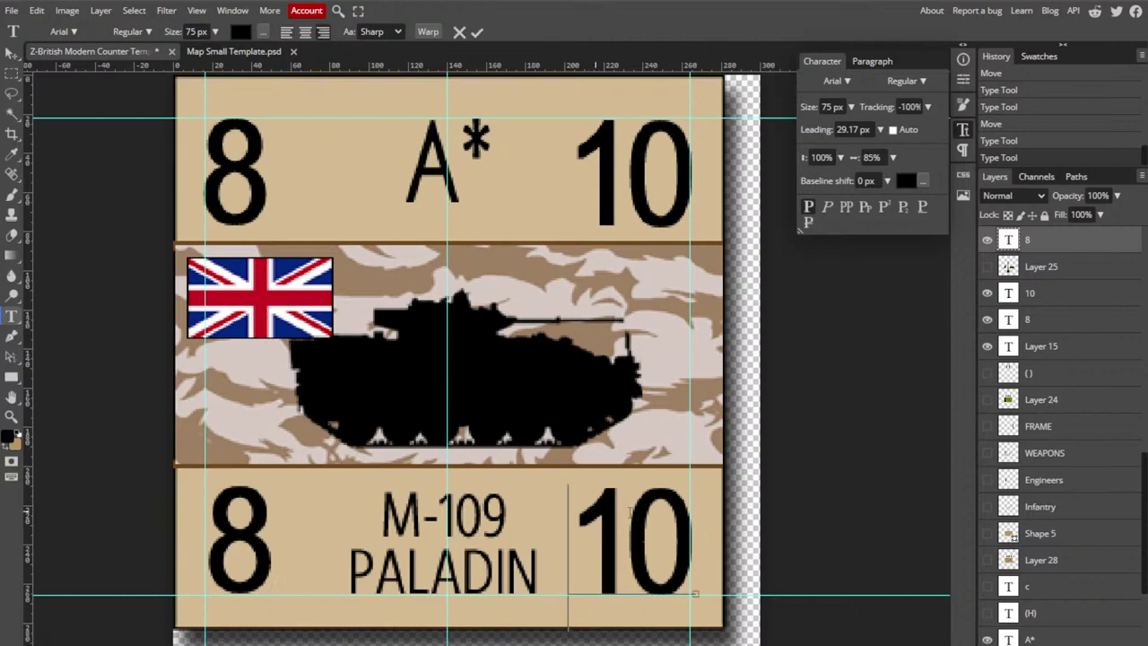
pyautogui.hotkey('ctrl', 'v')
pyautogui.write('12')
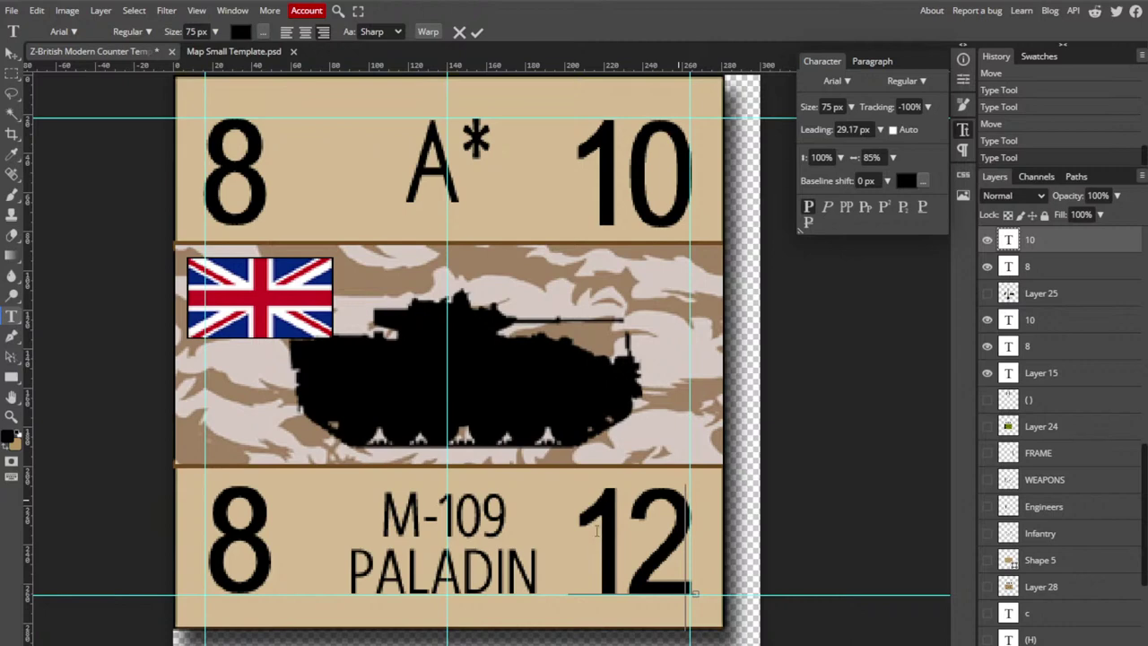
pyautogui.moveTo(597, 536); pyautogui.dragTo(698, 514)
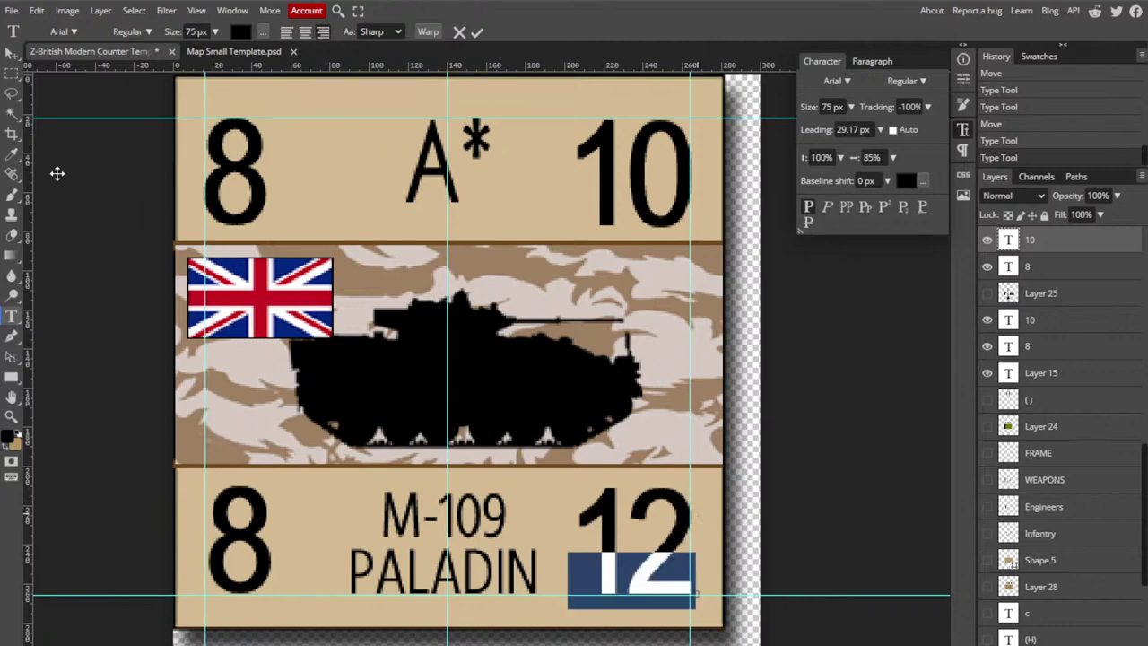
pyautogui.click(12, 317)
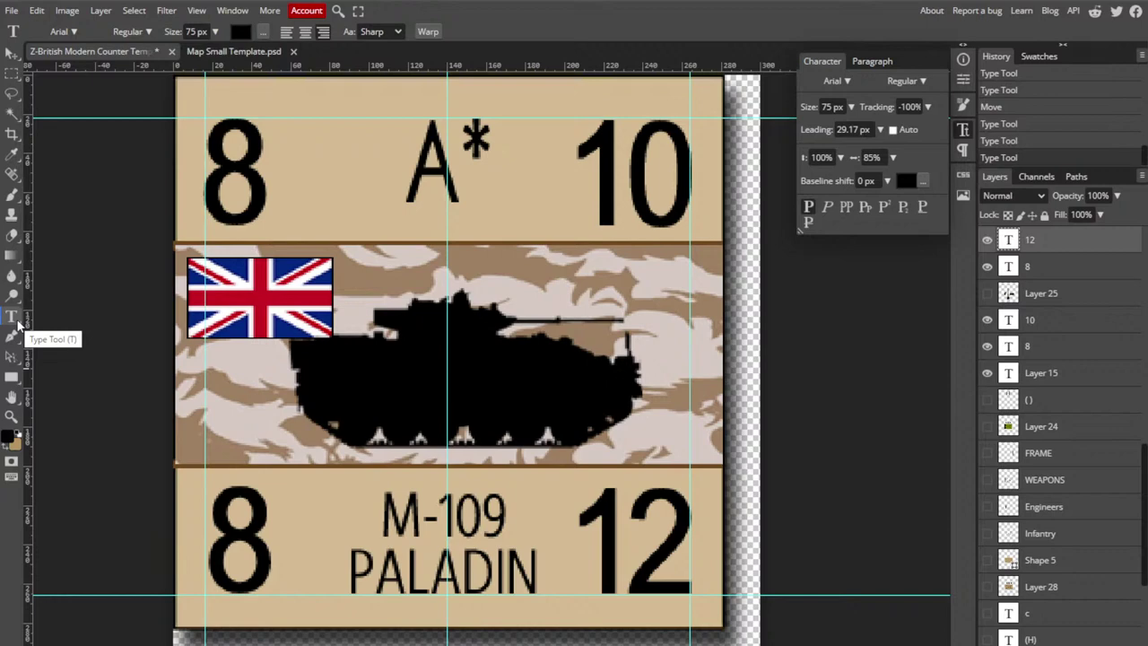
# - Replace the M-109 PALADIN name in the counter's lower band with FV510 WARRIOR on two lines
pyautogui.click(371, 498)
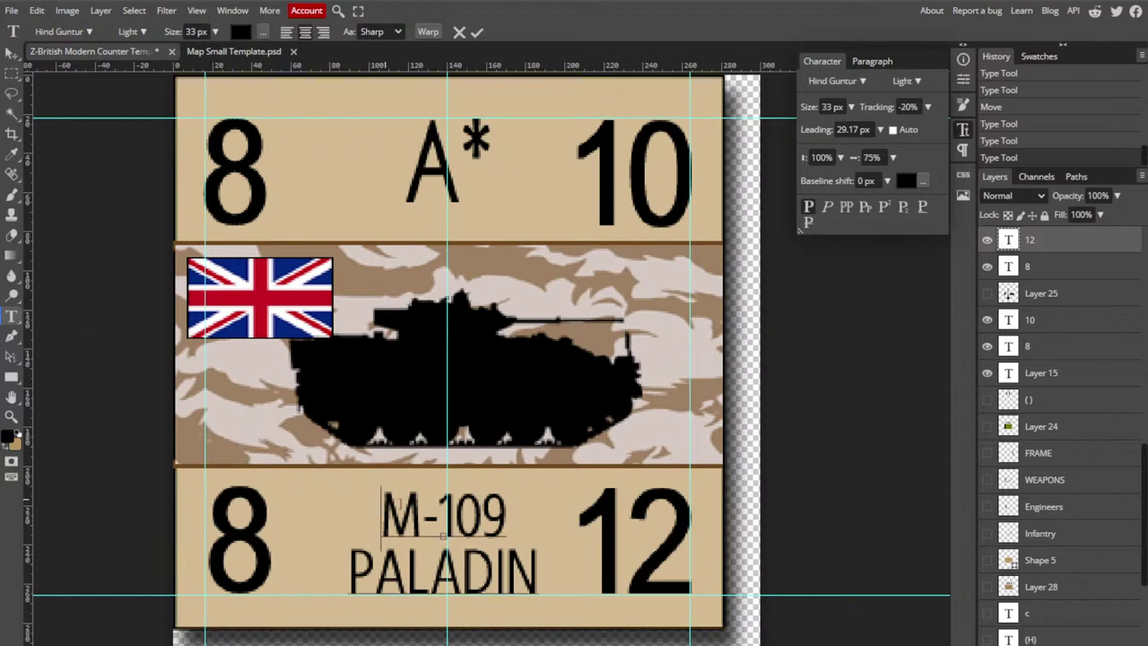
pyautogui.moveTo(372, 499); pyautogui.dragTo(553, 567)
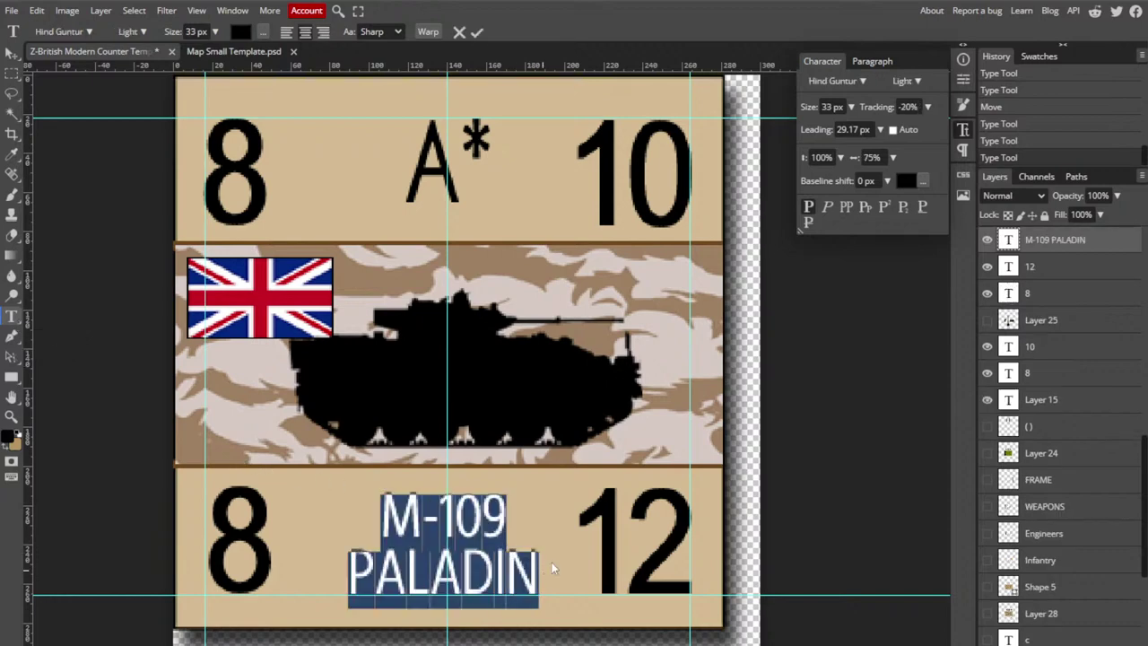
pyautogui.write('FV')
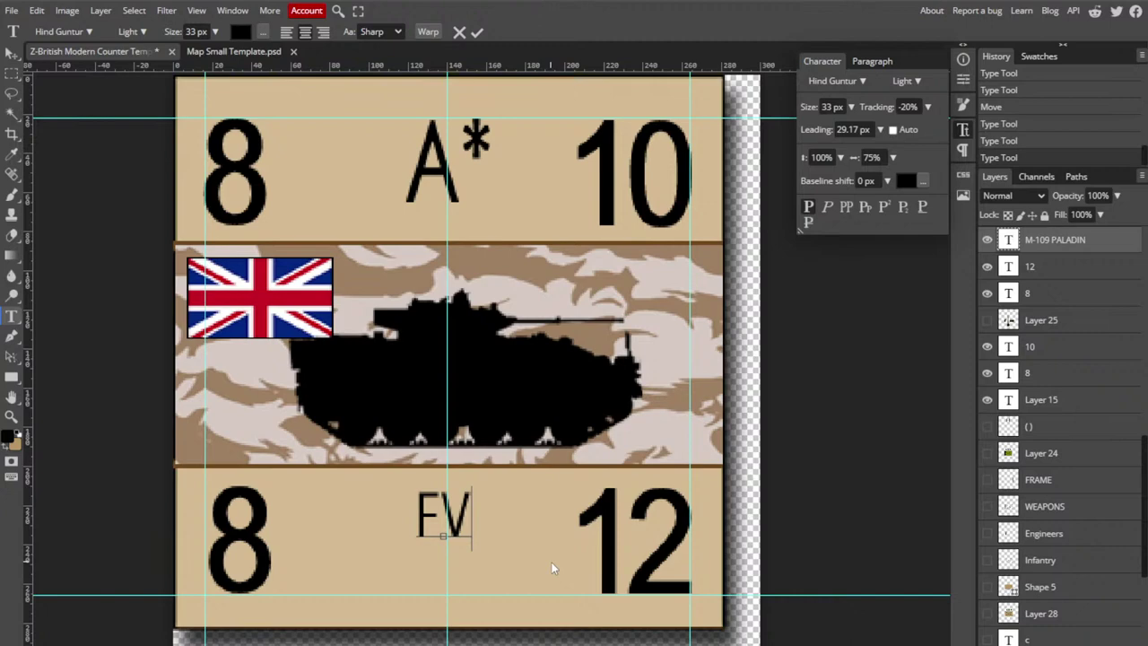
pyautogui.press('BackSpace')
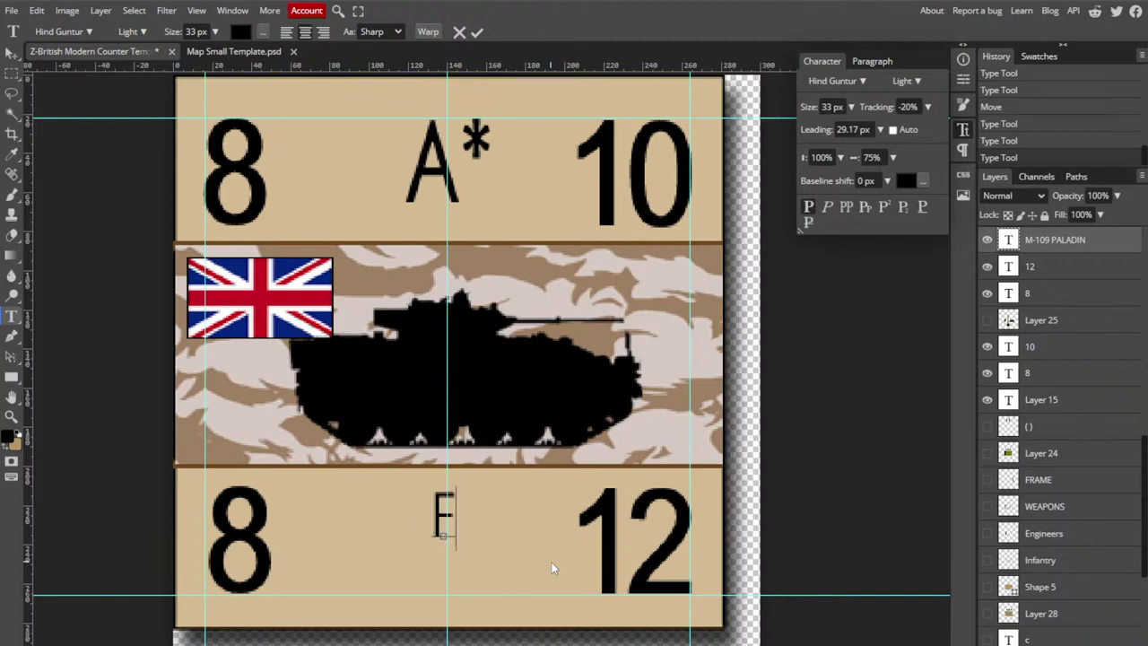
pyautogui.press('BackSpace')
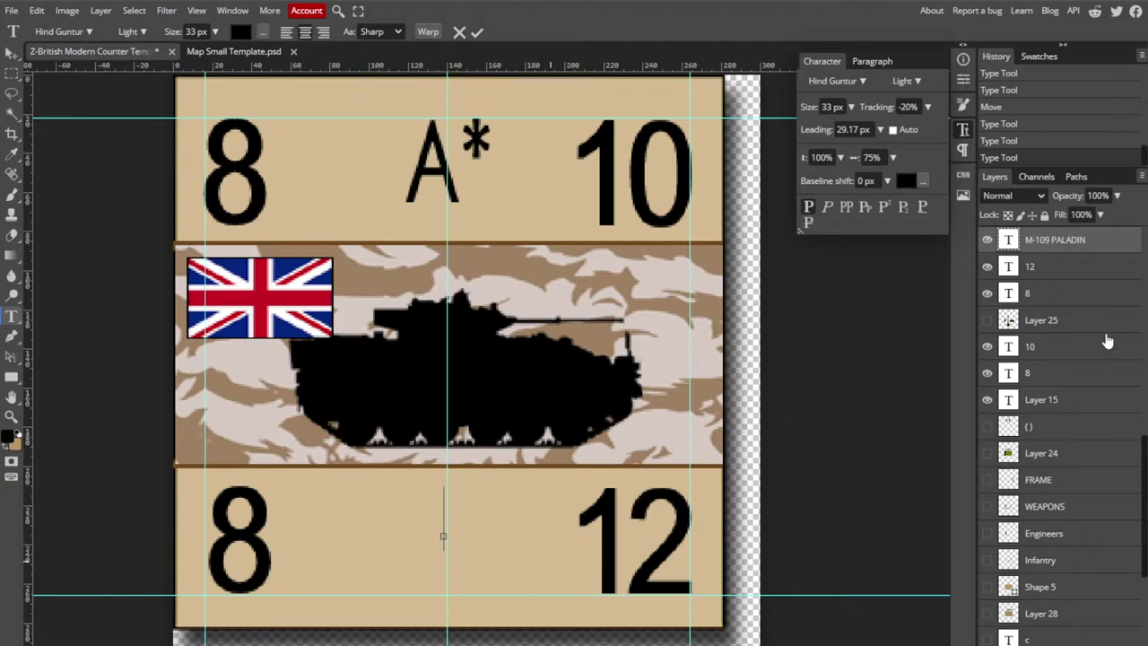
pyautogui.scroll(5, 1105, 341)
pyautogui.scroll(5, 1105, 340)
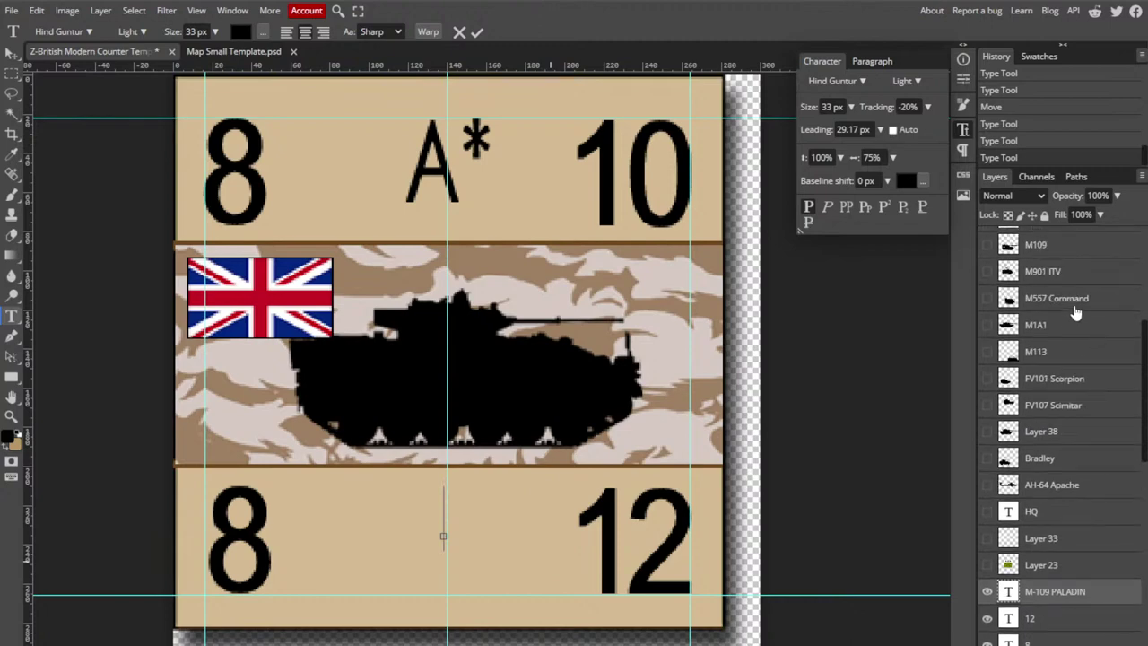
pyautogui.scroll(2, 1075, 332)
pyautogui.scroll(1, 1076, 332)
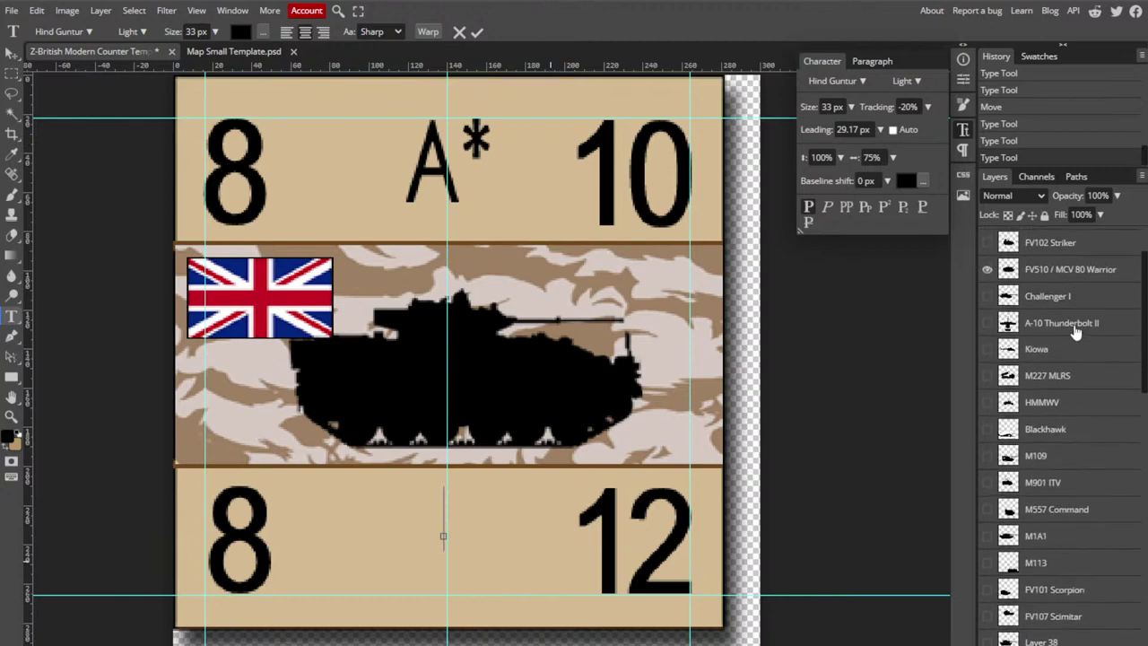
pyautogui.write('FV510')
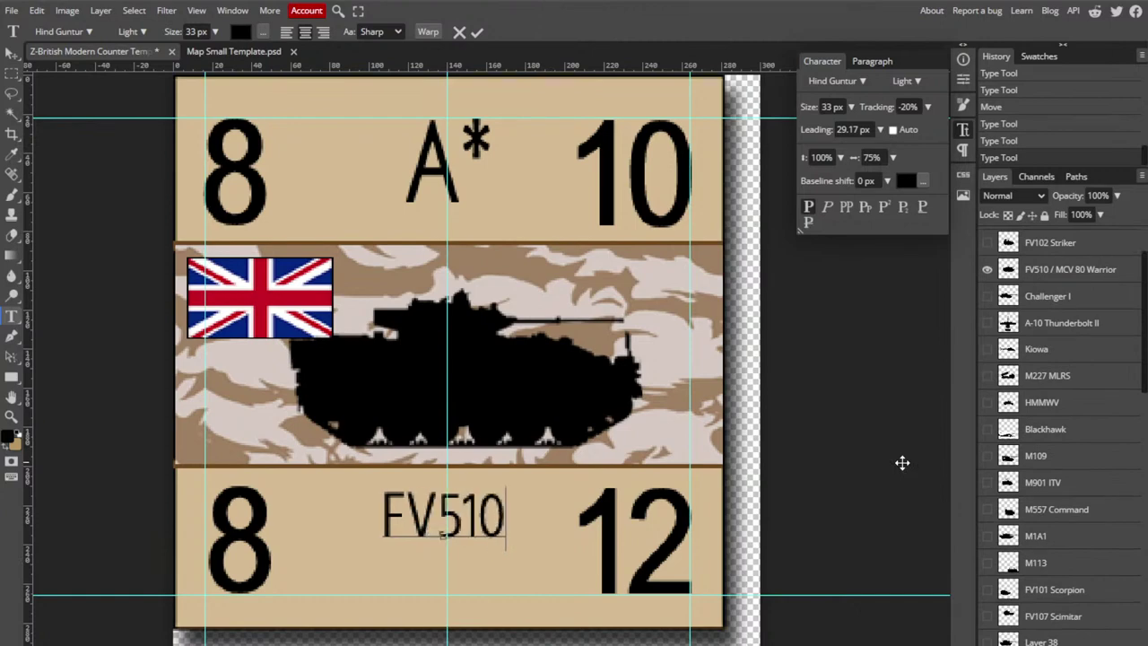
pyautogui.press('Return')
pyautogui.write('WA')
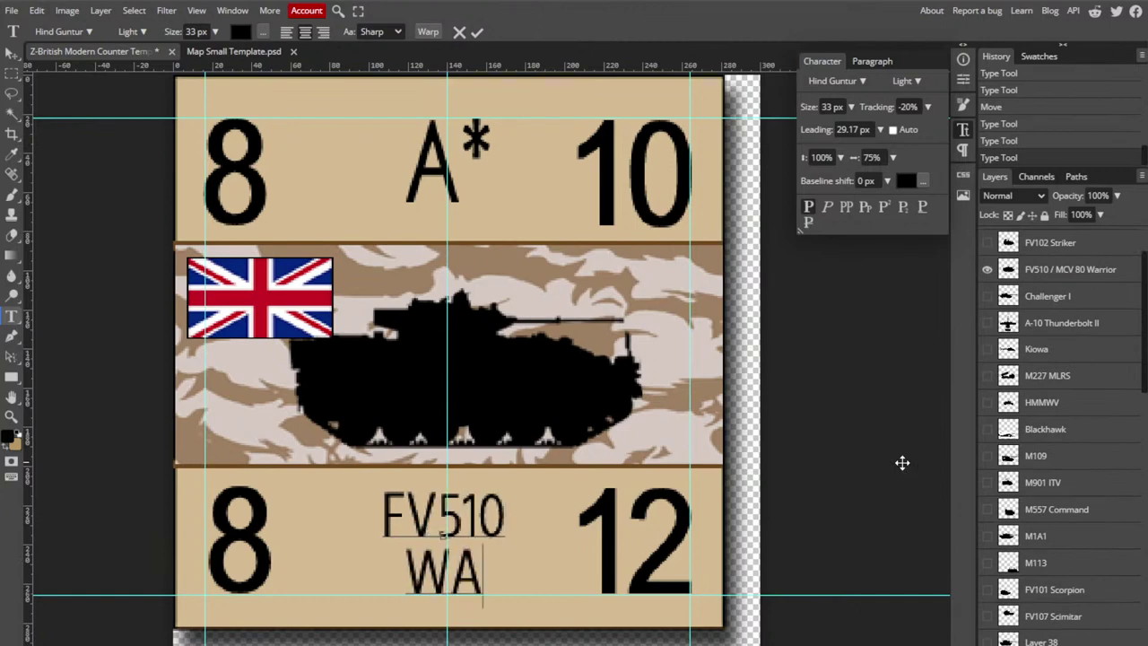
pyautogui.write('RRIOR')
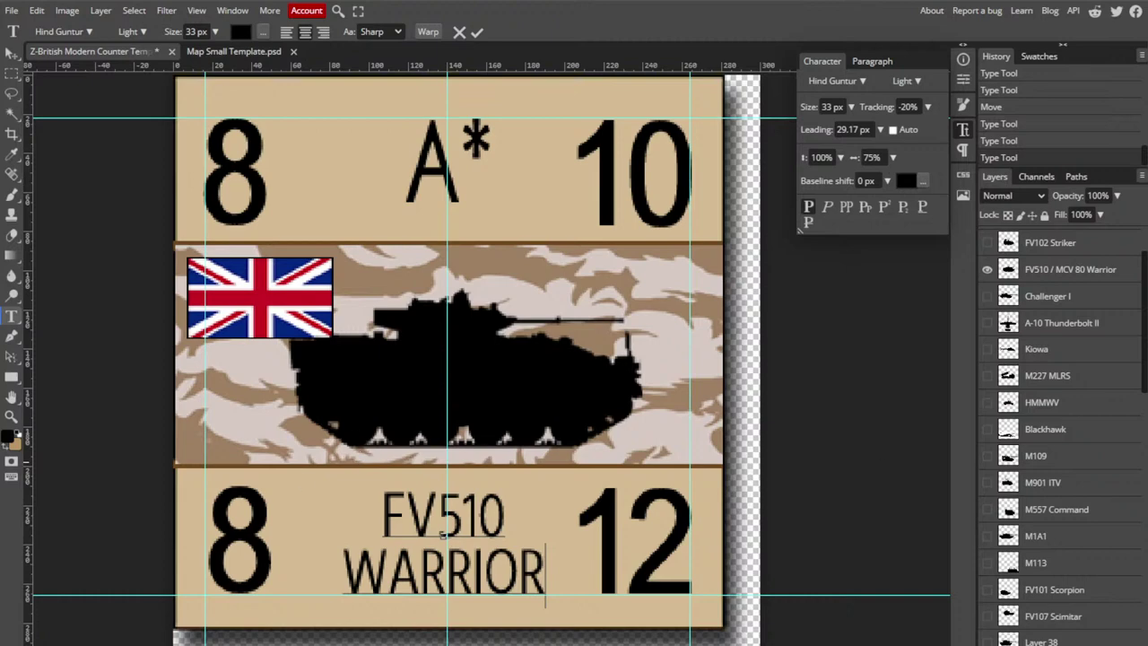
# - Look over the Soviet 1980s counters in the Z_USSR folder in File Explorer and return to the counter in Photopea
pyautogui.moveTo(363, 645)
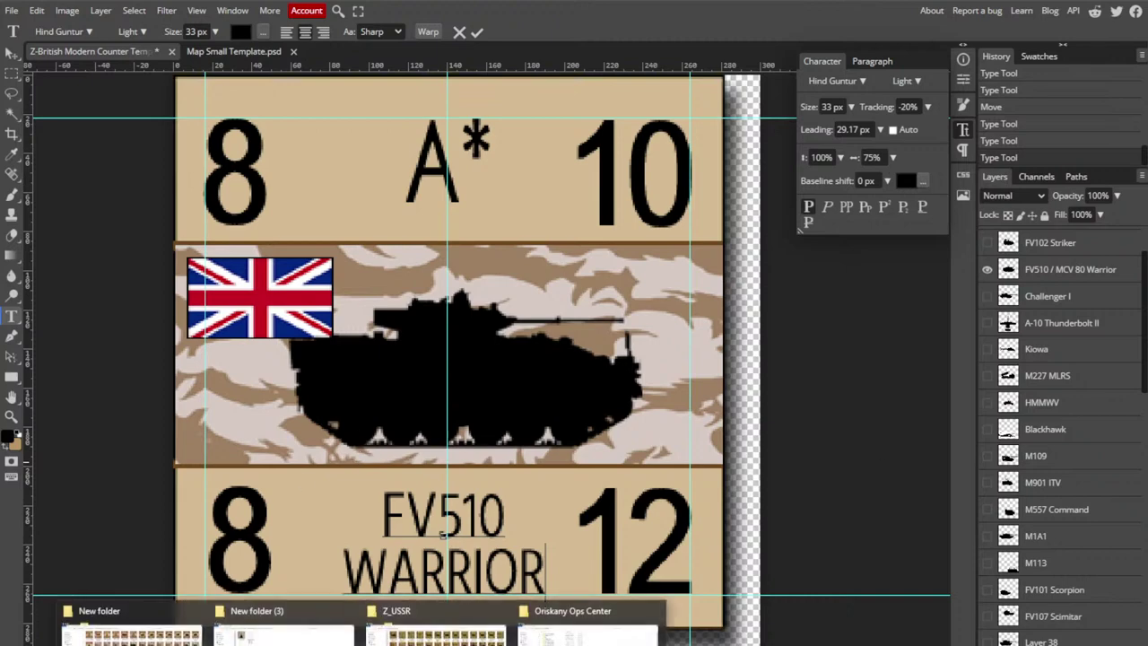
pyautogui.click(437, 634)
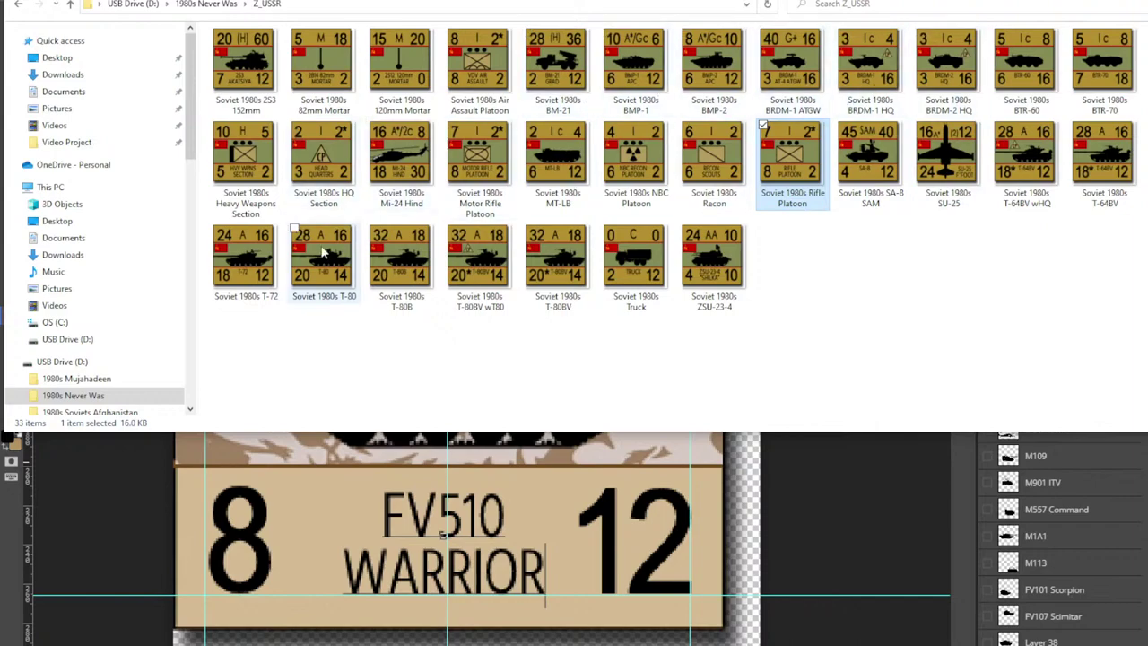
pyautogui.hotkey('alt', 'Tab')
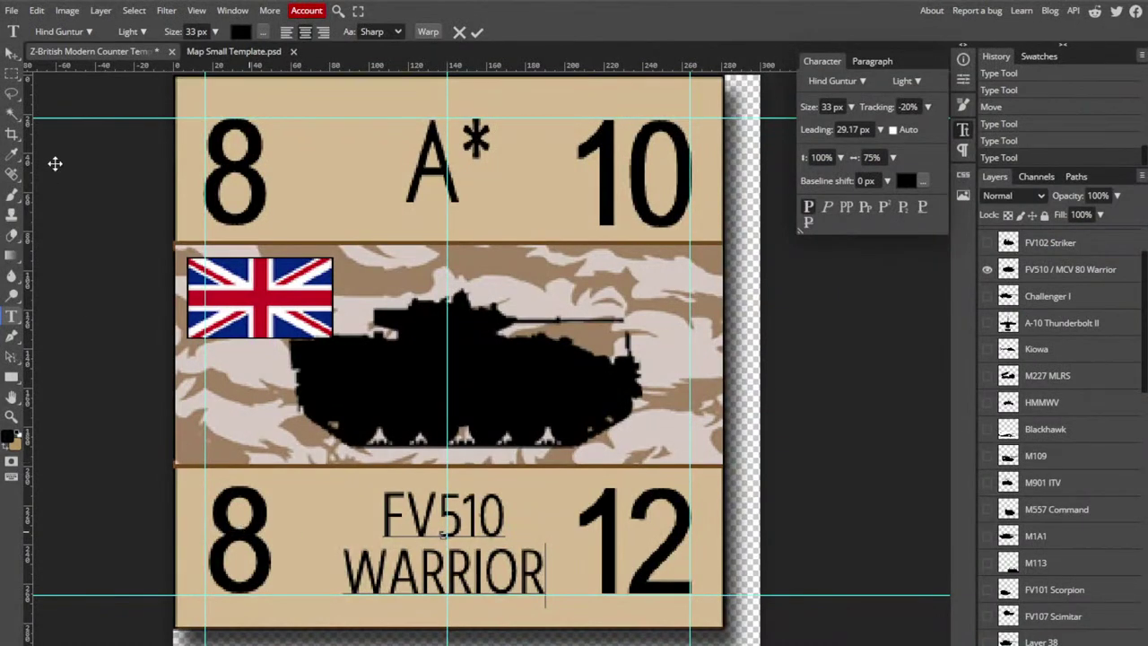
# - Commit the name text and start exporting the counter as a PNG image
pyautogui.click(11, 71)
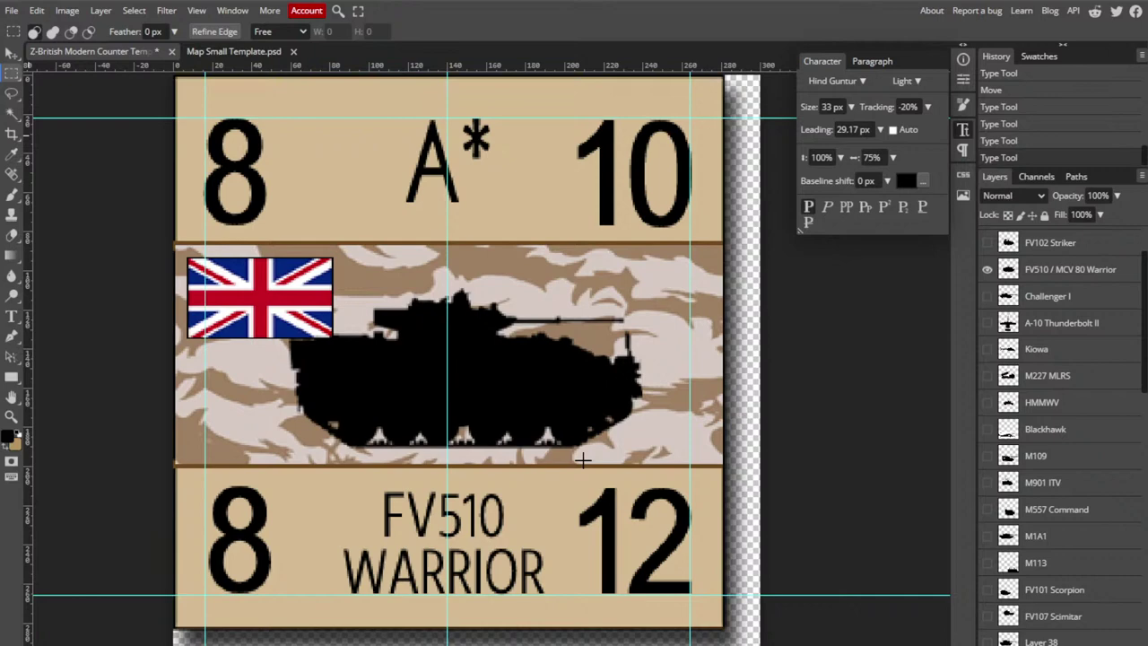
pyautogui.click(12, 12)
pyautogui.moveTo(40, 194)
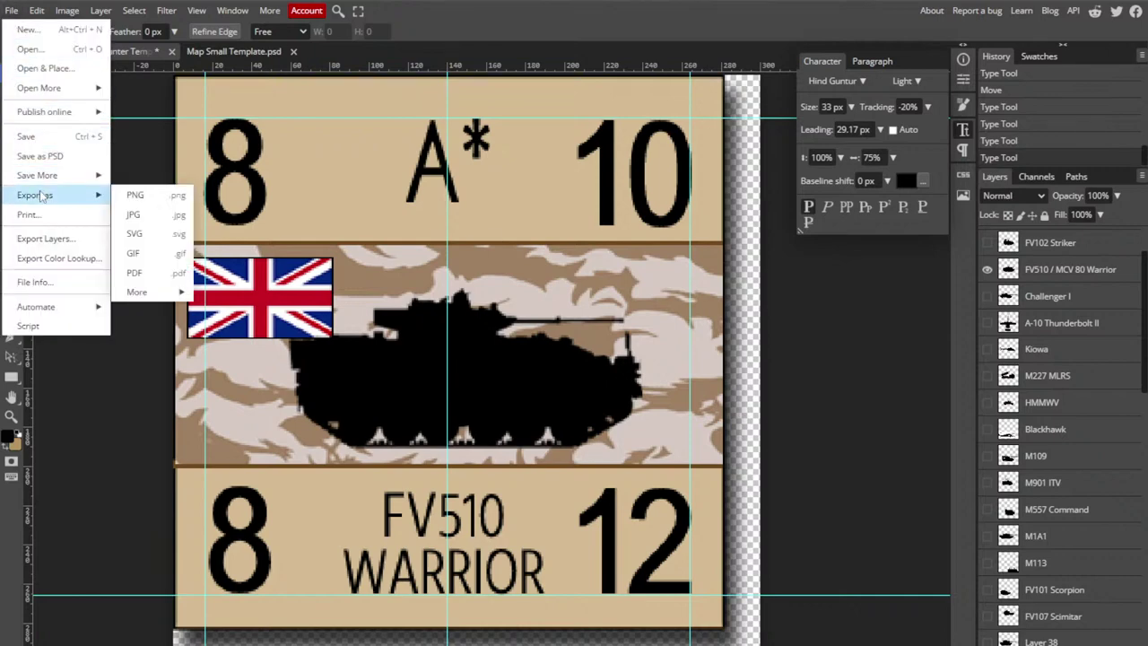
pyautogui.click(136, 195)
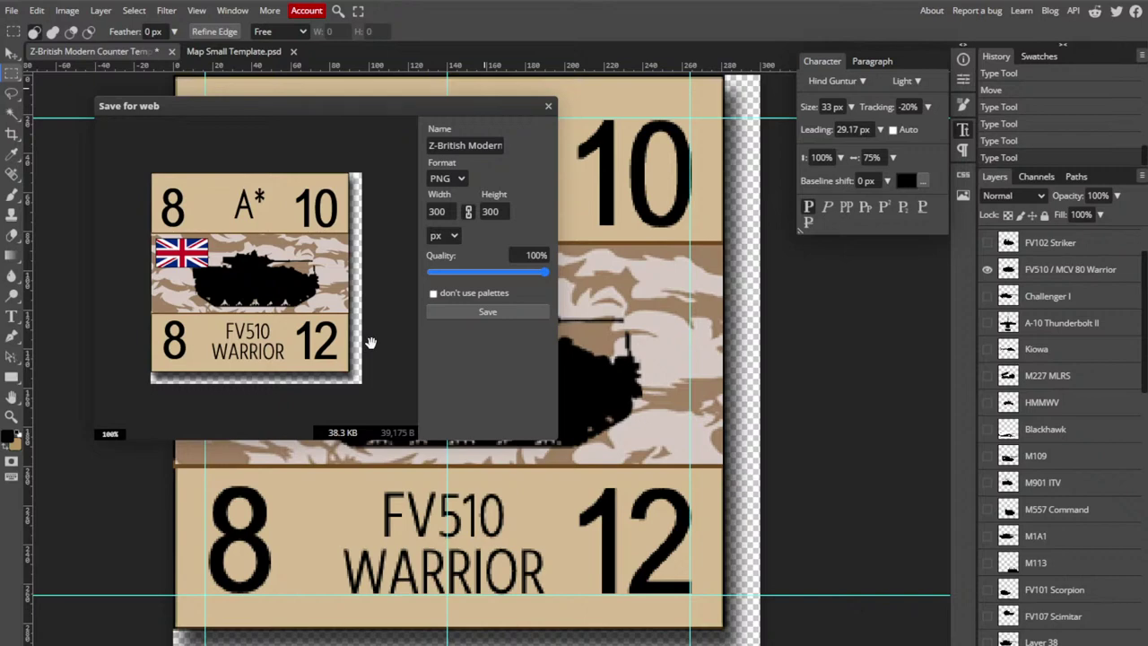
pyautogui.click(521, 313)
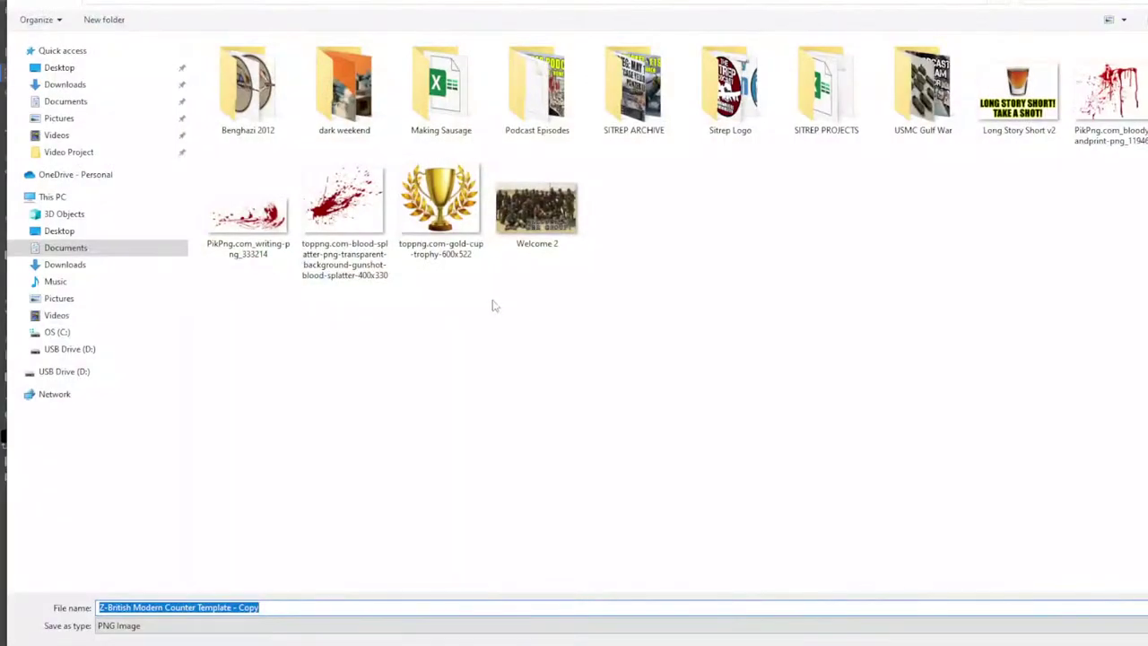
# - Choose Documents > PanzerBlitz_Leader > Z_New Panzer Leader > Counters 1991 > New folder (3) as the save location
pyautogui.click(66, 249)
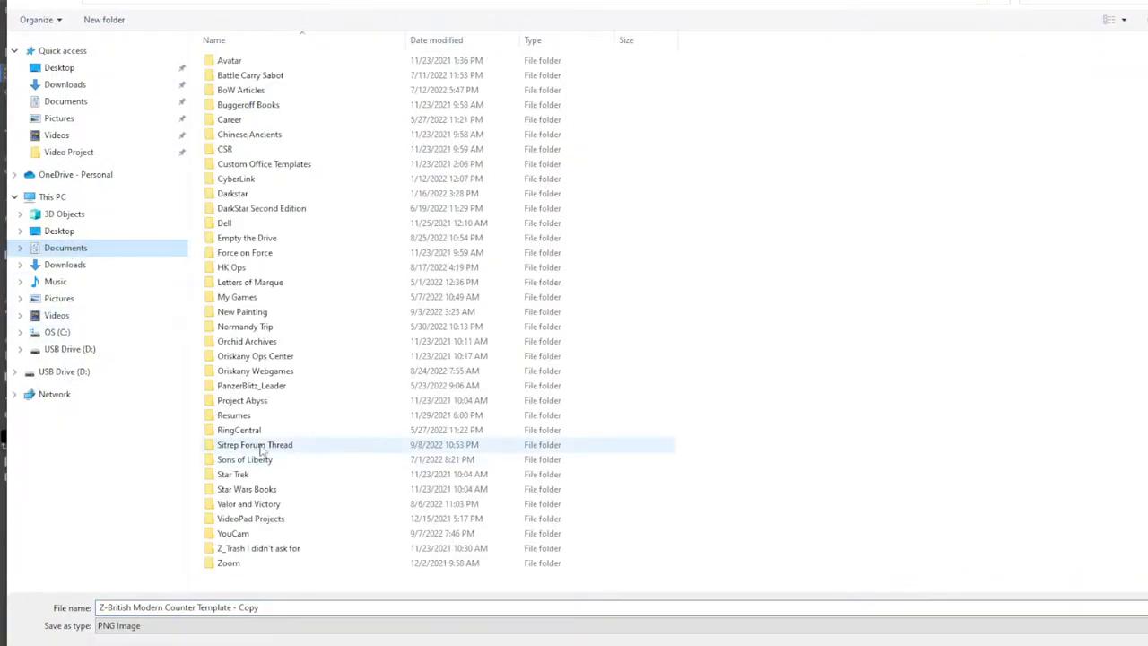
pyautogui.doubleClick(252, 387)
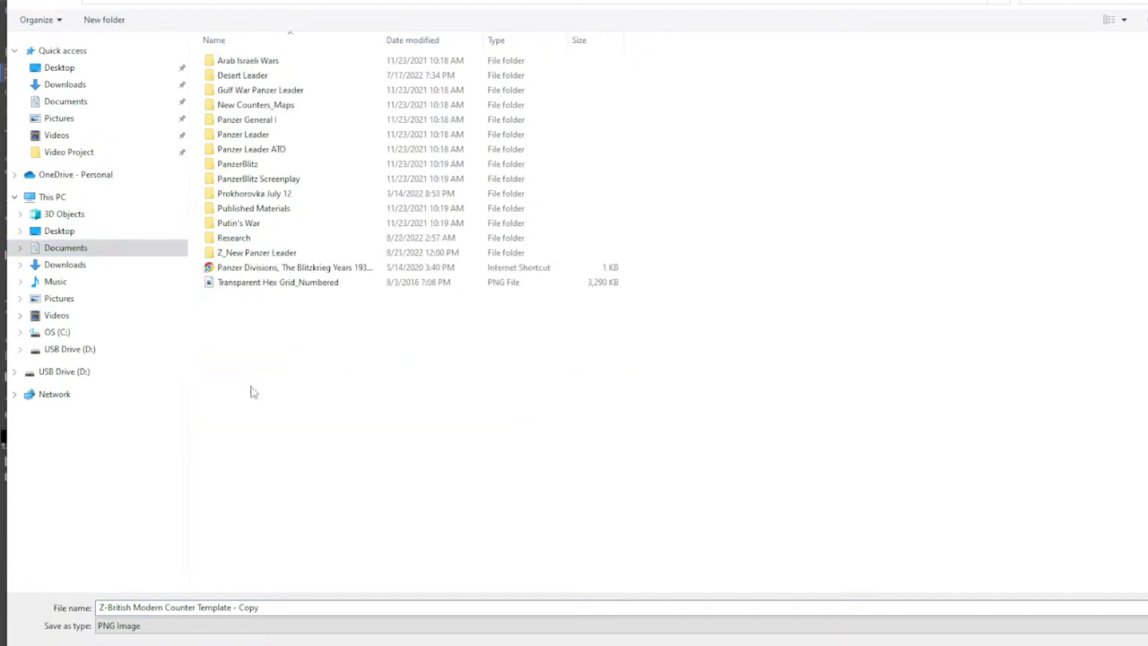
pyautogui.doubleClick(235, 252)
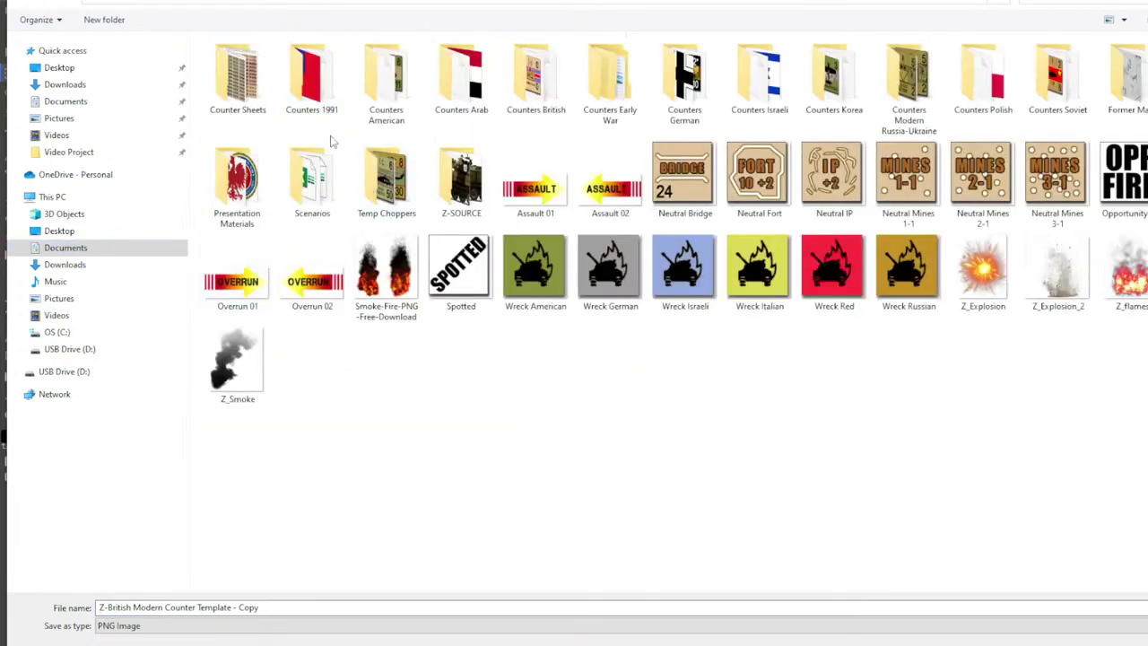
pyautogui.doubleClick(314, 94)
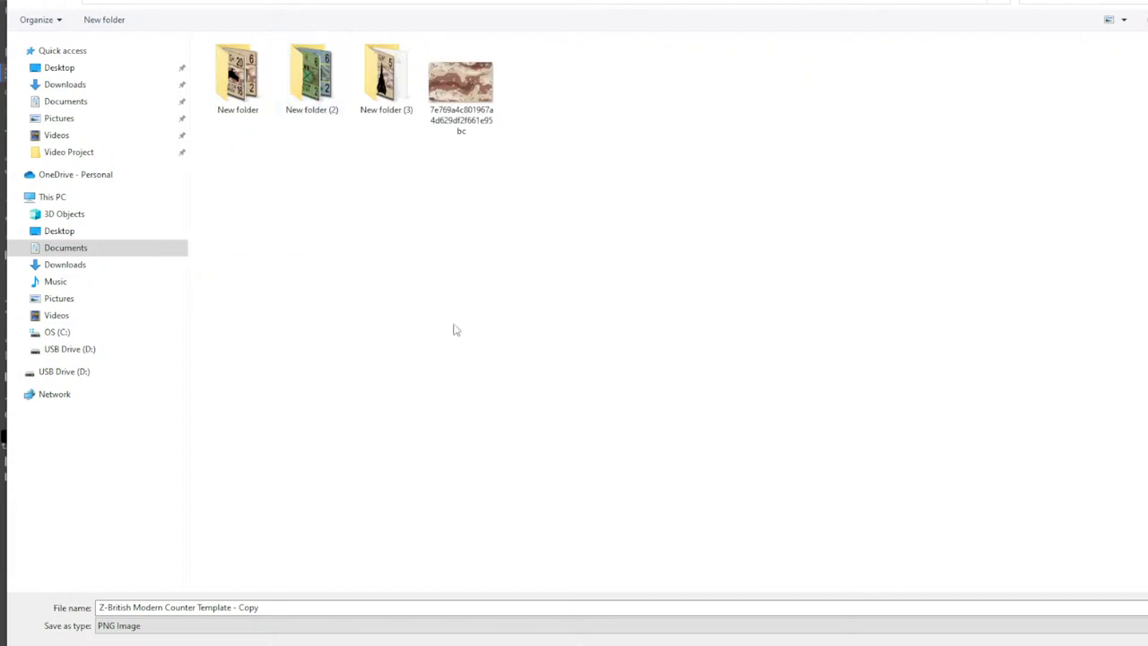
pyautogui.doubleClick(391, 81)
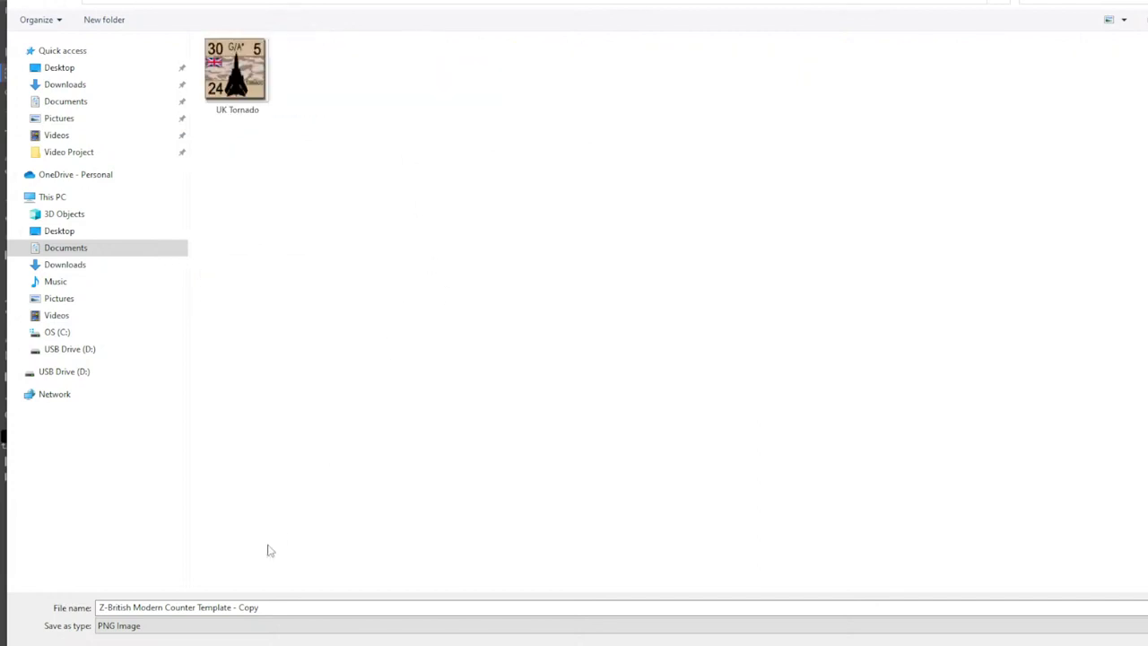
# - Name the PNG file UK Warrior and save it
pyautogui.click(269, 608)
pyautogui.hotkey('ctrl', 'a')
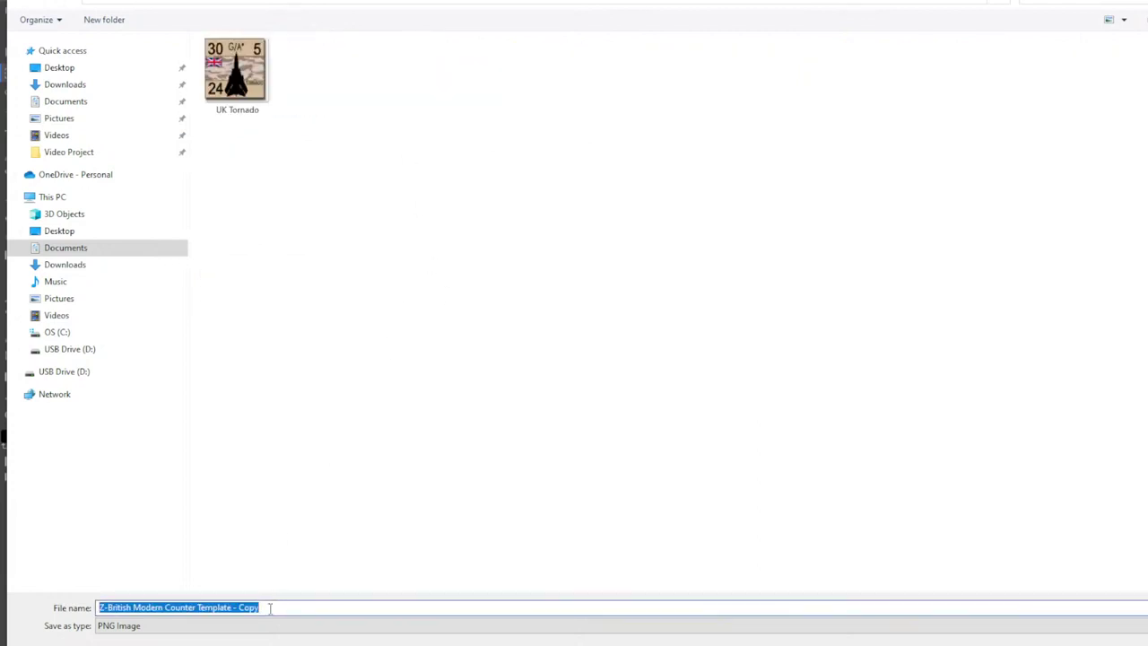
pyautogui.write('UK')
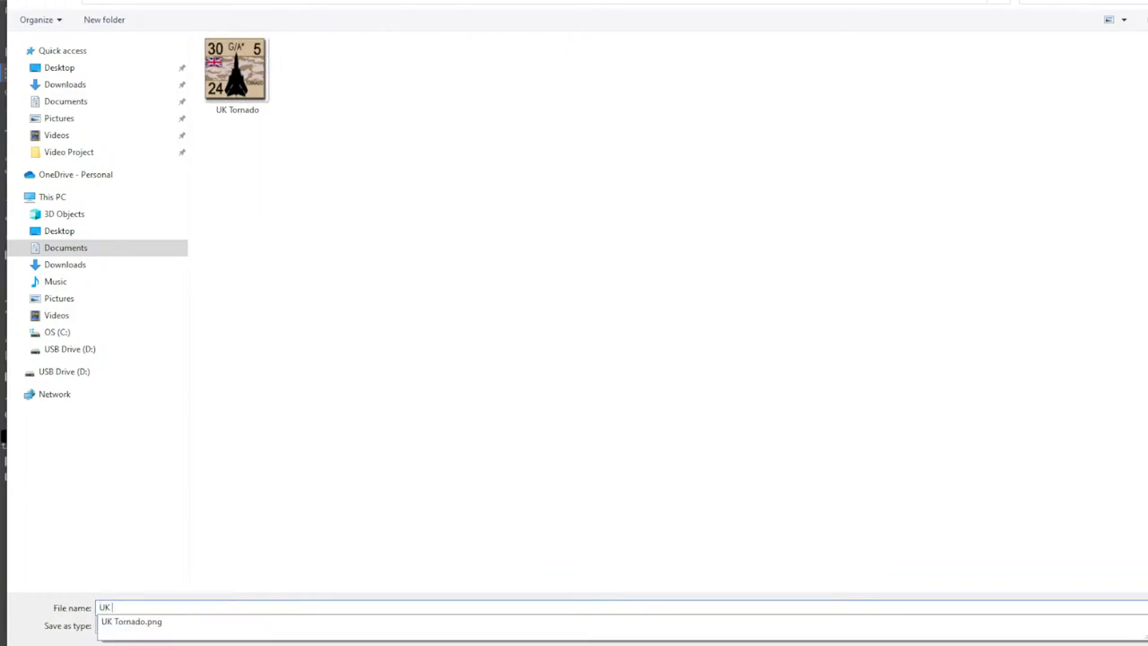
pyautogui.write(' Warrior')
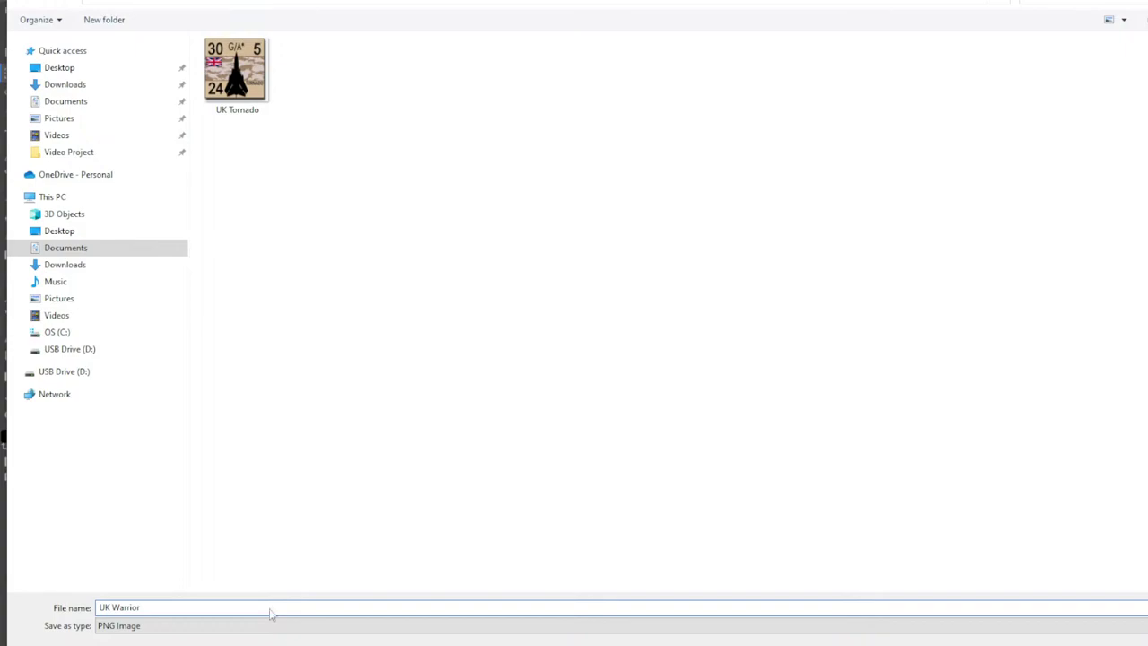
pyautogui.press('Return')
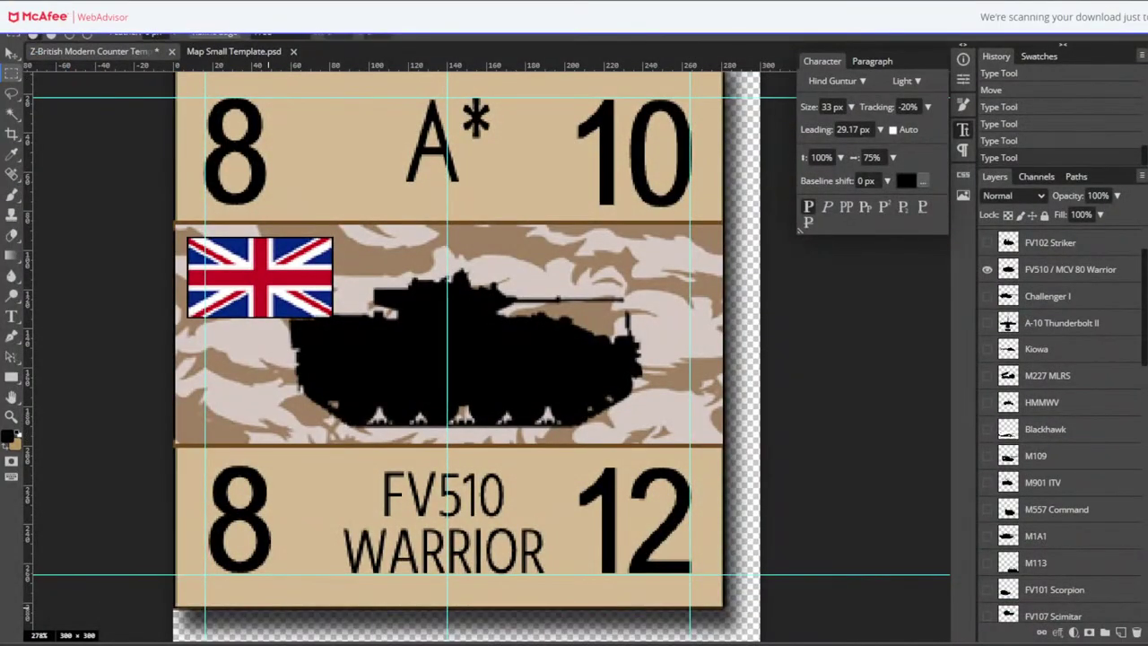
pyautogui.click(966, 44)
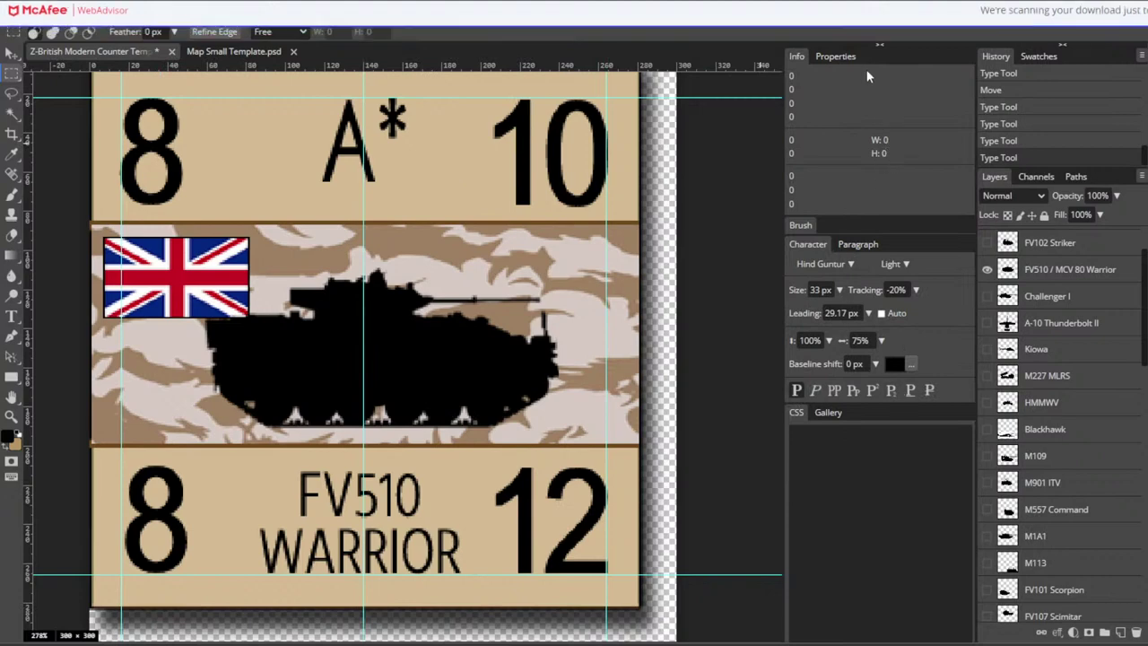
pyautogui.click(879, 44)
pyautogui.scroll(1, 568, 538)
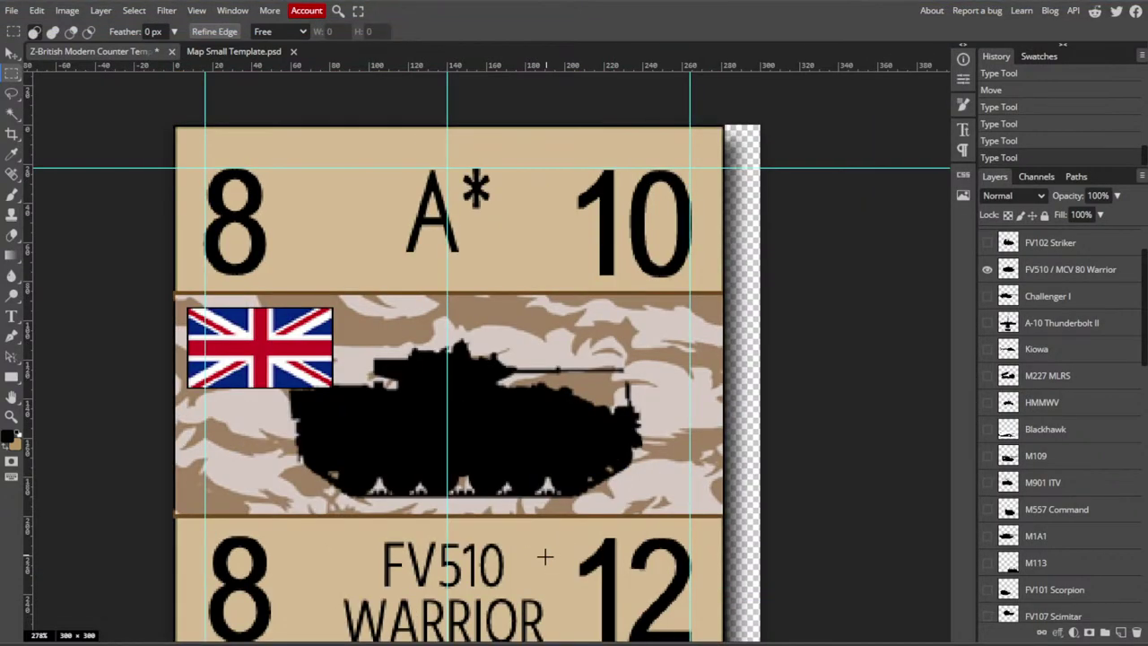
# - Append /G to the A* weapon code in the counter's upper band
pyautogui.click(12, 315)
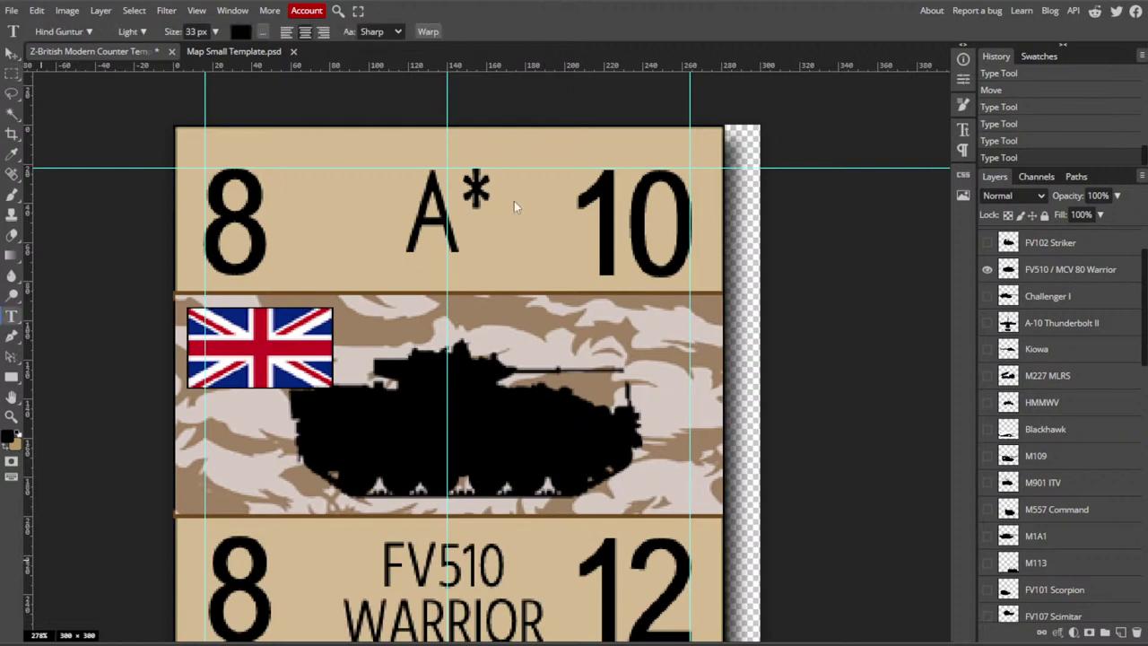
pyautogui.click(461, 212)
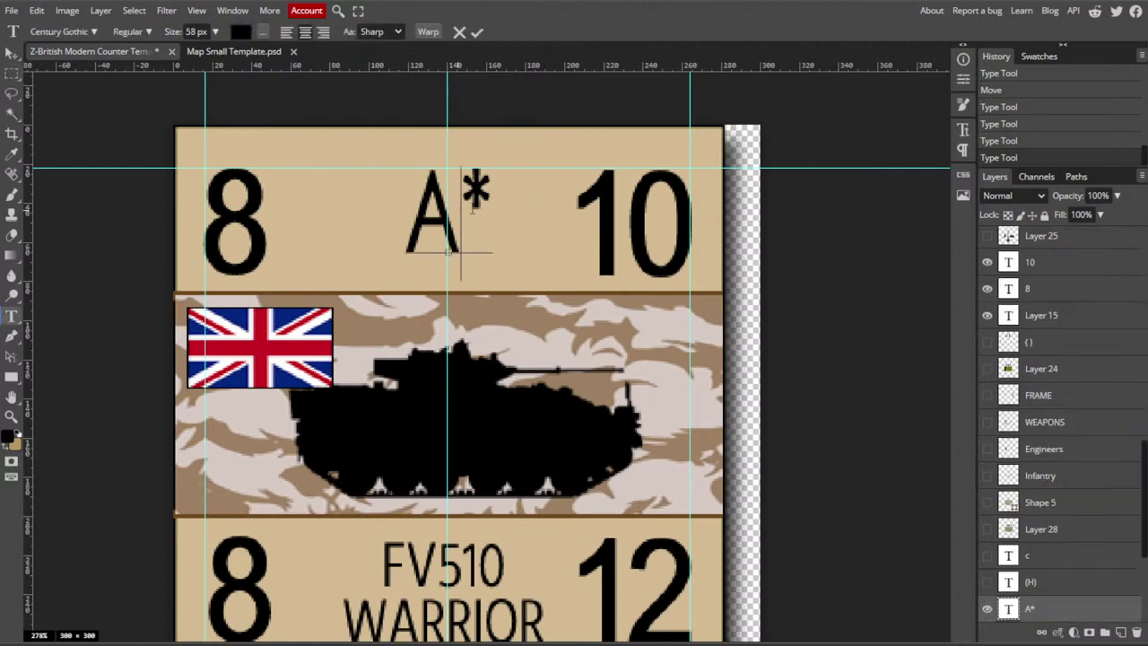
pyautogui.click(478, 206)
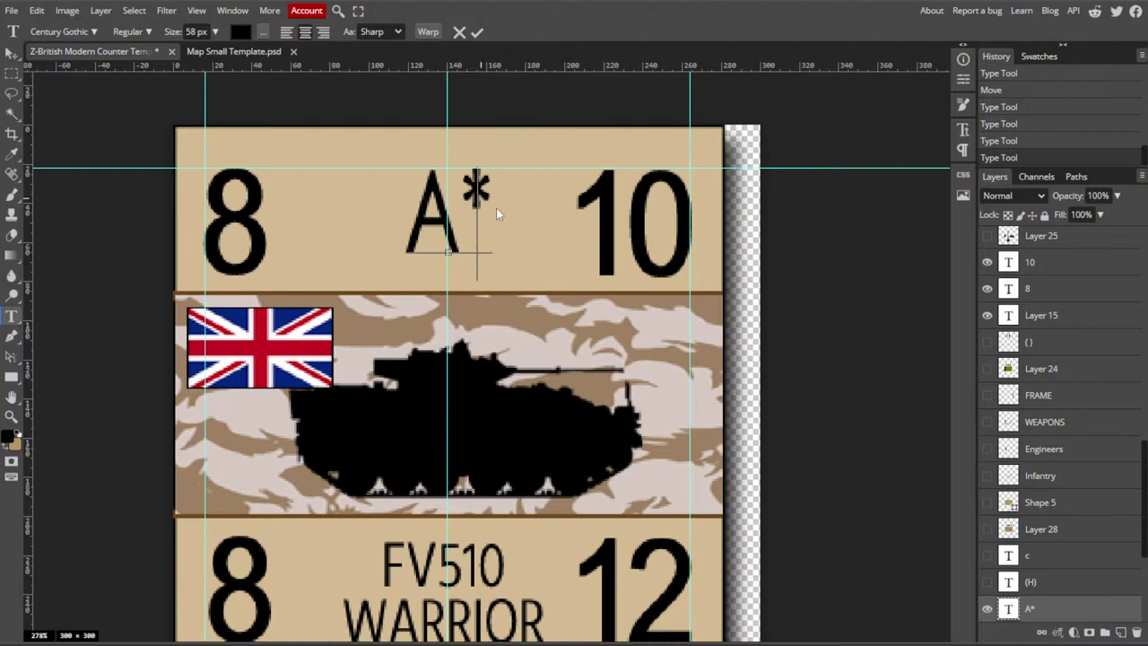
pyautogui.write('/')
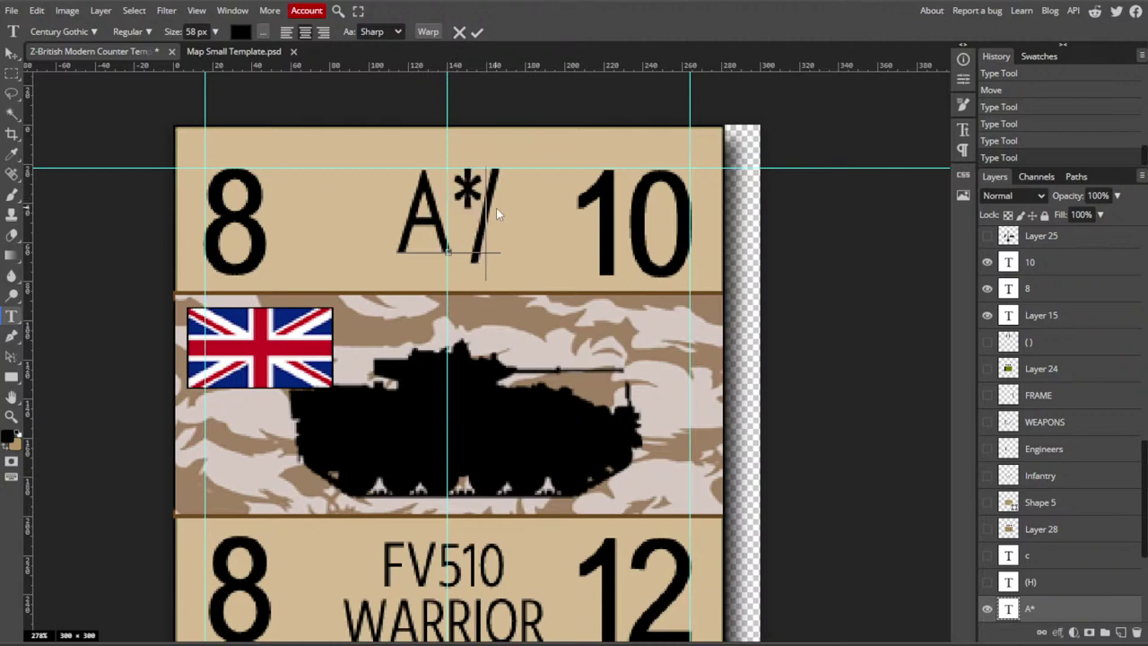
pyautogui.write('G')
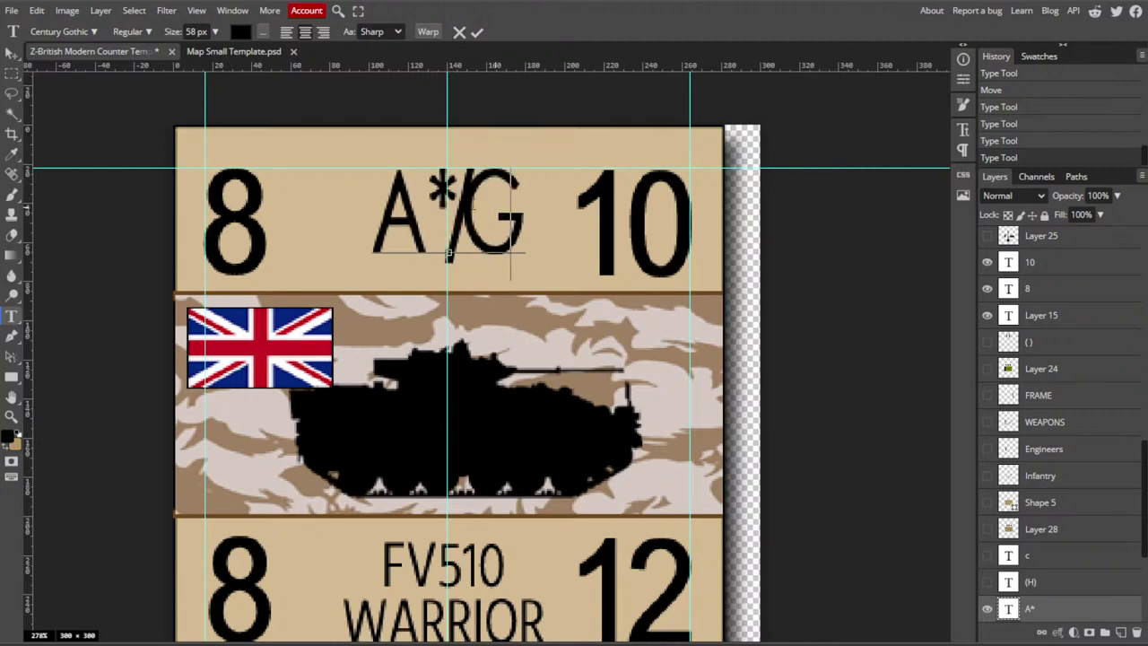
# - Set the tracking of the /G characters in the weapon code to -10%
pyautogui.hotkey('shift', 'Left')
pyautogui.hotkey('shift', 'Left')
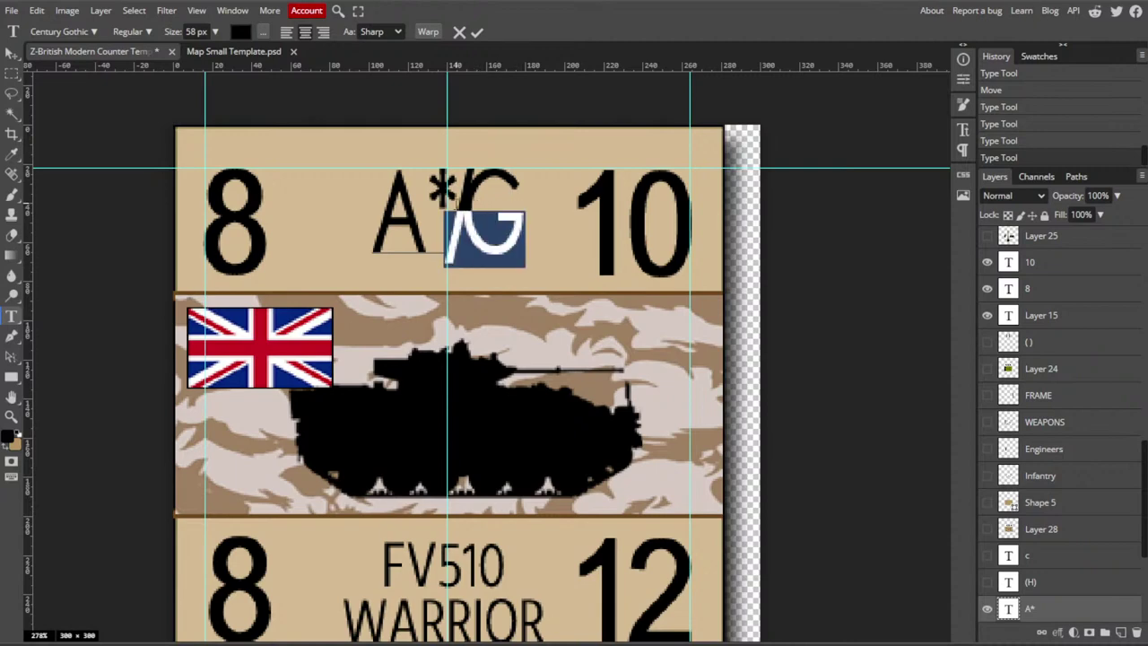
pyautogui.click(965, 130)
pyautogui.click(910, 106)
pyautogui.write('-10')
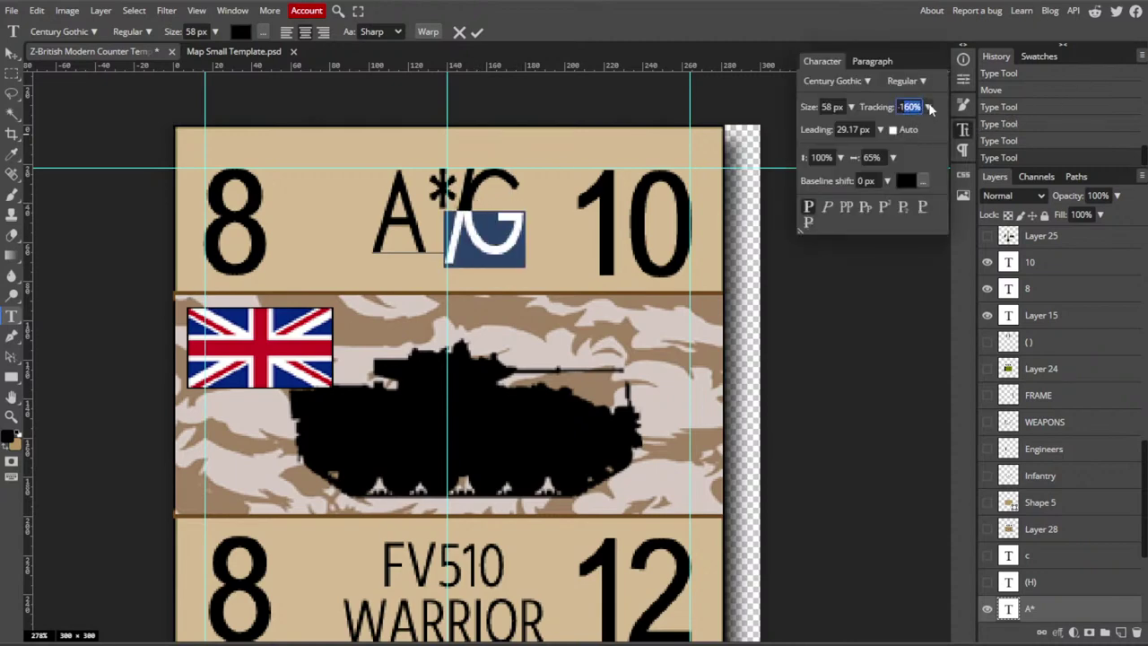
pyautogui.press('Return')
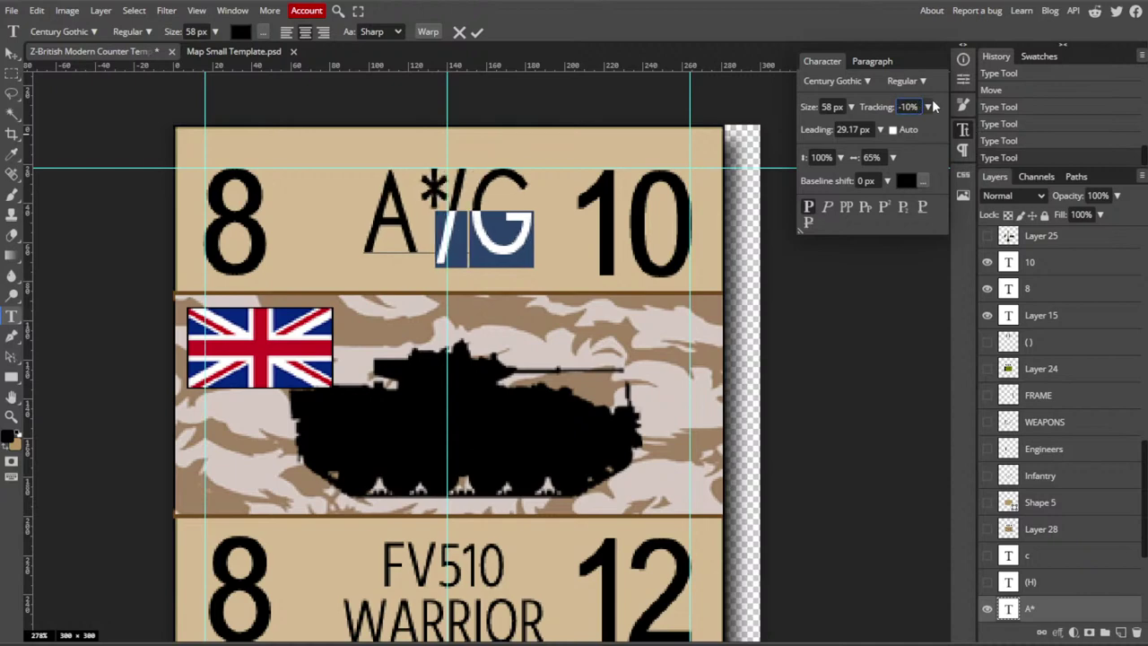
pyautogui.click(457, 240)
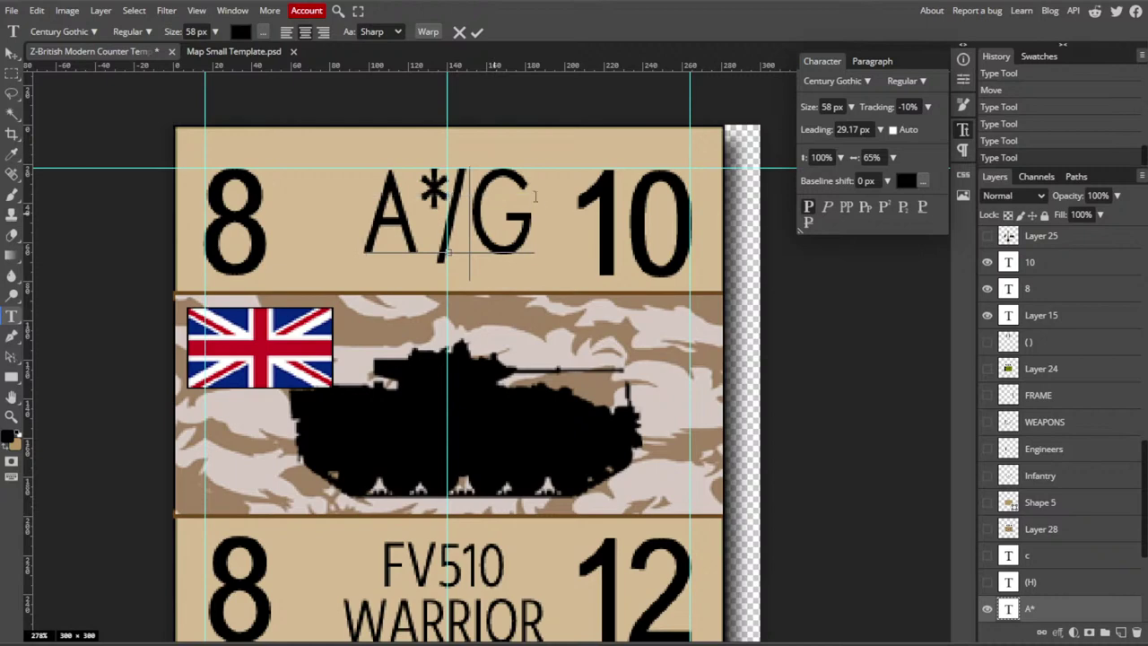
# - Delete the /G from the weapon code so that it reads A*
pyautogui.moveTo(535, 196); pyautogui.dragTo(460, 199)
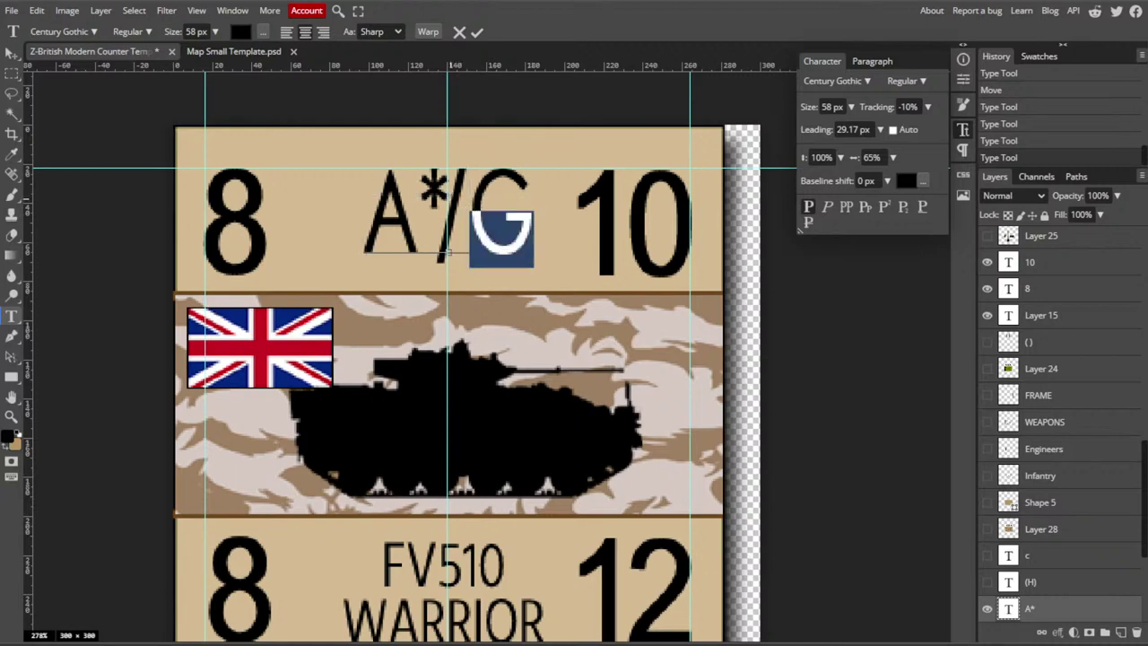
pyautogui.moveTo(450, 238); pyautogui.dragTo(436, 235)
pyautogui.press('BackSpace')
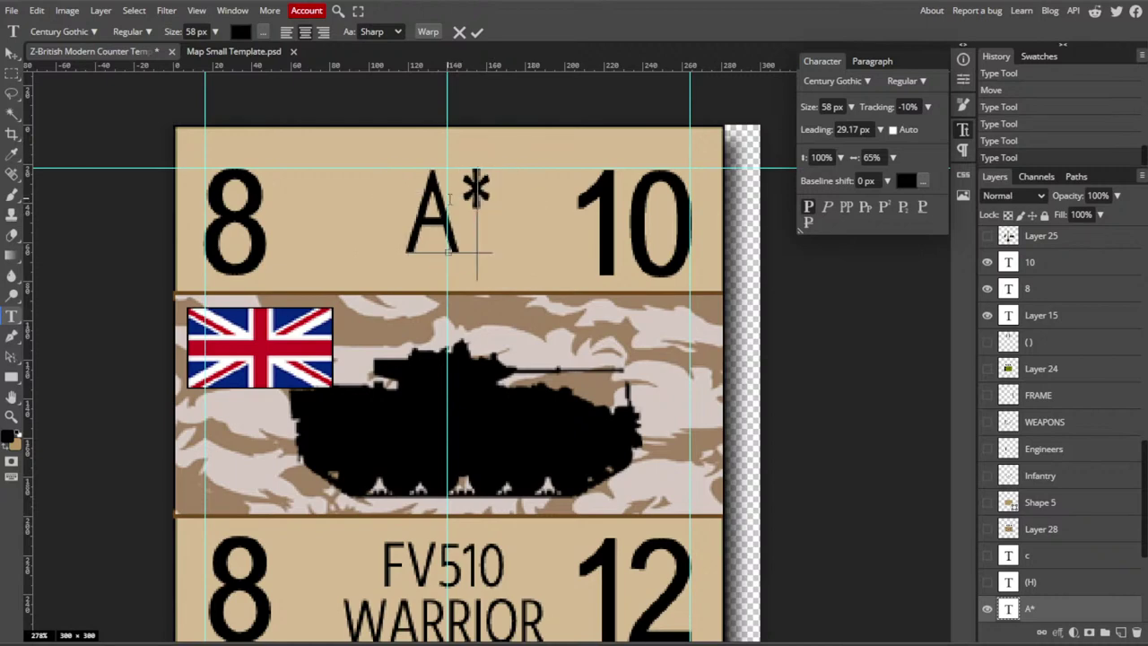
# - Show the hidden c text layer, place it just after the A*, and centre both texts on the vertical guide
pyautogui.click(986, 555)
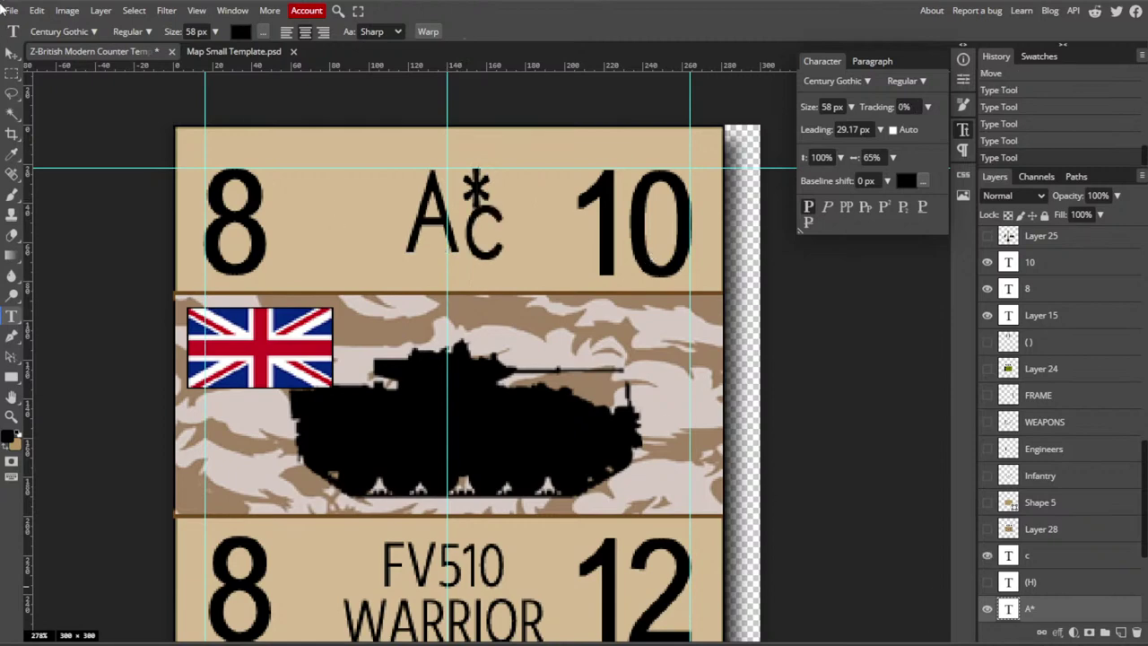
pyautogui.click(10, 54)
pyautogui.click(535, 276)
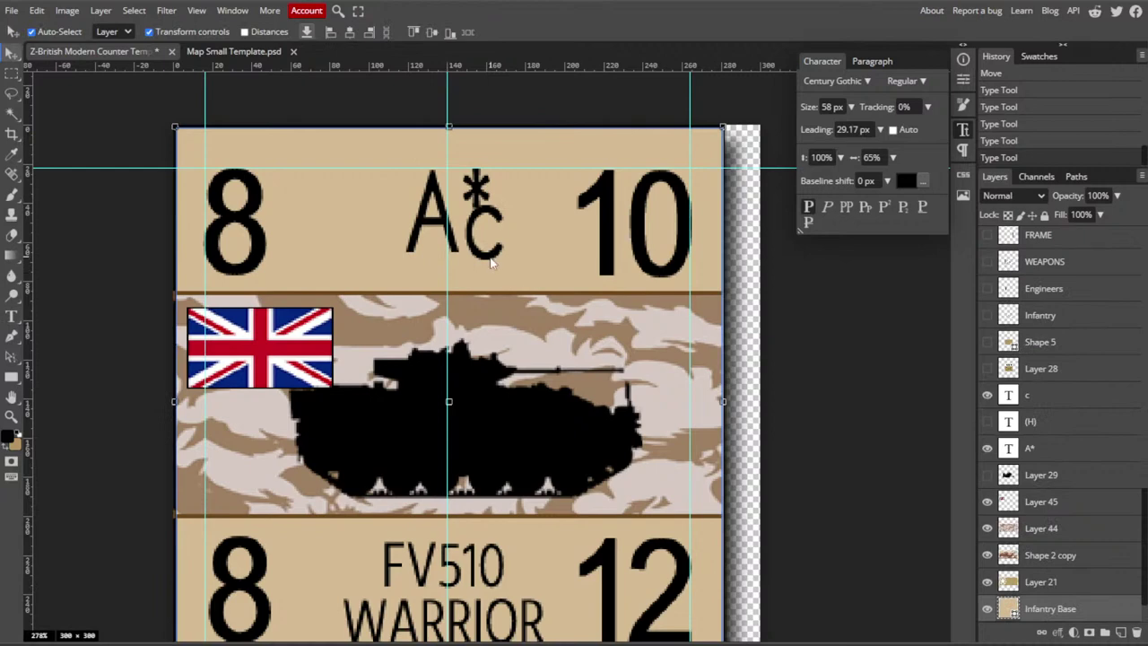
pyautogui.moveTo(491, 262); pyautogui.dragTo(517, 255)
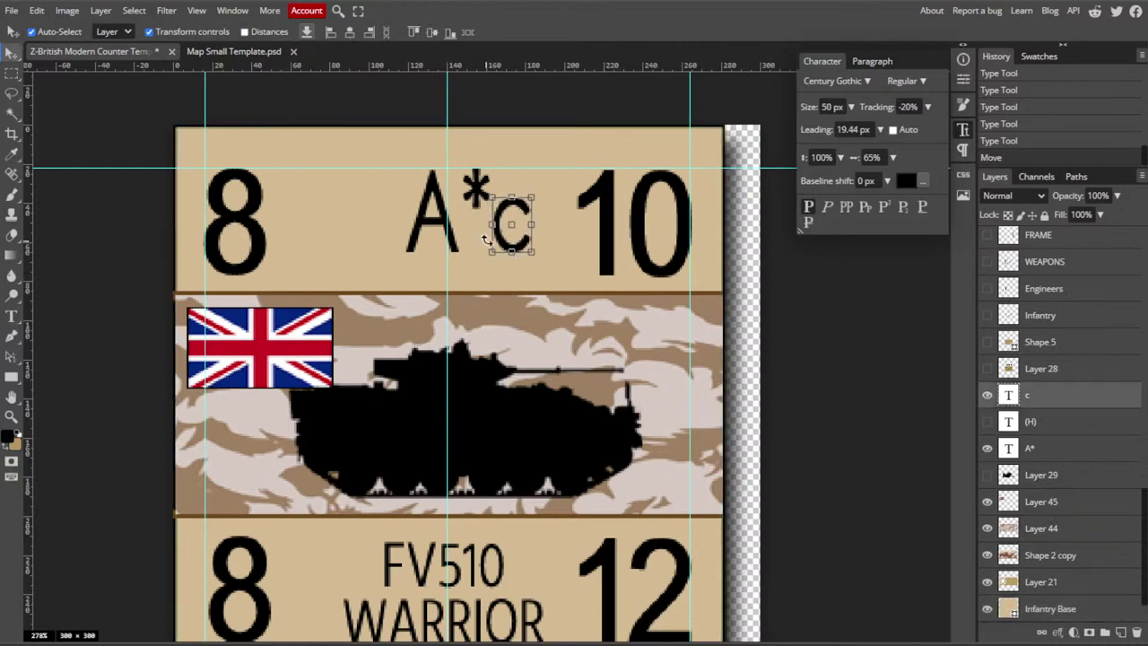
pyautogui.keyDown('shift'); pyautogui.click(414, 222); pyautogui.keyUp('shift')
pyautogui.moveTo(420, 218); pyautogui.dragTo(401, 218)
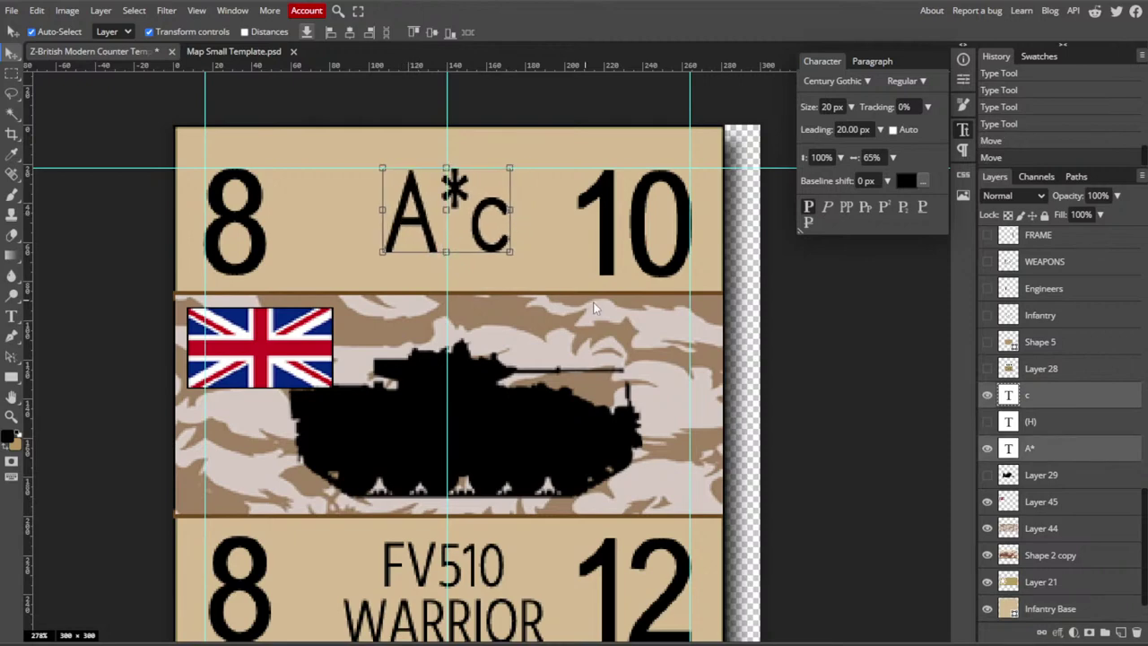
pyautogui.click(800, 337)
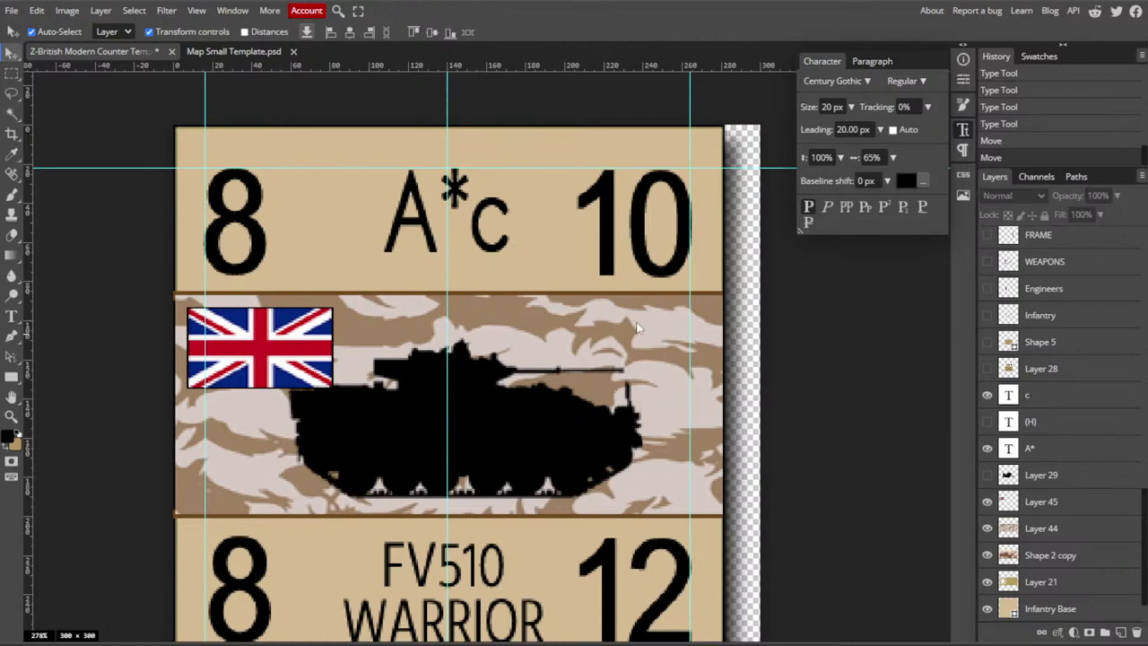
# - Export the counter as a PNG and overwrite the existing UK Warrior file
pyautogui.click(12, 10)
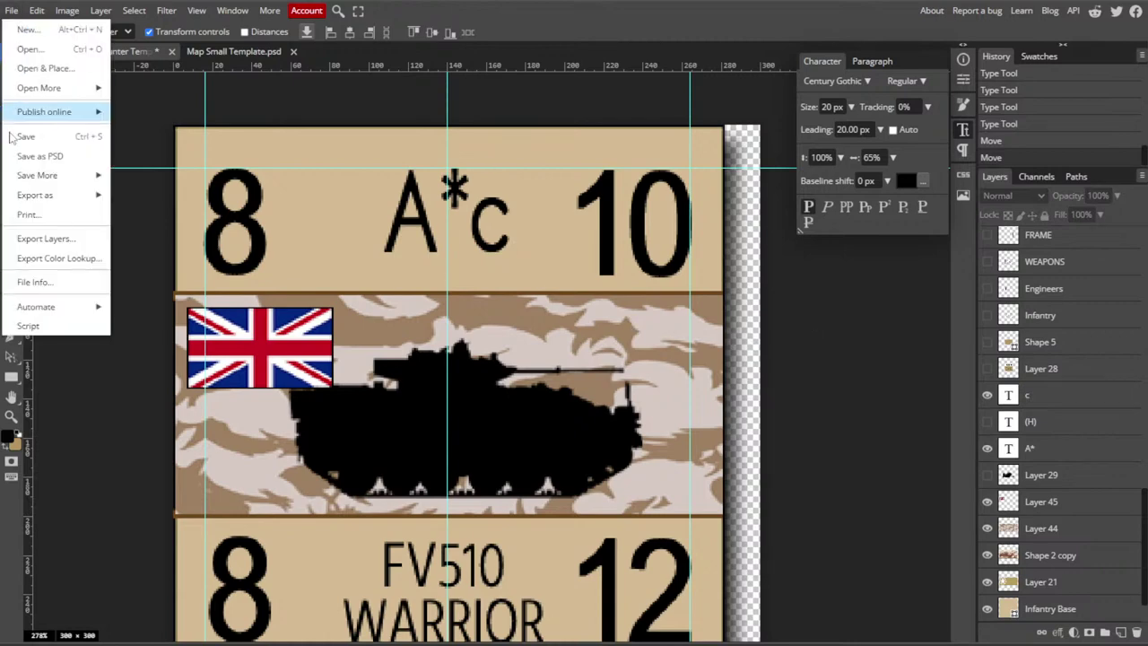
pyautogui.moveTo(22, 194)
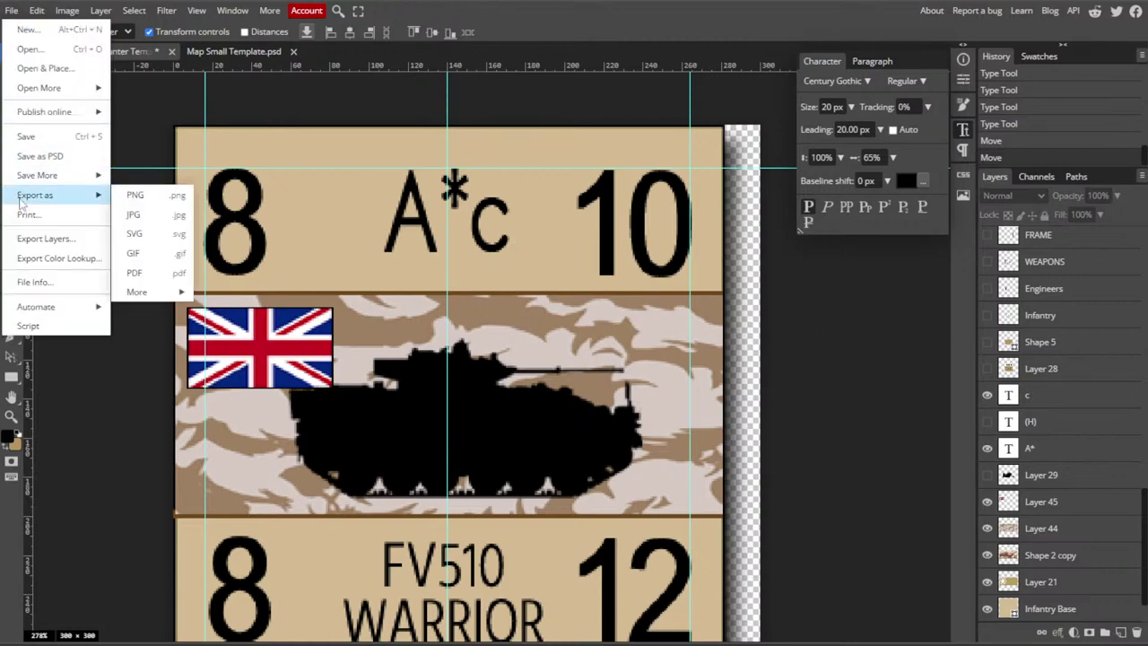
pyautogui.click(136, 195)
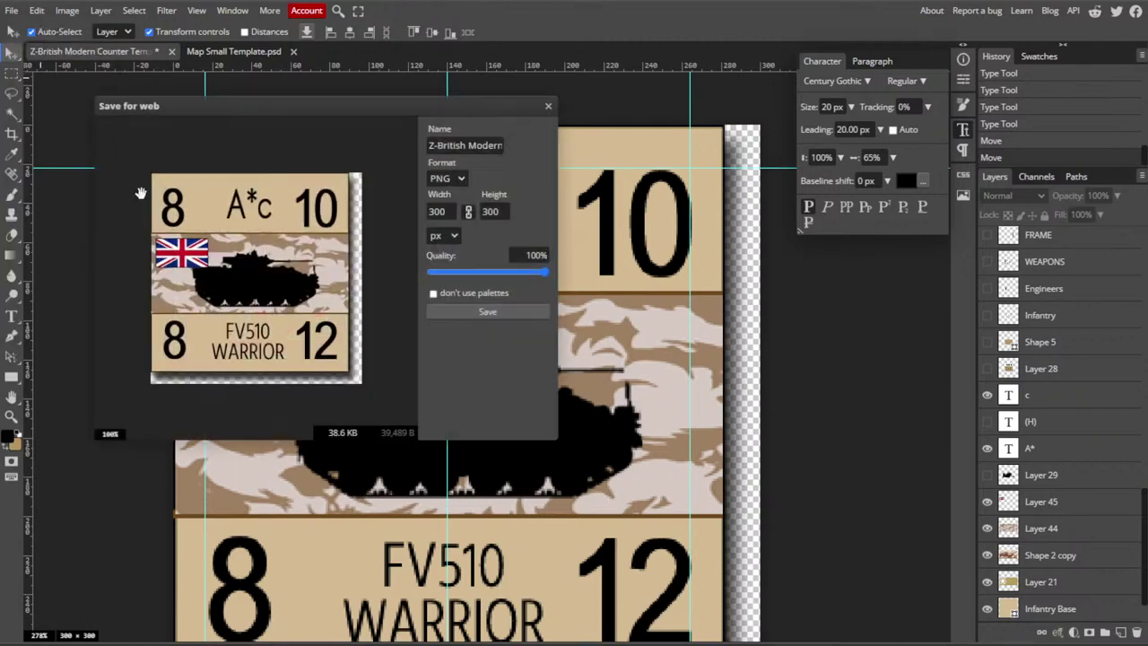
pyautogui.click(481, 314)
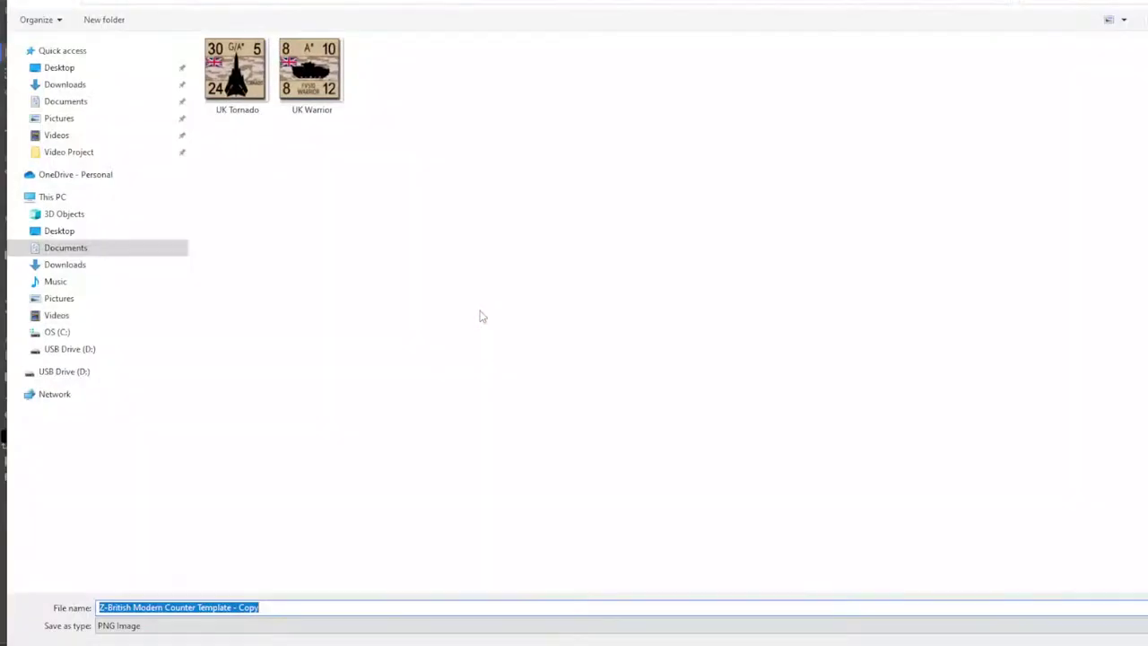
pyautogui.click(305, 89)
pyautogui.click(1060, 642)
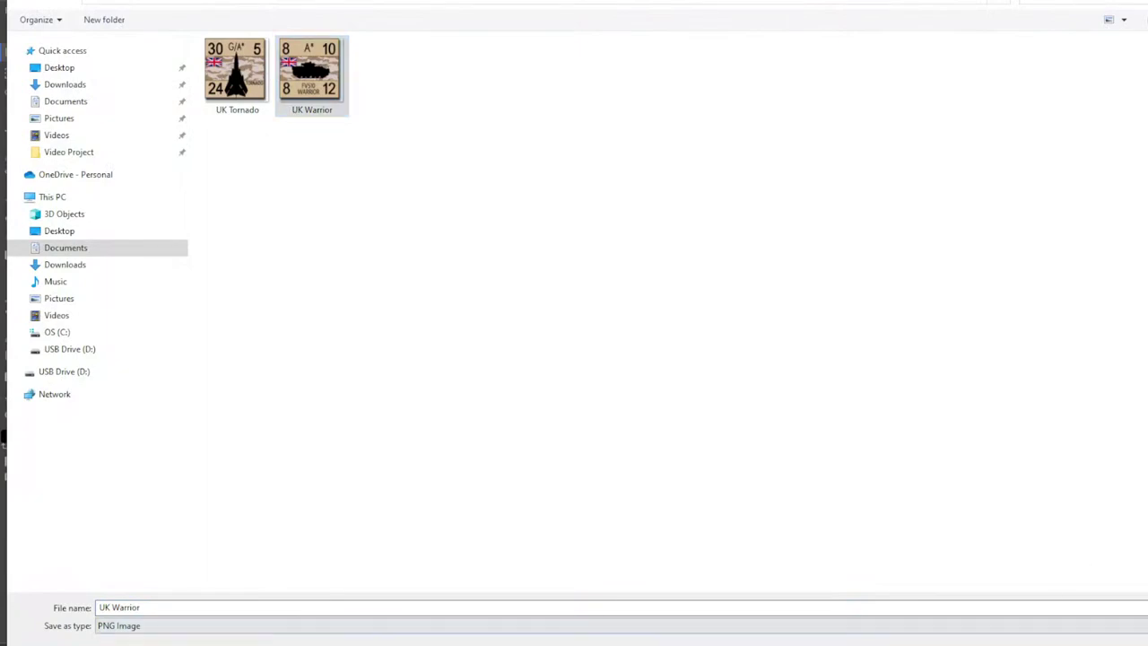
pyautogui.click(715, 329)
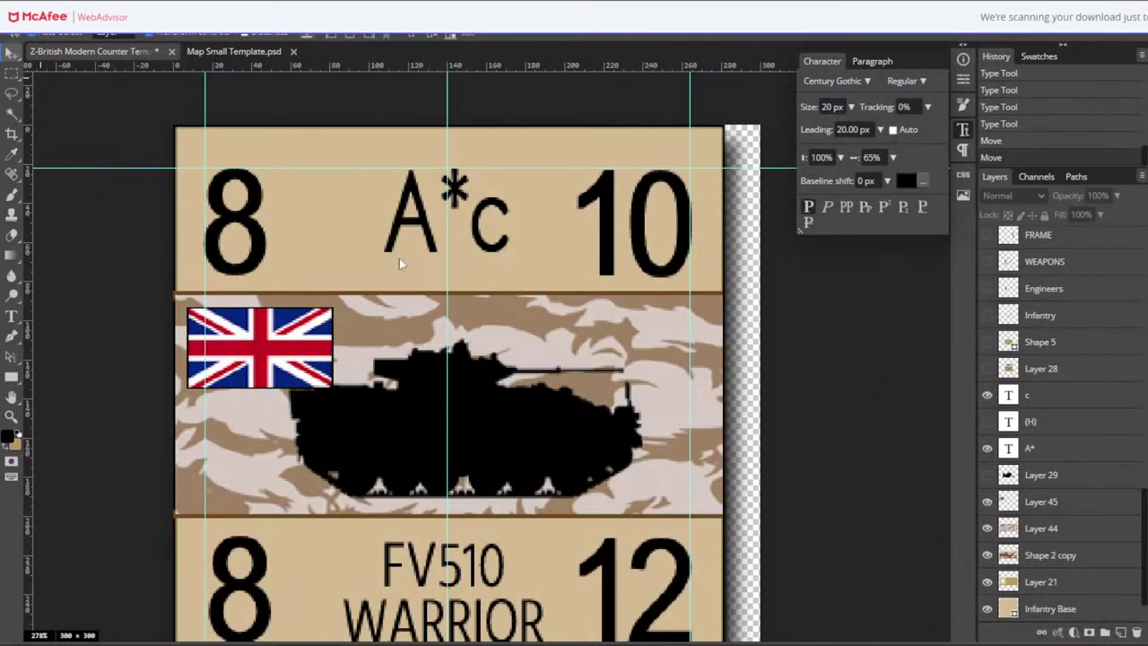
# - Append /G to the A* text layer of the weapon code
pyautogui.click(12, 318)
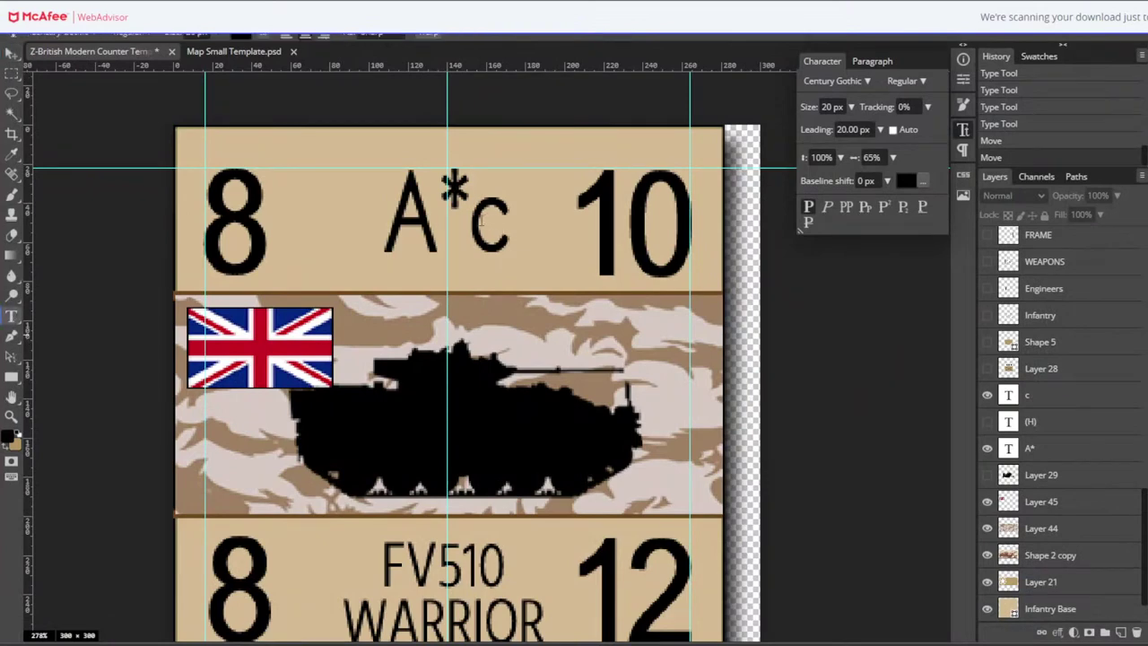
pyautogui.click(482, 220)
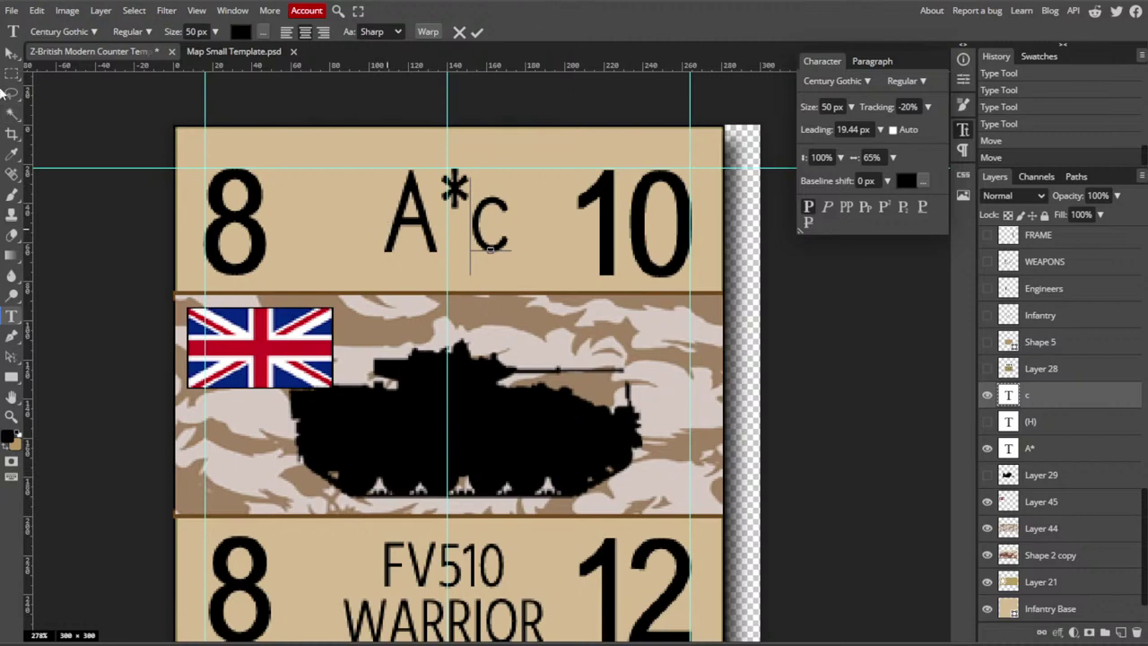
pyautogui.click(12, 54)
pyautogui.click(394, 224)
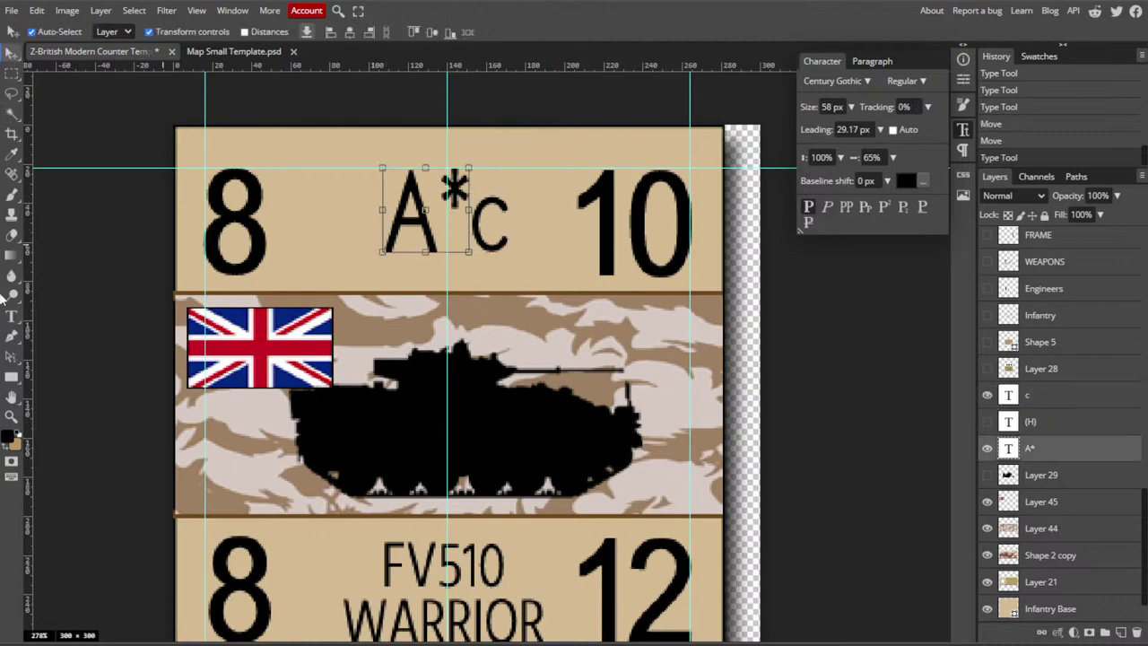
pyautogui.click(12, 321)
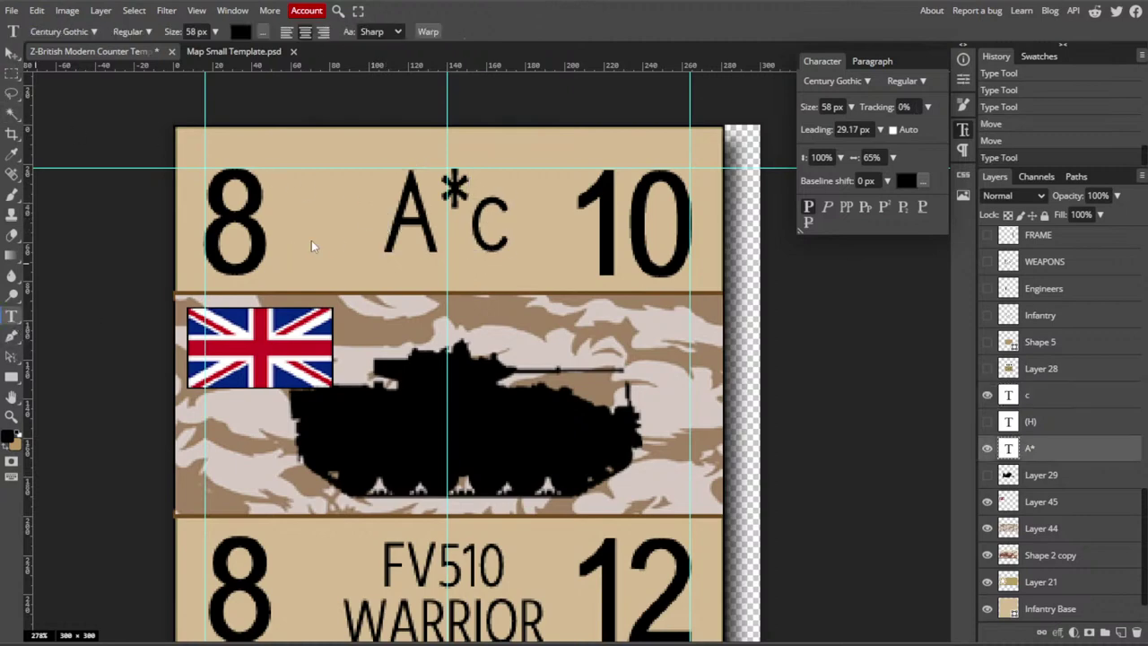
pyautogui.click(467, 193)
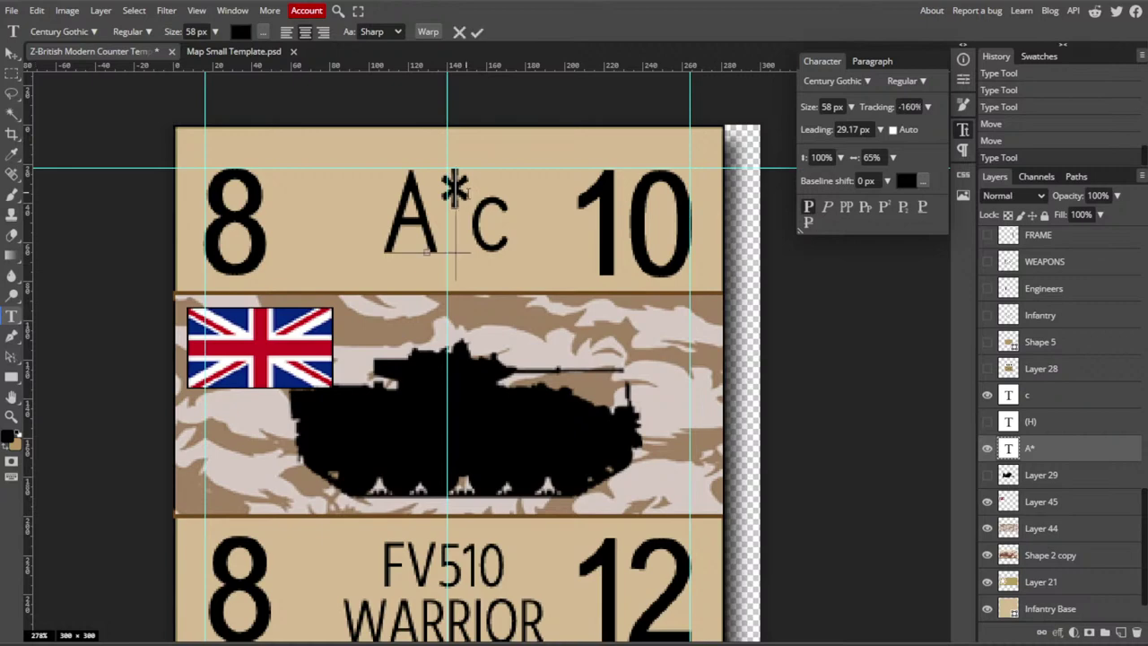
pyautogui.write('/C')
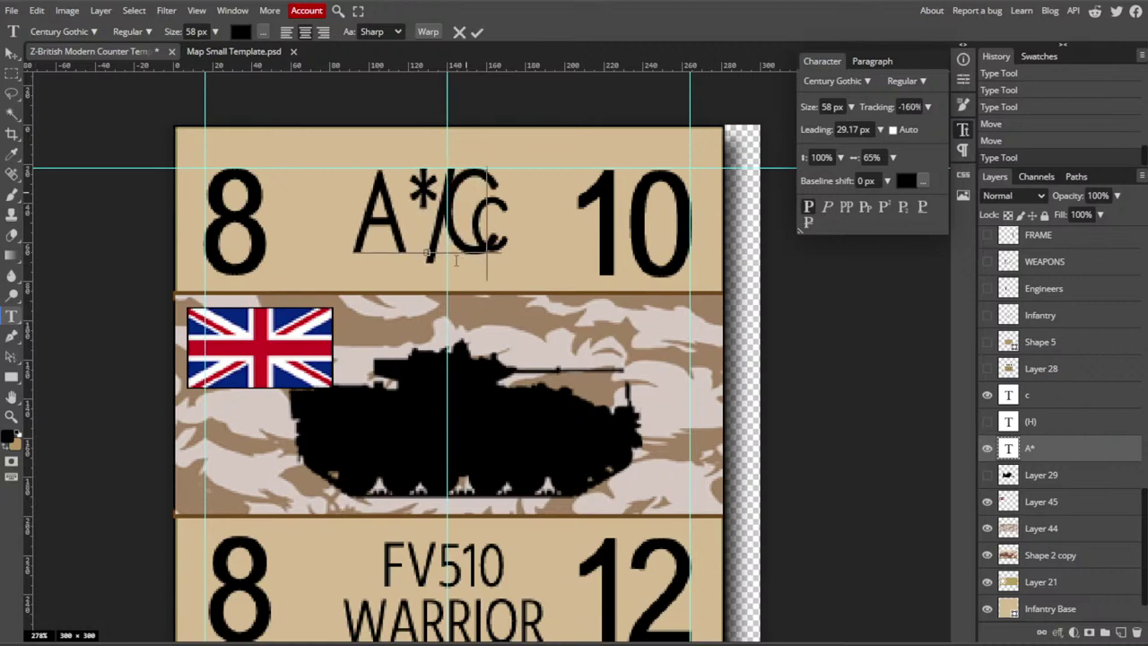
pyautogui.moveTo(426, 266); pyautogui.dragTo(499, 271)
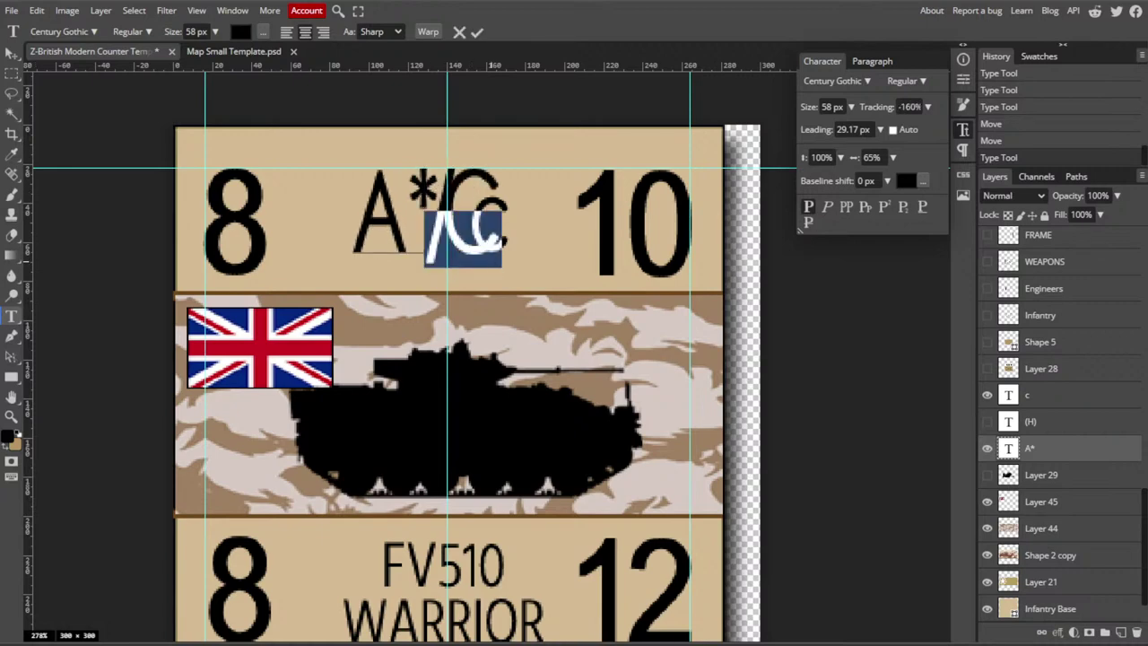
pyautogui.click(208, 29)
pyautogui.press('Right')
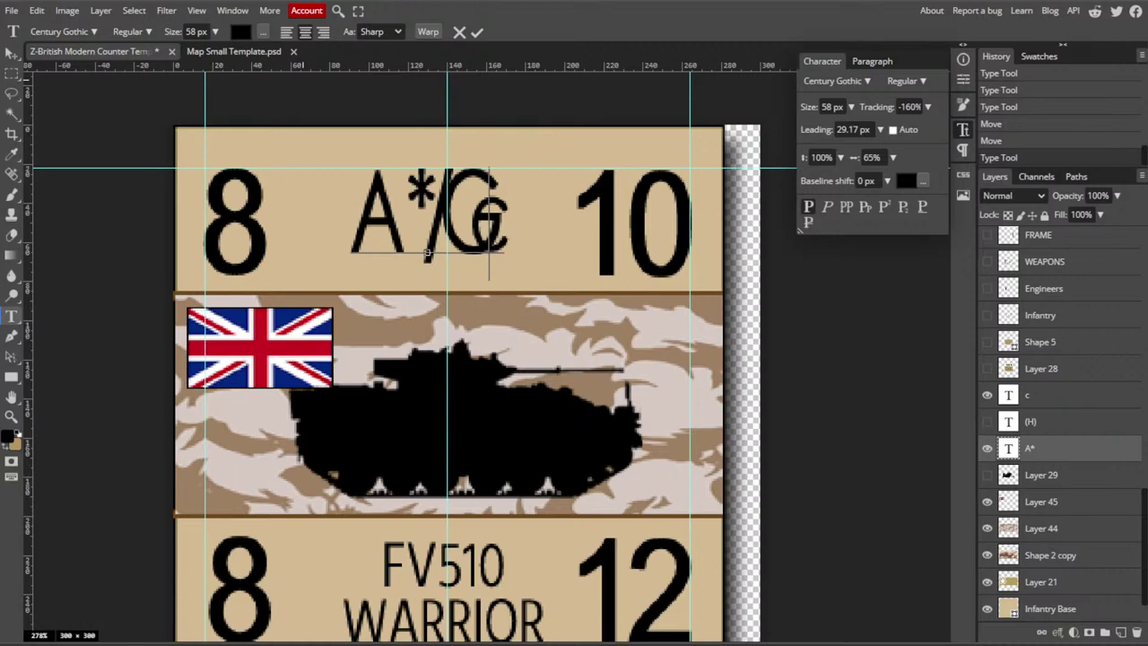
# - Select the /G characters in the weapon code and set their tracking to -10%
pyautogui.click(428, 254)
pyautogui.moveTo(428, 254); pyautogui.dragTo(537, 252)
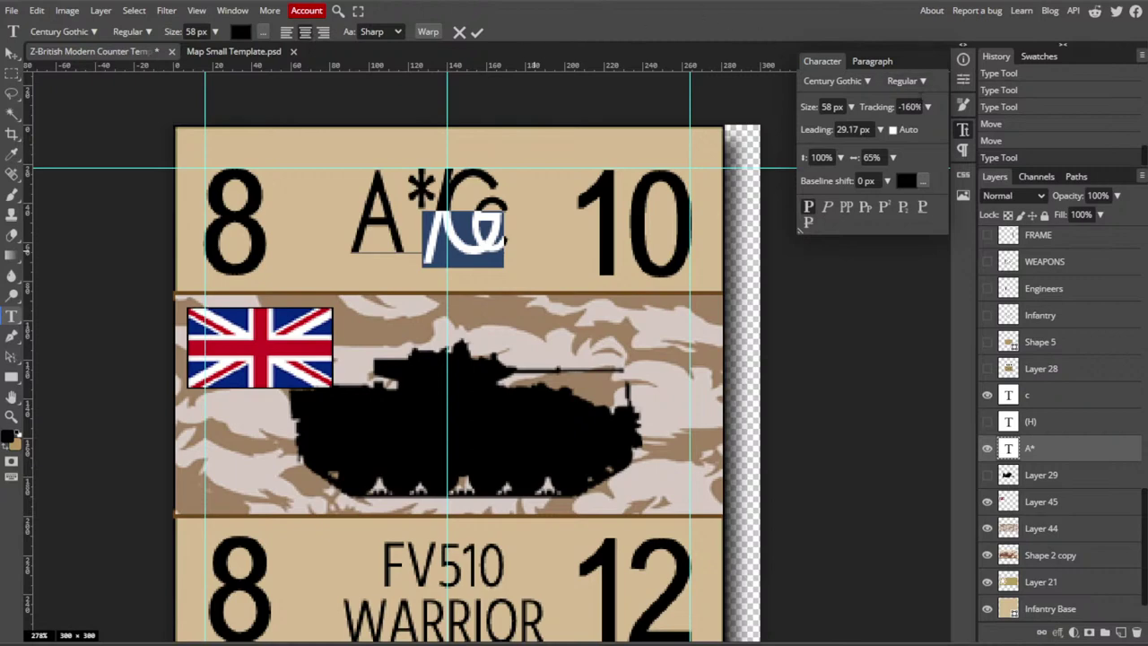
pyautogui.click(909, 106)
pyautogui.write('-10')
pyautogui.press('Return')
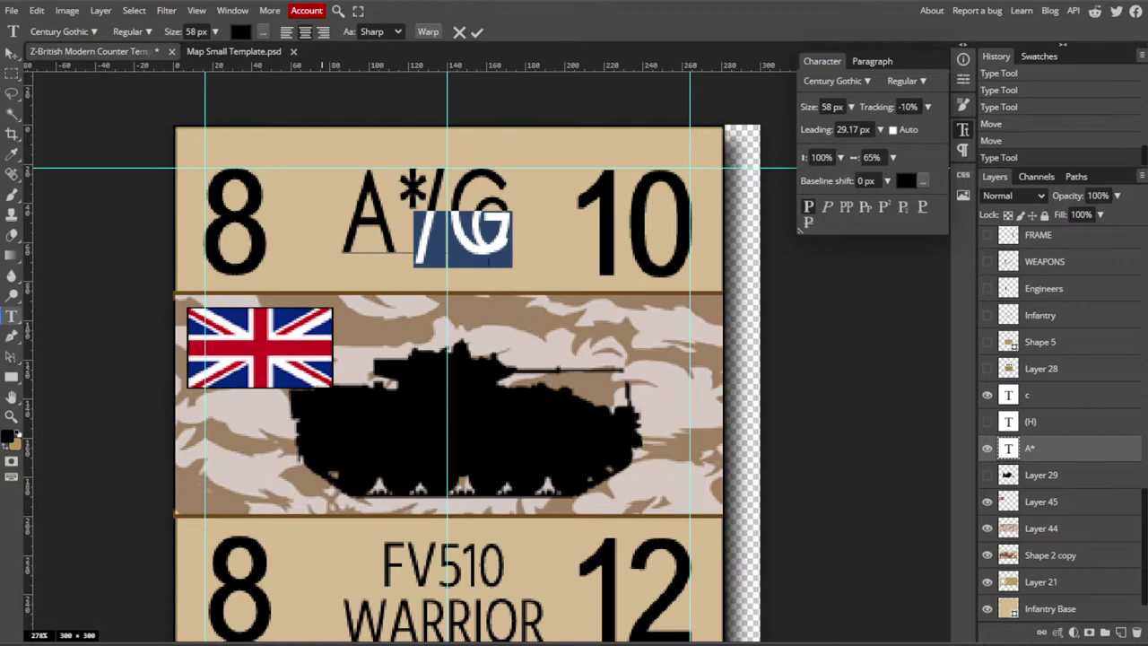
pyautogui.click(421, 254)
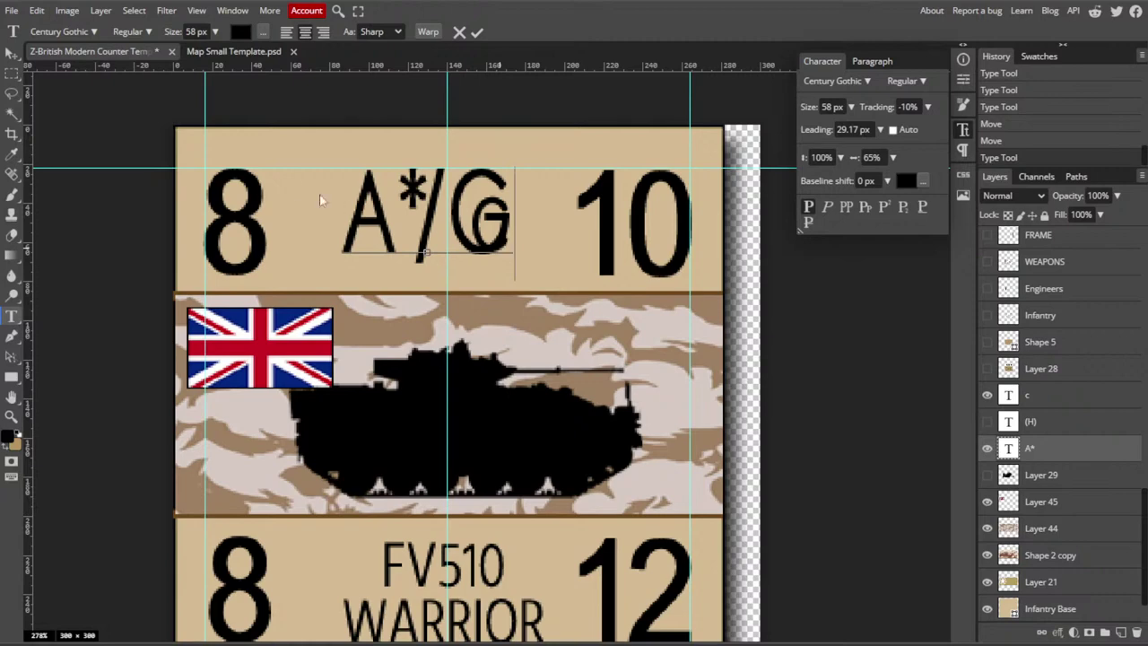
# - Move the A*/G text clear of the c, then centre both texts together on the middle vertical guide
pyautogui.click(12, 54)
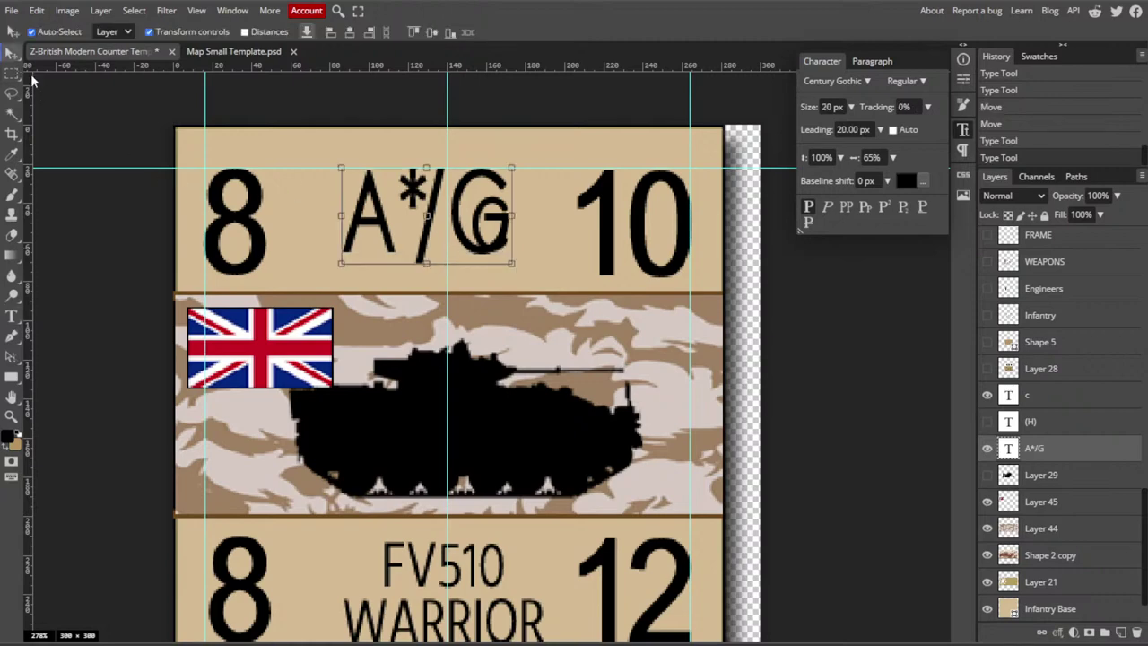
pyautogui.moveTo(362, 228); pyautogui.dragTo(317, 228)
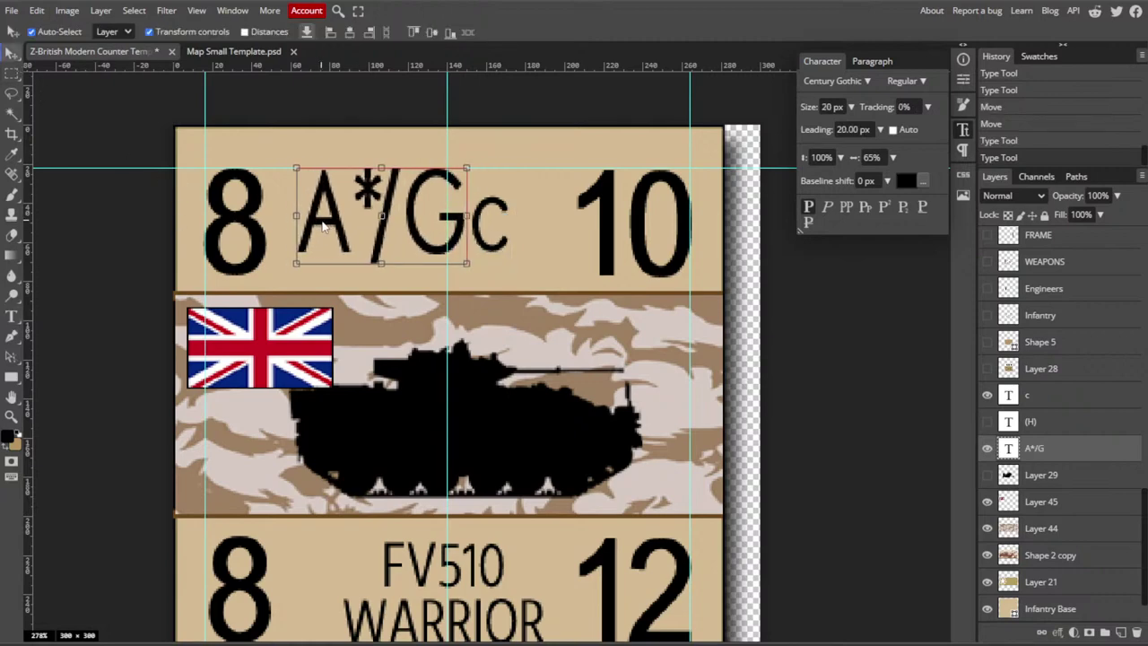
pyautogui.keyDown('shift'); pyautogui.click(502, 244); pyautogui.keyUp('shift')
pyautogui.moveTo(379, 248); pyautogui.dragTo(423, 253)
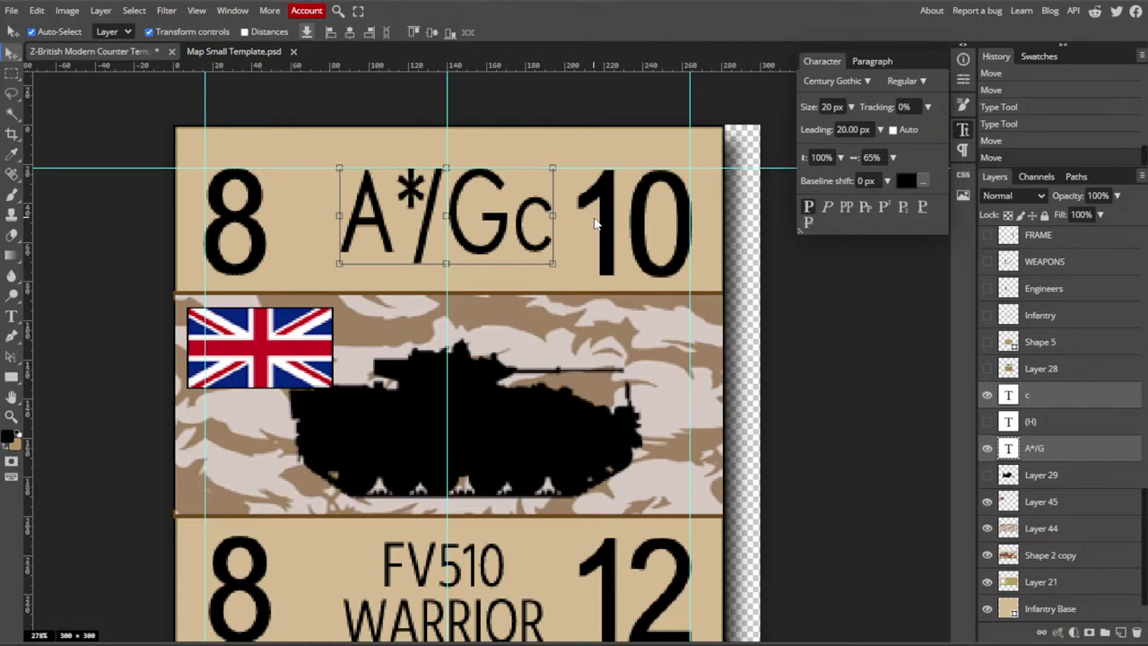
# - Append + to the A*/G weapon code and shift the text towards the upper 8, clear of the c
pyautogui.moveTo(690, 262); pyautogui.dragTo(690, 262)
pyautogui.click(599, 260)
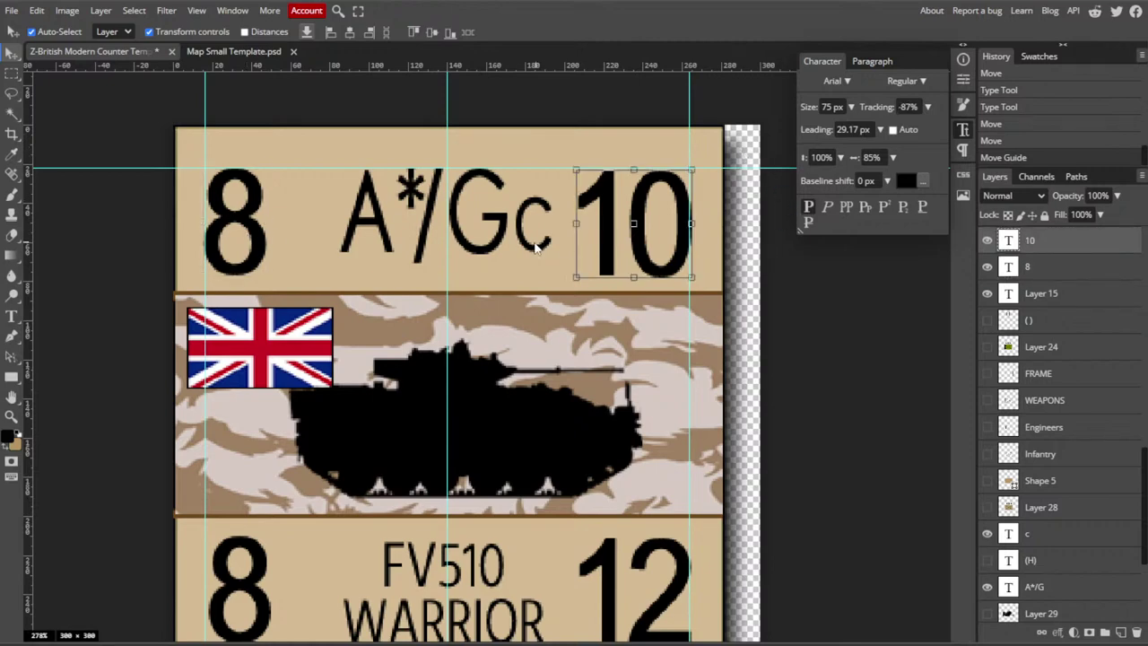
pyautogui.click(475, 257)
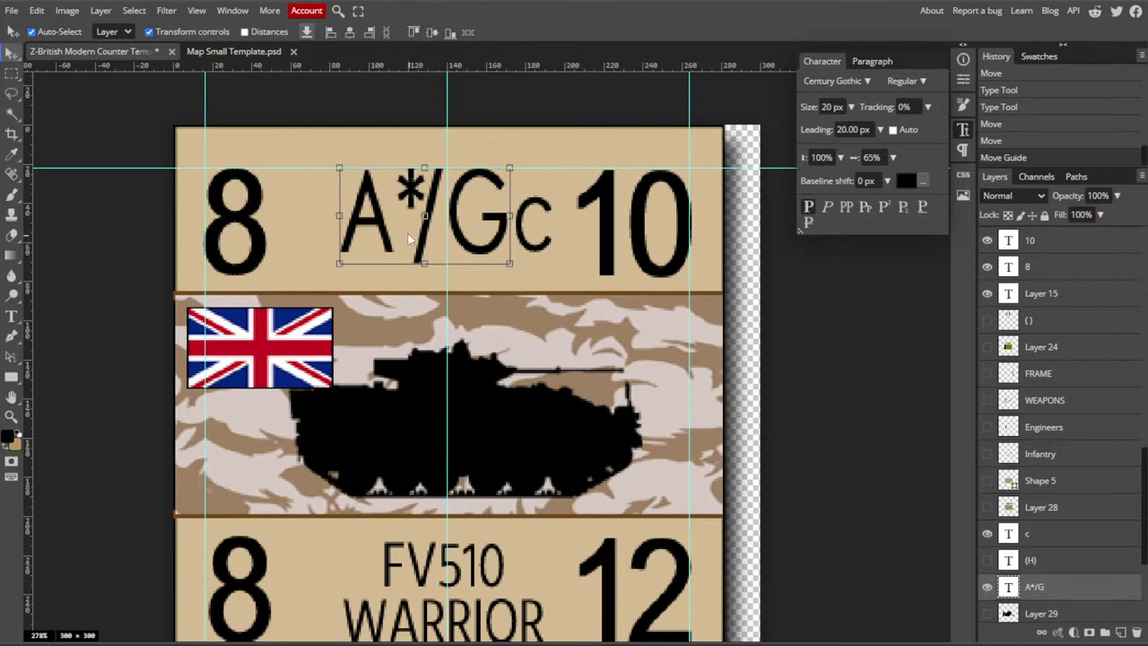
pyautogui.moveTo(386, 229); pyautogui.dragTo(358, 226)
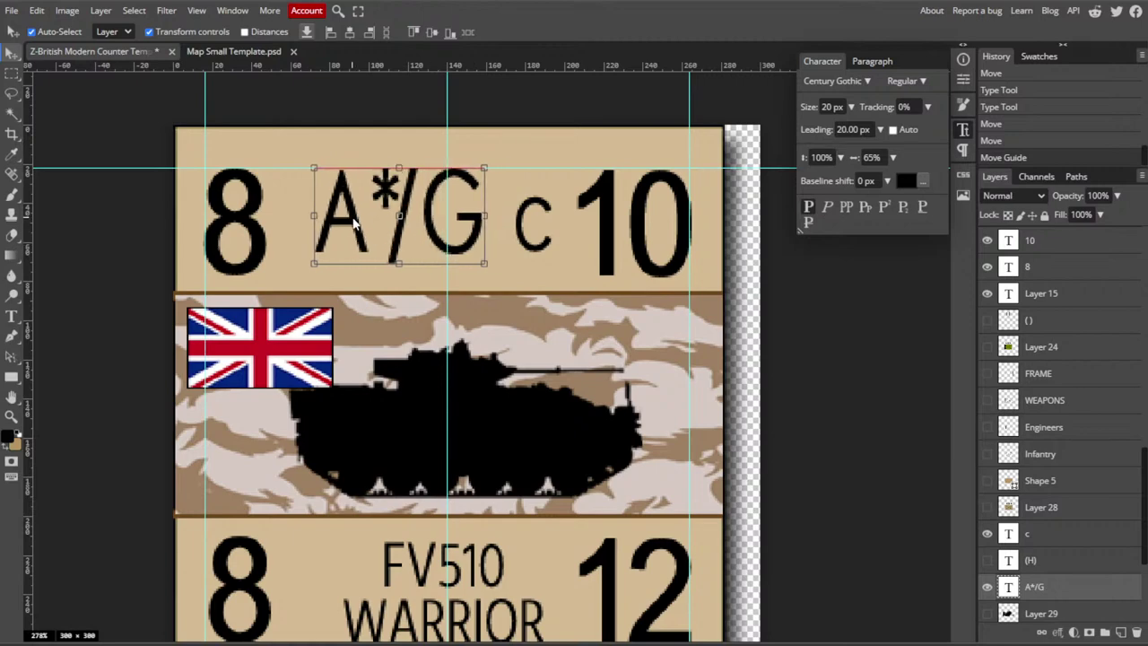
pyautogui.click(12, 316)
pyautogui.click(482, 208)
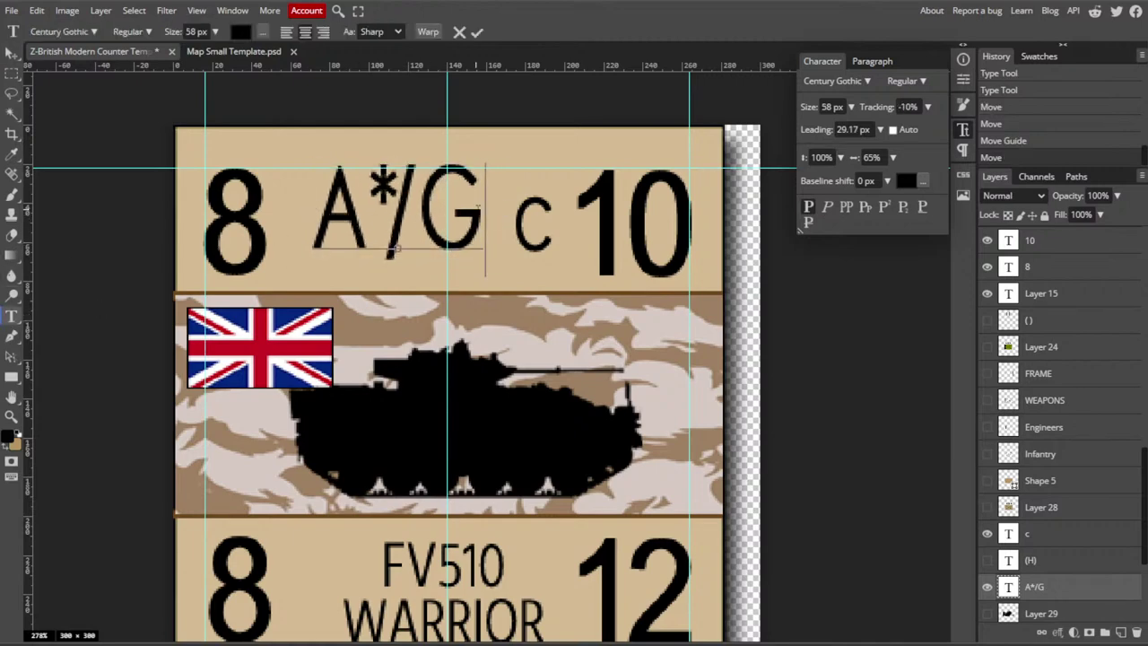
pyautogui.write('+')
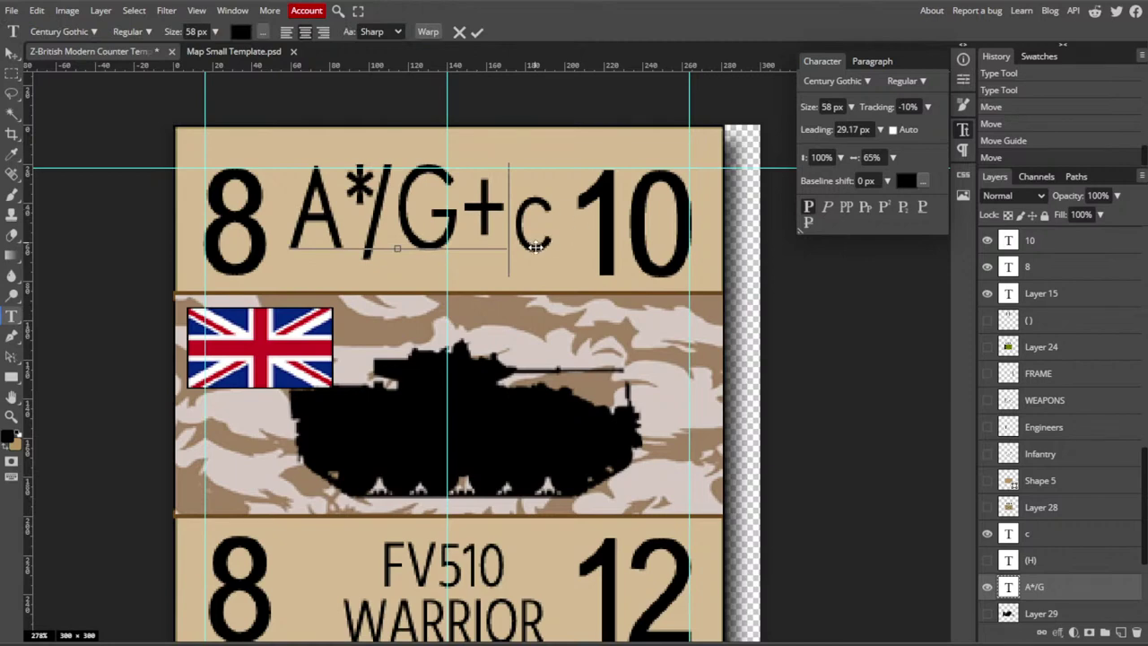
pyautogui.moveTo(535, 247); pyautogui.dragTo(518, 248)
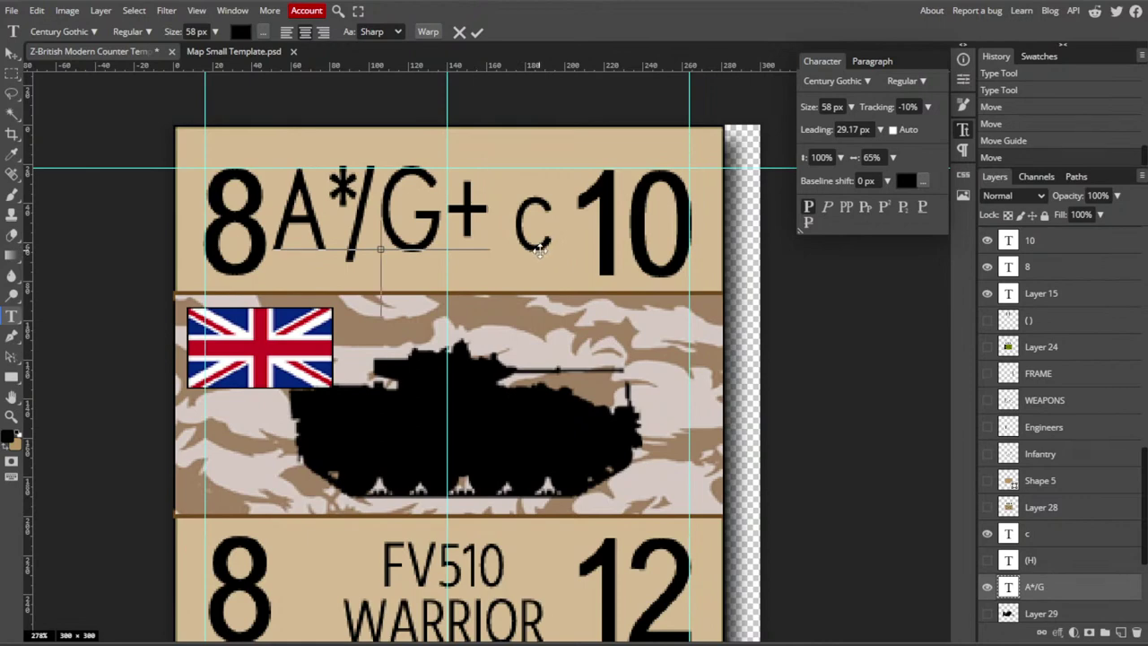
# - Move the c down to the counter's right edge beside the vehicle and centre A*/G+ on the middle vertical guide
pyautogui.click(12, 52)
pyautogui.click(538, 205)
pyautogui.click(538, 208)
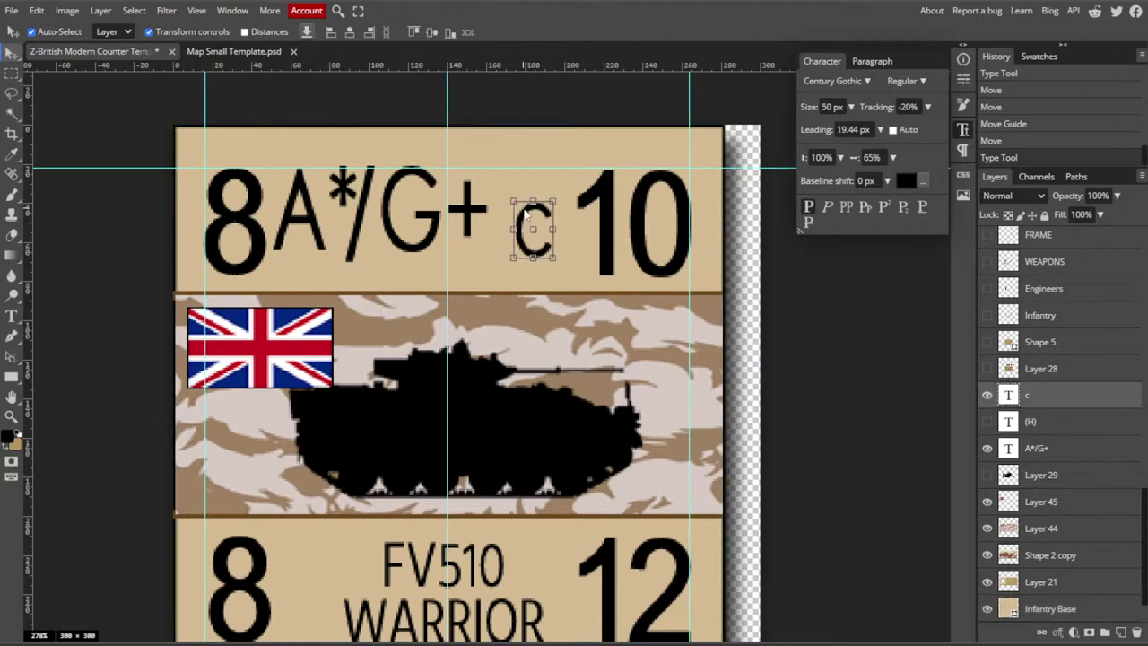
pyautogui.moveTo(528, 208); pyautogui.dragTo(703, 438)
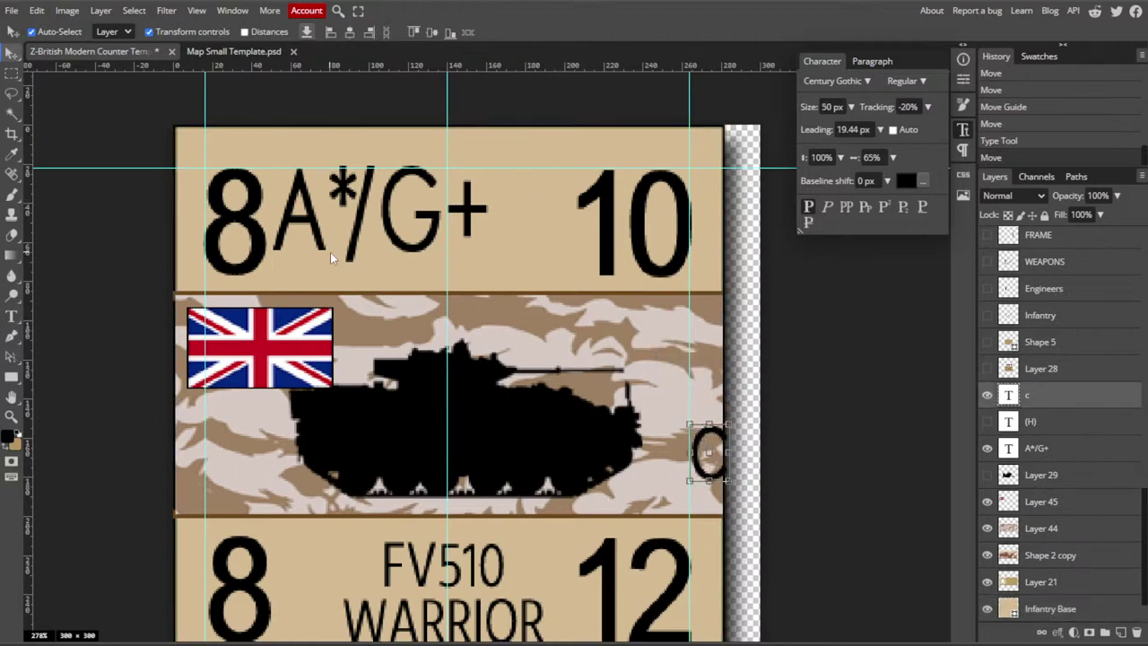
pyautogui.moveTo(329, 233); pyautogui.dragTo(380, 232)
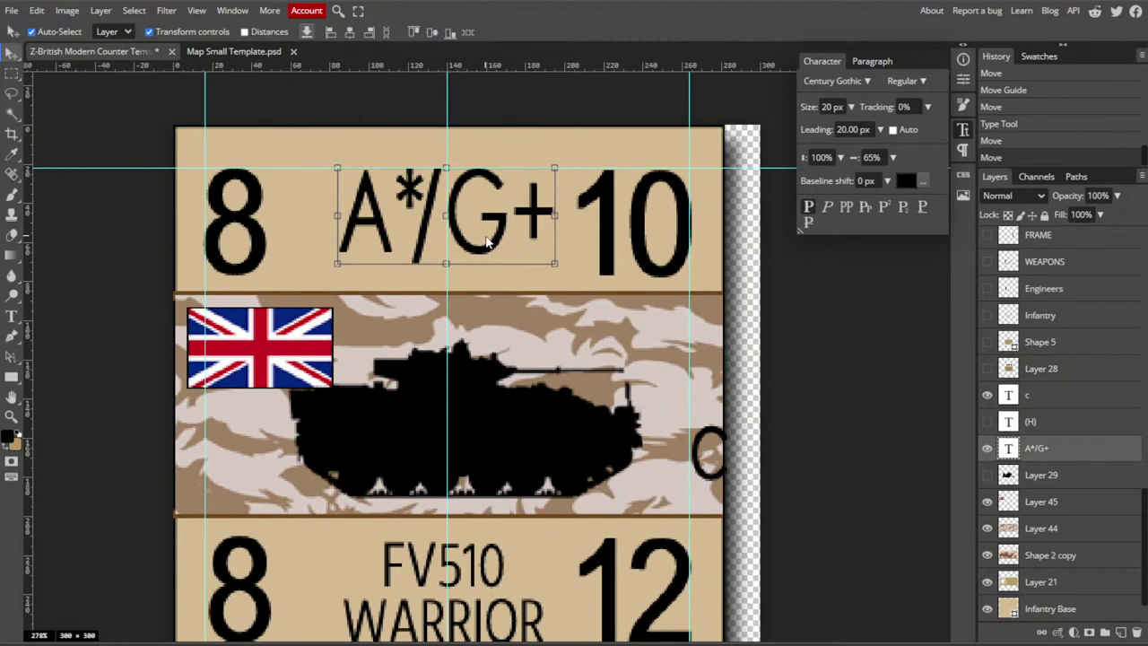
# - Delete the + from the end of the weapon code
pyautogui.click(9, 320)
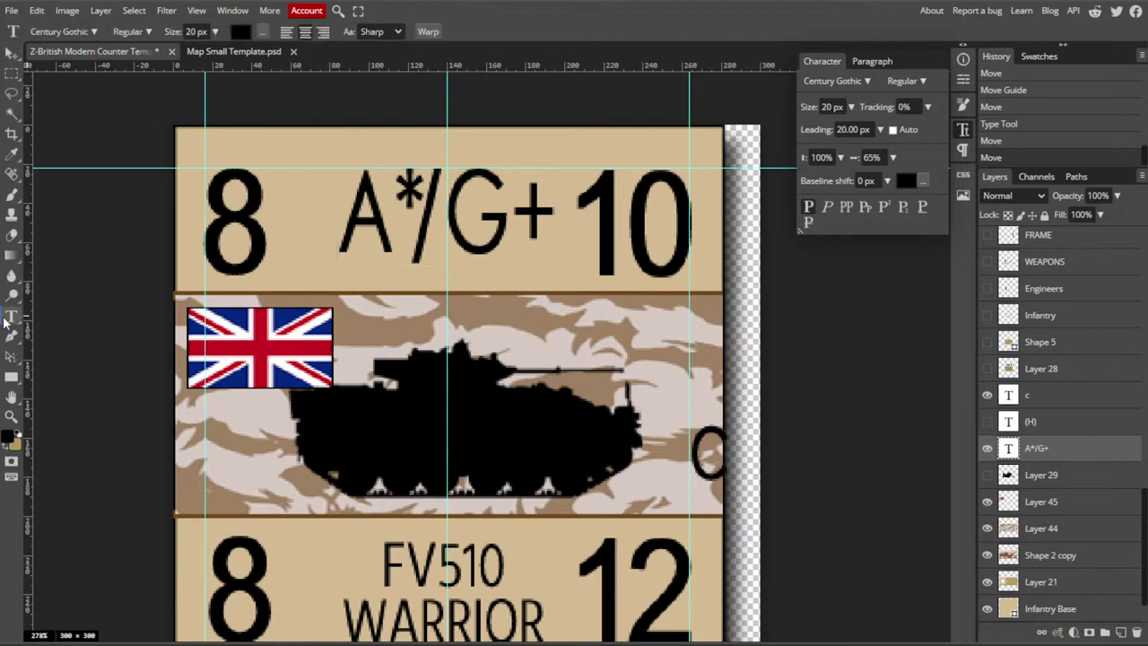
pyautogui.click(512, 219)
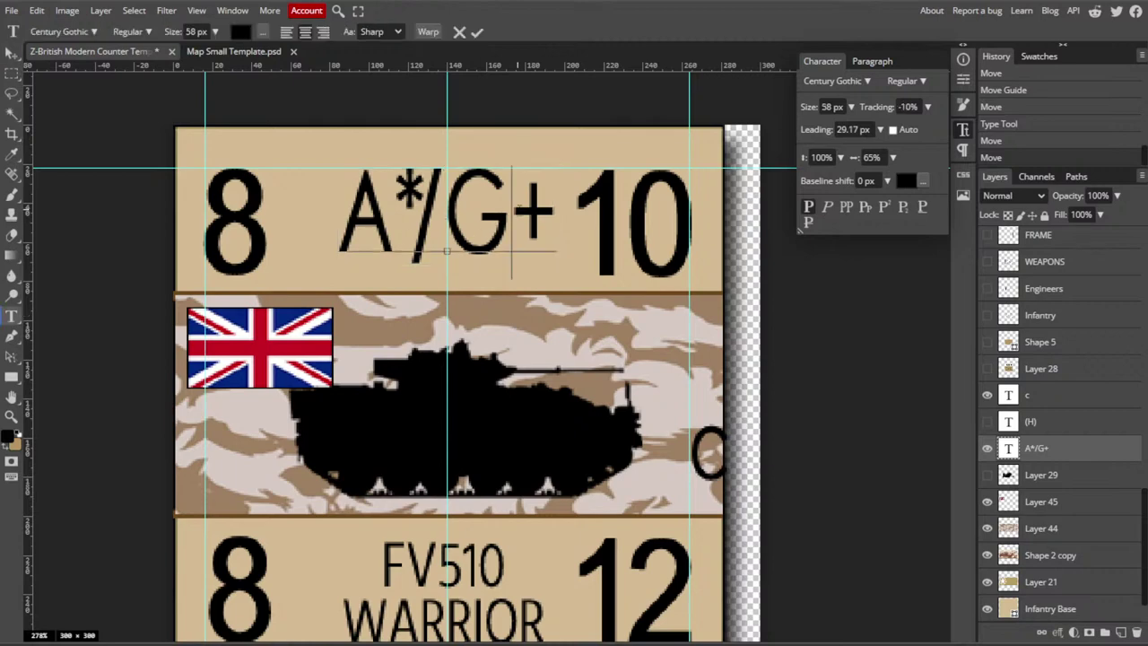
pyautogui.press('Delete')
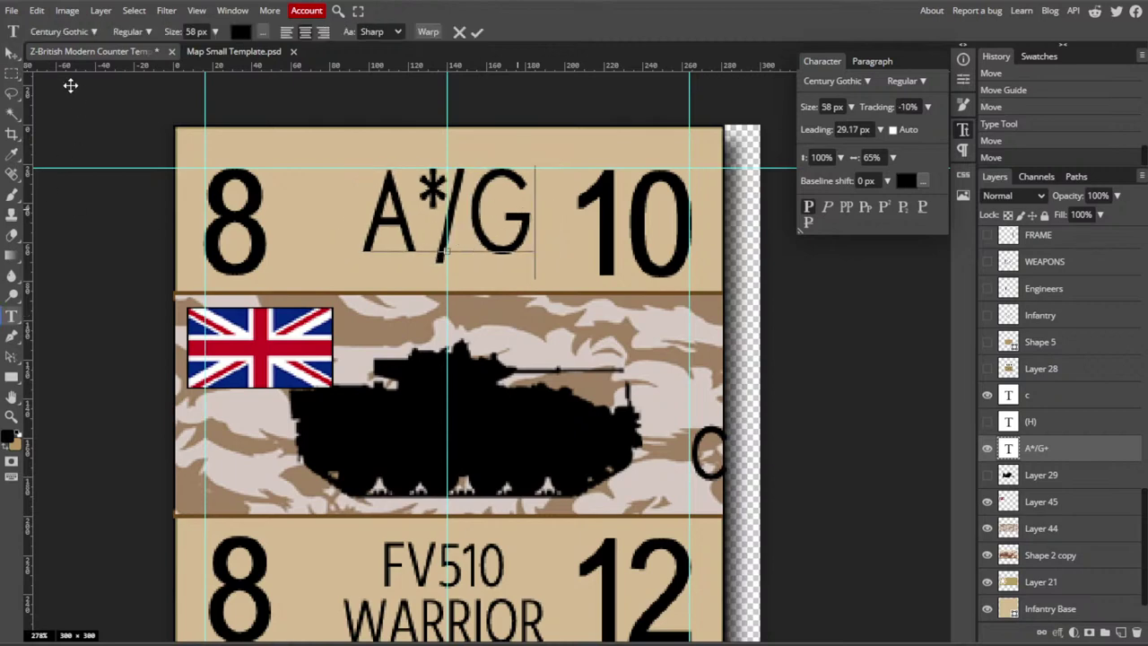
# - Place the c back directly after A*/G, then shift both texts together slightly towards the upper 8
pyautogui.click(12, 53)
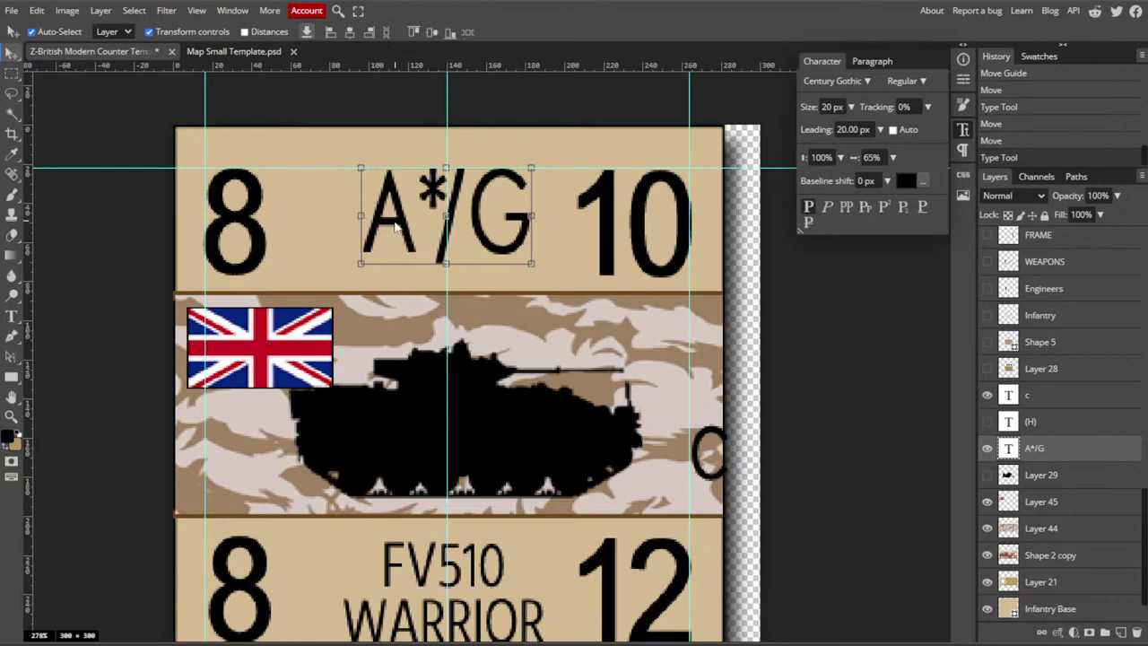
pyautogui.moveTo(395, 224); pyautogui.dragTo(371, 224)
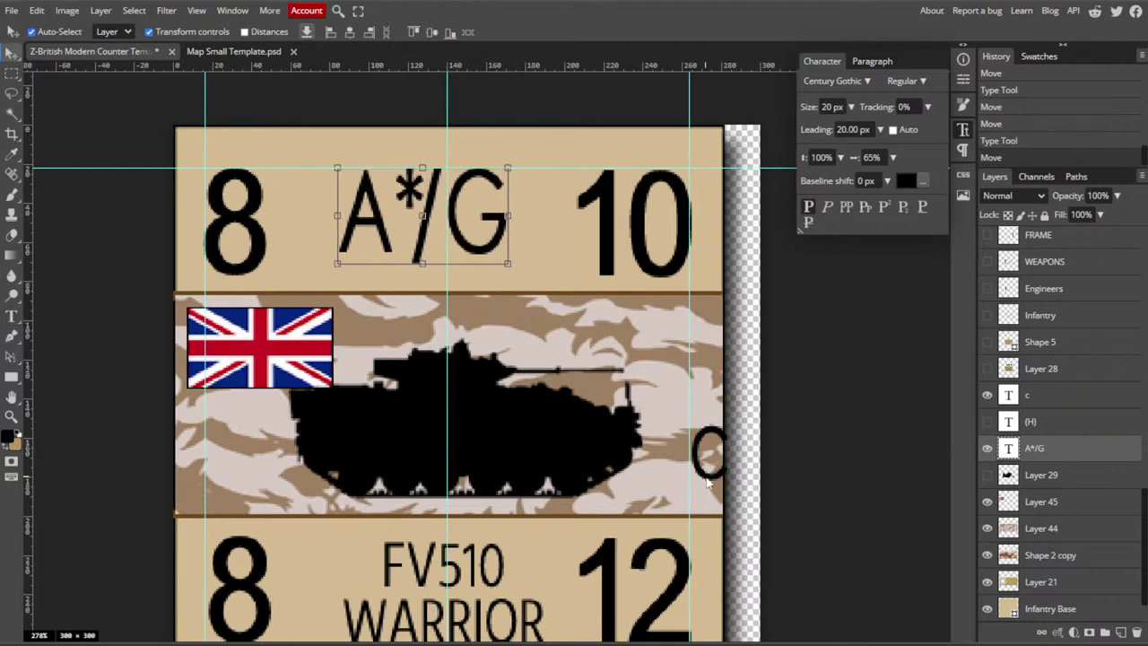
pyautogui.moveTo(708, 484); pyautogui.dragTo(534, 251)
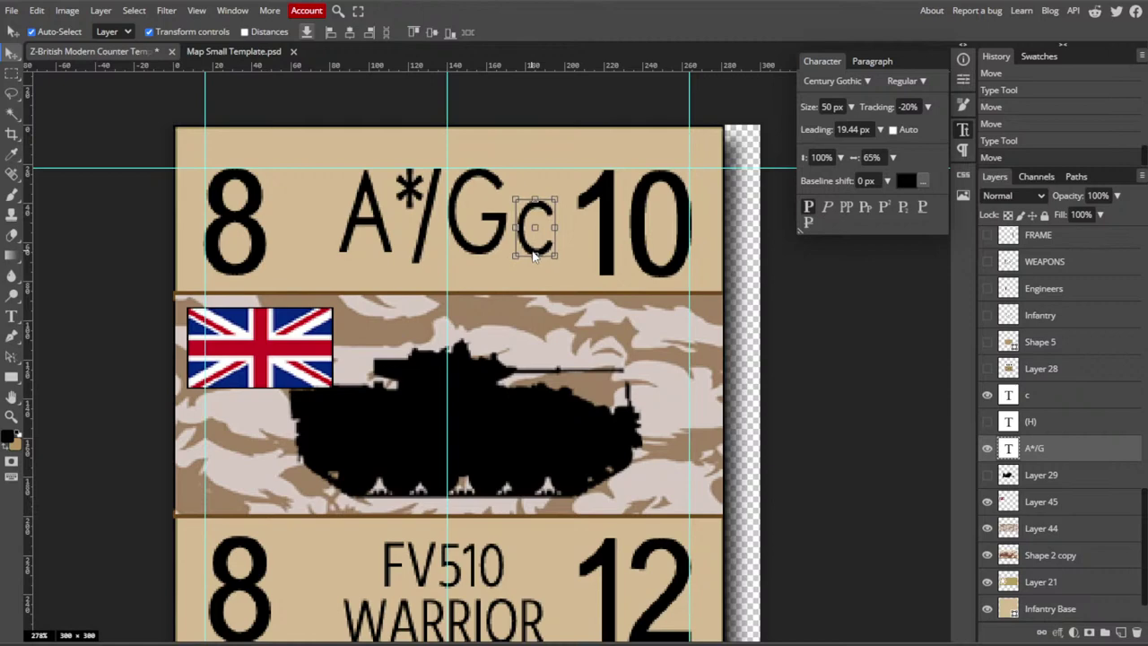
pyautogui.click(376, 215)
pyautogui.moveTo(376, 215); pyautogui.dragTo(360, 220)
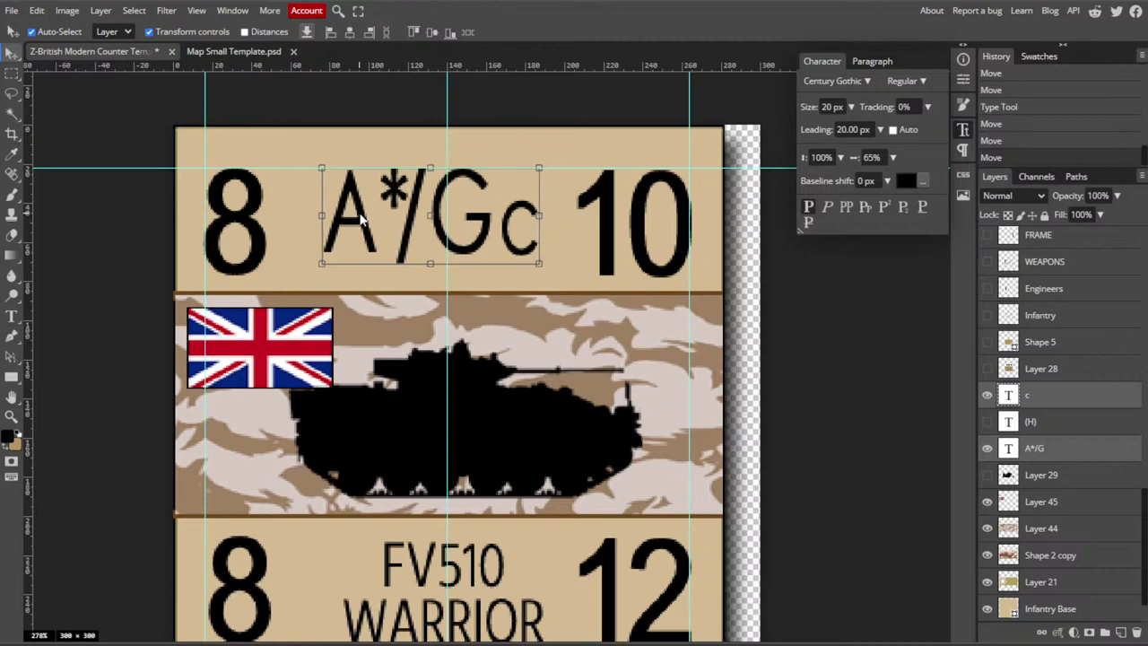
# - Export the counter as a PNG named UK Warrior-ATGM, based on the existing UK Warrior file name
pyautogui.click(530, 364)
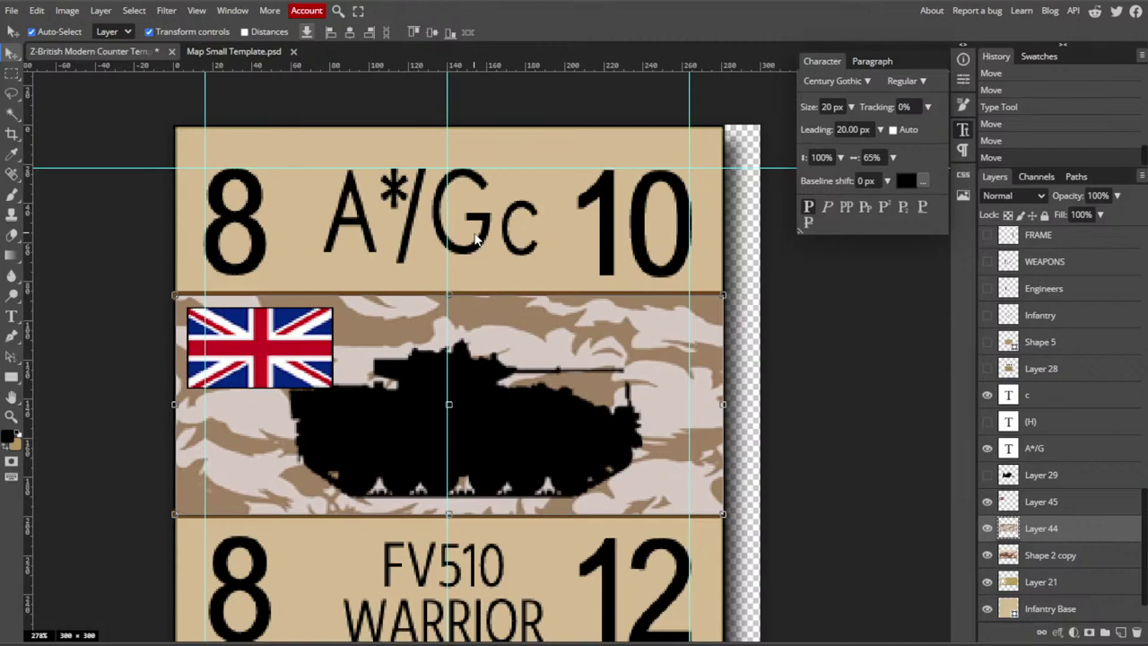
pyautogui.scroll(-3, 505, 323)
pyautogui.scroll(3, 505, 325)
pyautogui.scroll(-1, 523, 335)
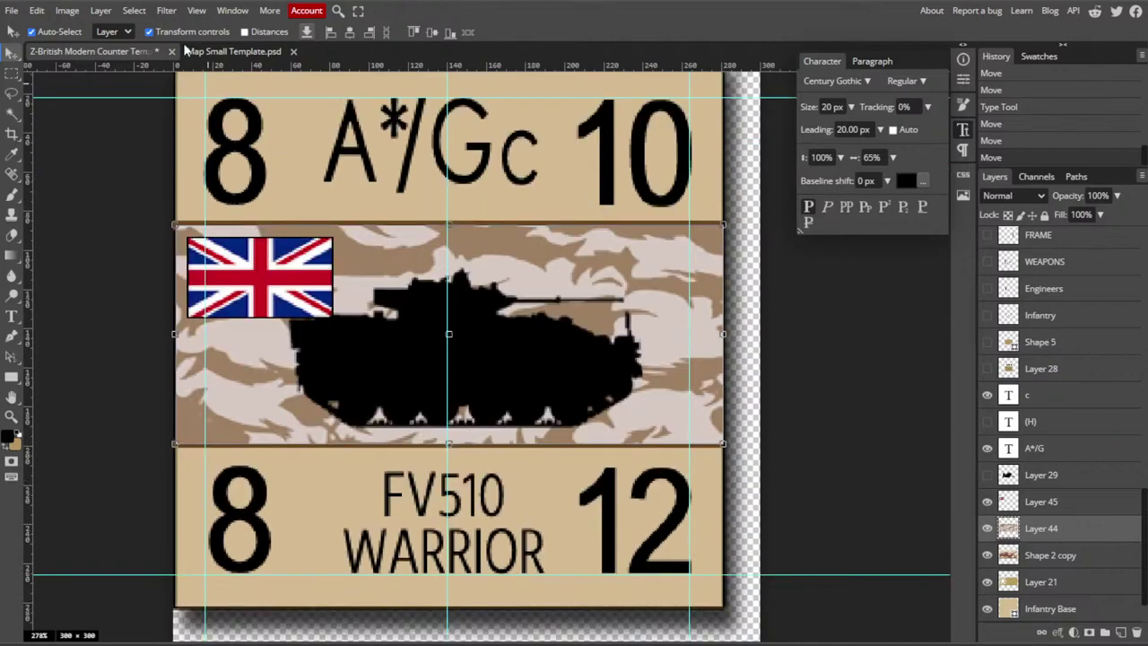
pyautogui.click(11, 10)
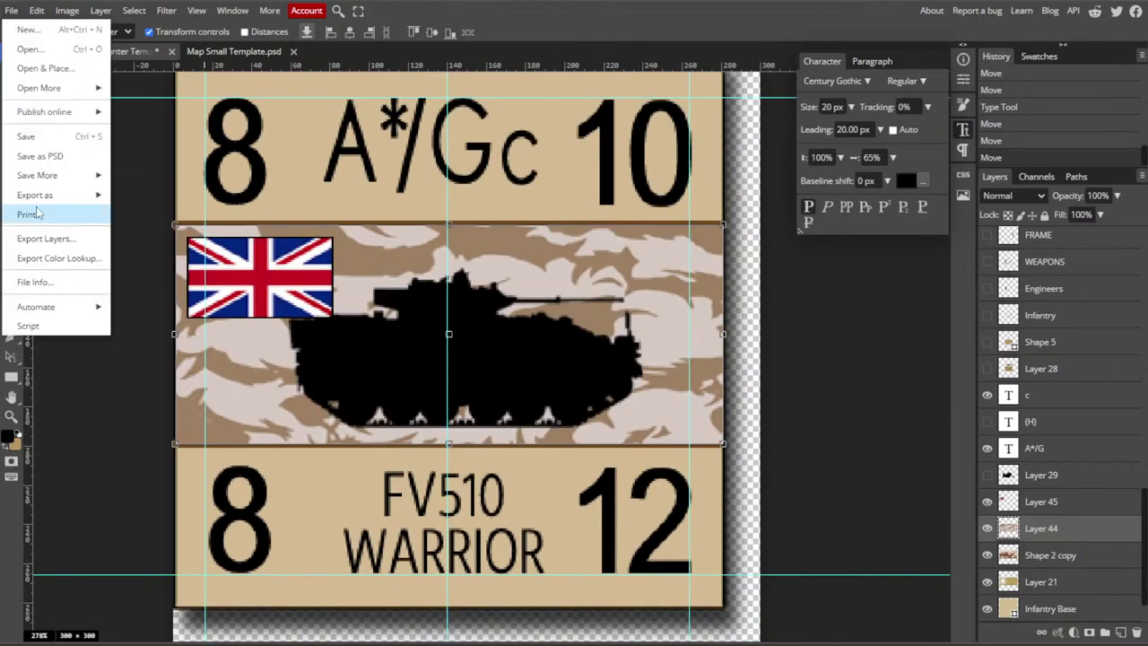
pyautogui.moveTo(36, 194)
pyautogui.click(135, 197)
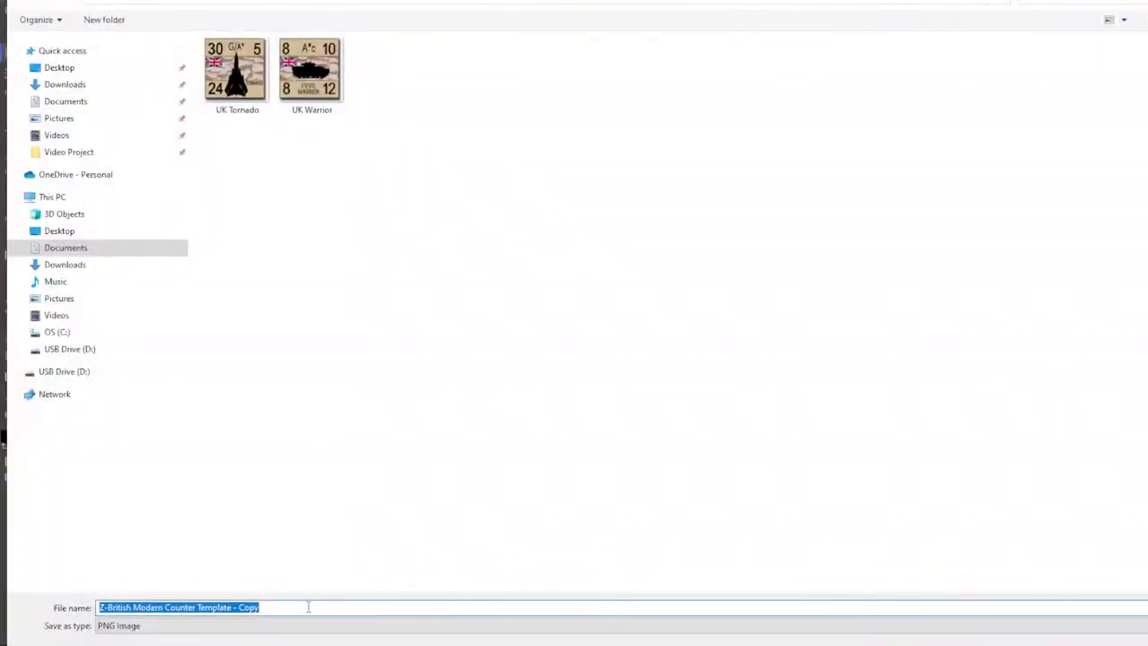
pyautogui.click(305, 99)
pyautogui.click(165, 608)
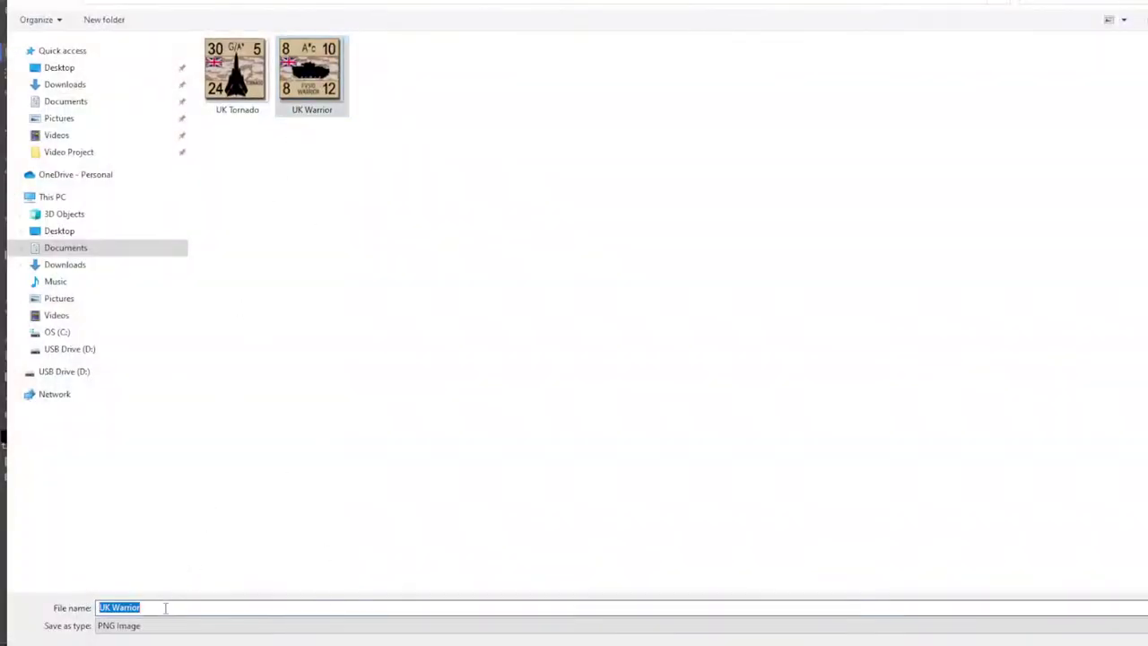
pyautogui.click(165, 608)
pyautogui.write('-')
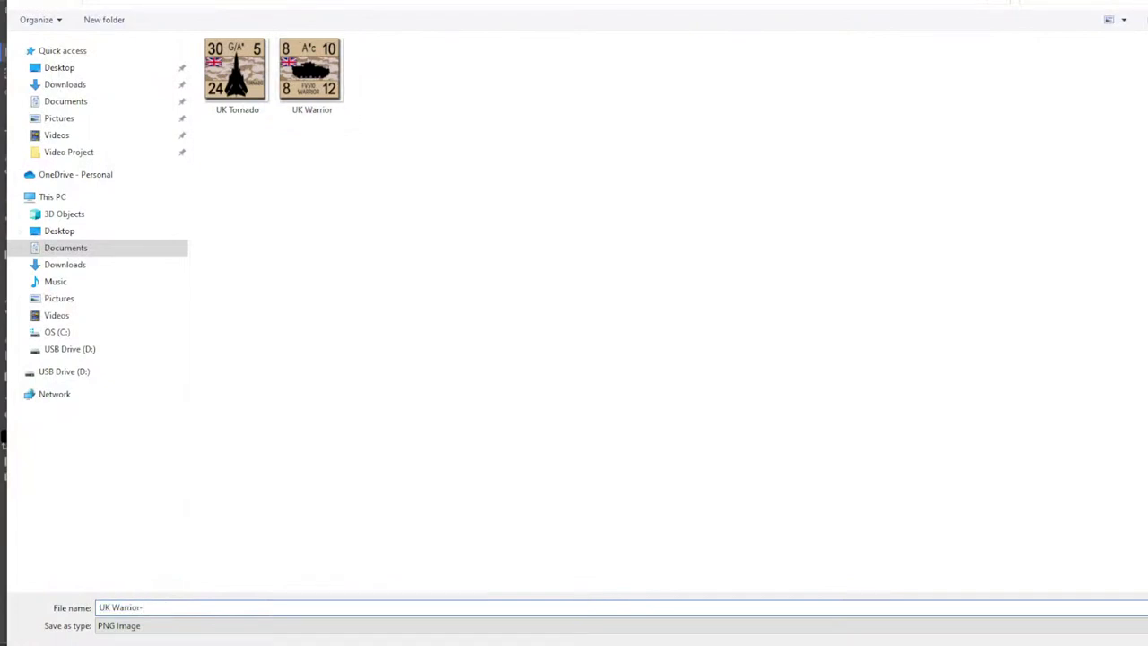
pyautogui.write('ATGM')
pyautogui.press('Return')
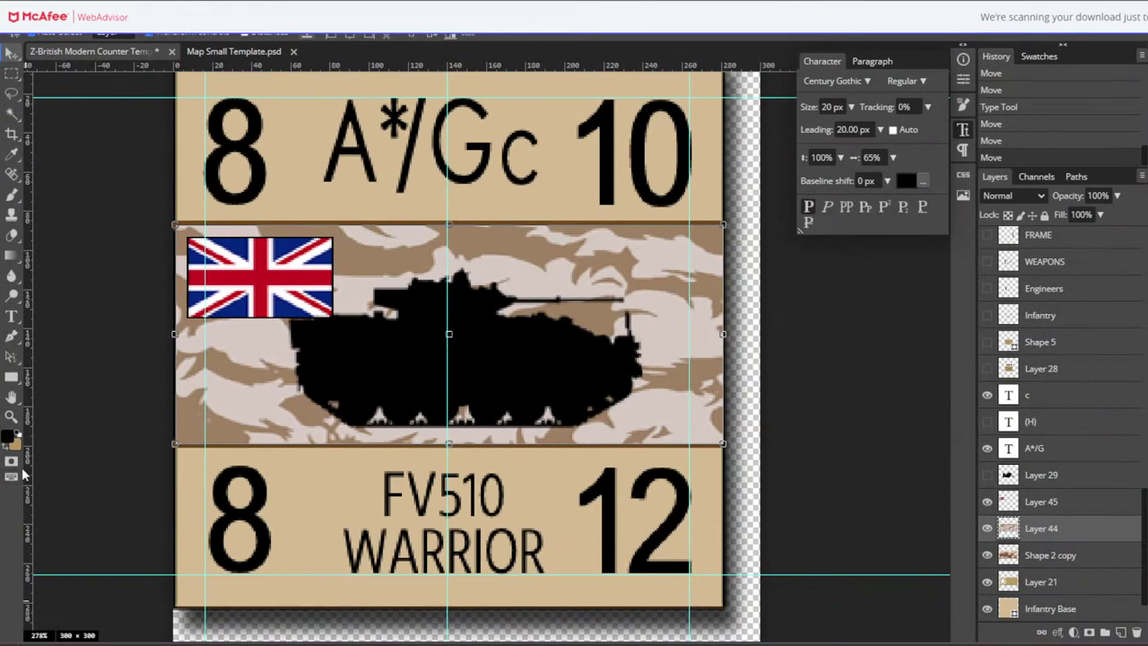
# - Remove /G from the weapon code text so that it reads A*
pyautogui.click(12, 317)
pyautogui.click(518, 180)
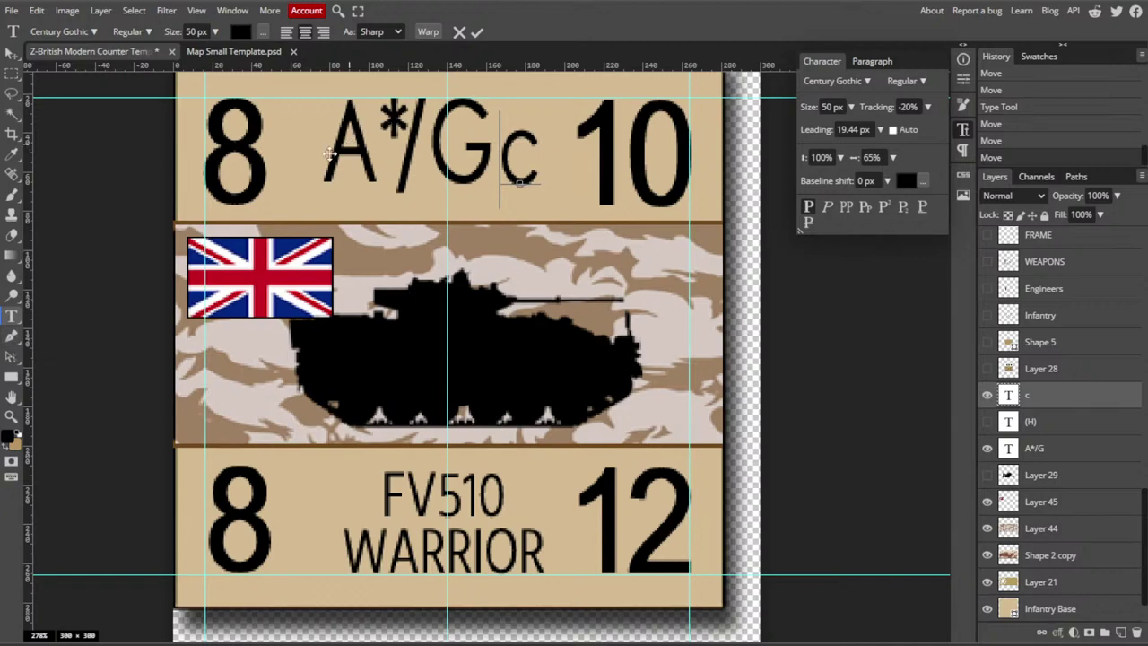
pyautogui.click(401, 180)
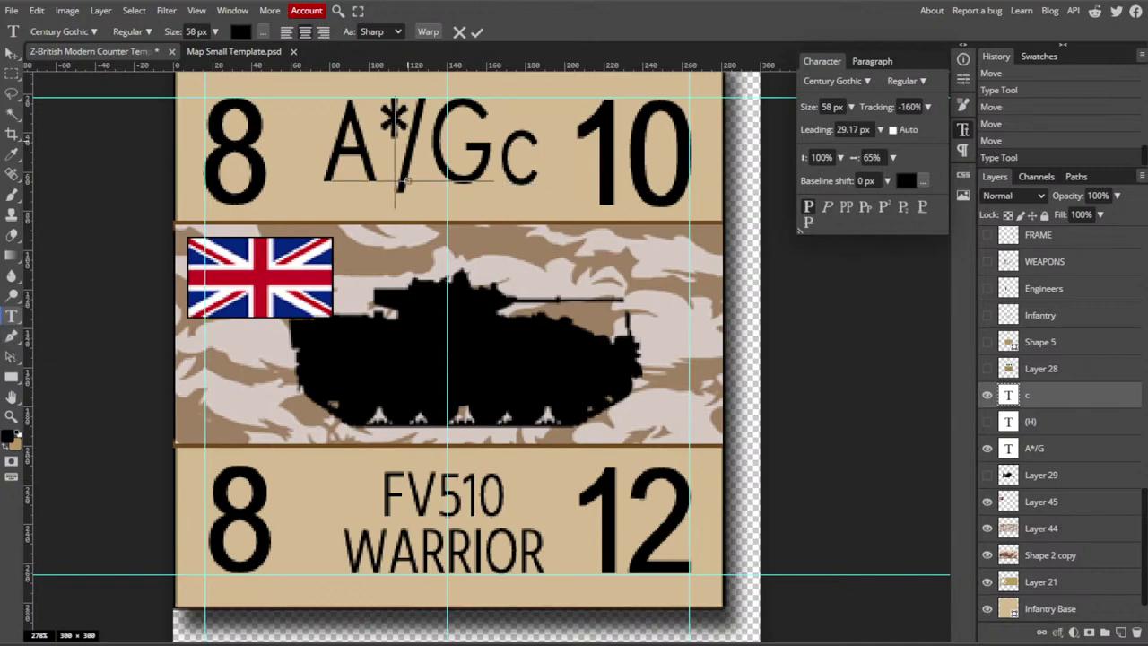
pyautogui.press('Delete')
pyautogui.write('\\')
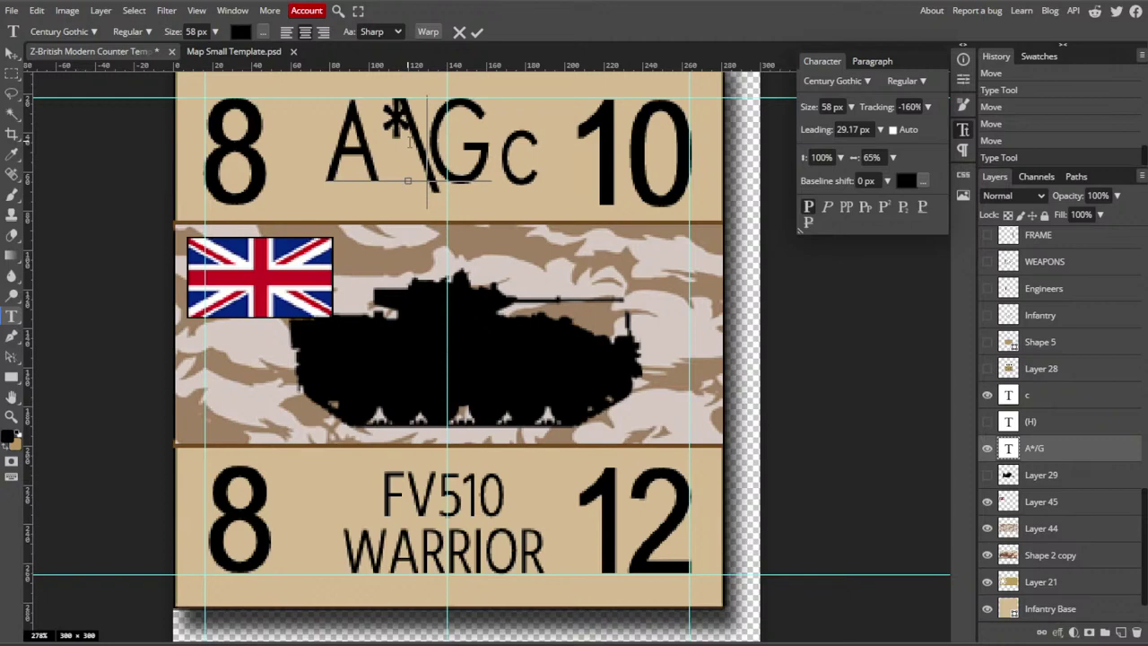
pyautogui.press('BackSpace')
pyautogui.press('Delete')
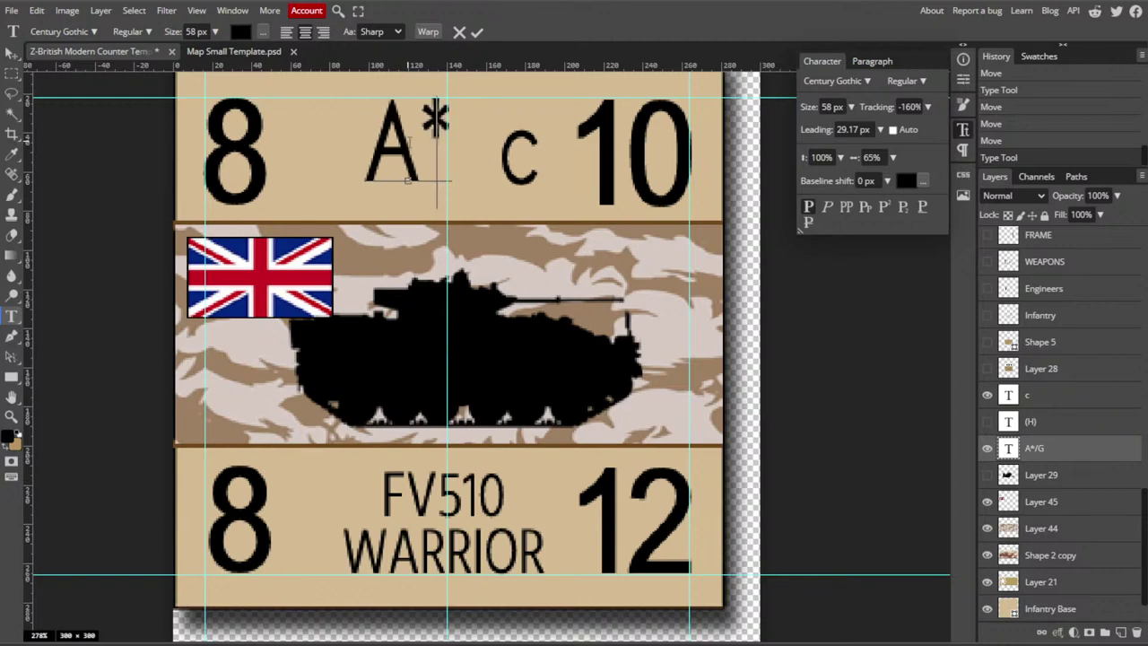
# - Move A* and the c together around the middle vertical guide, nudging the c up to align with the A's baseline
pyautogui.click(11, 52)
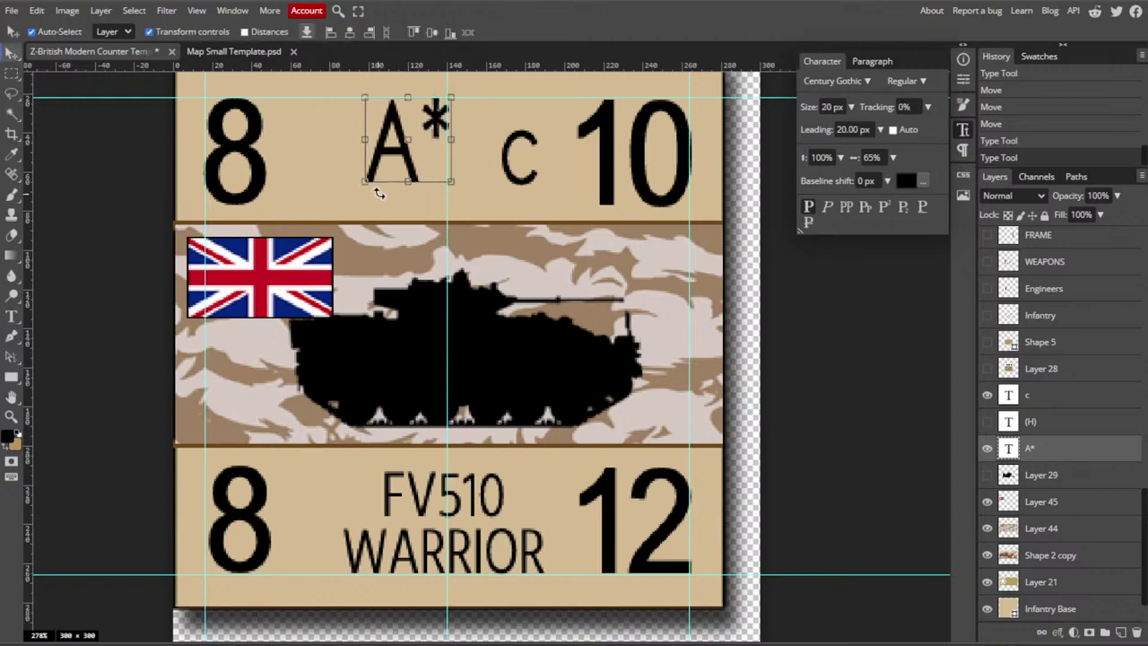
pyautogui.moveTo(377, 157); pyautogui.dragTo(403, 159)
pyautogui.moveTo(536, 184); pyautogui.dragTo(509, 179)
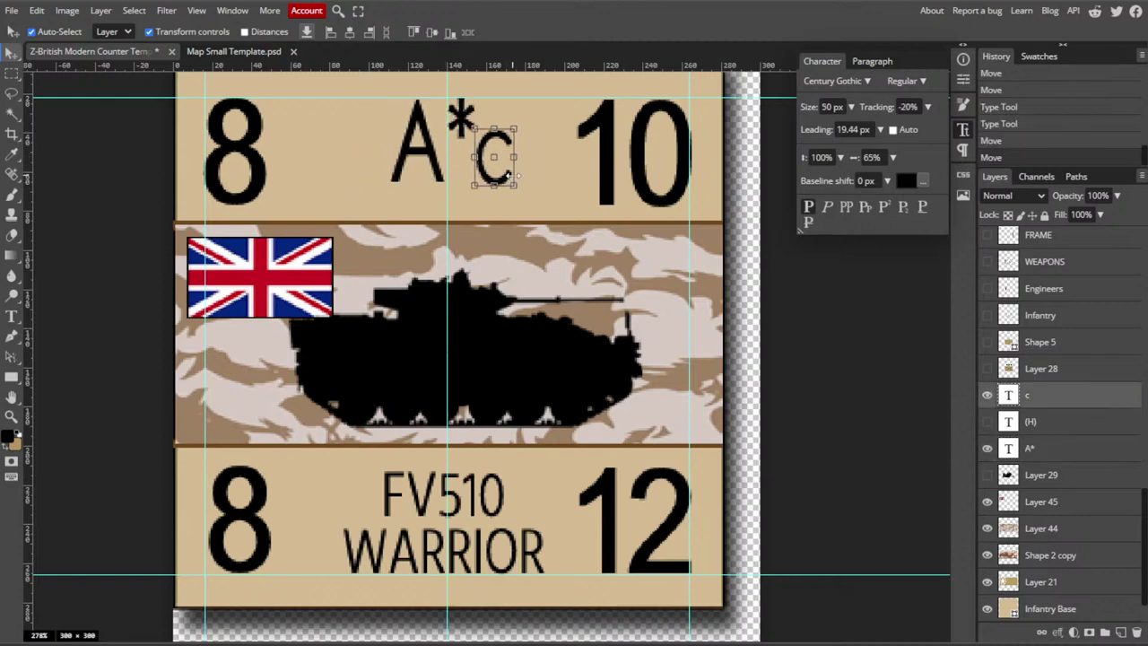
pyautogui.press('Up')
pyautogui.press('Up')
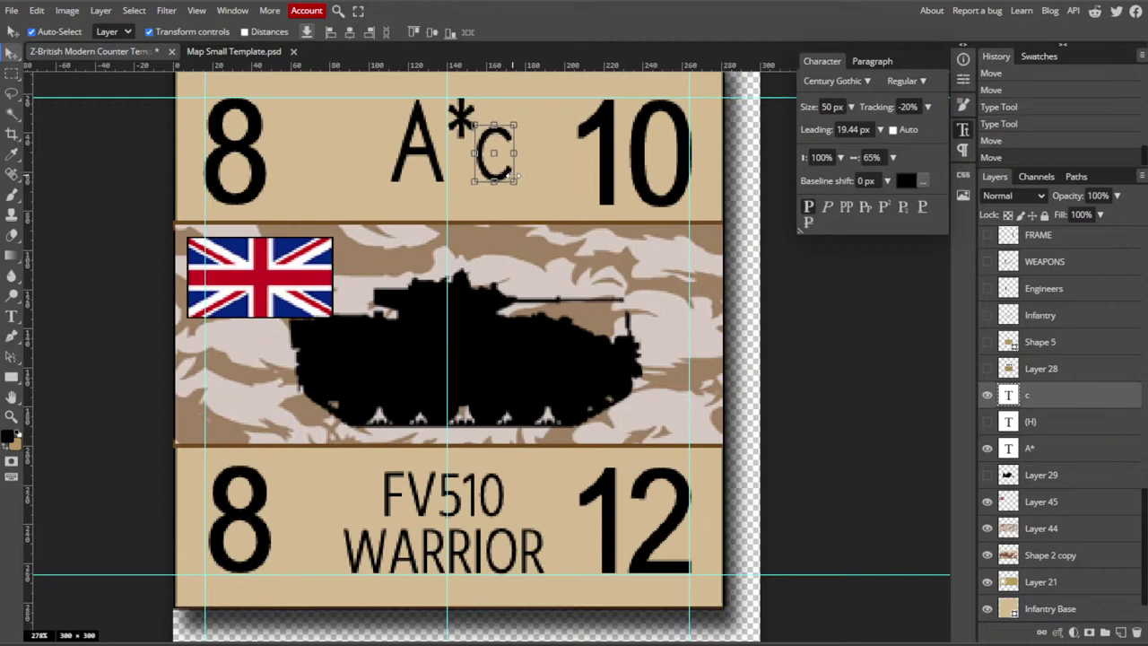
pyautogui.press('Down')
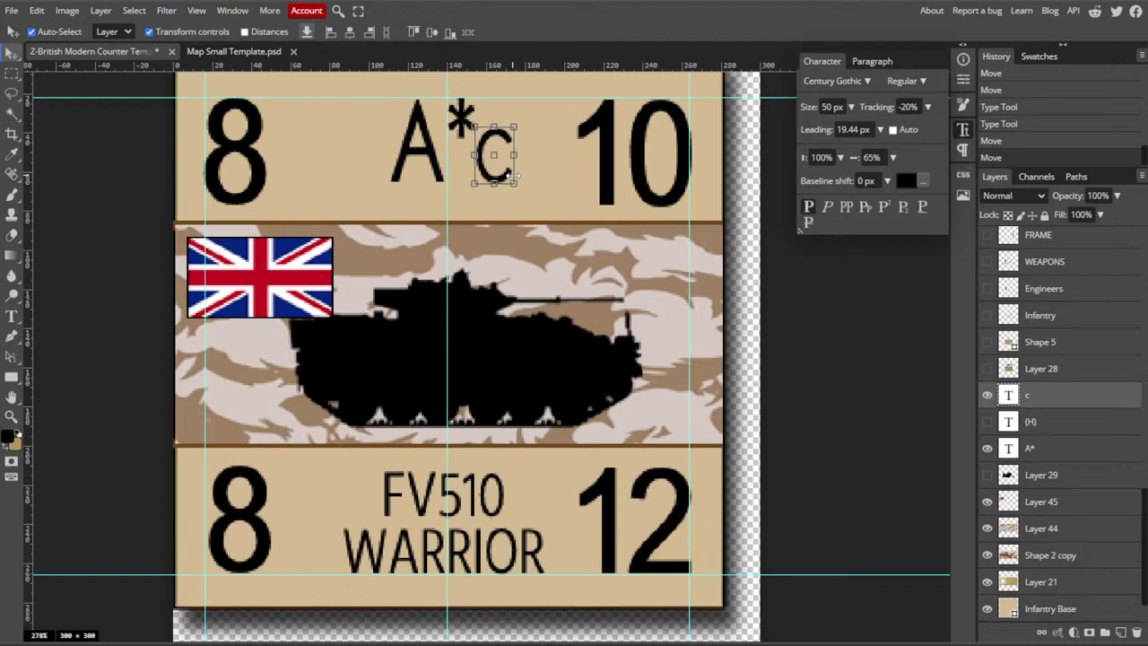
# - Change the 8 in the counter's upper-left corner to 4
pyautogui.click(11, 316)
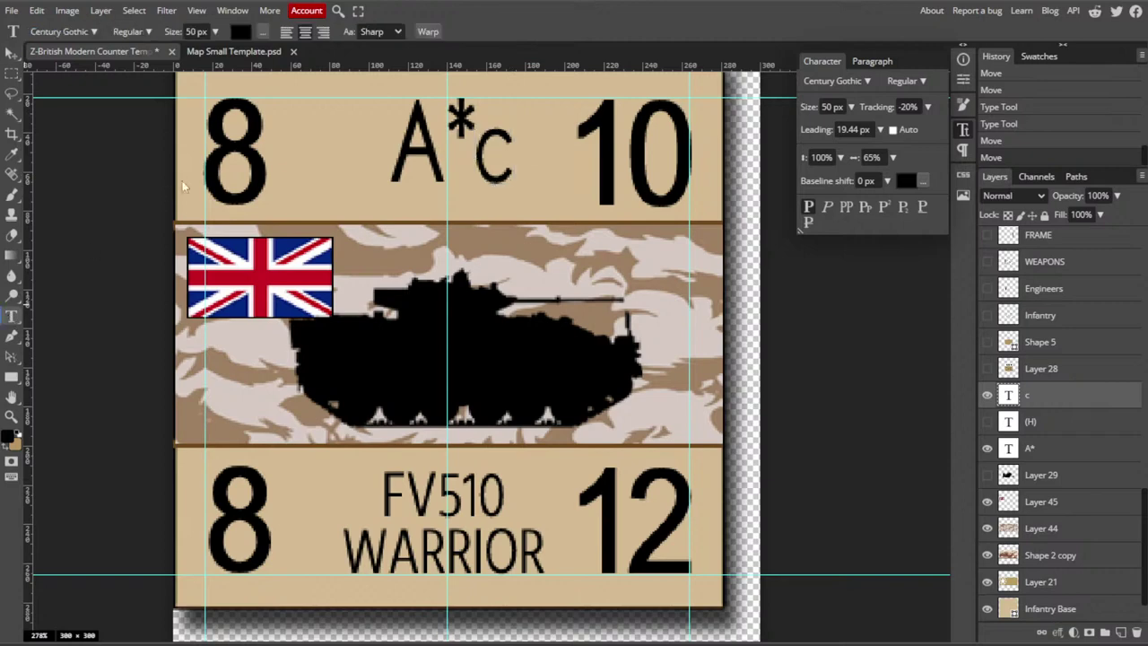
pyautogui.doubleClick(201, 203)
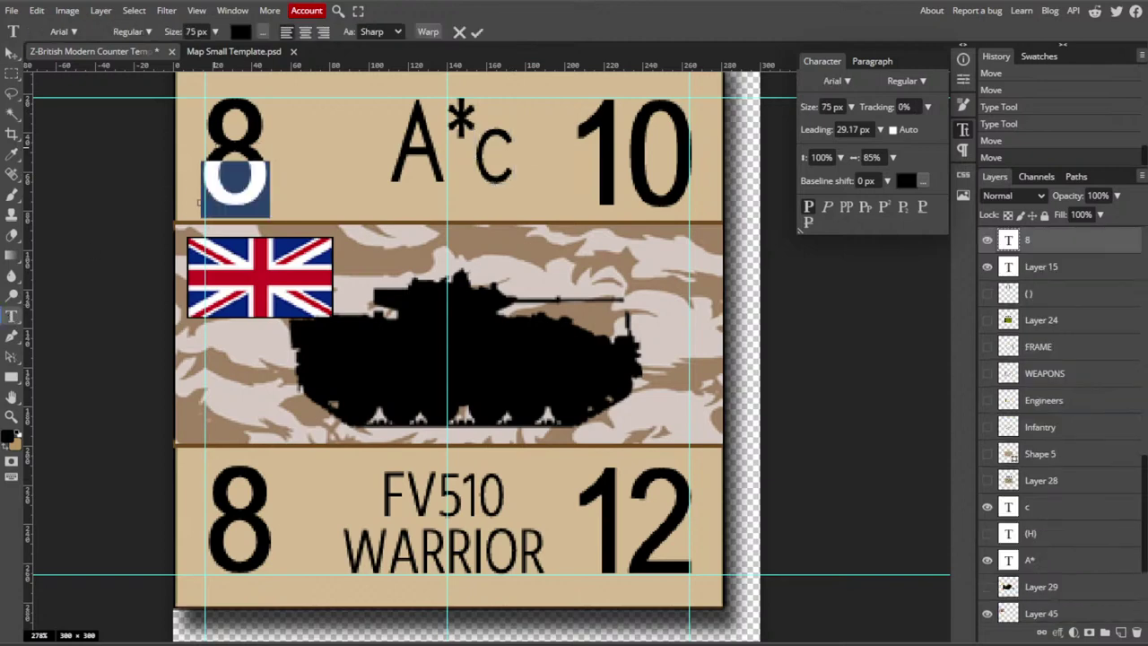
pyautogui.write('4')
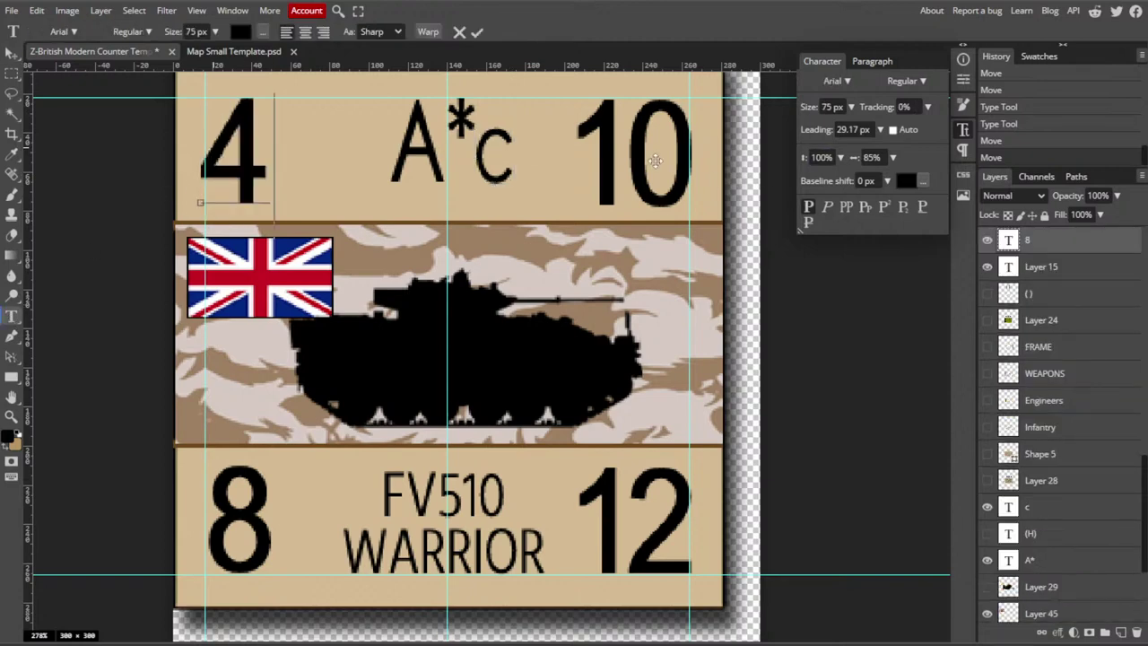
# - Change the 8 in the counter's lower-left corner to 5
pyautogui.click(199, 538)
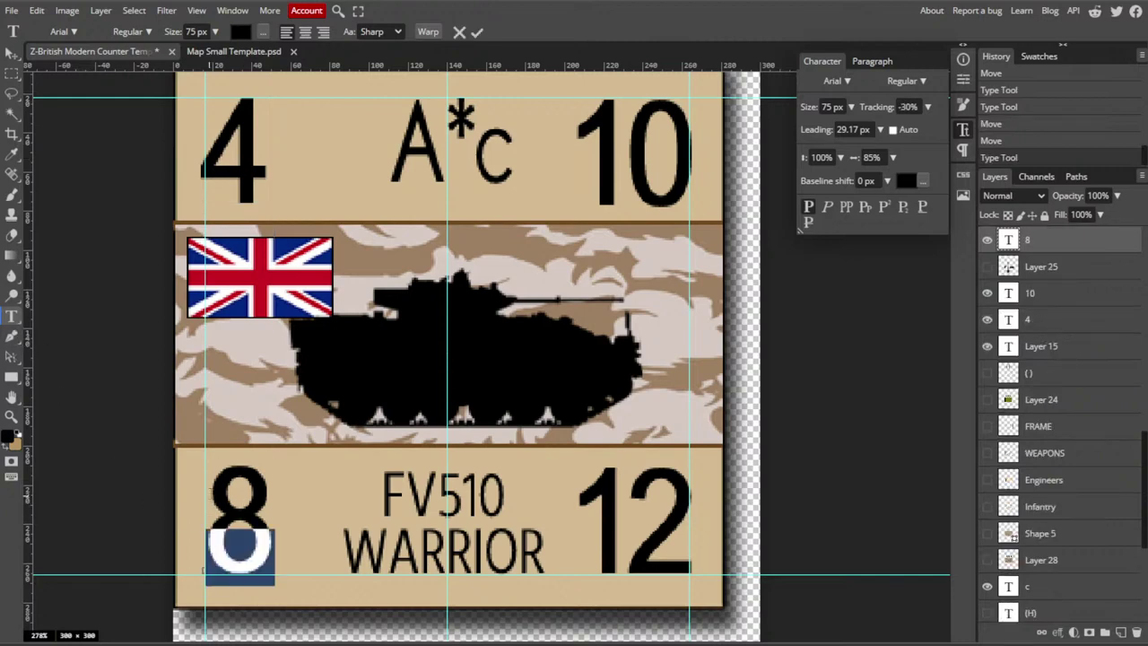
pyautogui.write('5')
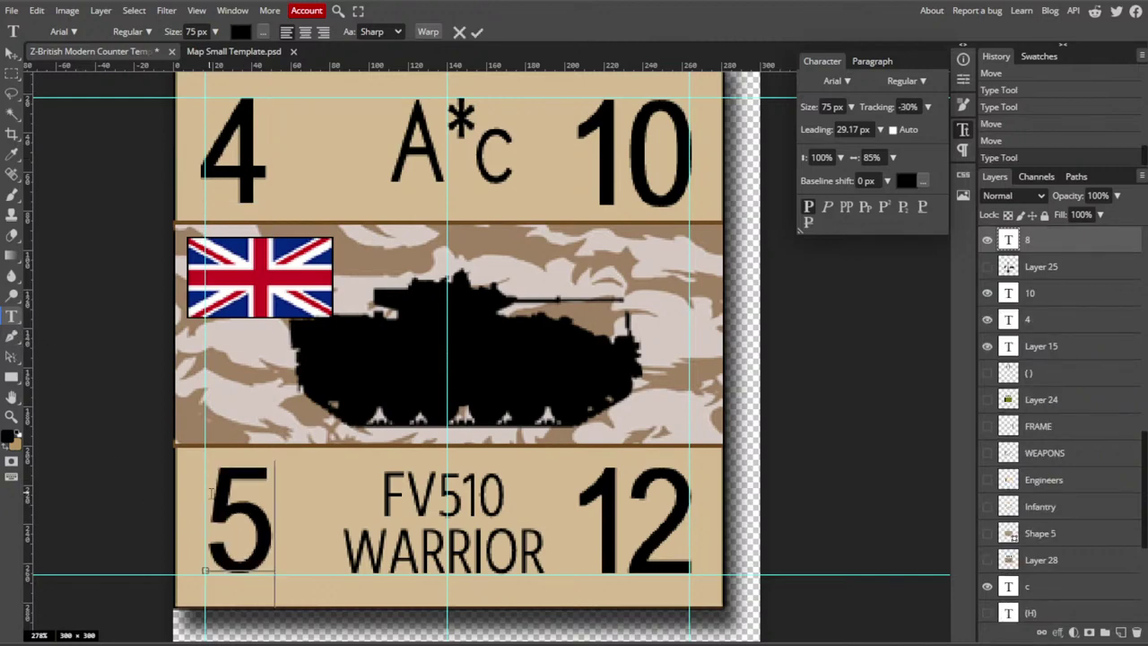
pyautogui.click(12, 319)
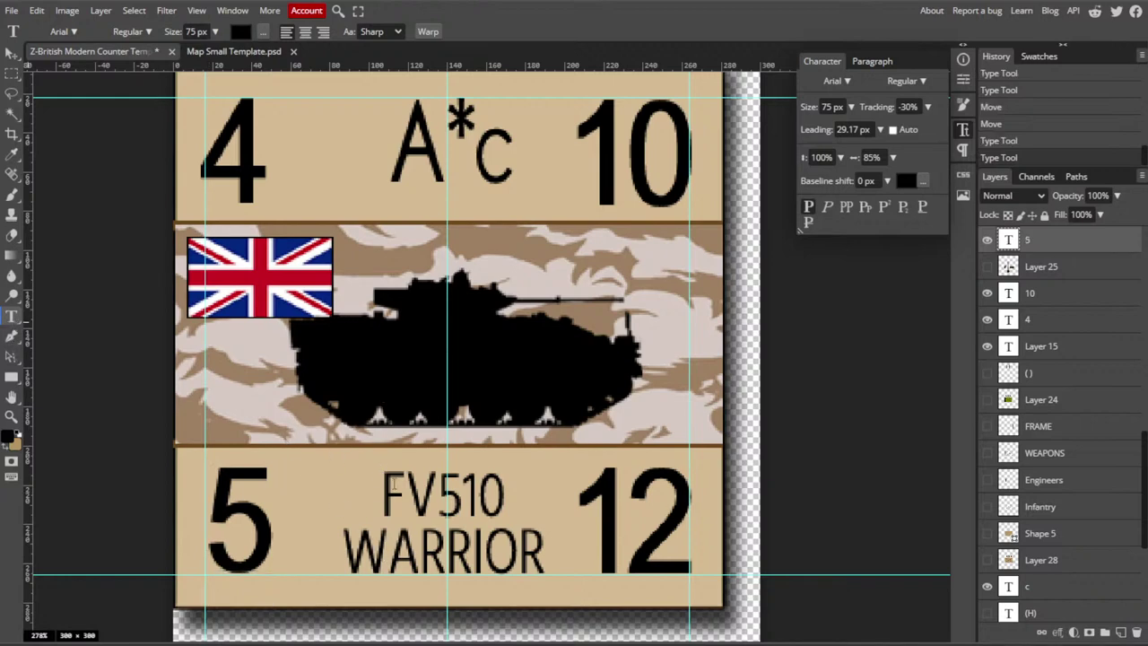
# - Replace FV510 with HQ in the counter's name text so that it reads HQ WARRIOR
pyautogui.click(383, 484)
pyautogui.moveTo(384, 489); pyautogui.dragTo(529, 482)
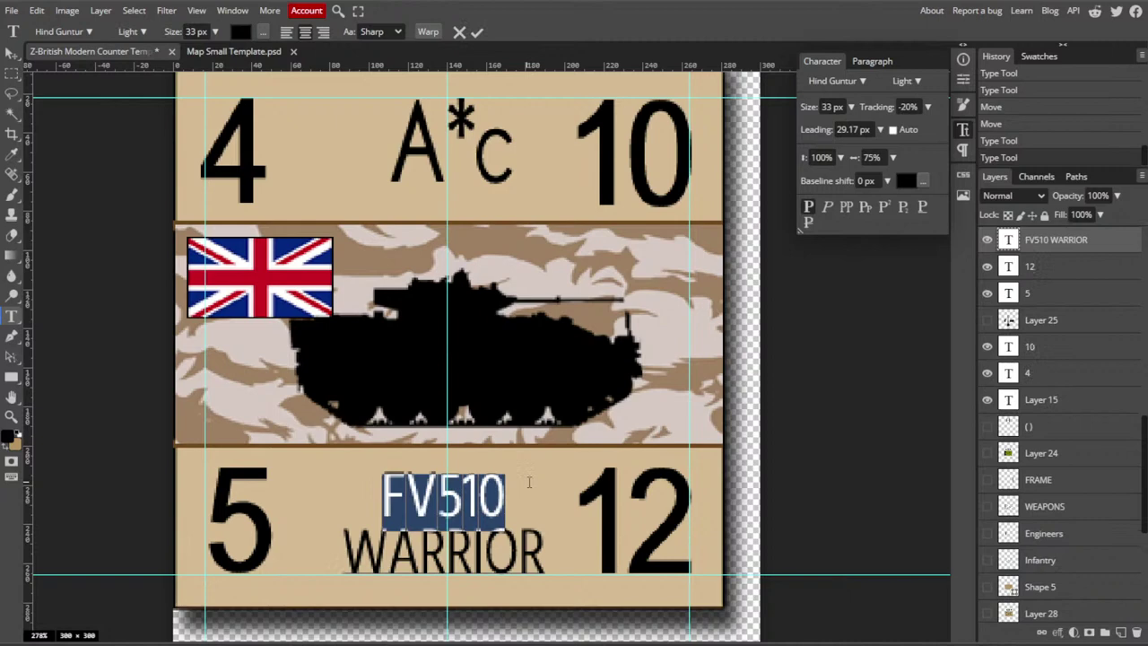
pyautogui.write('HQ')
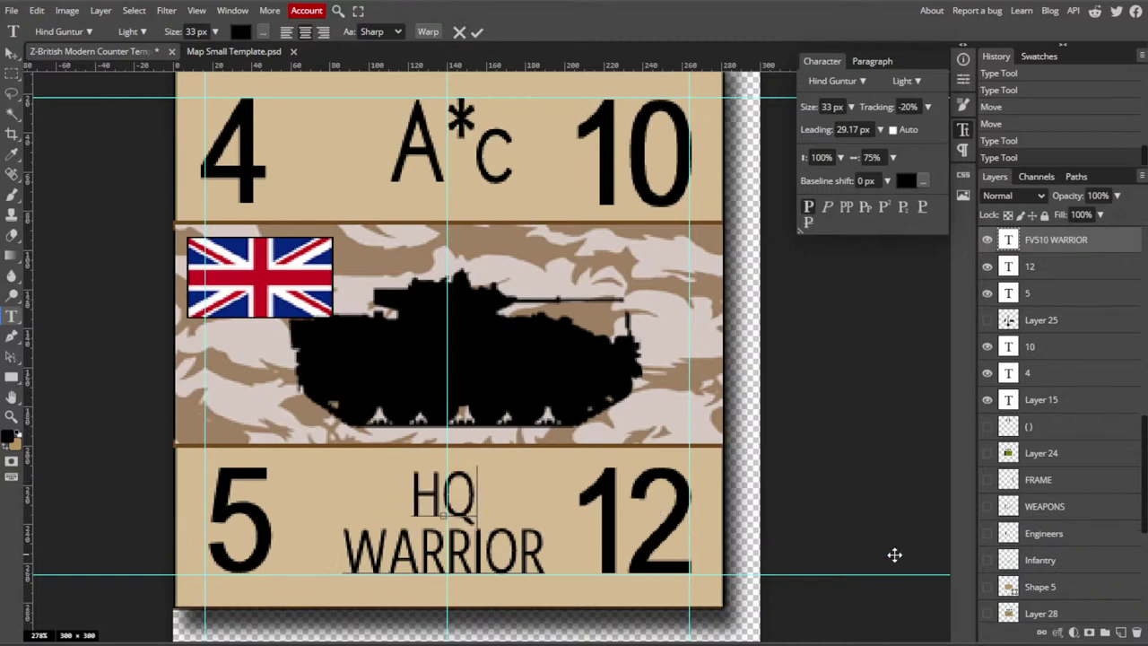
pyautogui.click(11, 72)
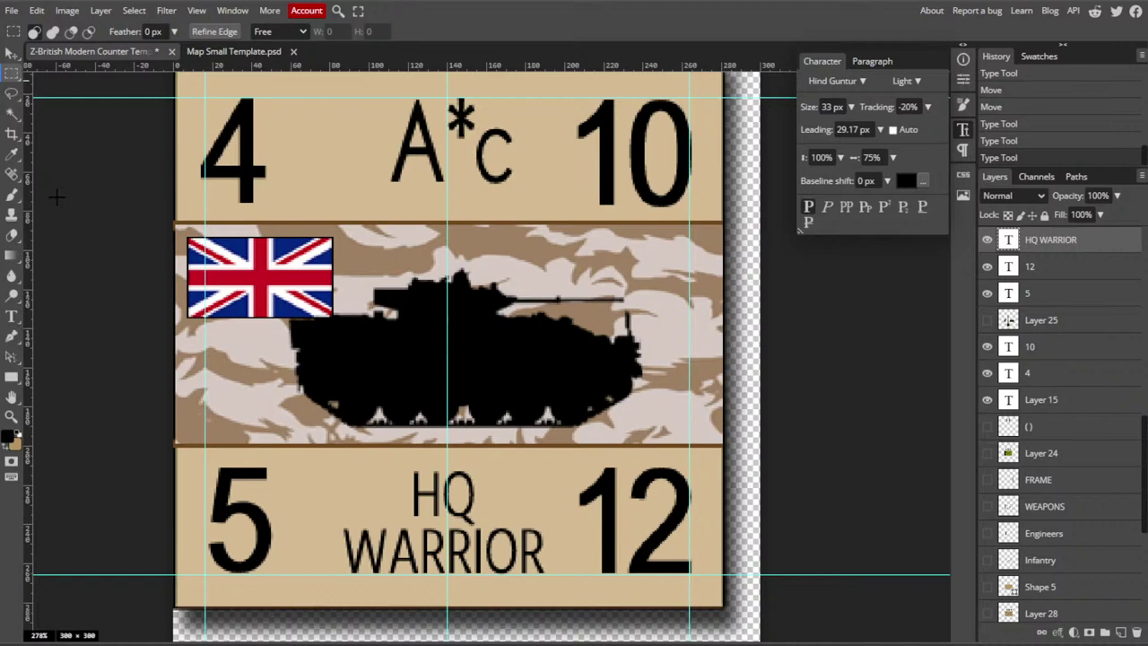
pyautogui.hotkey('ctrl', 'd')
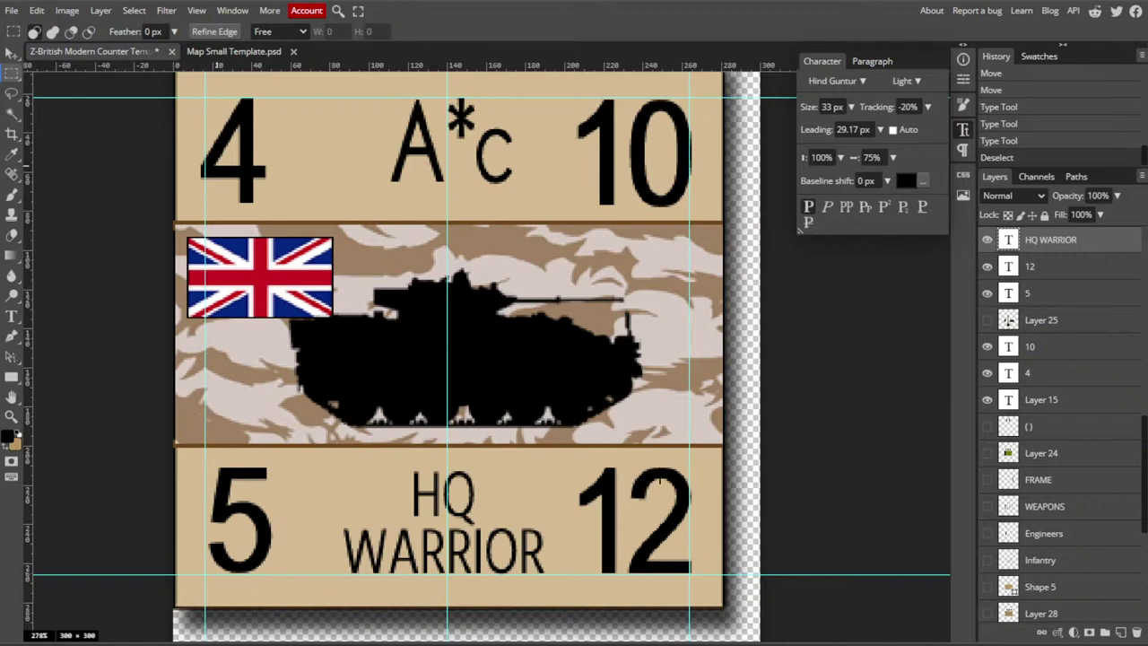
# - Export the counter as a PNG, adding HQ to the end of the existing UK Warrior file name
pyautogui.click(12, 10)
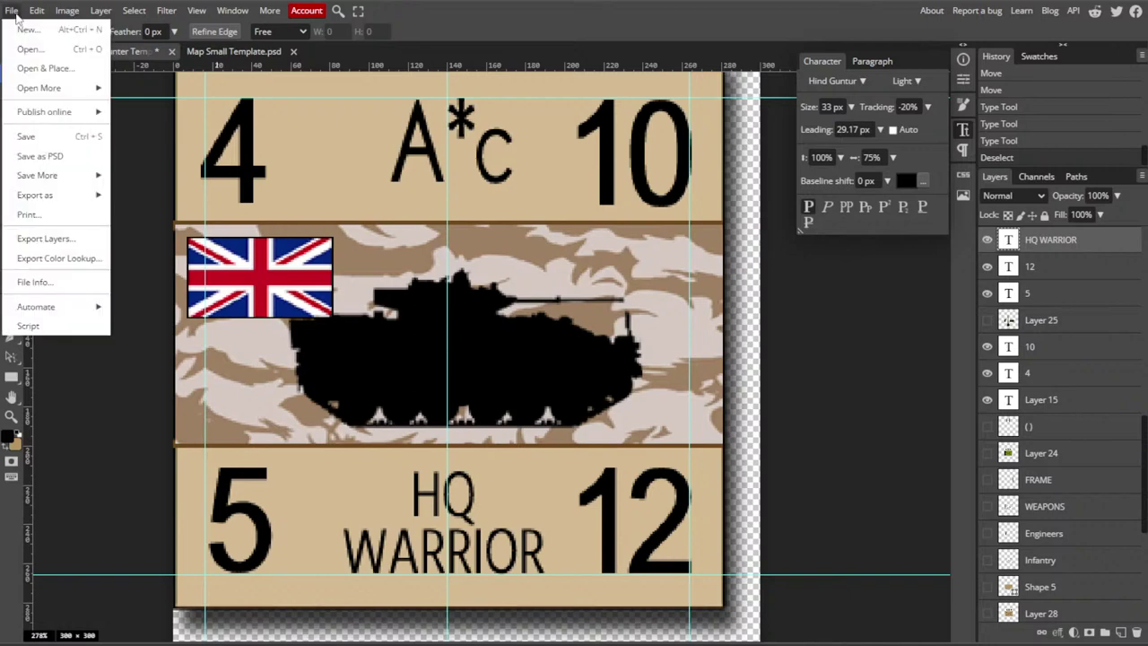
pyautogui.moveTo(90, 175)
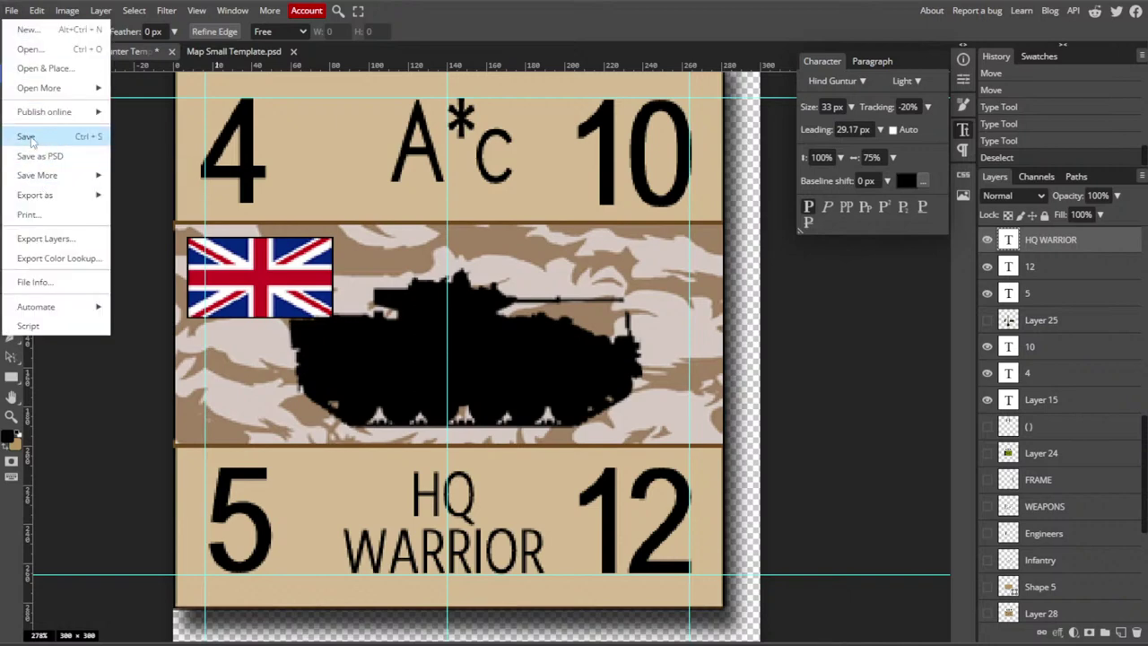
pyautogui.moveTo(36, 194)
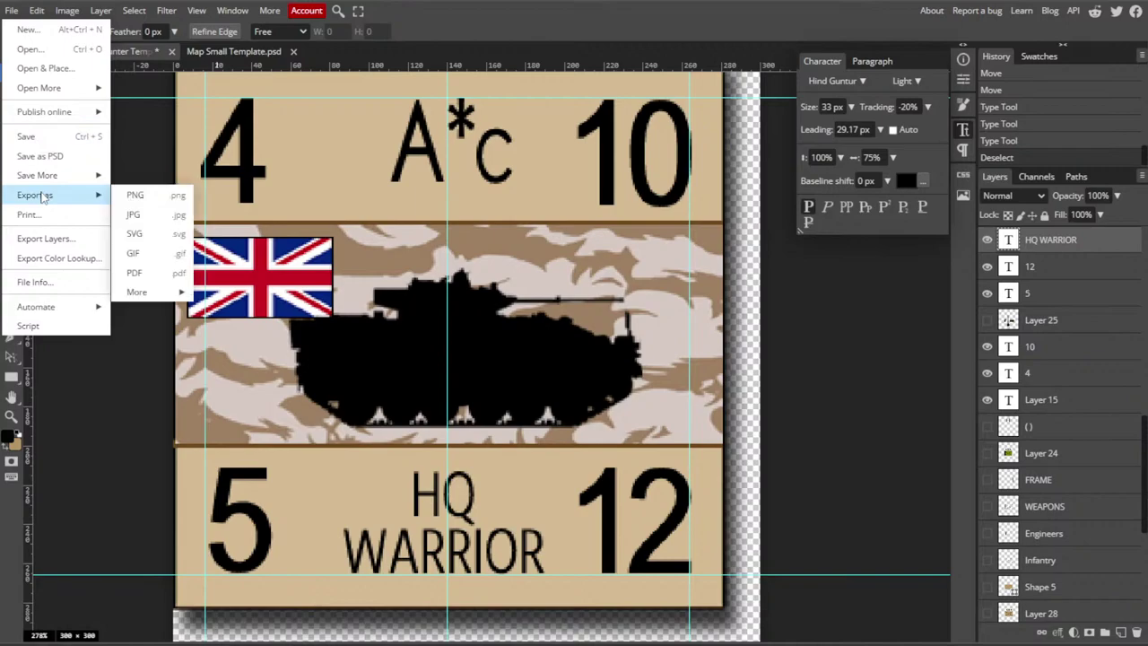
pyautogui.click(125, 189)
pyautogui.click(433, 310)
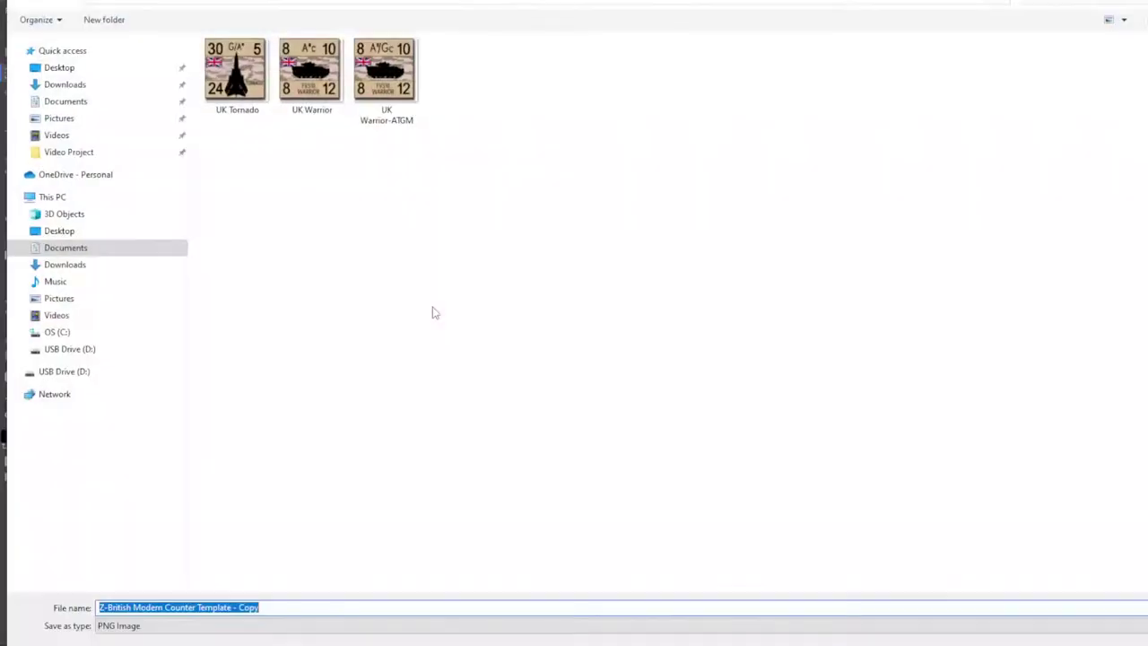
pyautogui.click(291, 609)
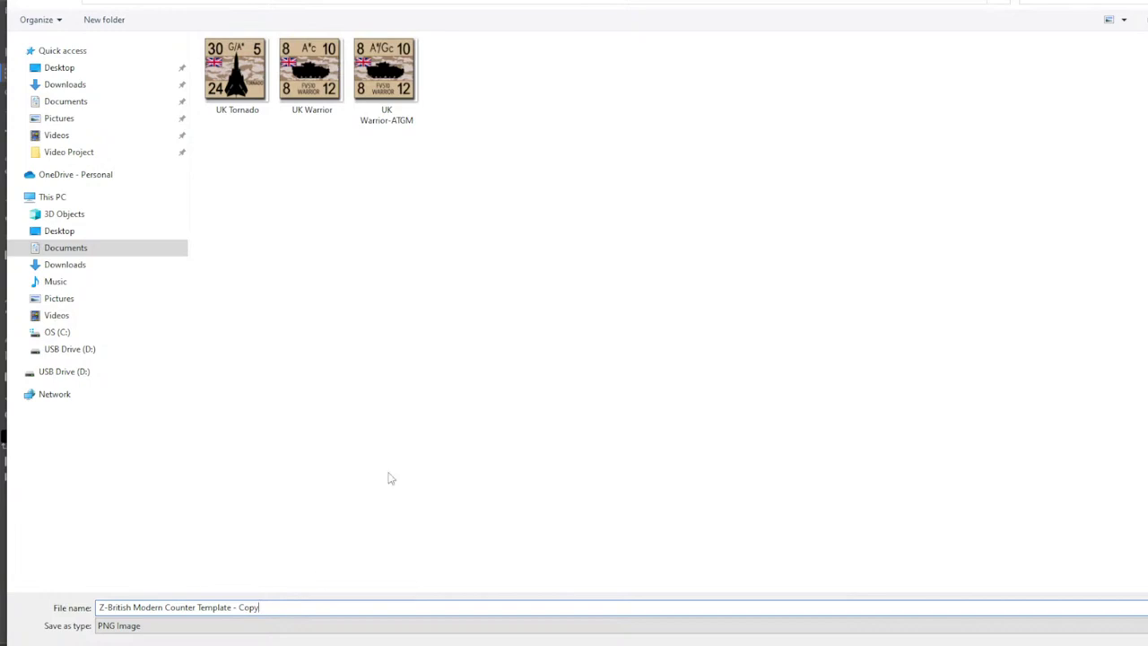
pyautogui.click(310, 95)
pyautogui.click(214, 609)
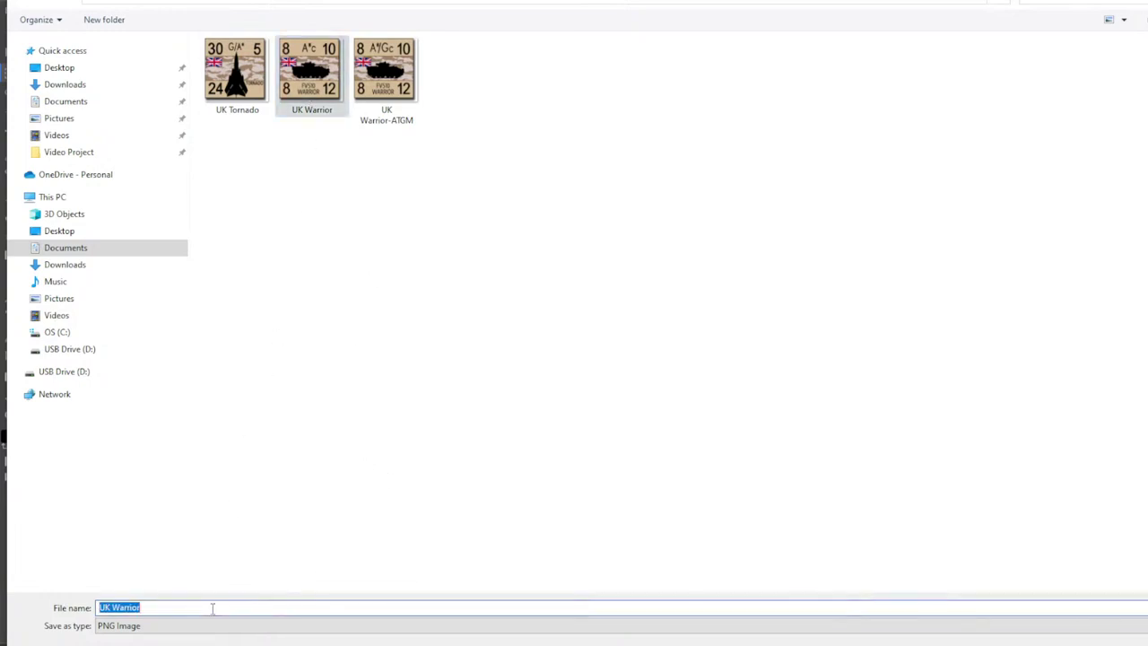
pyautogui.press('End')
pyautogui.write('HQ')
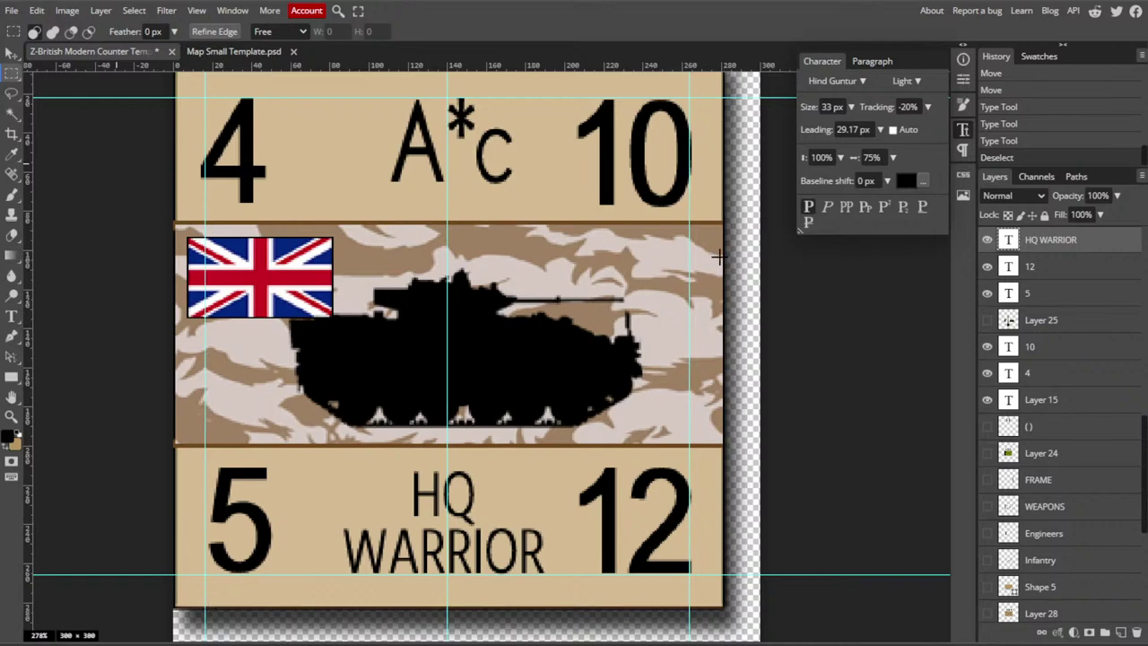
# - Collapse the text settings and nudge the lower-left 5 to align with the left vertical and lower horizontal guides
pyautogui.click(964, 42)
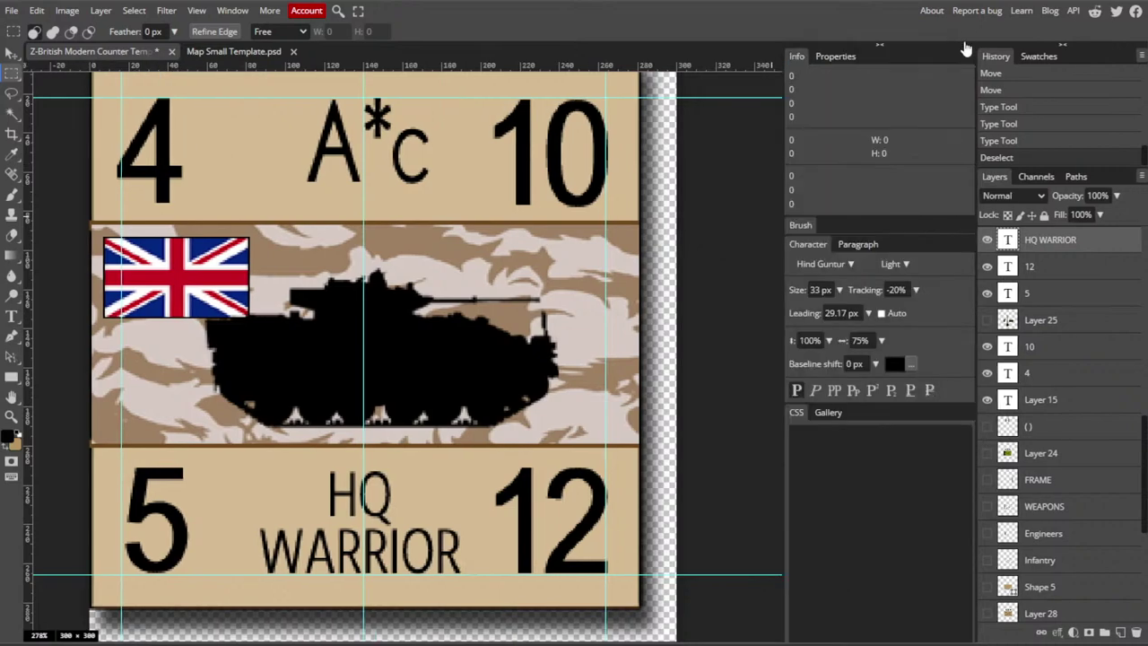
pyautogui.click(878, 44)
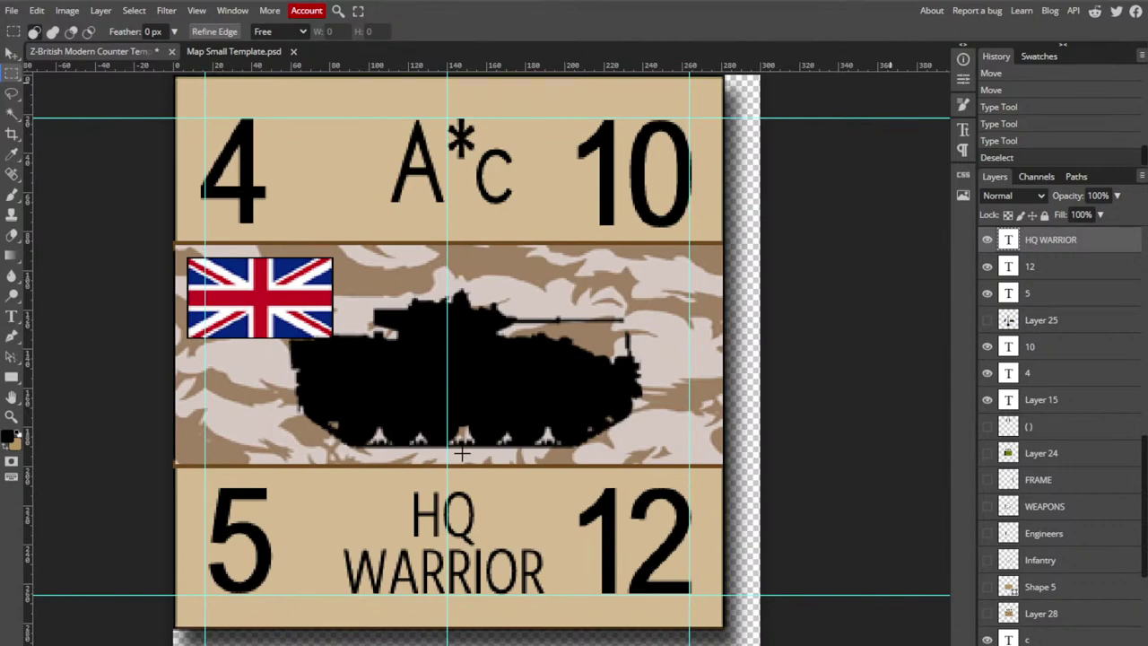
pyautogui.click(11, 53)
pyautogui.click(246, 536)
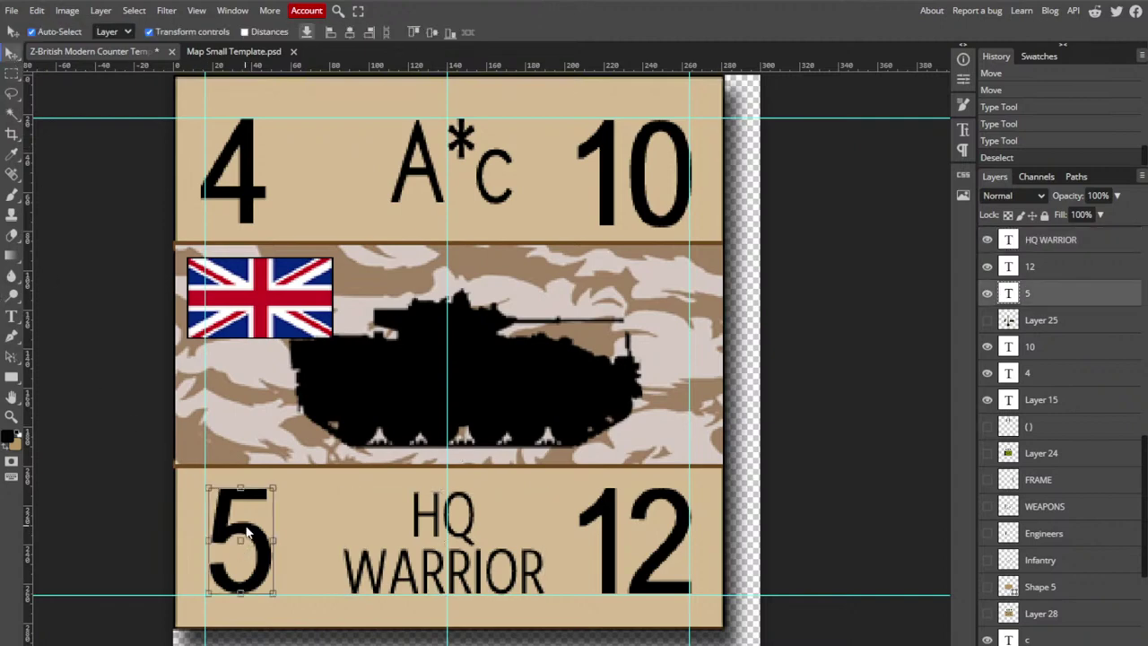
pyautogui.moveTo(242, 526); pyautogui.dragTo(243, 523)
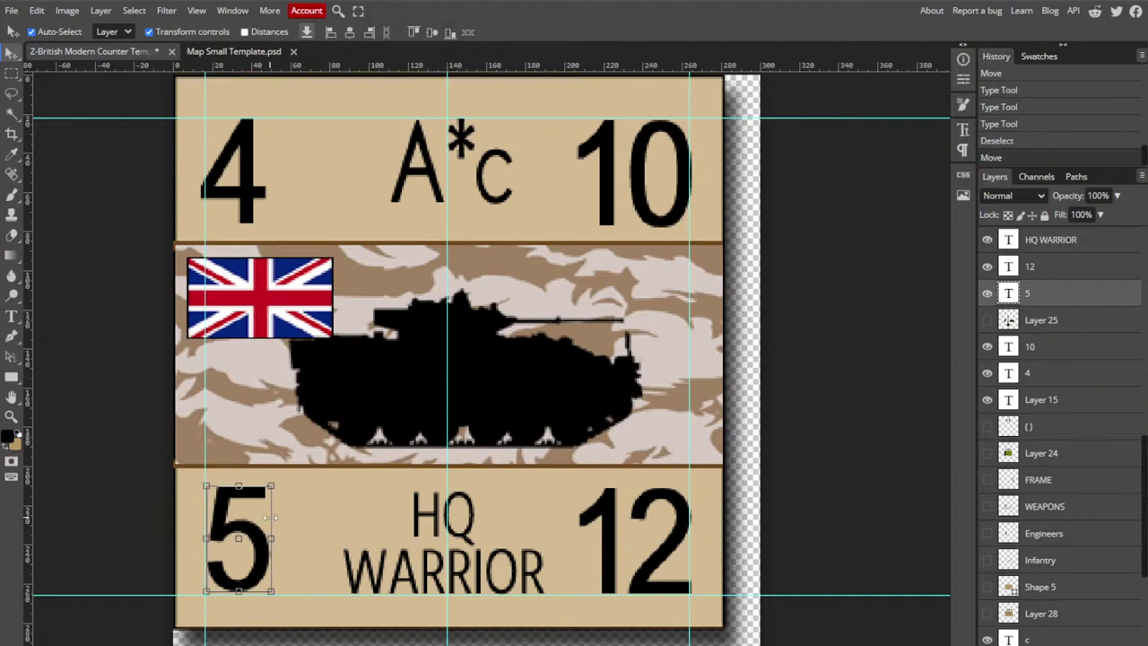
pyautogui.click(104, 483)
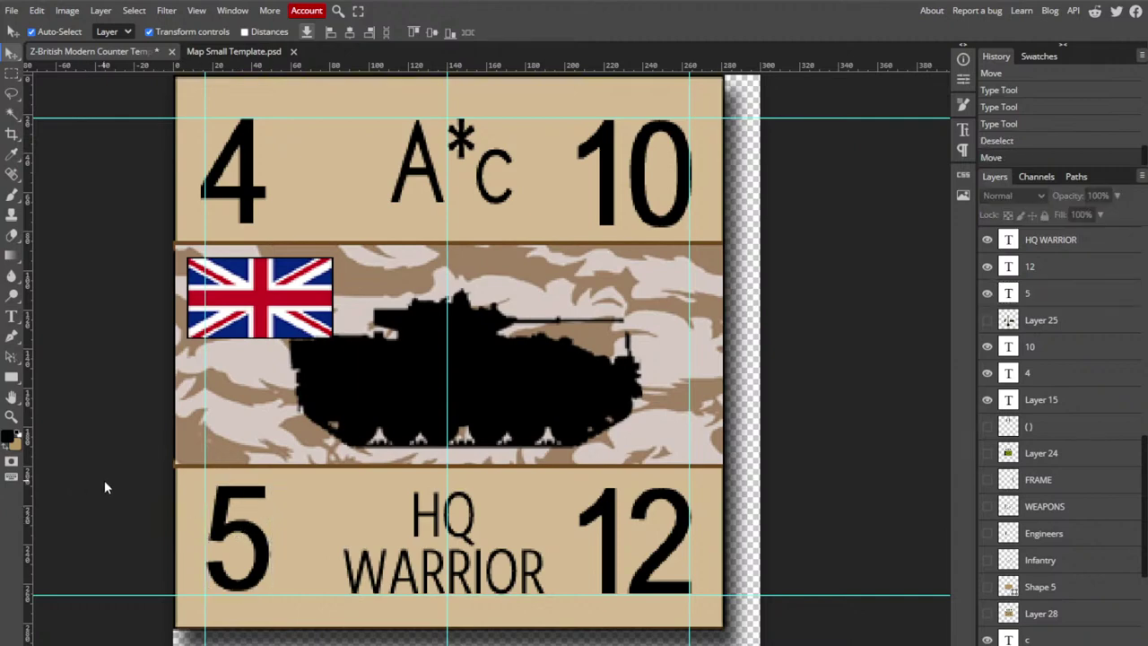
pyautogui.click(239, 490)
pyautogui.moveTo(239, 491); pyautogui.dragTo(239, 493)
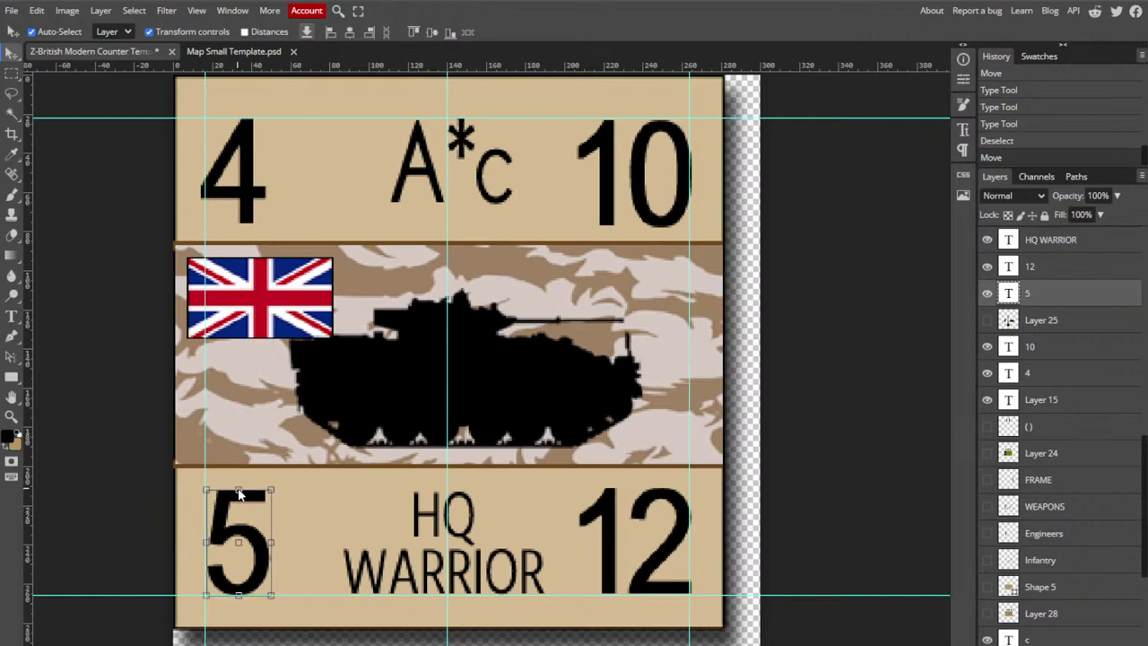
pyautogui.click(885, 377)
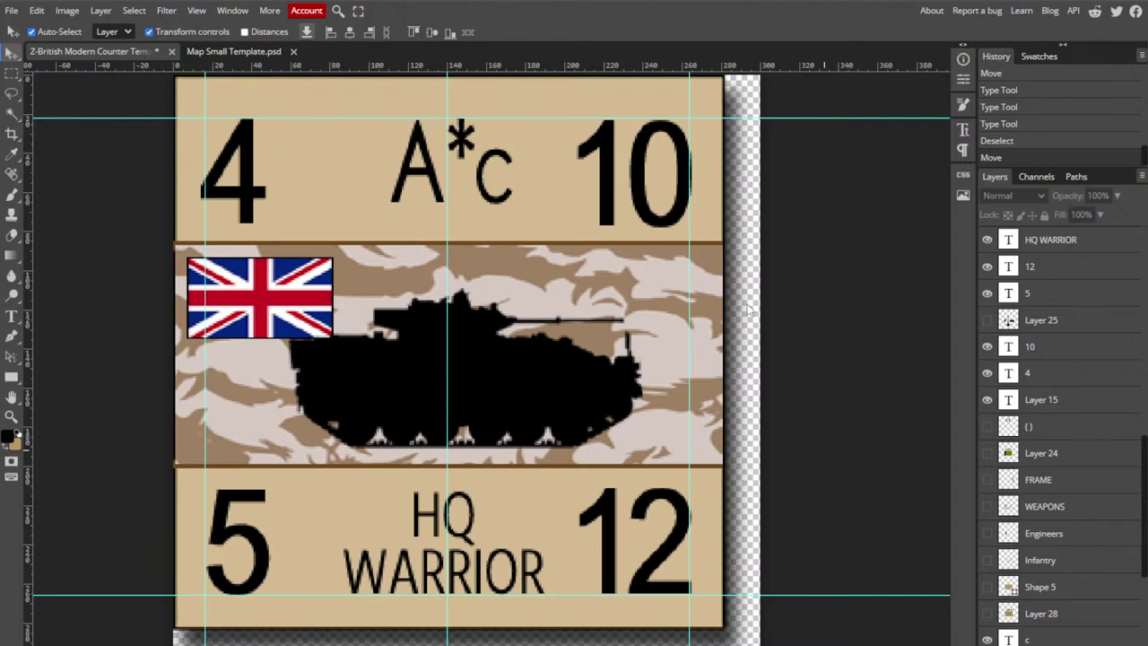
# - Hide the FV510 / MCV 80 Warrior silhouette, show FV101 Scorpion instead and centre it in the camouflage band on the middle guide
pyautogui.click(581, 364)
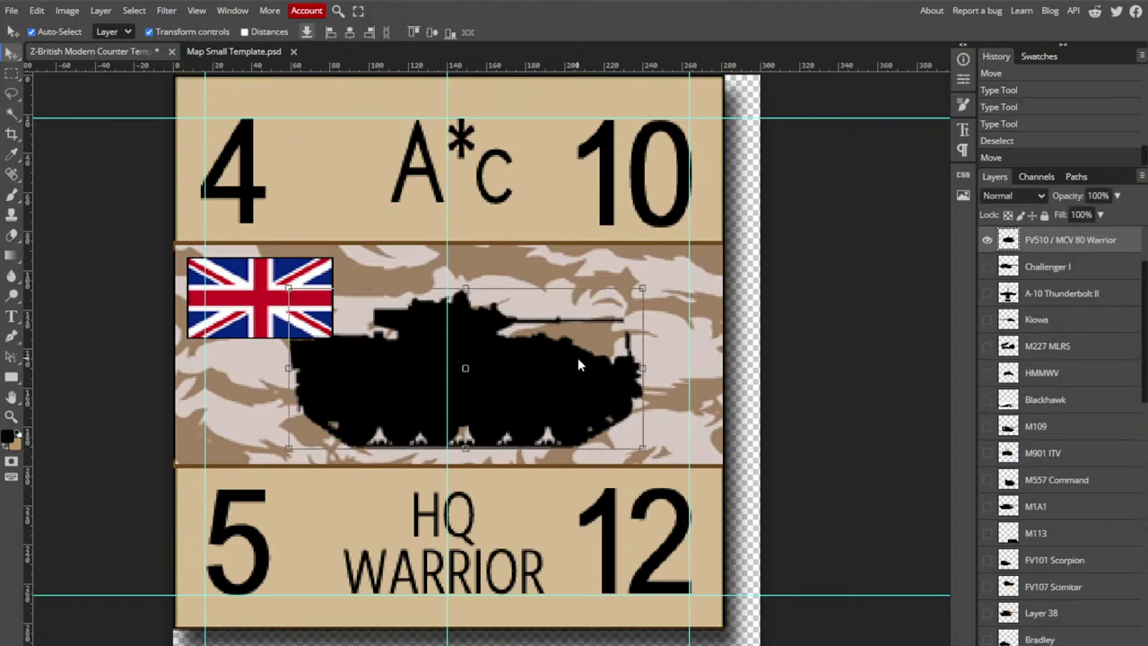
pyautogui.click(987, 241)
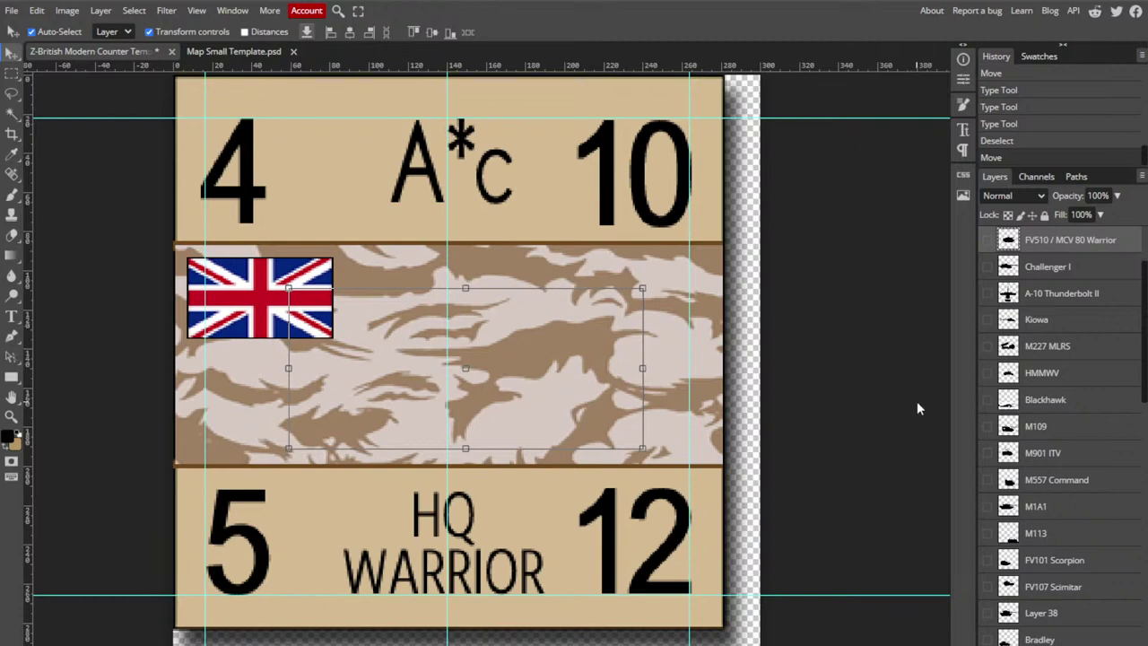
pyautogui.click(986, 560)
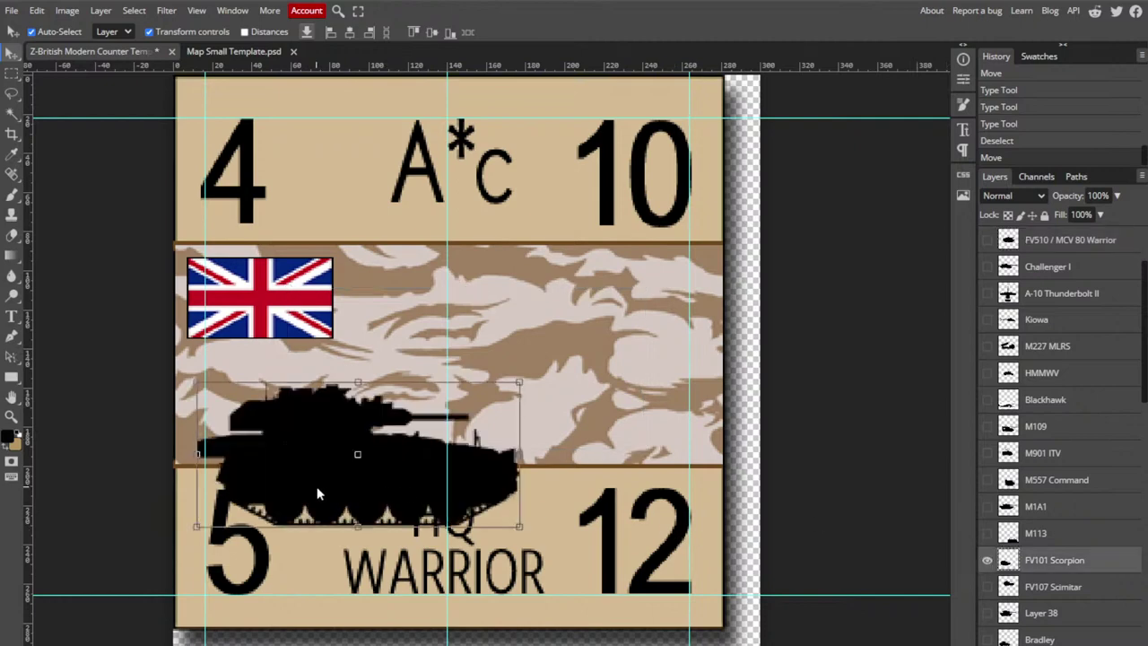
pyautogui.moveTo(317, 486); pyautogui.dragTo(407, 401)
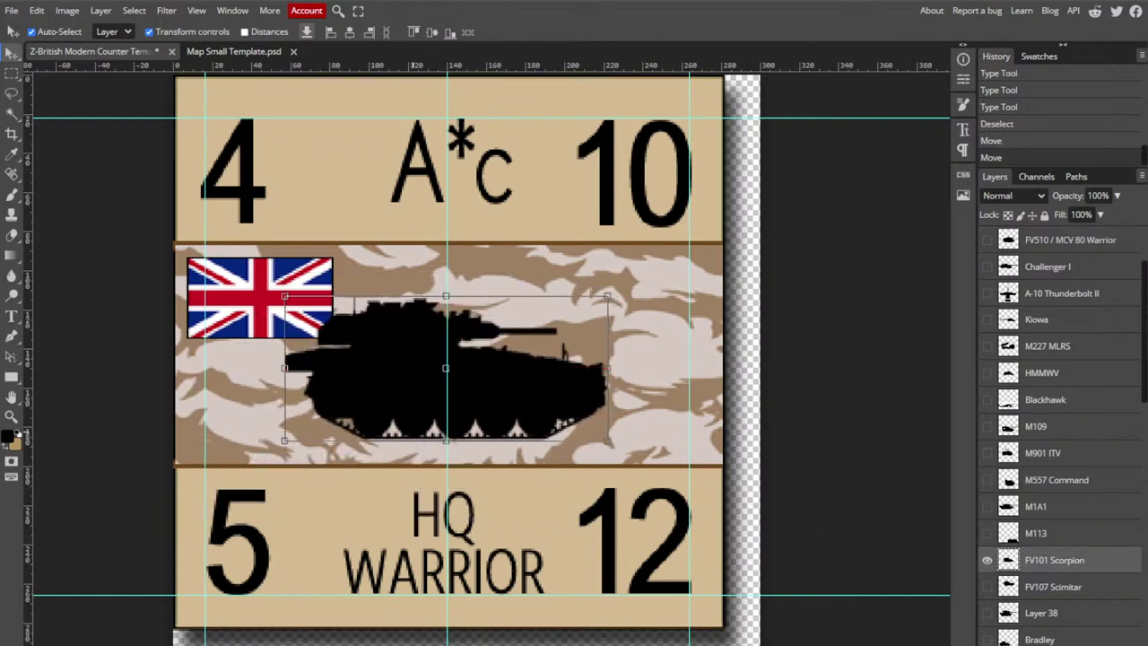
# - Replace the HQ WARRIOR name text with FV101 SCORPION in capitals on two lines
pyautogui.click(11, 316)
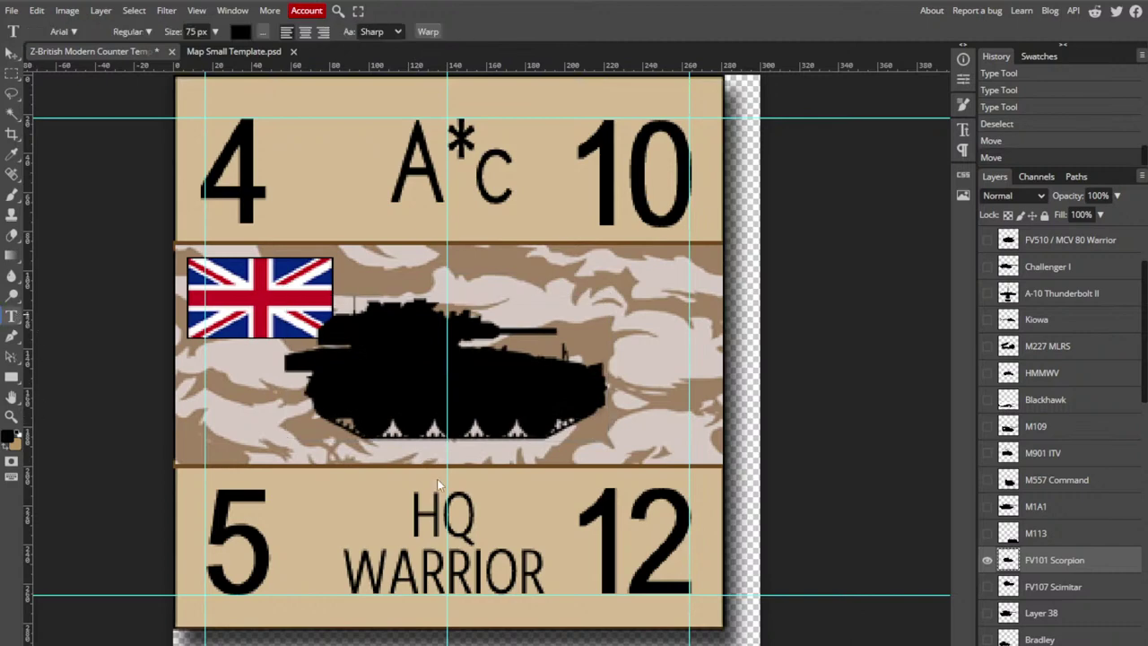
pyautogui.moveTo(439, 489); pyautogui.dragTo(574, 583)
pyautogui.write('F')
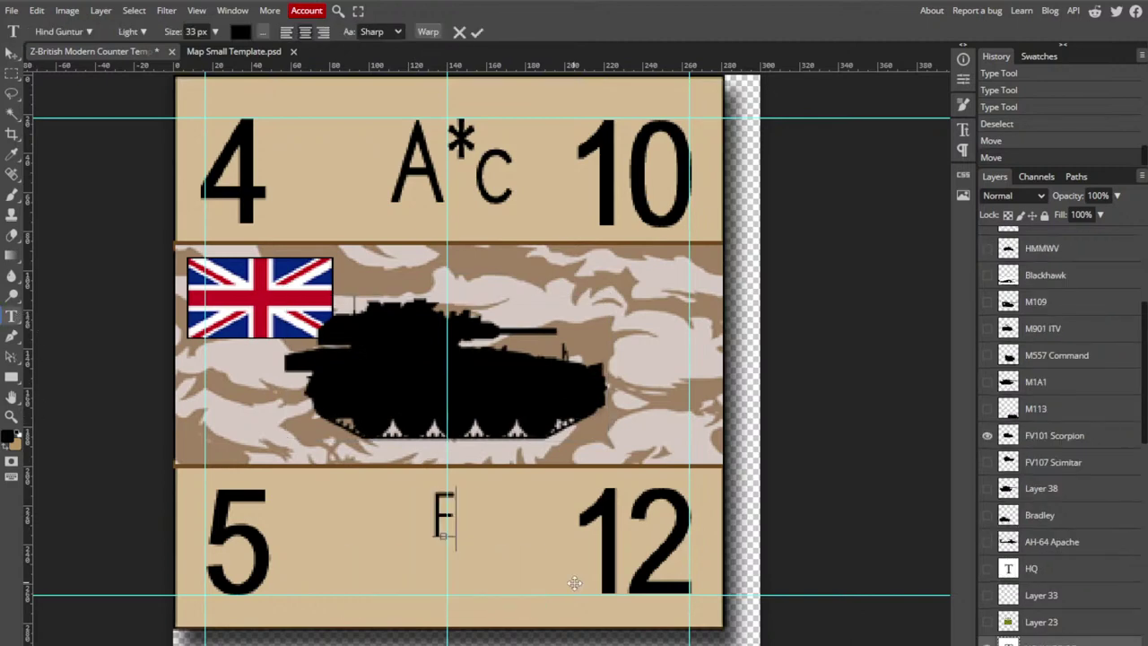
pyautogui.write('V101Scorp')
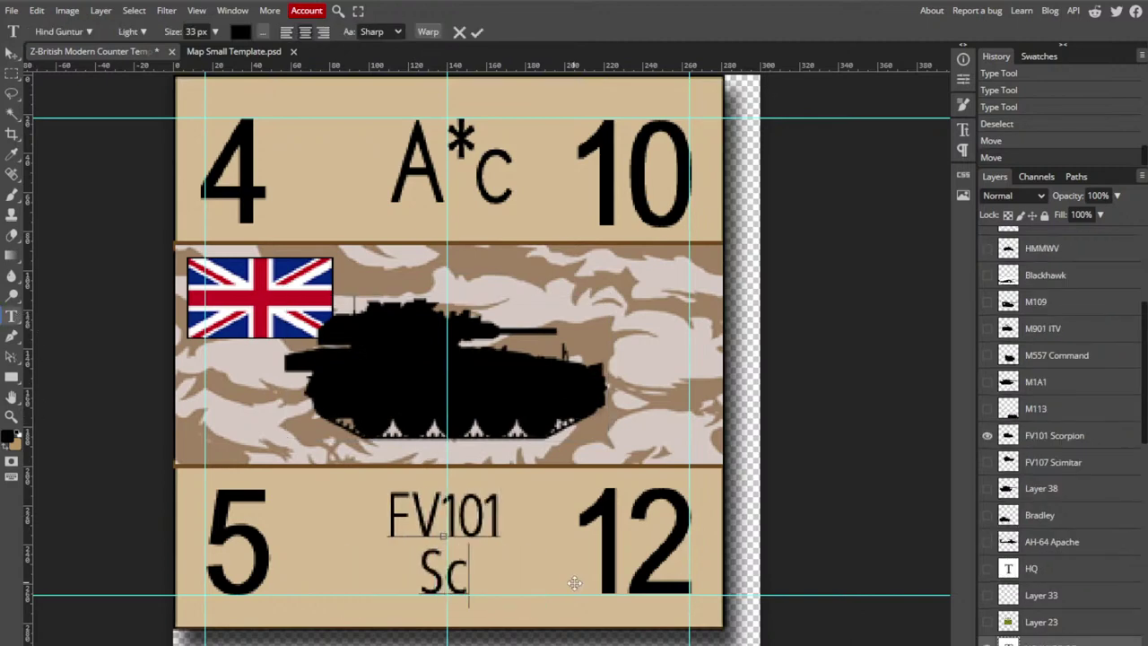
pyautogui.press('BackSpace')
pyautogui.press('BackSpace')
pyautogui.press('BackSpace')
pyautogui.press('BackSpace')
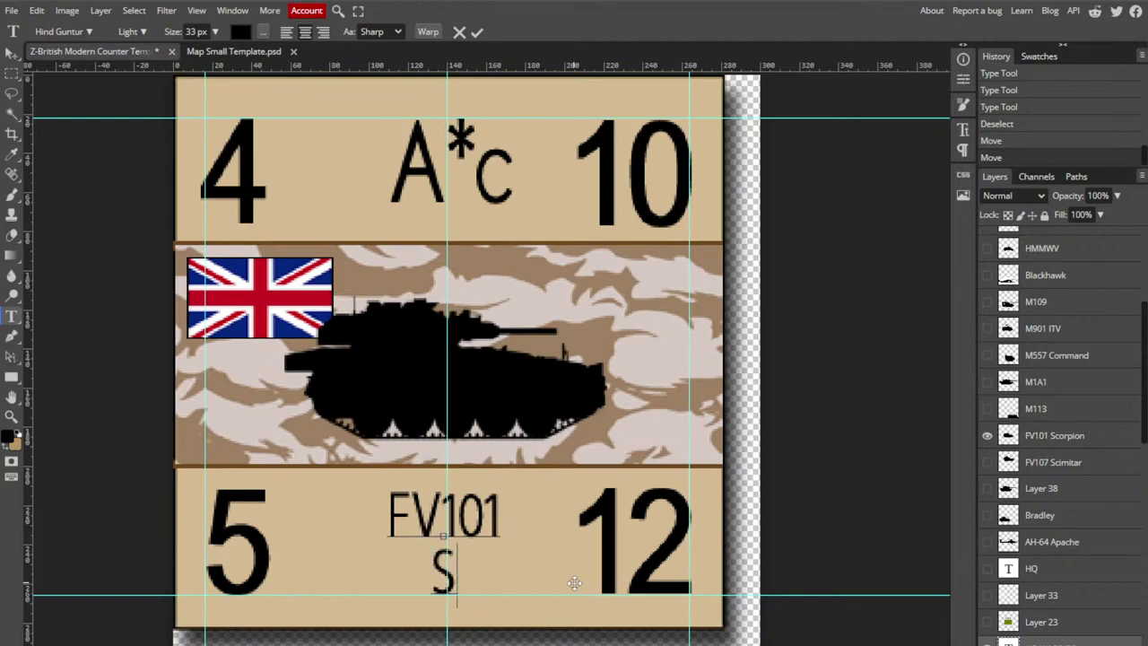
pyautogui.write('COPRT')
pyautogui.press('BackSpace')
pyautogui.press('BackSpace')
pyautogui.press('BackSpace')
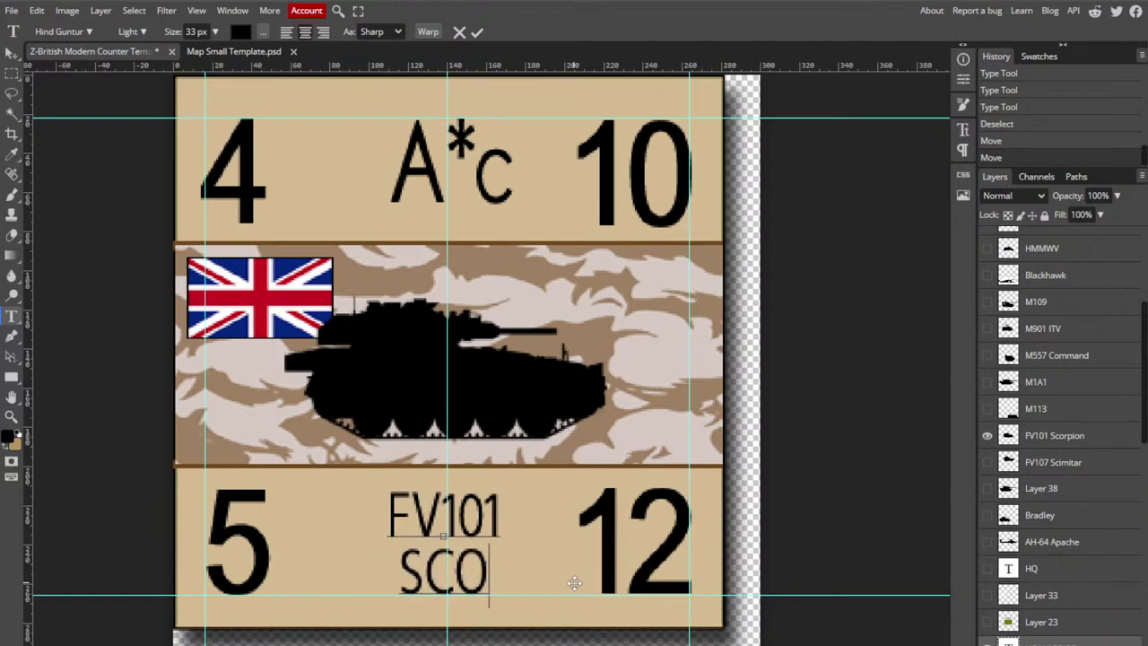
pyautogui.write('RPION')
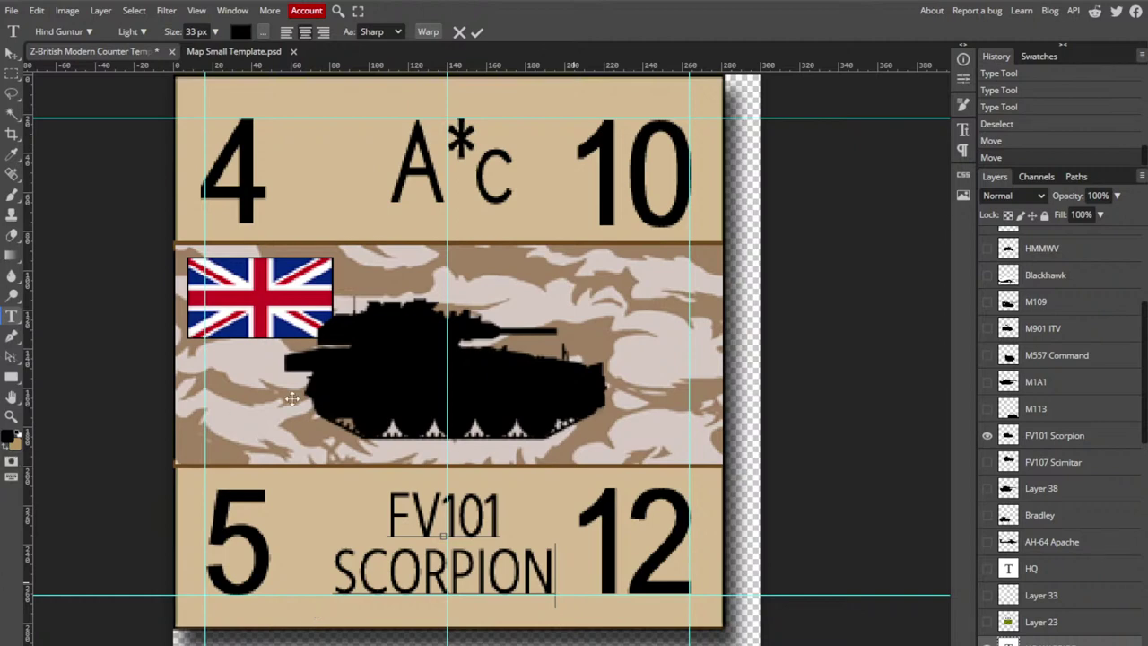
pyautogui.click(155, 231)
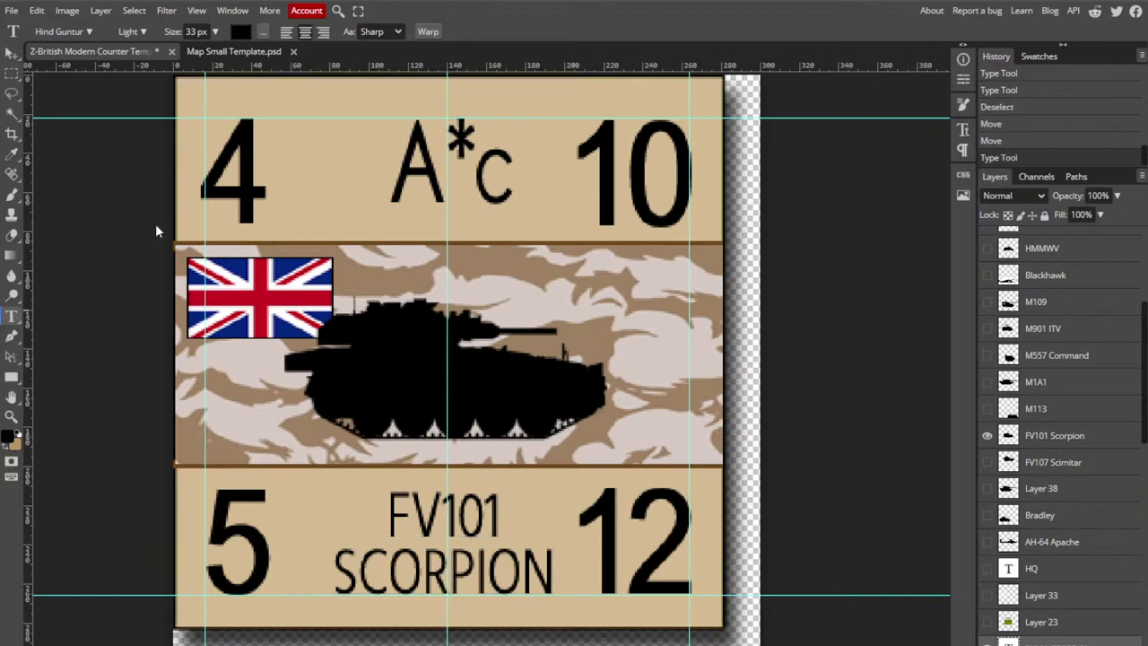
# - Replace the counter's upper-left 4 with 12 and tighten its tracking to -100%
pyautogui.doubleClick(218, 193)
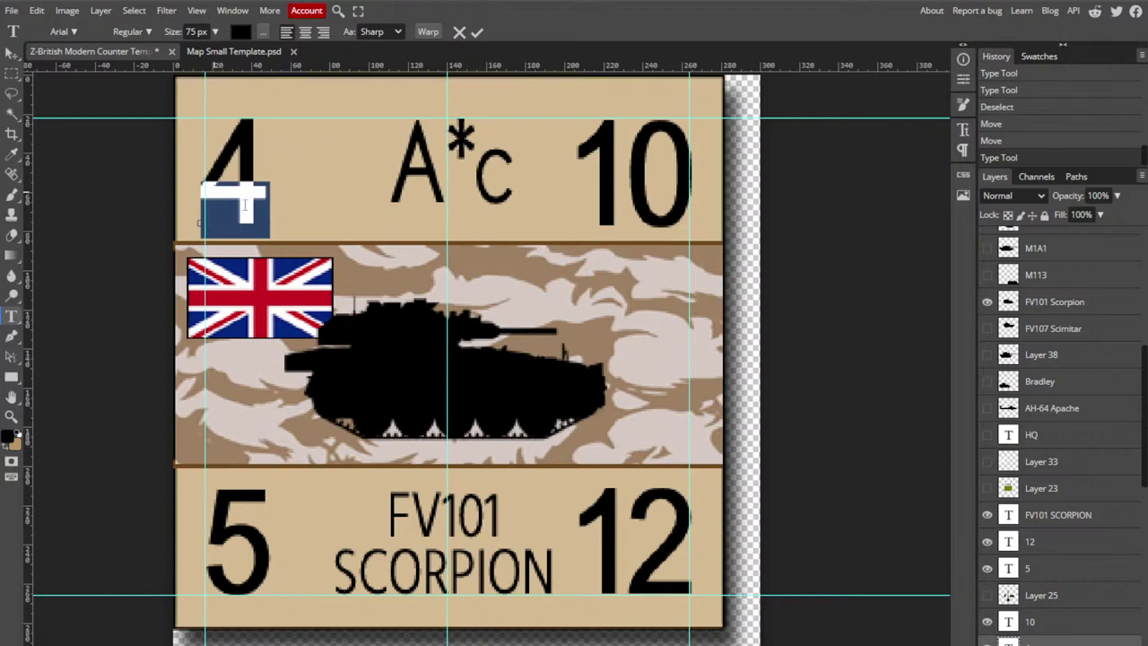
pyautogui.write('12')
pyautogui.hotkey('ctrl', 'a')
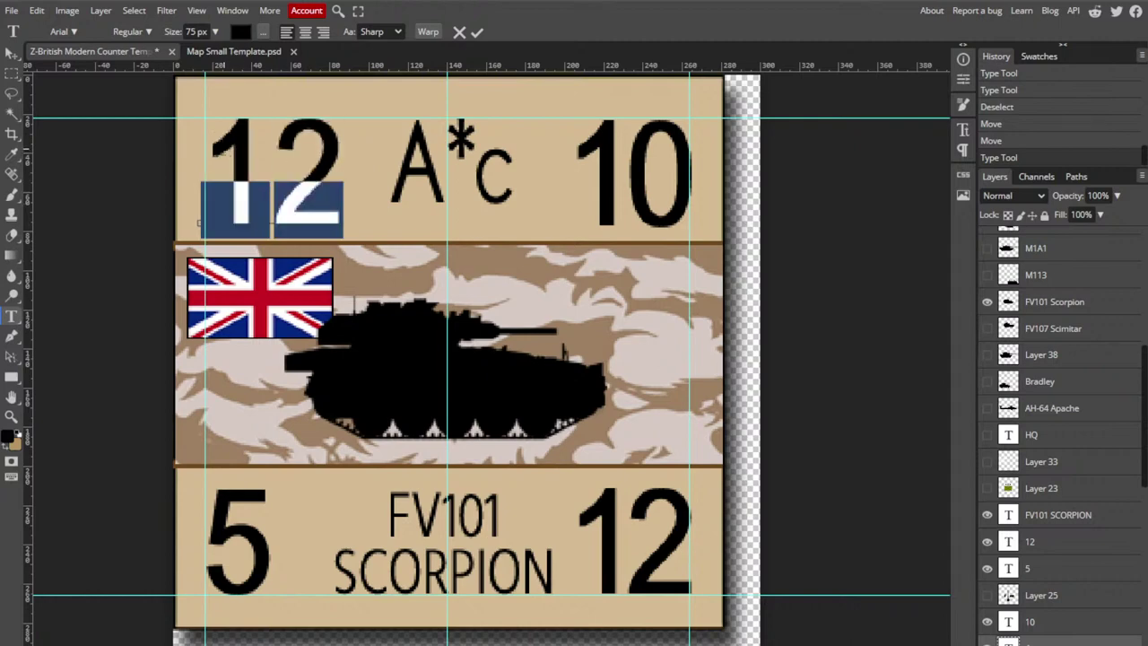
pyautogui.click(964, 135)
pyautogui.click(904, 107)
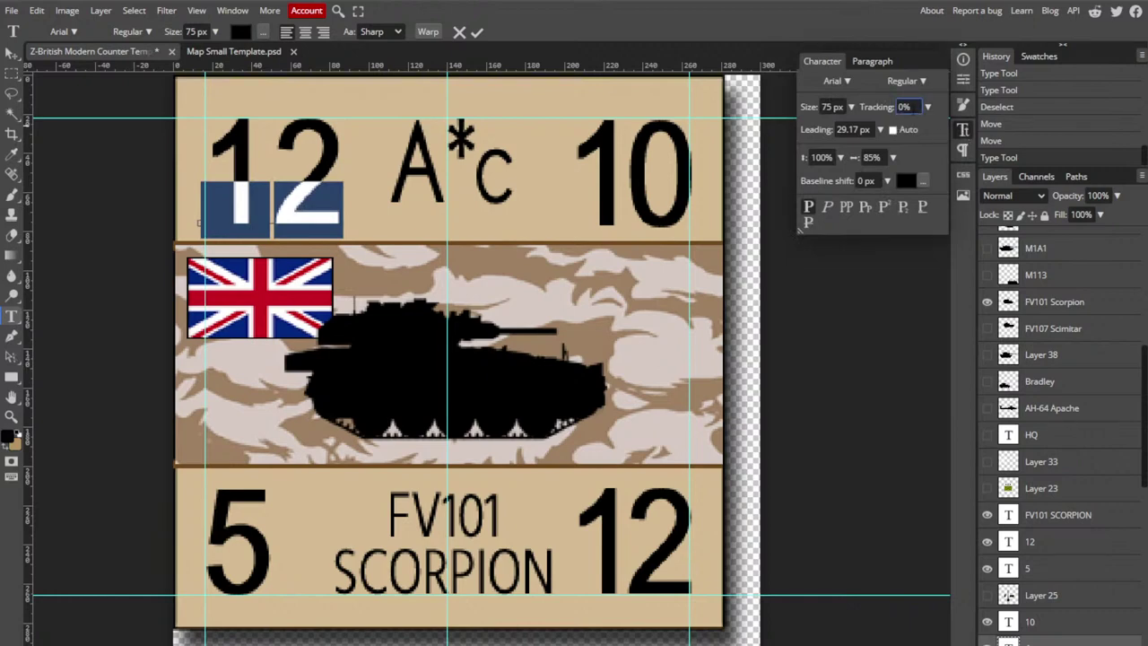
pyautogui.write('-80')
pyautogui.press('Return')
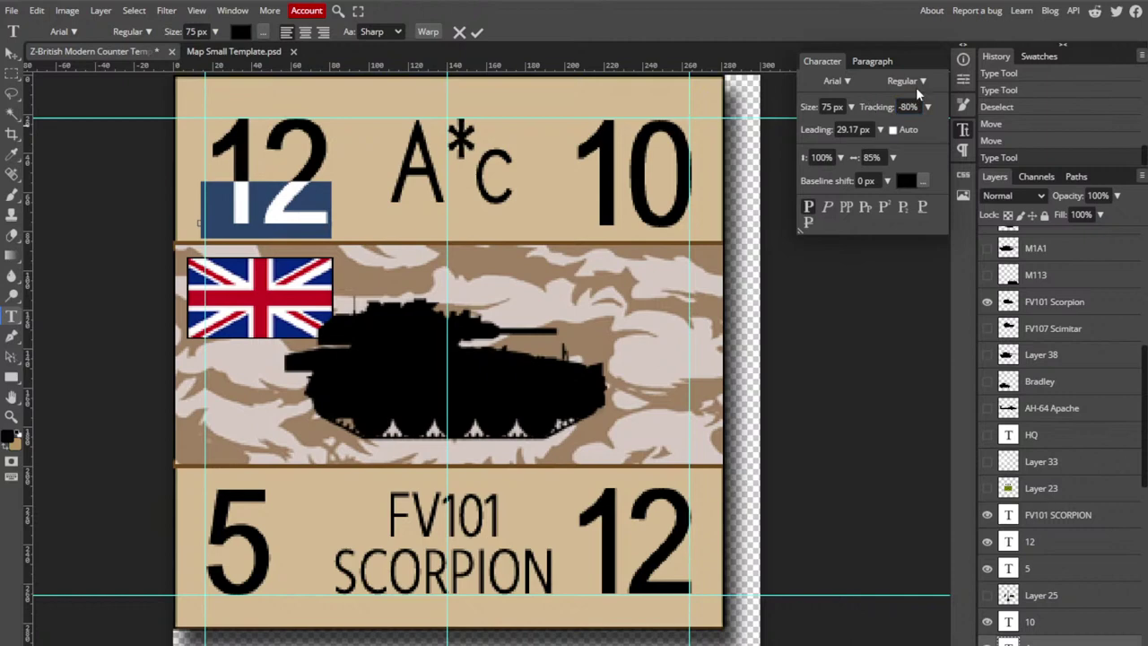
pyautogui.press('Down')
pyautogui.press('Down')
pyautogui.press('Down')
pyautogui.press('Down')
pyautogui.press('Down')
pyautogui.press('Down')
pyautogui.press('Down')
pyautogui.press('Down')
pyautogui.press('Down')
pyautogui.press('Down')
pyautogui.press('Down')
pyautogui.press('Down')
pyautogui.press('Down')
pyautogui.press('Down')
pyautogui.press('Down')
pyautogui.press('Down')
pyautogui.press('Down')
pyautogui.press('Down')
pyautogui.press('Down')
pyautogui.press('Down')
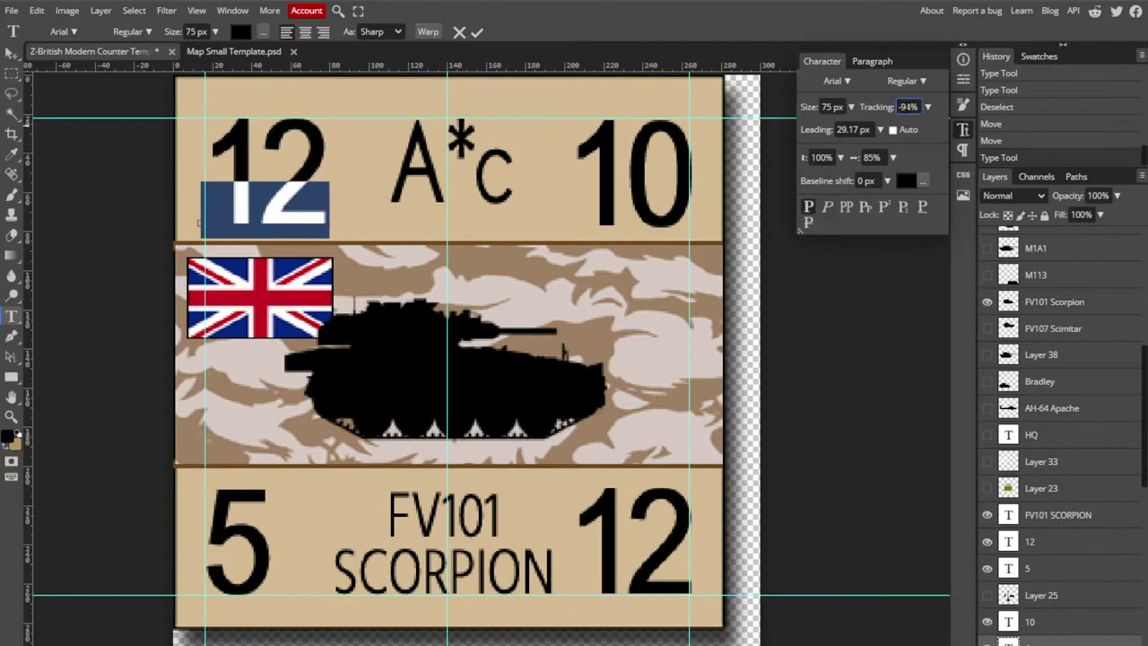
# - Shift the upper-left 12 sideways so its edge lines up with the left vertical guide
pyautogui.click(260, 166)
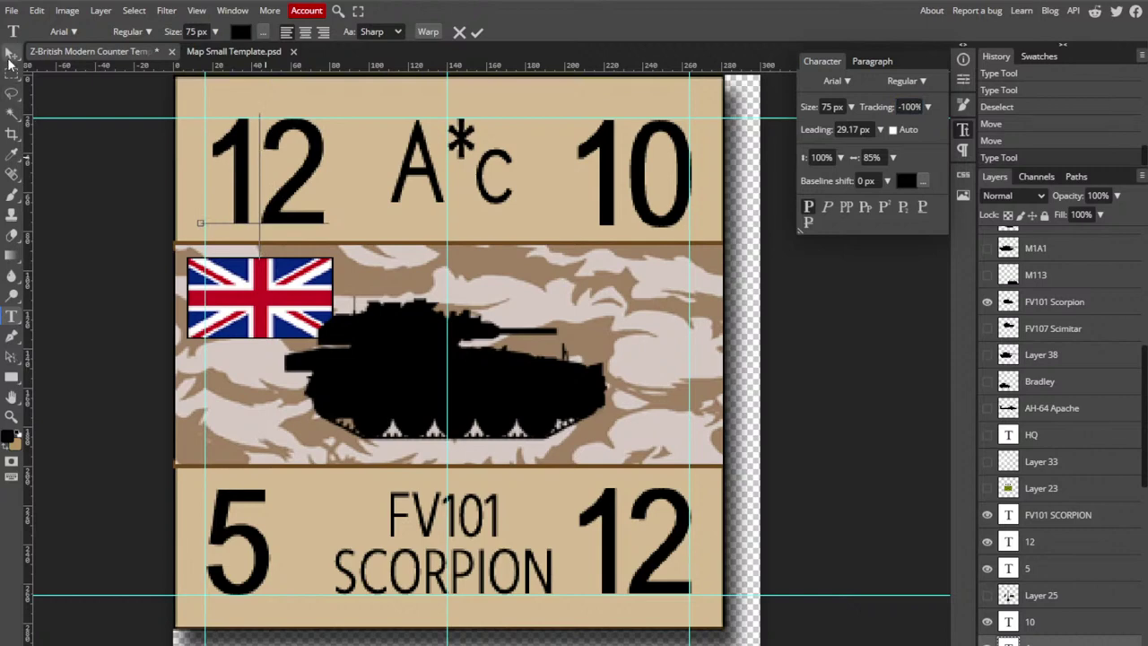
pyautogui.click(12, 54)
pyautogui.moveTo(231, 143); pyautogui.dragTo(227, 144)
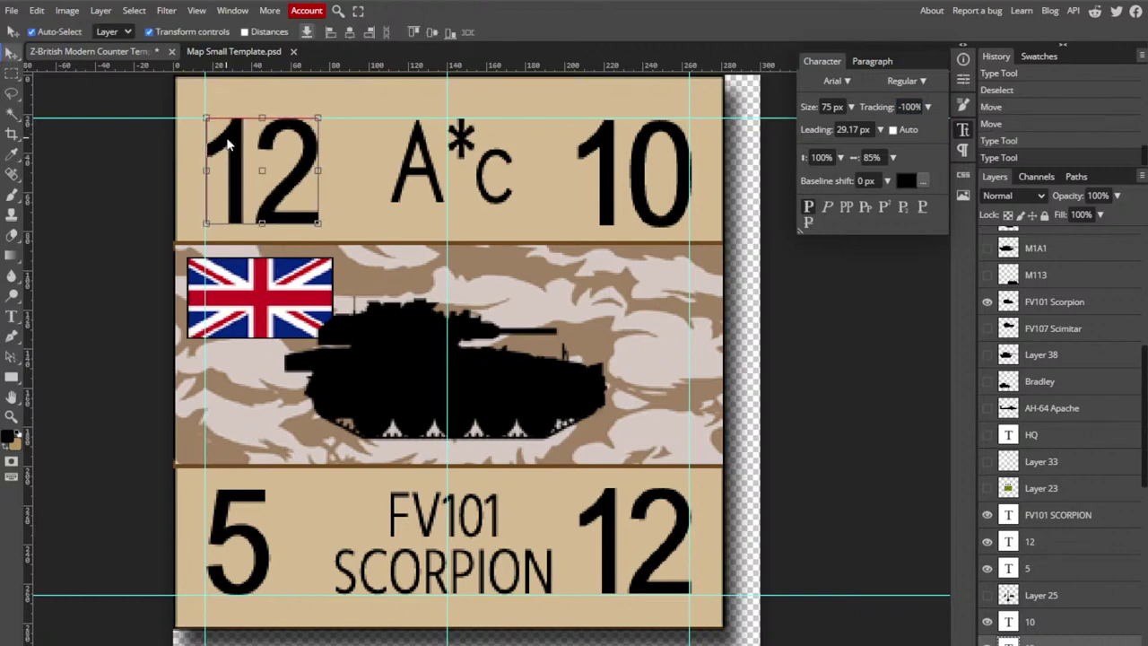
pyautogui.click(69, 193)
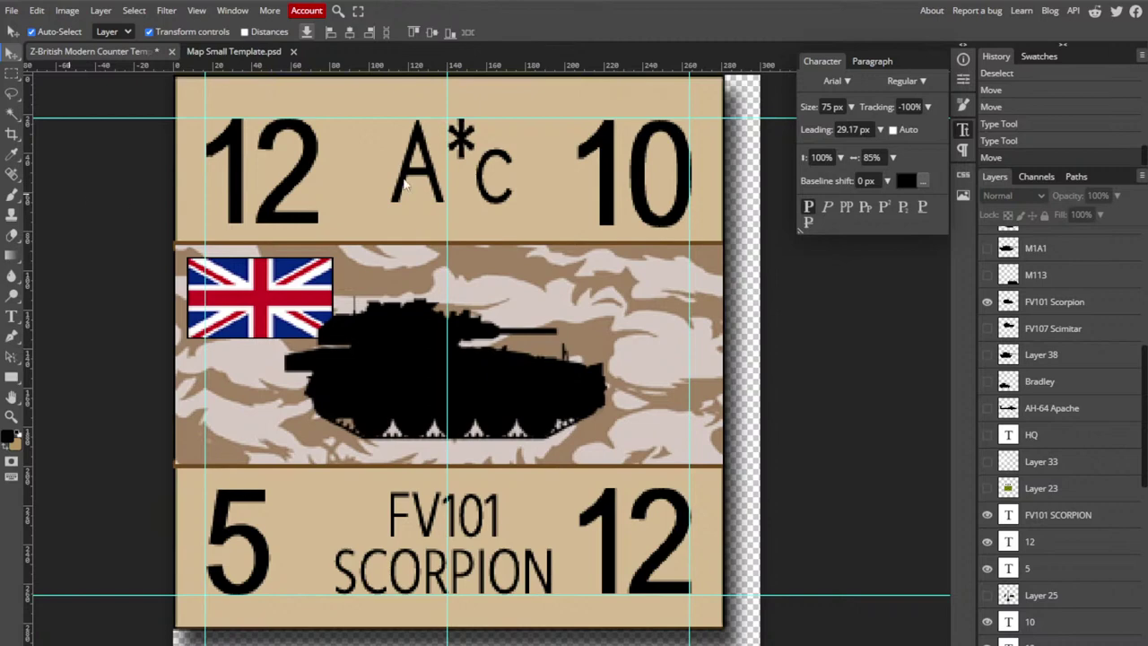
# - Reduce the A*c weapon code to a plain A by removing the asterisk and hiding the c, and centre it on the middle guide
pyautogui.click(12, 316)
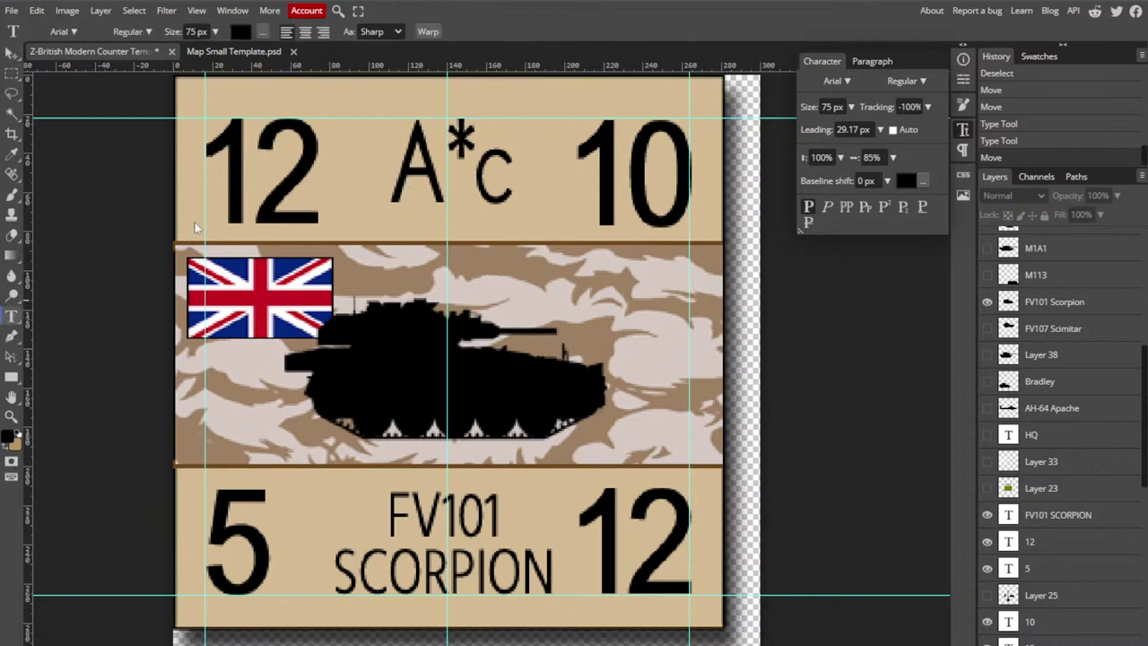
pyautogui.click(472, 143)
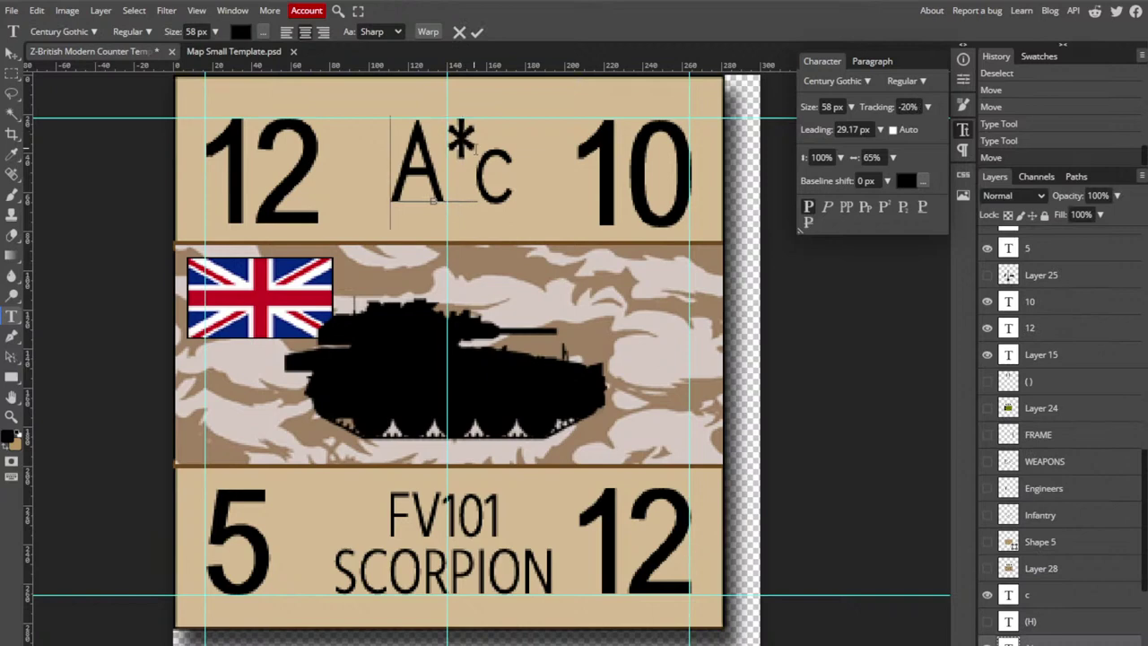
pyautogui.press('BackSpace')
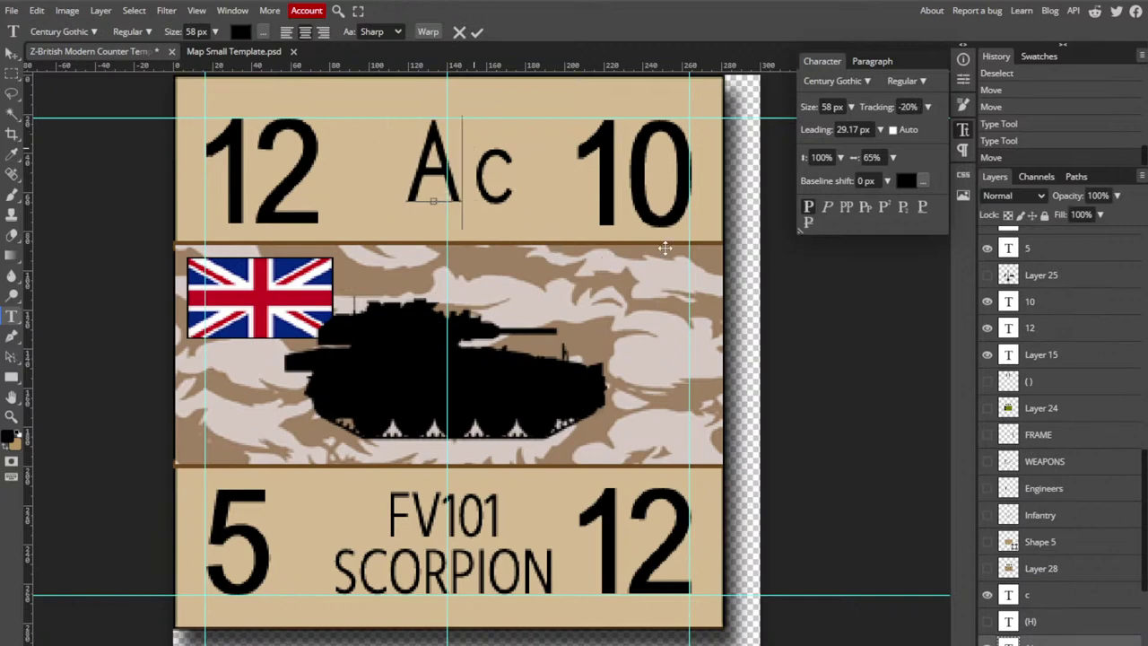
pyautogui.click(987, 595)
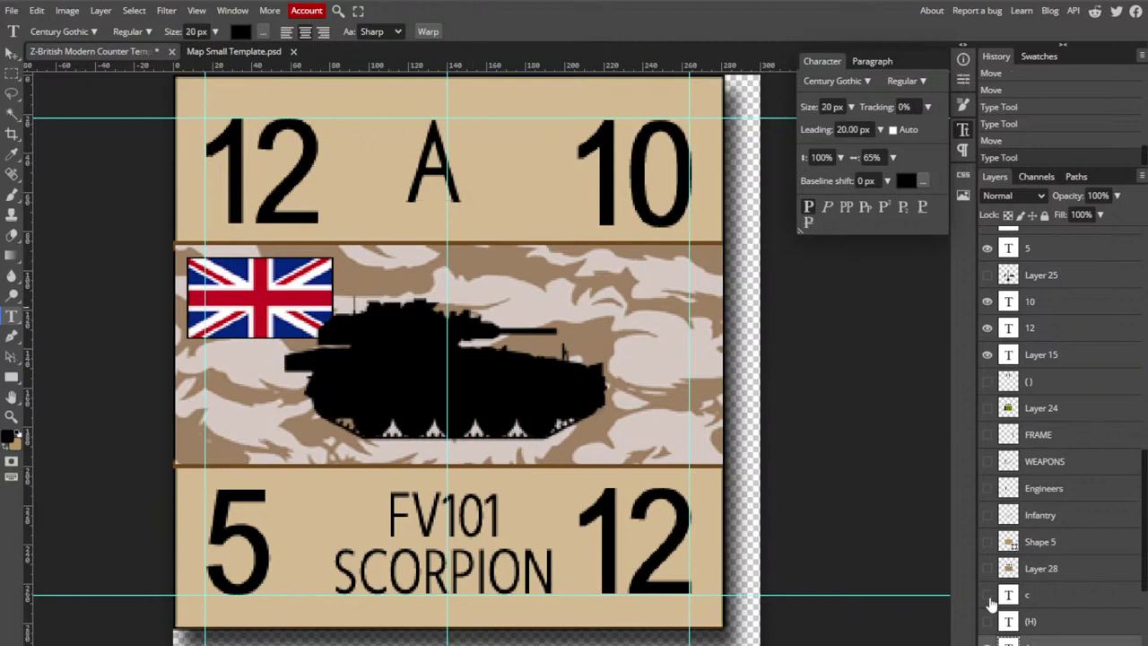
pyautogui.click(13, 54)
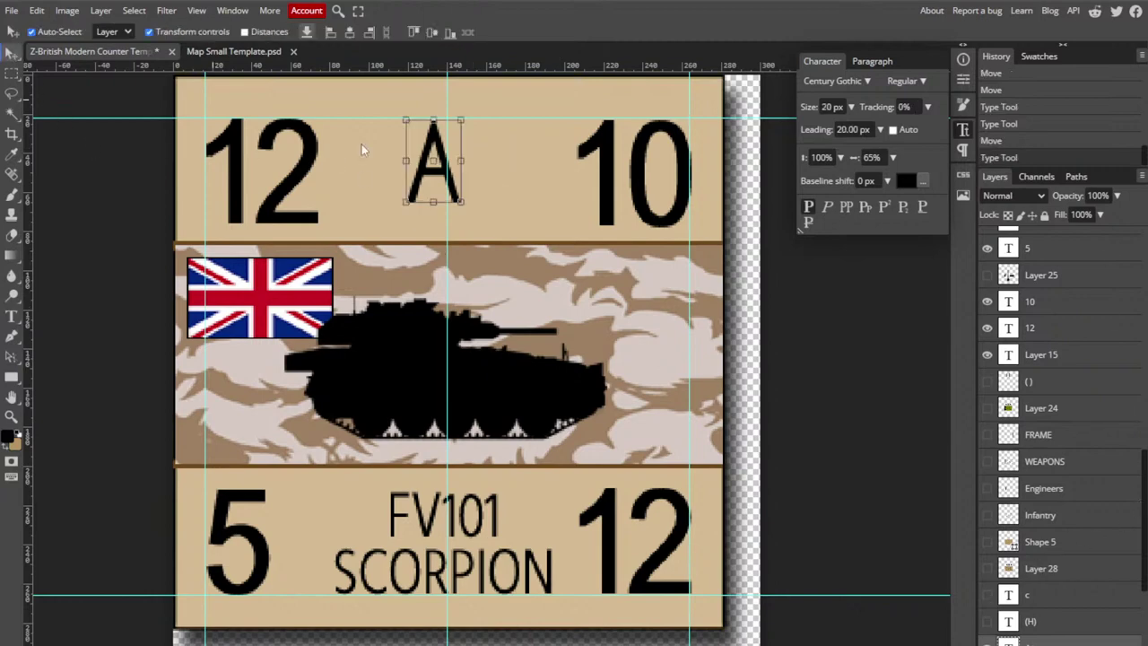
pyautogui.moveTo(429, 176); pyautogui.dragTo(437, 180)
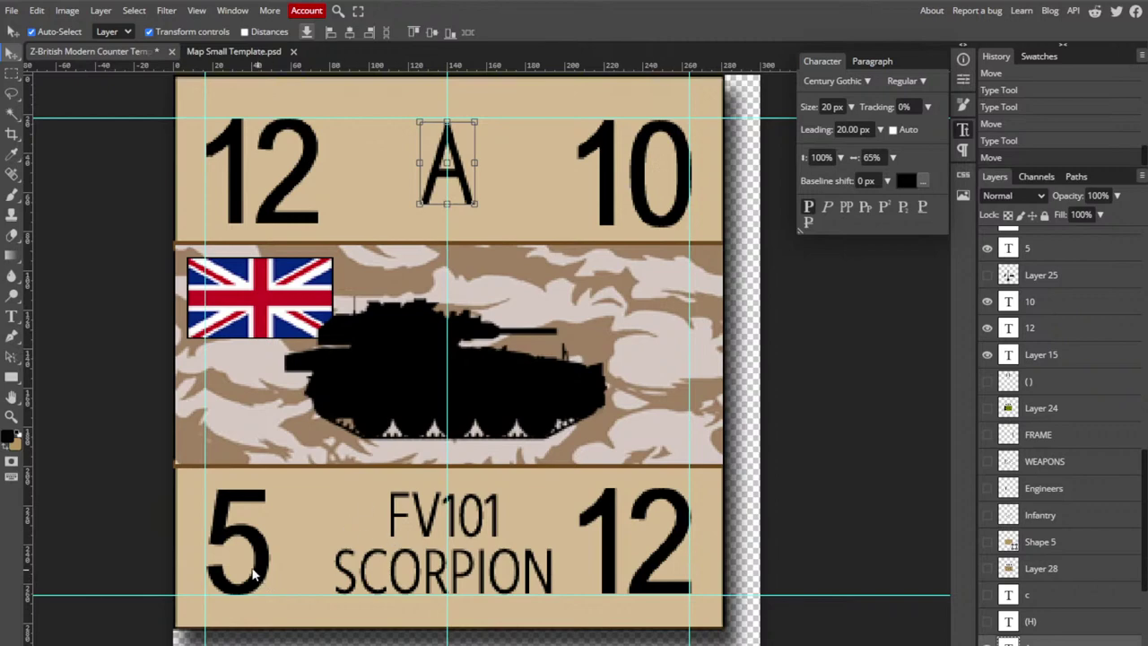
# - Change the counter's lower-left 5 to 4 and its lower-right 12 to 14
pyautogui.click(11, 316)
pyautogui.doubleClick(233, 543)
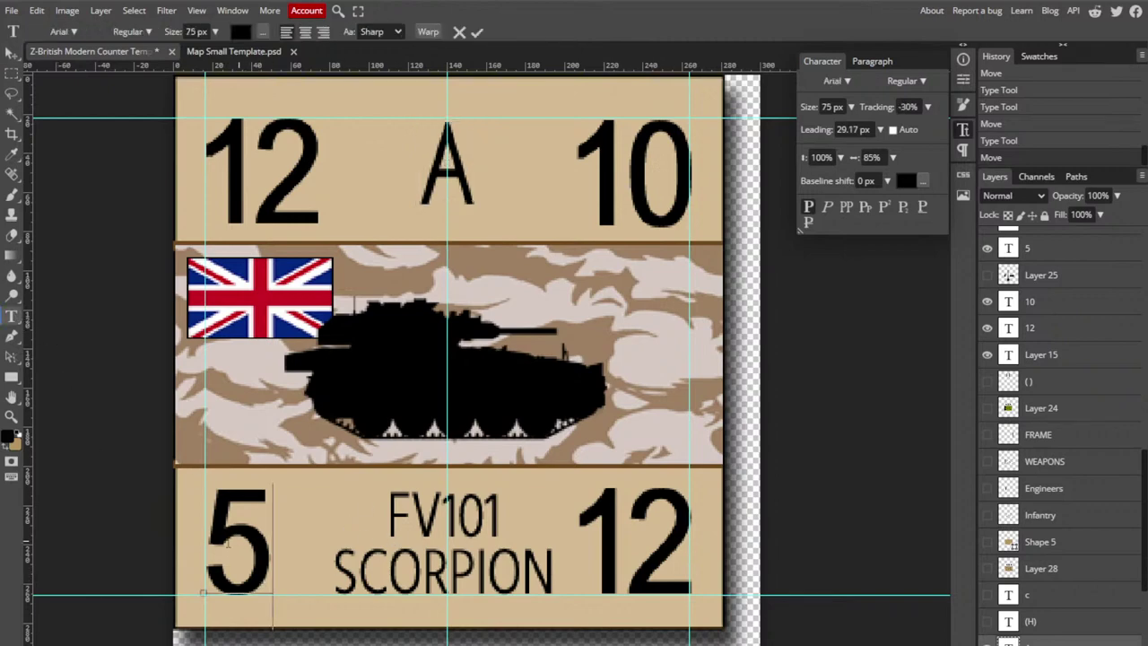
pyautogui.write('4')
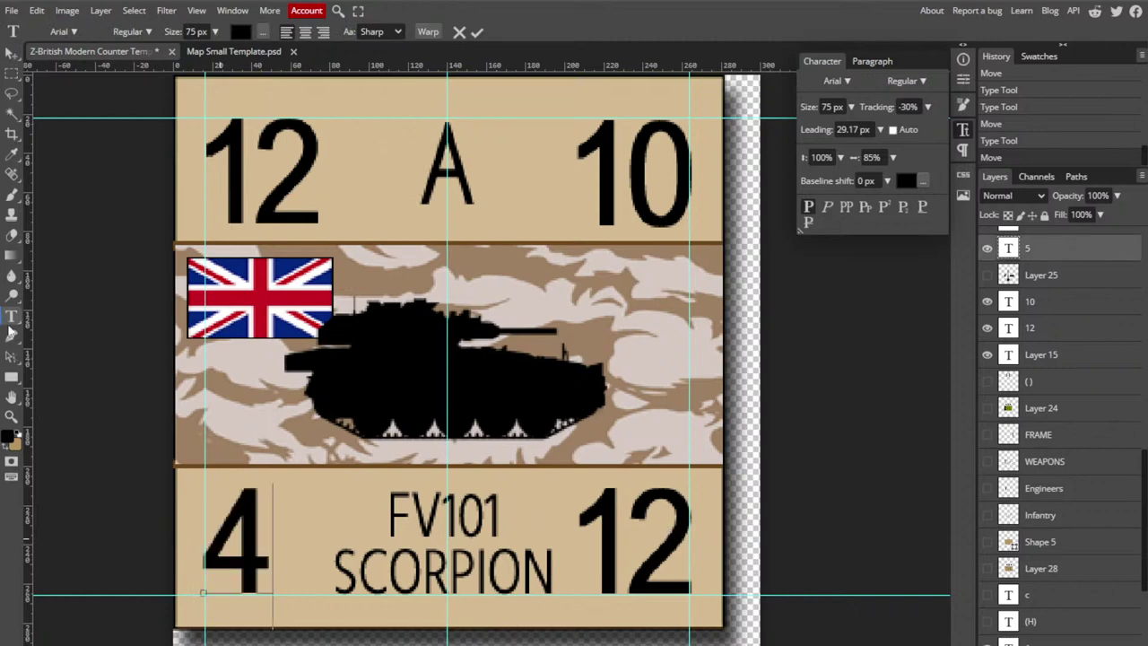
pyautogui.click(628, 534)
pyautogui.moveTo(628, 533); pyautogui.dragTo(691, 526)
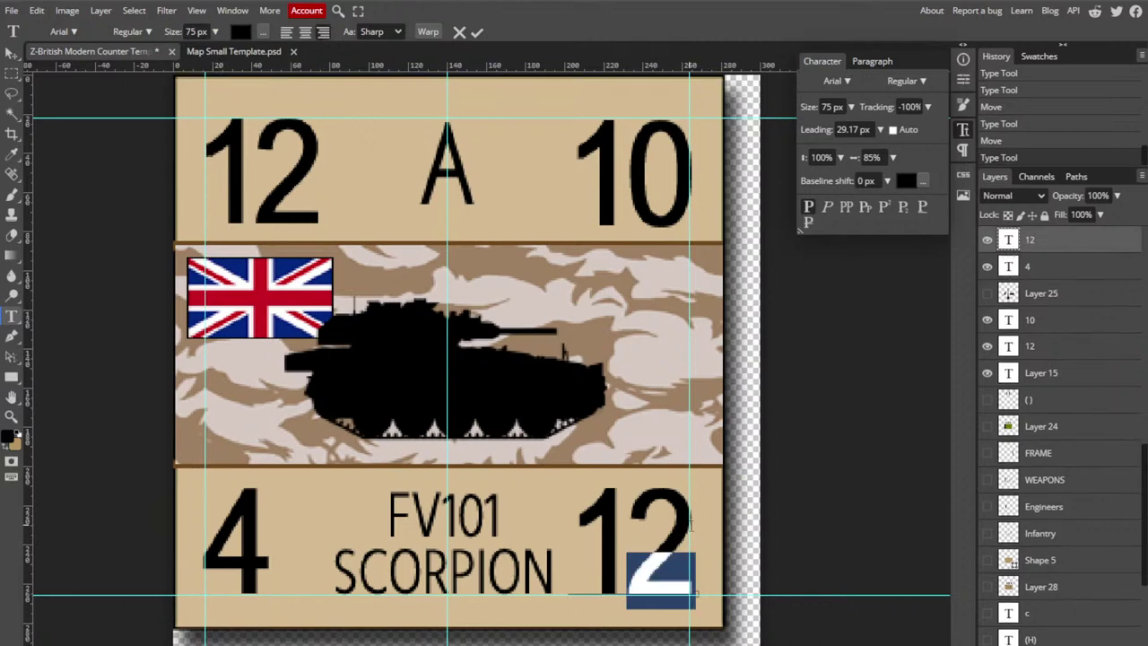
pyautogui.write('4')
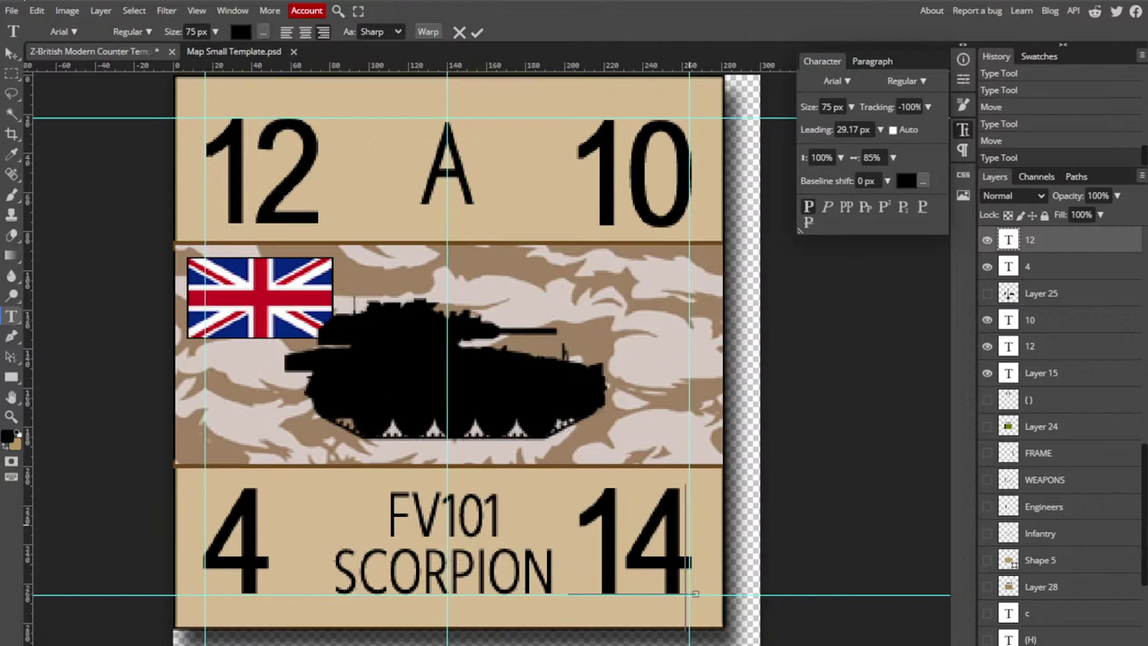
# - Export the counter as a PNG named UK FV101 Scorpion, adapting the existing UK Warrior file name
pyautogui.click(12, 11)
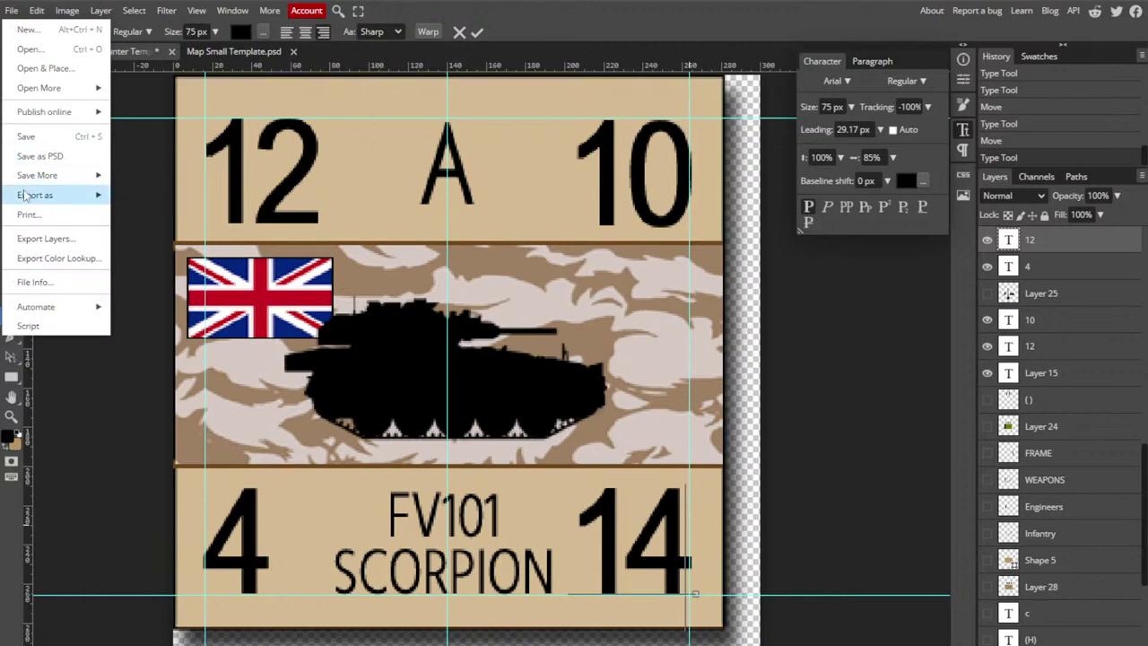
pyautogui.moveTo(27, 194)
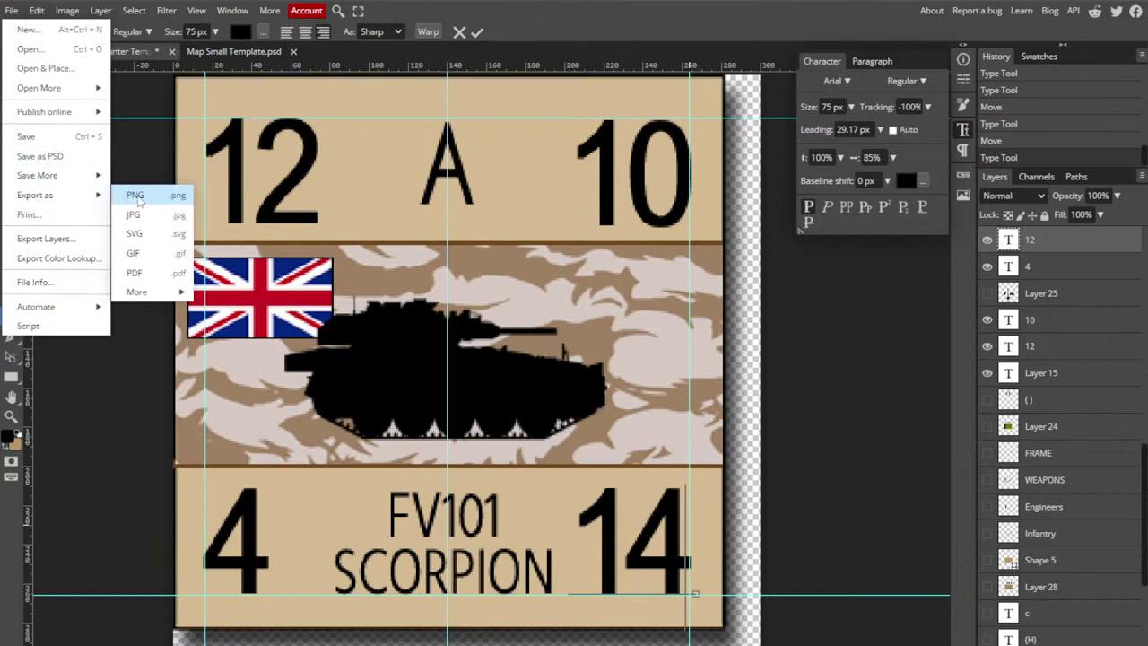
pyautogui.click(136, 195)
pyautogui.click(503, 311)
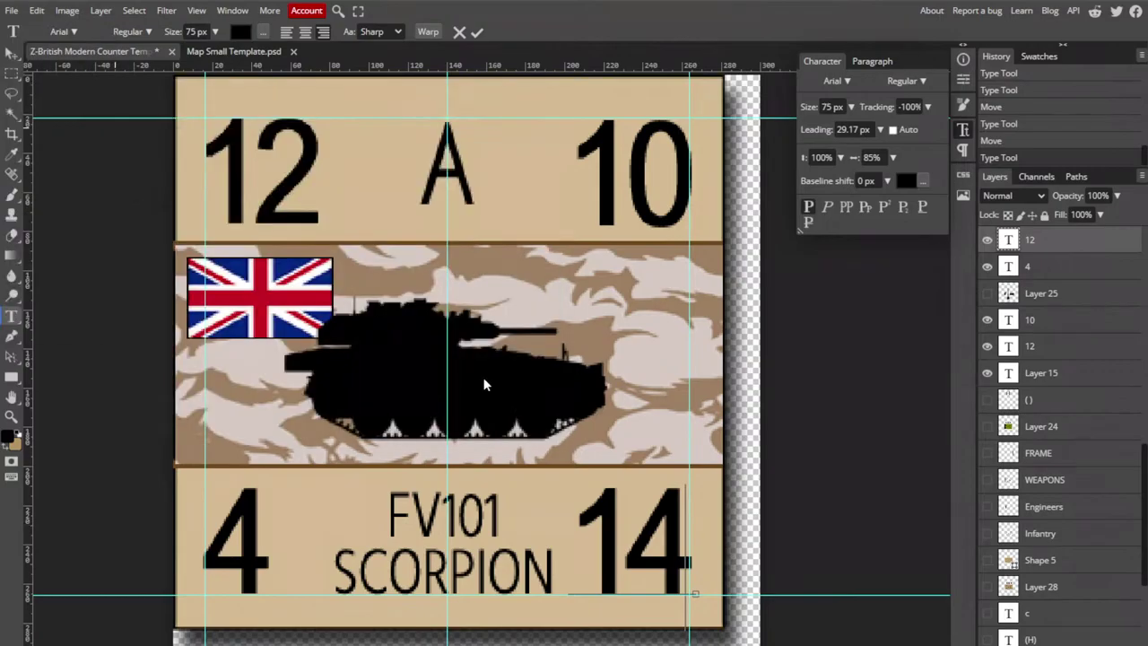
pyautogui.click(385, 71)
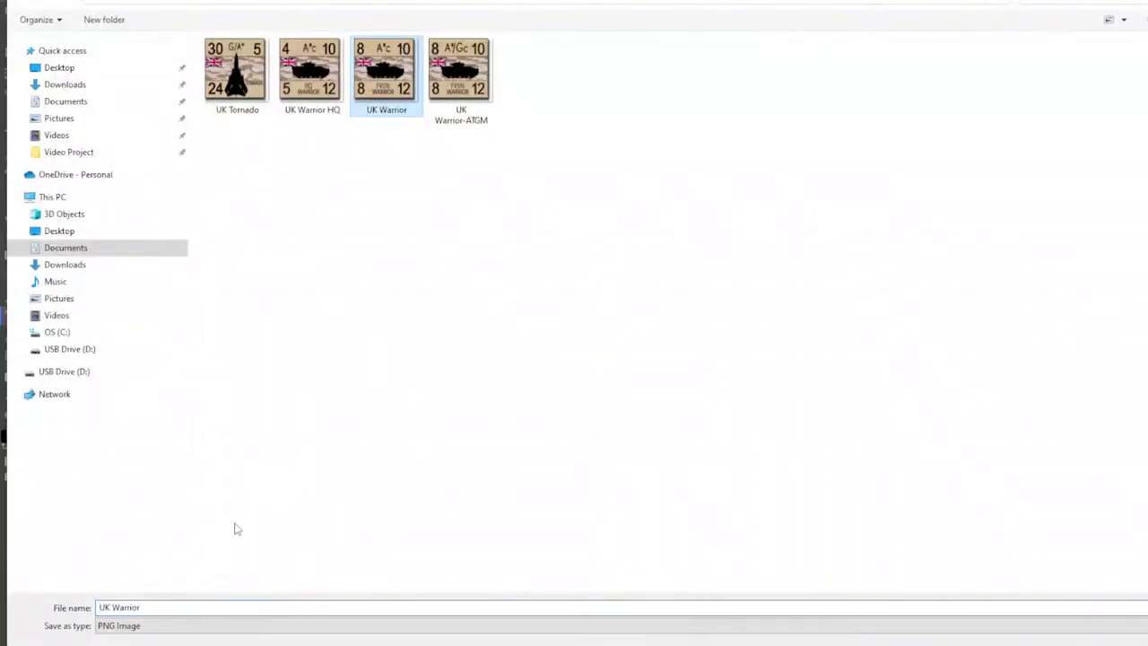
pyautogui.click(149, 607)
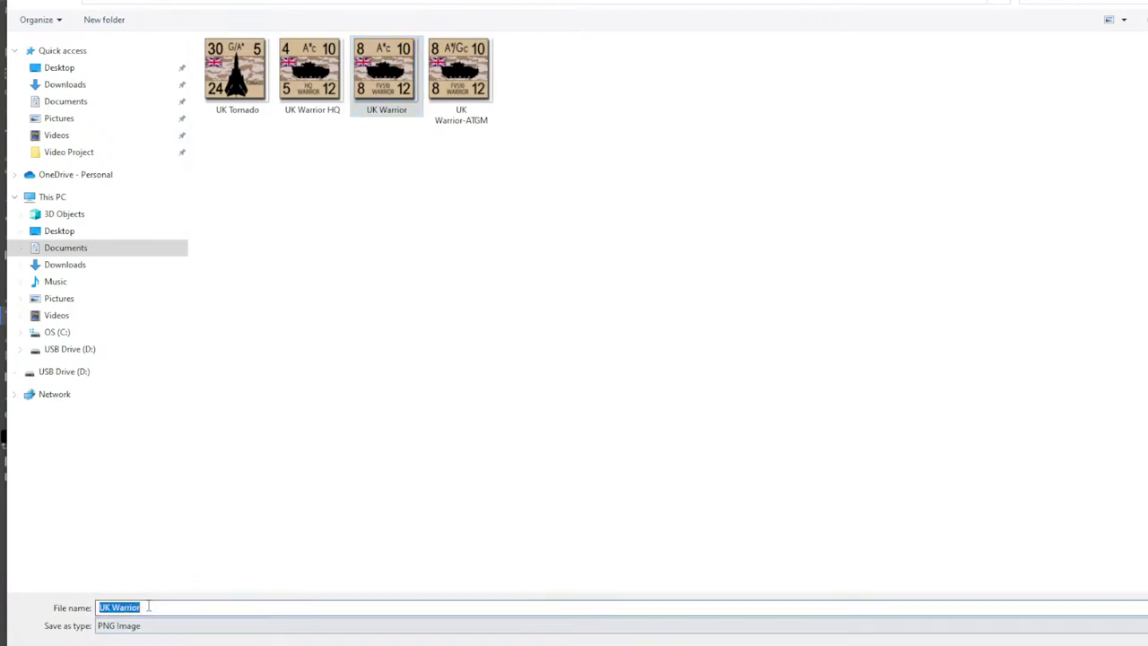
pyautogui.press('Home')
pyautogui.write('FV101 ')
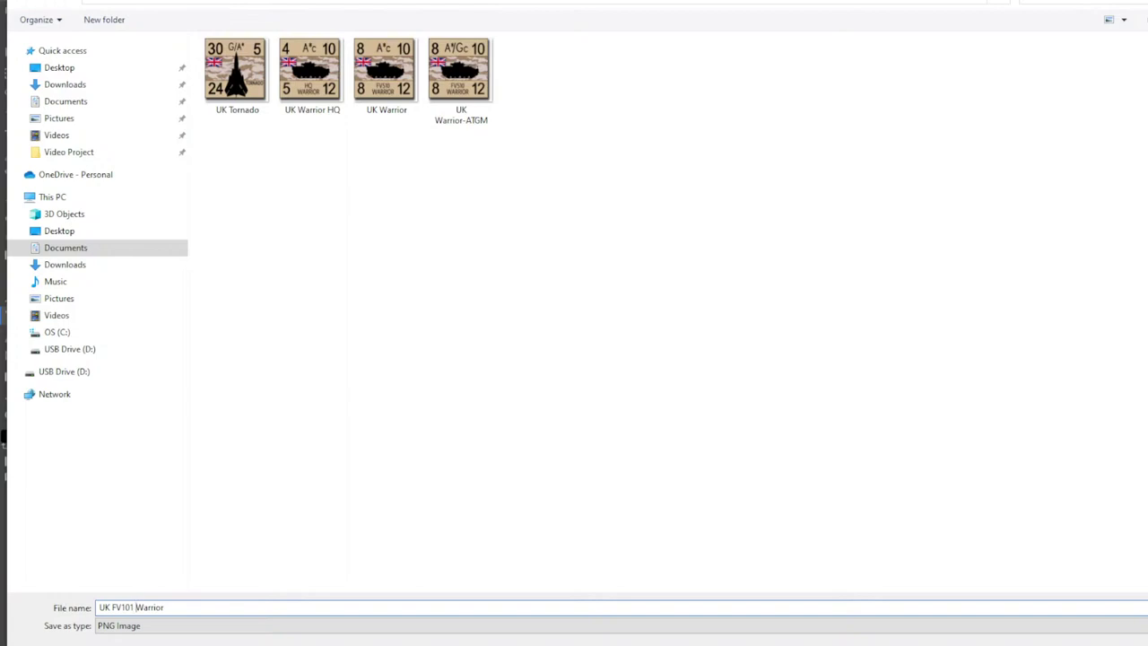
pyautogui.write('Scorpion')
pyautogui.press('Delete')
pyautogui.press('Delete')
pyautogui.press('Delete')
pyautogui.press('Delete')
pyautogui.press('Delete')
pyautogui.press('Delete')
pyautogui.press('Delete')
pyautogui.press('Return')
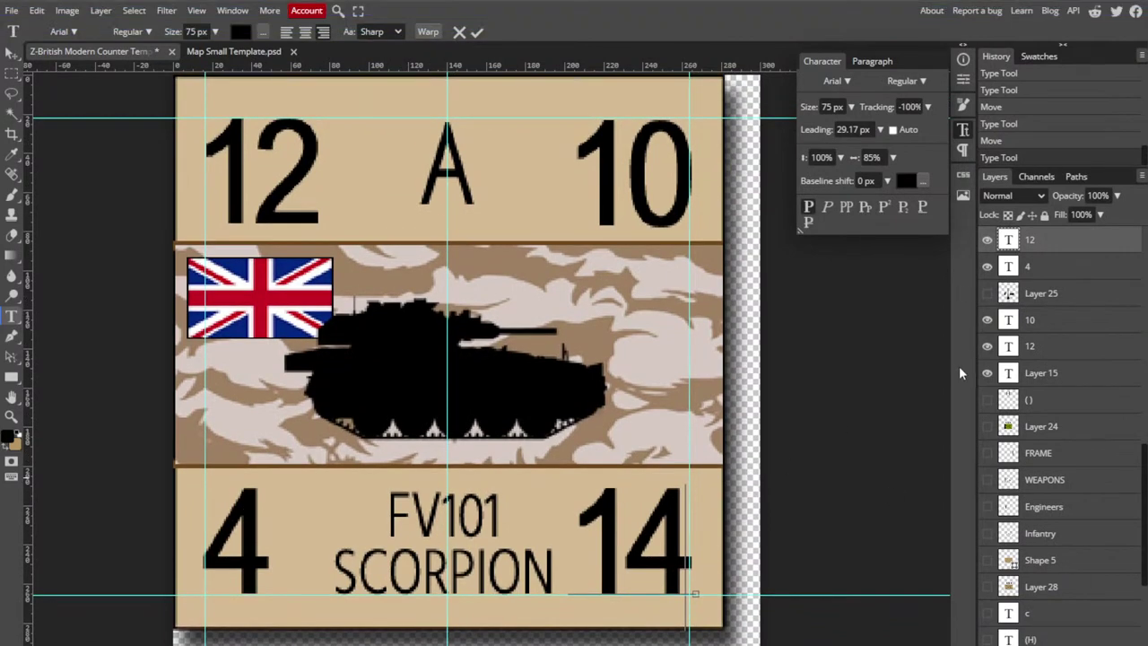
# - Hide the FV101 Scorpion silhouette and show the FV102 Striker silhouette instead
pyautogui.scroll(10, 981, 379)
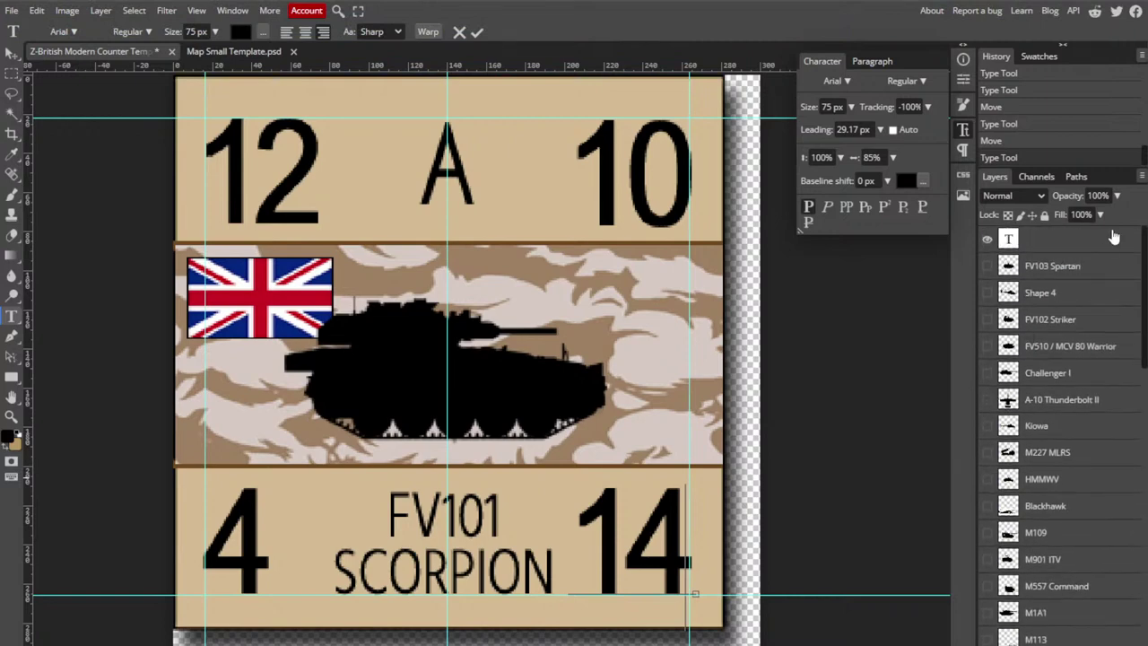
pyautogui.scroll(-4, 1000, 386)
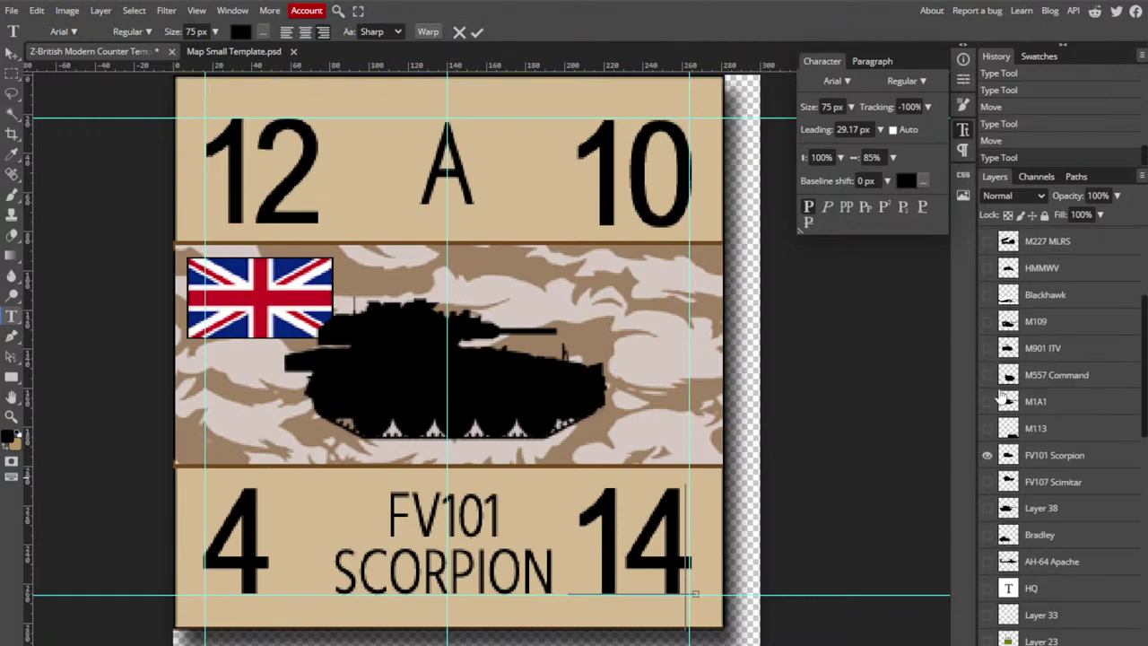
pyautogui.click(987, 455)
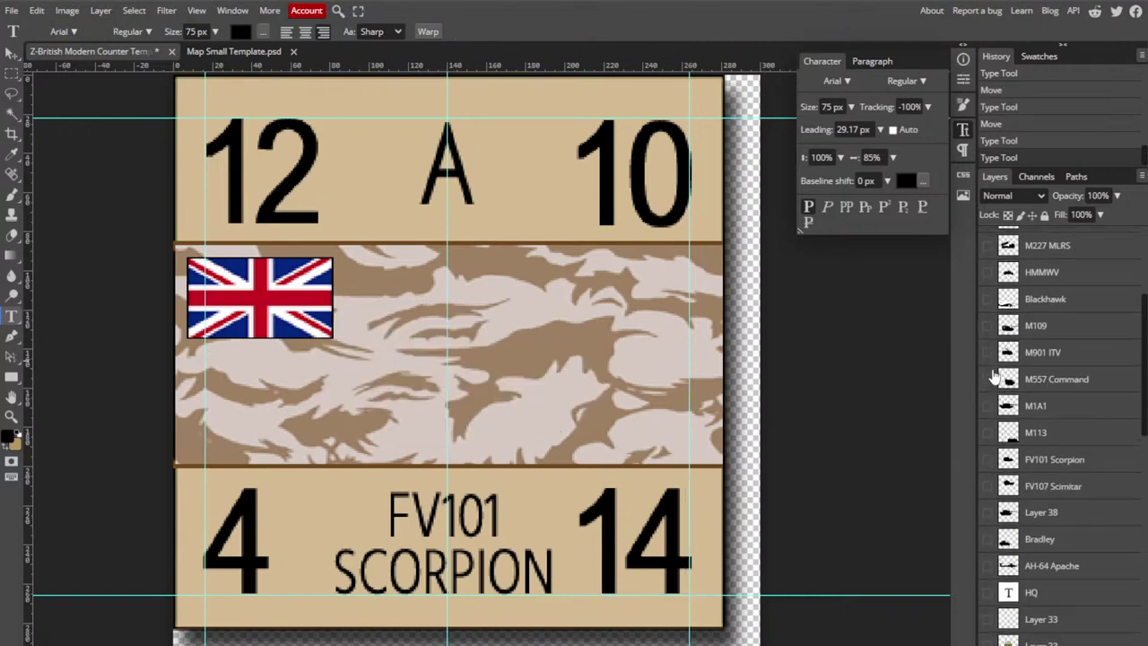
pyautogui.scroll(3, 994, 378)
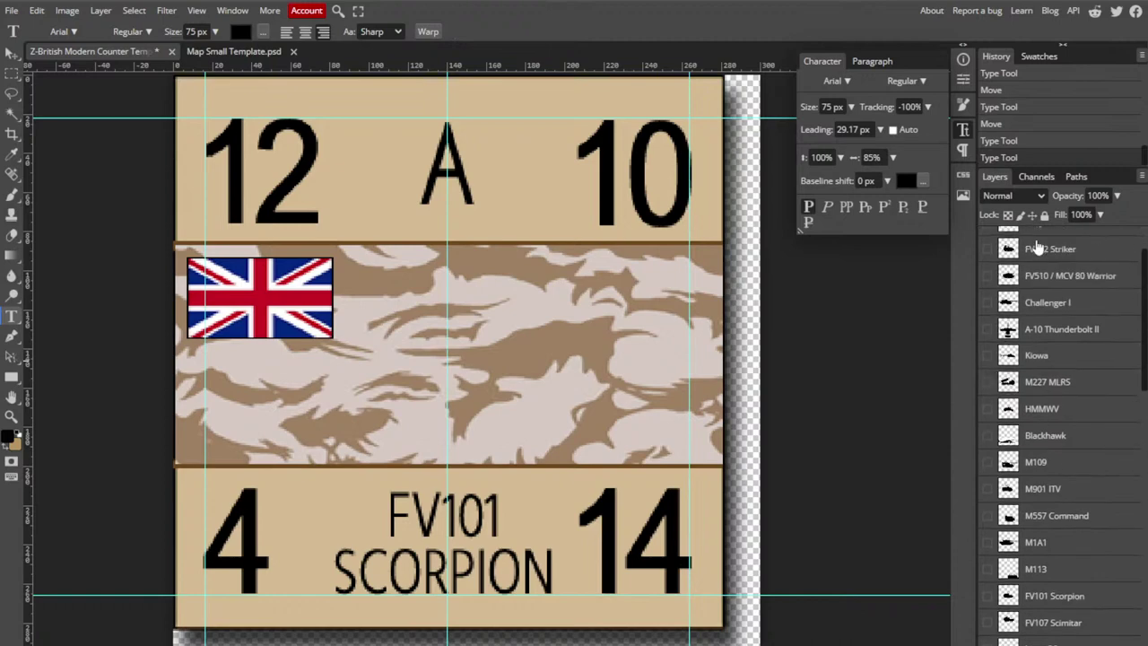
pyautogui.scroll(2, 1042, 320)
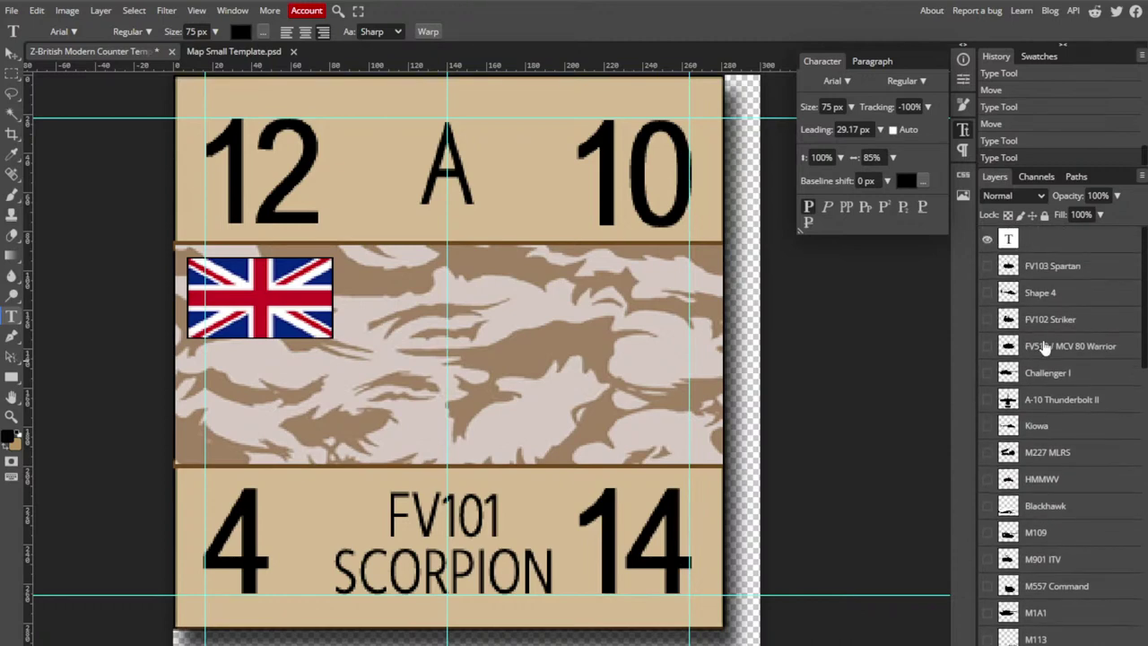
pyautogui.click(987, 319)
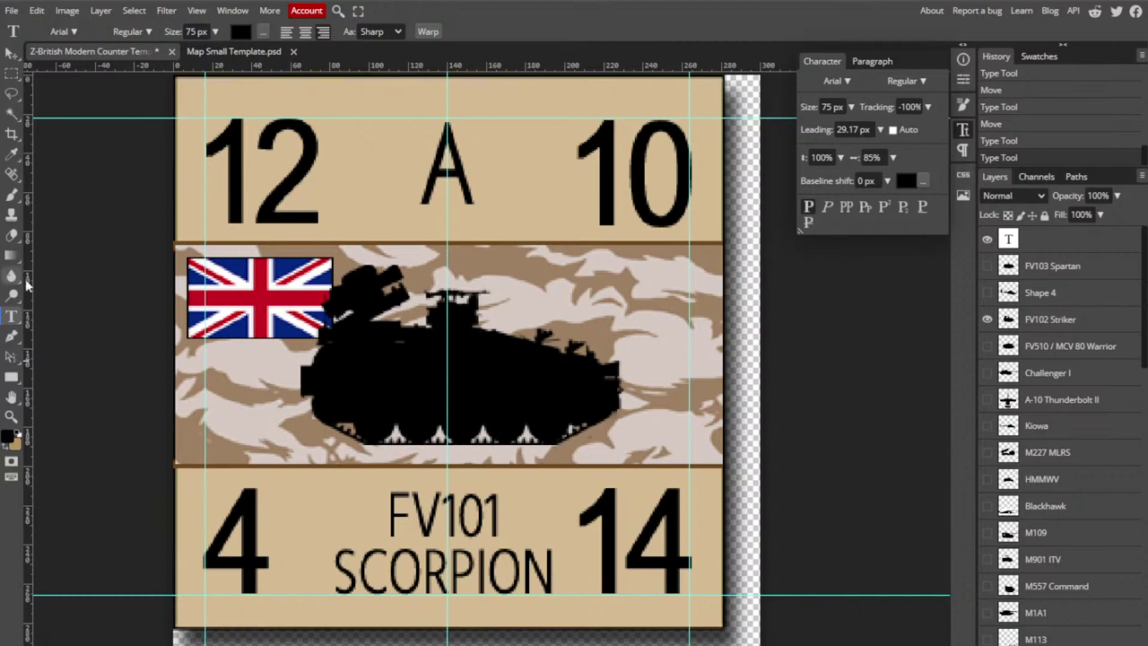
# - Change the counter's upper-left number from 12 to 60
pyautogui.doubleClick(205, 158)
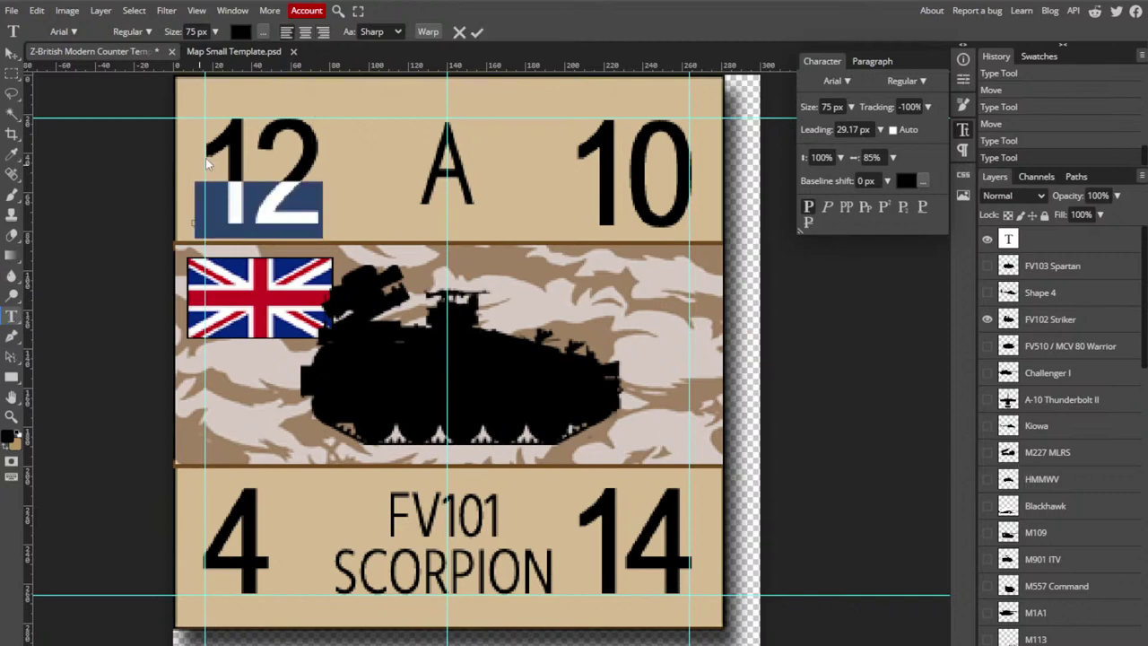
pyautogui.write('6')
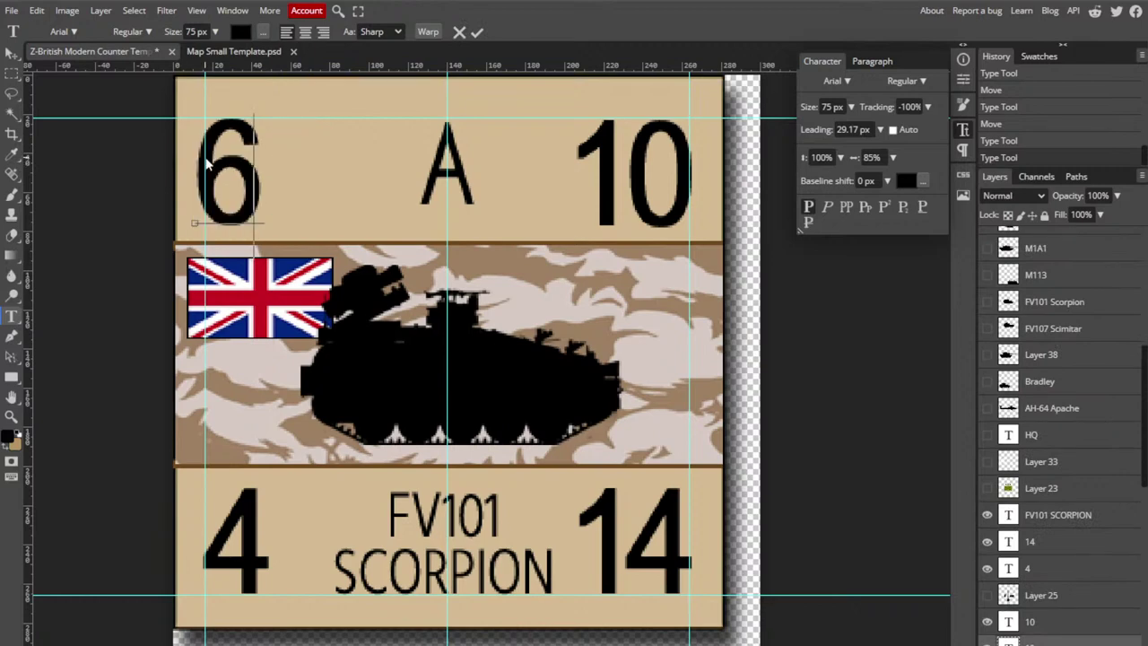
pyautogui.write('0')
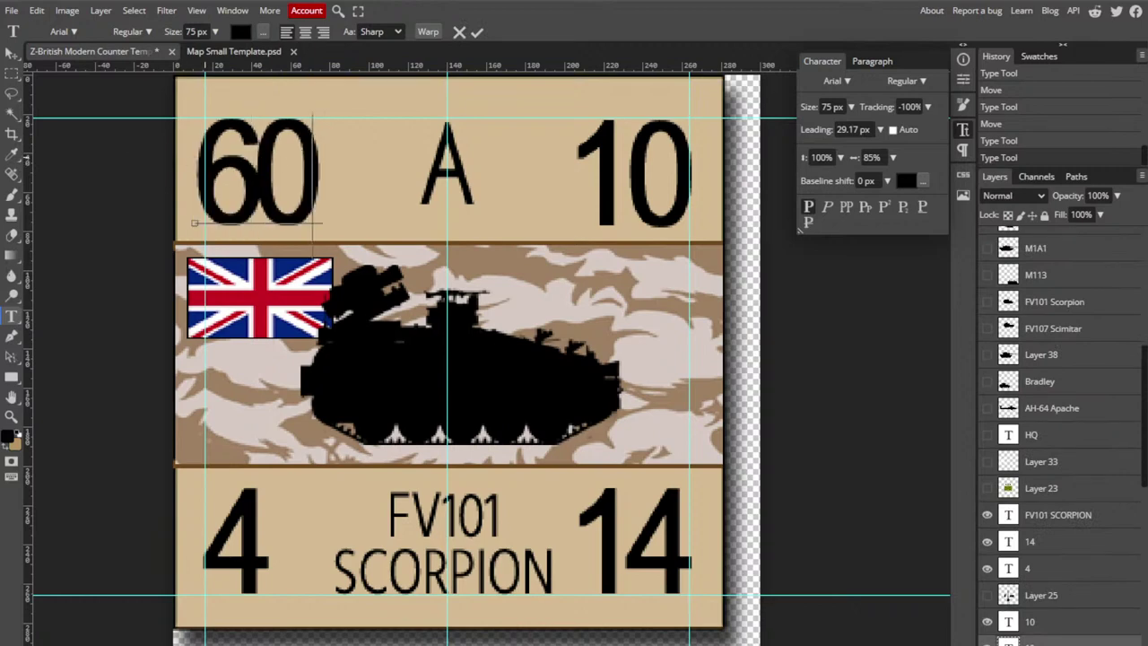
# - Set the tracking of the upper-left 60 to -20% and commit the text
pyautogui.hotkey('ctrl', 'a')
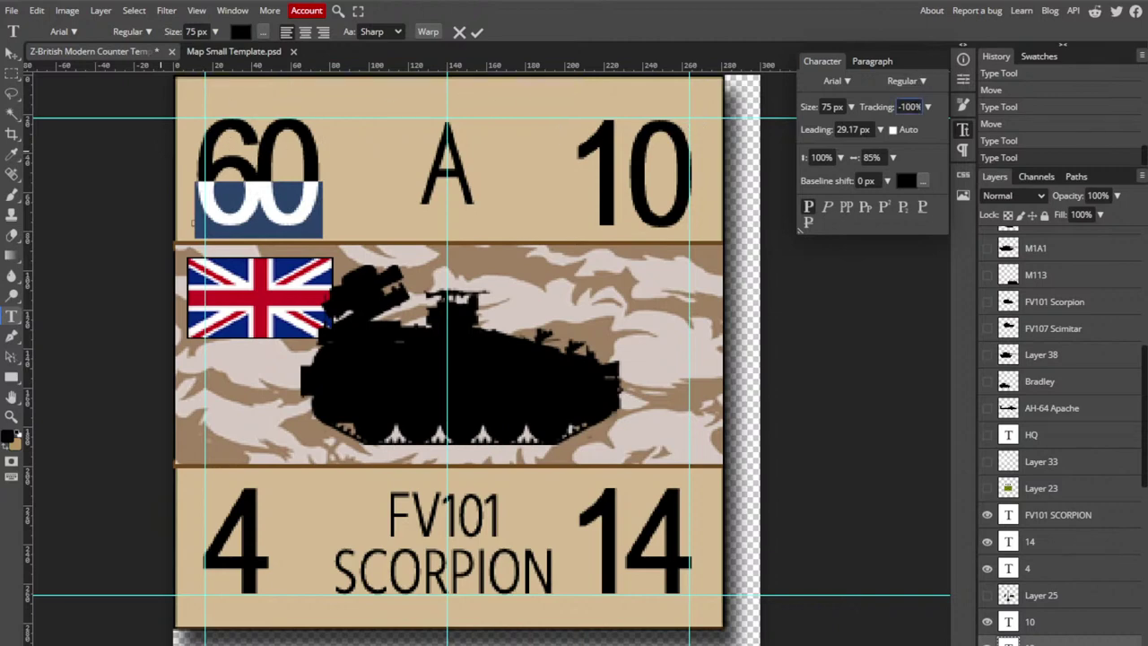
pyautogui.moveTo(920, 107); pyautogui.dragTo(895, 106)
pyautogui.write('0')
pyautogui.press('Return')
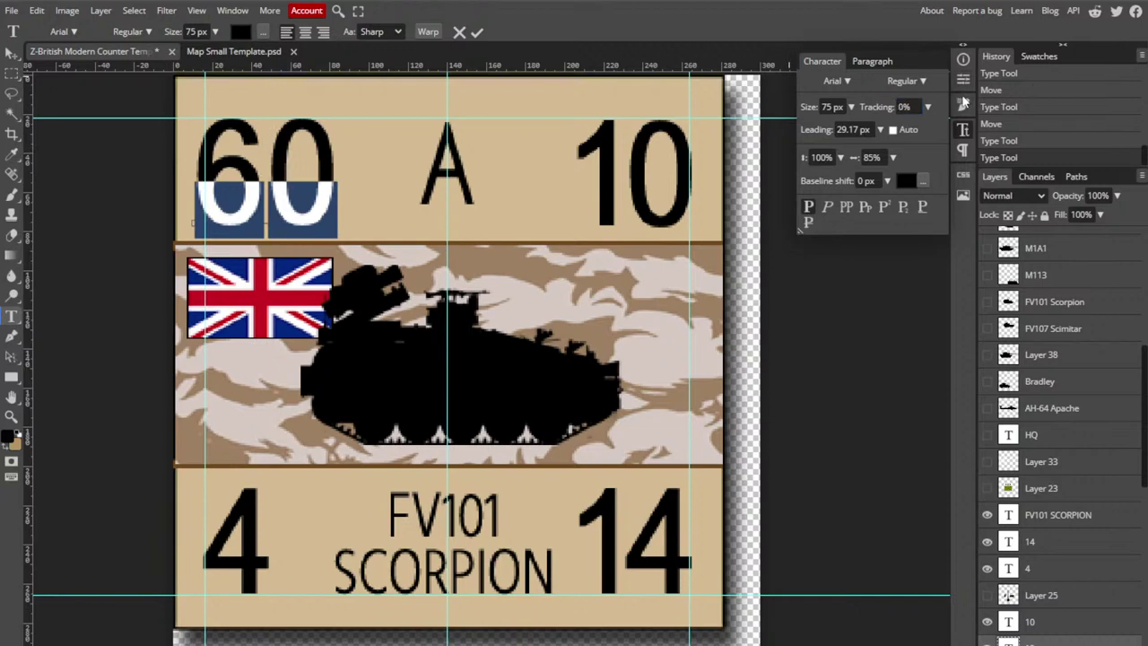
pyautogui.press('Down')
pyautogui.press('Down')
pyautogui.press('Down')
pyautogui.press('Down')
pyautogui.press('Down')
pyautogui.press('Down')
pyautogui.press('Down')
pyautogui.press('Down')
pyautogui.press('Down')
pyautogui.press('Down')
pyautogui.press('Down')
pyautogui.press('Down')
pyautogui.press('Down')
pyautogui.press('Down')
pyautogui.press('Down')
pyautogui.press('Down')
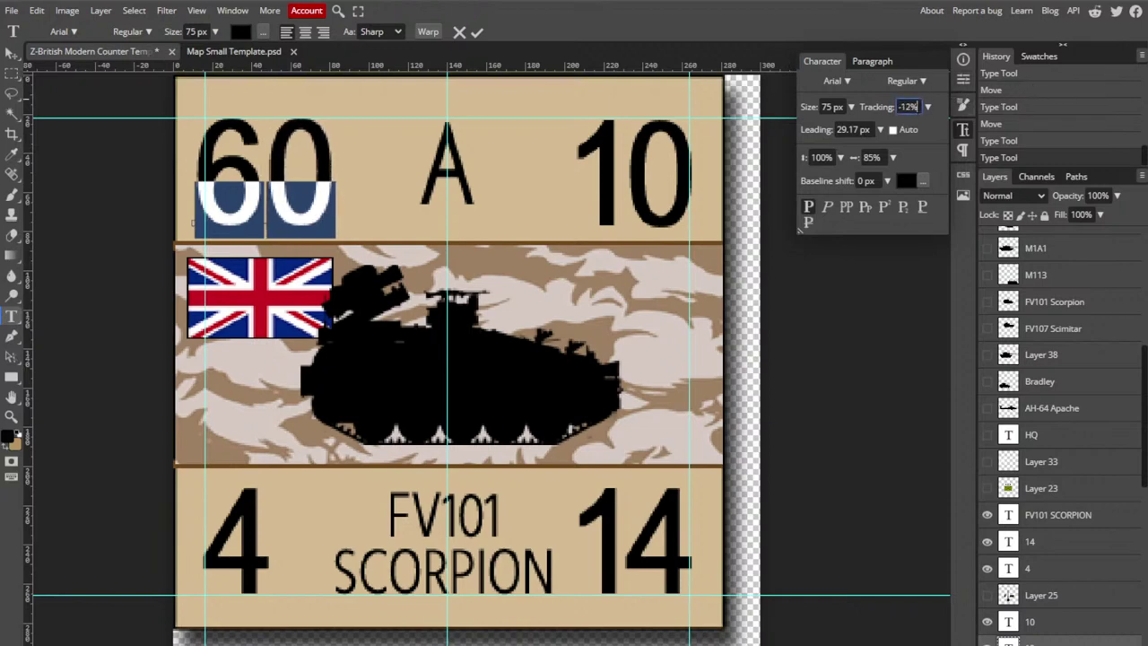
pyautogui.write('-20')
pyautogui.press('Return')
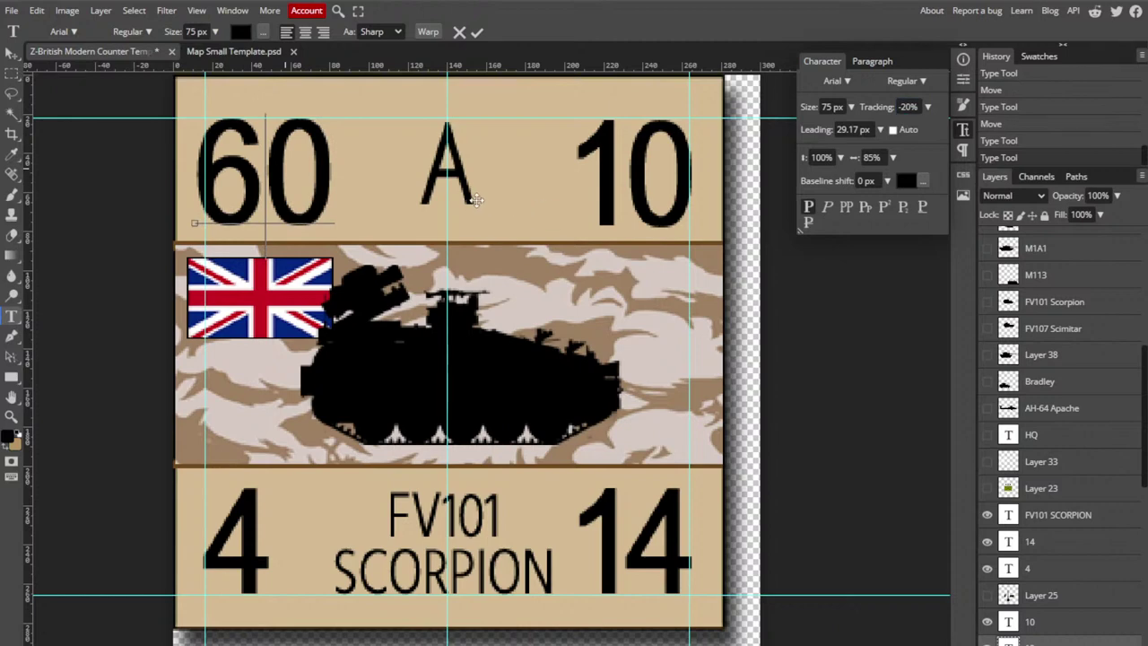
pyautogui.click(18, 321)
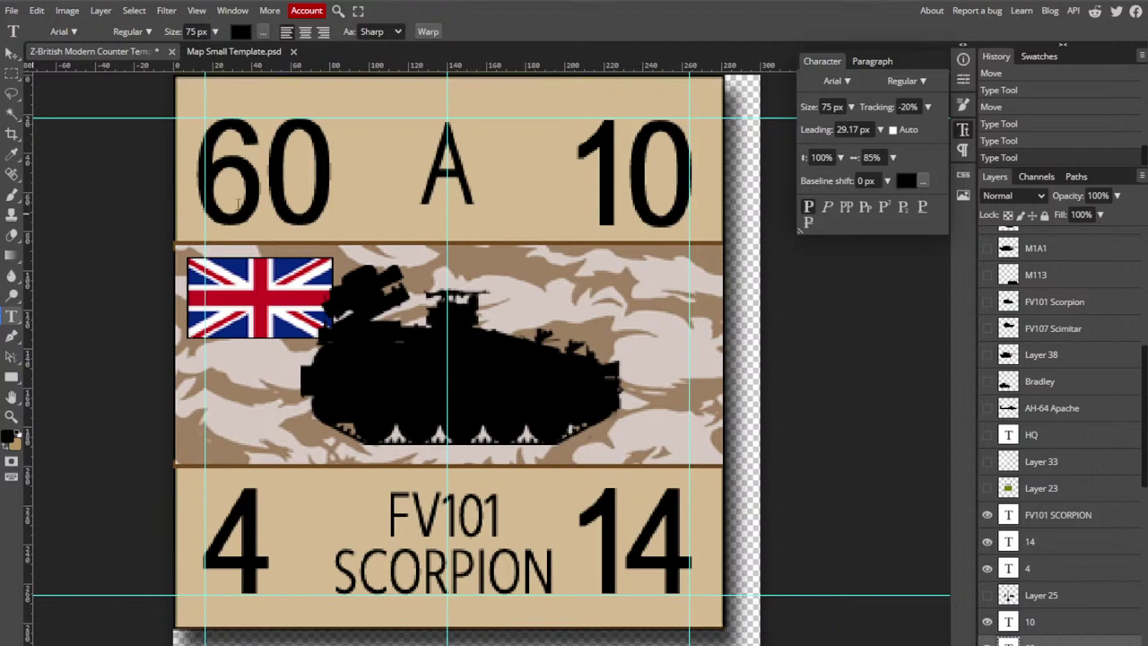
# - Replace the A weapon code at the counter's top centre with G+
pyautogui.moveTo(427, 178); pyautogui.dragTo(483, 184)
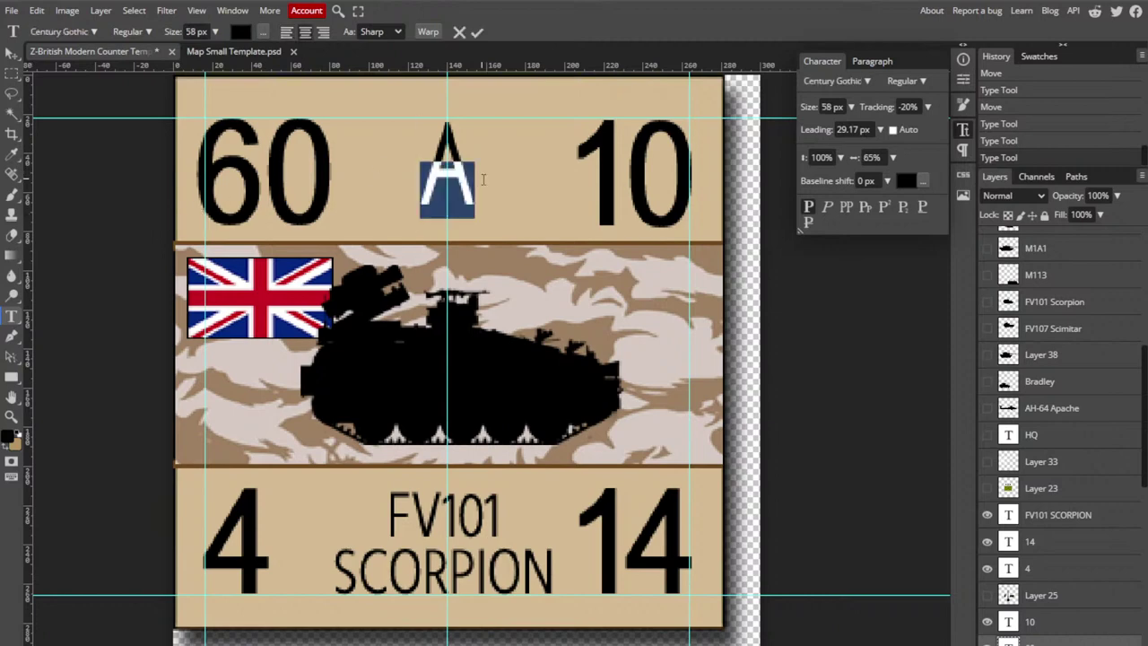
pyautogui.write('G+')
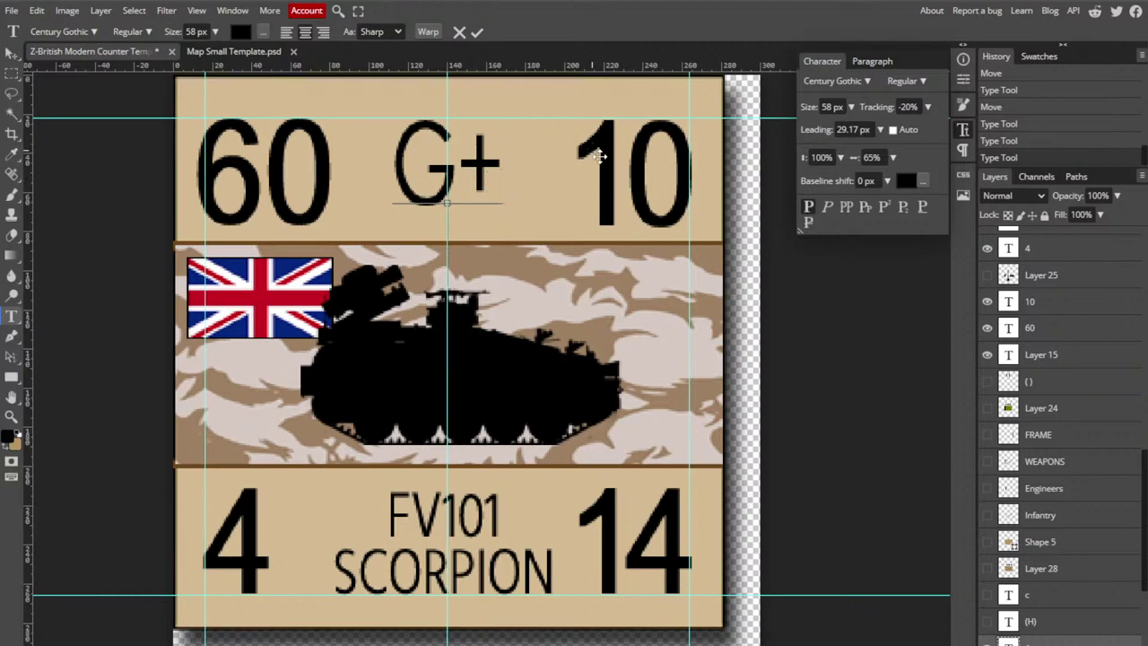
pyautogui.click(61, 311)
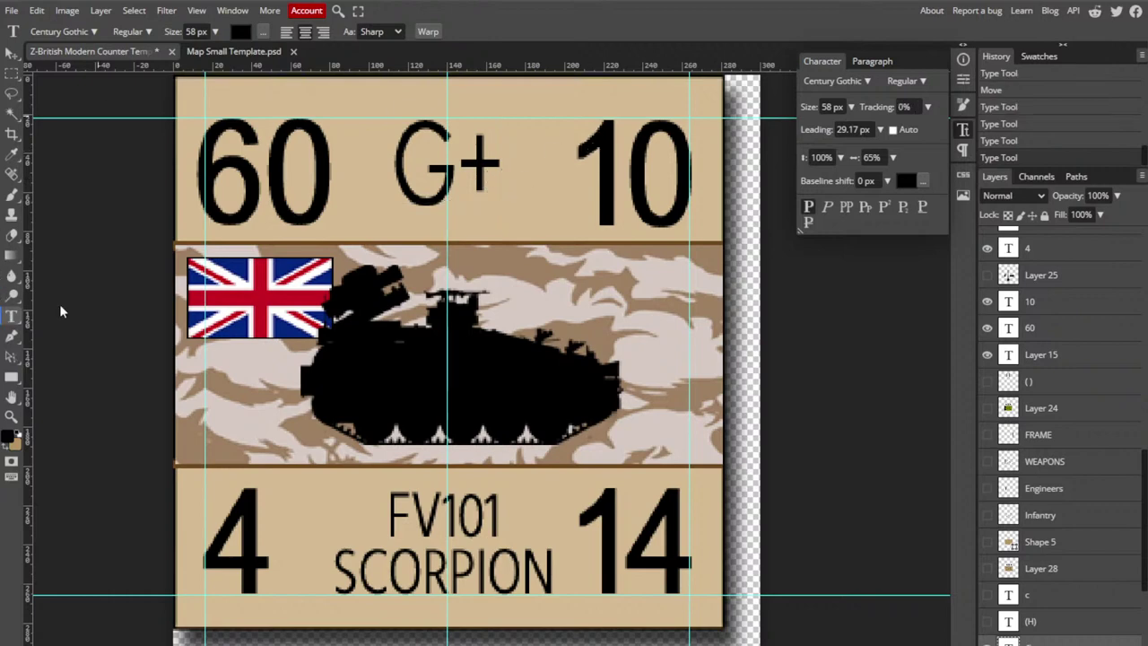
# - Change the counter's upper-right 10 to 20 and set its tracking to -20%
pyautogui.click(626, 210)
pyautogui.moveTo(633, 209); pyautogui.dragTo(581, 192)
pyautogui.write('2')
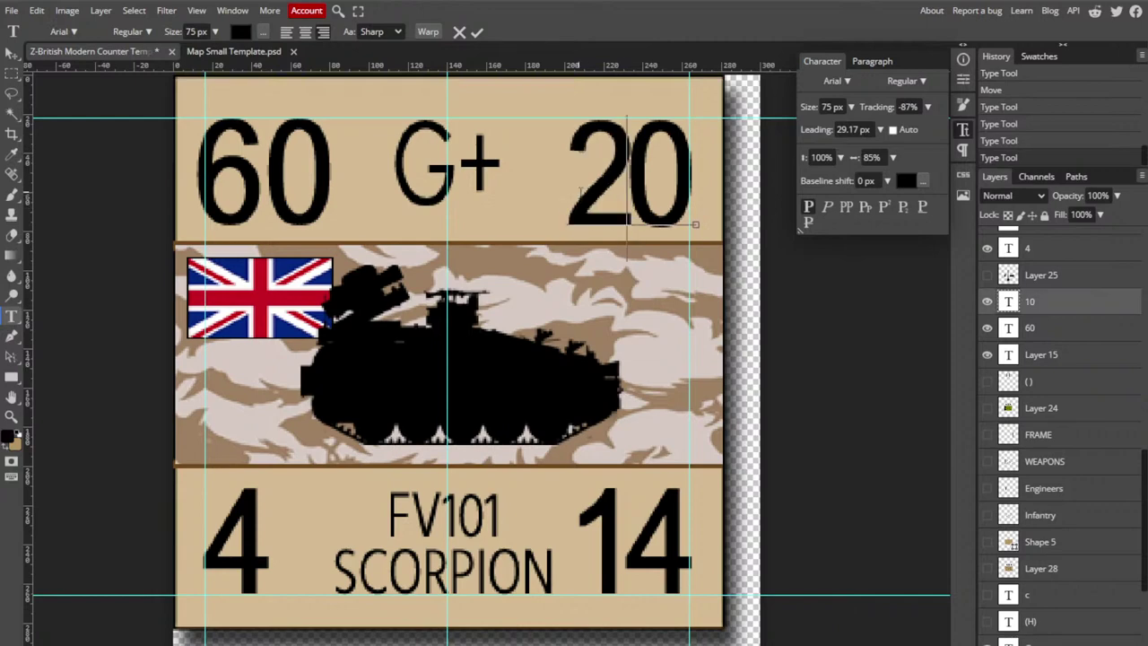
pyautogui.hotkey('ctrl', 'a')
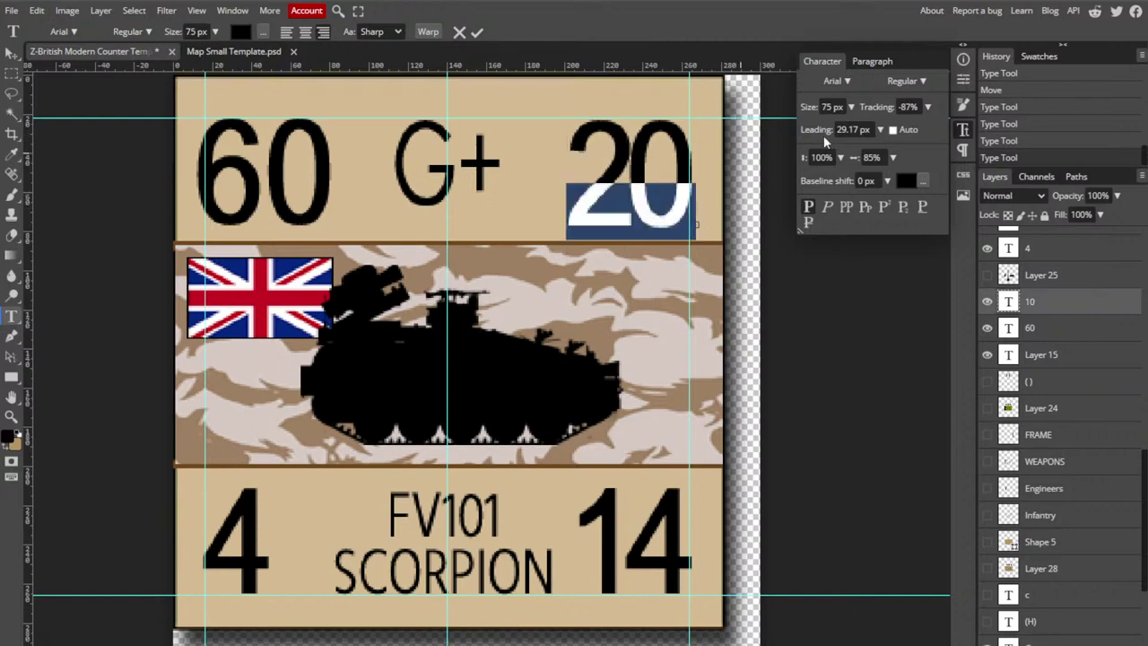
pyautogui.click(907, 106)
pyautogui.write('-20')
pyautogui.press('Return')
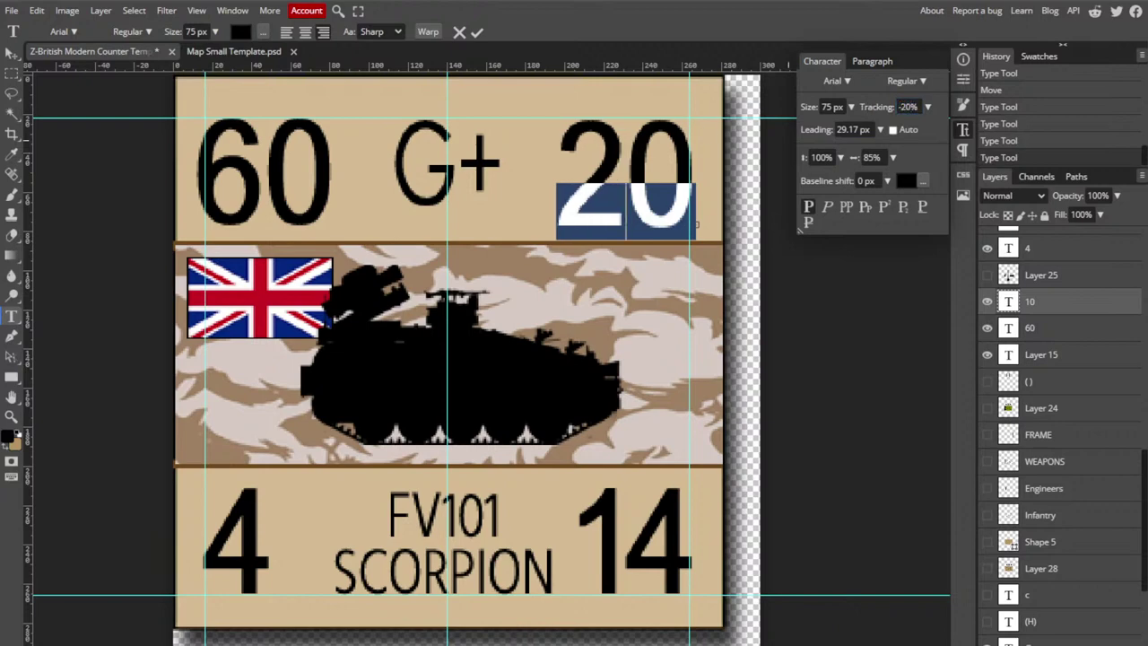
pyautogui.click(627, 171)
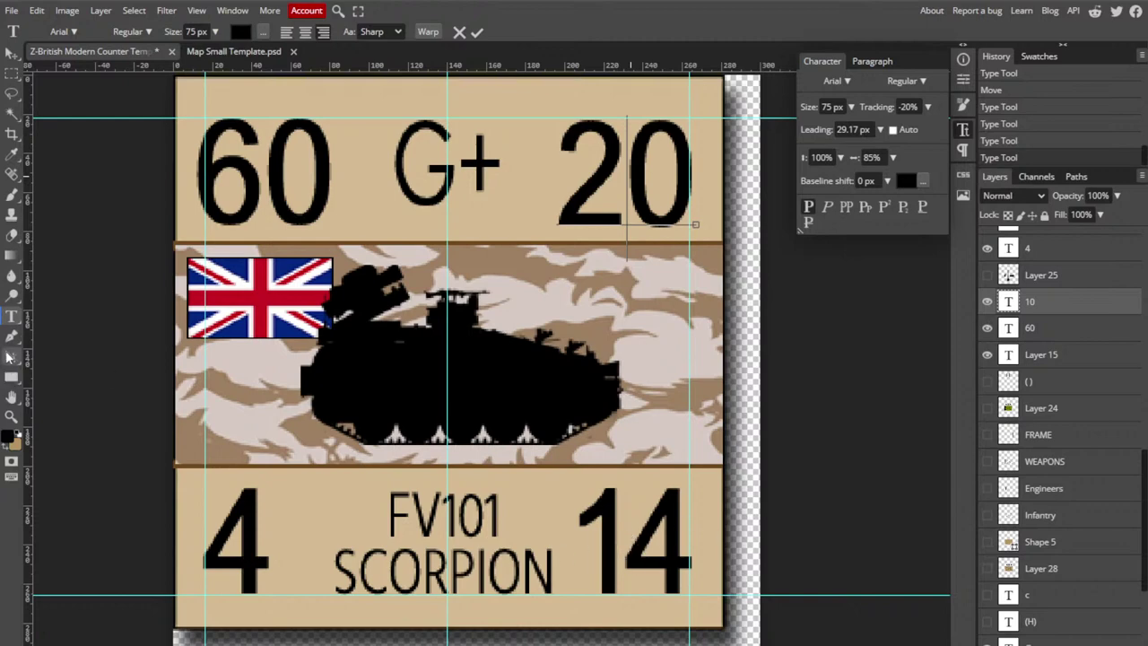
pyautogui.click(13, 319)
# - Change the vehicle name on the counter from FV101 SCORPION to FV102 STRIKER
pyautogui.moveTo(485, 518); pyautogui.dragTo(505, 515)
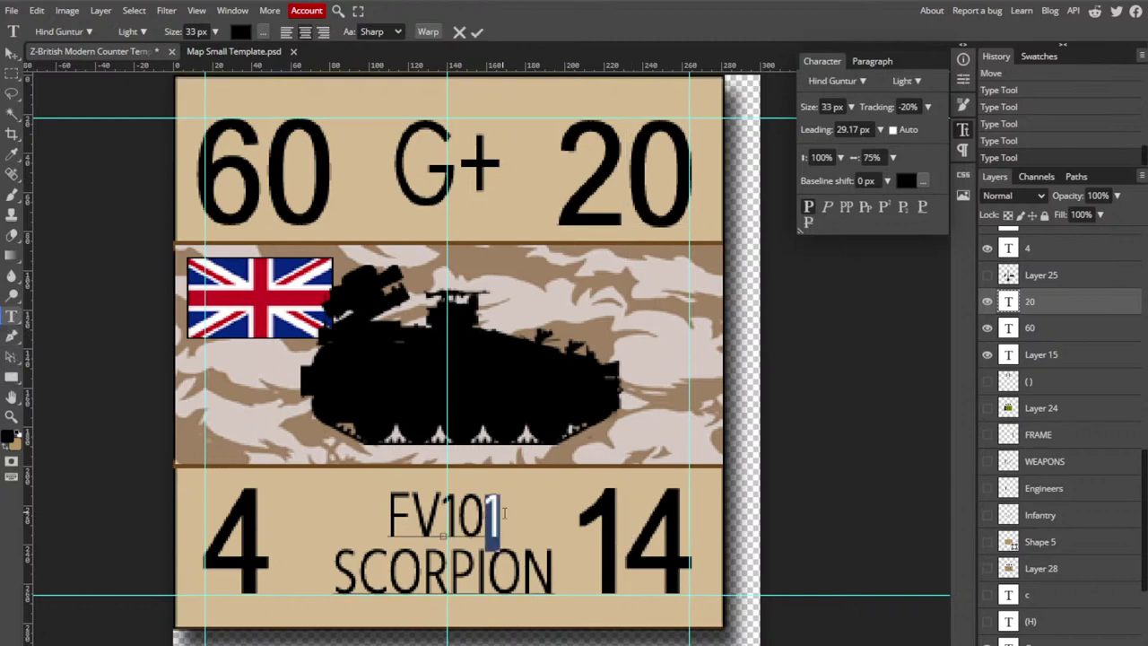
pyautogui.write('2')
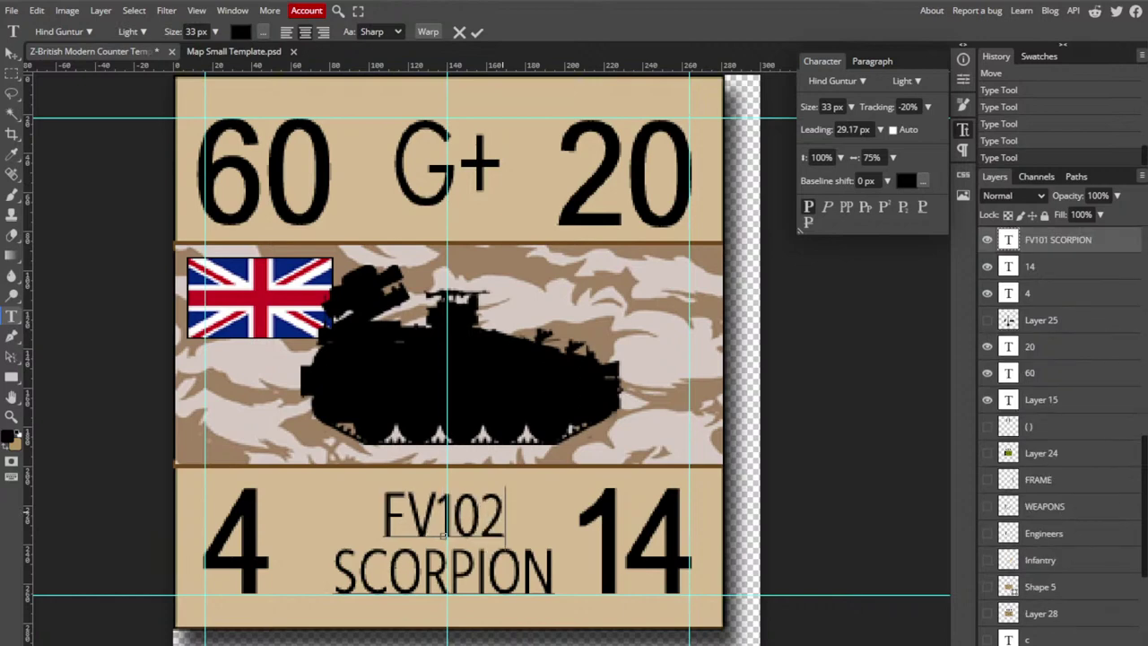
pyautogui.press('BackSpace')
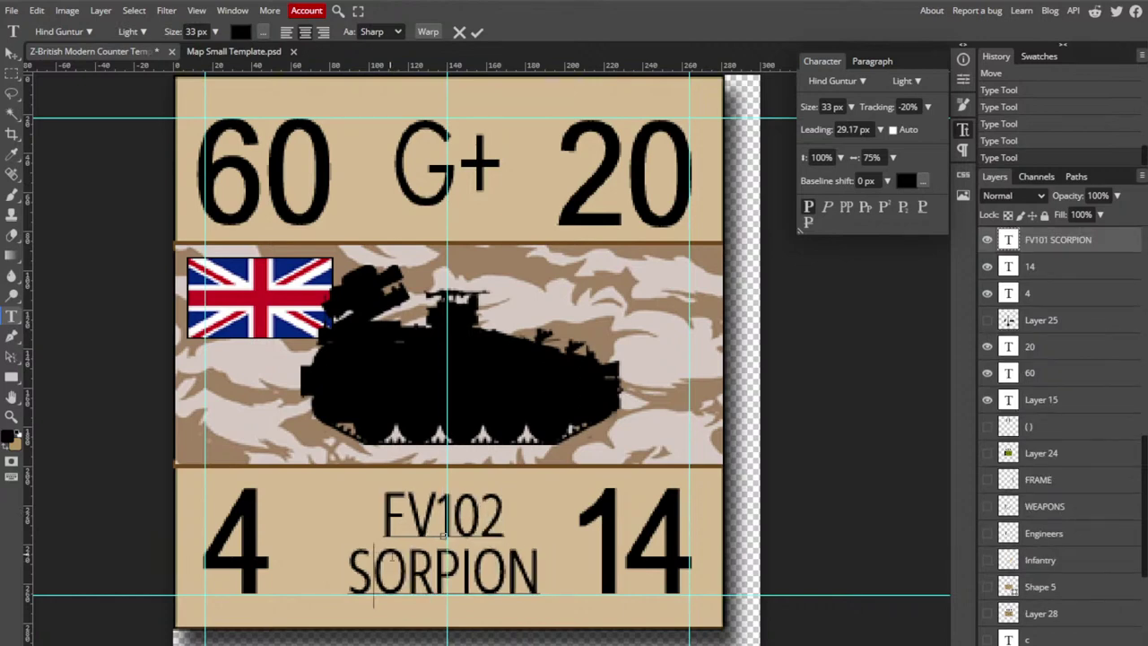
pyautogui.write('TRIKER')
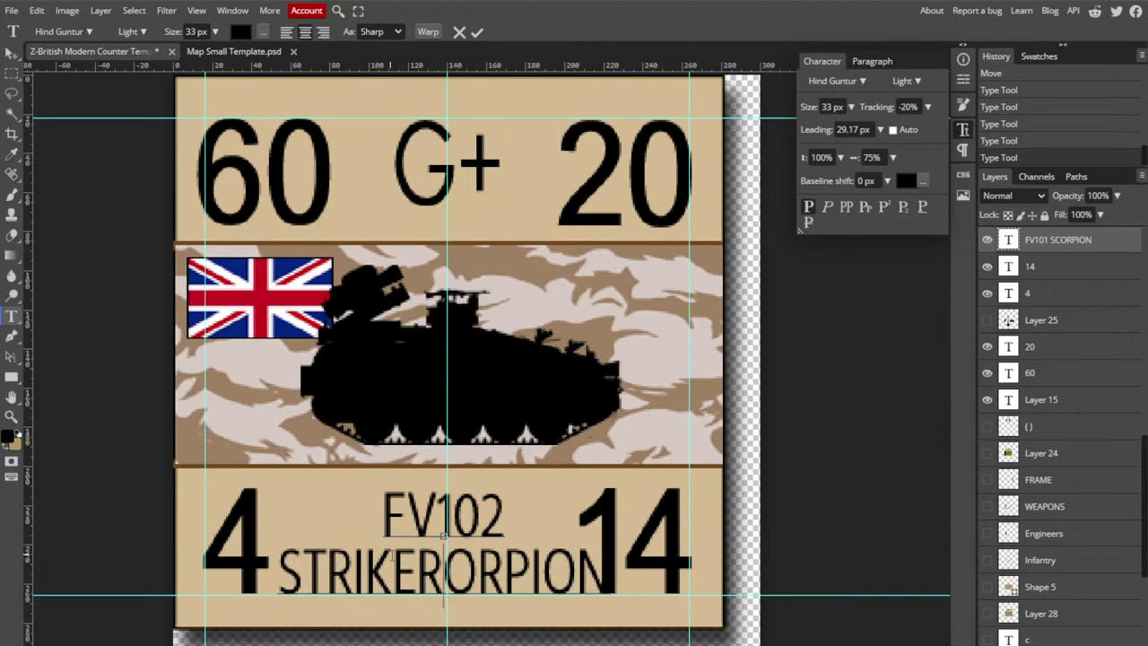
pyautogui.press('Delete')
pyautogui.press('Delete')
pyautogui.press('Delete')
pyautogui.press('Delete')
pyautogui.press('Delete')
pyautogui.press('Delete')
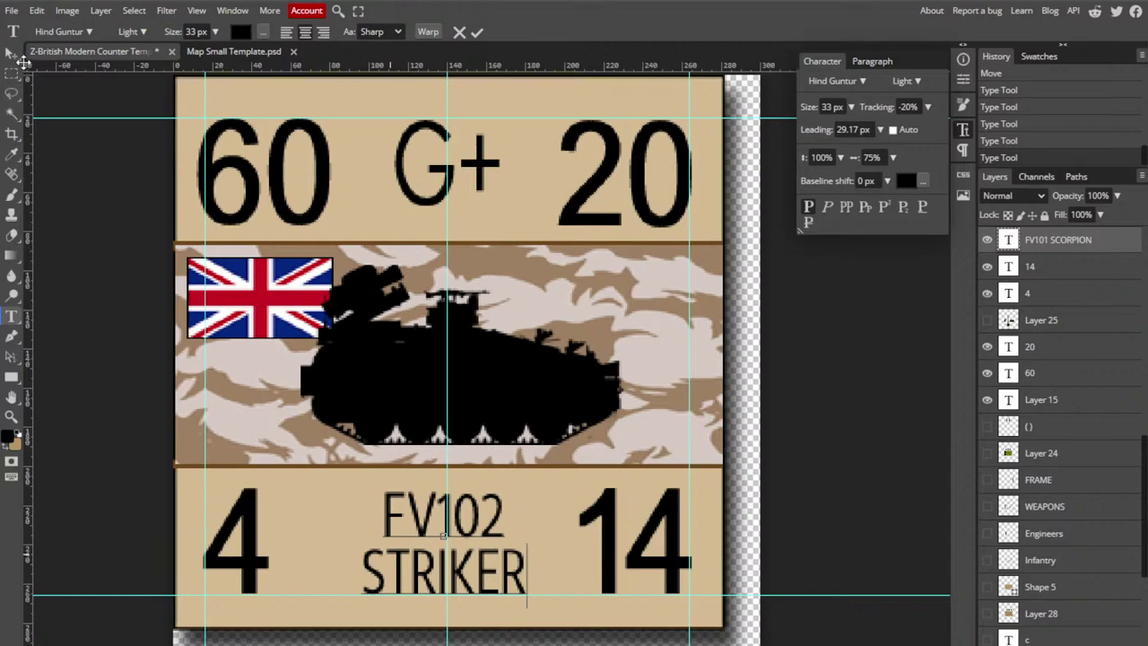
# - Nudge the upper-left 60 to the right until its left edge meets the left vertical guide
pyautogui.click(13, 54)
pyautogui.click(316, 173)
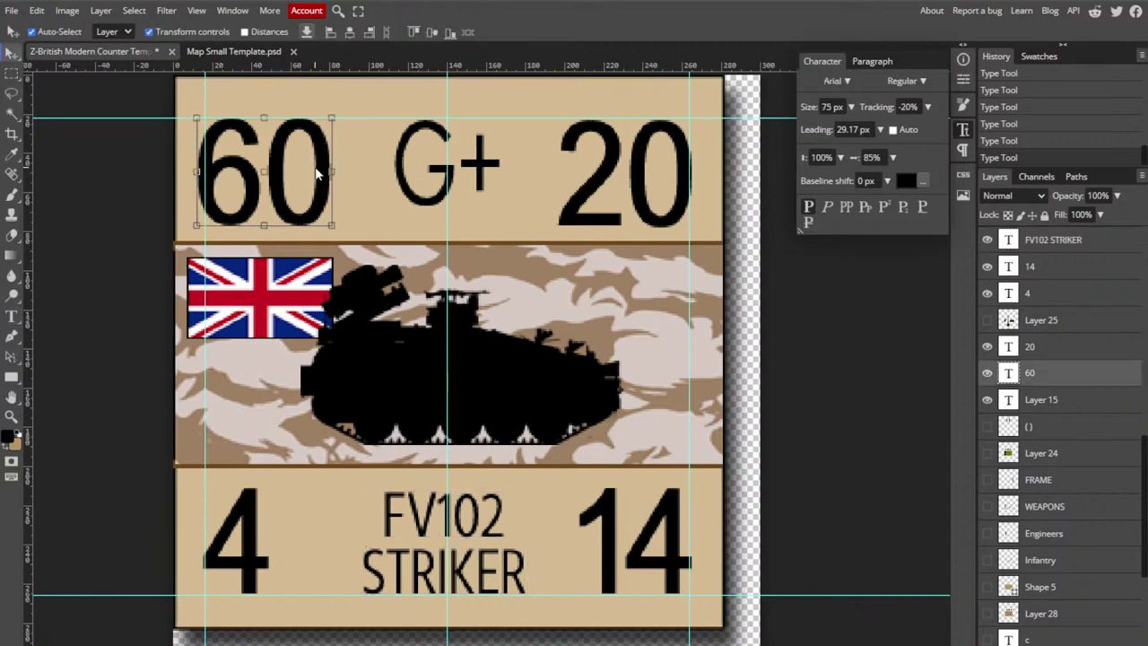
pyautogui.press('Right')
pyautogui.press('Right')
pyautogui.press('Right')
pyautogui.press('Right')
pyautogui.press('Right')
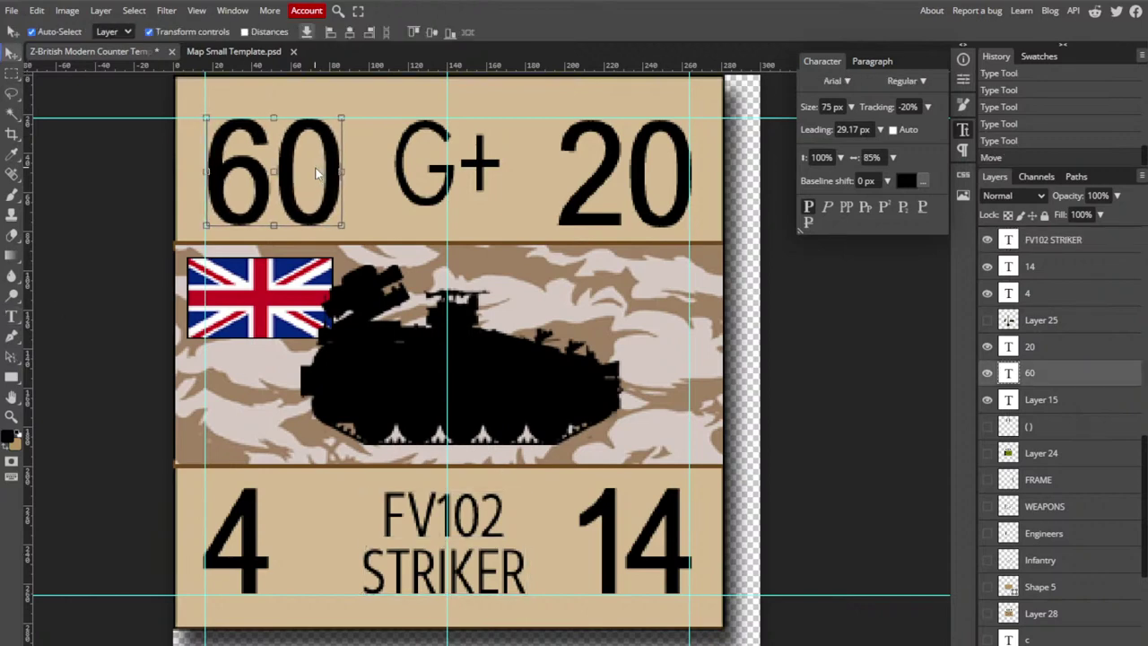
pyautogui.click(69, 381)
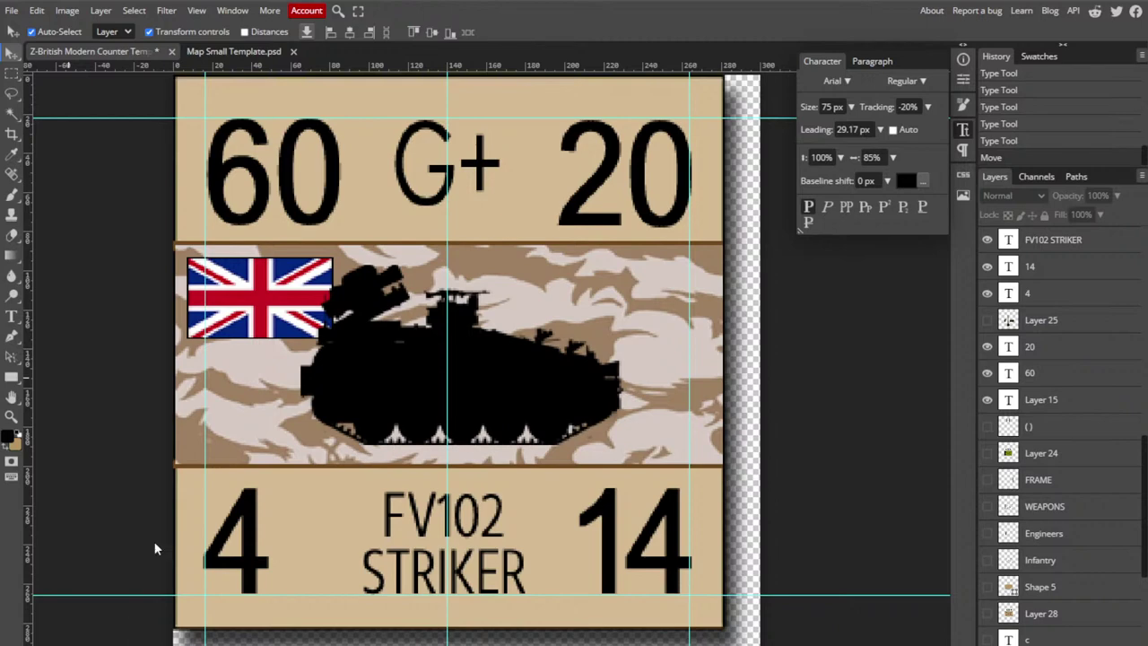
# - Export the counter as a PNG named UK FV102 Striker, adapting the existing UK Warrior-ATGM file name
pyautogui.click(11, 11)
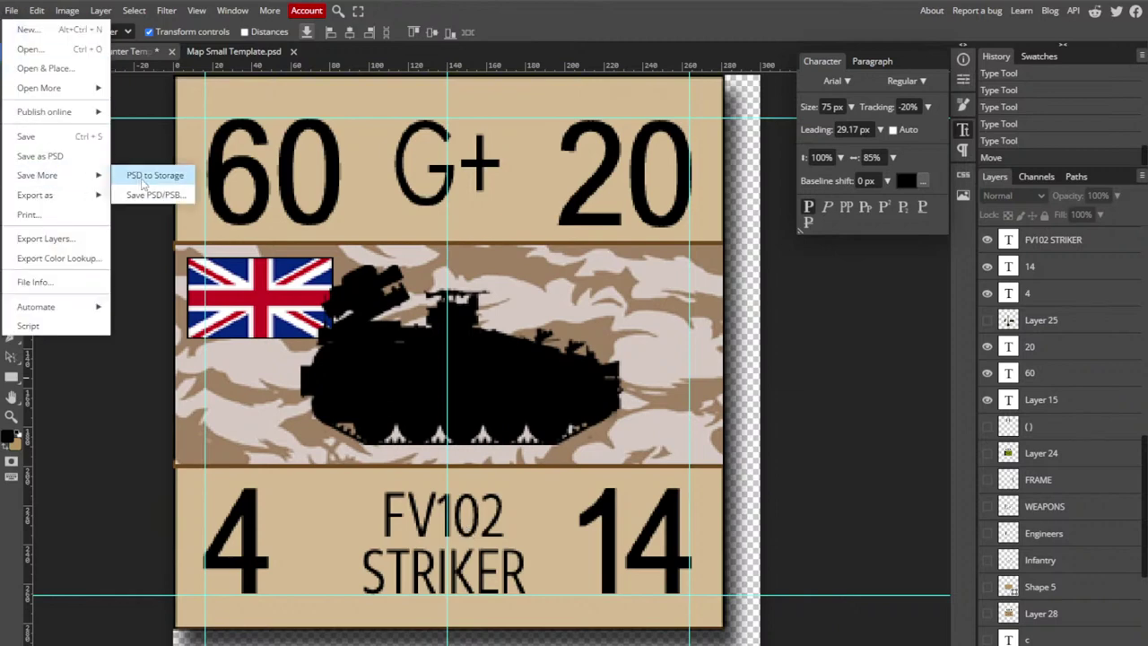
pyautogui.moveTo(45, 200)
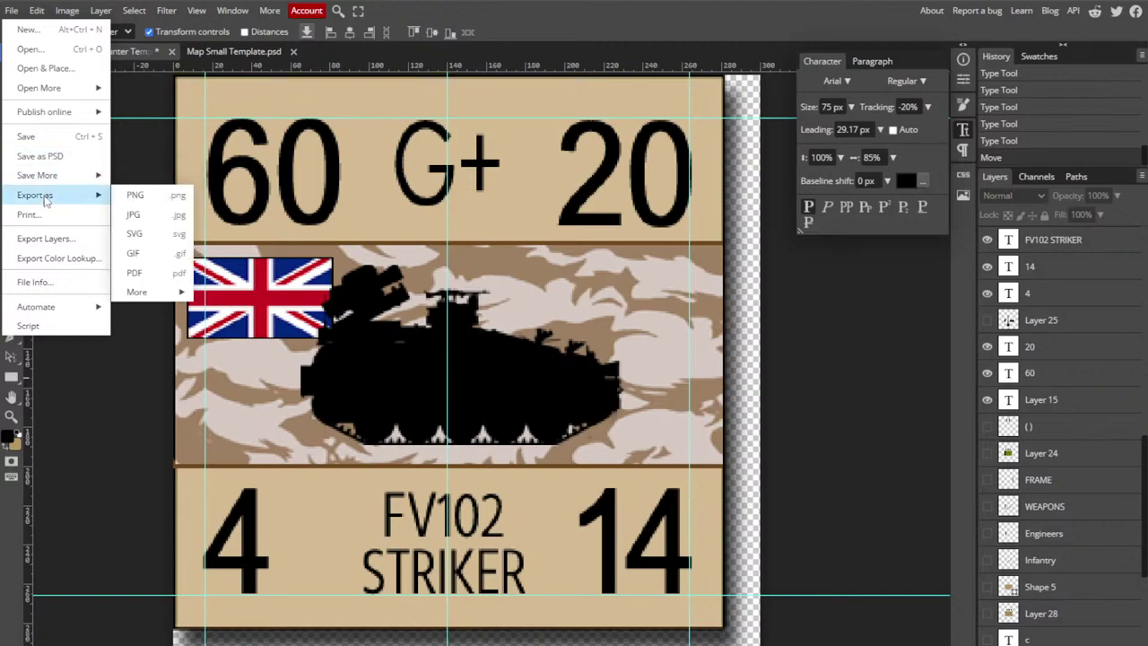
pyautogui.click(135, 194)
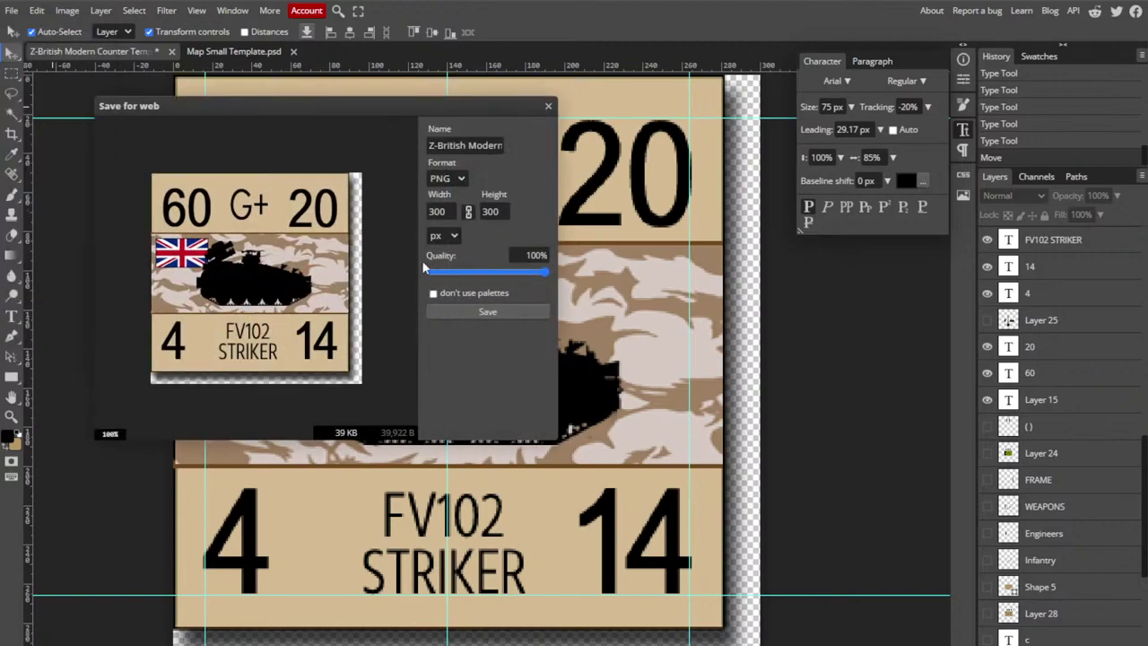
pyautogui.click(487, 312)
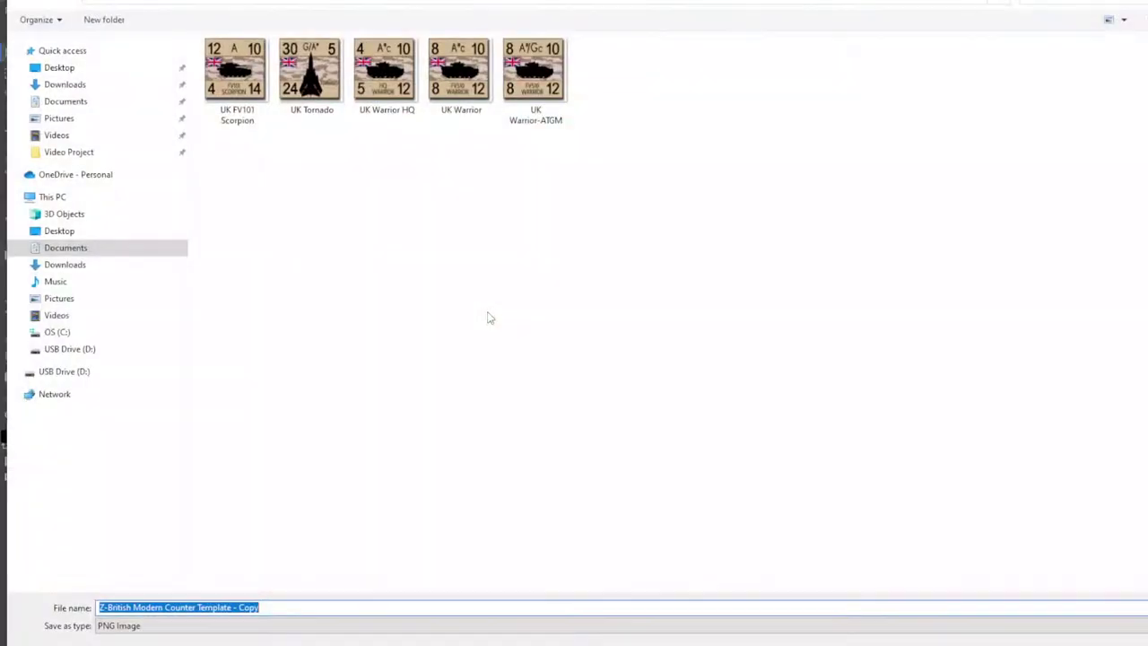
pyautogui.click(548, 80)
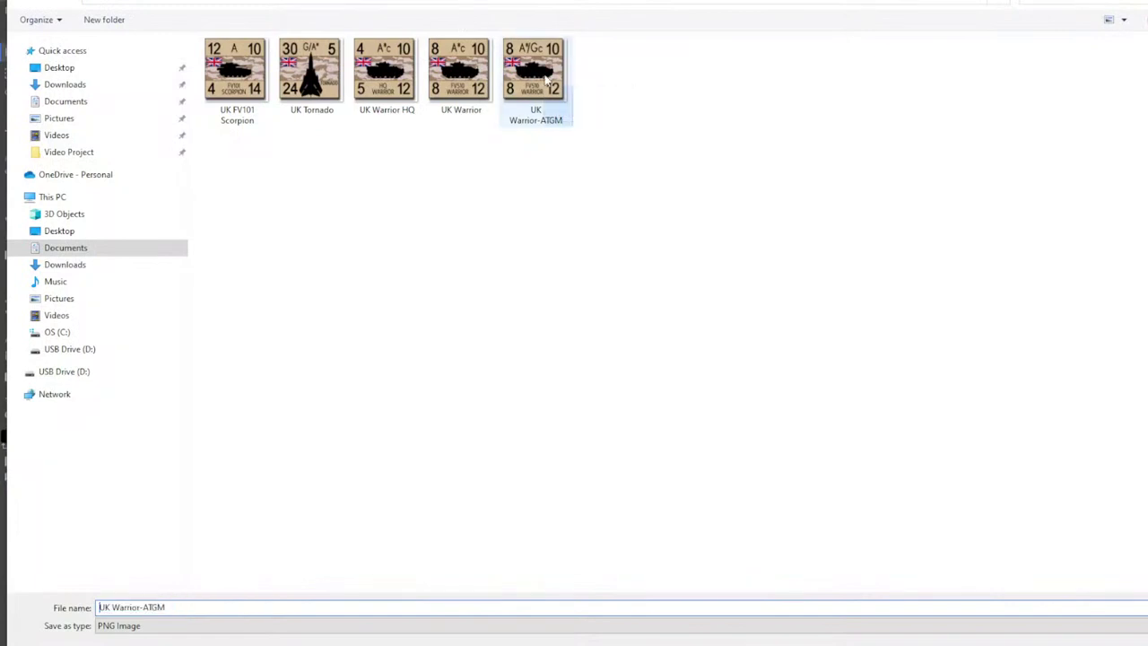
pyautogui.click(167, 606)
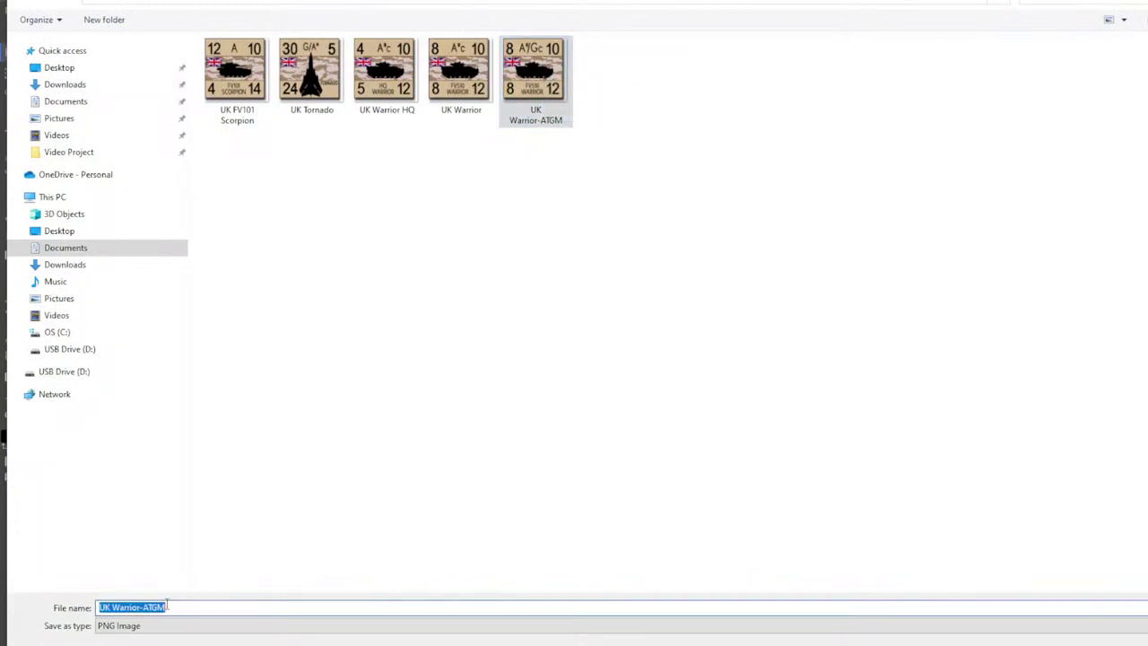
pyautogui.press('Home')
pyautogui.press('Right')
pyautogui.press('Right')
pyautogui.press('Right')
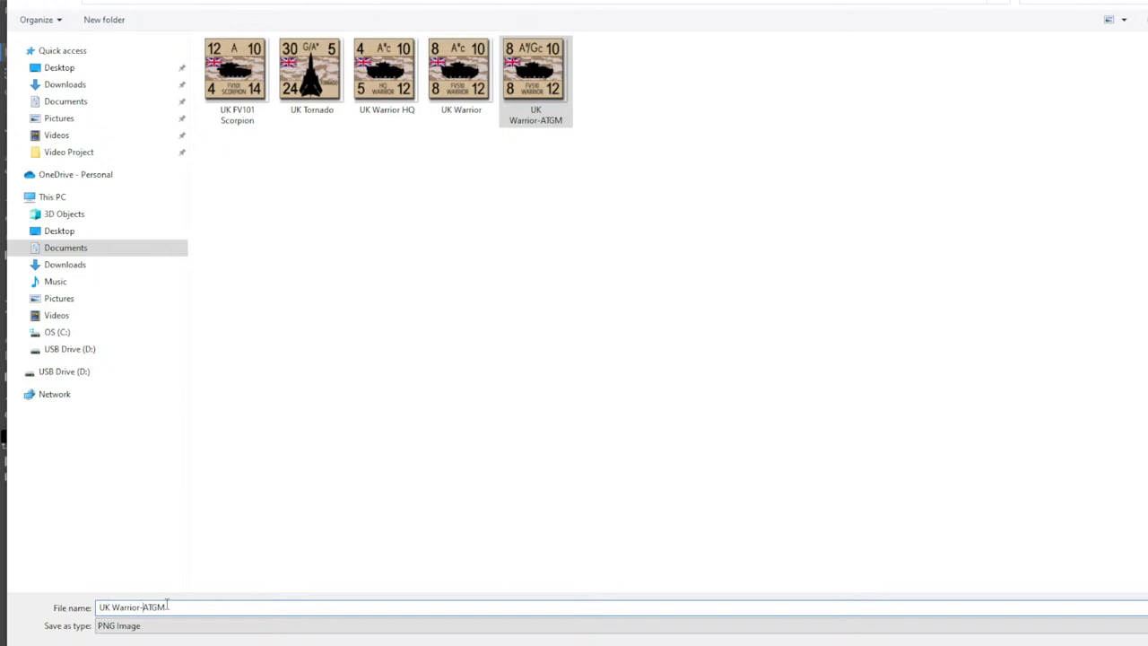
pyautogui.press('Left')
pyautogui.press('Left')
pyautogui.press('Left')
pyautogui.press('Left')
pyautogui.press('Left')
pyautogui.press('Left')
pyautogui.press('Left')
pyautogui.press('Left')
pyautogui.write('FV102 ')
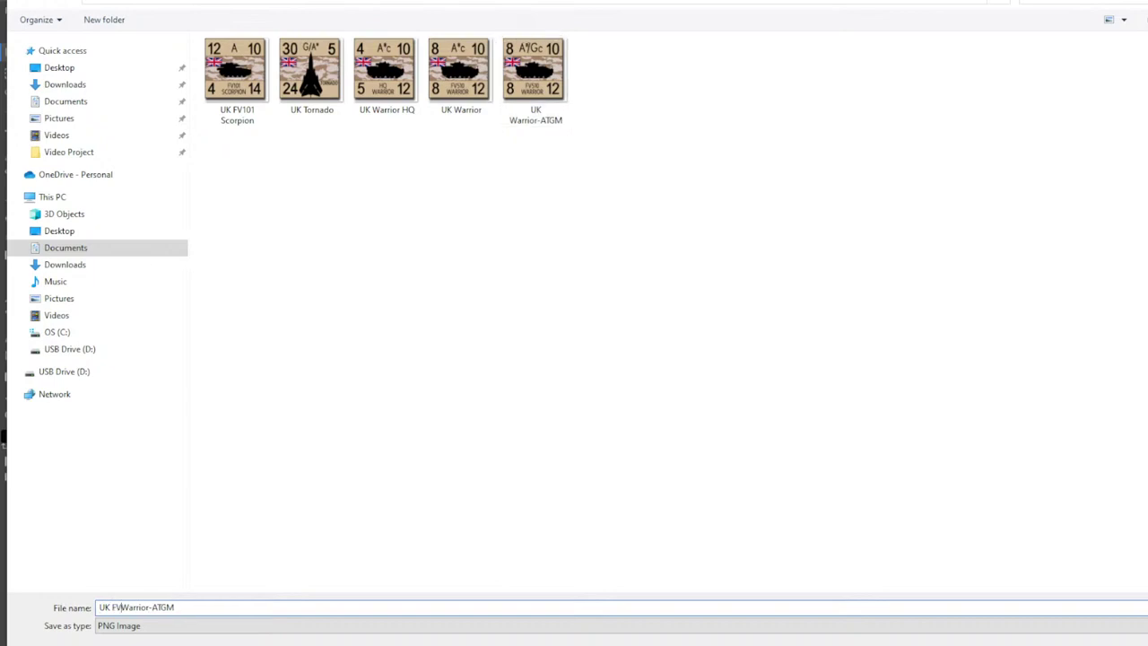
pyautogui.write('Striker')
pyautogui.press('Delete')
pyautogui.press('Delete')
pyautogui.press('Delete')
pyautogui.press('Delete')
pyautogui.press('Delete')
pyautogui.press('Delete')
pyautogui.press('Delete')
pyautogui.press('Delete')
pyautogui.press('Delete')
pyautogui.press('Delete')
pyautogui.press('Delete')
pyautogui.press('Delete')
pyautogui.press('Return')
pyautogui.scroll(-1, 167, 607)
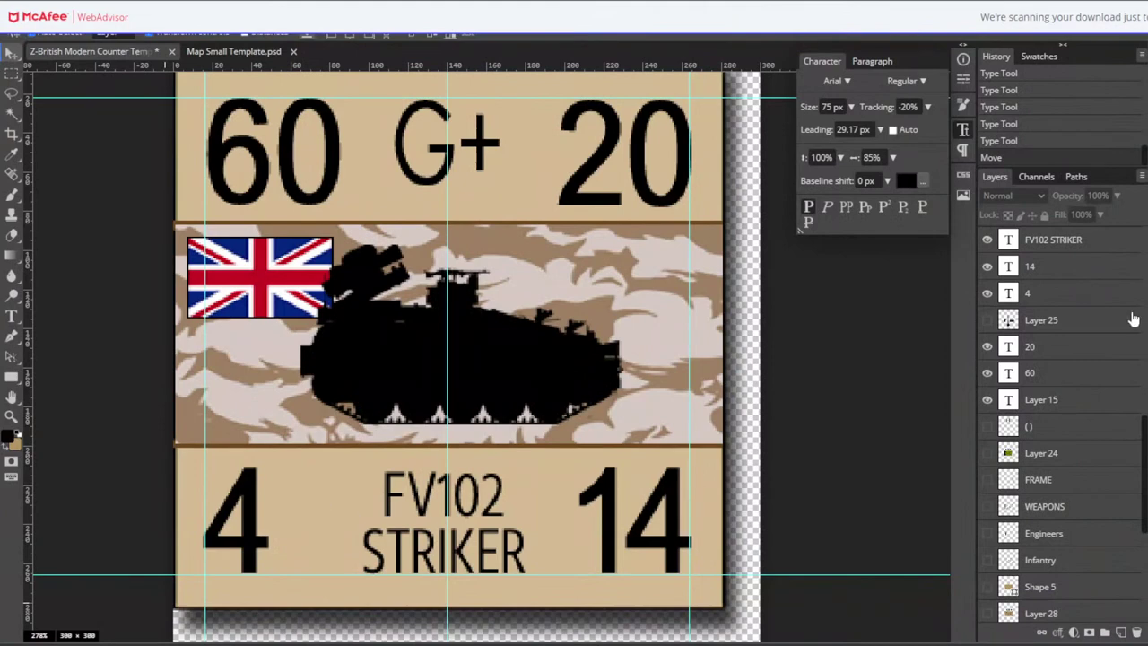
pyautogui.scroll(-3, 1036, 355)
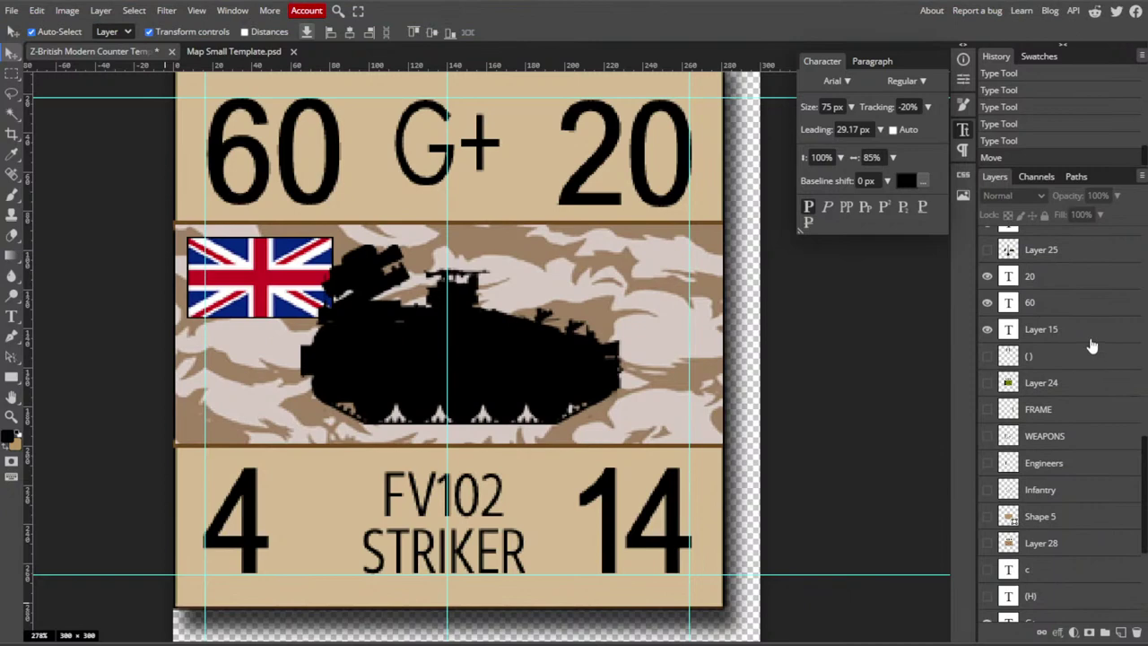
pyautogui.scroll(10, 1093, 346)
pyautogui.scroll(10, 1093, 346)
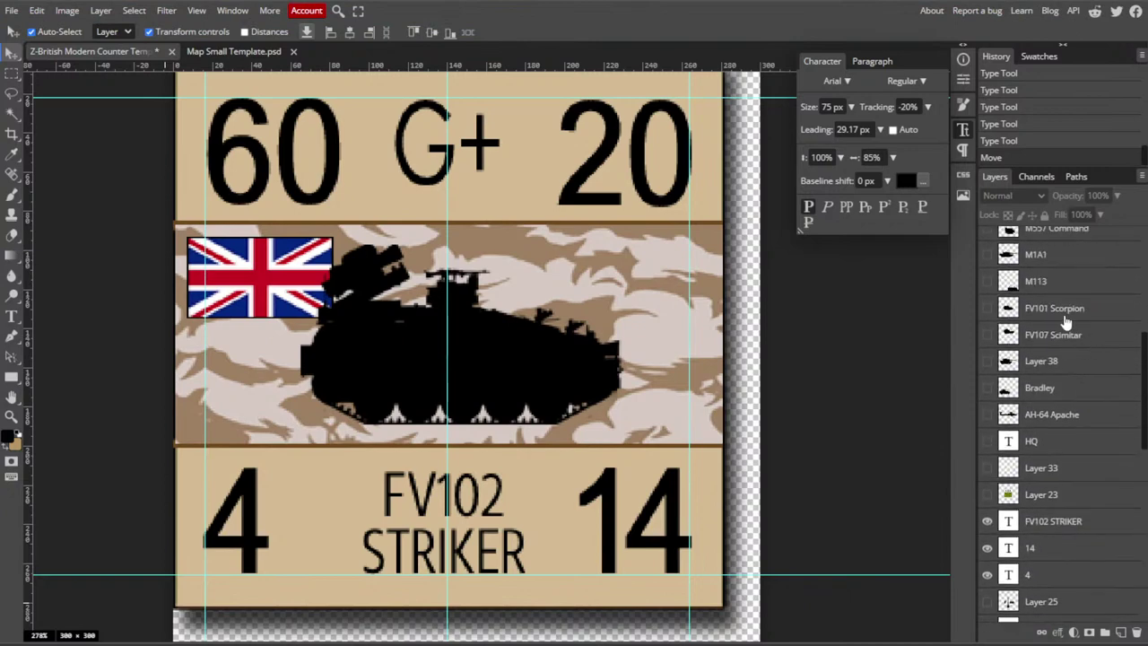
pyautogui.scroll(1, 1090, 274)
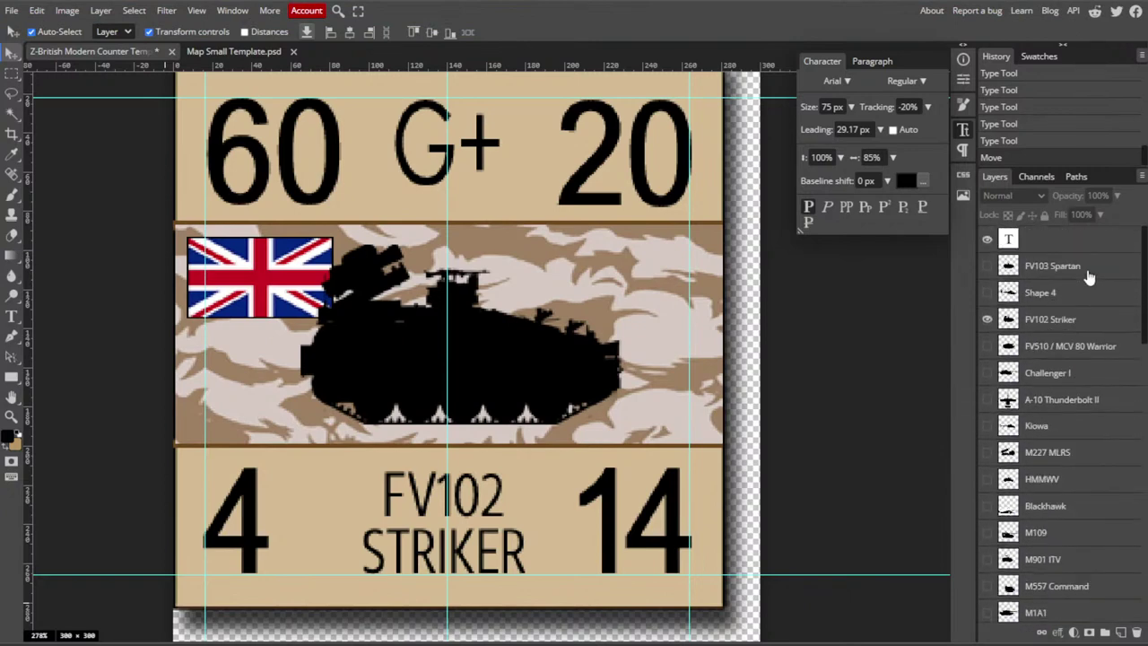
# - Hide the FV102 Striker silhouette, show the FV107 Scimitar one, and move it down into the camouflage band
pyautogui.click(986, 320)
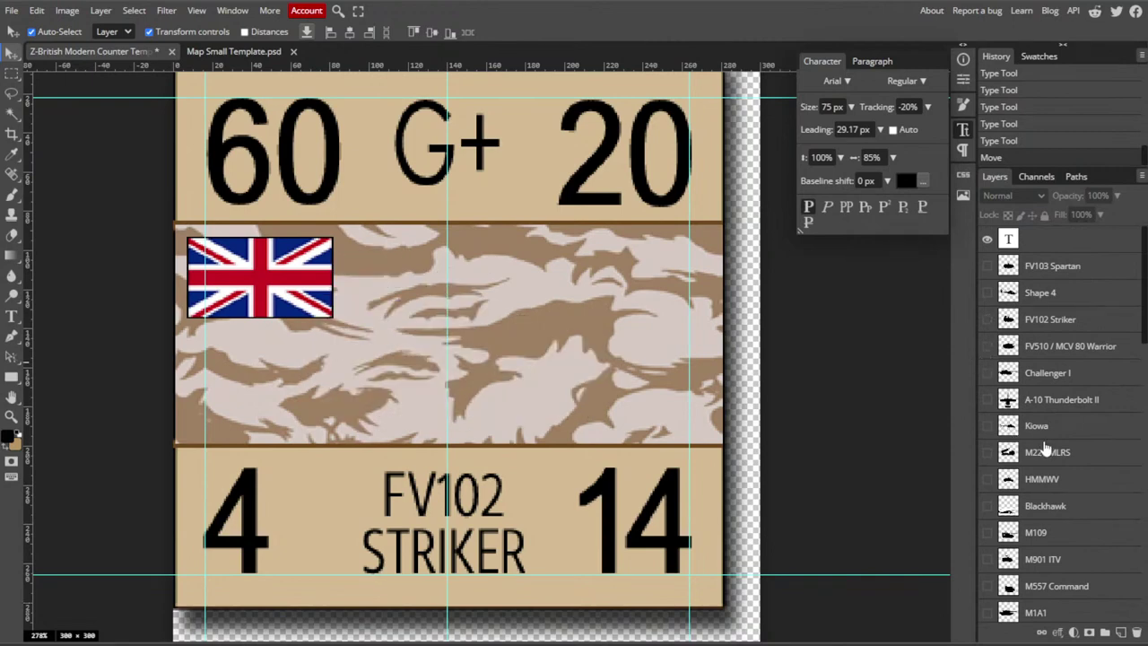
pyautogui.scroll(-2, 1048, 376)
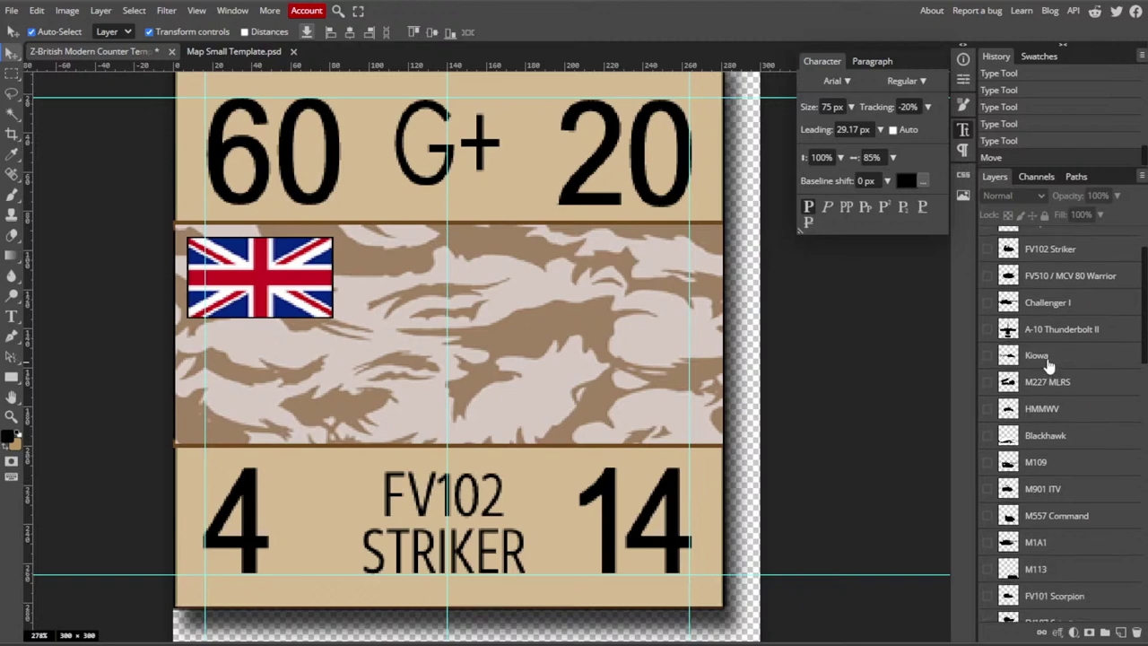
pyautogui.scroll(-2, 1049, 369)
pyautogui.scroll(-2, 1048, 365)
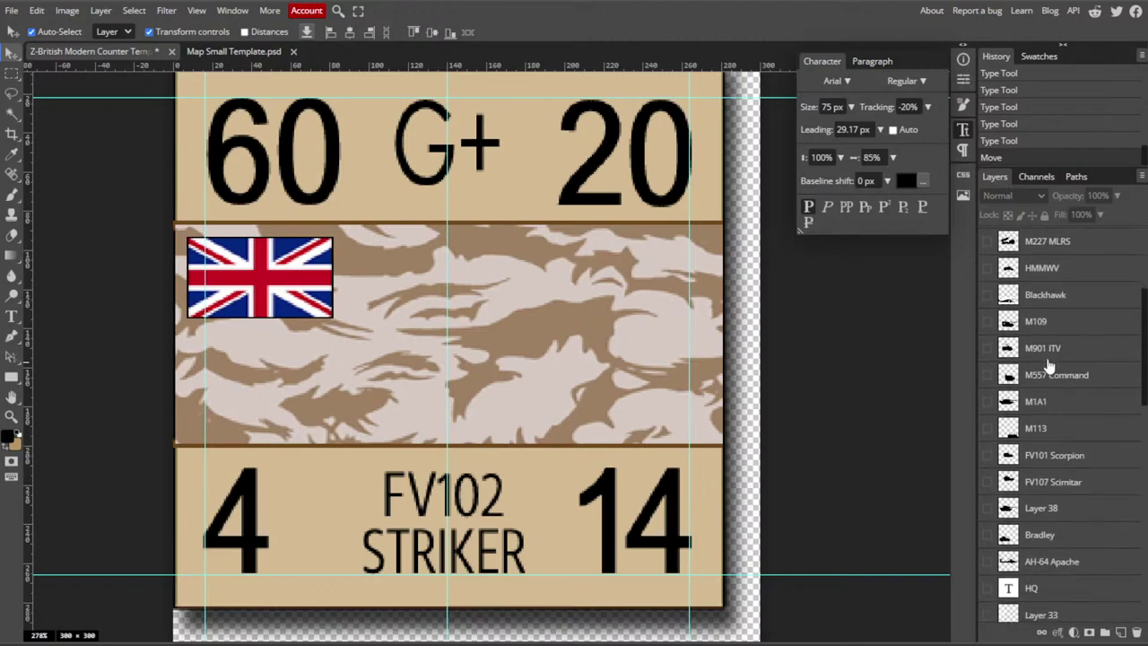
pyautogui.click(986, 483)
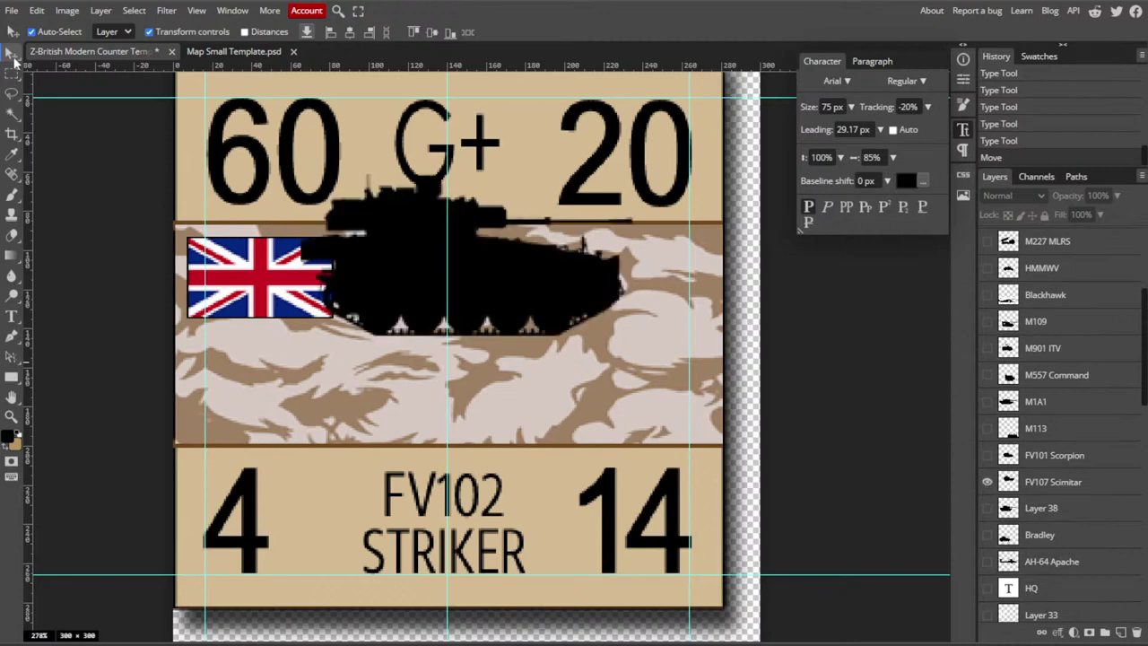
pyautogui.moveTo(558, 289); pyautogui.dragTo(538, 363)
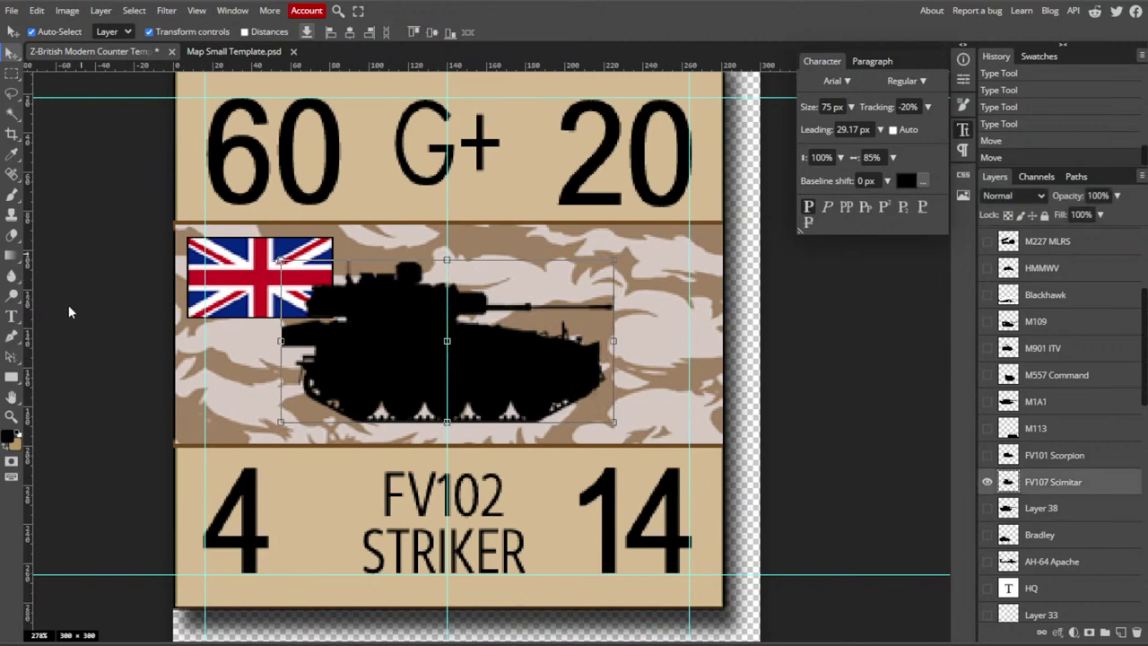
# - Change the counter's upper-left 60 to 8
pyautogui.click(12, 315)
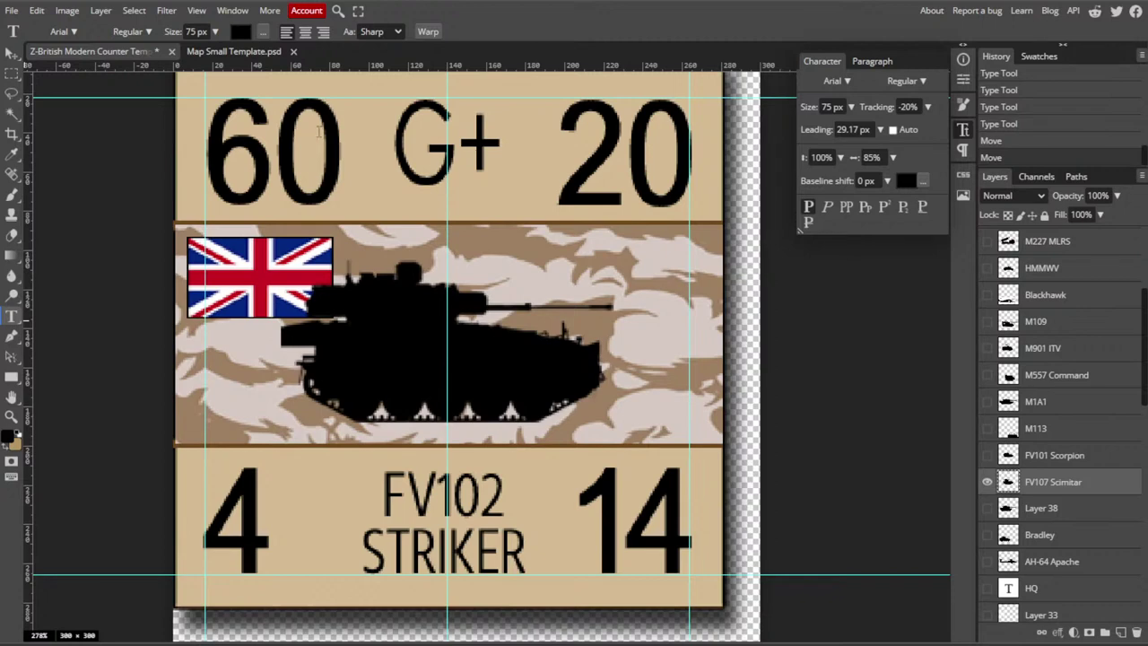
pyautogui.doubleClick(244, 179)
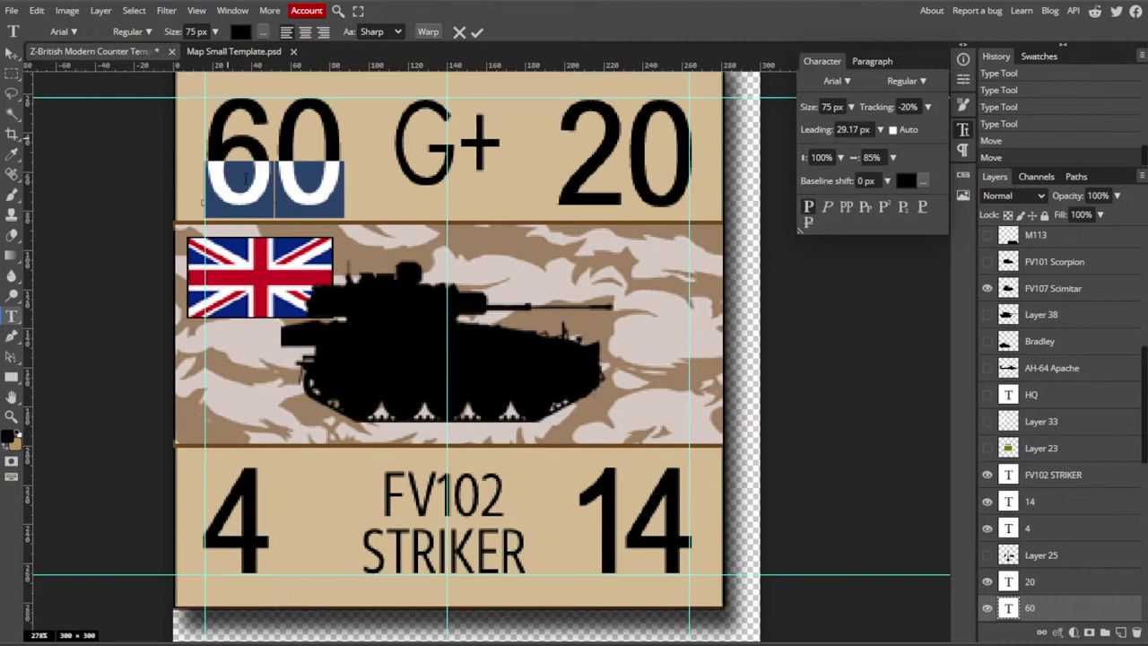
pyautogui.write('8')
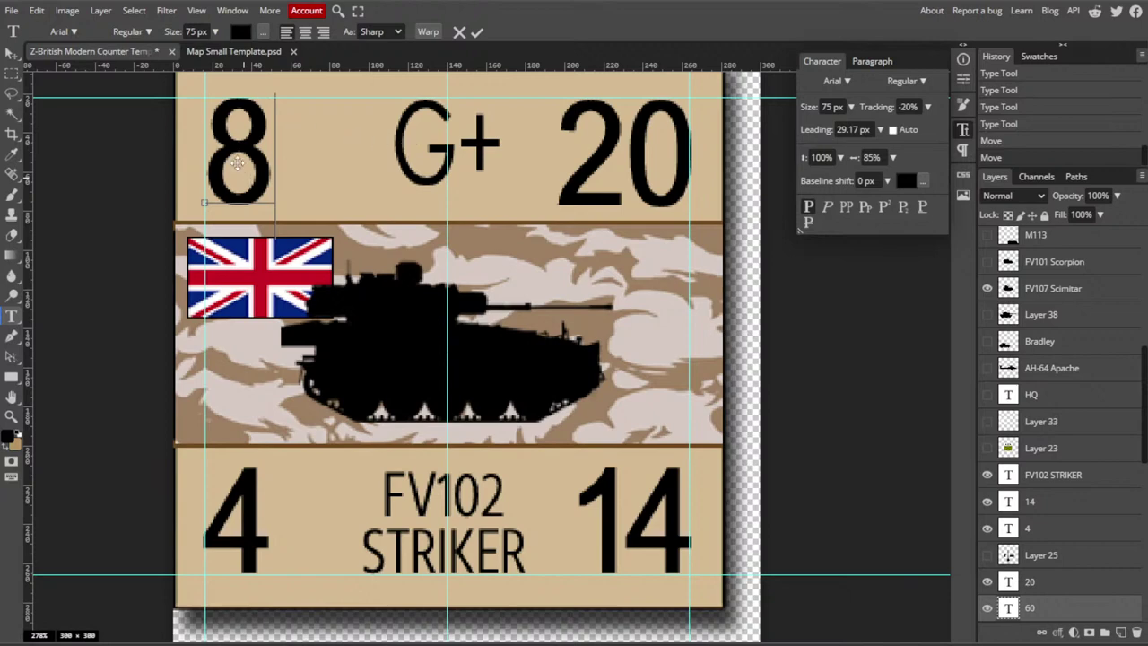
pyautogui.click(11, 53)
pyautogui.press('t')
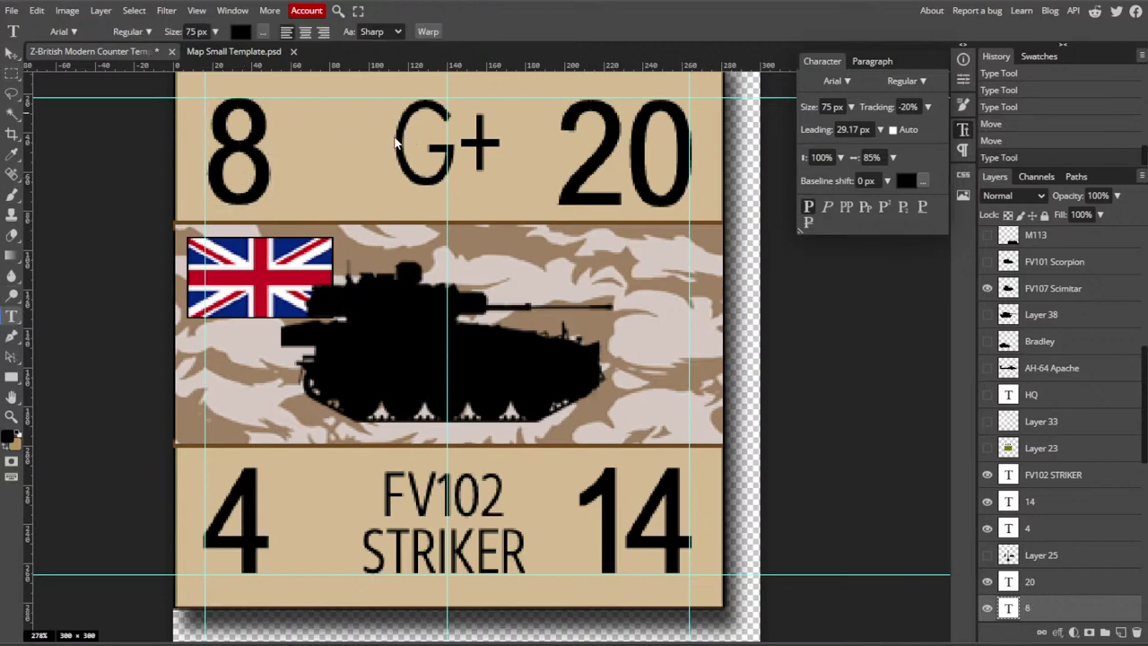
# - Replace the G+ weapon code at the top centre of the counter with A*
pyautogui.click(396, 135)
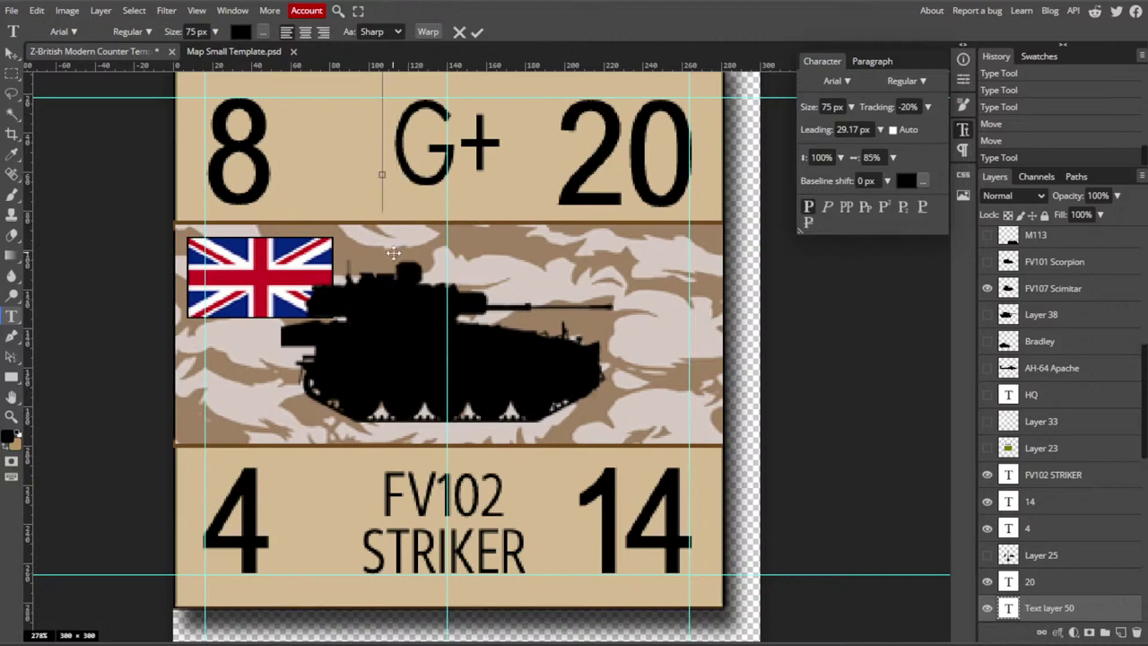
pyautogui.click(411, 161)
pyautogui.write('A')
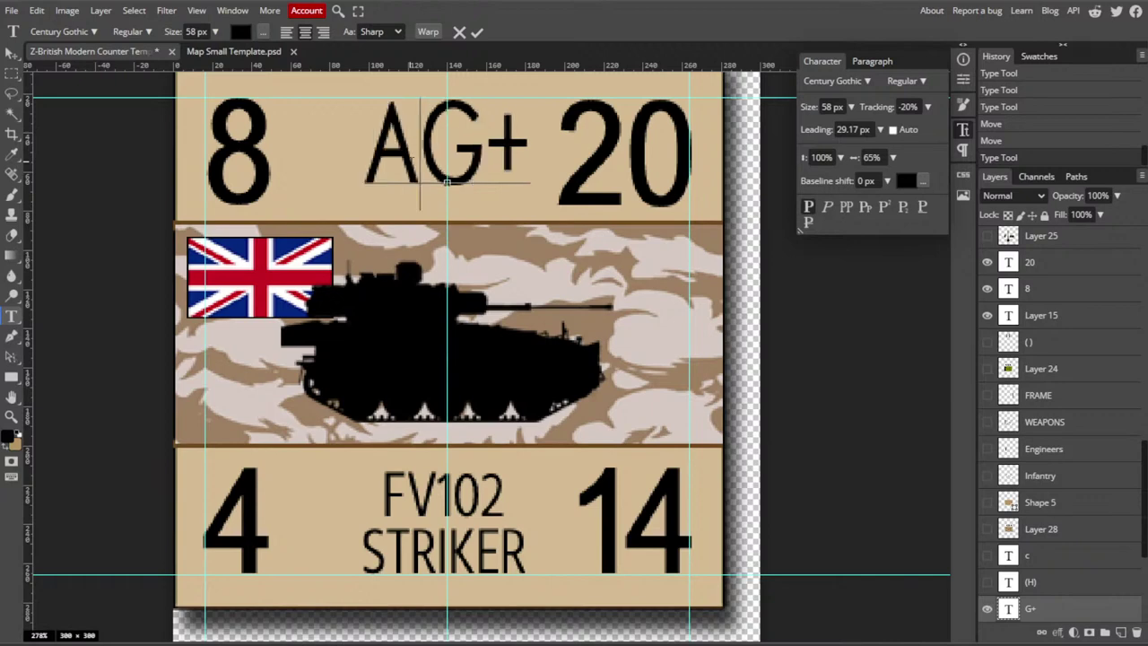
pyautogui.write('*')
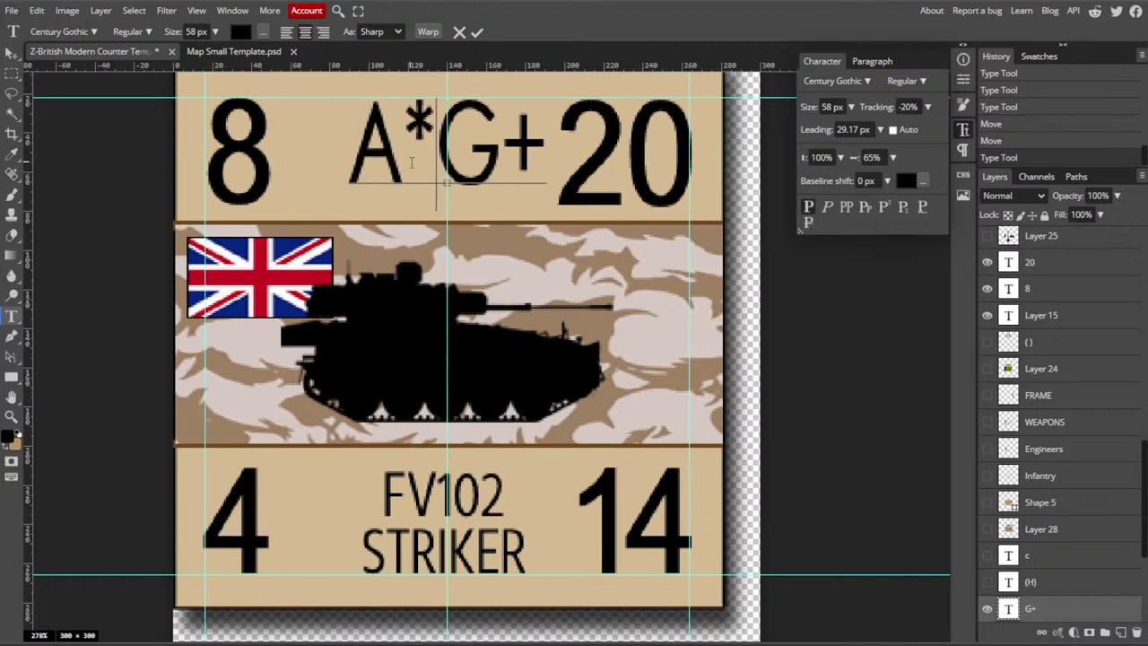
pyautogui.press('Delete')
pyautogui.press('Delete')
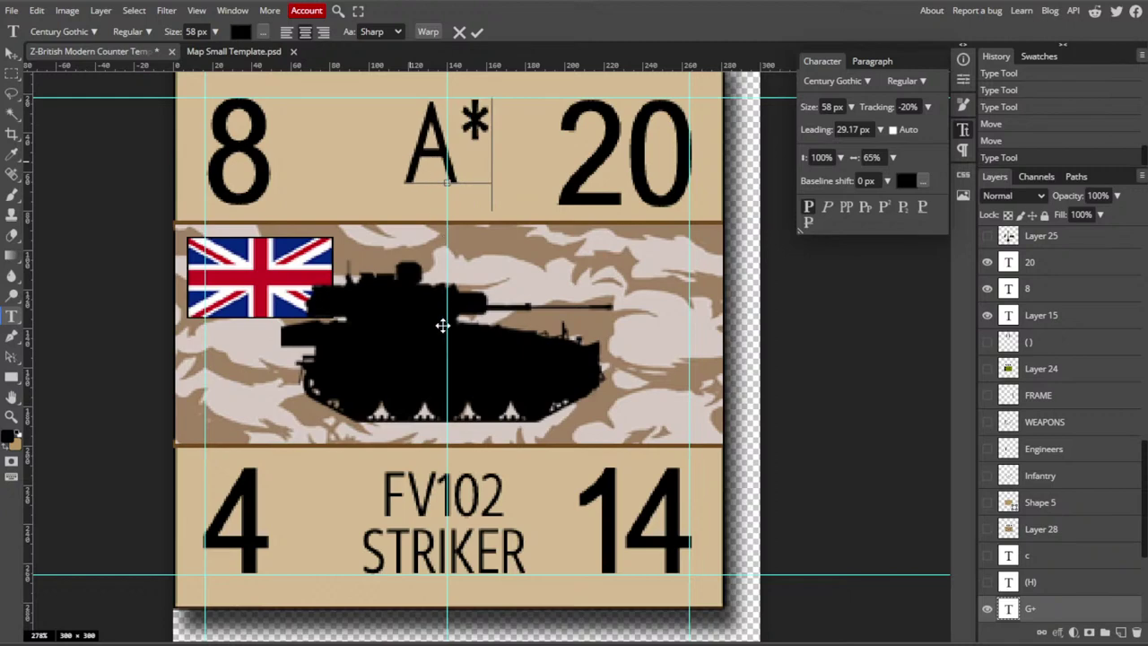
# - Tighten the tracking of the A* weapon code to -80%
pyautogui.click(461, 139)
pyautogui.hotkey('shift', 'Right')
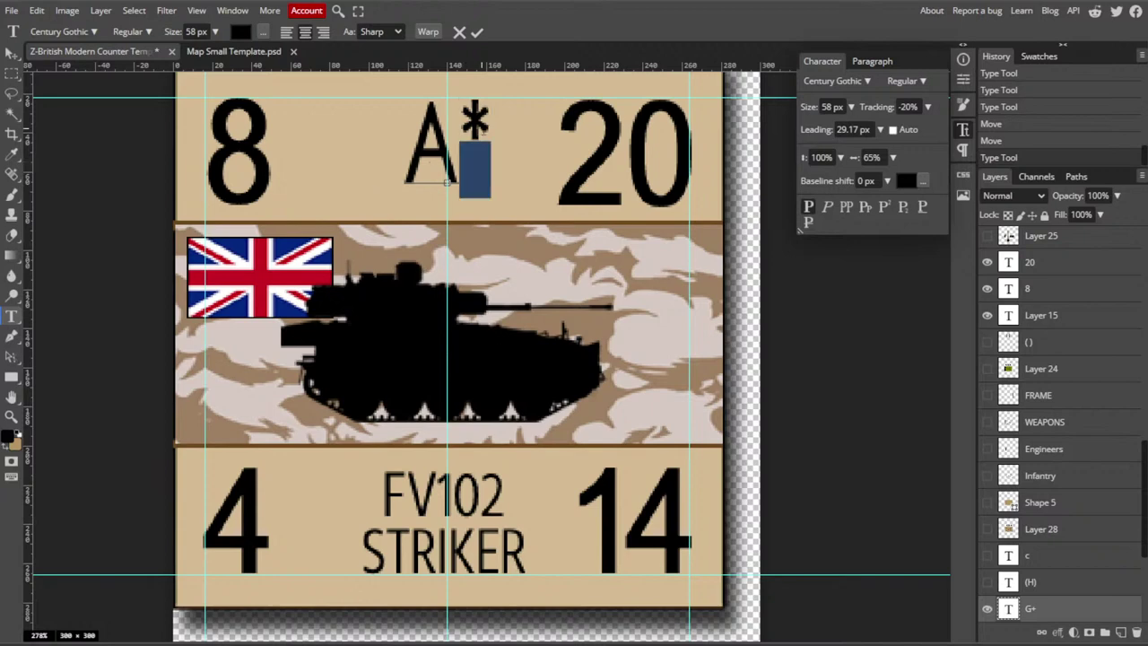
pyautogui.doubleClick(449, 134)
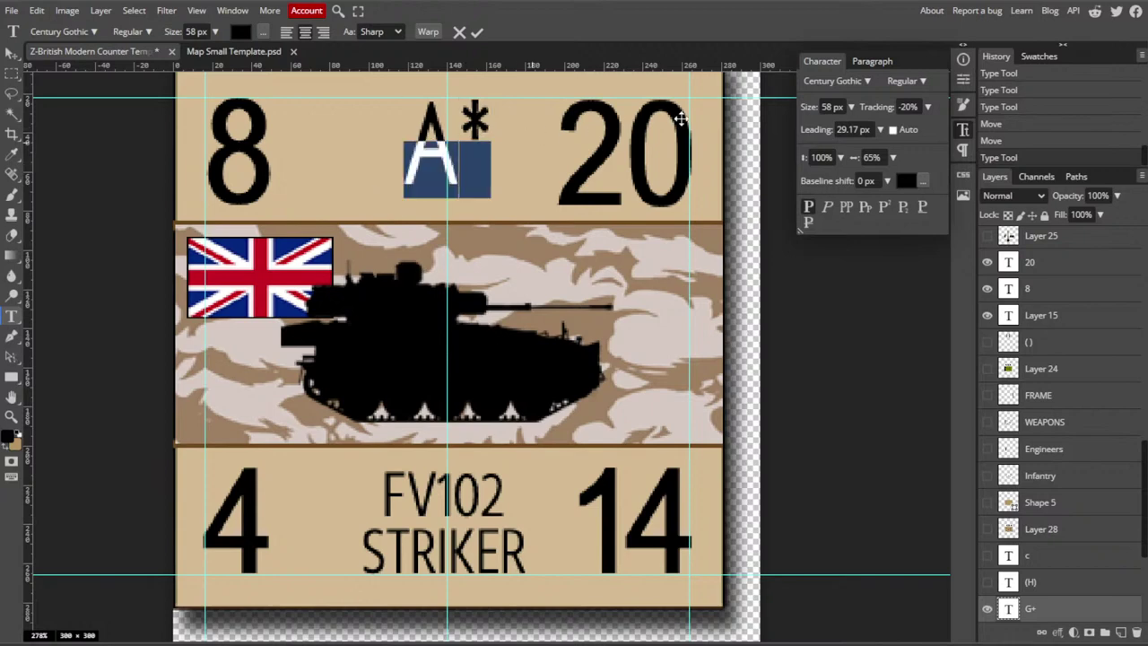
pyautogui.click(907, 107)
pyautogui.write('-31')
pyautogui.press('Return')
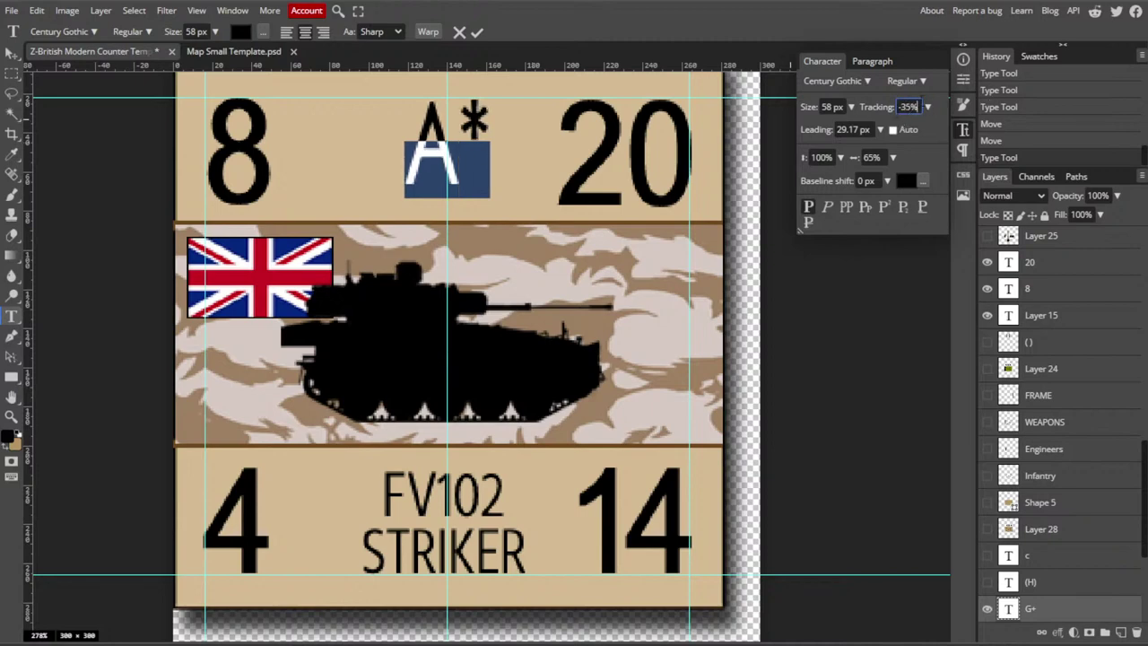
pyautogui.write('-42')
pyautogui.press('Return')
pyautogui.scroll(-20, 908, 107)
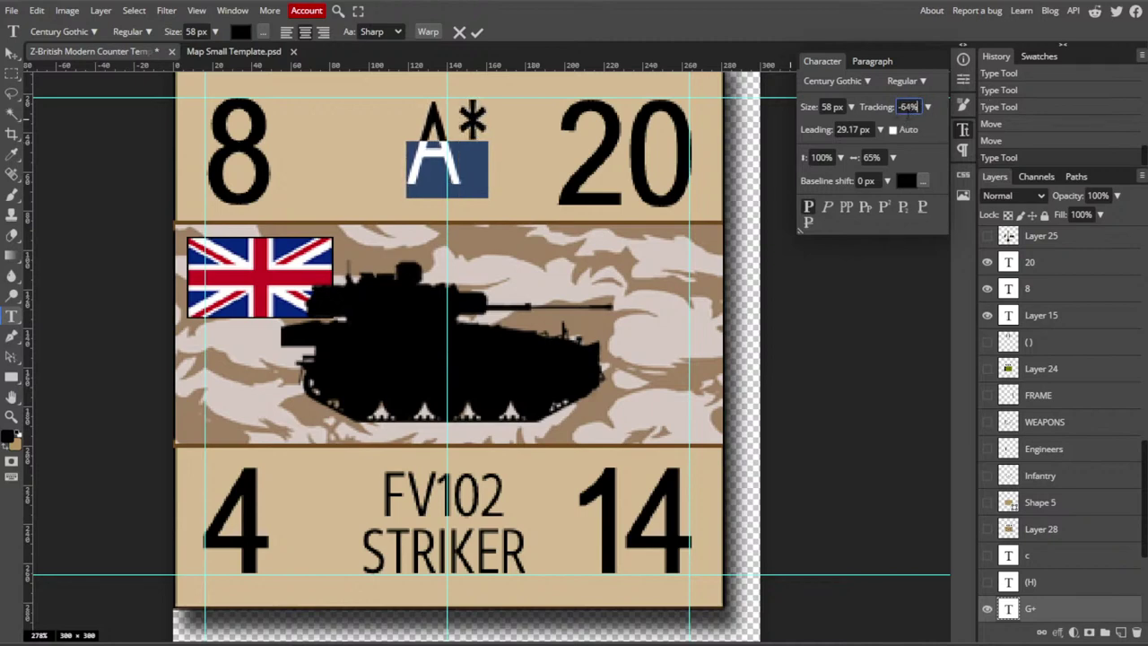
pyautogui.scroll(-3, 909, 109)
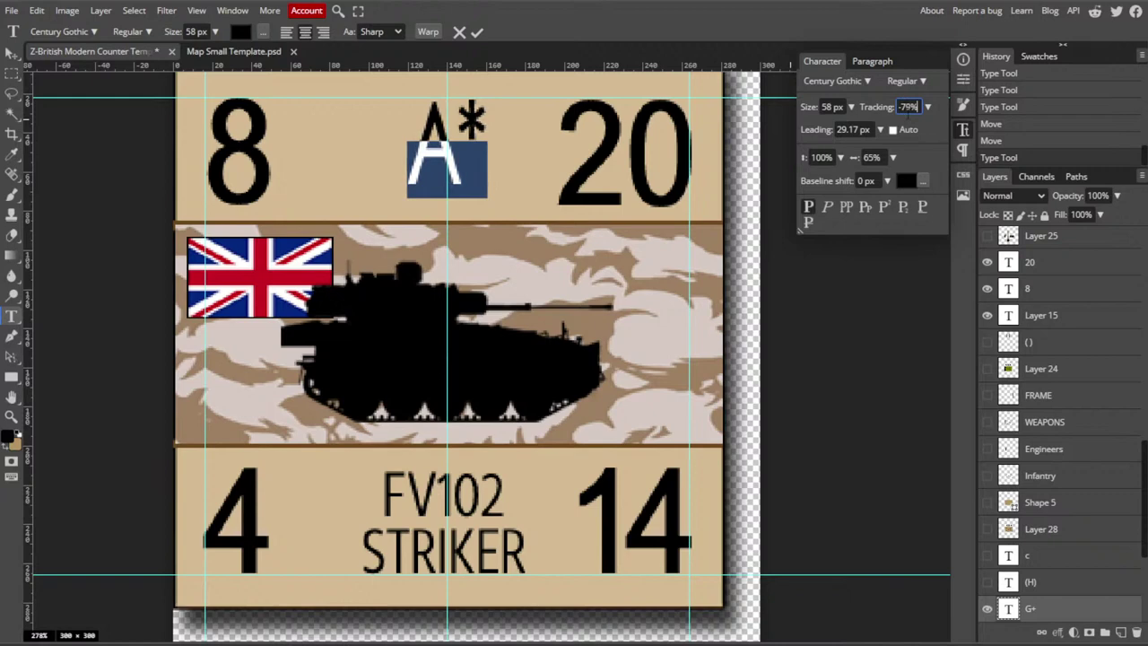
pyautogui.scroll(-1, 908, 109)
pyautogui.click(434, 132)
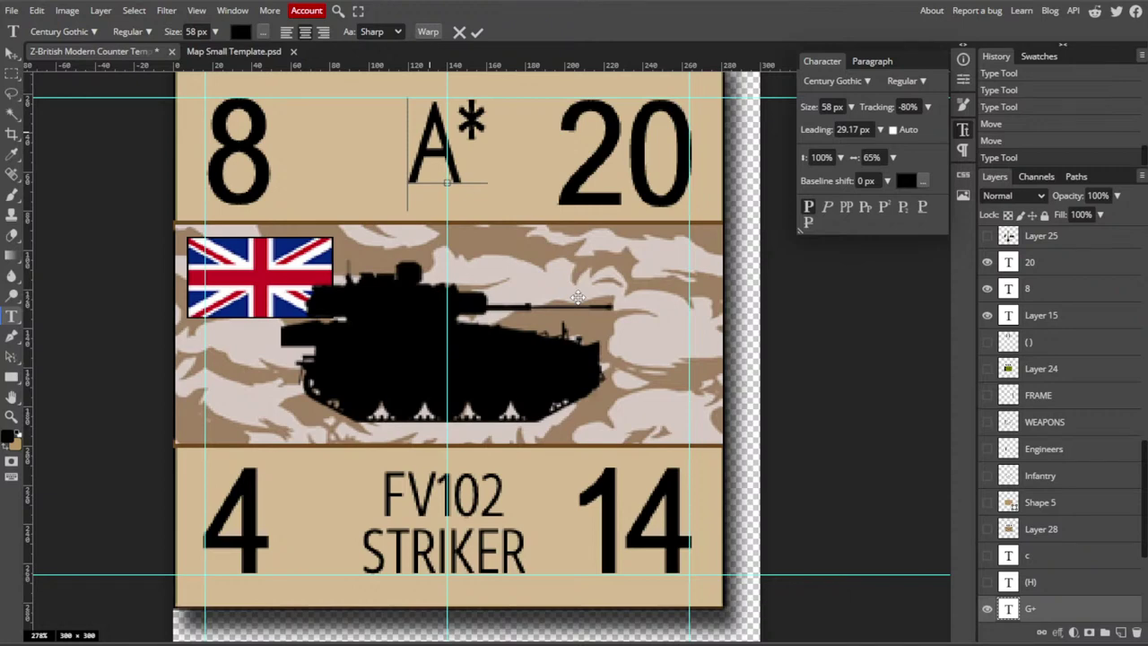
# - Change the counter's upper-right 20 to 10 and set its tracking to -82%
pyautogui.click(16, 316)
pyautogui.doubleClick(627, 107)
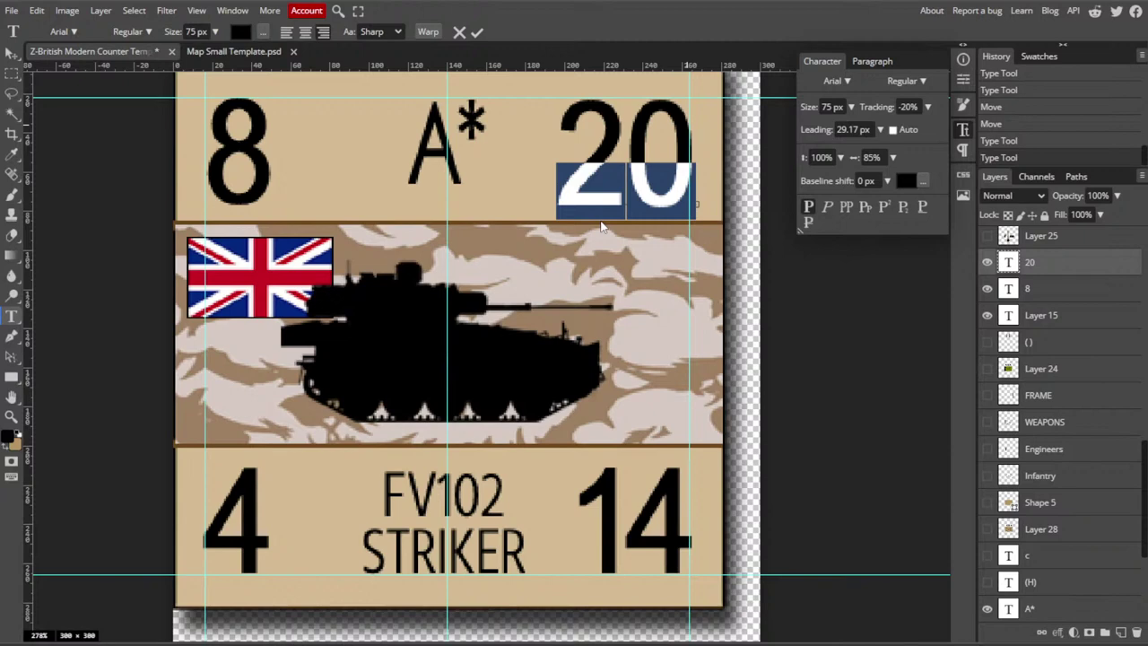
pyautogui.write('10')
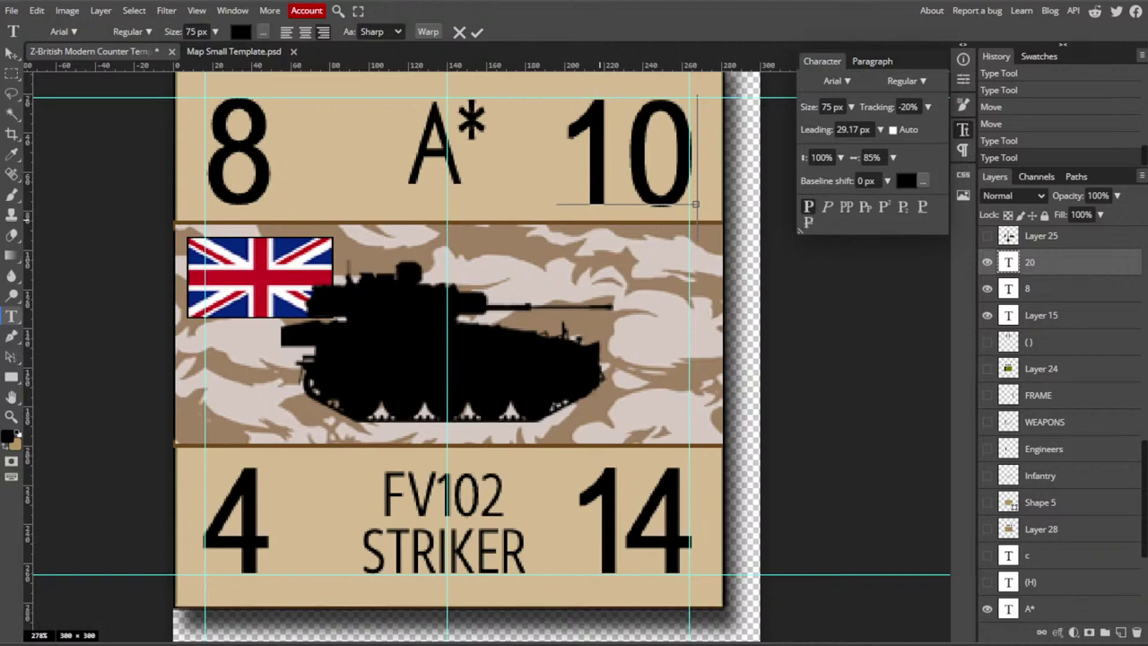
pyautogui.hotkey('ctrl', 'a')
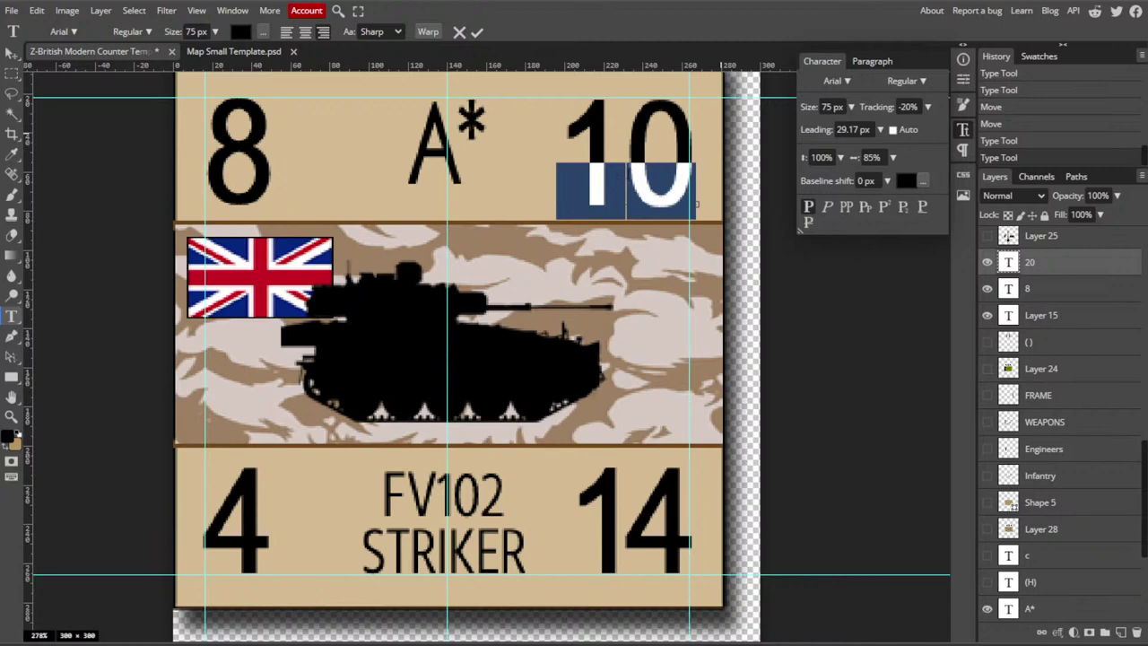
pyautogui.click(908, 106)
pyautogui.write('-25')
pyautogui.press('Return')
pyautogui.press('Down')
pyautogui.press('Down')
pyautogui.press('Down')
pyautogui.press('Down')
pyautogui.press('Down')
pyautogui.press('Down')
pyautogui.press('Down')
pyautogui.press('Down')
pyautogui.press('Down')
pyautogui.press('Down')
pyautogui.press('Down')
pyautogui.press('Down')
pyautogui.press('Down')
pyautogui.press('Down')
pyautogui.press('Down')
pyautogui.press('Down')
pyautogui.press('Down')
pyautogui.press('Down')
pyautogui.press('Down')
pyautogui.press('Down')
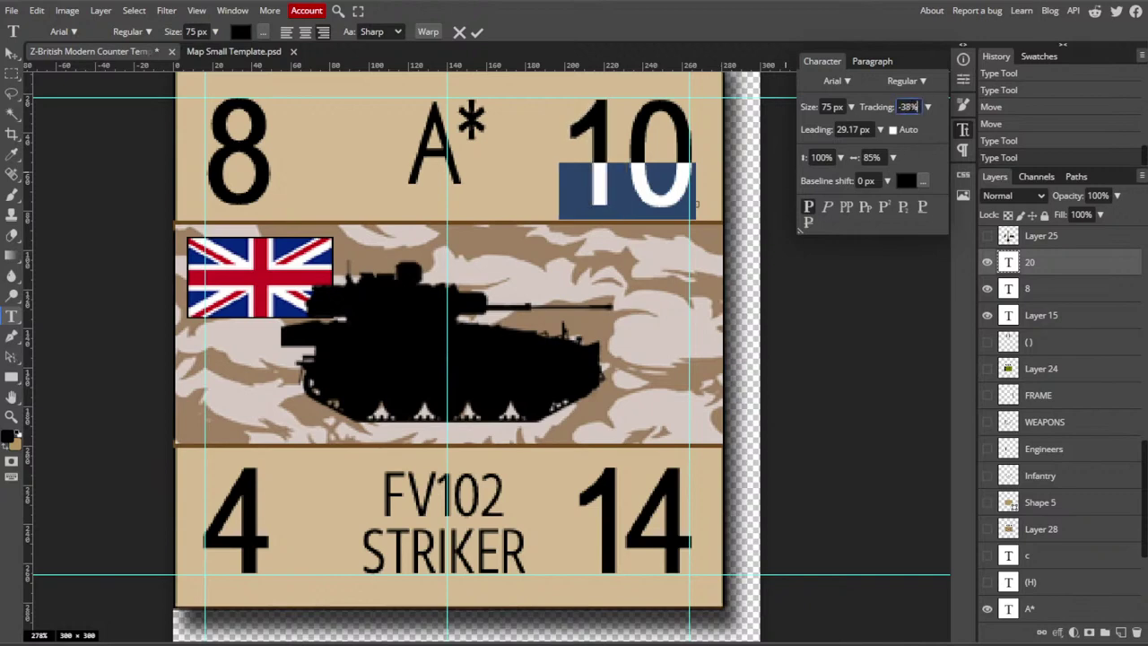
pyautogui.press('Down')
pyautogui.press('Down')
pyautogui.press('Down')
pyautogui.press('Down')
pyautogui.press('Down')
pyautogui.press('Down')
pyautogui.press('Down')
pyautogui.press('Down')
pyautogui.press('Down')
pyautogui.press('Down')
pyautogui.press('Down')
pyautogui.press('Down')
pyautogui.press('Down')
pyautogui.press('Down')
pyautogui.press('Down')
pyautogui.press('Down')
pyautogui.press('Down')
pyautogui.press('Down')
pyautogui.press('Down')
pyautogui.press('Down')
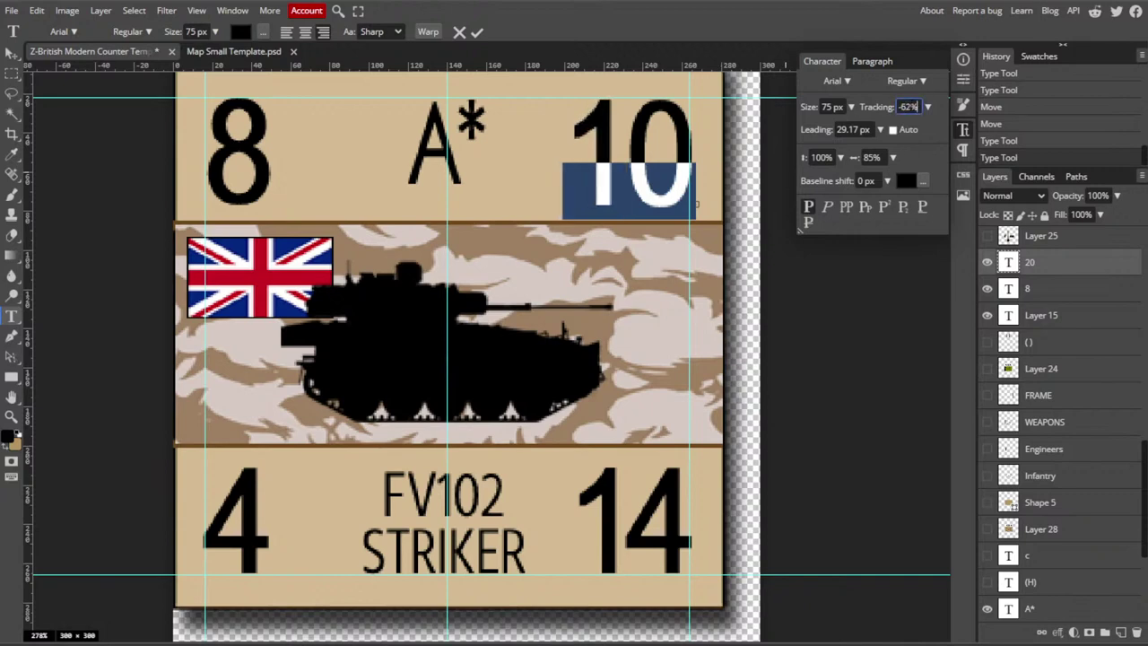
pyautogui.press('Down')
pyautogui.press('Down')
pyautogui.press('Down')
pyautogui.press('Down')
pyautogui.press('Down')
pyautogui.press('Down')
pyautogui.press('Down')
pyautogui.press('Down')
pyautogui.press('Down')
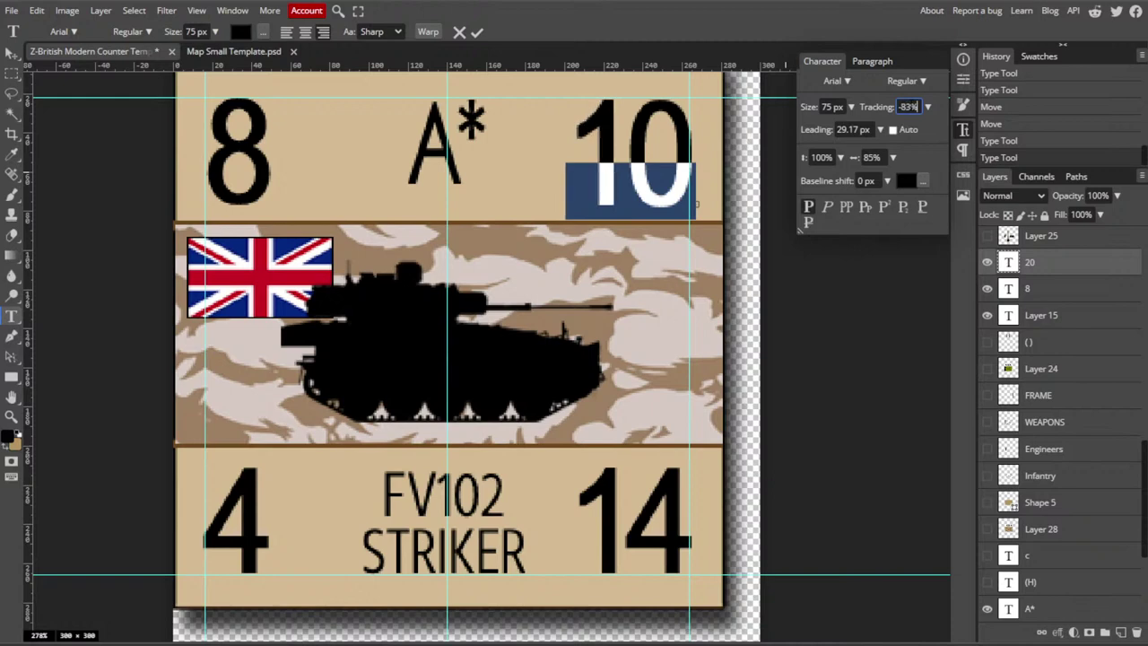
pyautogui.press('Up')
pyautogui.press('Up')
pyautogui.press('Down')
pyautogui.click(638, 168)
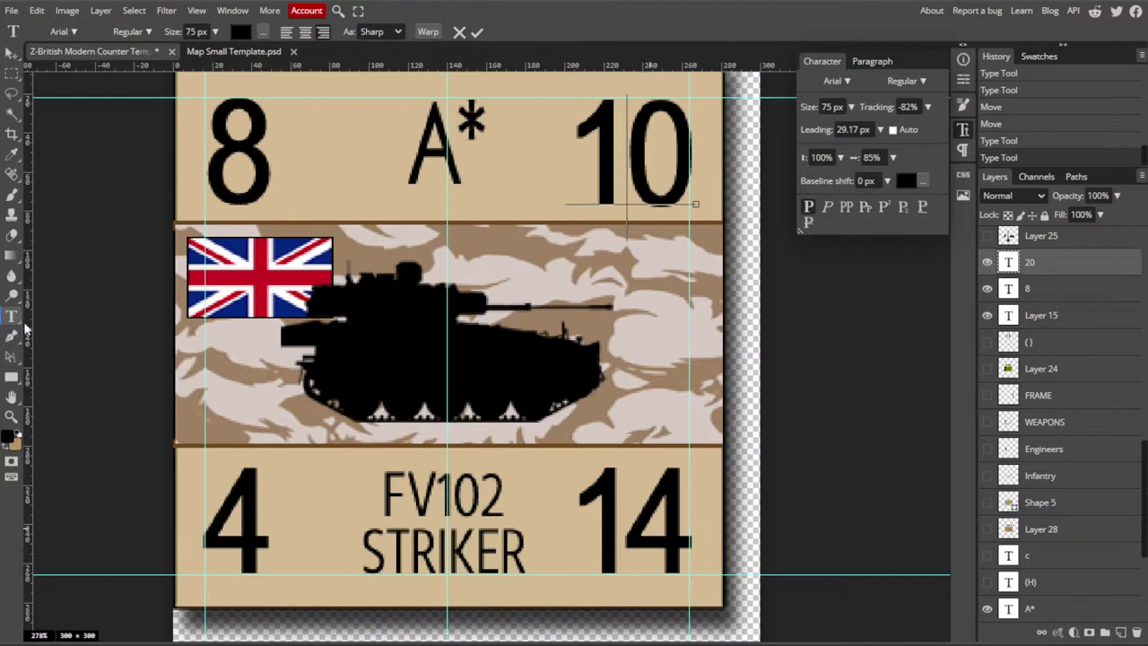
# - Change the vehicle name on the counter from FV102 STRIKER to FV107 SCIMITAR
pyautogui.click(443, 506)
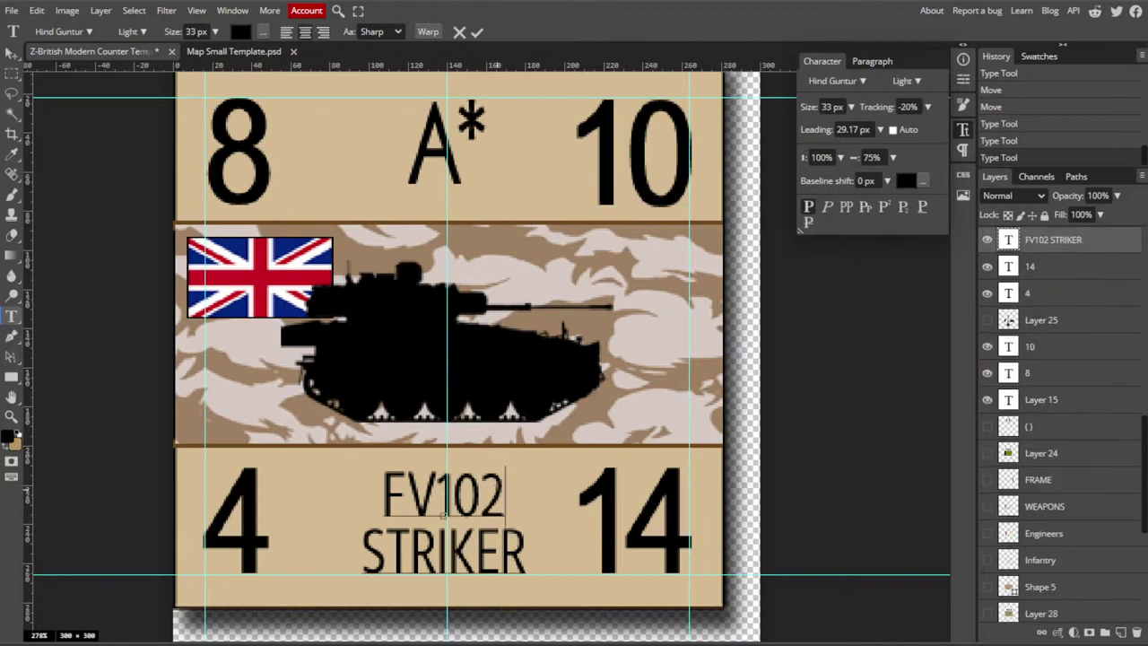
pyautogui.press('BackSpace')
pyautogui.write('7')
pyautogui.press('Right')
pyautogui.press('Right')
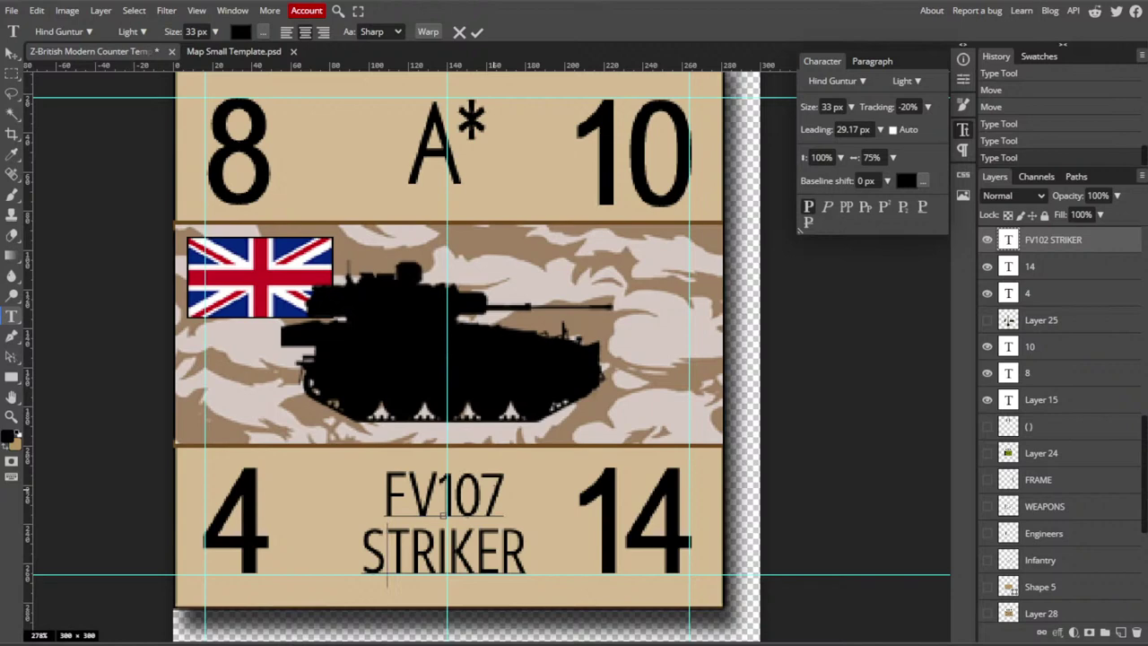
pyautogui.write('C')
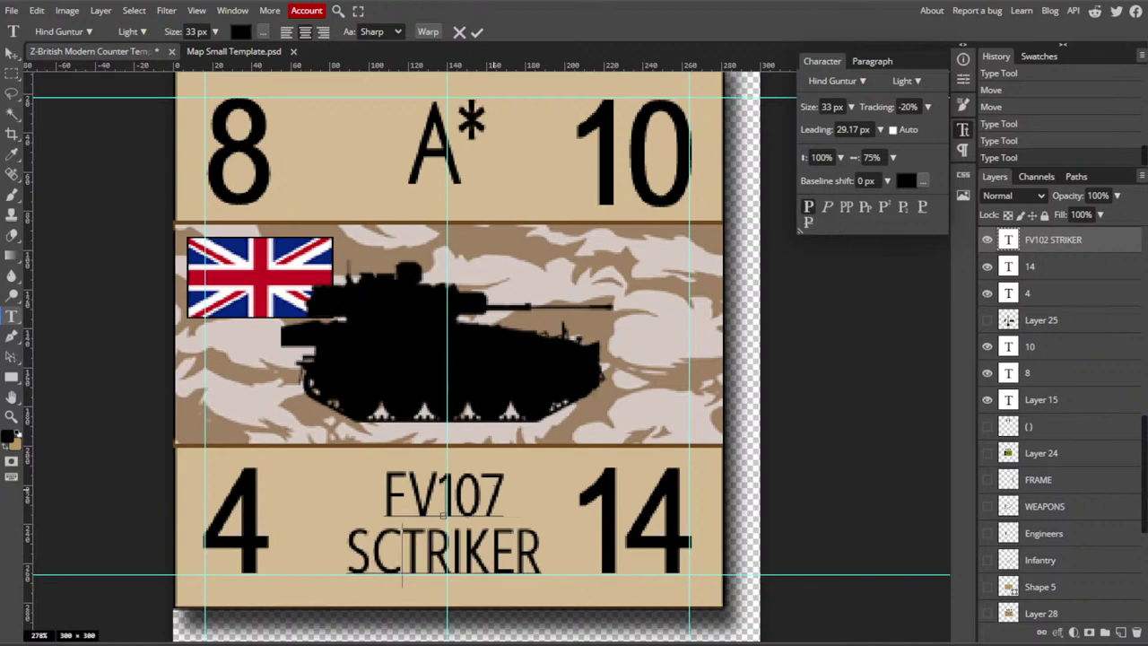
pyautogui.write('IMITAR')
pyautogui.press('Delete')
pyautogui.press('Delete')
pyautogui.press('Delete')
pyautogui.press('Delete')
pyautogui.press('Delete')
pyautogui.press('Delete')
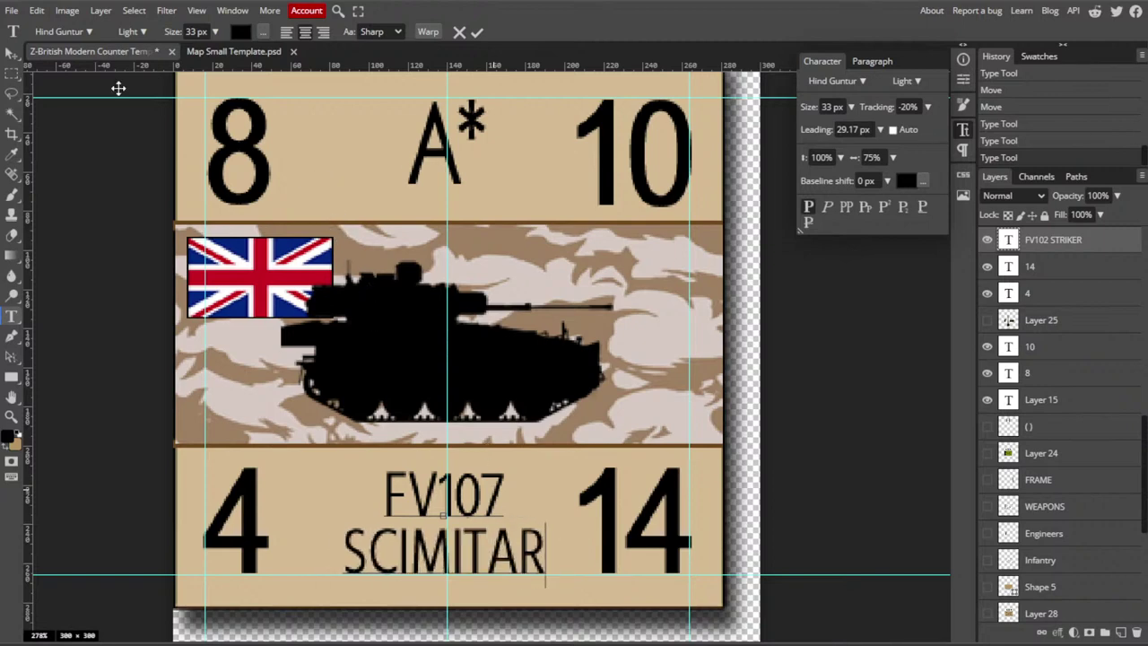
# - Open the JPG export settings for the FV107 Scimitar counter
pyautogui.click(12, 10)
pyautogui.moveTo(35, 195)
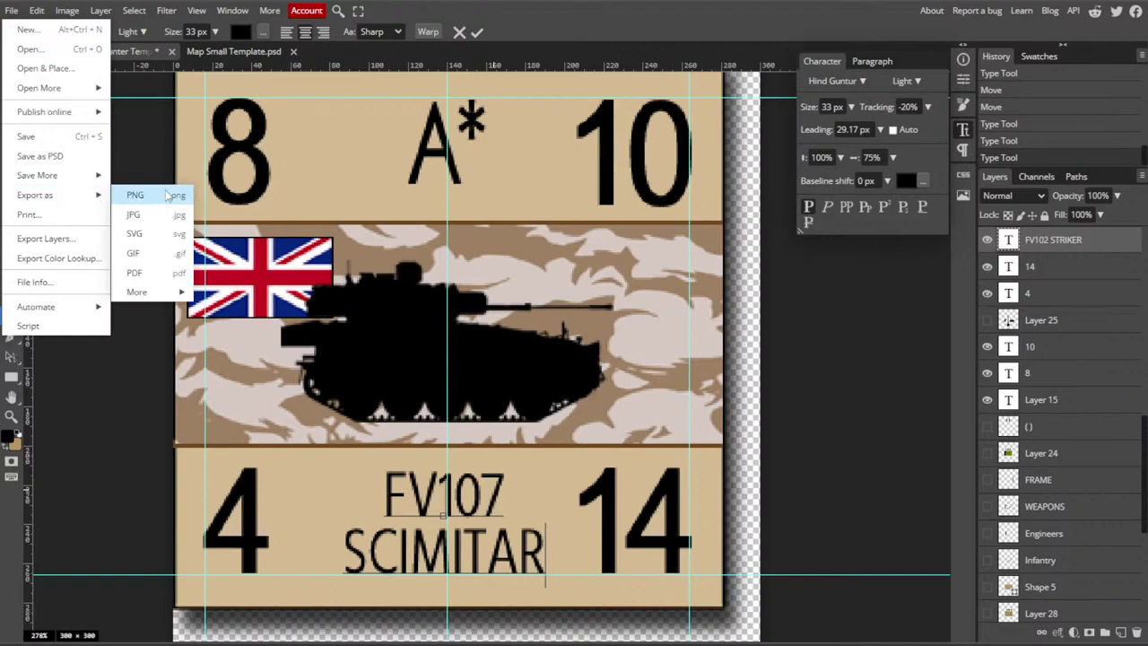
pyautogui.click(135, 215)
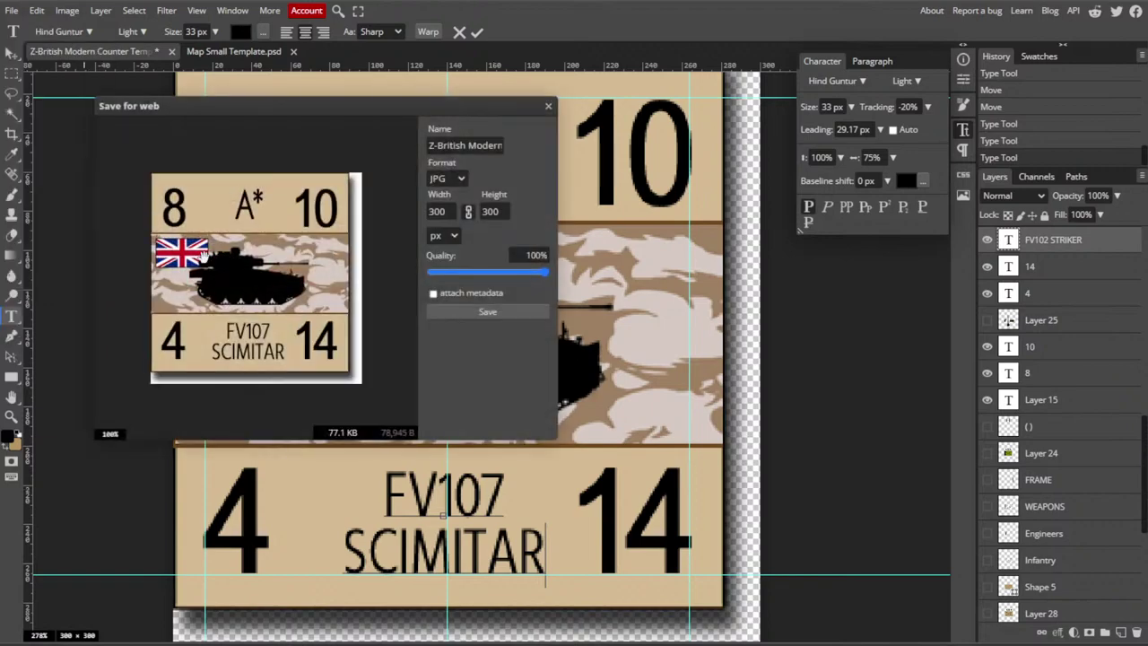
# - Abandon the counter's JPG export and export it as a 300 × 300 px PNG at 100% quality instead
pyautogui.click(493, 313)
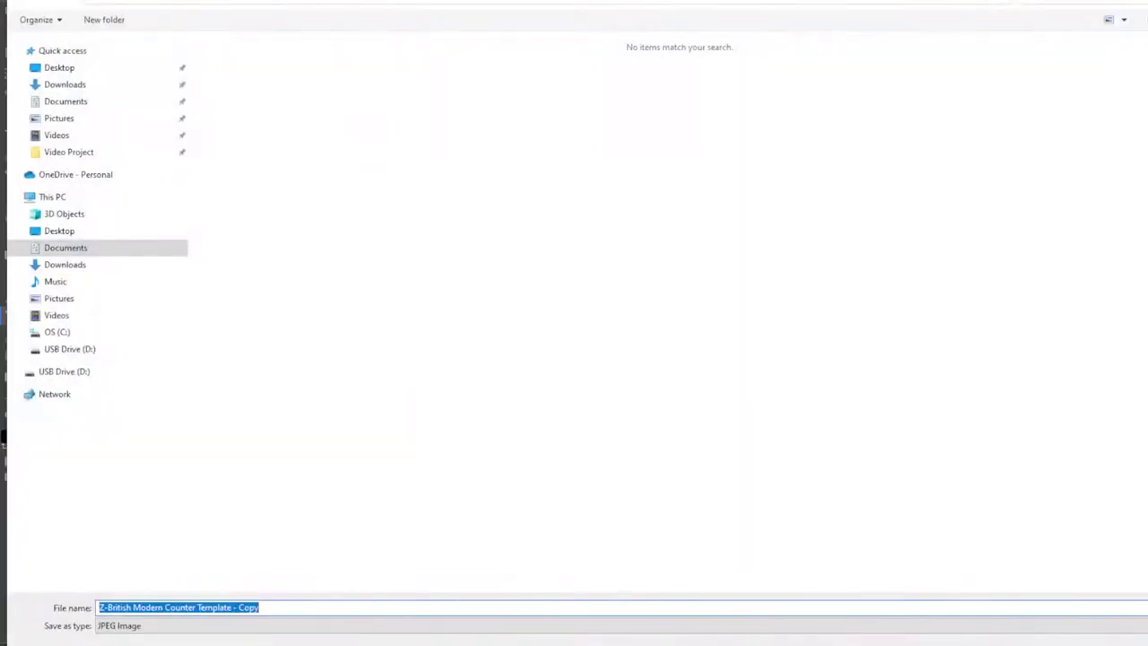
pyautogui.press('Return')
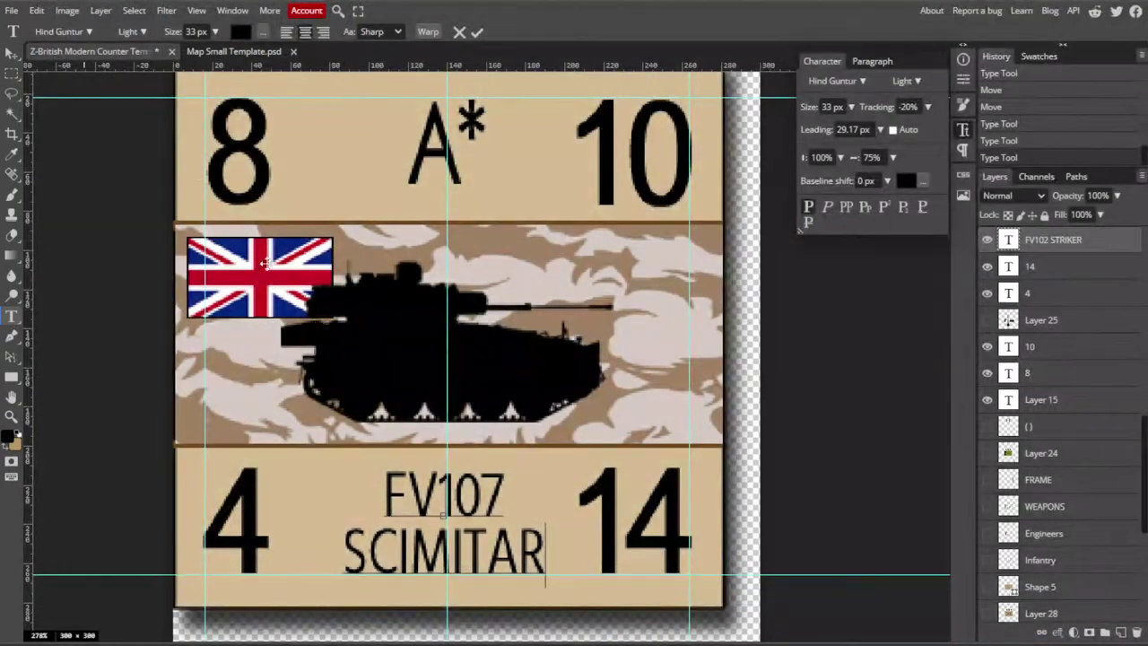
pyautogui.click(12, 11)
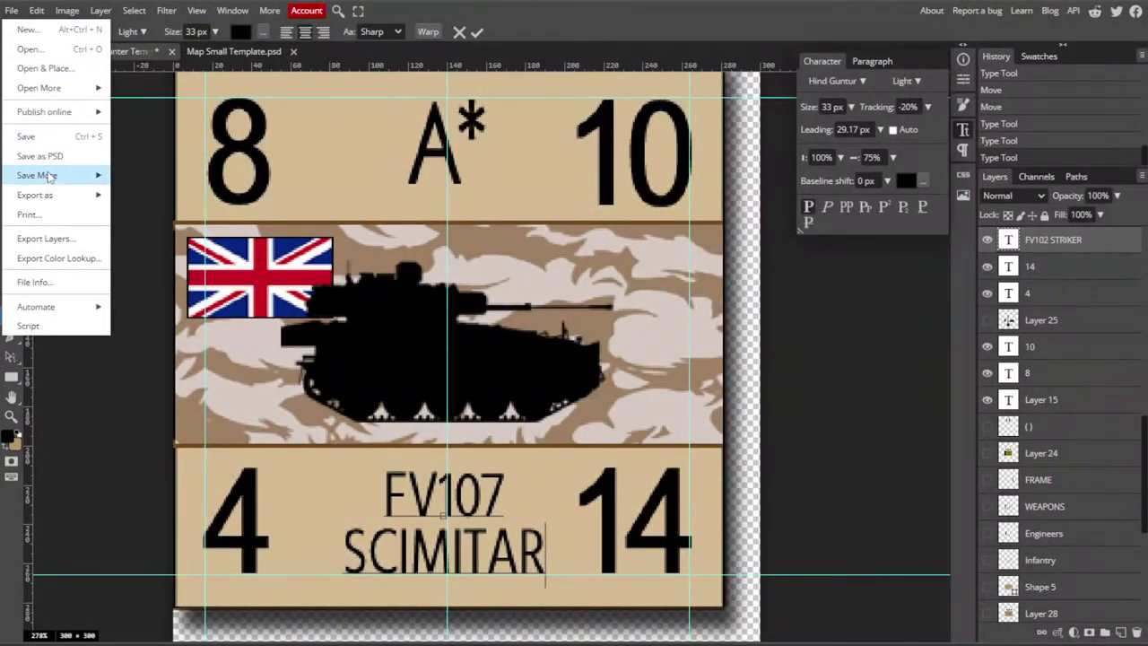
pyautogui.moveTo(46, 194)
pyautogui.click(148, 201)
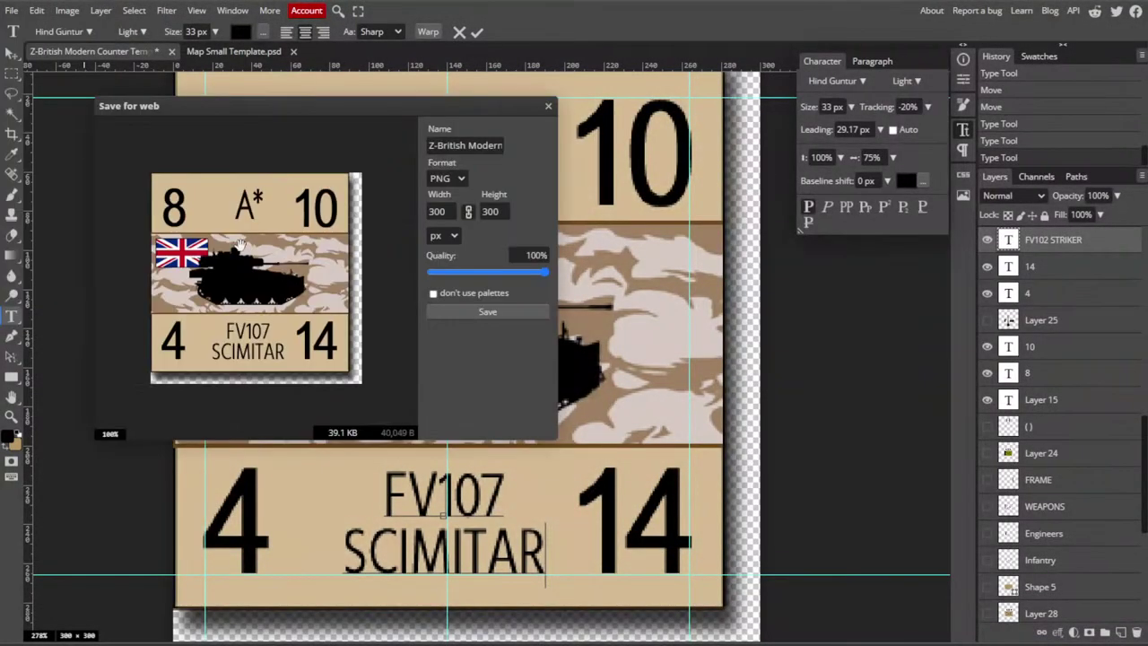
pyautogui.click(510, 311)
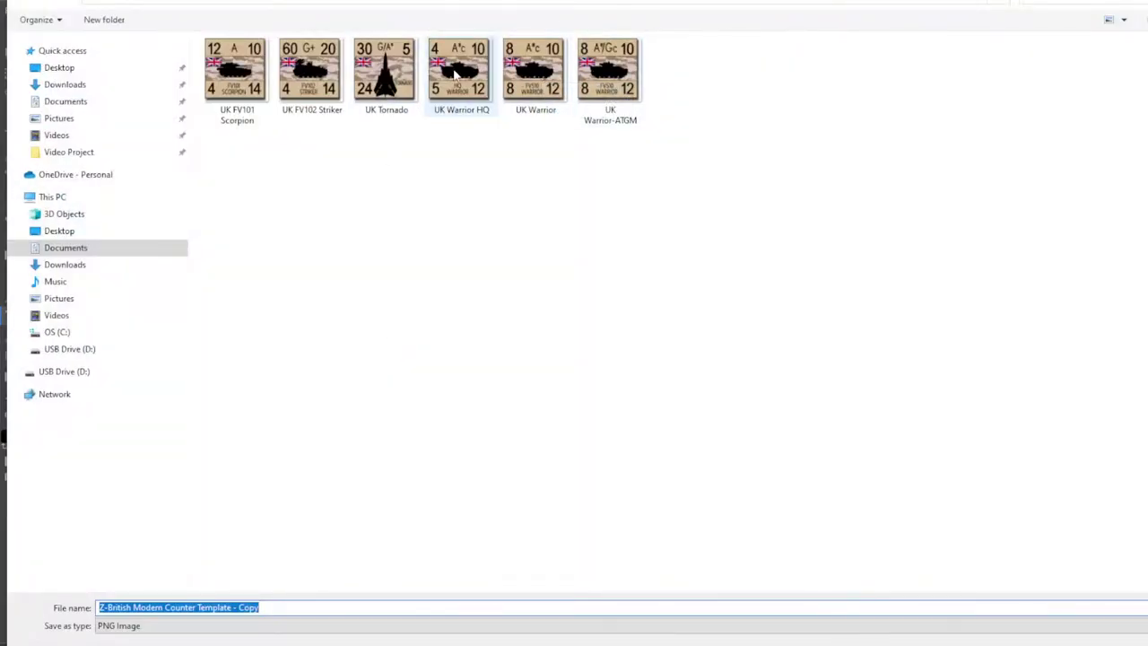
# - Save the PNG as UK FV107 Scimitar, adapting the name of the existing UK FV102 Striker file
pyautogui.click(310, 70)
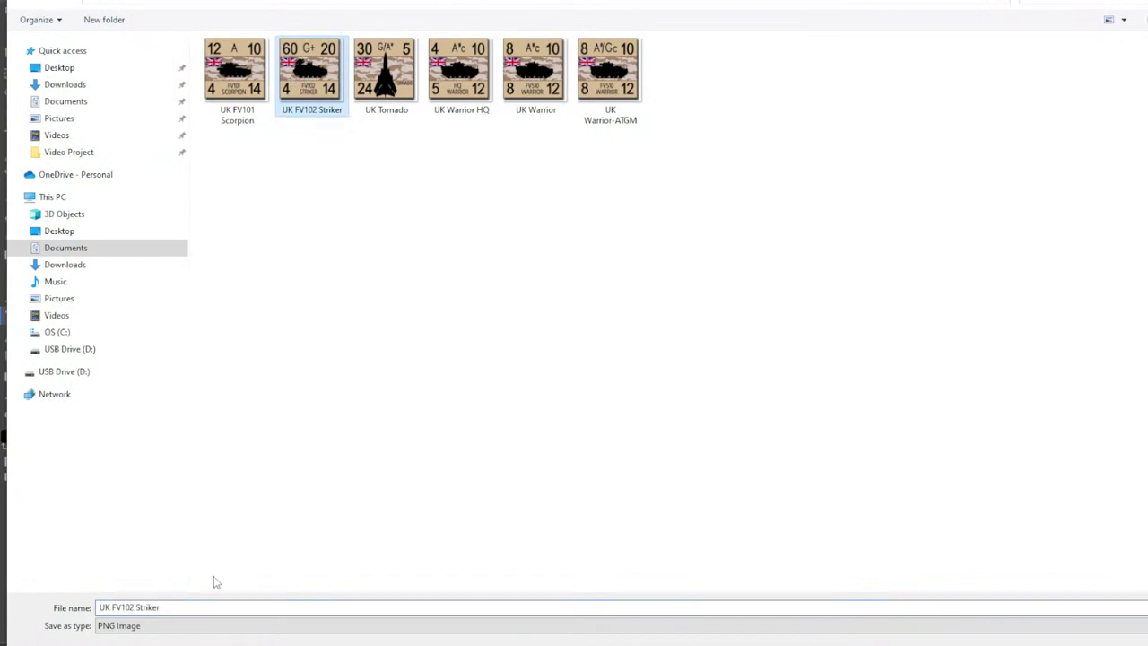
pyautogui.click(189, 606)
pyautogui.press('Home')
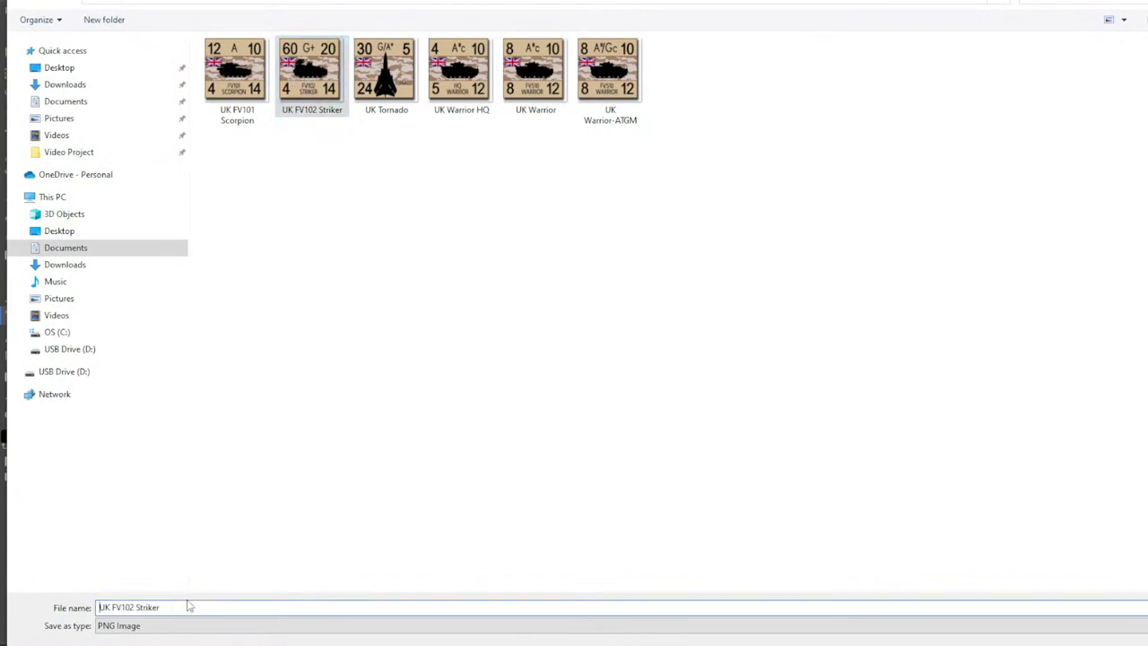
pyautogui.press('BackSpace')
pyautogui.write('7 S')
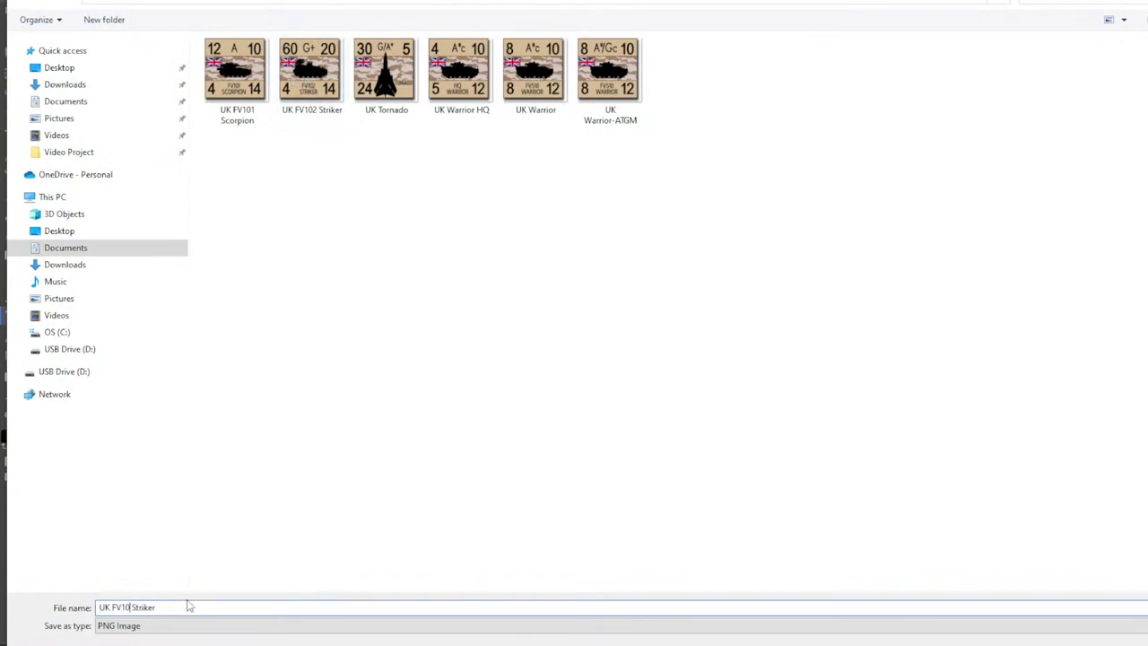
pyautogui.write('cimitar')
pyautogui.press('Delete')
pyautogui.press('Delete')
pyautogui.press('Delete')
pyautogui.press('Delete')
pyautogui.press('Delete')
pyautogui.press('Return')
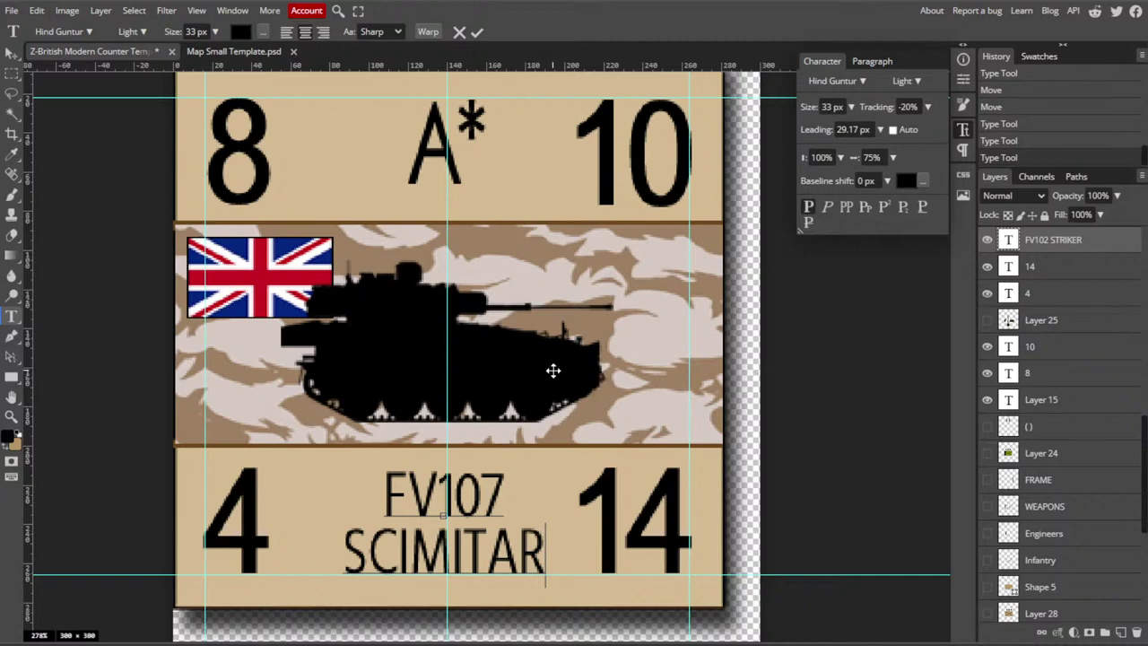
# - Hide the FV107 Scimitar silhouette layer on the counter
pyautogui.click(12, 53)
pyautogui.click(345, 361)
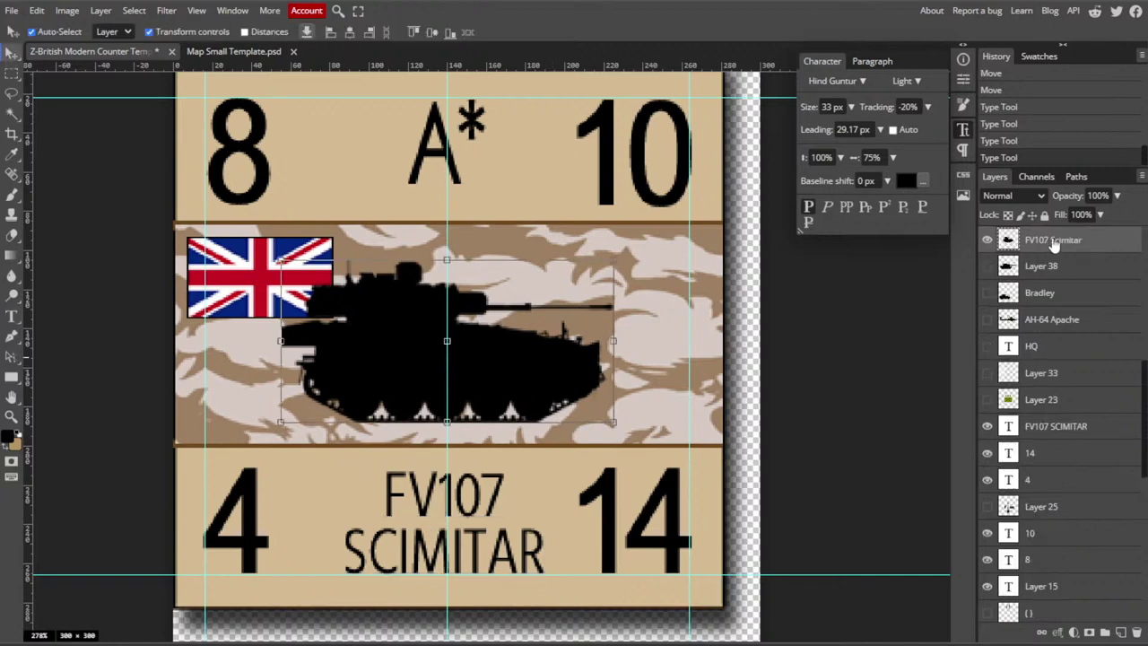
pyautogui.click(987, 242)
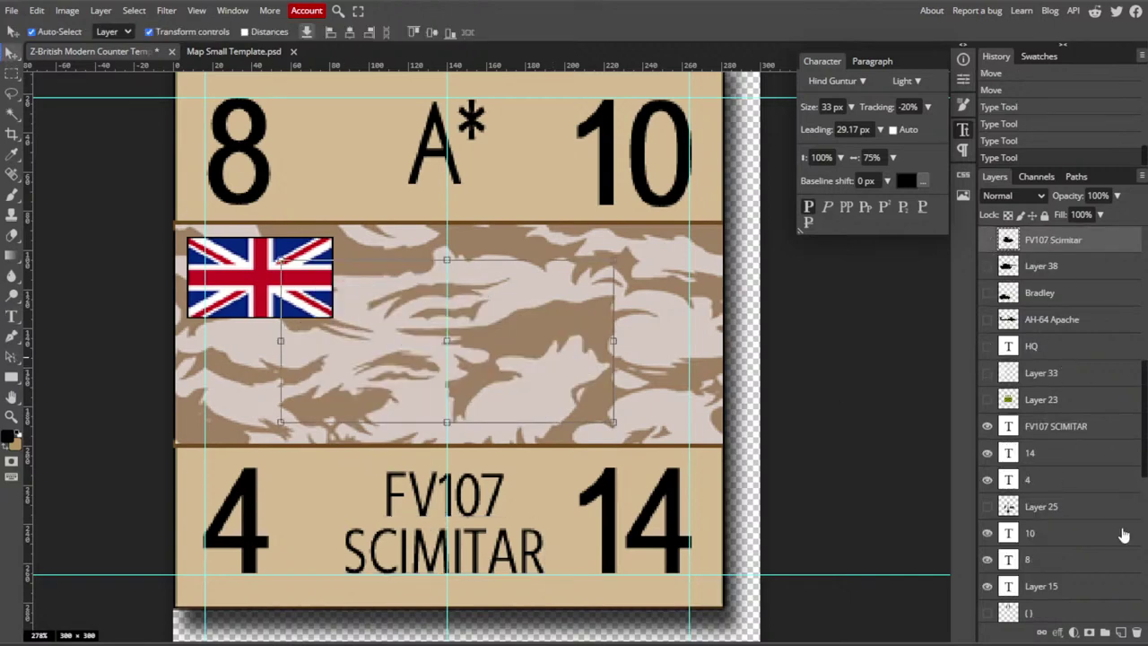
# - Find and show the Challenger I silhouette layer, and move it slightly down within the camouflage band
pyautogui.click(988, 267)
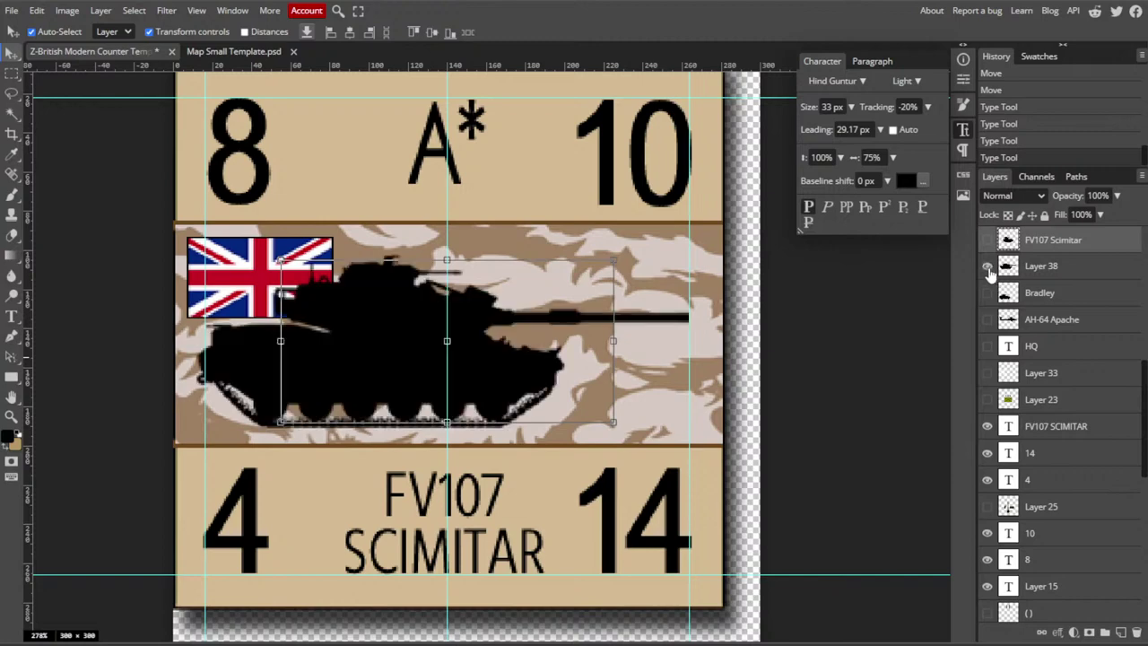
pyautogui.click(987, 266)
pyautogui.scroll(-5, 1031, 323)
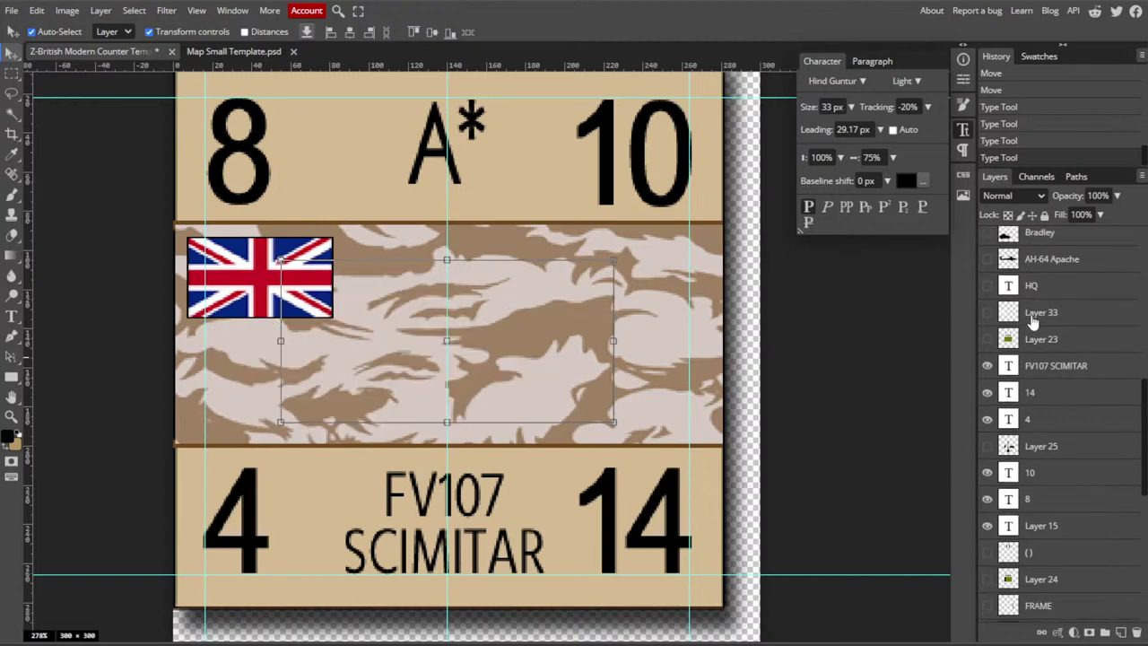
pyautogui.scroll(-3, 1031, 324)
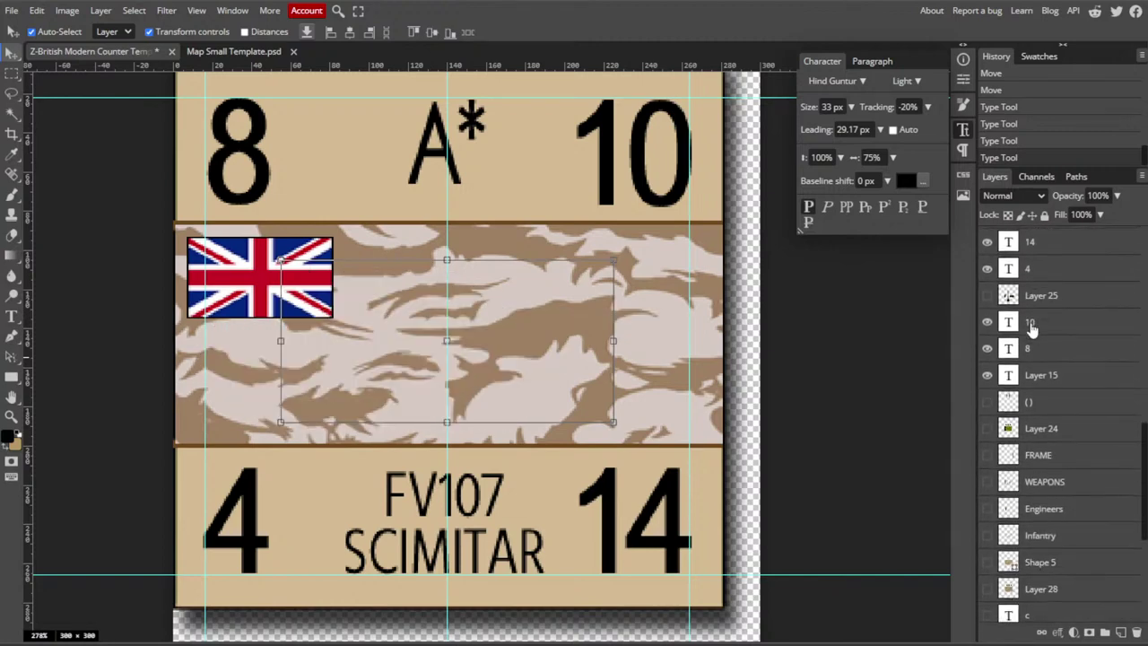
pyautogui.scroll(10, 1031, 330)
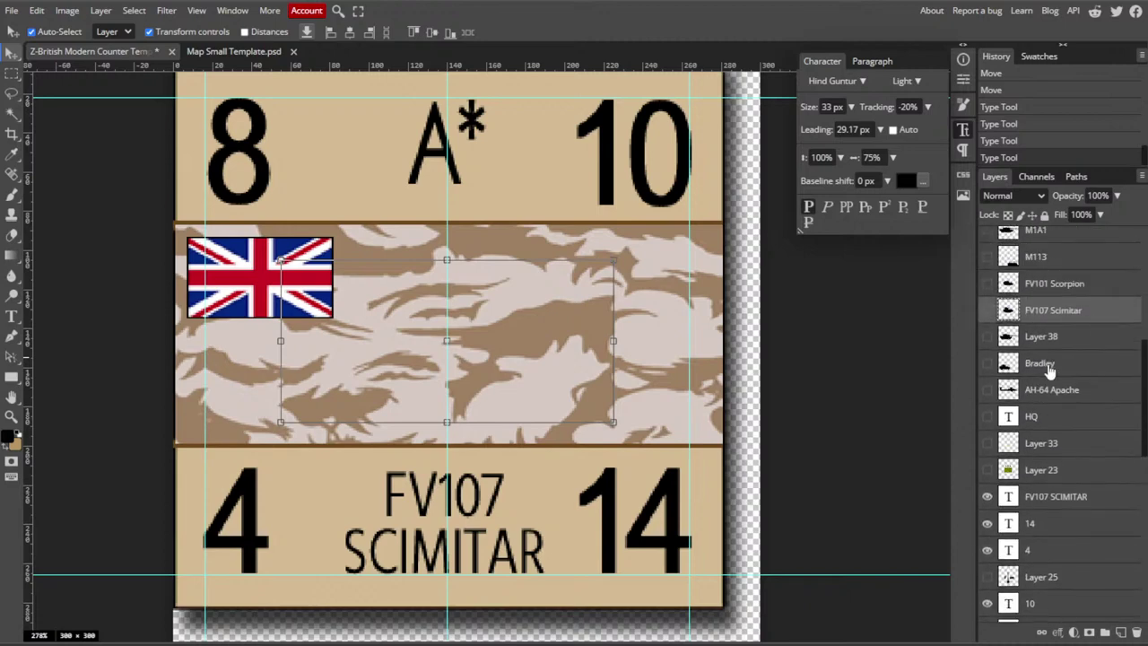
pyautogui.scroll(3, 1054, 386)
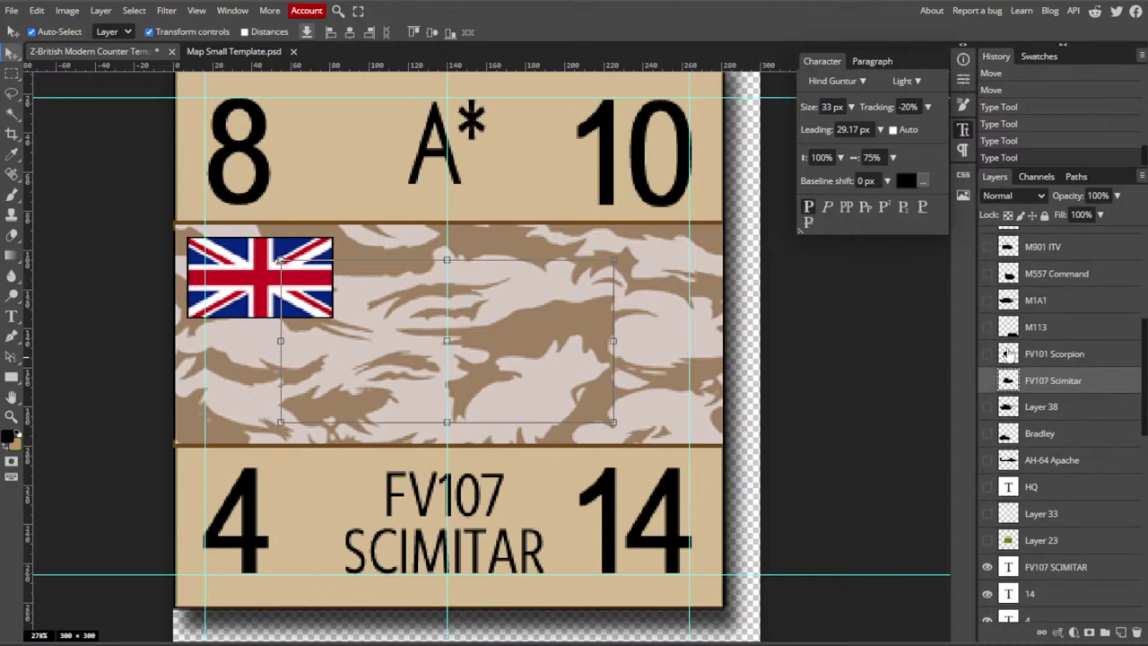
pyautogui.click(988, 302)
pyautogui.click(987, 302)
pyautogui.scroll(8, 991, 300)
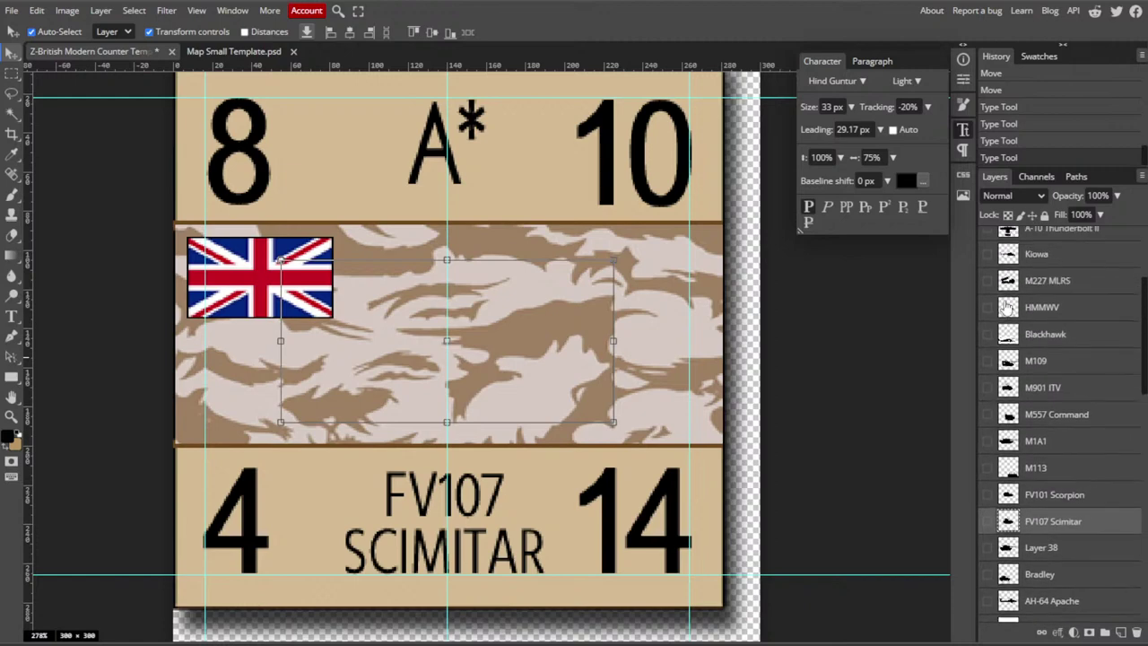
pyautogui.click(988, 271)
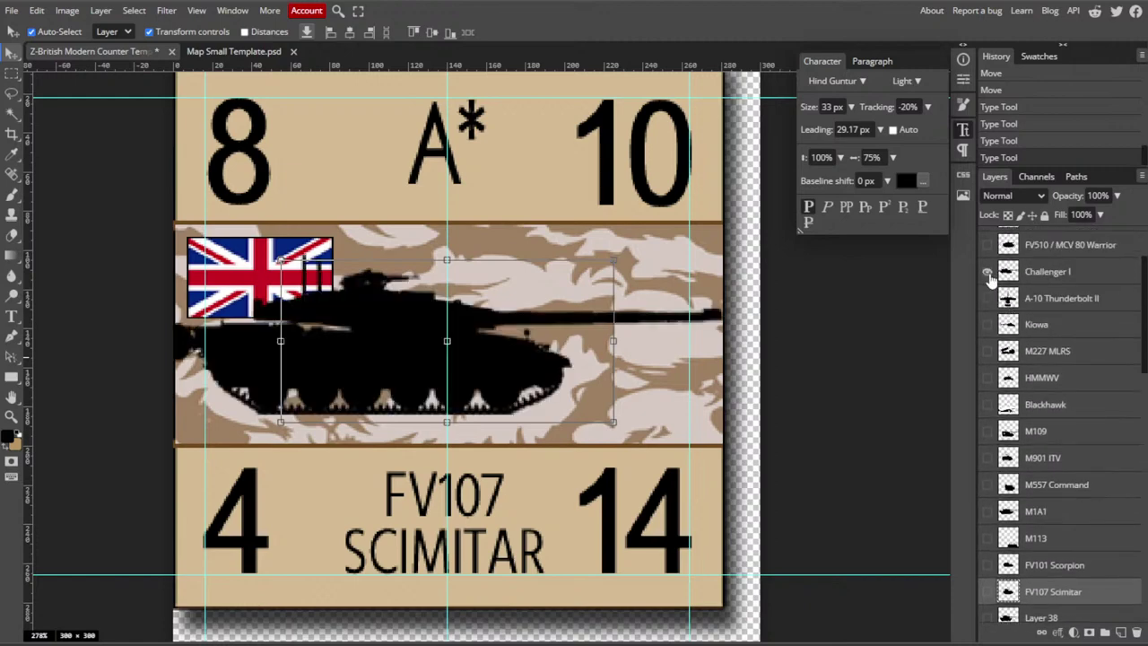
pyautogui.moveTo(350, 379); pyautogui.dragTo(341, 379)
# - Change the counter's two-line unit name to FV4030 CHALLENGER
pyautogui.click(12, 72)
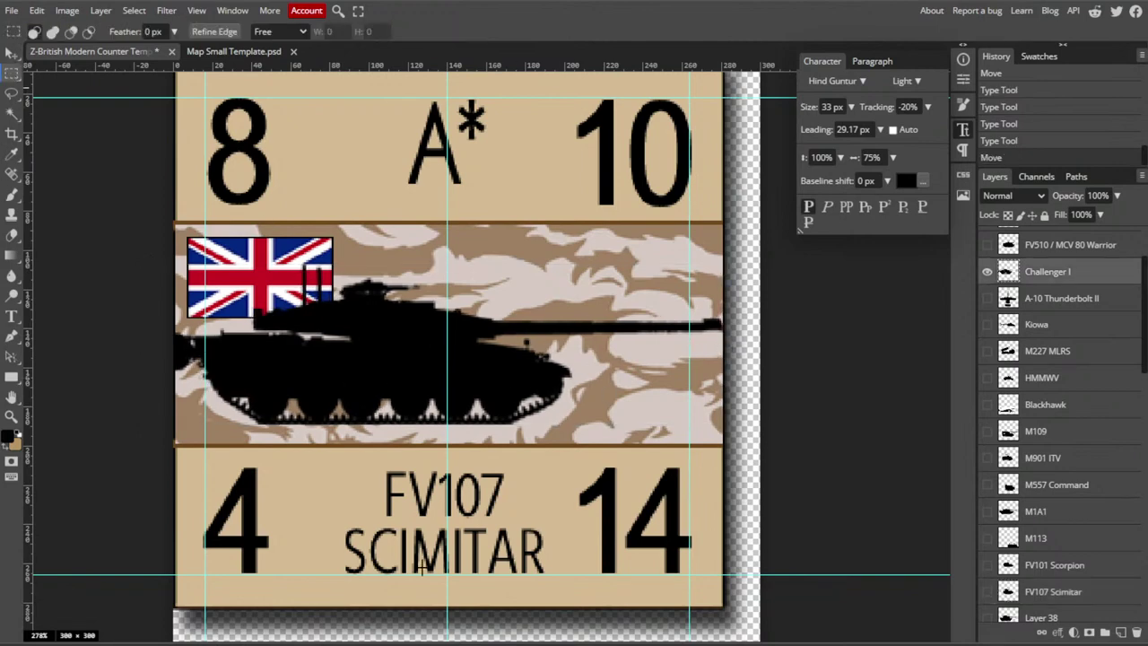
pyautogui.click(9, 317)
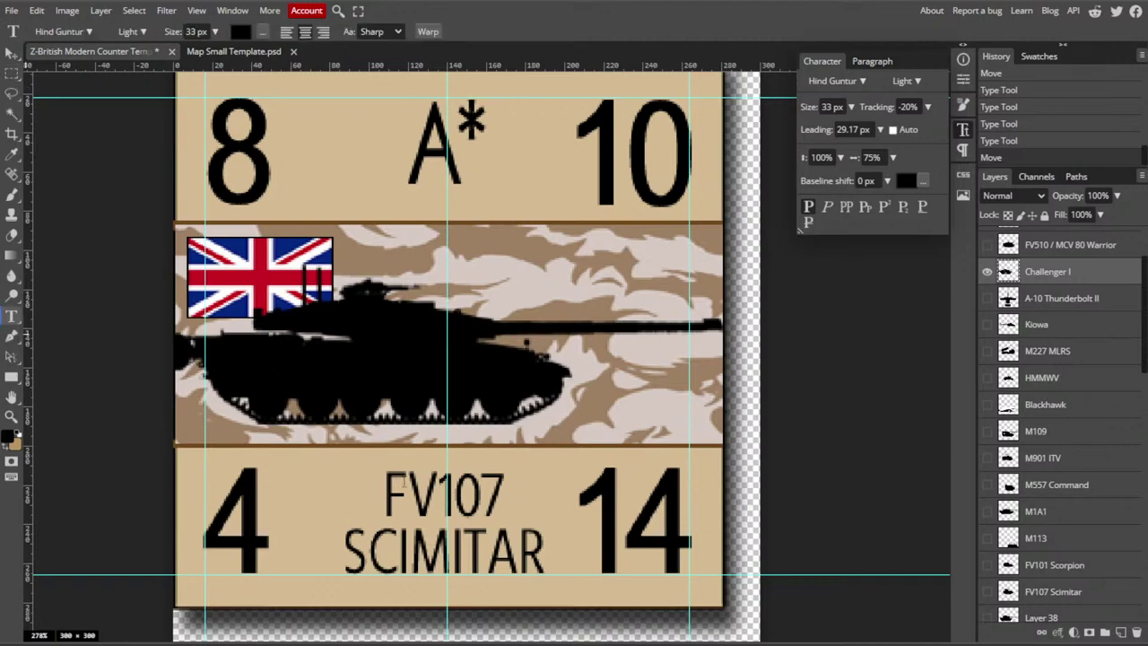
pyautogui.moveTo(502, 491); pyautogui.dragTo(439, 498)
pyautogui.write('4030')
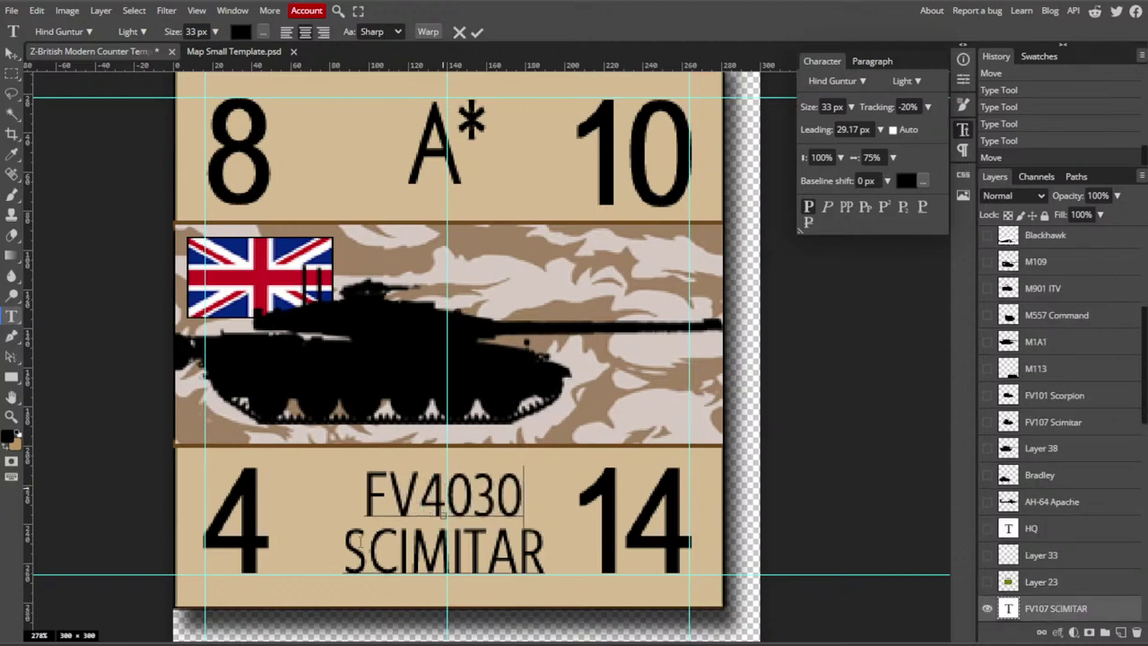
pyautogui.doubleClick(408, 546)
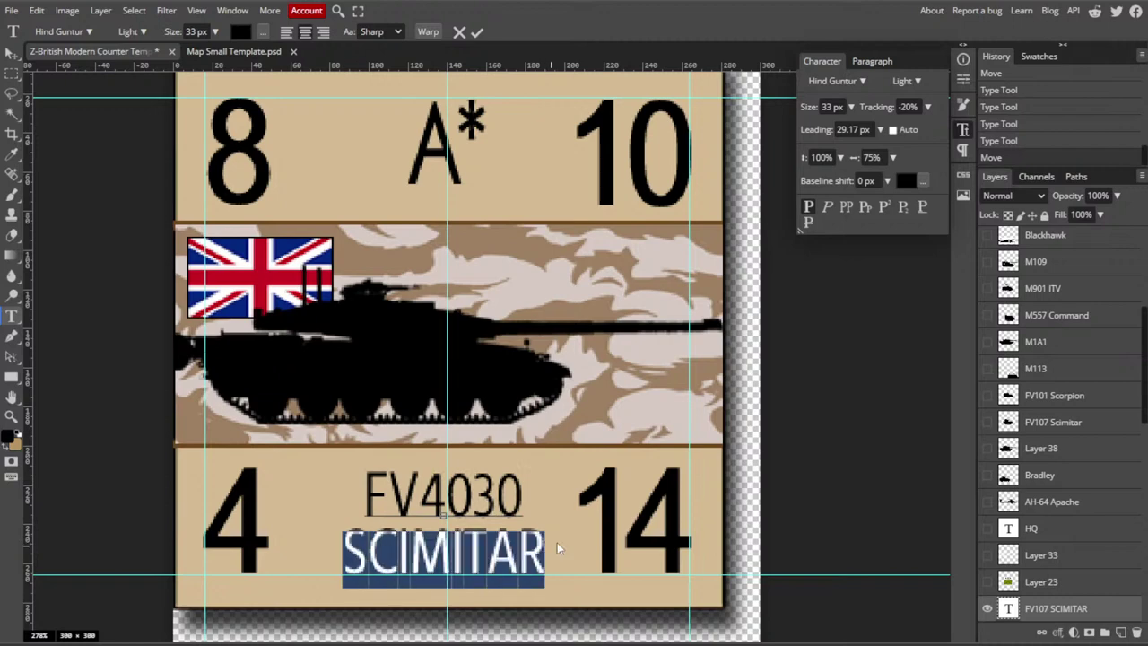
pyautogui.write('CHALLENGER')
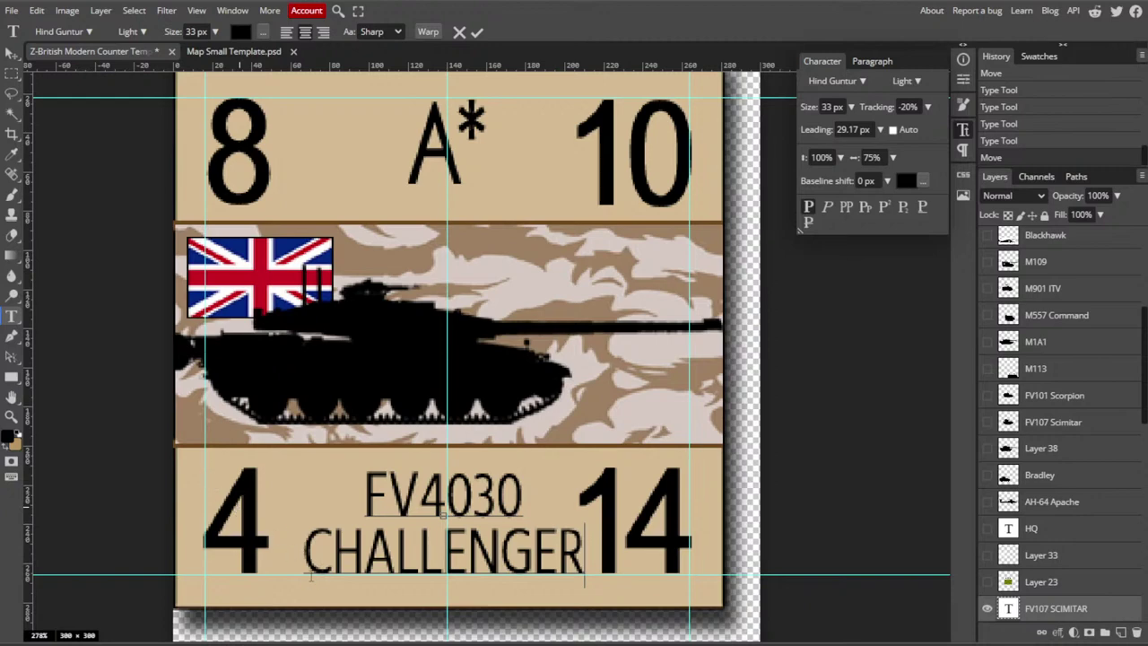
# - Narrow the word CHALLENGER to 69% horizontal scale and finish the text edit
pyautogui.moveTo(312, 552); pyautogui.dragTo(618, 550)
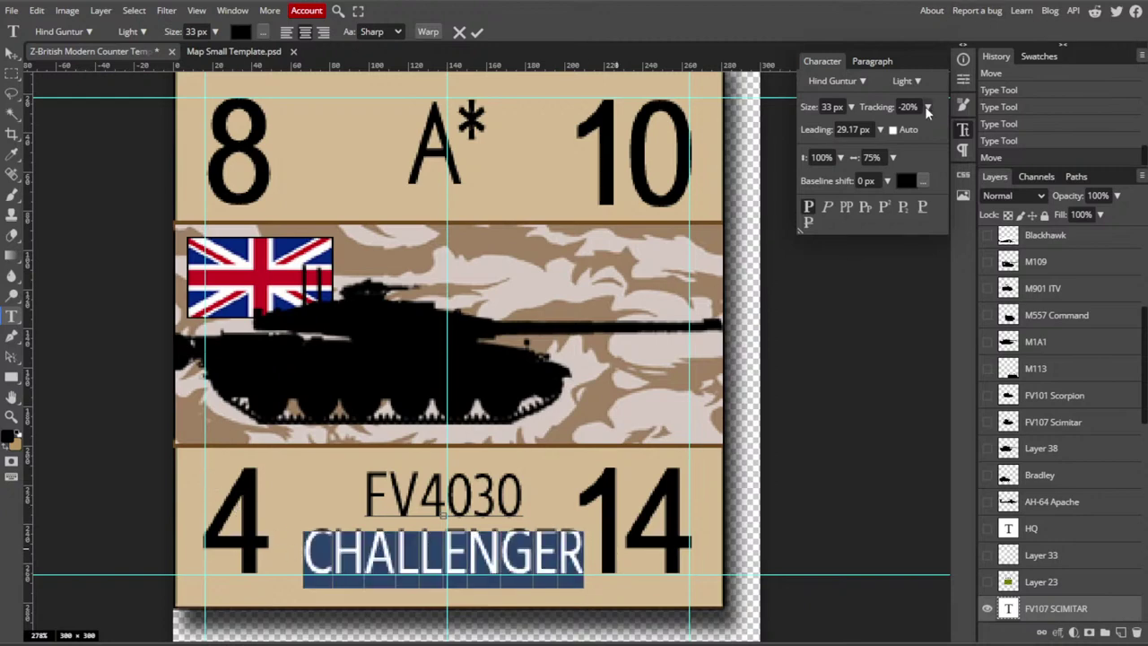
pyautogui.click(909, 107)
pyautogui.click(870, 157)
pyautogui.press('Down')
pyautogui.press('Down')
pyautogui.press('Down')
pyautogui.press('Down')
pyautogui.press('Down')
pyautogui.press('Down')
pyautogui.click(491, 560)
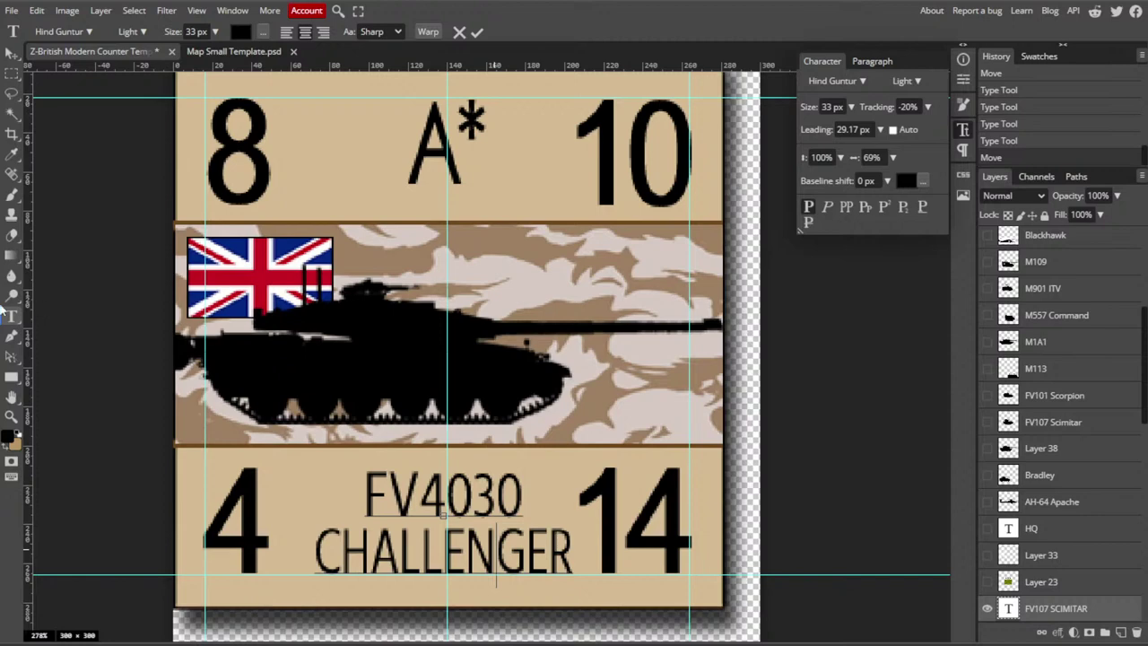
pyautogui.click(12, 53)
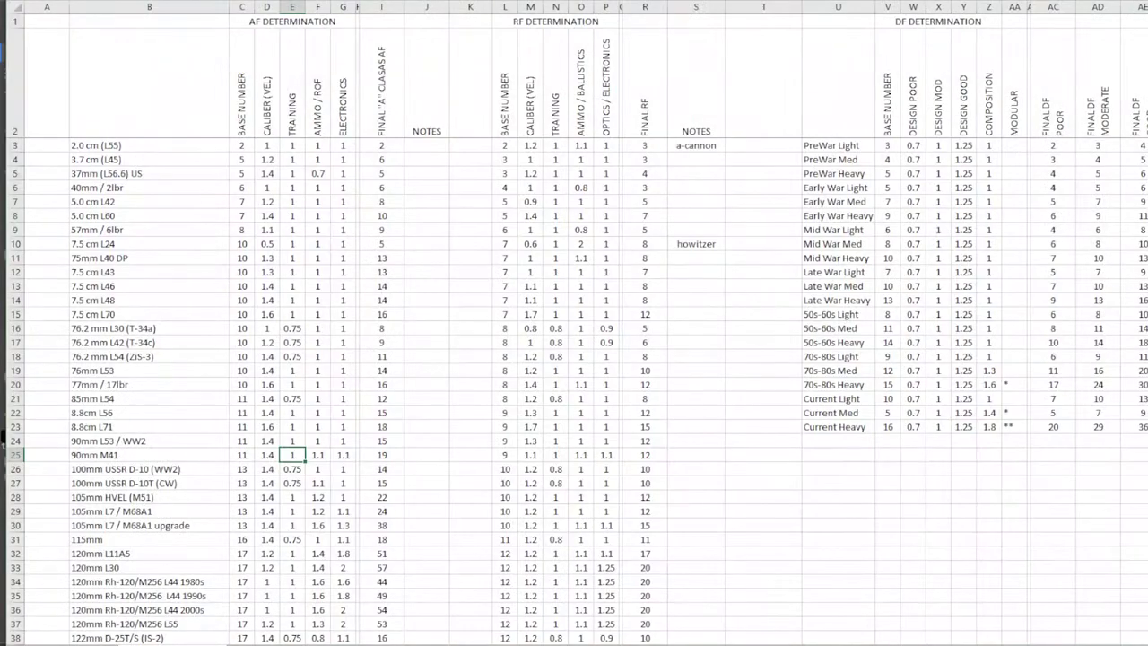
# - Switch to the Excel gun ratings sheet and highlight the 120mm L11A5 row from its name through the final AF
pyautogui.scroll(-4, 197, 344)
pyautogui.scroll(-1, 197, 345)
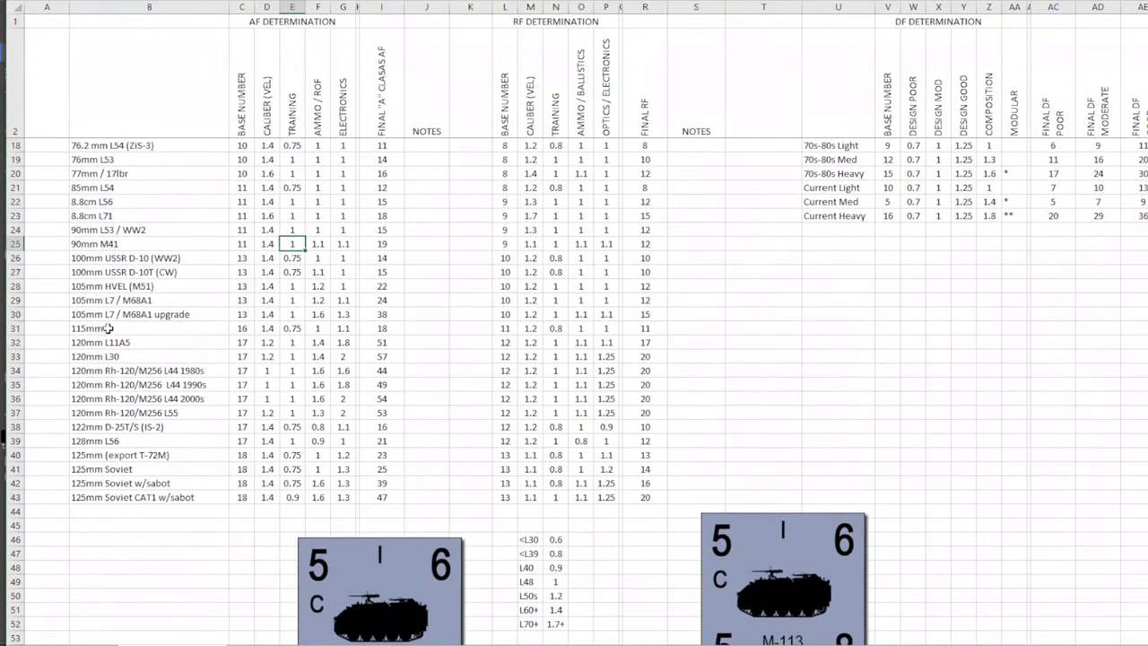
pyautogui.click(208, 346)
pyautogui.moveTo(208, 346); pyautogui.dragTo(382, 342)
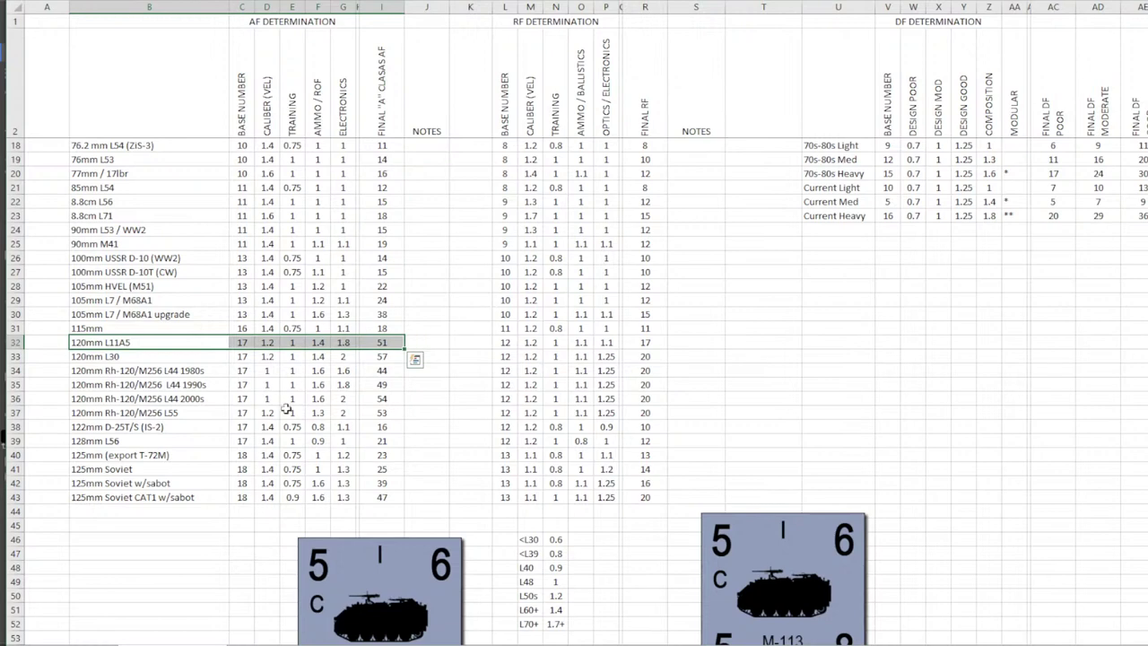
# - Compare the AF factors for electronics, ammo, base number and caliber of the 120mm L11A5 with the 120mm Rh-120/M256 L44 1990s
pyautogui.click(375, 384)
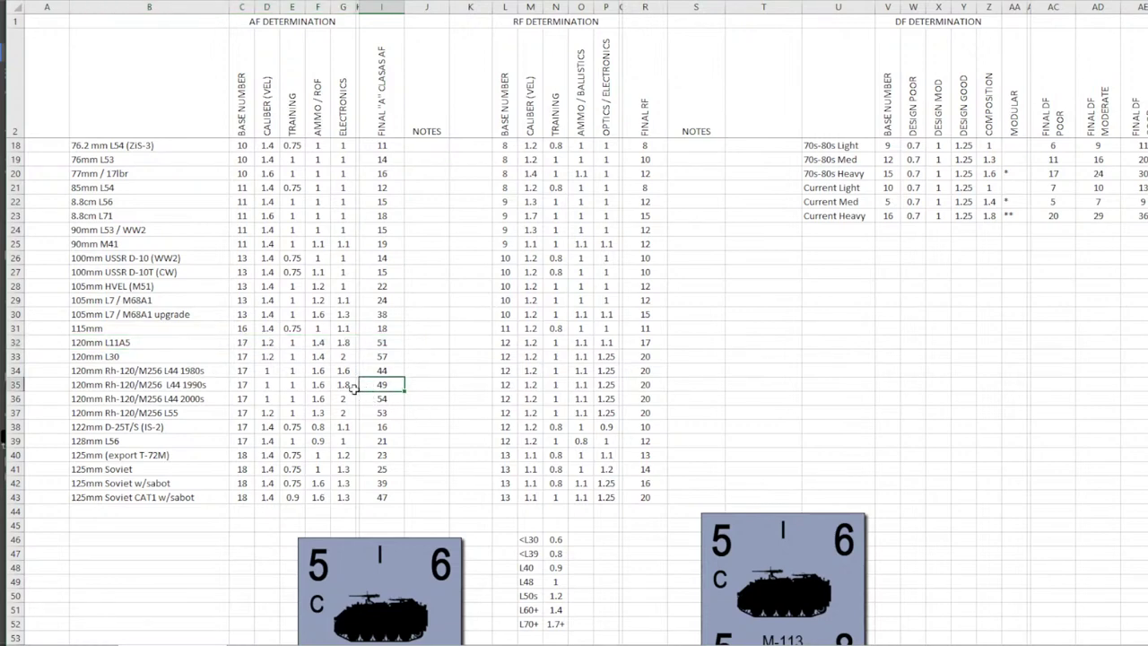
pyautogui.click(341, 384)
pyautogui.click(340, 343)
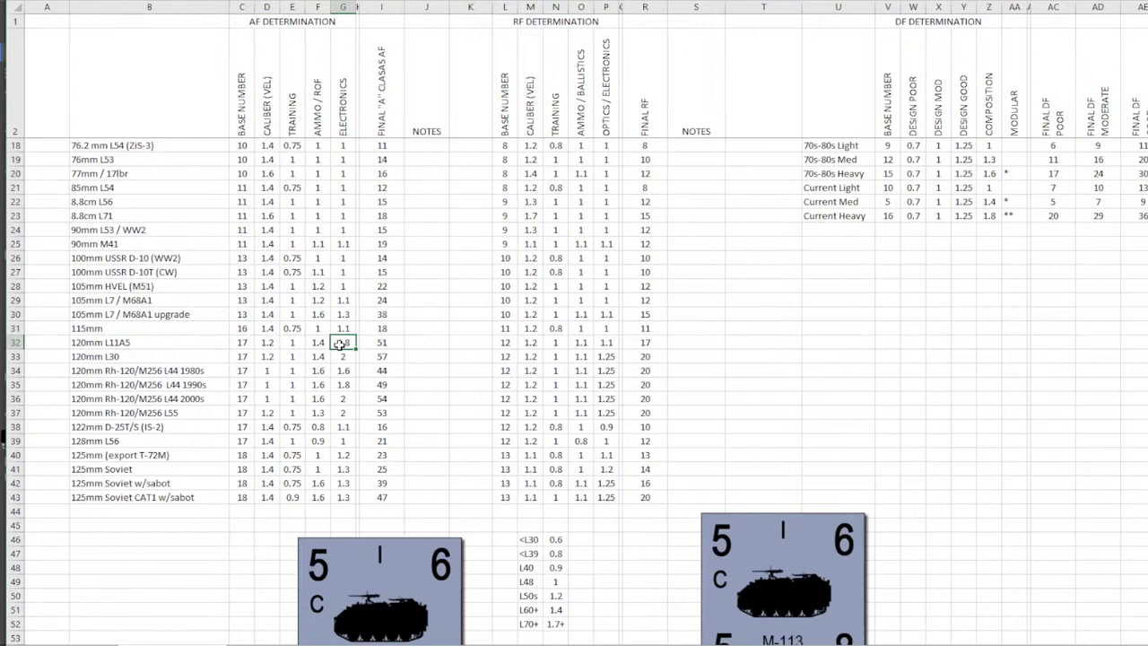
pyautogui.click(312, 343)
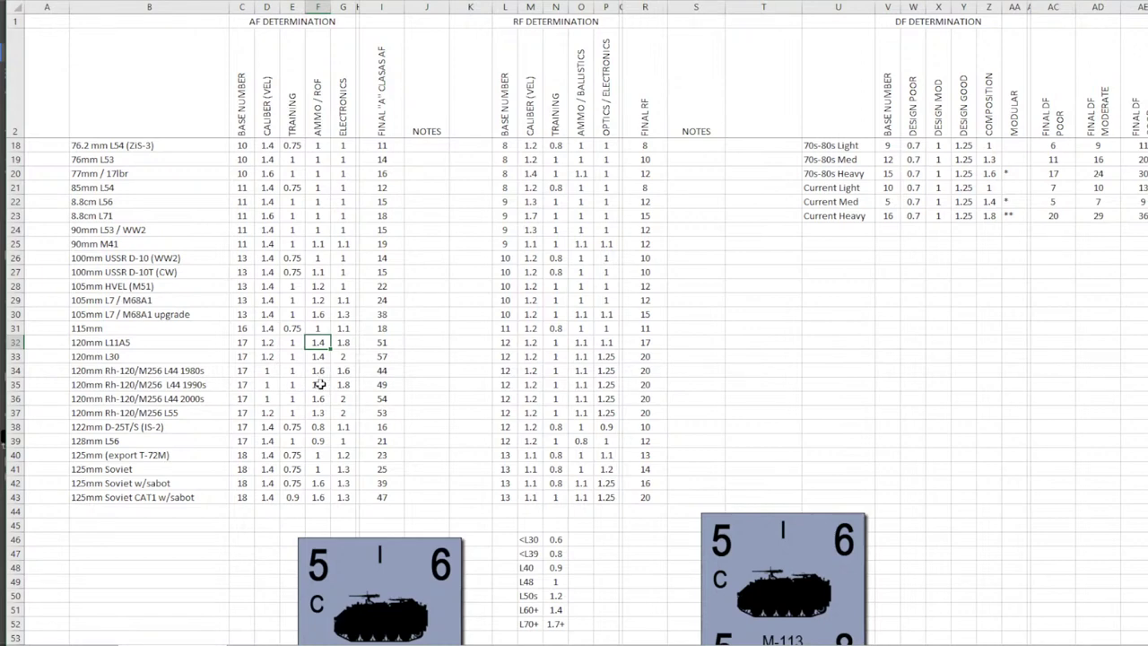
pyautogui.click(320, 384)
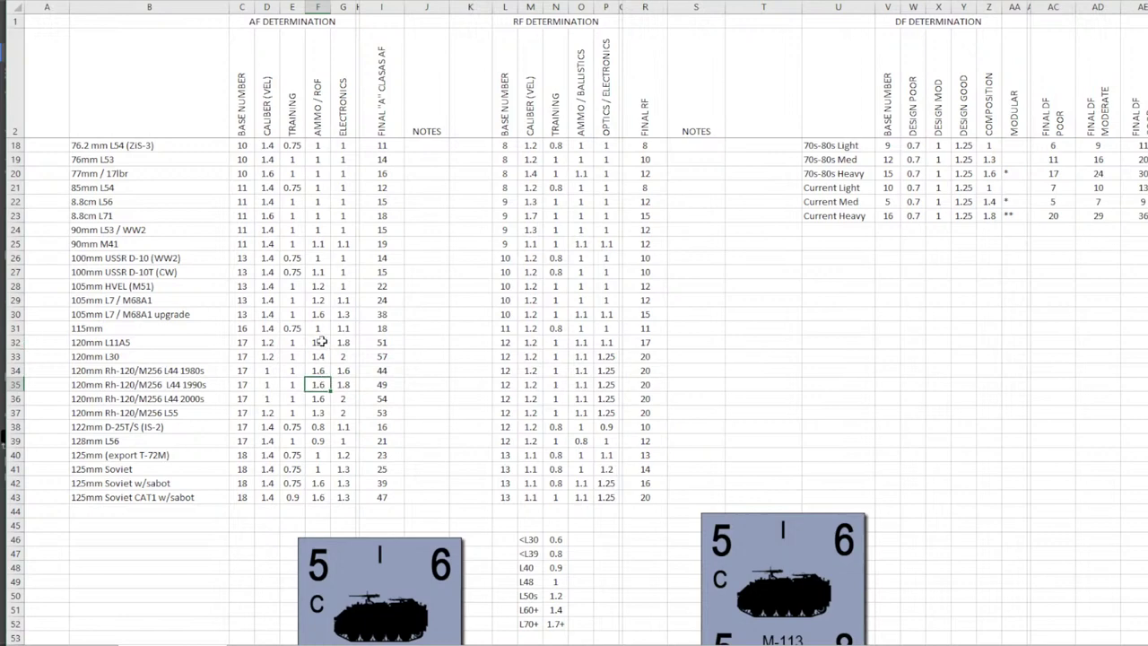
pyautogui.click(322, 342)
pyautogui.click(316, 384)
pyautogui.click(253, 341)
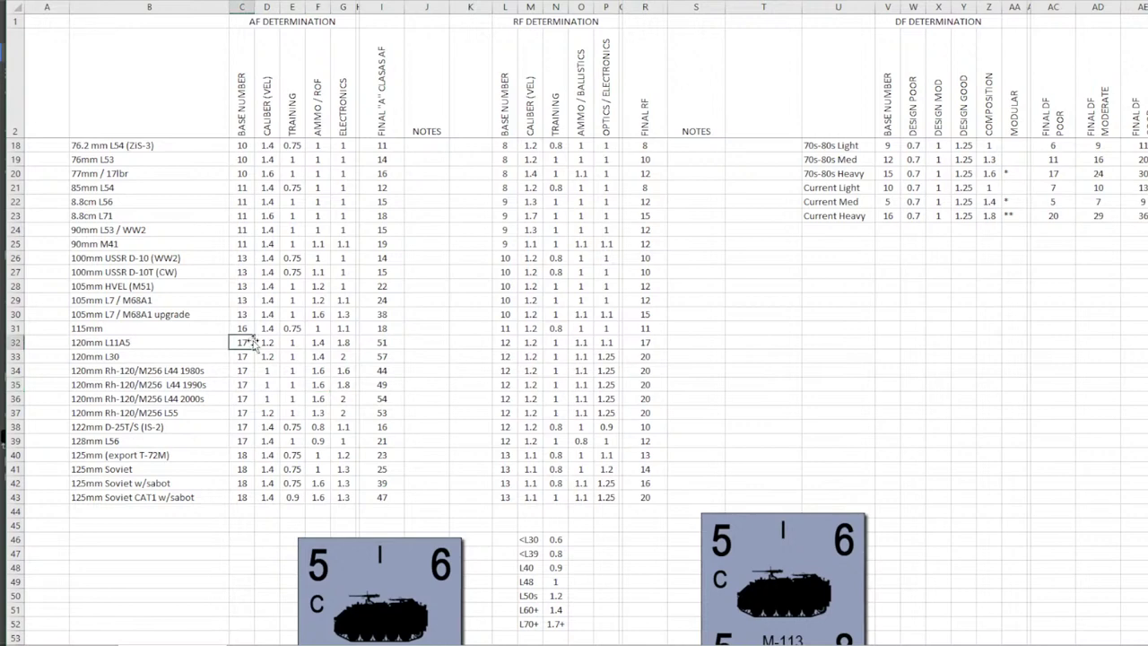
pyautogui.click(244, 384)
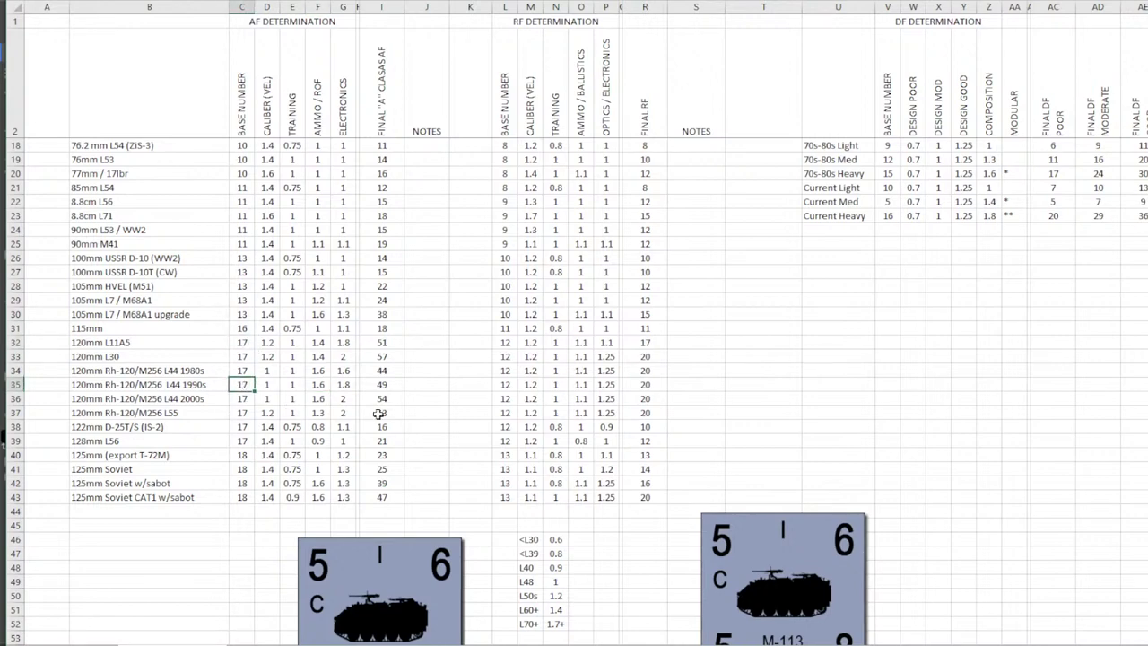
pyautogui.click(267, 343)
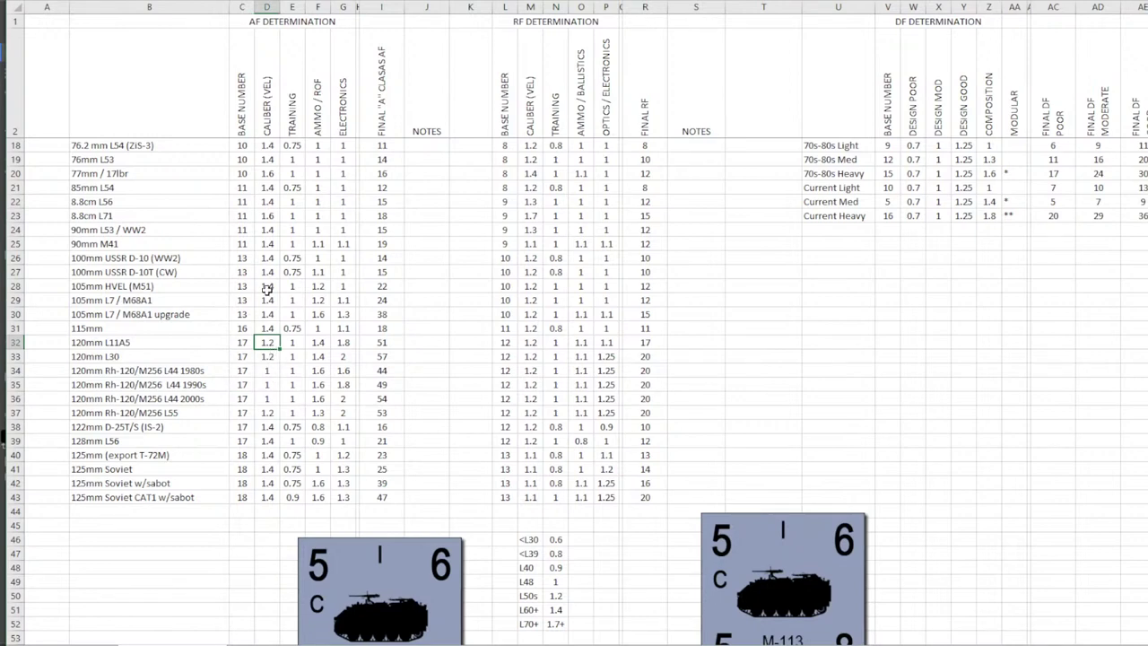
# - Check the caliber factor of the 120mm Rh-120/M256 L44 1990s and the full AF rows of the L55 and the 120mm L11A5
pyautogui.click(267, 385)
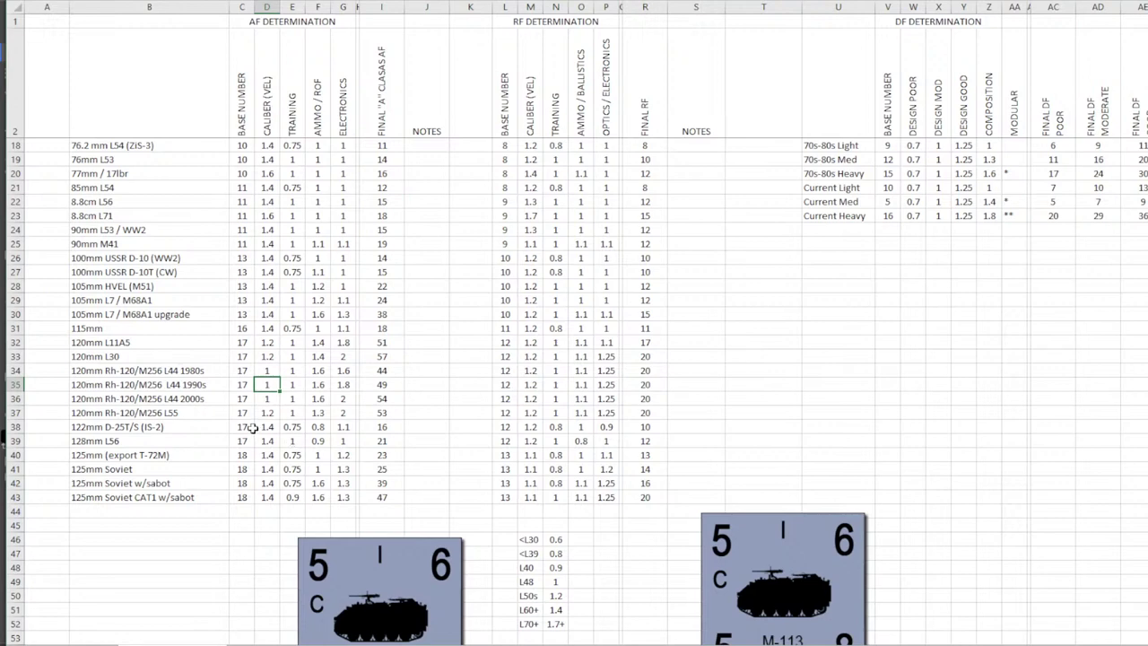
pyautogui.moveTo(210, 409); pyautogui.dragTo(369, 408)
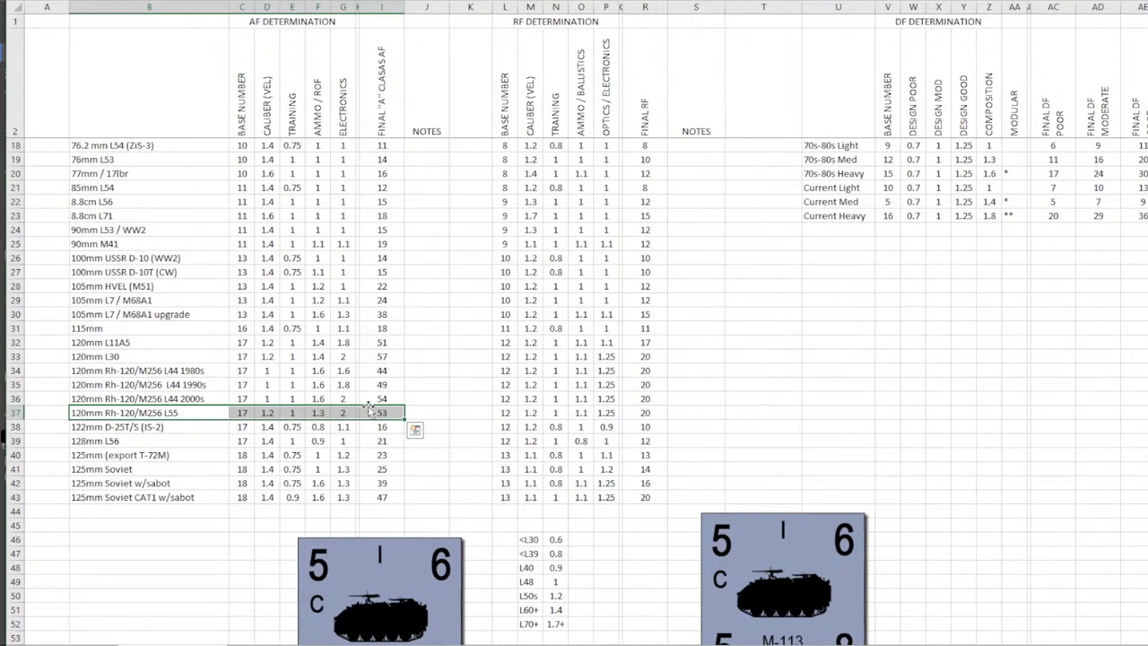
pyautogui.click(217, 418)
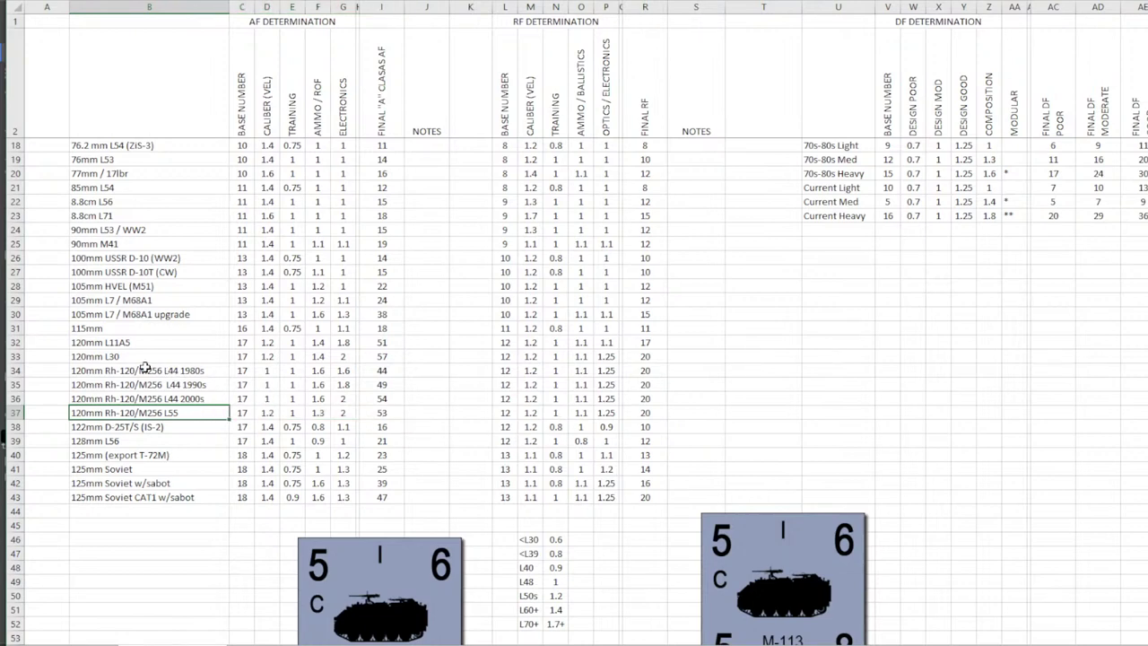
pyautogui.moveTo(170, 344); pyautogui.dragTo(412, 350)
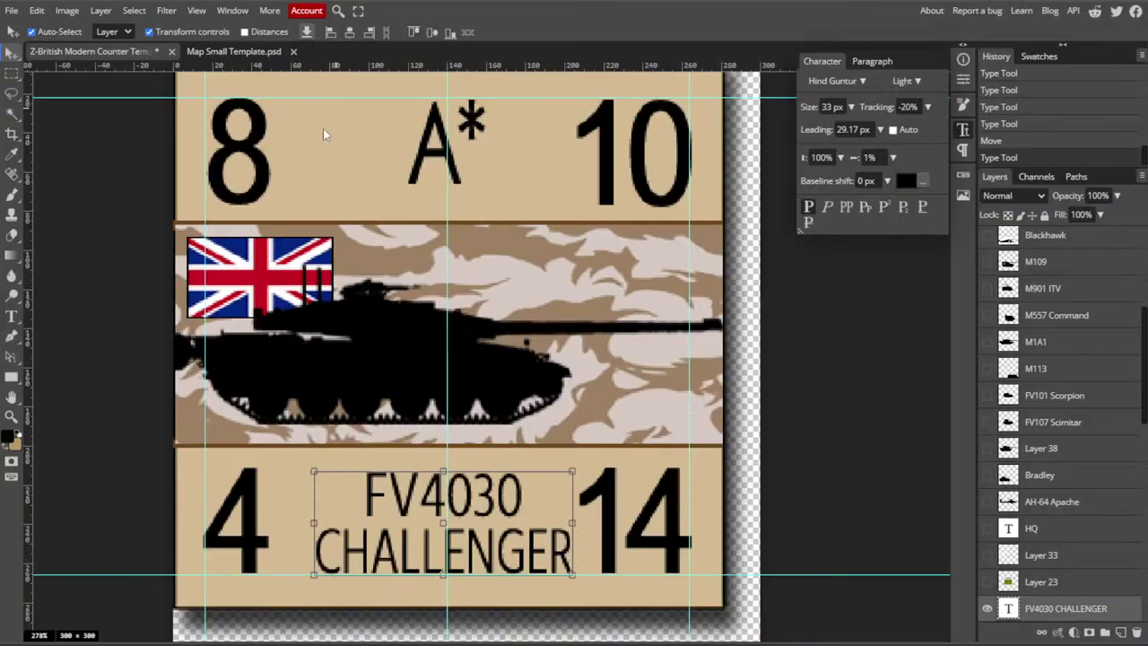
# - Switch back to the Photopea counter template and change the counter's upper-left rating to 52
pyautogui.click(12, 316)
pyautogui.click(238, 152)
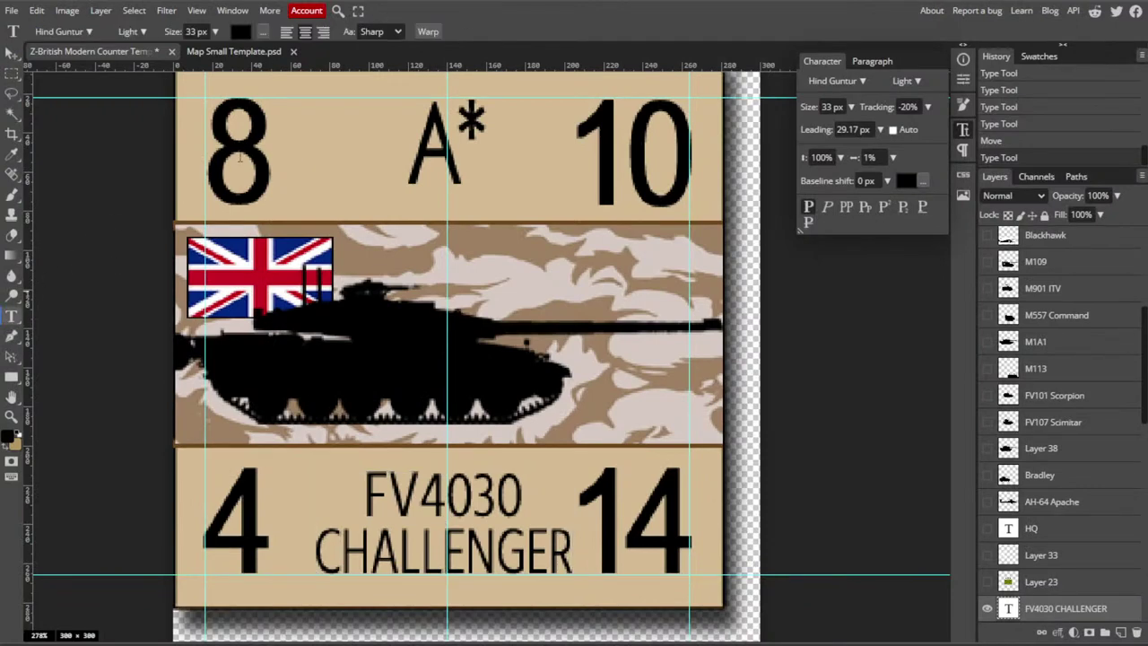
pyautogui.hotkey('ctrl', 'a')
pyautogui.write('52')
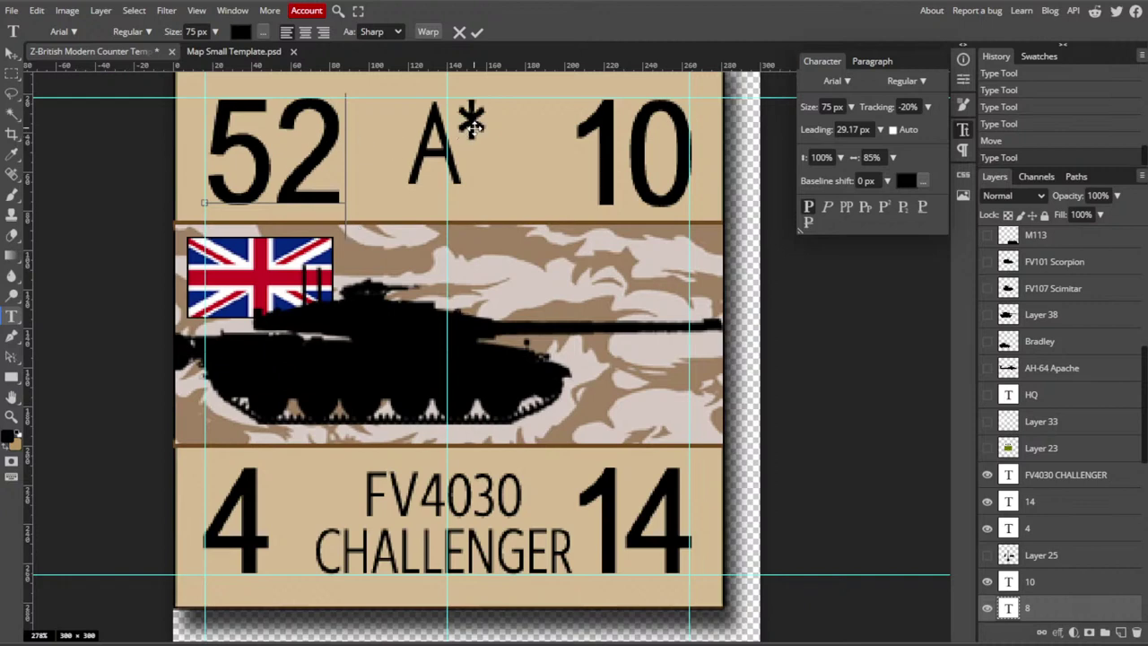
pyautogui.click(11, 54)
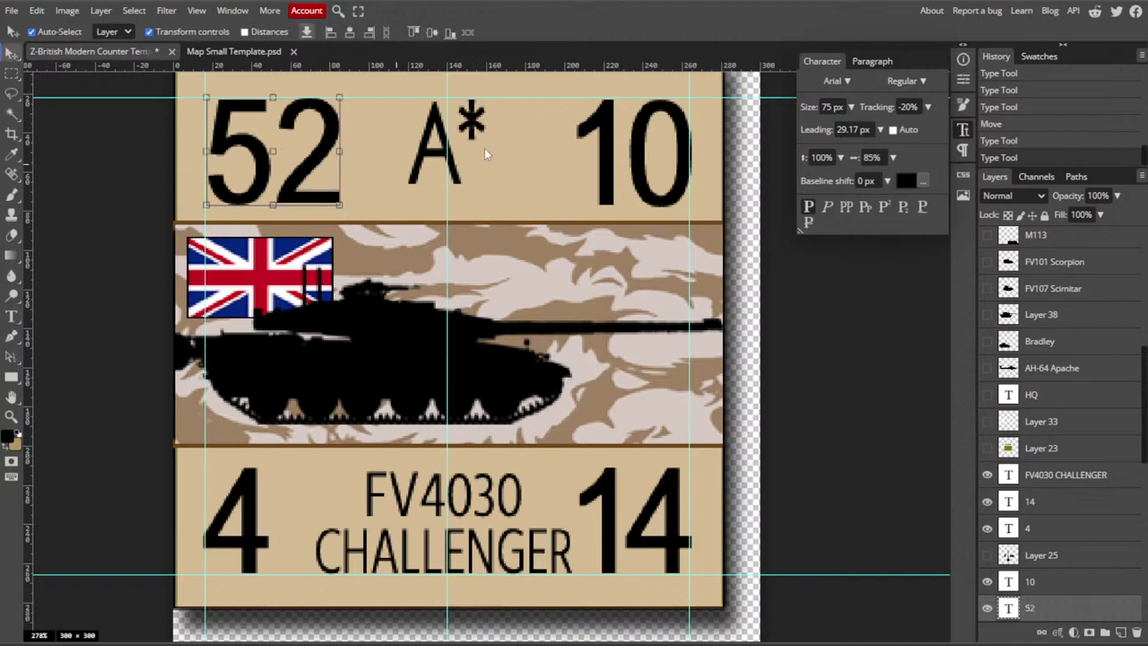
# - Change the counter's upper-right rating to 24
pyautogui.click(484, 154)
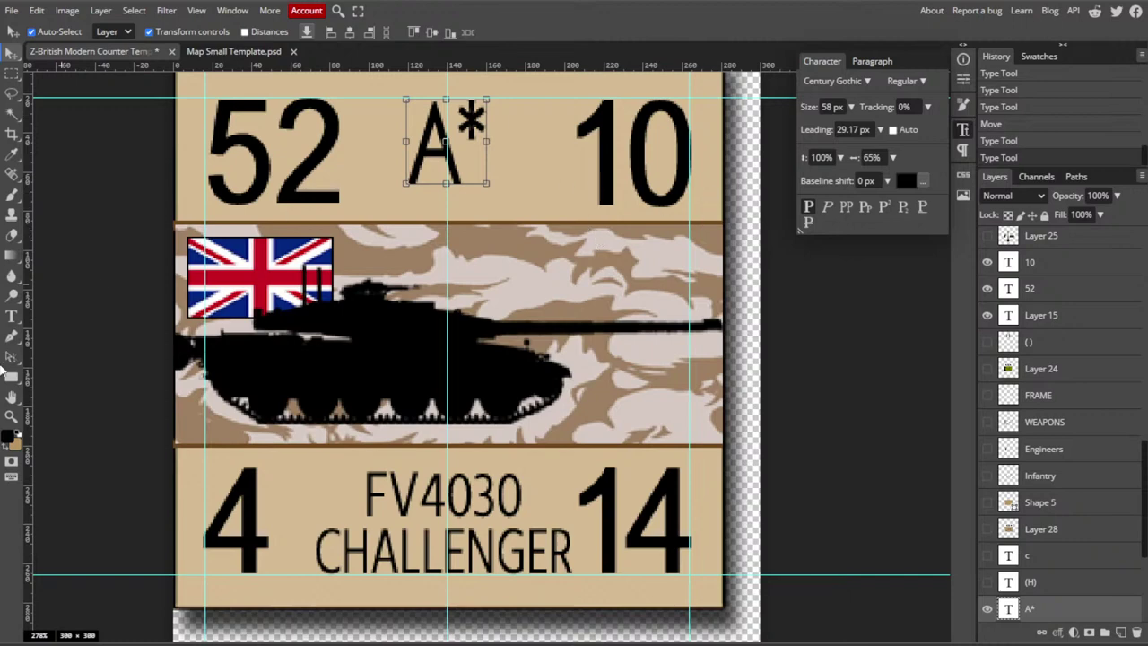
pyautogui.click(10, 324)
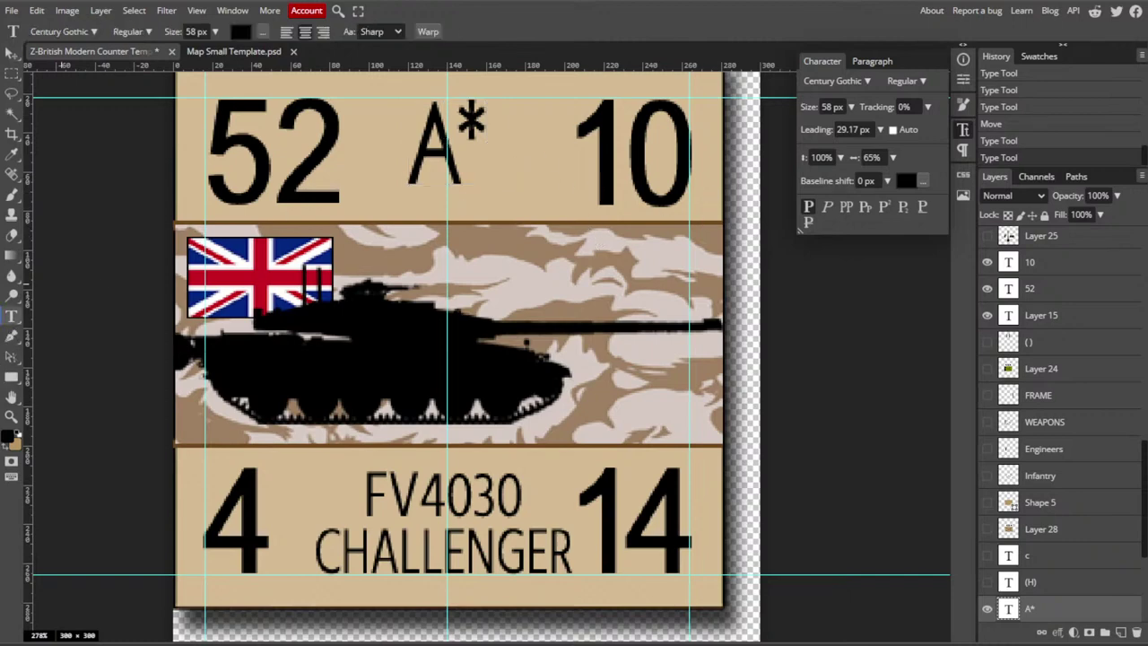
pyautogui.doubleClick(571, 143)
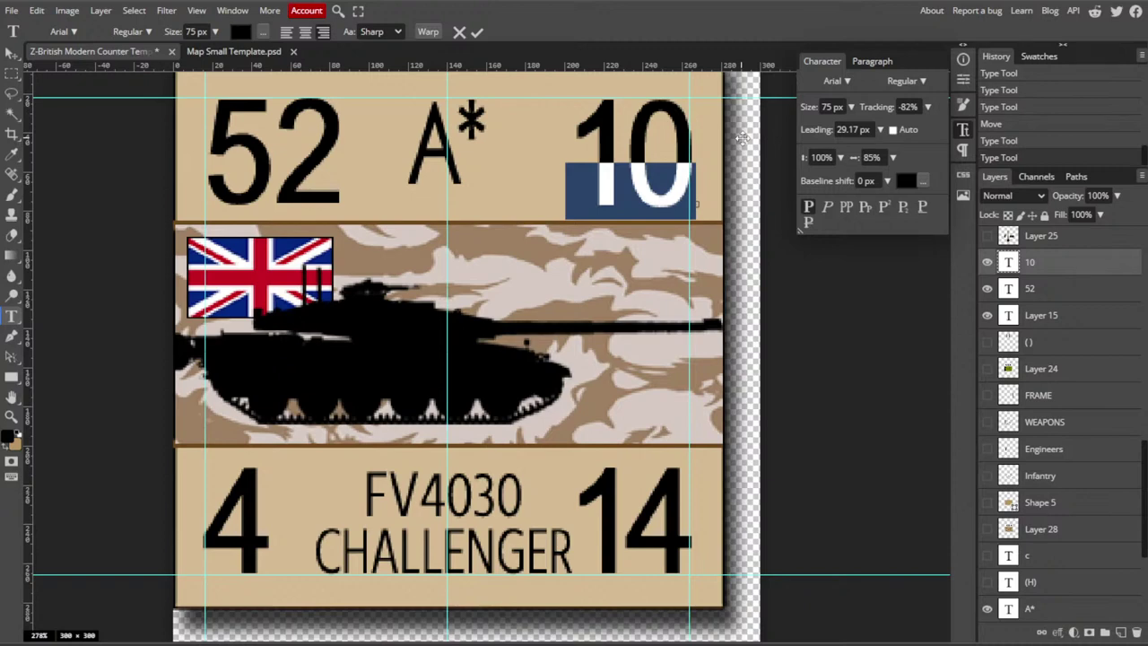
pyautogui.write('24')
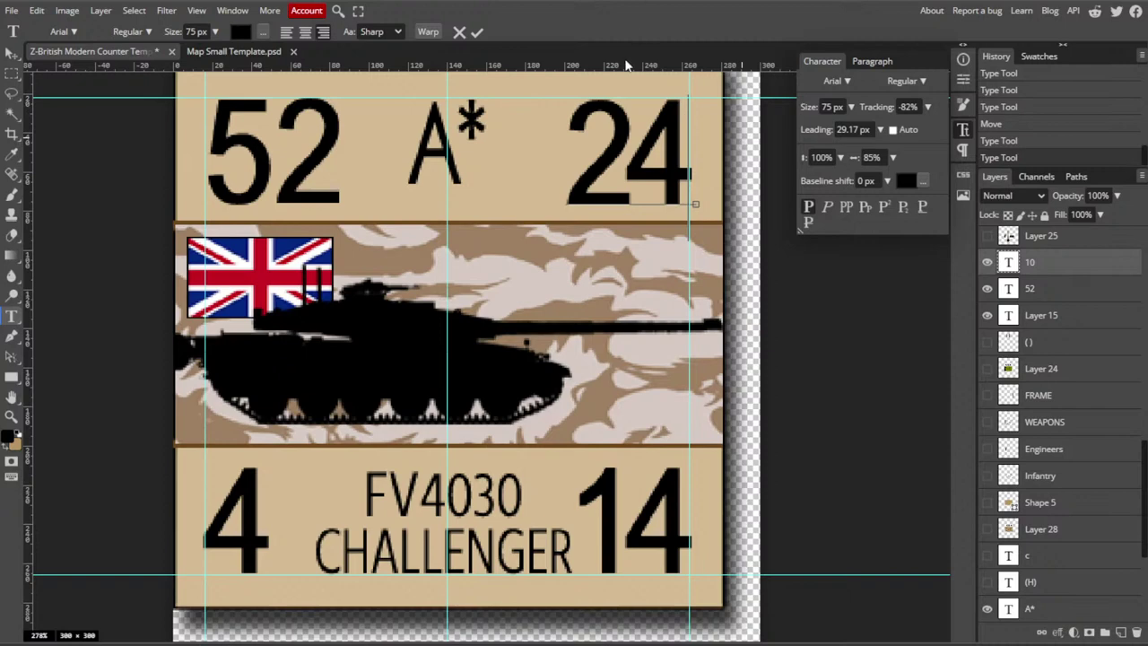
# - Set the tracking of the upper-right rating 24 to -20% and finish the text edit
pyautogui.doubleClick(627, 139)
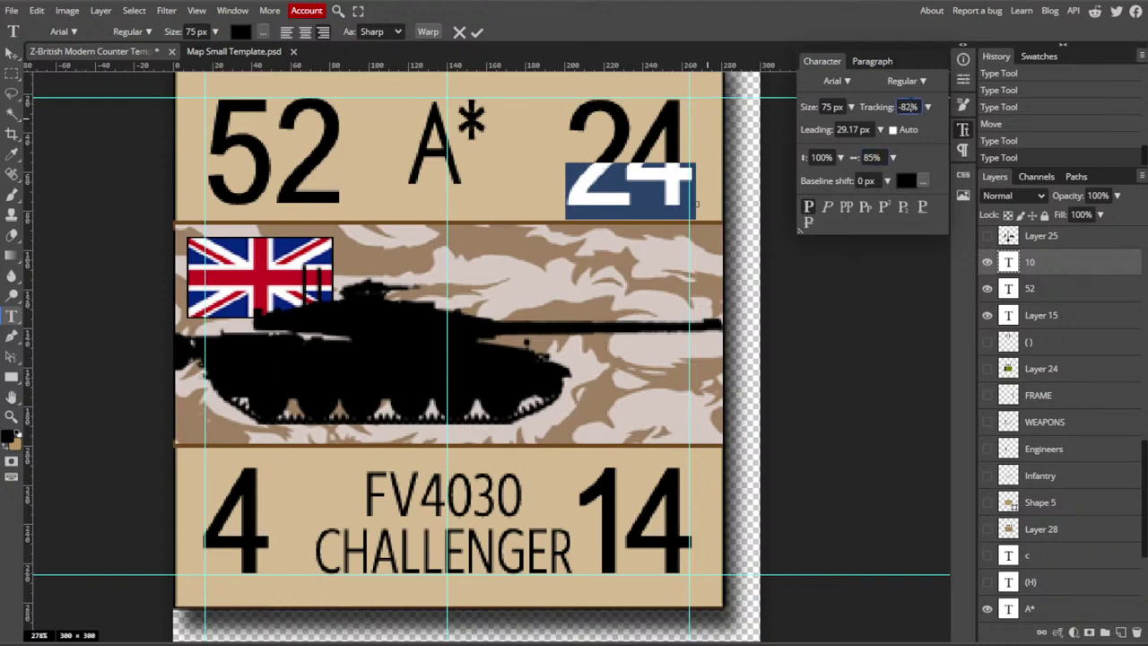
pyautogui.click(906, 107)
pyautogui.write('-20')
pyautogui.press('Return')
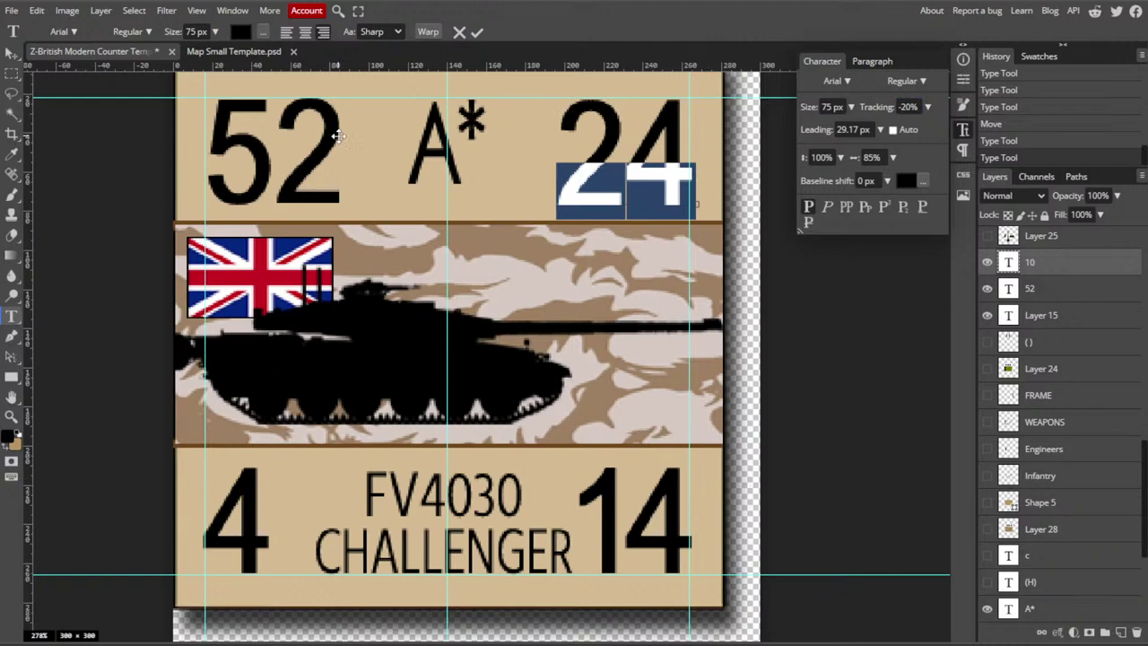
pyautogui.click(559, 169)
pyautogui.moveTo(560, 169); pyautogui.dragTo(682, 130)
pyautogui.click(18, 318)
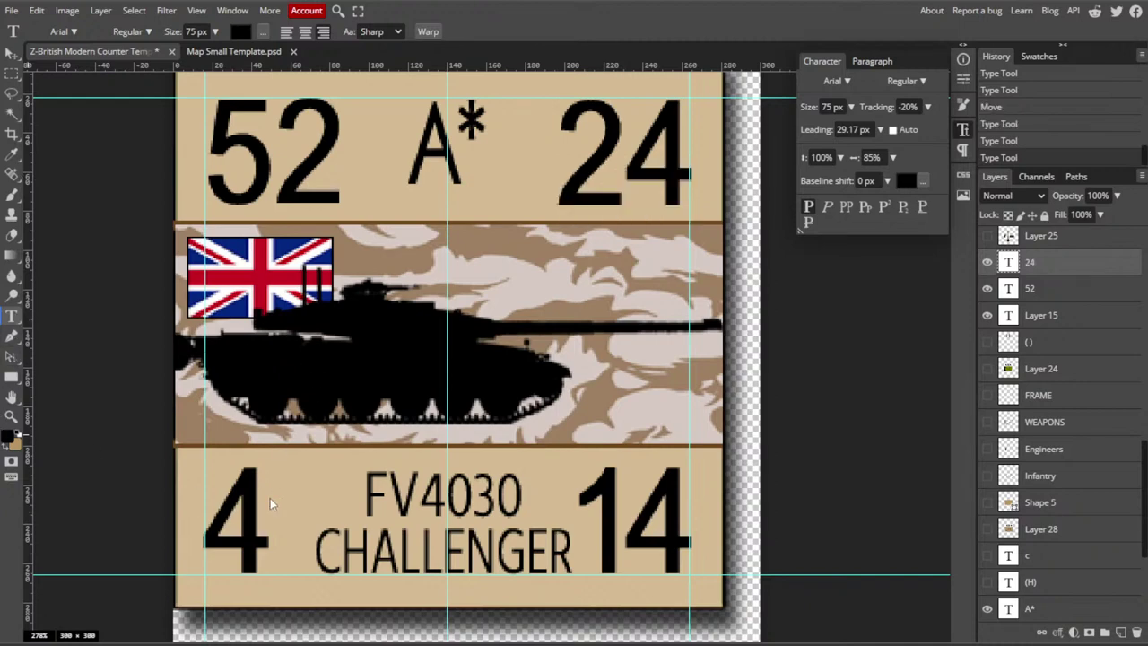
# - Change the counter's lower-left rating to 36 and select its text layer
pyautogui.click(200, 504)
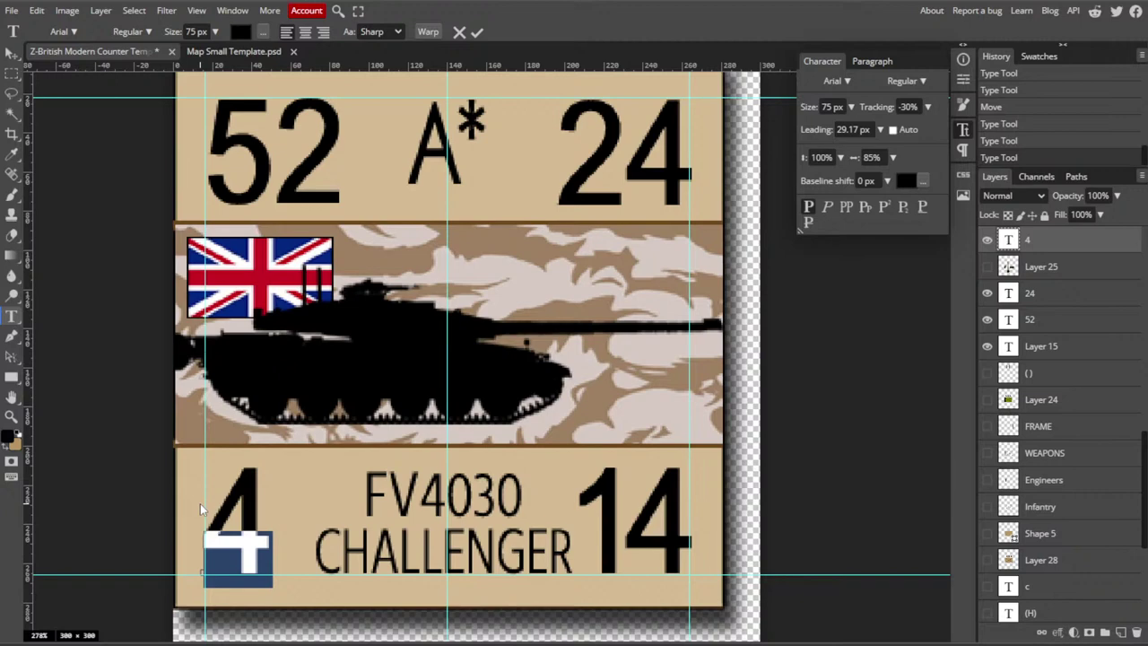
pyautogui.write('36')
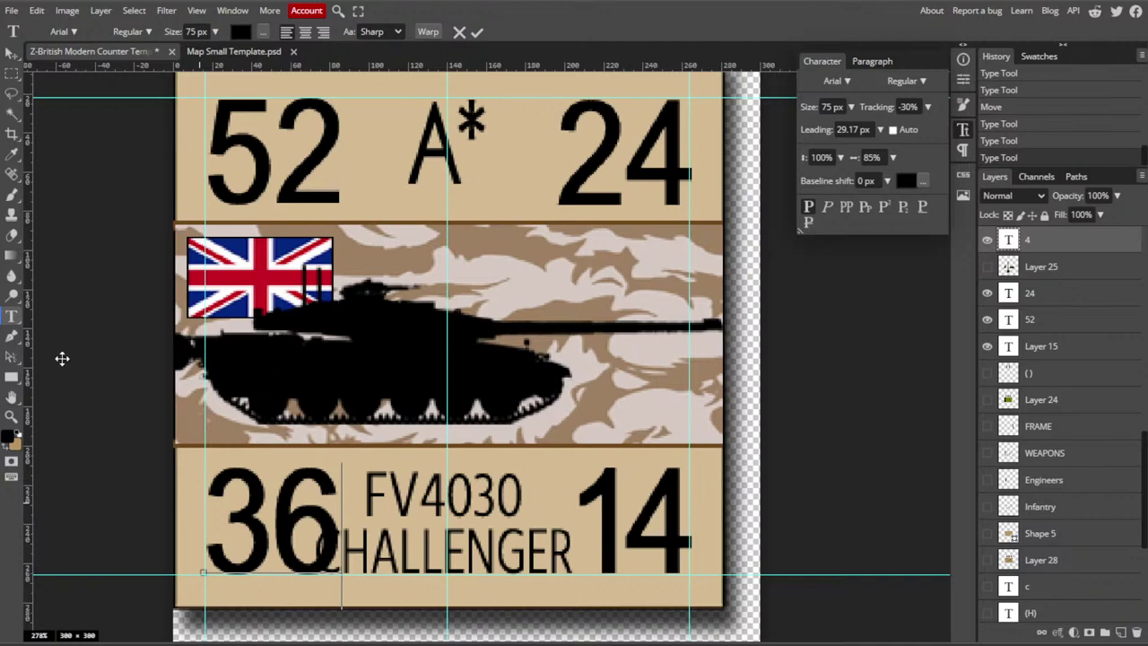
pyautogui.click(11, 319)
pyautogui.click(333, 477)
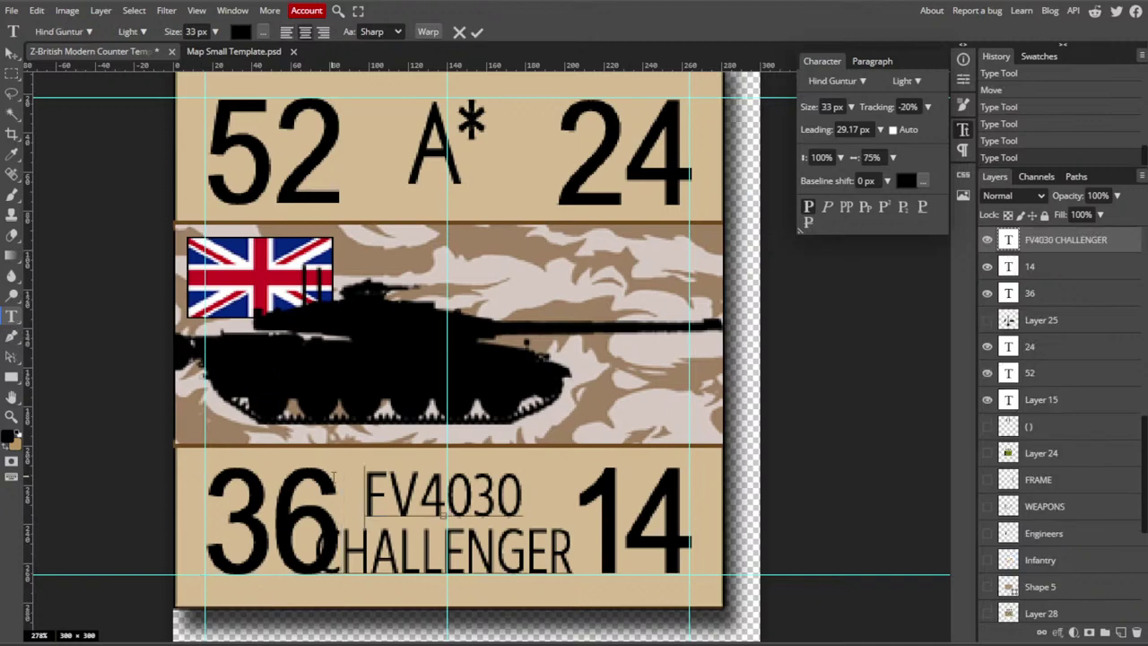
pyautogui.click(11, 52)
pyautogui.click(230, 499)
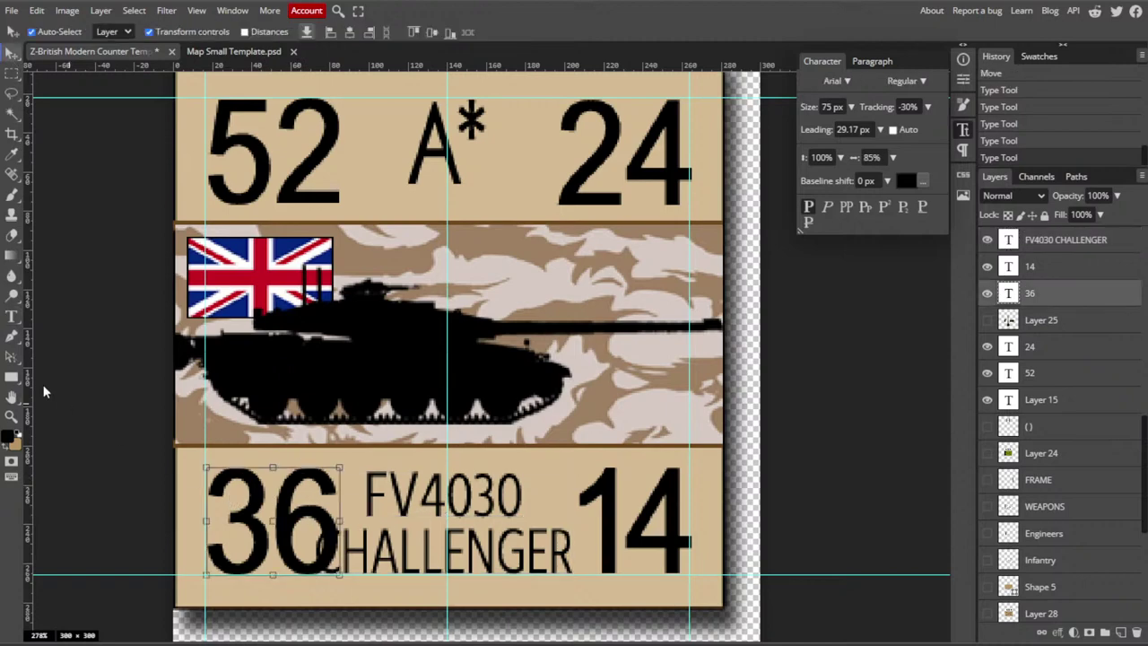
# - Append an asterisk to the lower-left rating so it reads 36*
pyautogui.click(12, 320)
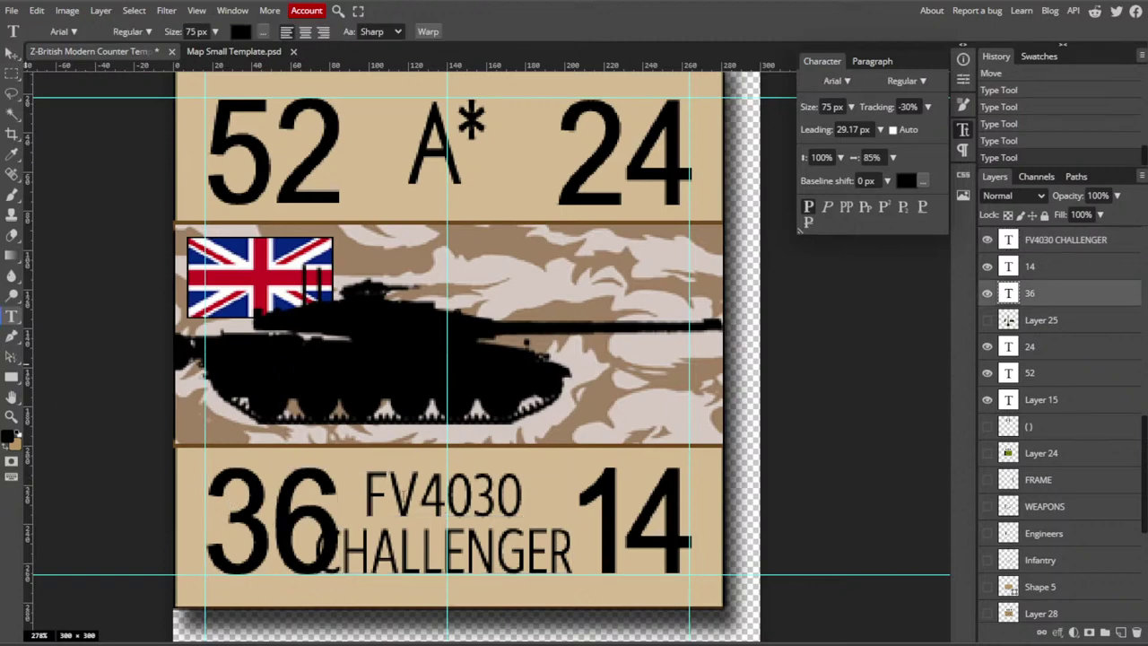
pyautogui.click(235, 485)
pyautogui.press('Right')
pyautogui.press('Right')
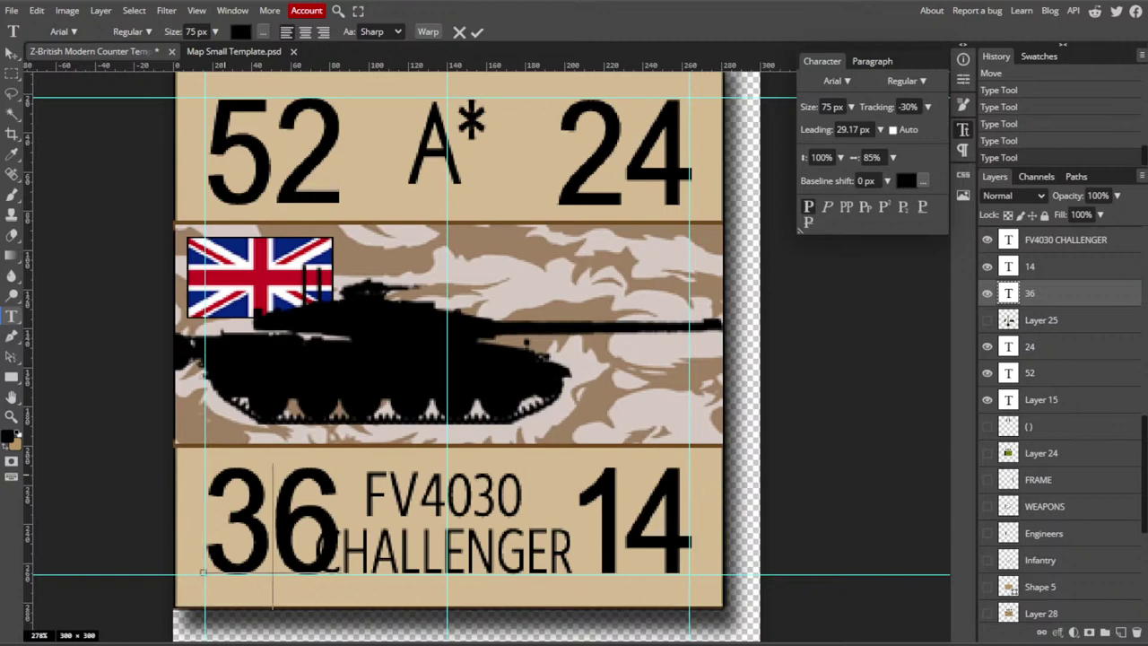
pyautogui.write('*')
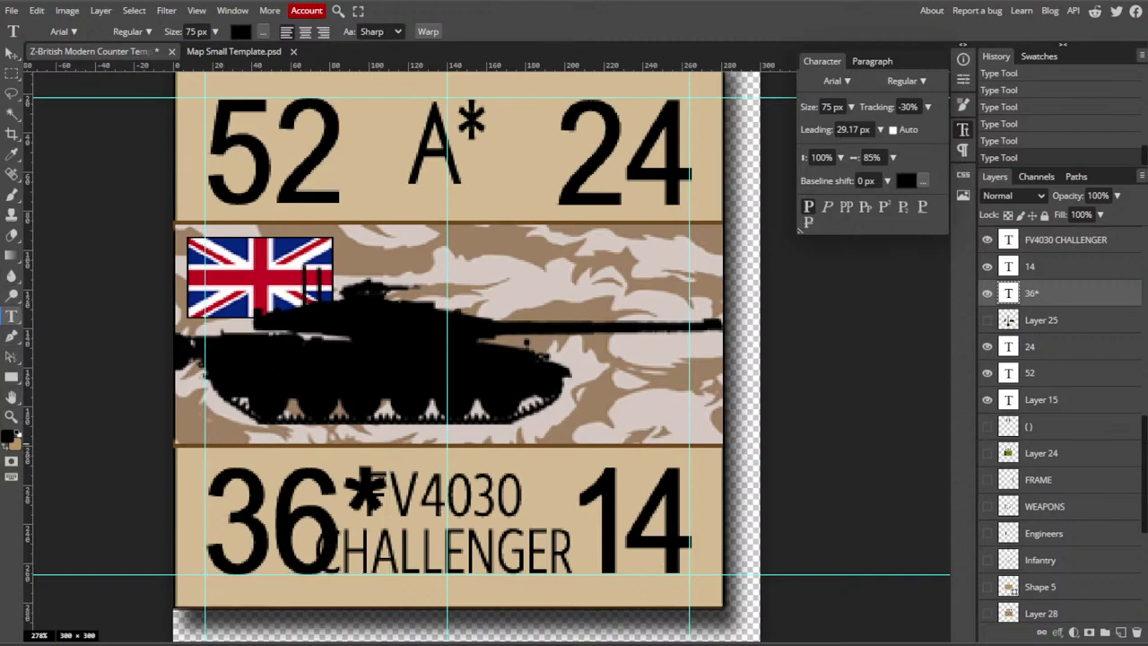
# - Change the counter's lower-right rating to 12 and finish the text edit
pyautogui.moveTo(646, 529); pyautogui.dragTo(707, 529)
pyautogui.write('2')
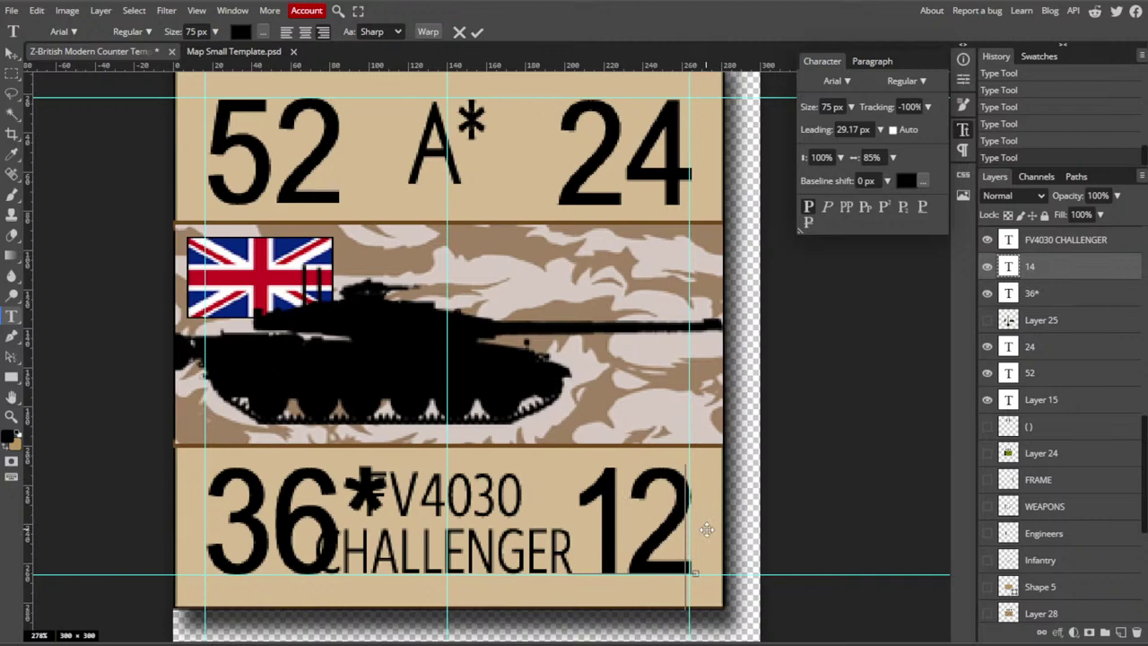
pyautogui.click(22, 91)
pyautogui.click(13, 53)
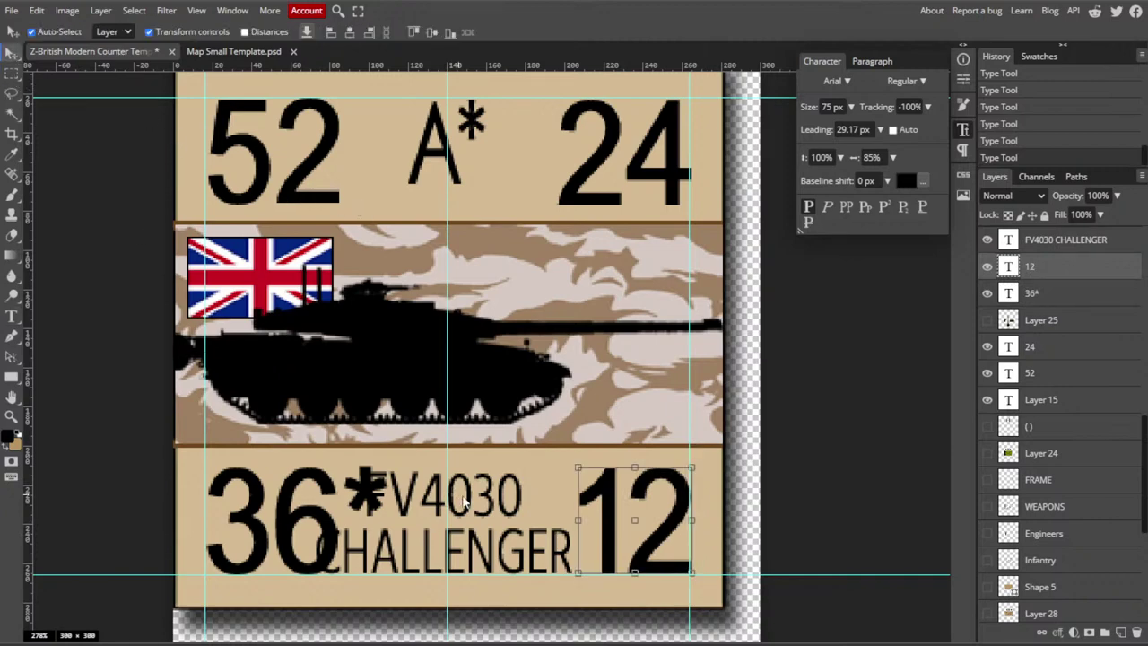
# - Shift the FV4030 CHALLENGER name right, away from the 36*, and set both its lines to 66% horizontal scale
pyautogui.moveTo(464, 502); pyautogui.dragTo(496, 500)
pyautogui.press('t')
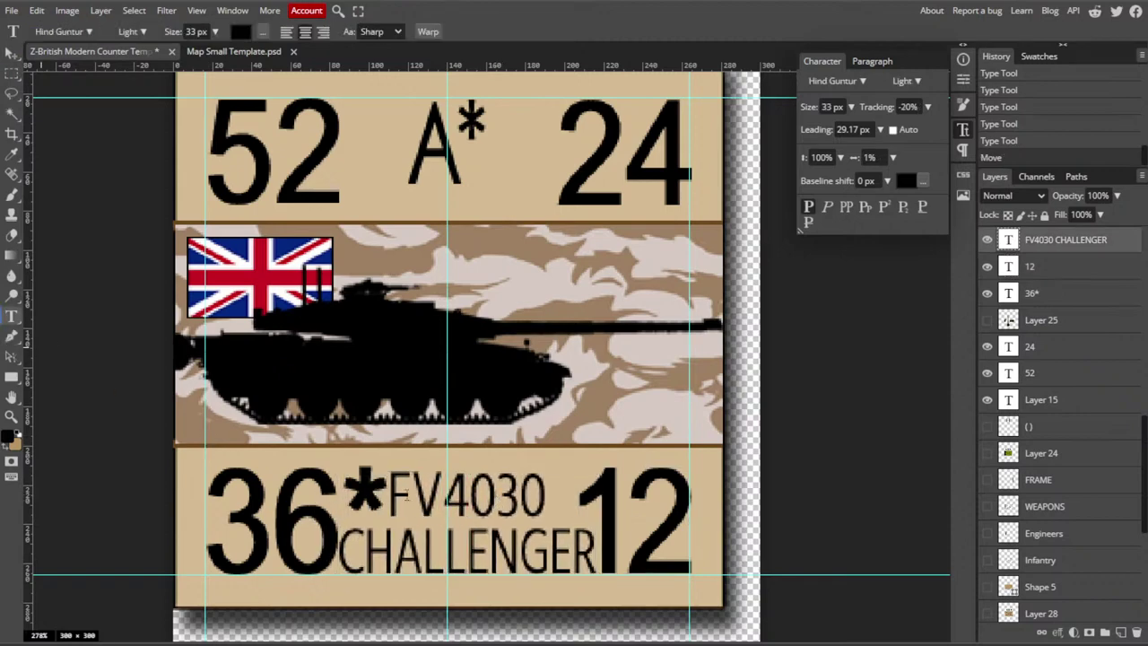
pyautogui.moveTo(405, 485); pyautogui.dragTo(597, 574)
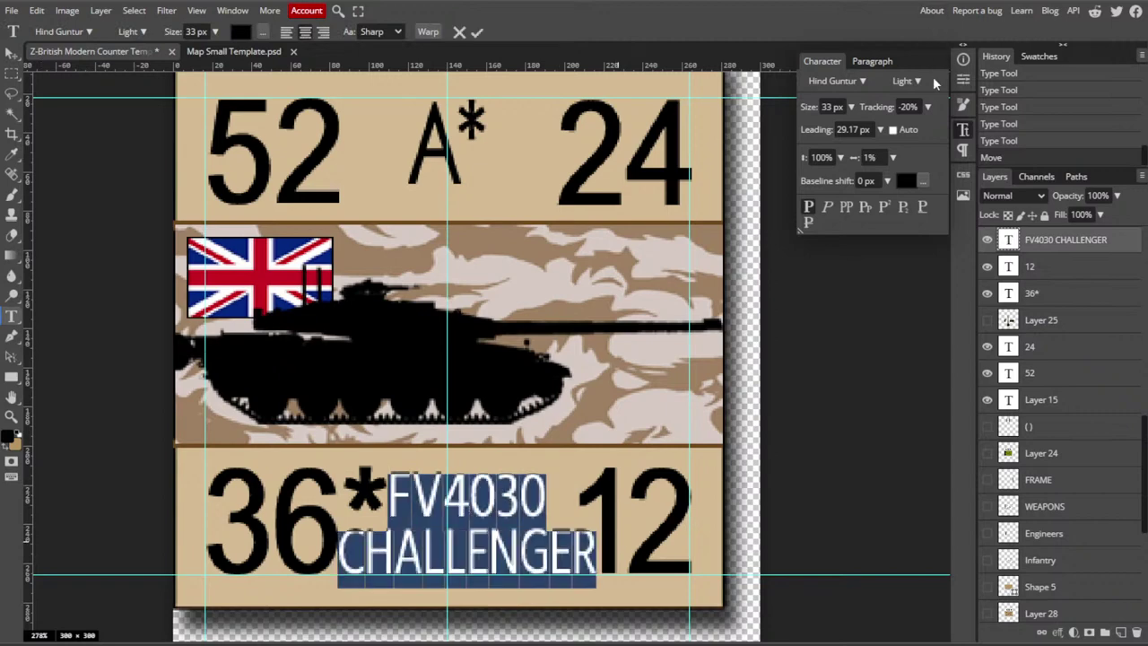
pyautogui.click(822, 157)
pyautogui.press('Tab')
pyautogui.scroll(-5, 710, 307)
pyautogui.scroll(5, 666, 305)
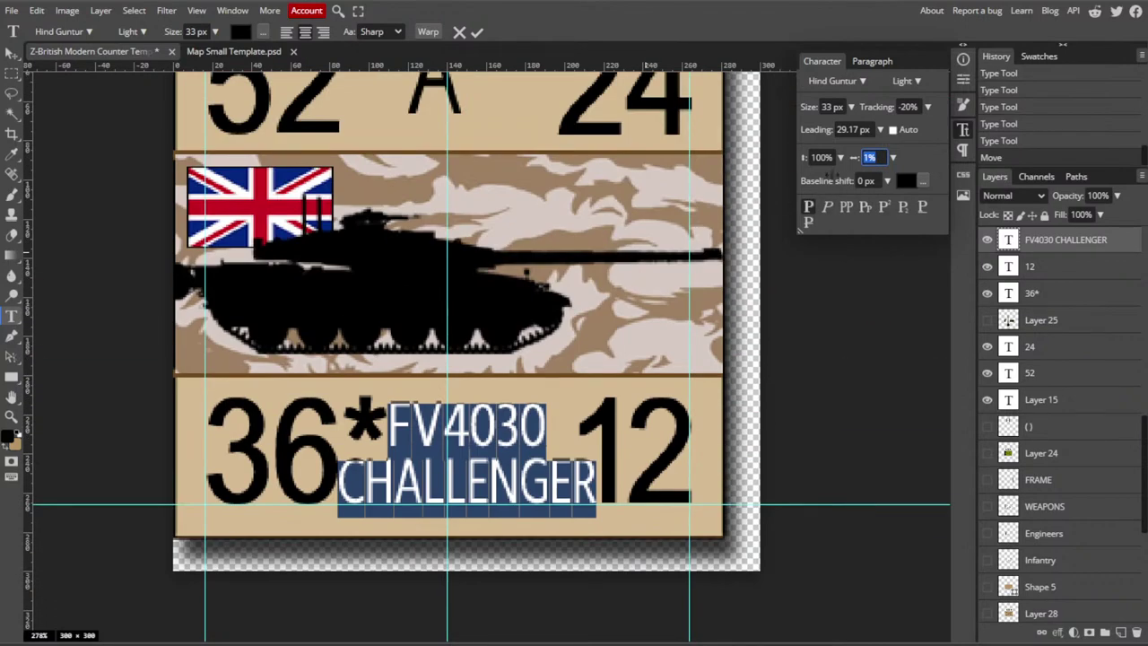
pyautogui.press('Return')
pyautogui.scroll(3, 866, 156)
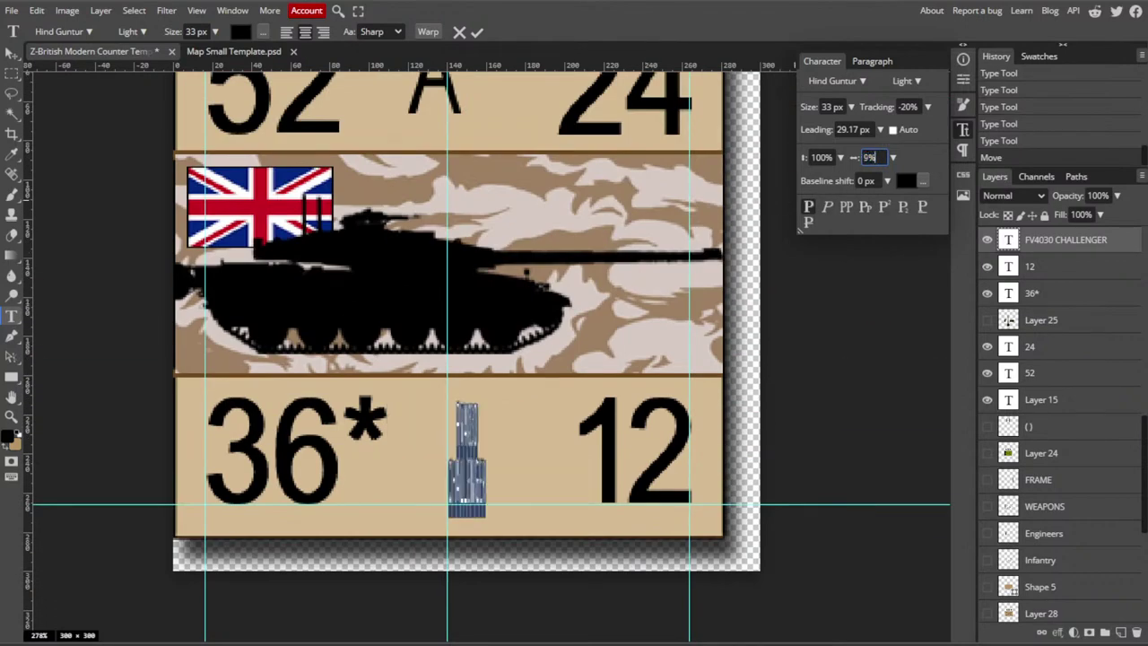
pyautogui.scroll(4, 865, 156)
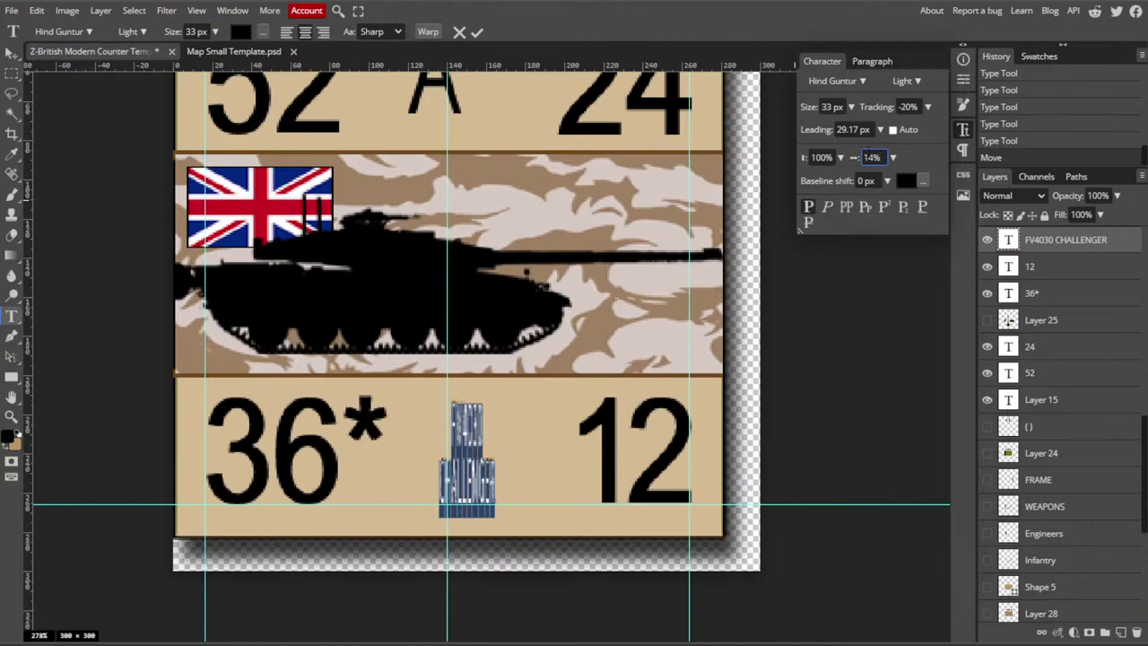
pyautogui.scroll(20, 903, 156)
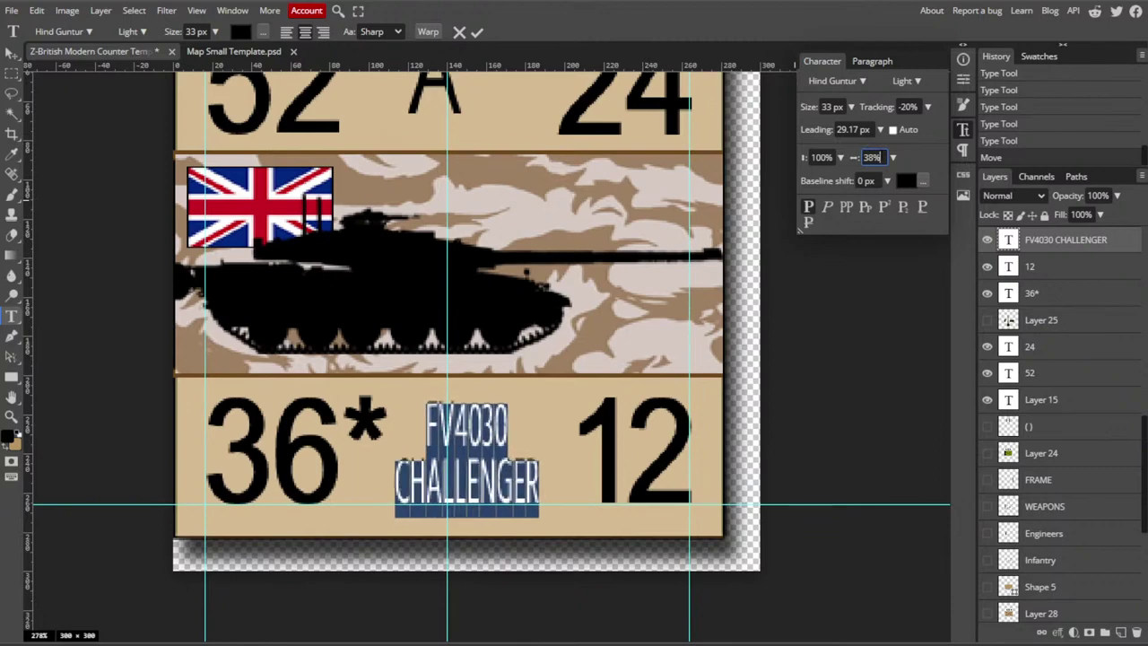
pyautogui.scroll(12, 903, 156)
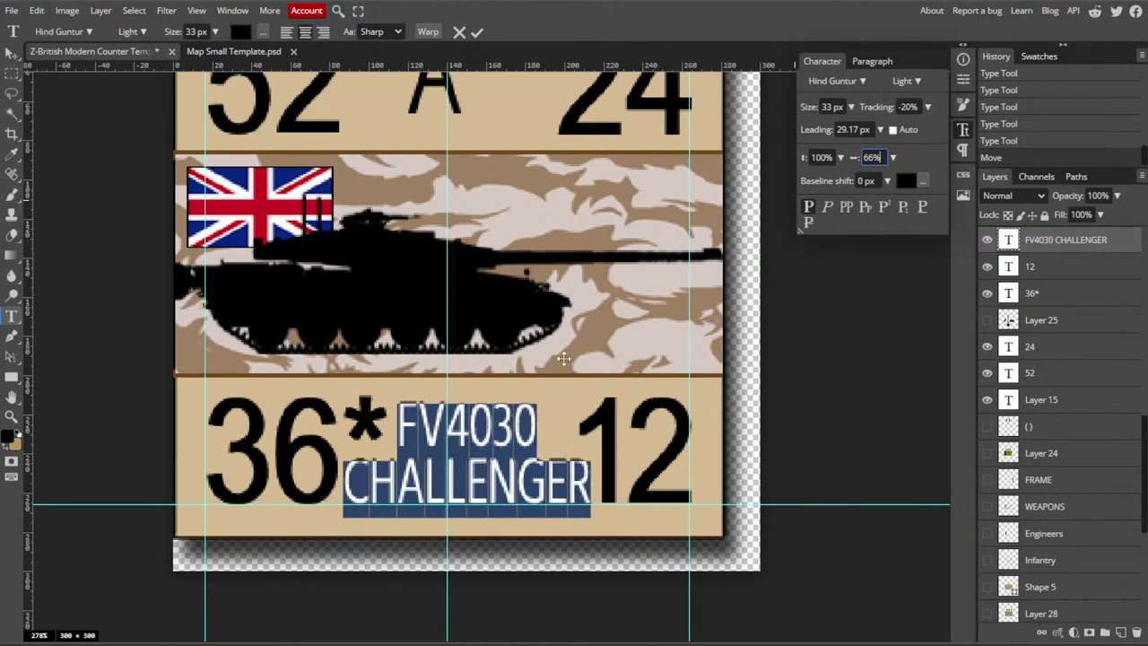
pyautogui.click(499, 434)
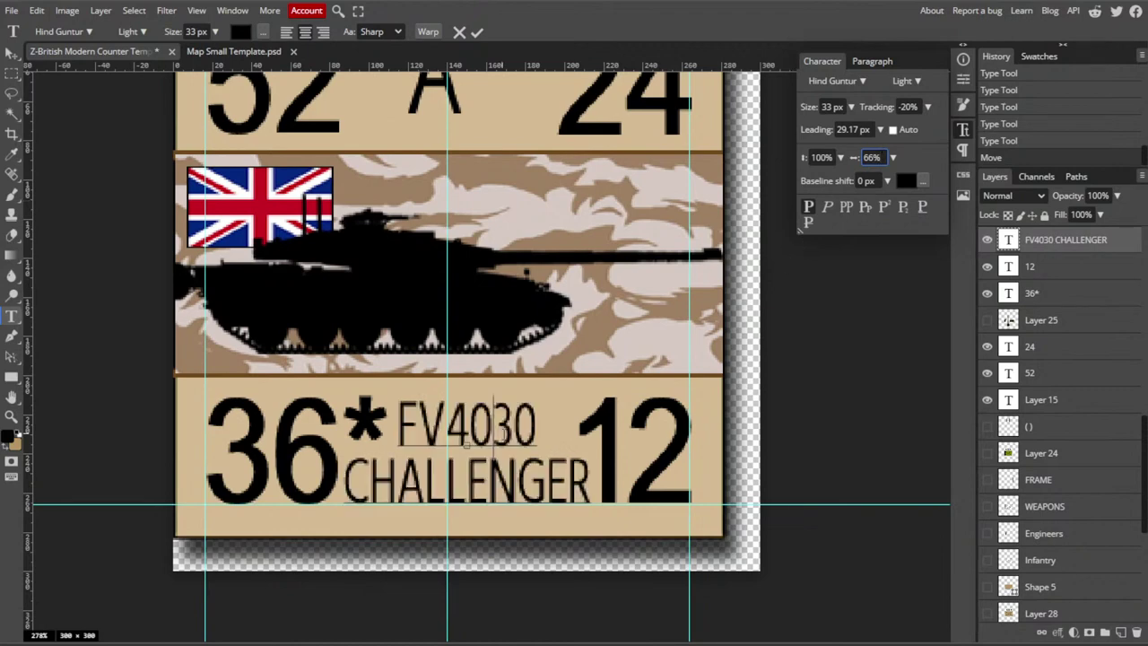
pyautogui.click(12, 52)
pyautogui.scroll(3, 256, 269)
pyautogui.scroll(-2, 255, 309)
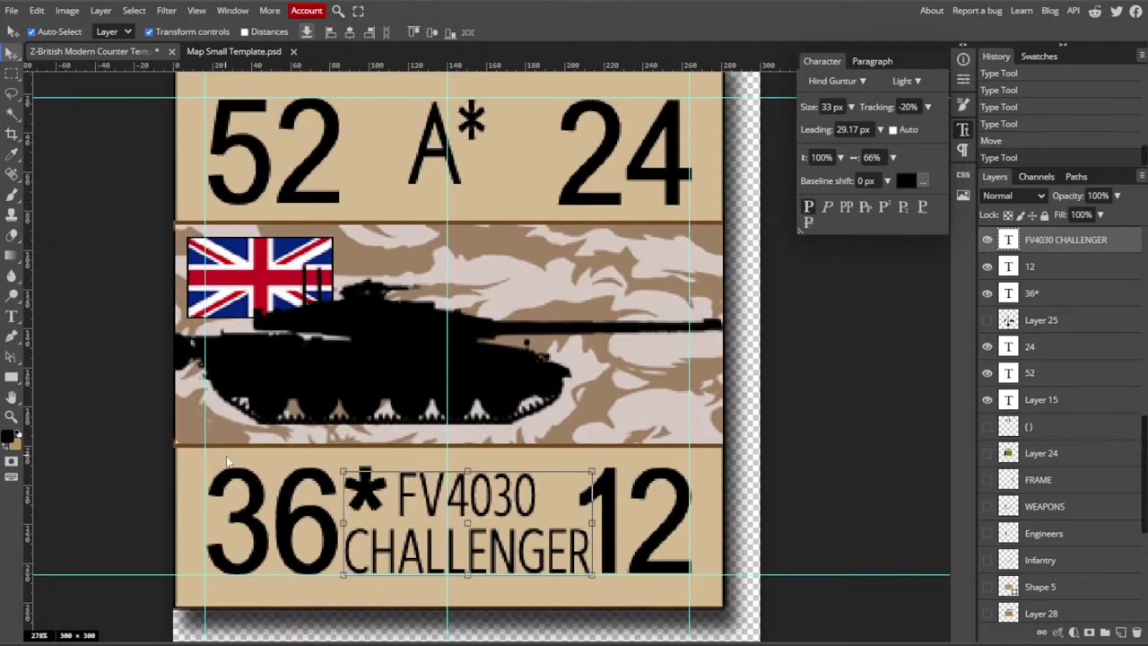
# - Move the 36* and 52 ratings together about 8 px left, past the counter's left guide
pyautogui.click(259, 491)
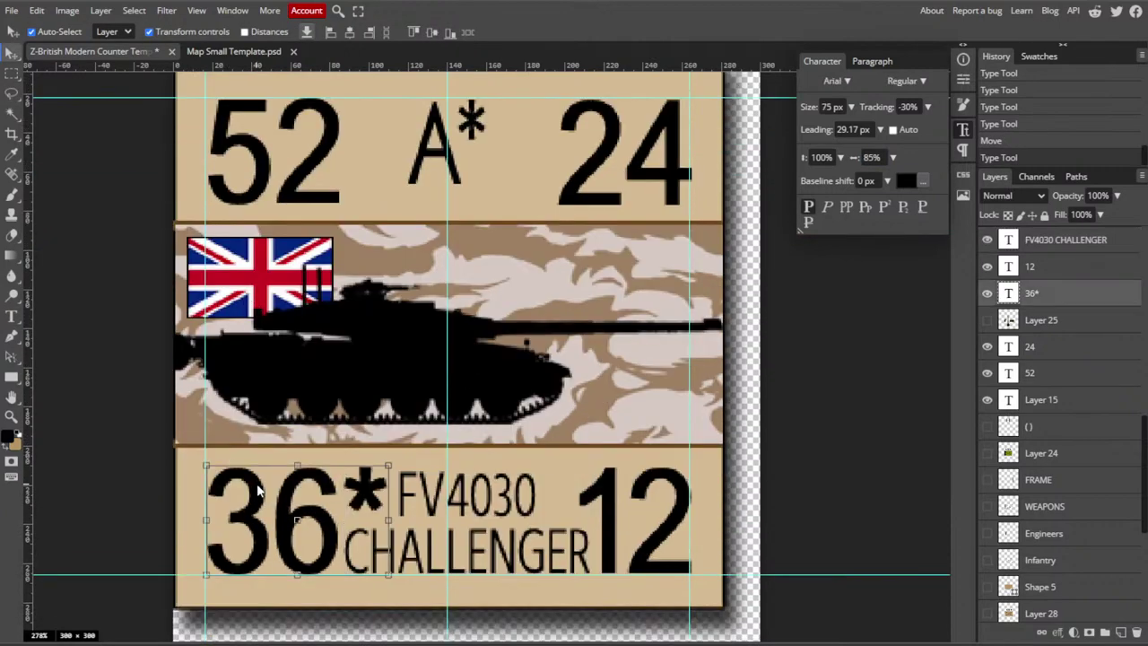
pyautogui.keyDown('shift'); pyautogui.click(255, 193); pyautogui.keyUp('shift')
pyautogui.press('Left')
pyautogui.press('Left')
pyautogui.press('Left')
pyautogui.press('Left')
pyautogui.press('Left')
pyautogui.press('Left')
pyautogui.press('Left')
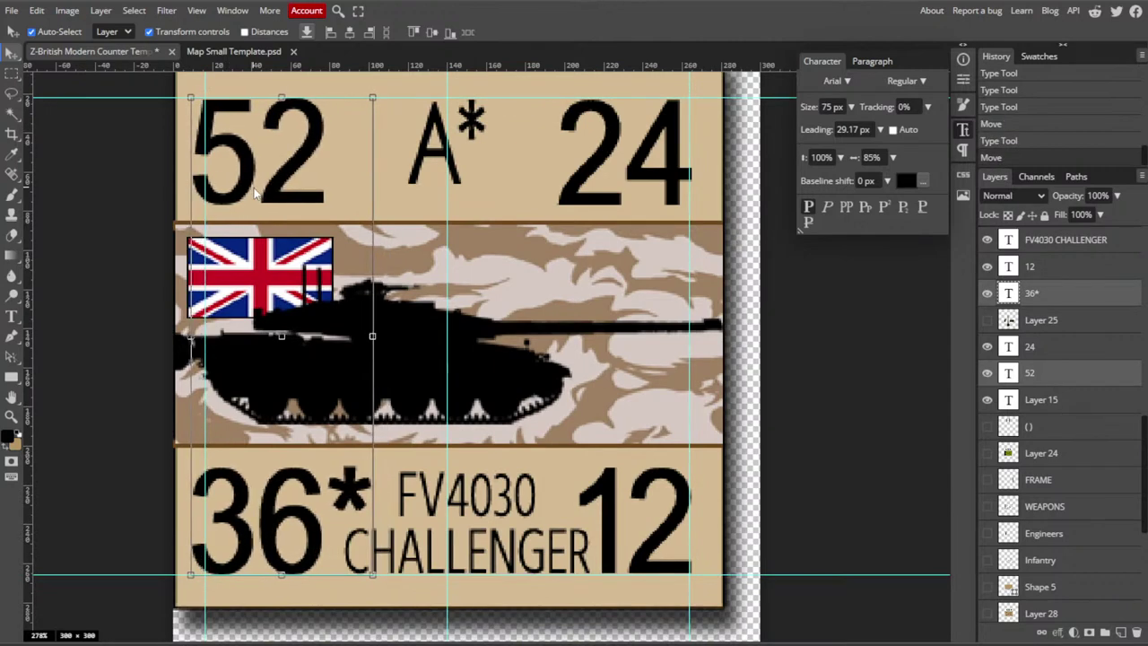
# - Move the 24 and 12 ratings together about 6 px right, and nudge the FV4030 CHALLENGER name slightly right between the lower ratings
pyautogui.click(642, 182)
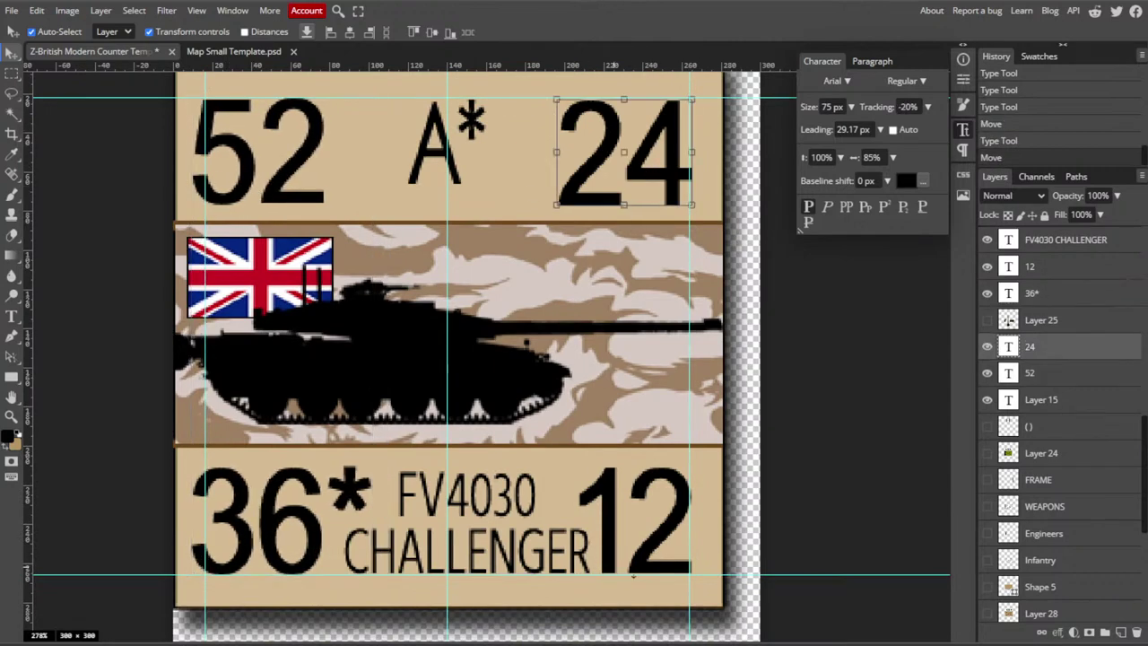
pyautogui.keyDown('shift'); pyautogui.click(648, 563); pyautogui.keyUp('shift')
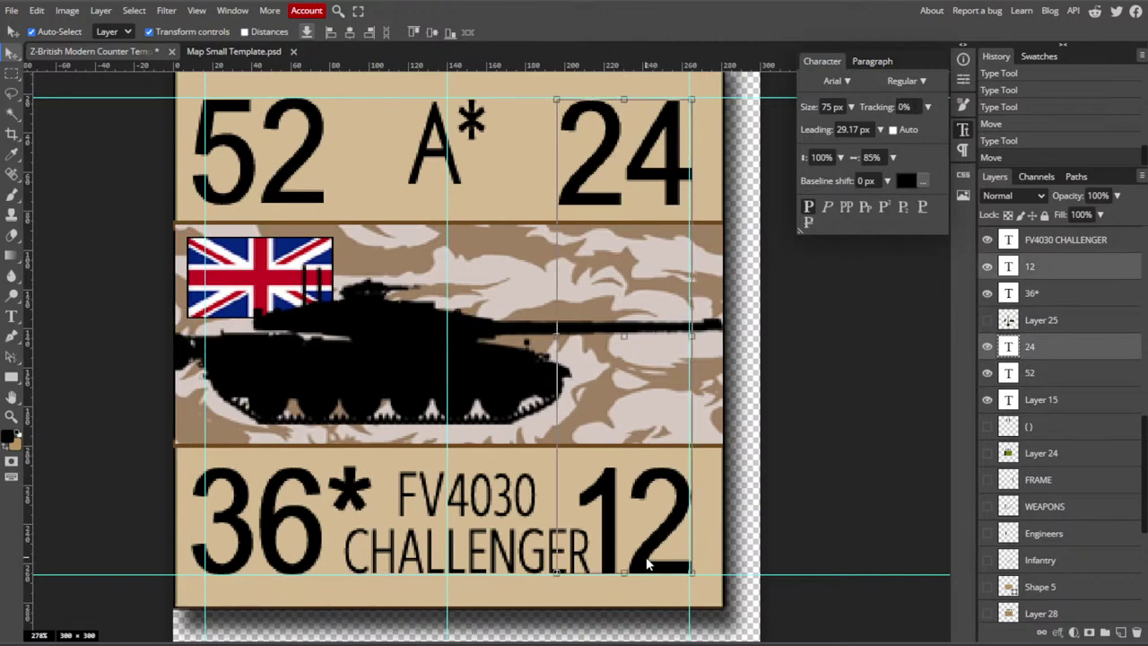
pyautogui.press('Right')
pyautogui.press('Right')
pyautogui.press('Right')
pyautogui.press('Right')
pyautogui.press('Right')
pyautogui.press('Right')
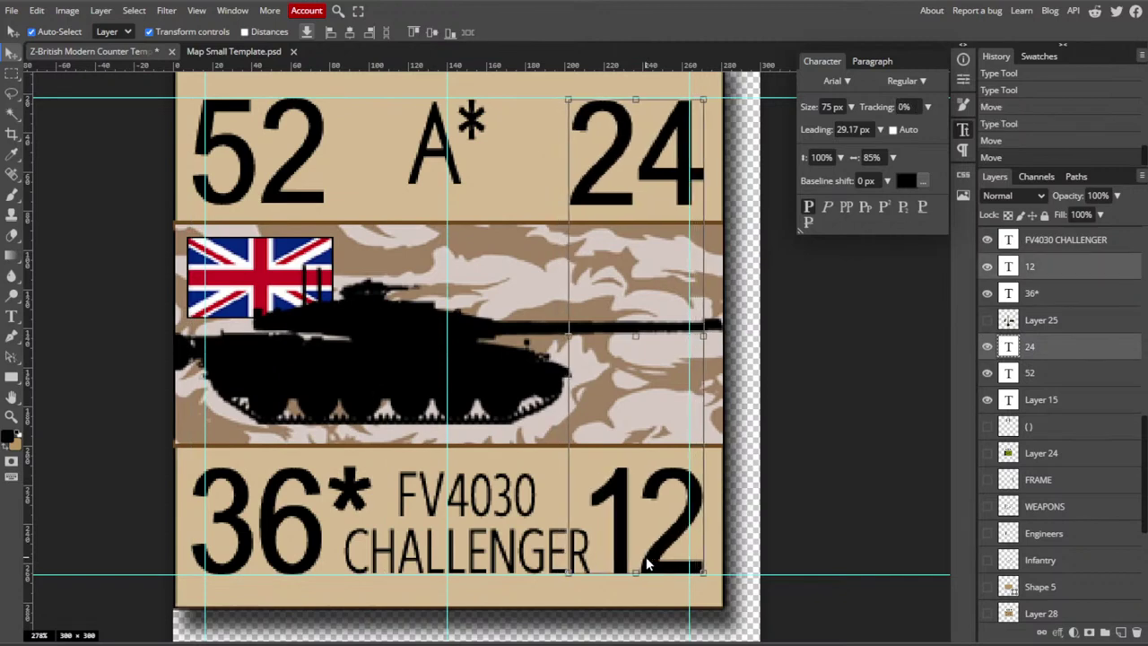
pyautogui.click(822, 529)
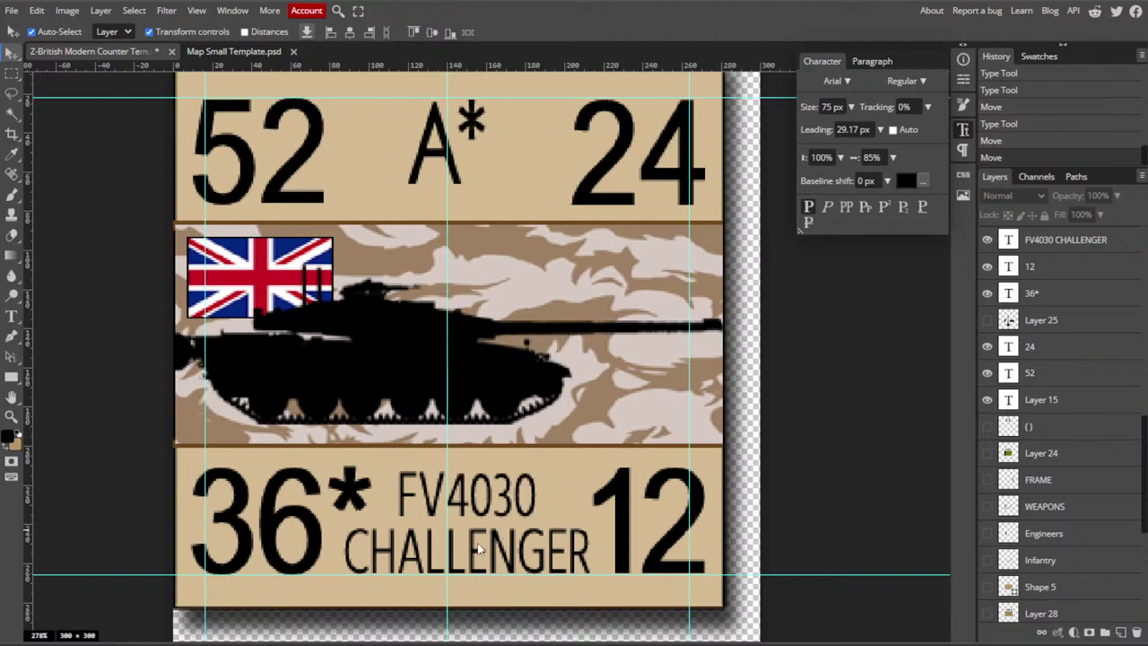
pyautogui.click(474, 549)
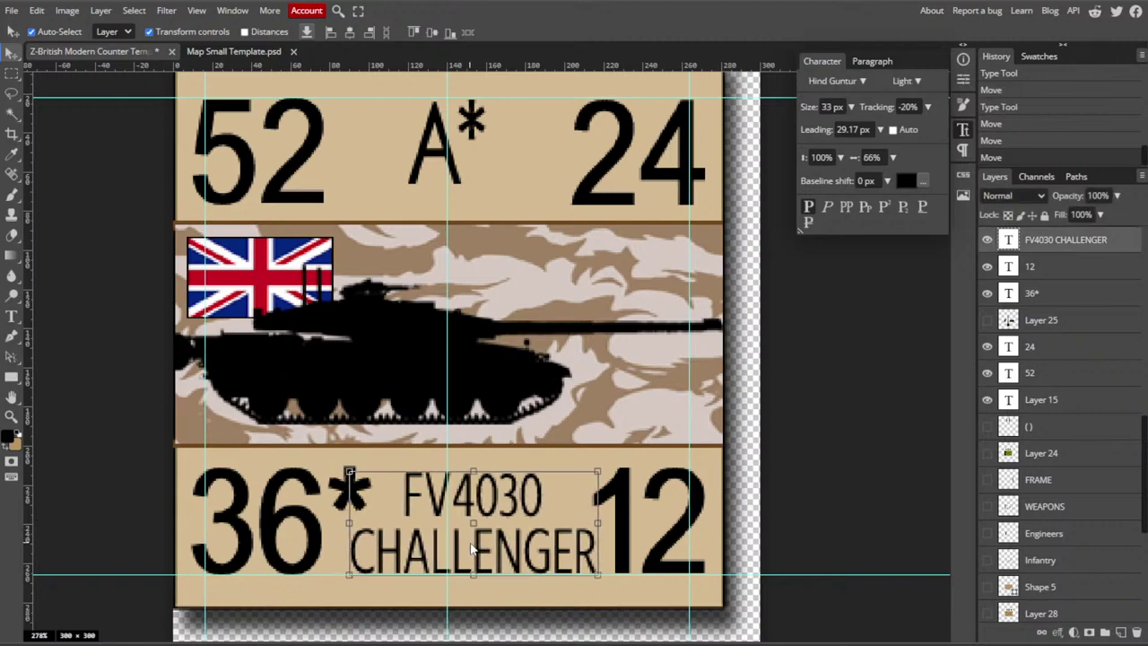
pyautogui.click(874, 501)
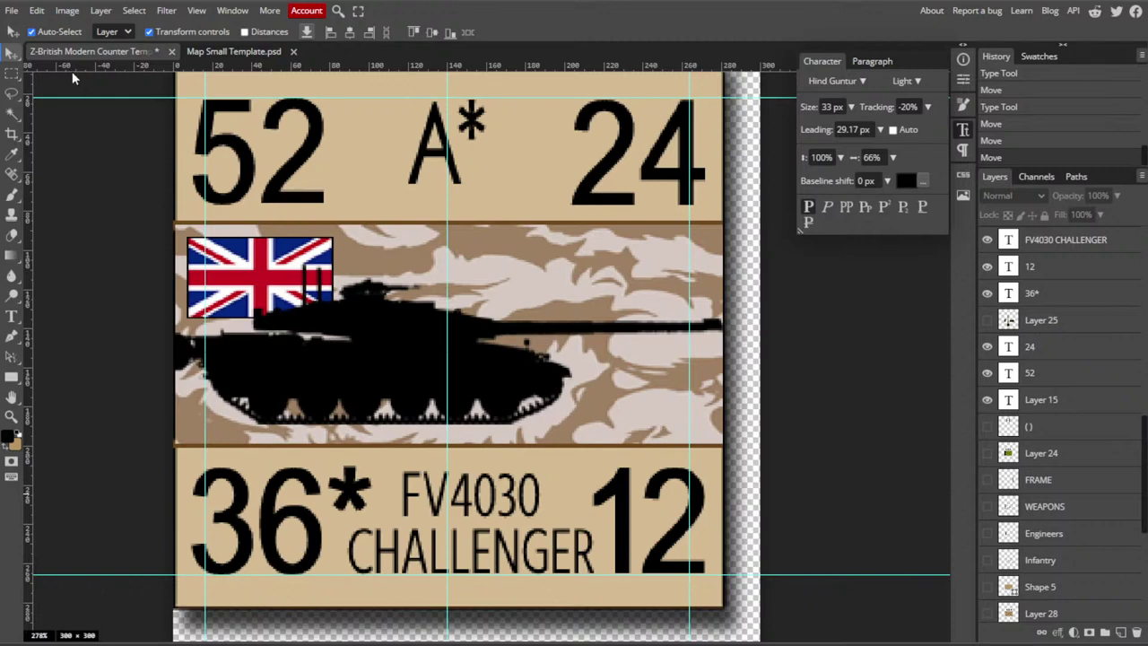
# - Export the finished Challenger counter as a PNG image
pyautogui.click(11, 12)
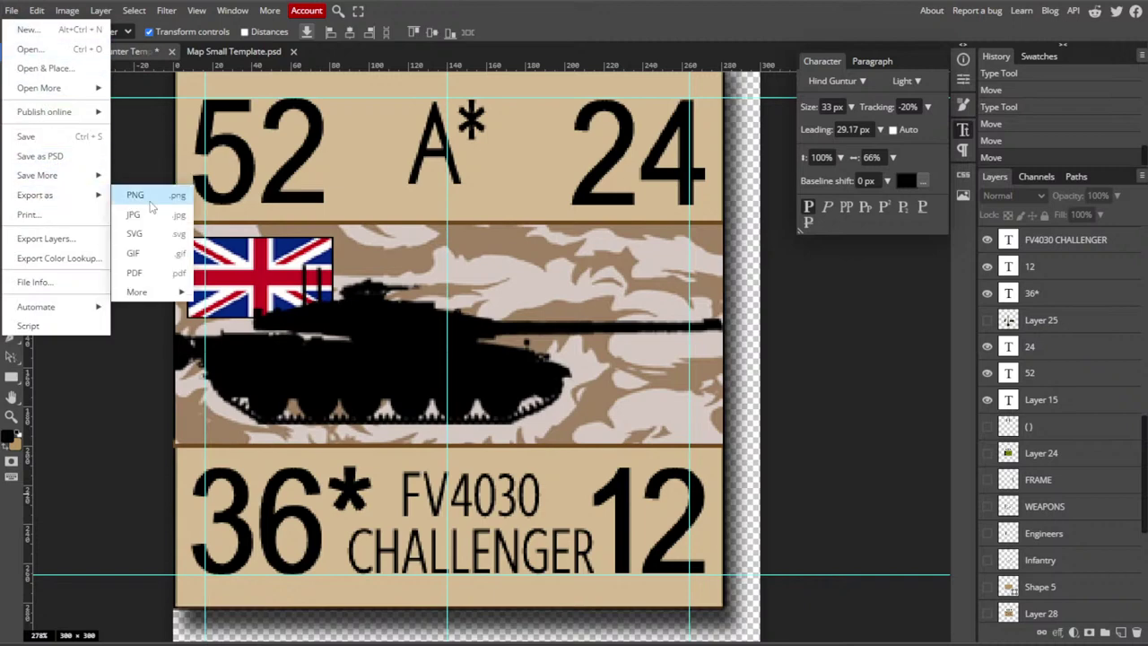
pyautogui.click(152, 208)
pyautogui.click(469, 310)
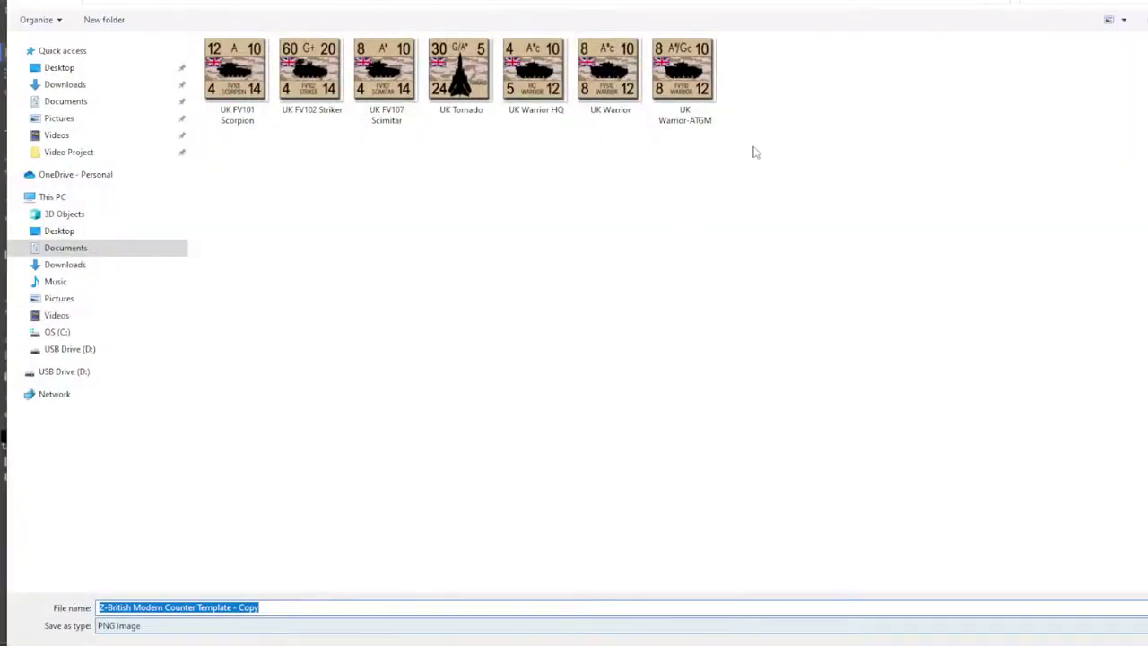
# - Base the export's file name on the UK Warrior-ATGM file, change it to UK Challenger, and save
pyautogui.click(686, 85)
pyautogui.click(330, 605)
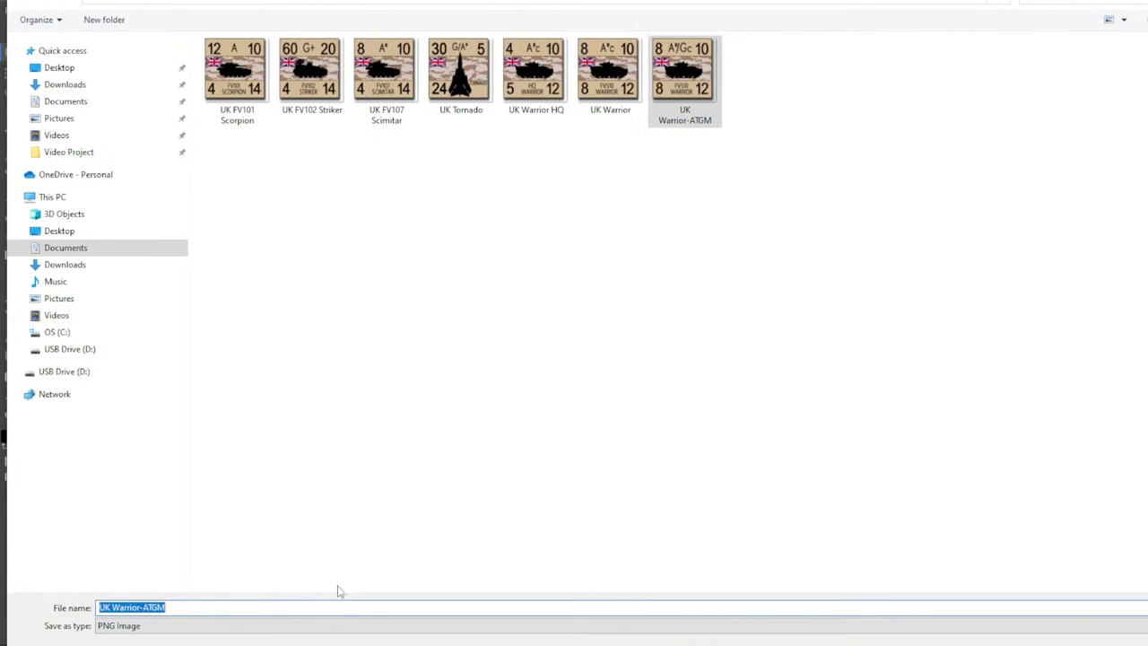
pyautogui.press('Home')
pyautogui.hotkey('ctrl', 'Right')
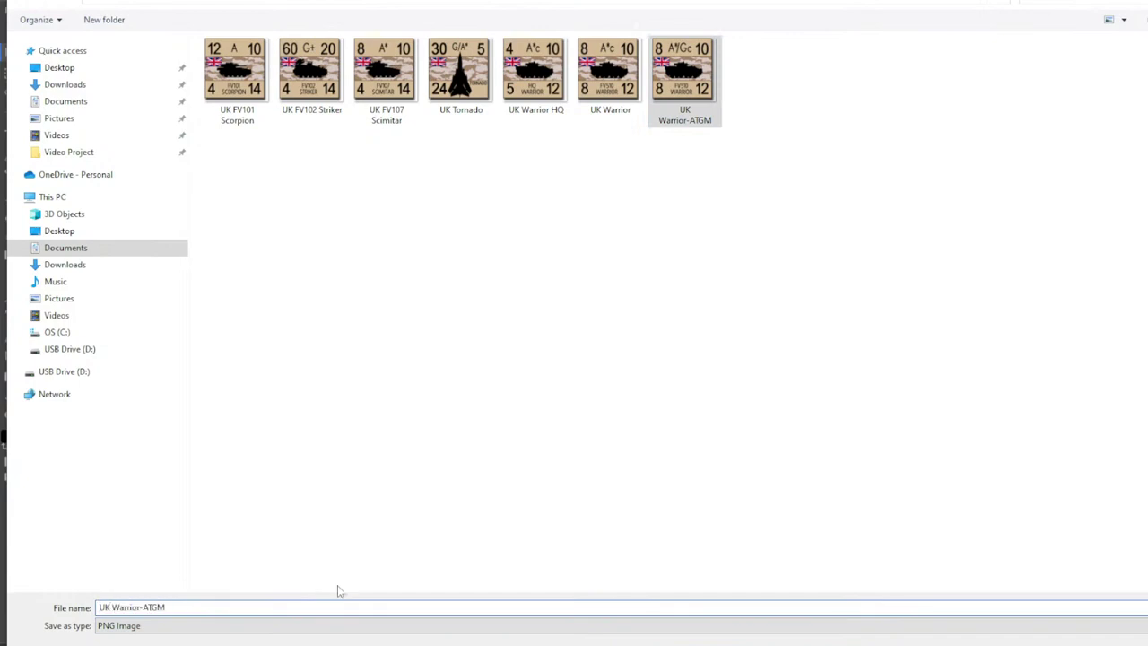
pyautogui.write('Challenger')
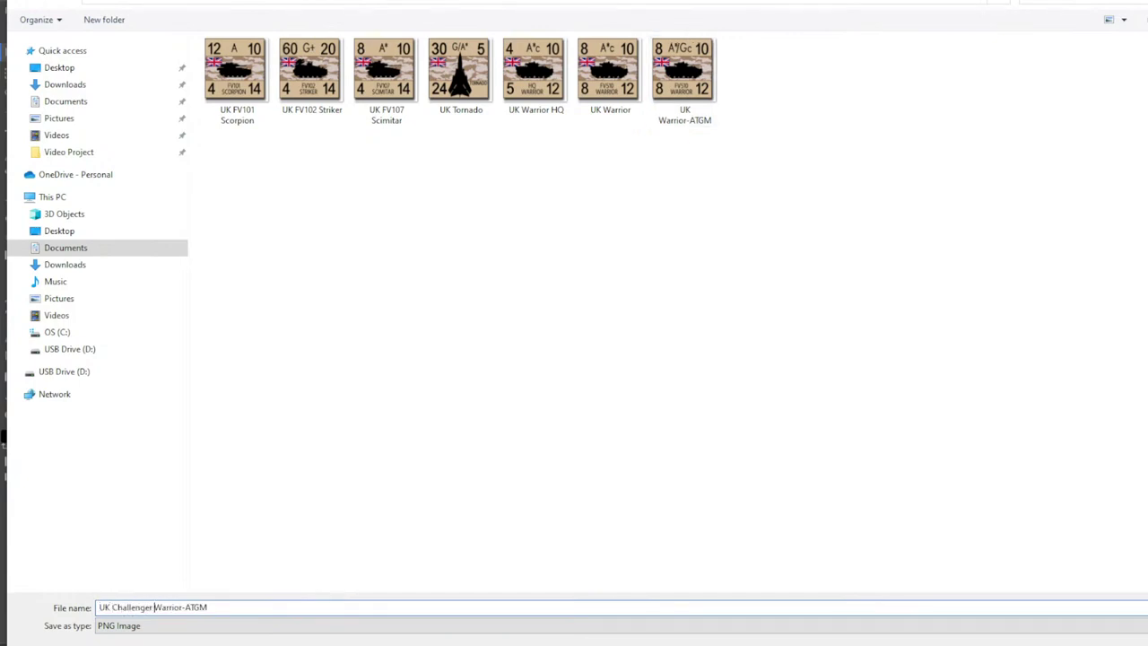
pyautogui.press('Delete')
pyautogui.press('Delete')
pyautogui.press('Delete')
pyautogui.press('Delete')
pyautogui.press('Delete')
pyautogui.press('Delete')
pyautogui.press('Delete')
pyautogui.press('Delete')
pyautogui.press('Delete')
pyautogui.press('Delete')
pyautogui.press('Delete')
pyautogui.press('Delete')
pyautogui.press('Return')
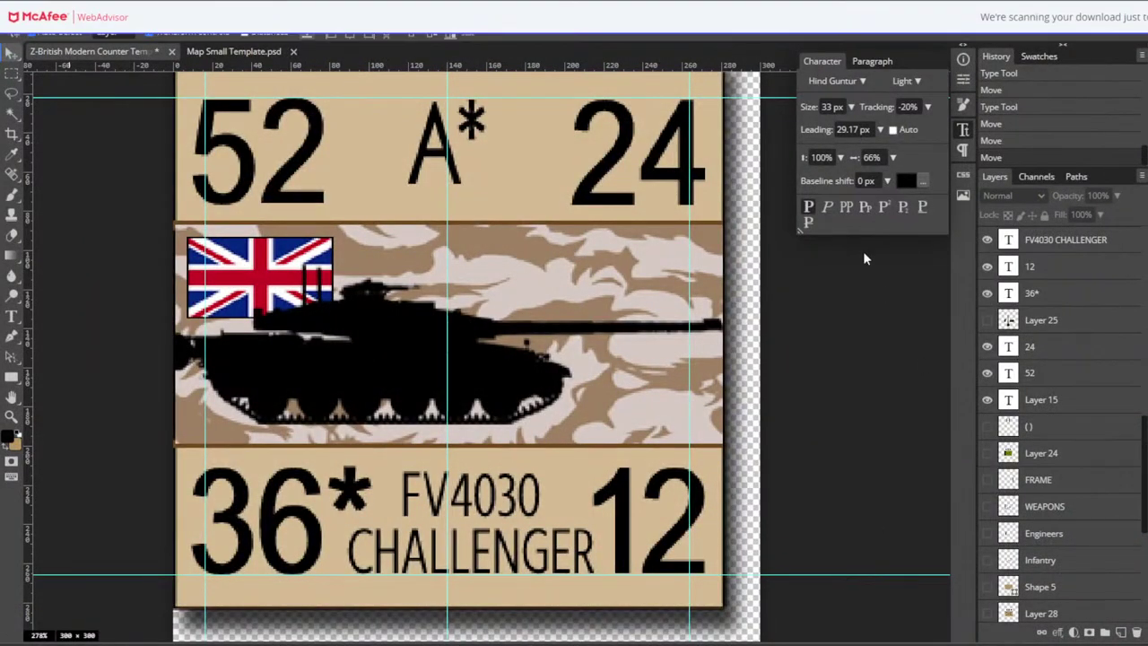
# - Close the floating Character settings and select the counter's camouflage layer
pyautogui.click(966, 46)
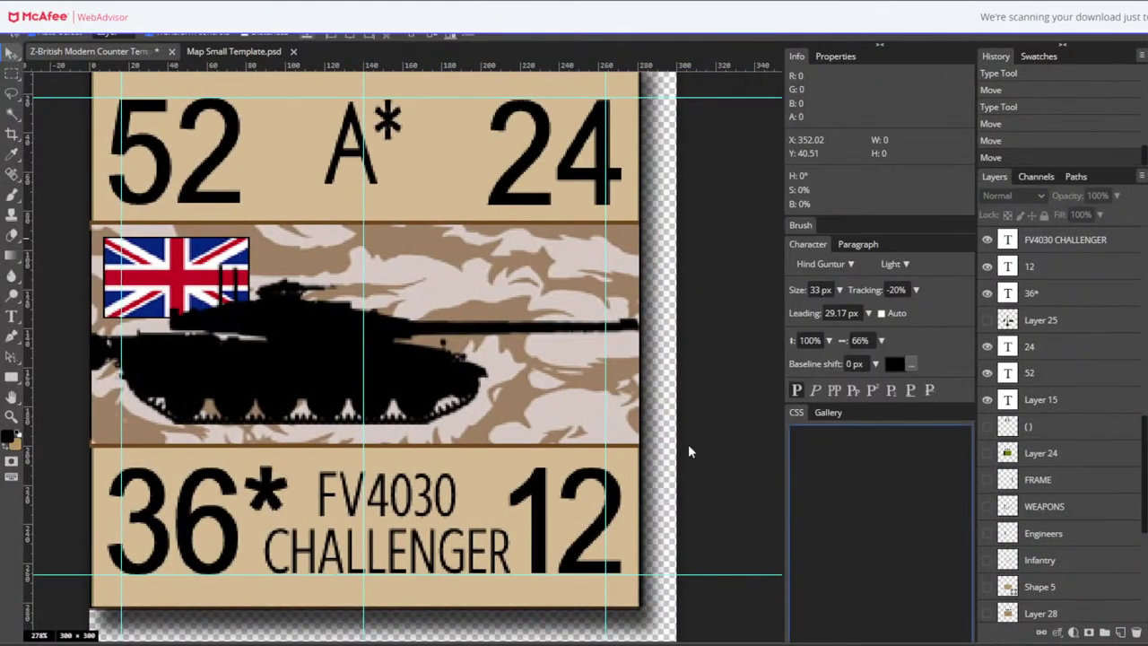
pyautogui.click(879, 45)
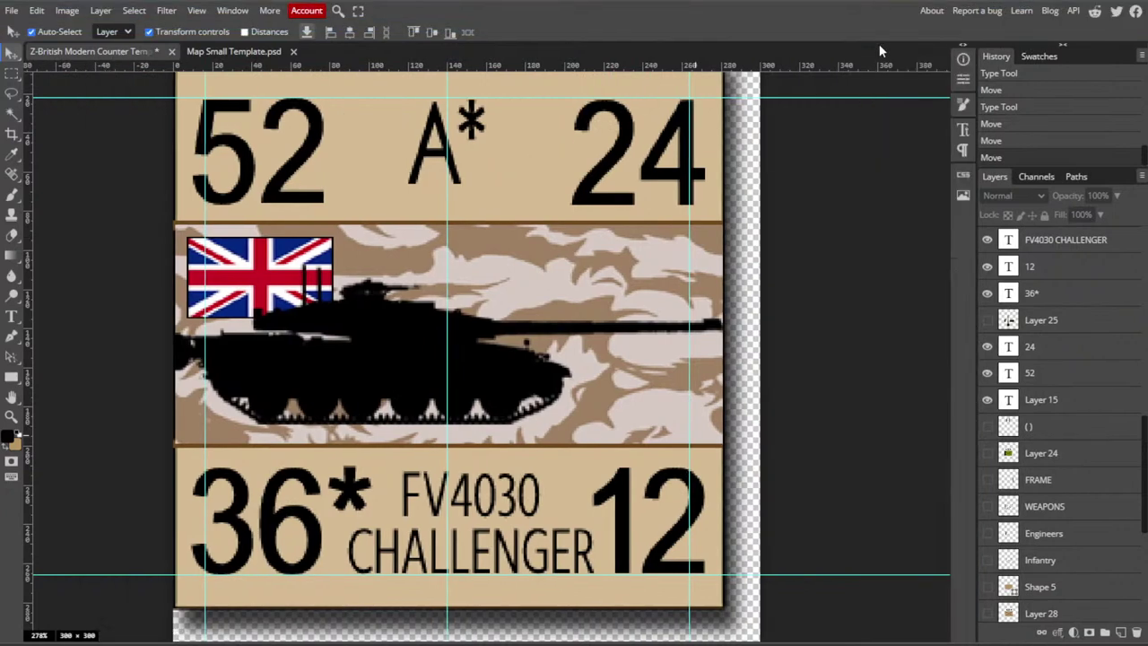
pyautogui.click(555, 284)
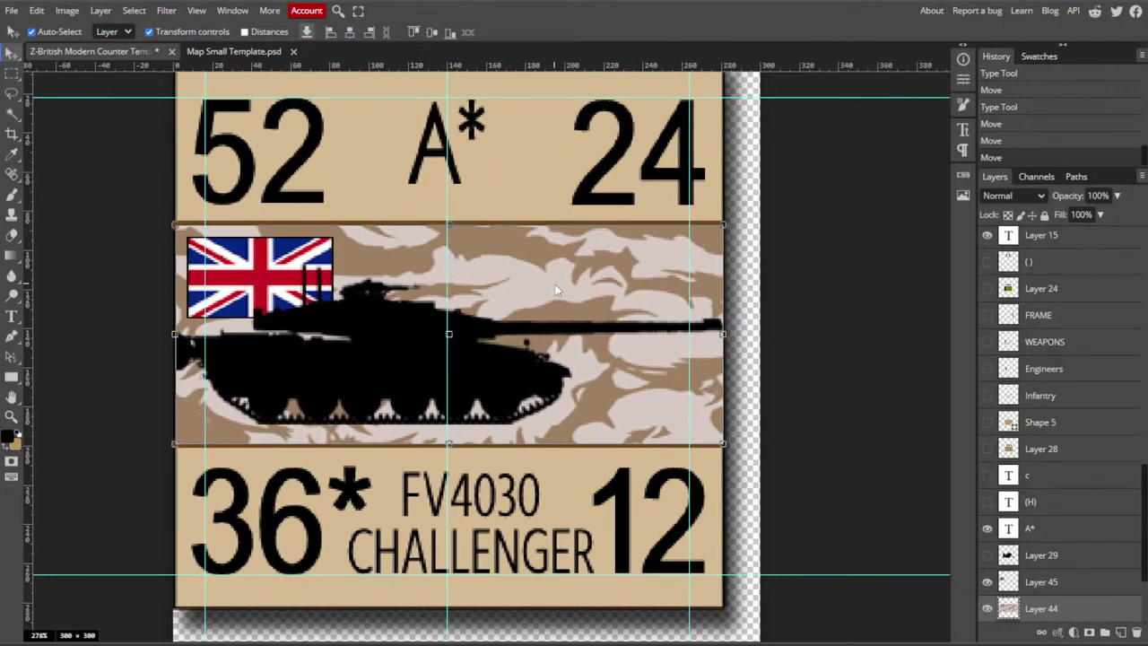
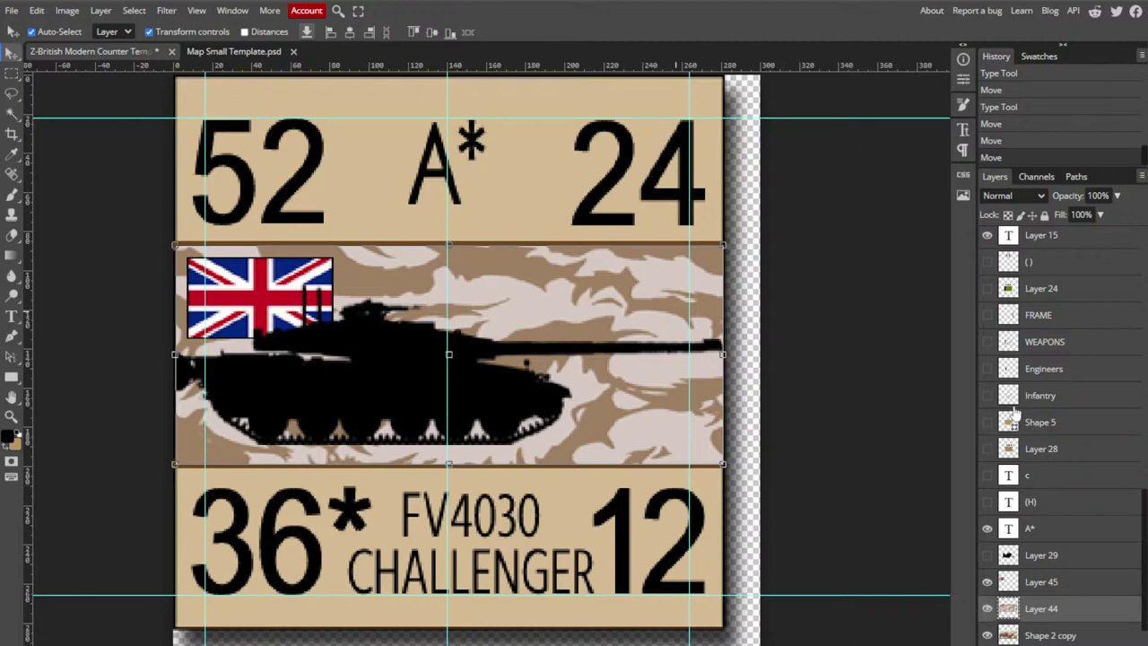
# - Hide the Challenger I silhouette and delete the empty text layer at the top of the layer stack
pyautogui.scroll(3, 1023, 412)
pyautogui.scroll(3, 1005, 395)
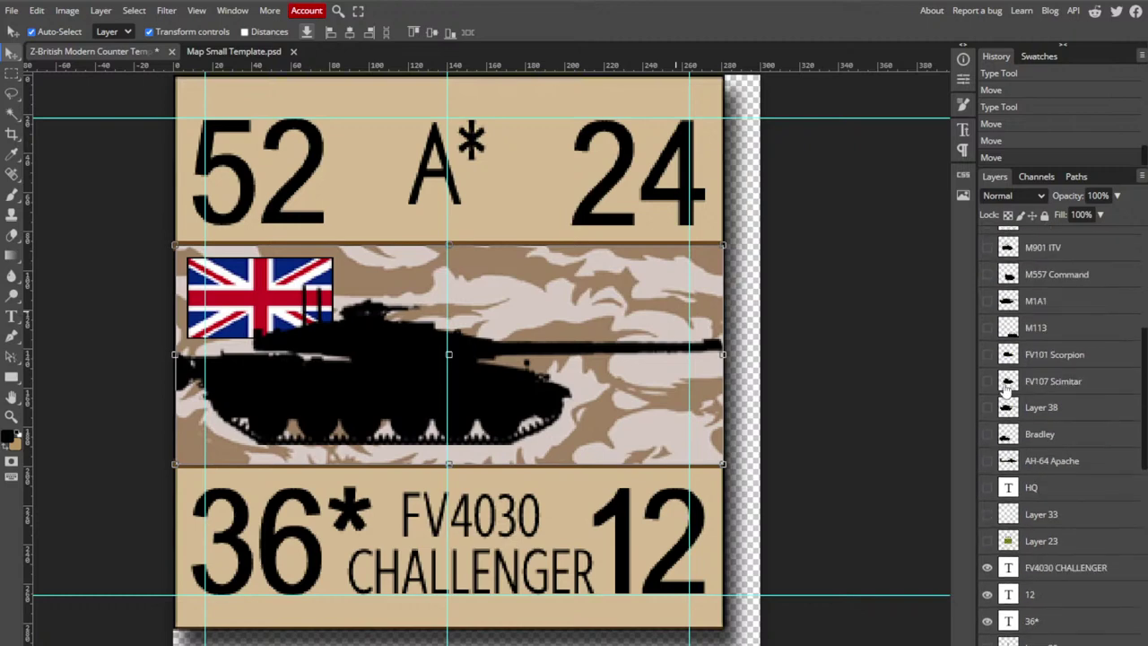
pyautogui.scroll(5, 1066, 434)
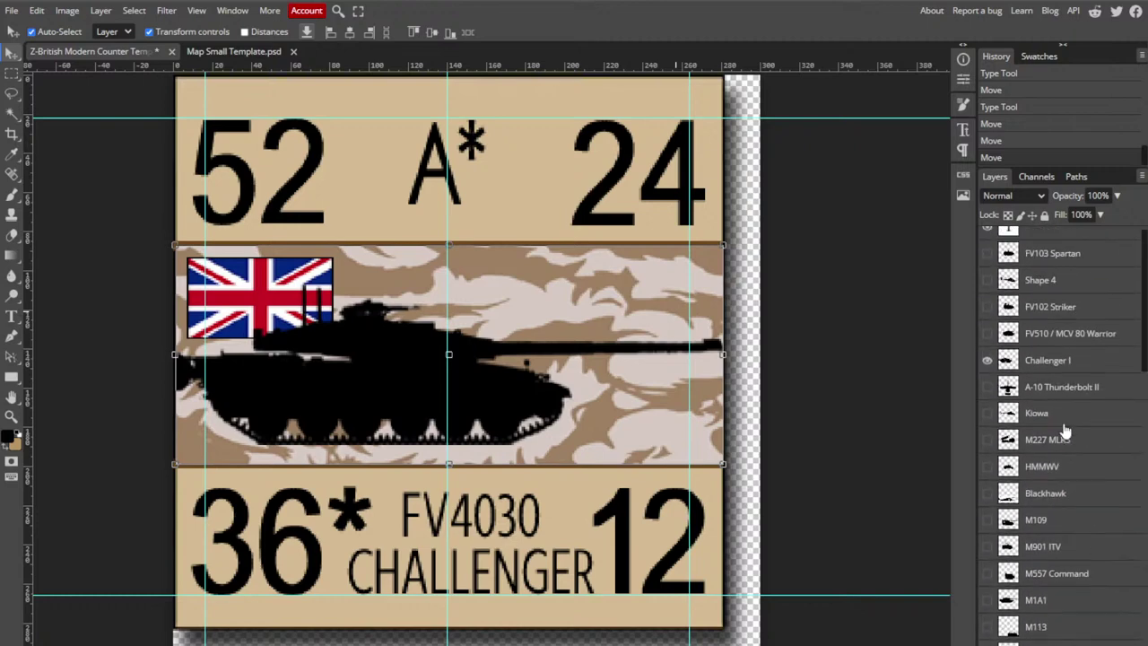
pyautogui.click(987, 373)
pyautogui.click(1073, 245)
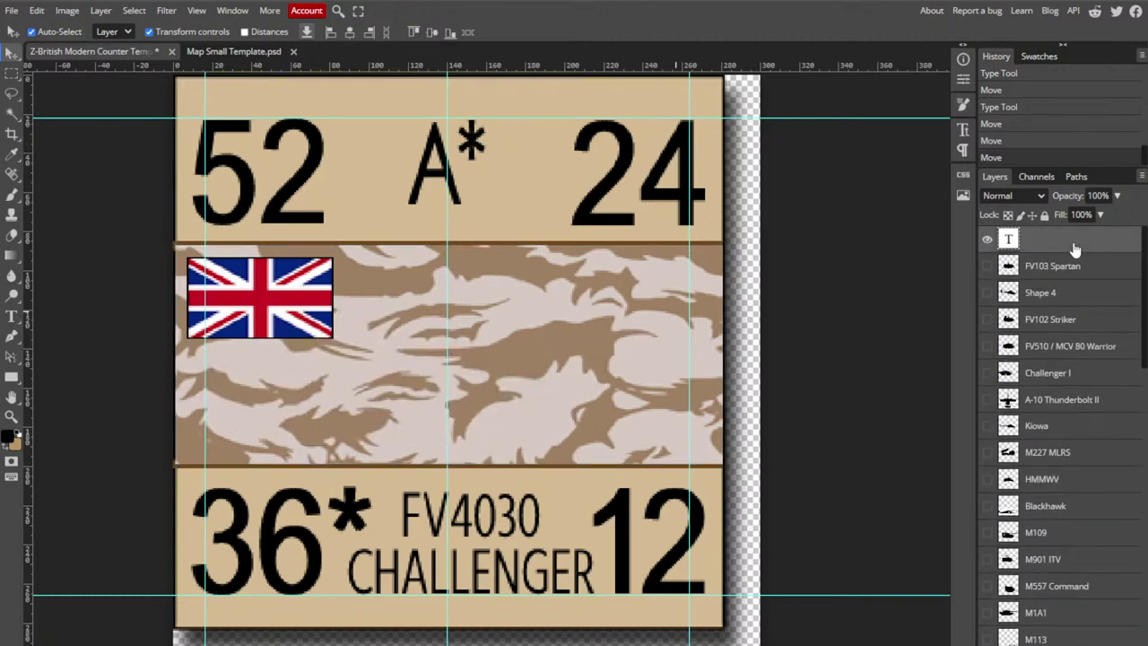
pyautogui.press('Delete')
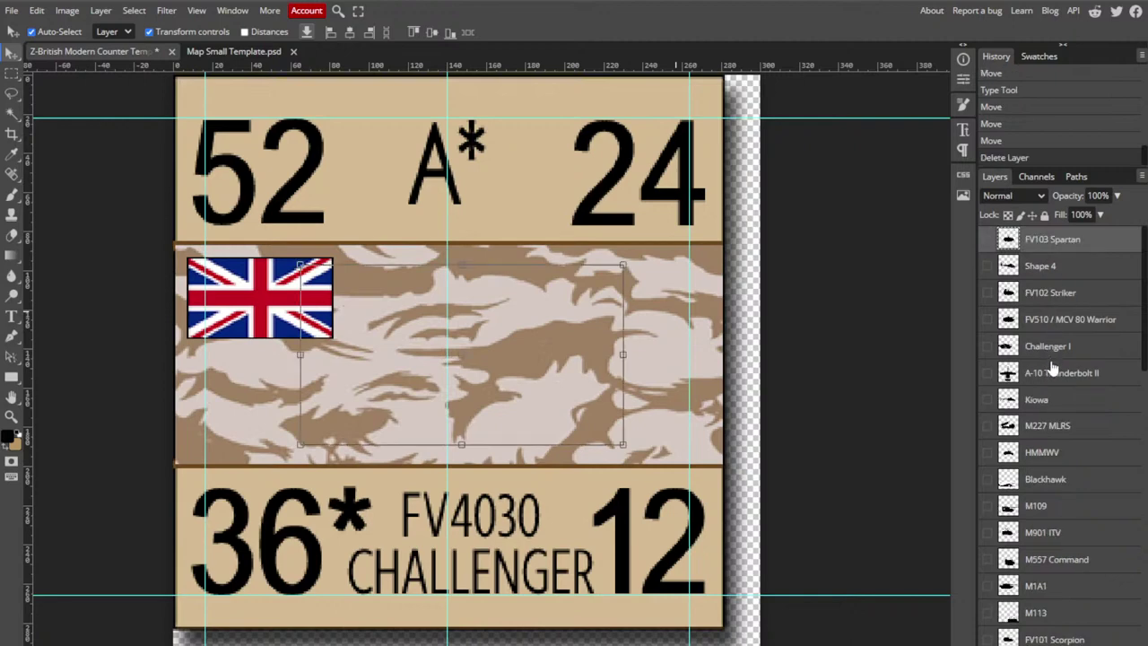
# - Preview the M227 MLRS and M109 silhouettes, move the M109 into the camouflage band, and leave both hidden
pyautogui.click(987, 427)
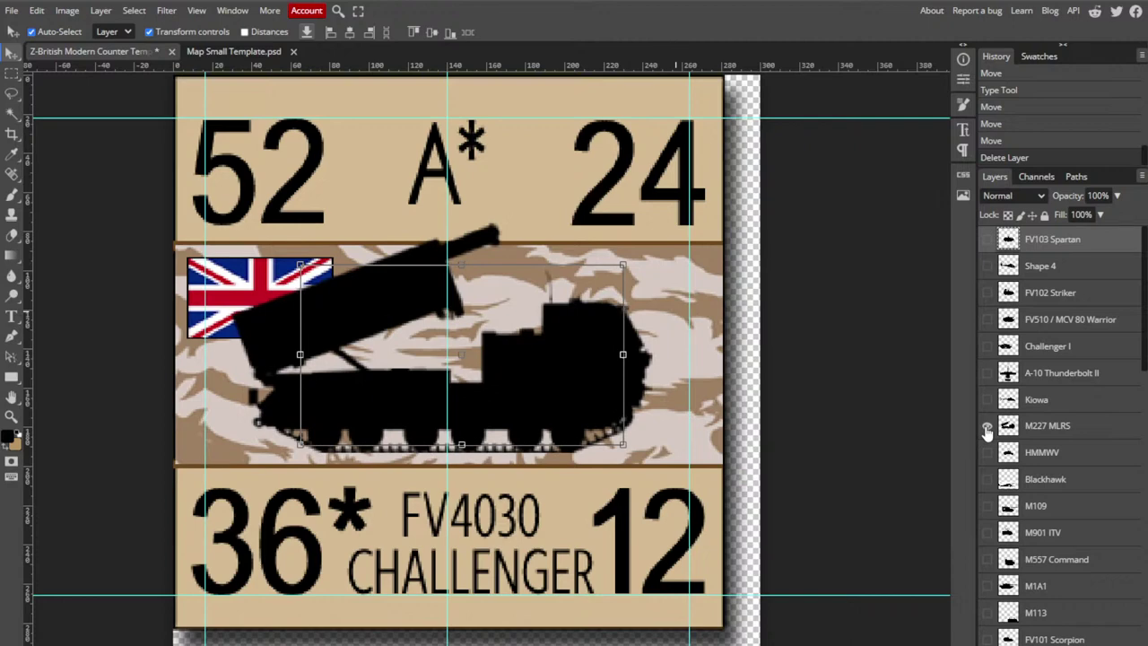
pyautogui.click(987, 427)
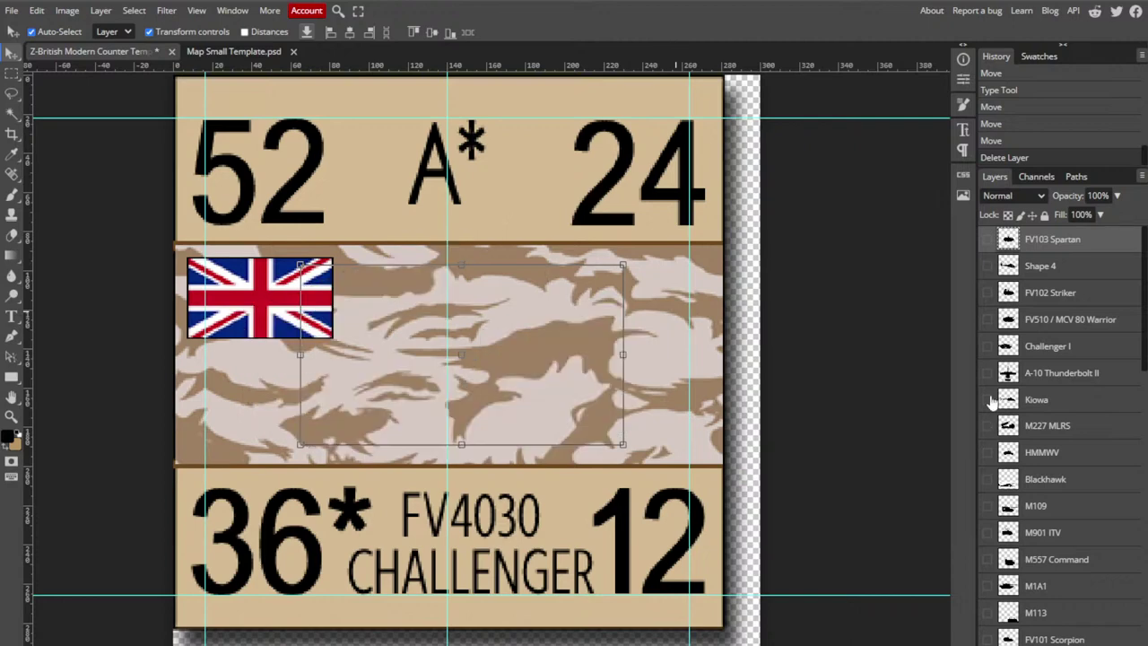
pyautogui.scroll(-2, 992, 401)
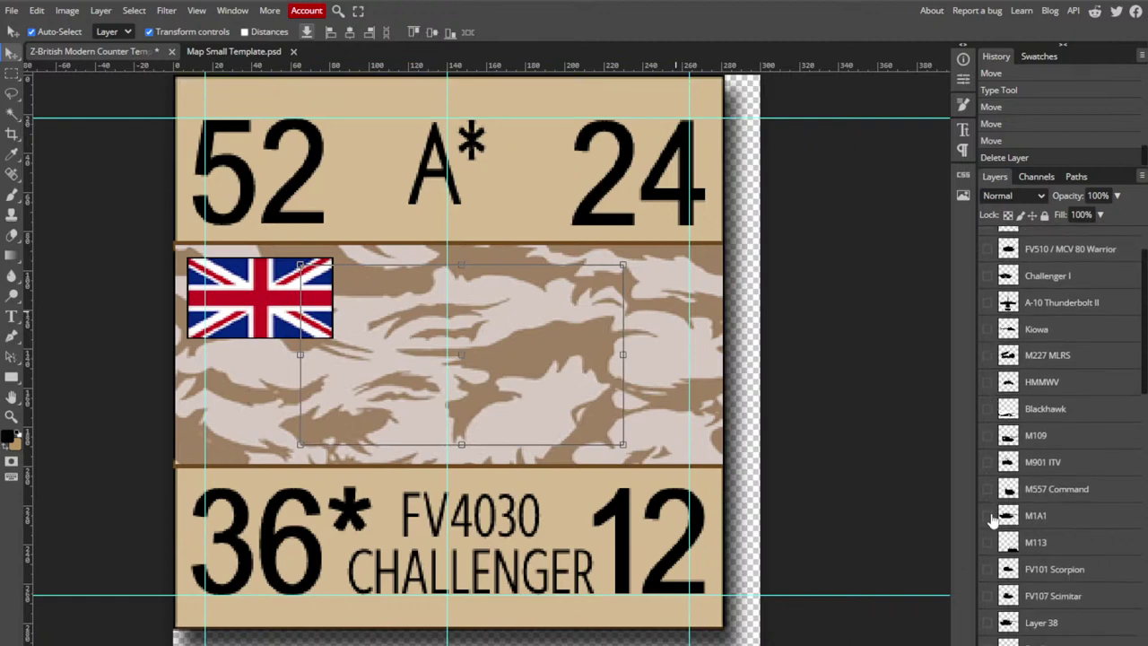
pyautogui.click(987, 436)
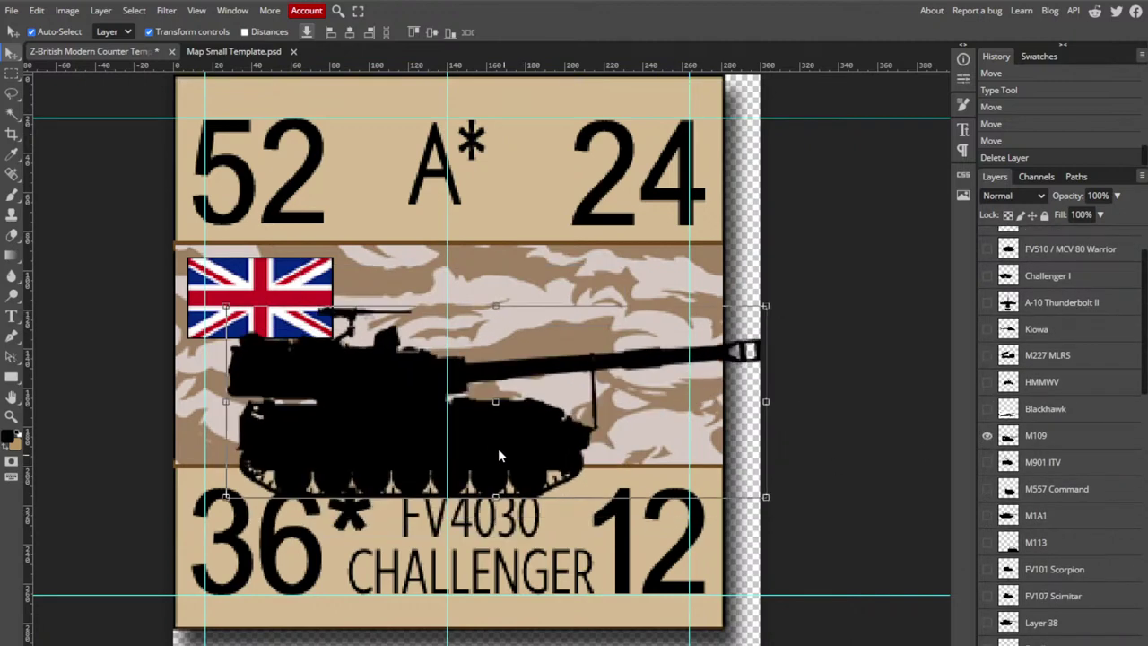
pyautogui.moveTo(498, 448); pyautogui.dragTo(459, 419)
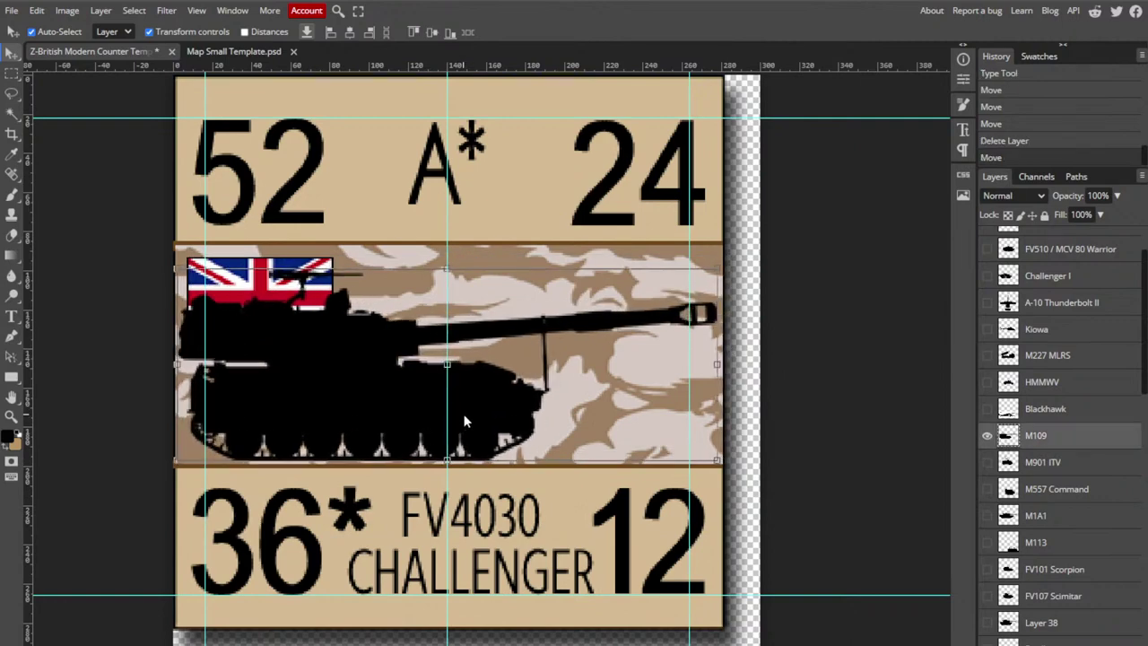
pyautogui.click(987, 436)
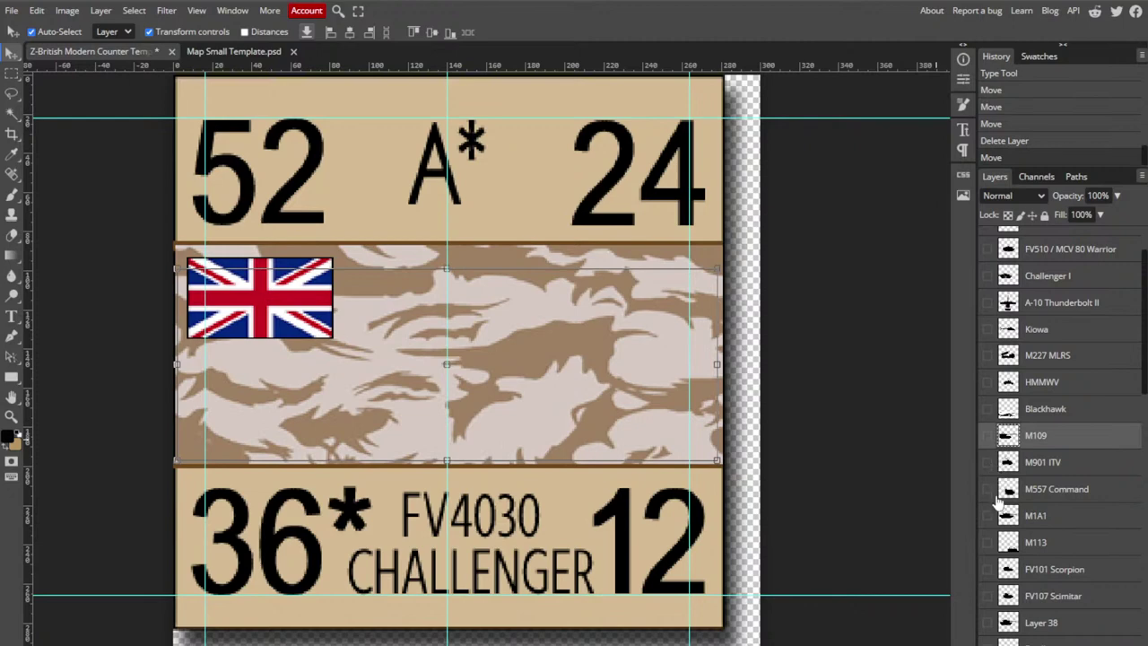
# - Show the helicopter silhouette on the Shape 4 layer
pyautogui.scroll(-2, 995, 529)
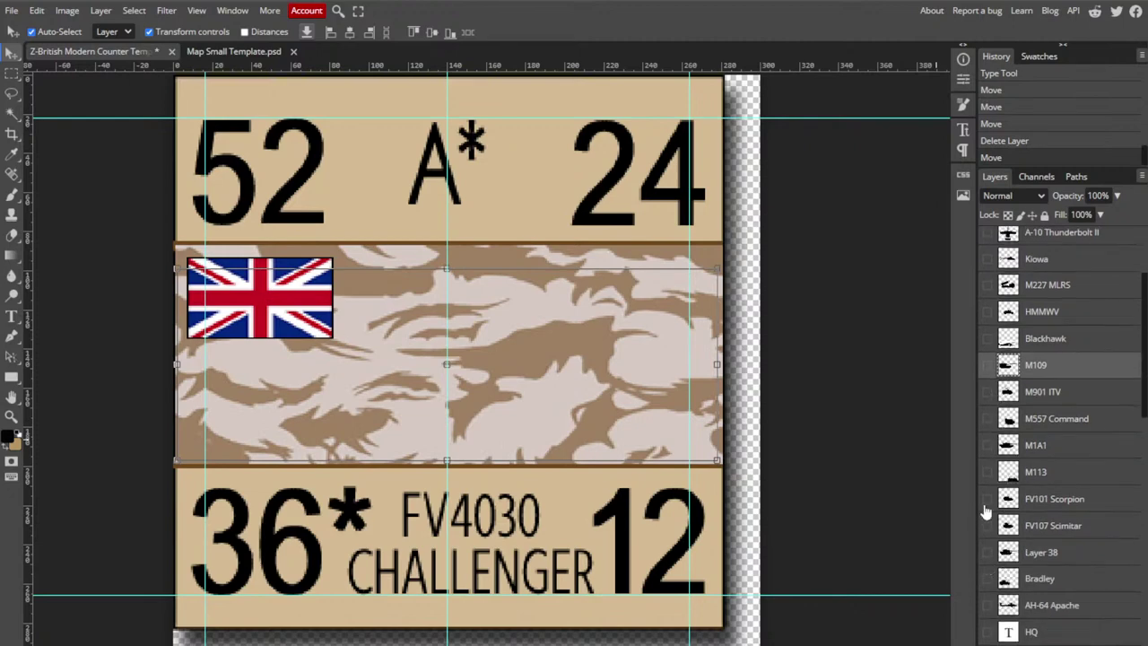
pyautogui.scroll(4, 1011, 433)
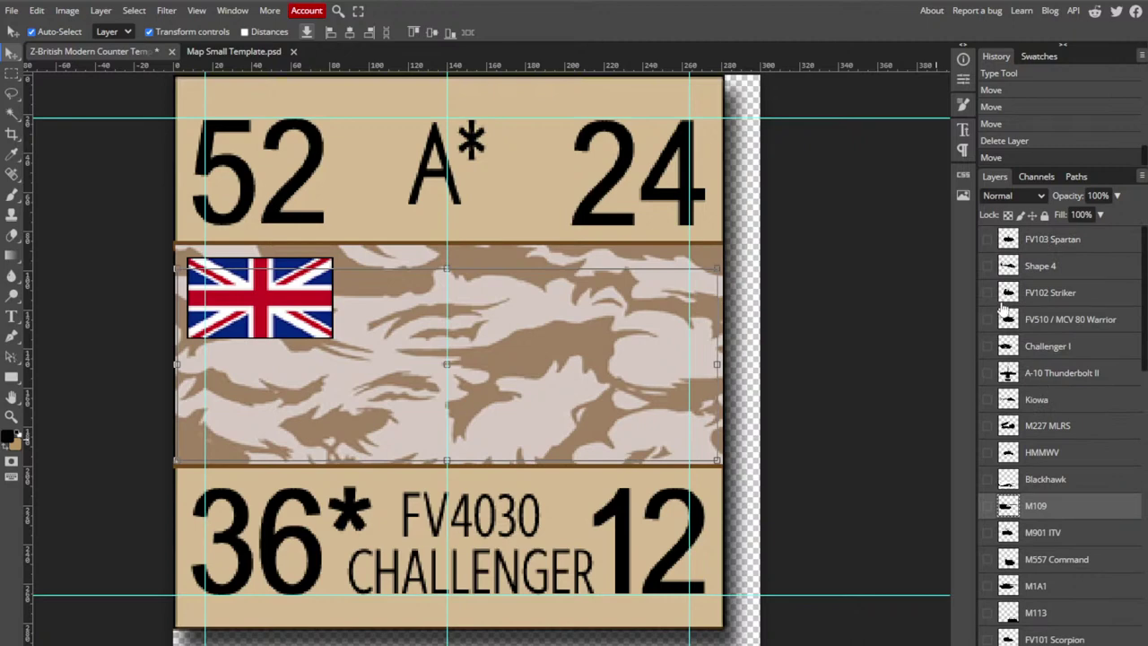
pyautogui.click(987, 267)
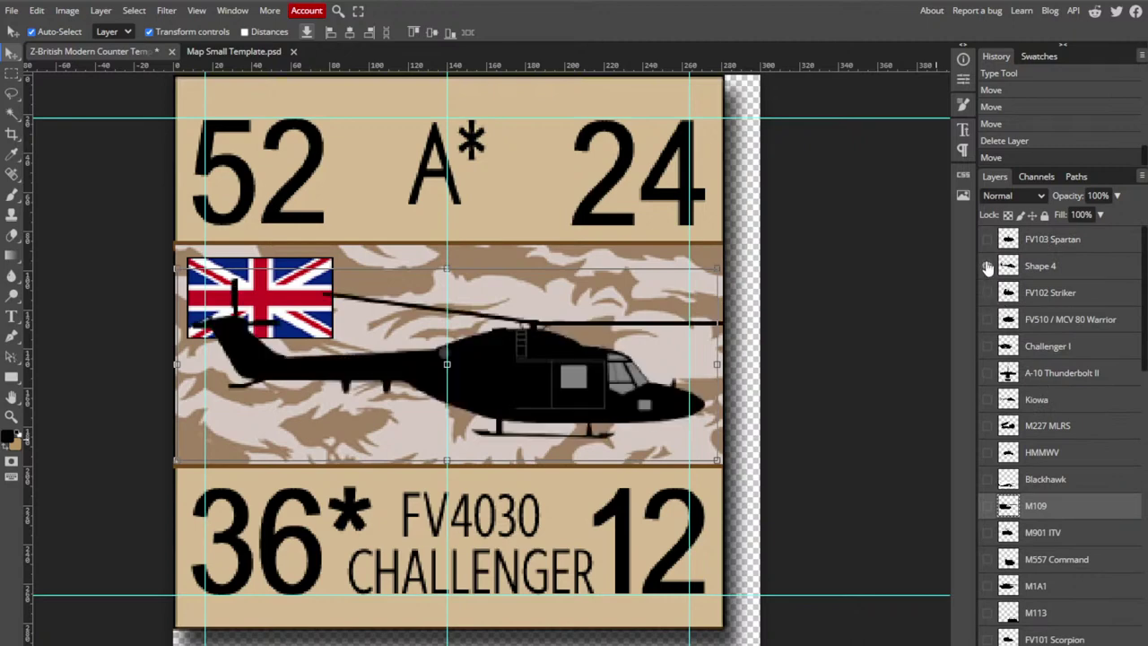
# - Replace the counter's name with LYNX AH-1 on two lines and finish the text edit
pyautogui.click(11, 315)
pyautogui.click(448, 519)
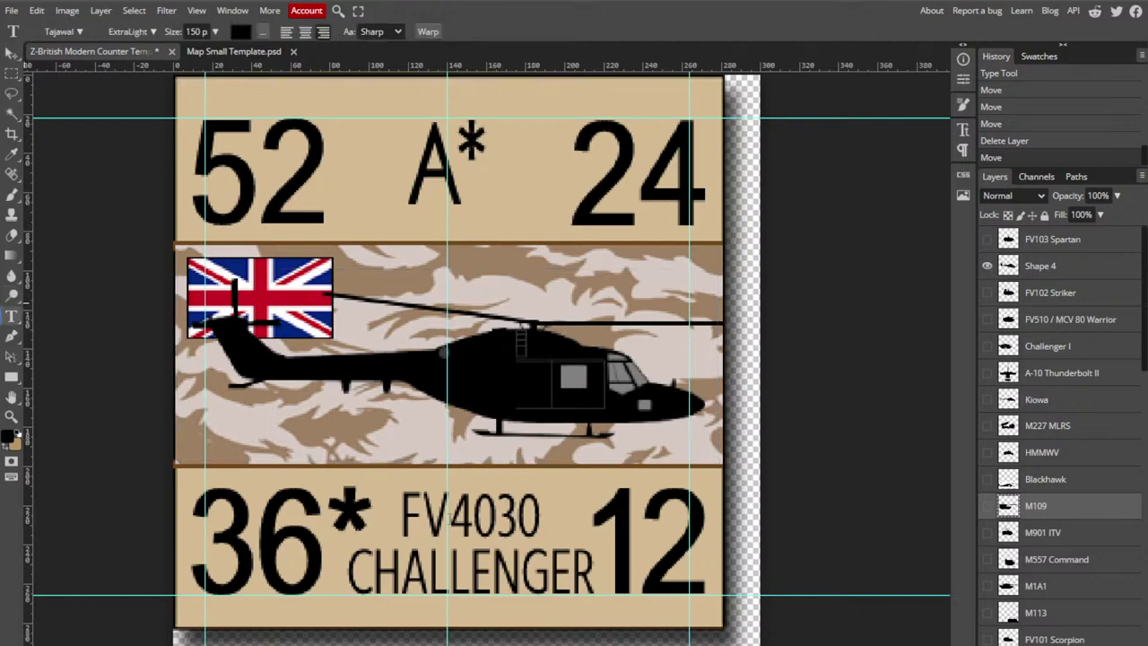
pyautogui.hotkey('ctrl', 'a')
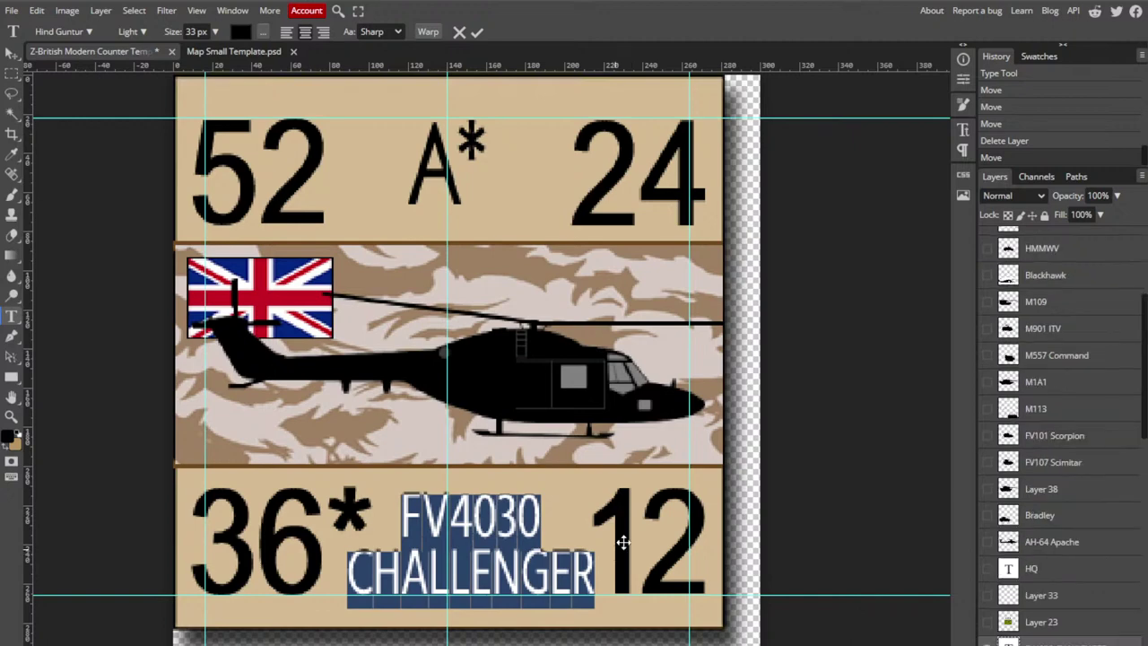
pyautogui.press('BackSpace')
pyautogui.write('LYN')
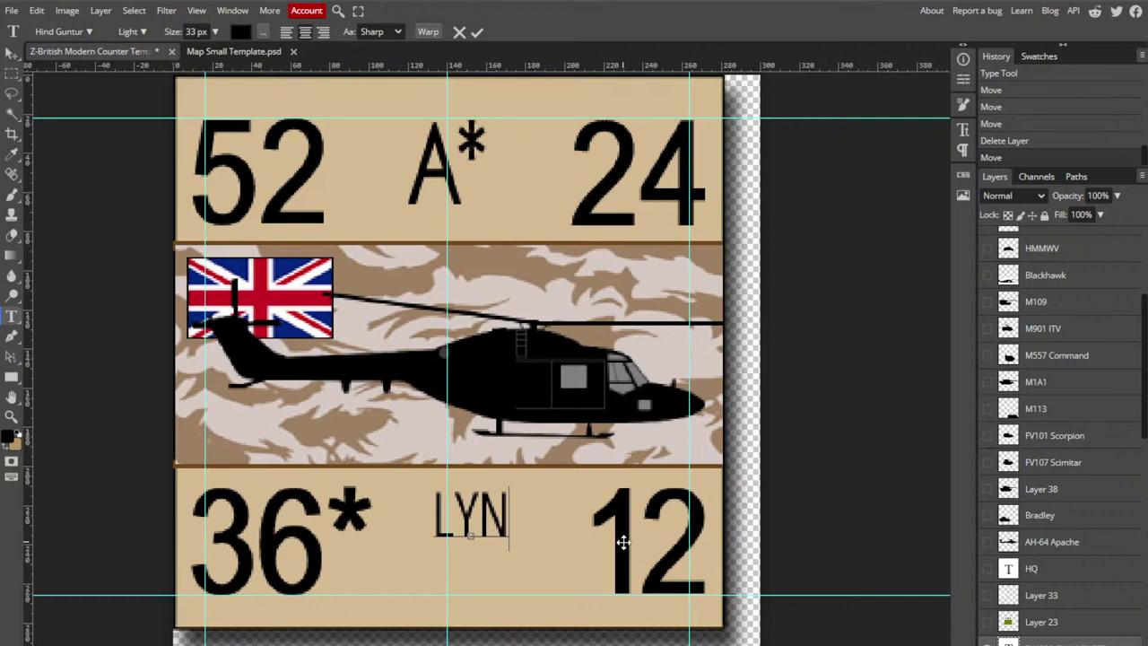
pyautogui.write('X')
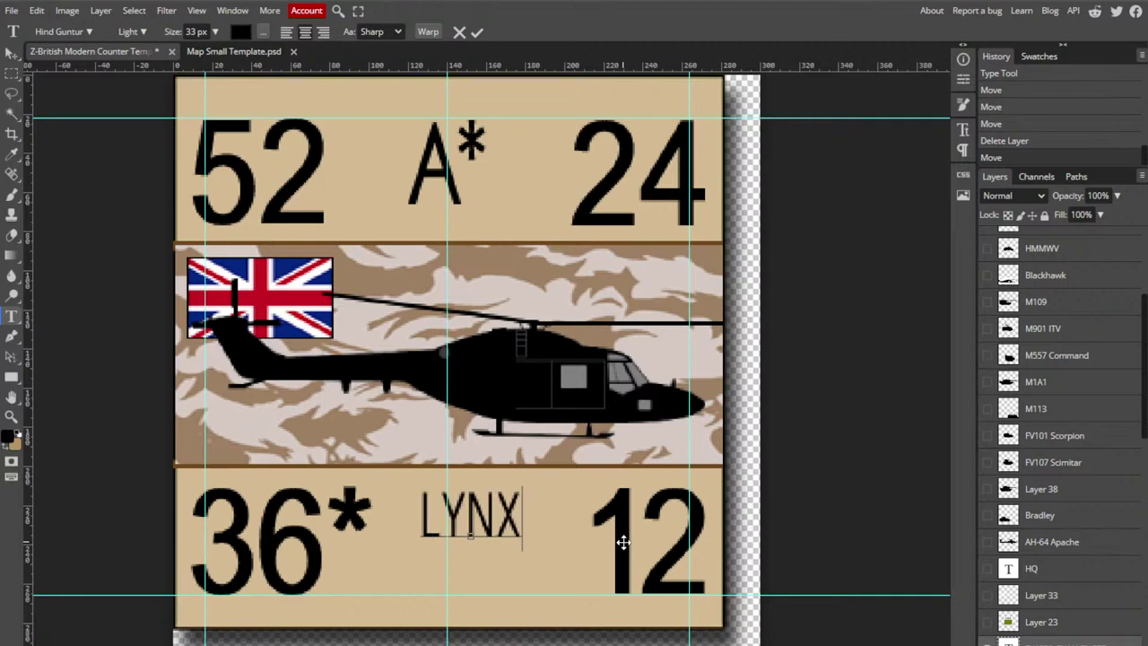
pyautogui.press('Return')
pyautogui.write('AH-1')
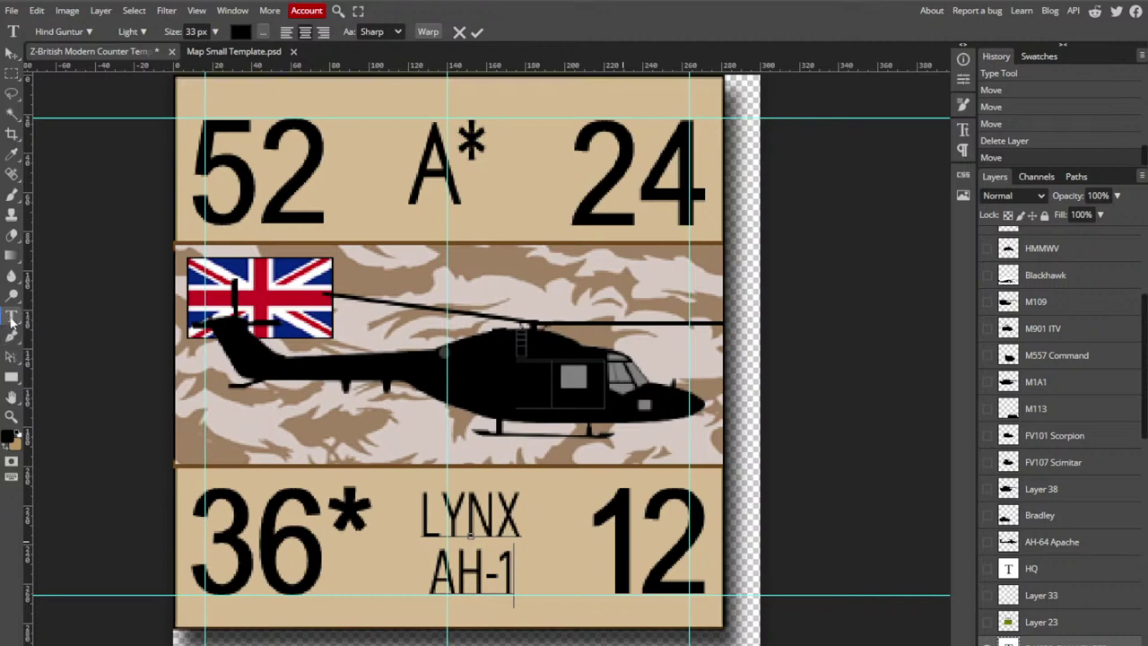
pyautogui.hotkey('ctrl', 'Return')
# - Replace the number in the counter's upper-left corner with 6 and finish the text edit
pyautogui.doubleClick(214, 151)
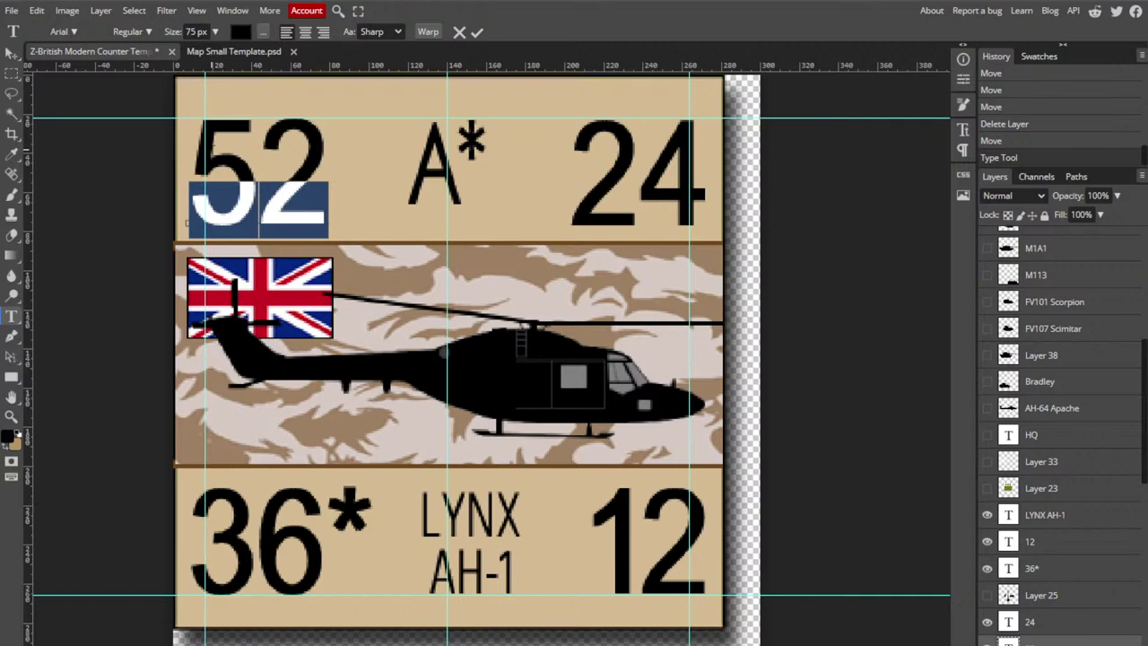
pyautogui.write('a')
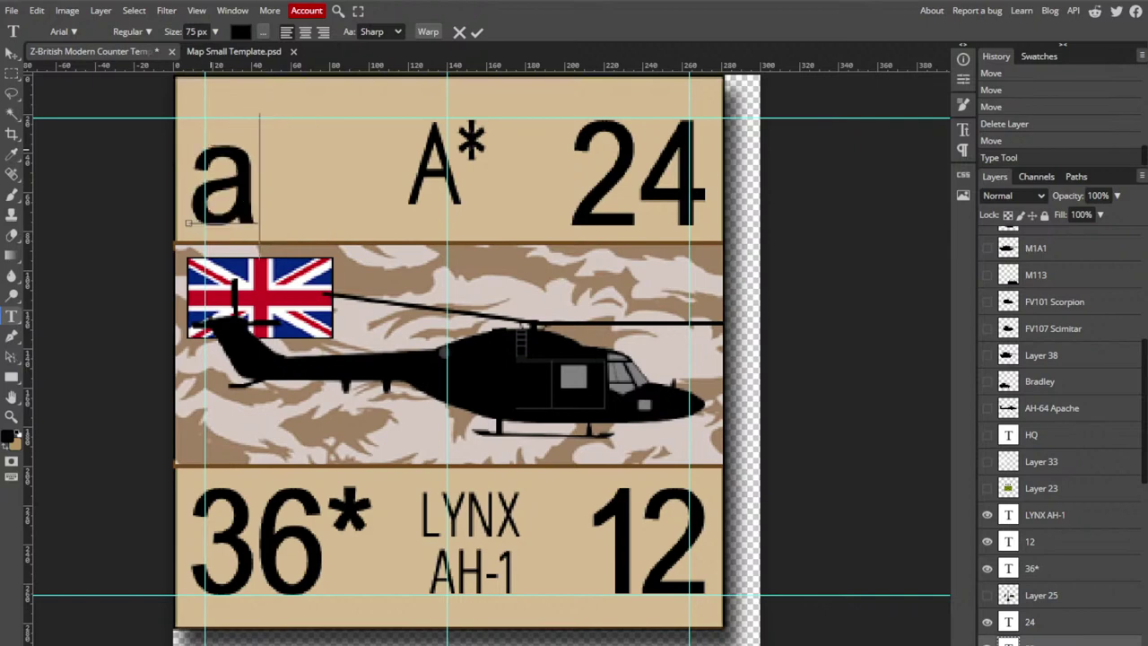
pyautogui.press('BackSpace')
pyautogui.write('^')
pyautogui.press('BackSpace')
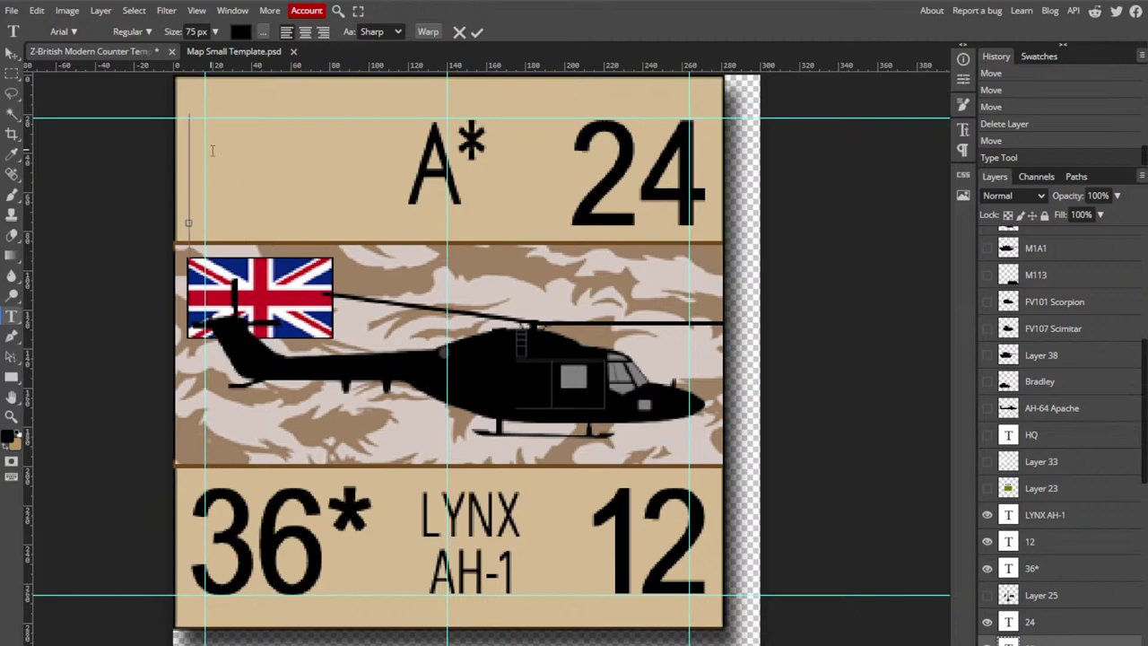
pyautogui.write('6')
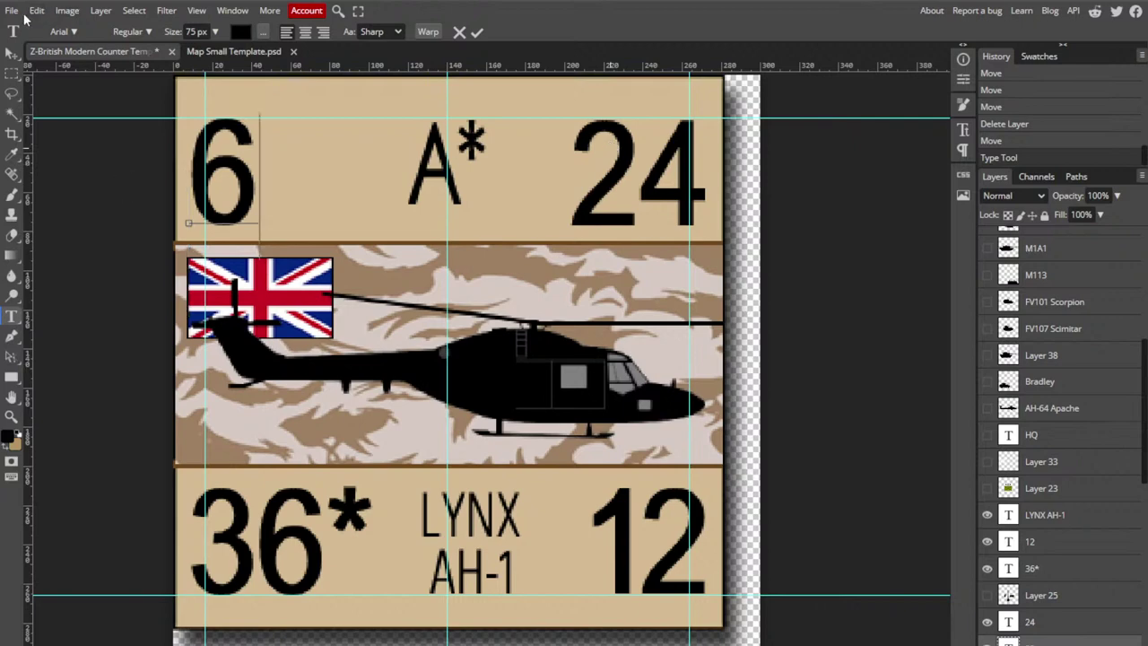
pyautogui.click(11, 54)
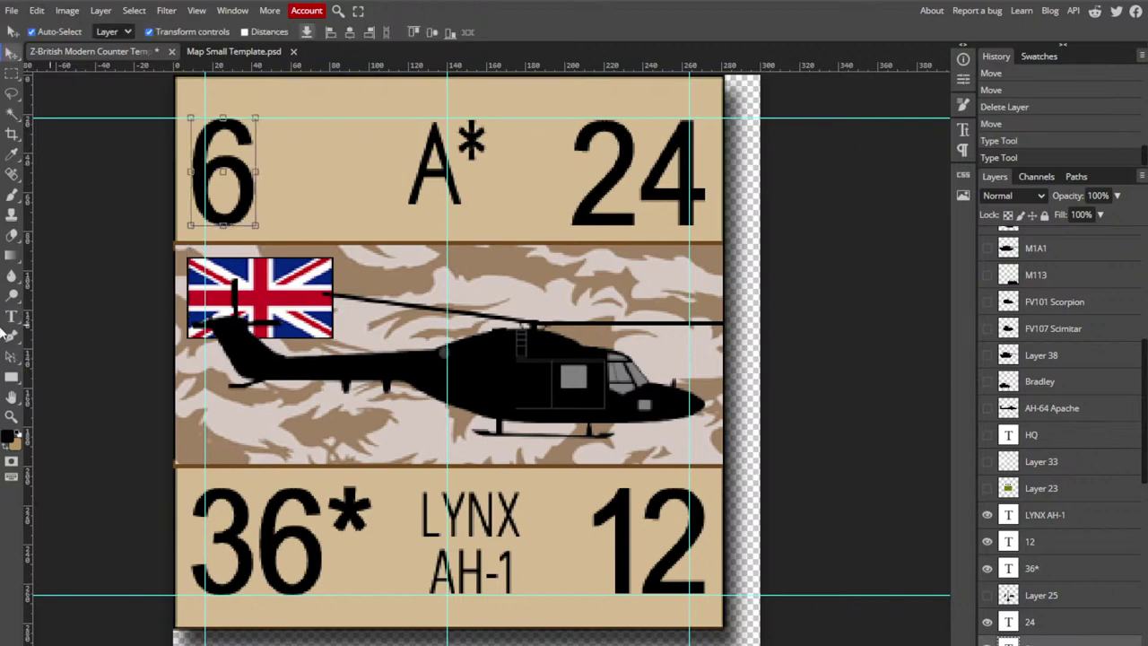
# - Change the number in the counter's upper-right corner to 6 and finish the text edit
pyautogui.press('t')
pyautogui.doubleClick(610, 155)
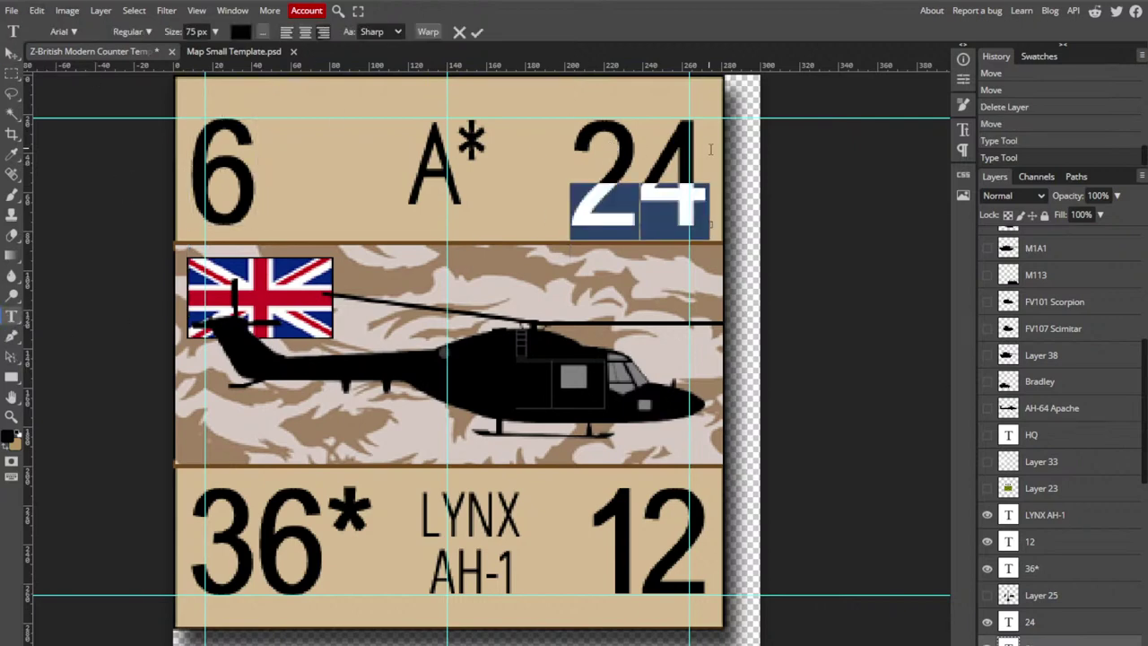
pyautogui.write('6')
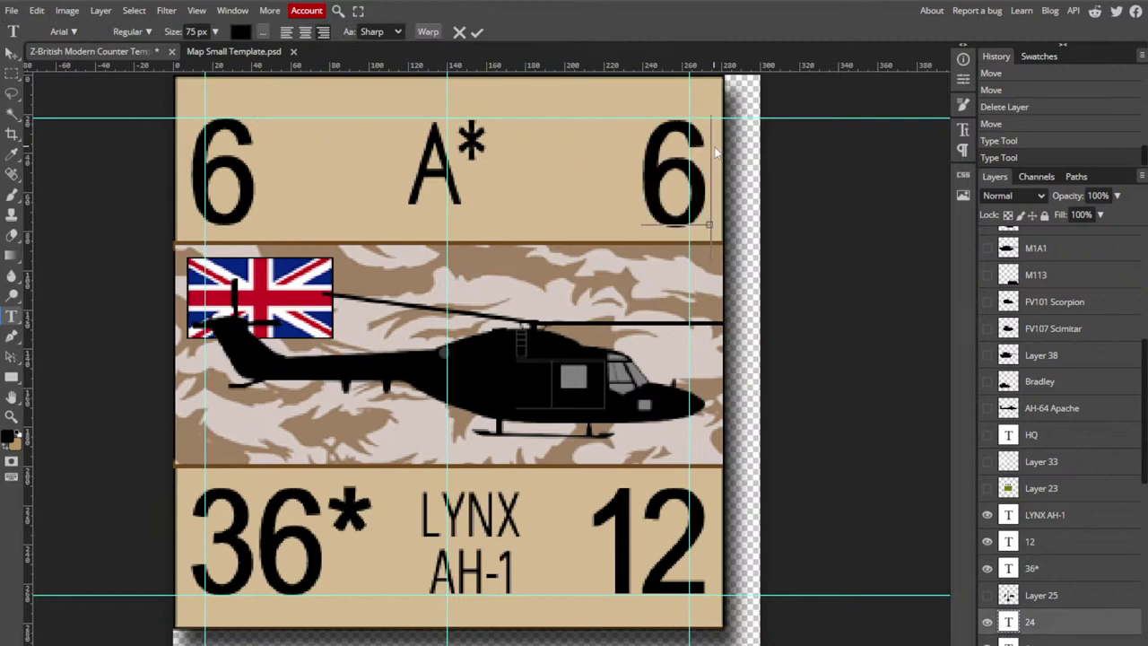
pyautogui.click(12, 53)
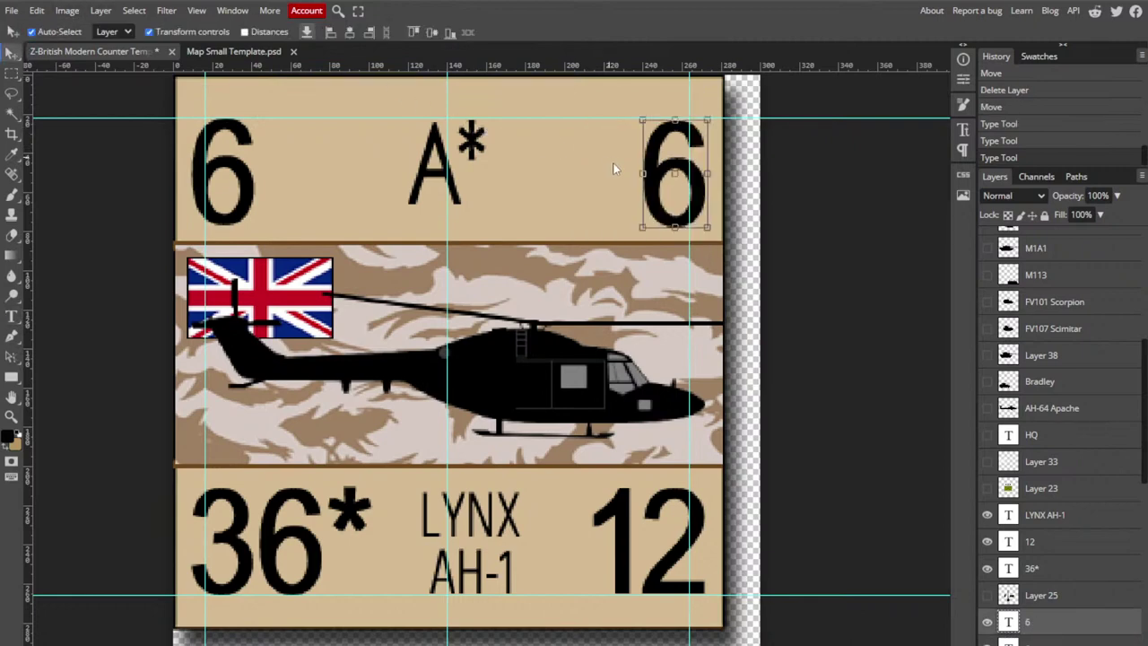
# - Move both upper numbers inward to line up with the outer vertical guides and the upper horizontal guide
pyautogui.moveTo(664, 178); pyautogui.dragTo(644, 175)
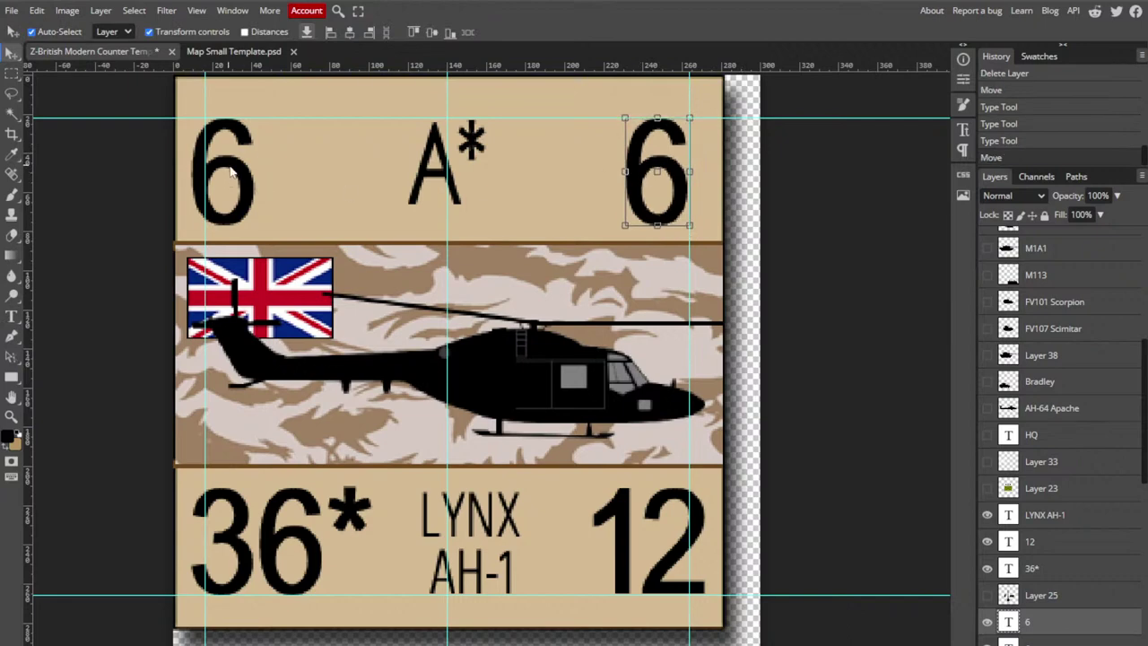
pyautogui.moveTo(231, 171); pyautogui.dragTo(248, 174)
pyautogui.click(66, 205)
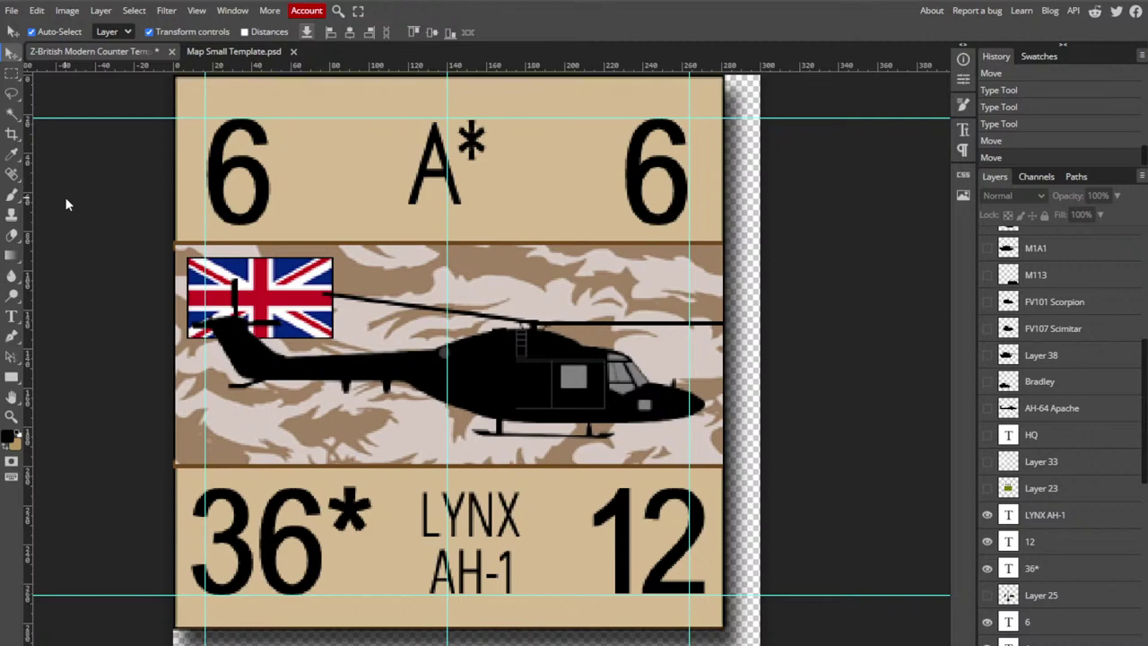
# - Replace the number in the counter's lower-right corner with 50
pyautogui.click(11, 315)
pyautogui.moveTo(585, 578); pyautogui.dragTo(711, 592)
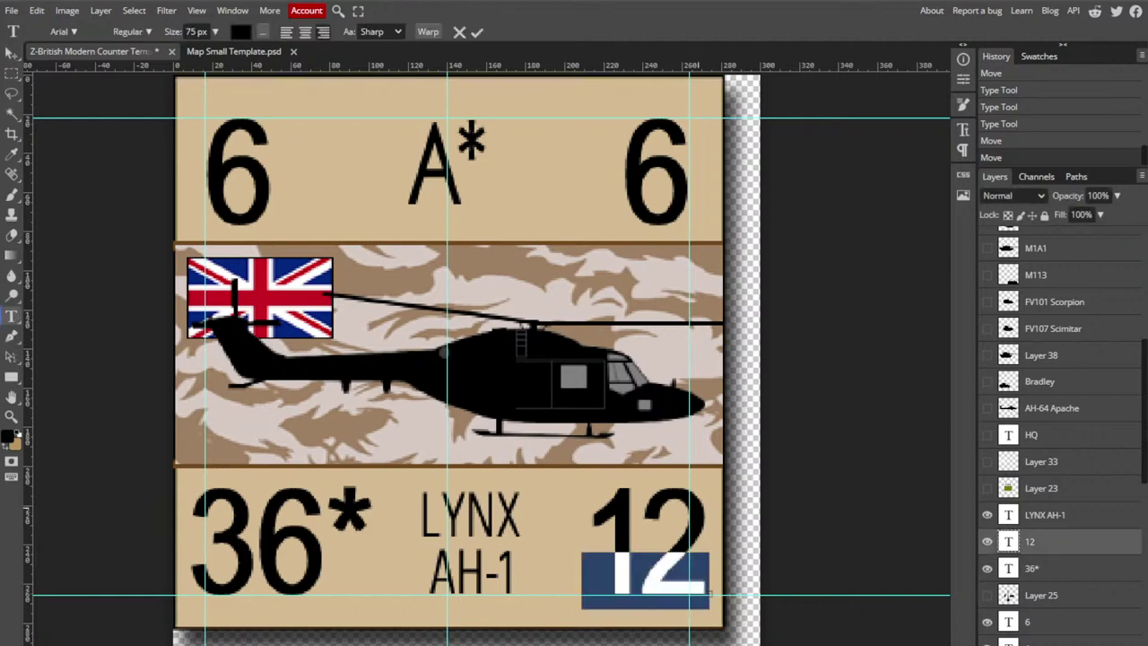
pyautogui.write('50')
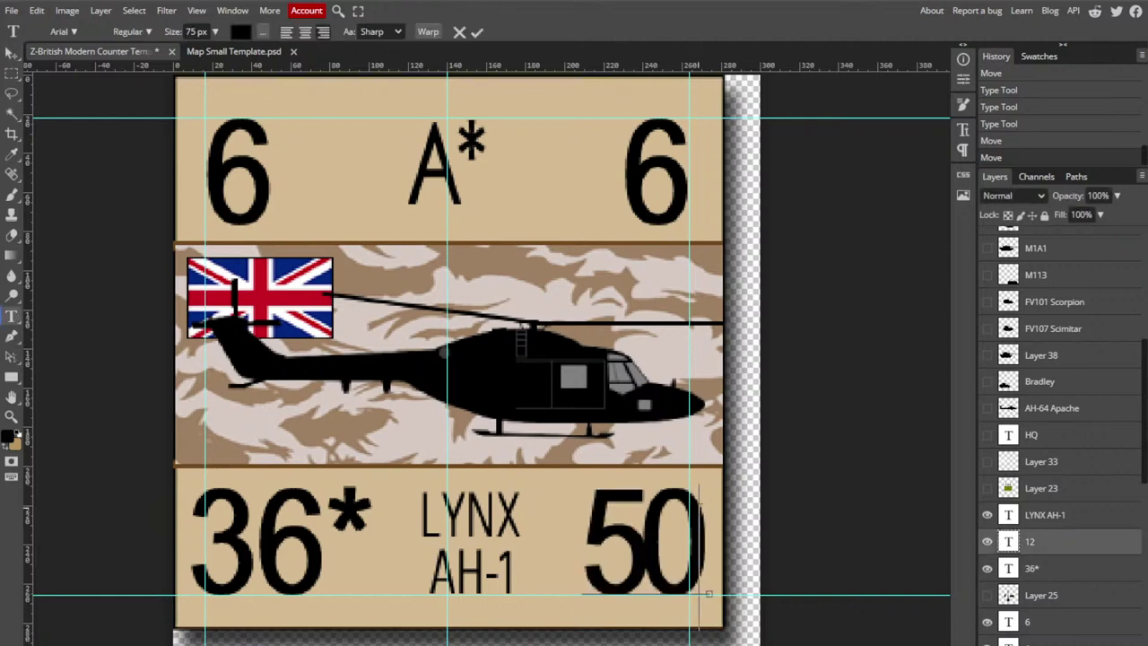
# - Set the tracking of the lower-right number to -20% and move it inward against the outer vertical guide
pyautogui.hotkey('ctrl', 'a')
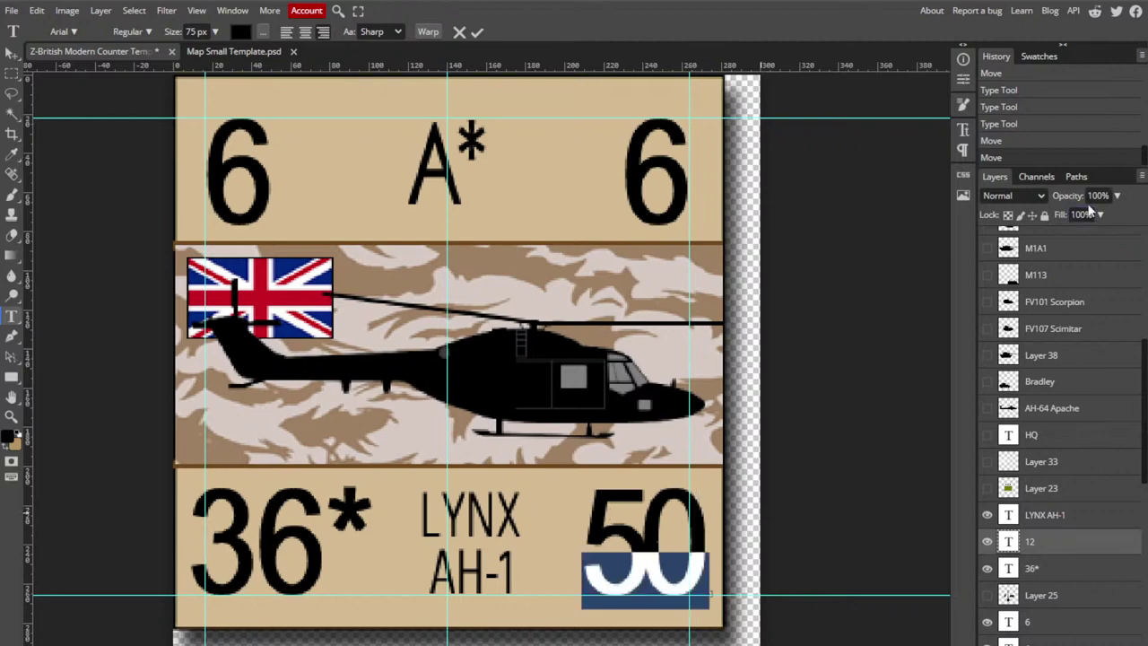
pyautogui.click(963, 131)
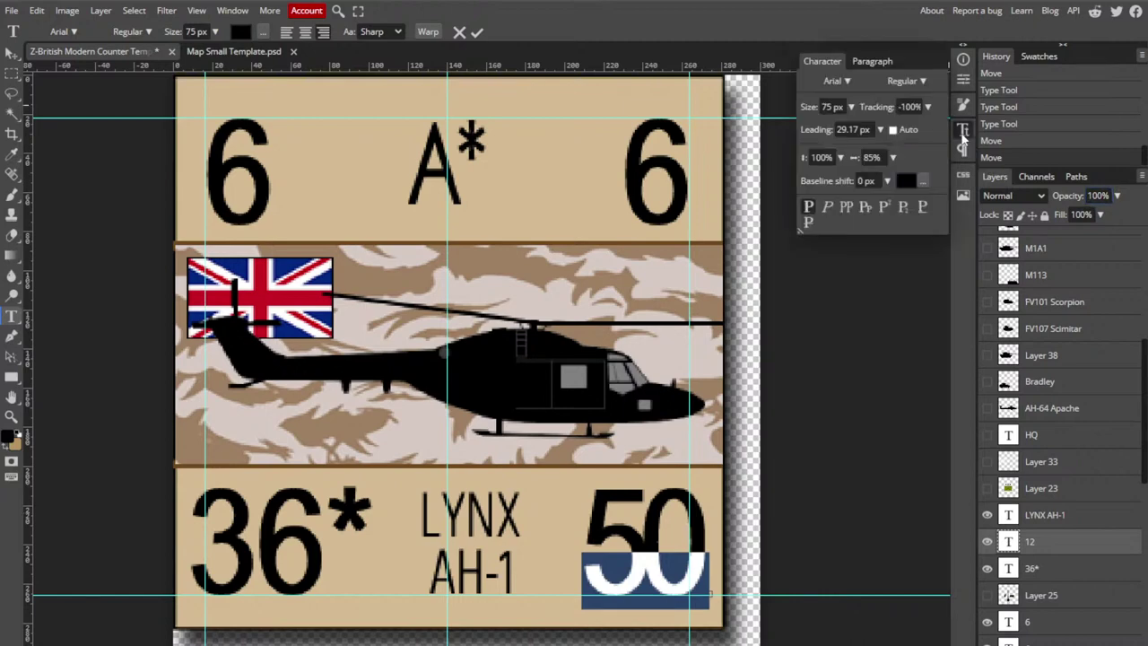
pyautogui.click(911, 107)
pyautogui.write('100')
pyautogui.press('Return')
pyautogui.write('-20')
pyautogui.press('Return')
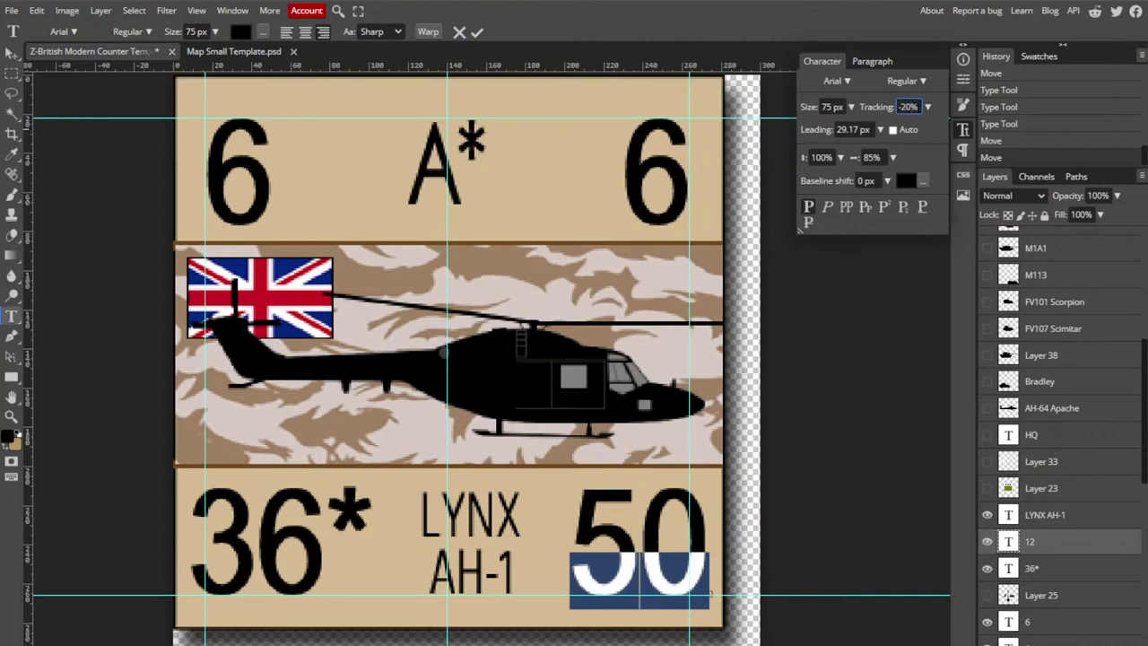
pyautogui.click(9, 57)
pyautogui.moveTo(599, 500); pyautogui.dragTo(580, 498)
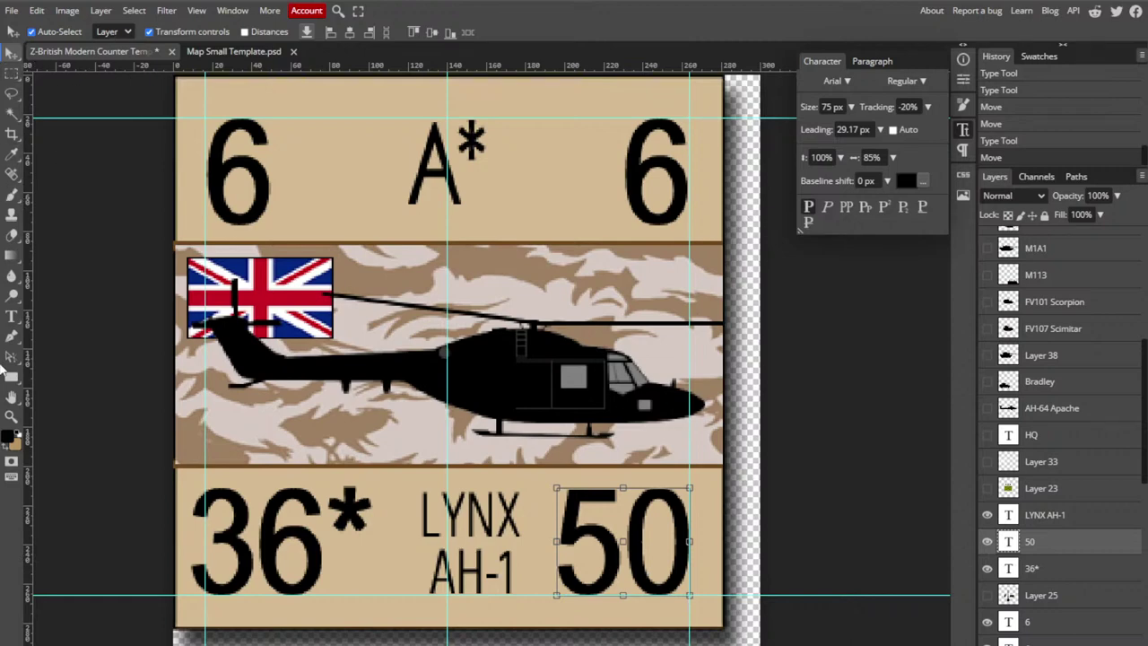
# - Replace the text in the counter's lower-left corner with 16, without an asterisk
pyautogui.click(10, 314)
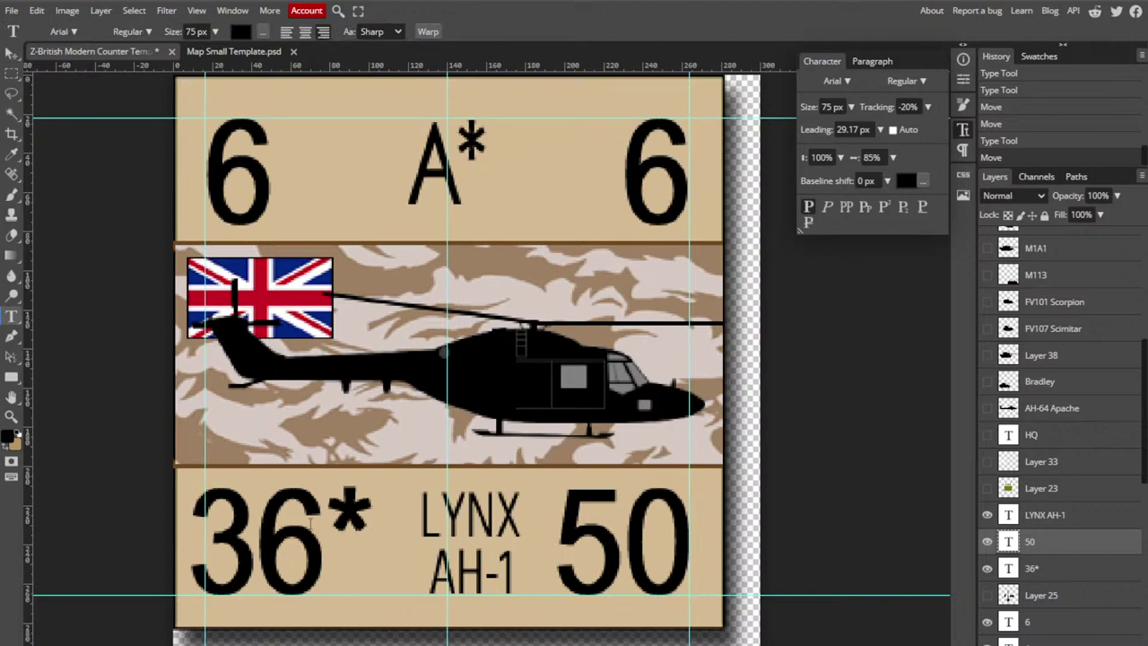
pyautogui.doubleClick(269, 538)
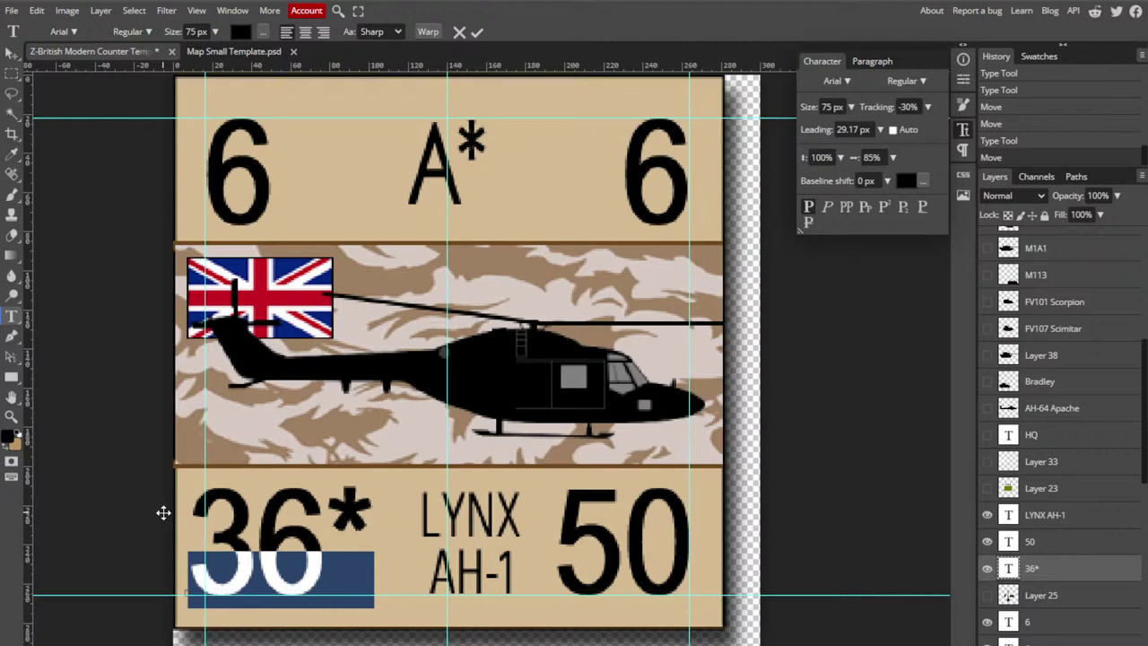
pyautogui.write('16')
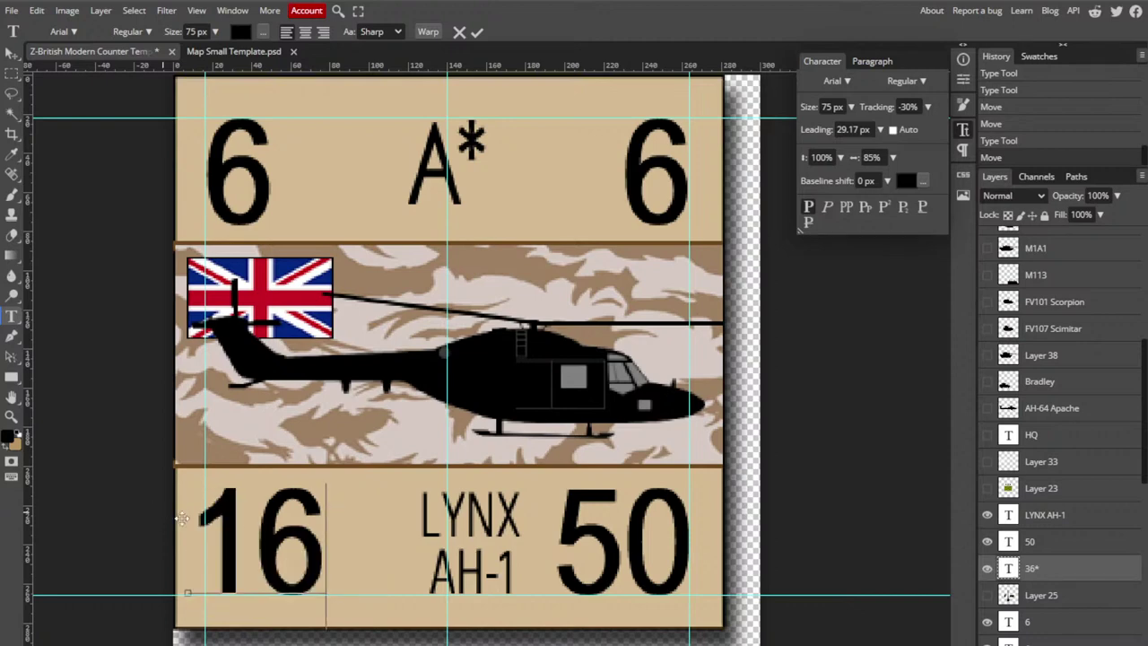
pyautogui.hotkey('ctrl', 'a')
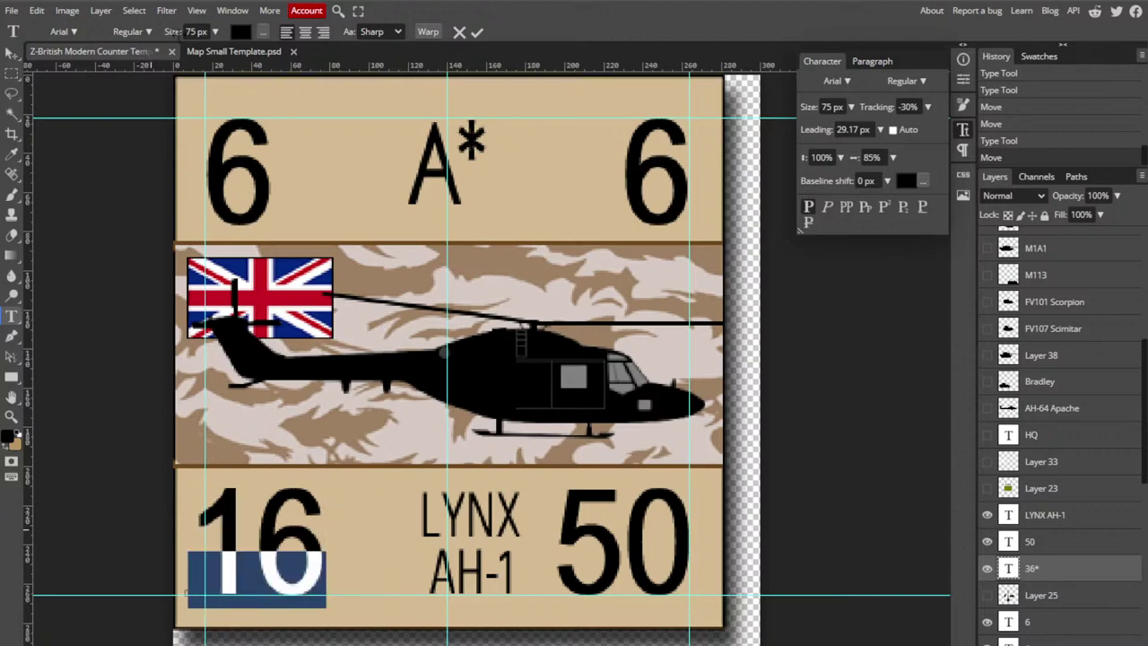
pyautogui.click(190, 32)
pyautogui.click(243, 558)
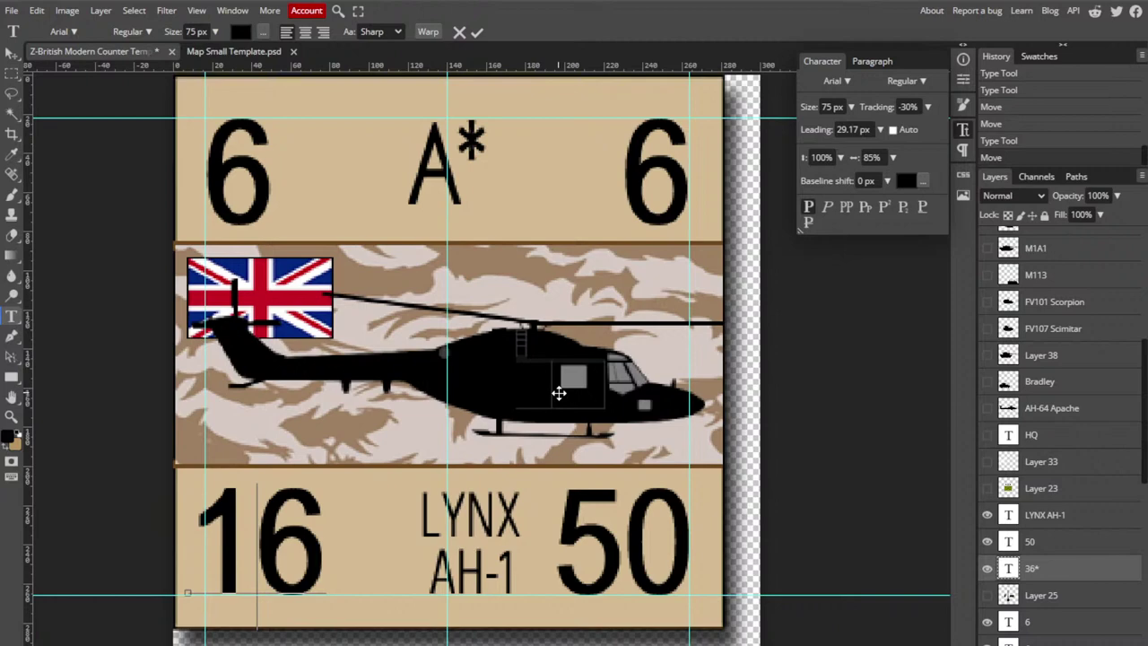
pyautogui.click(295, 522)
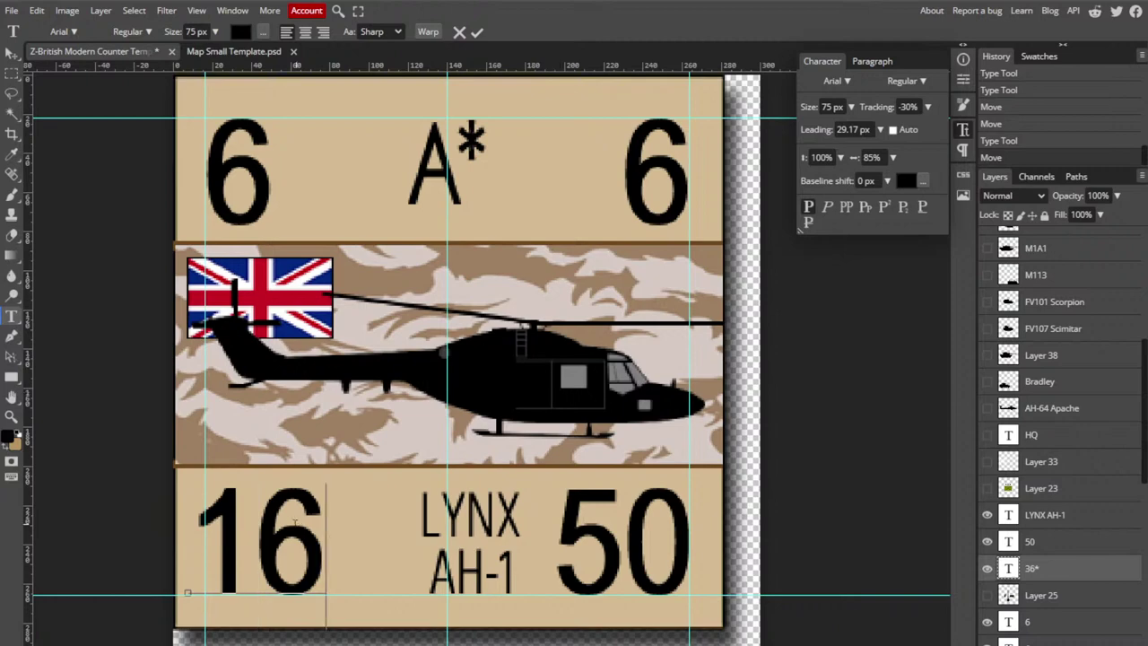
# - Set the tracking of the lower-left number to -100% and centre the LYNX AH-1 name on the middle vertical guide
pyautogui.hotkey('ctrl', 'a')
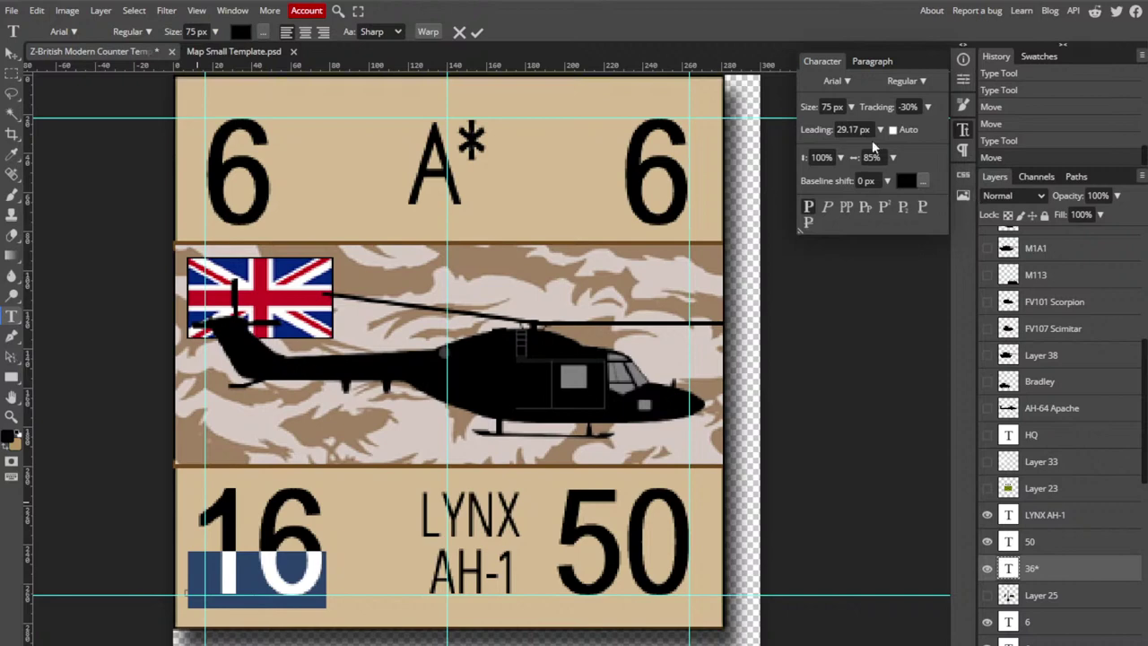
pyautogui.click(908, 107)
pyautogui.moveTo(915, 107); pyautogui.dragTo(895, 106)
pyautogui.press('Return')
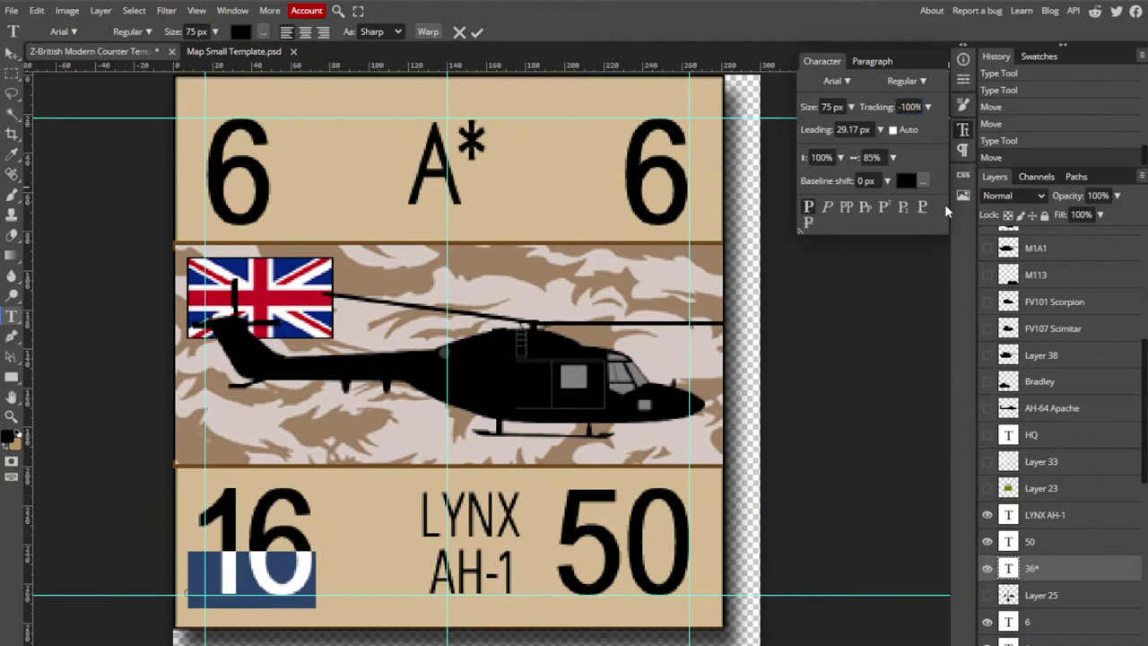
pyautogui.click(11, 53)
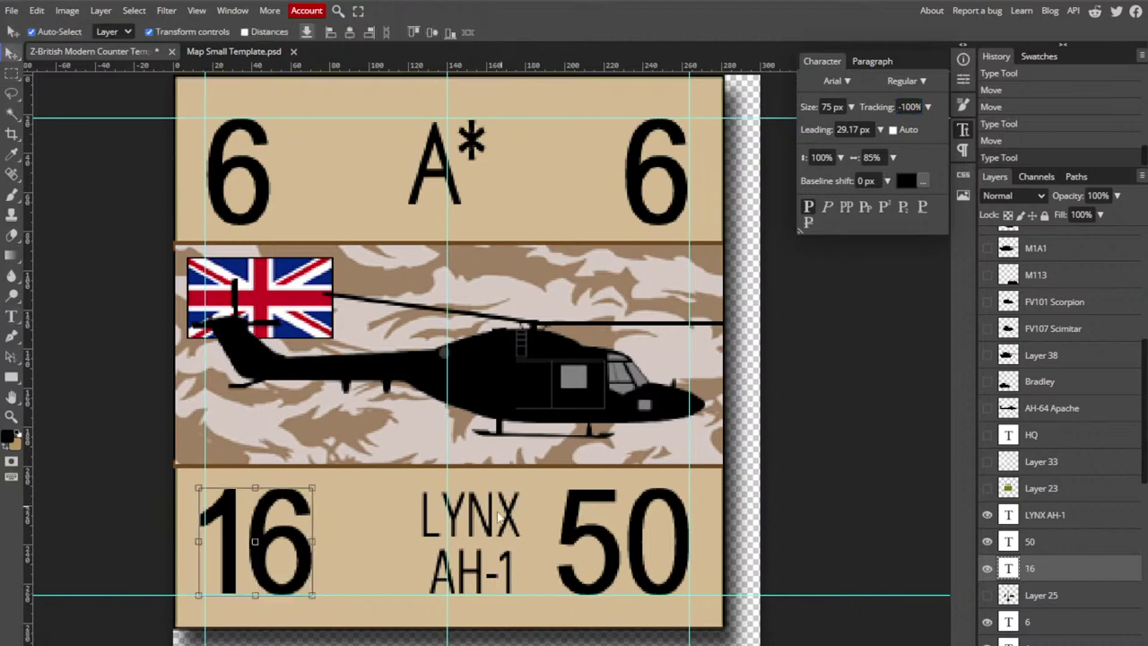
pyautogui.moveTo(492, 525); pyautogui.dragTo(465, 523)
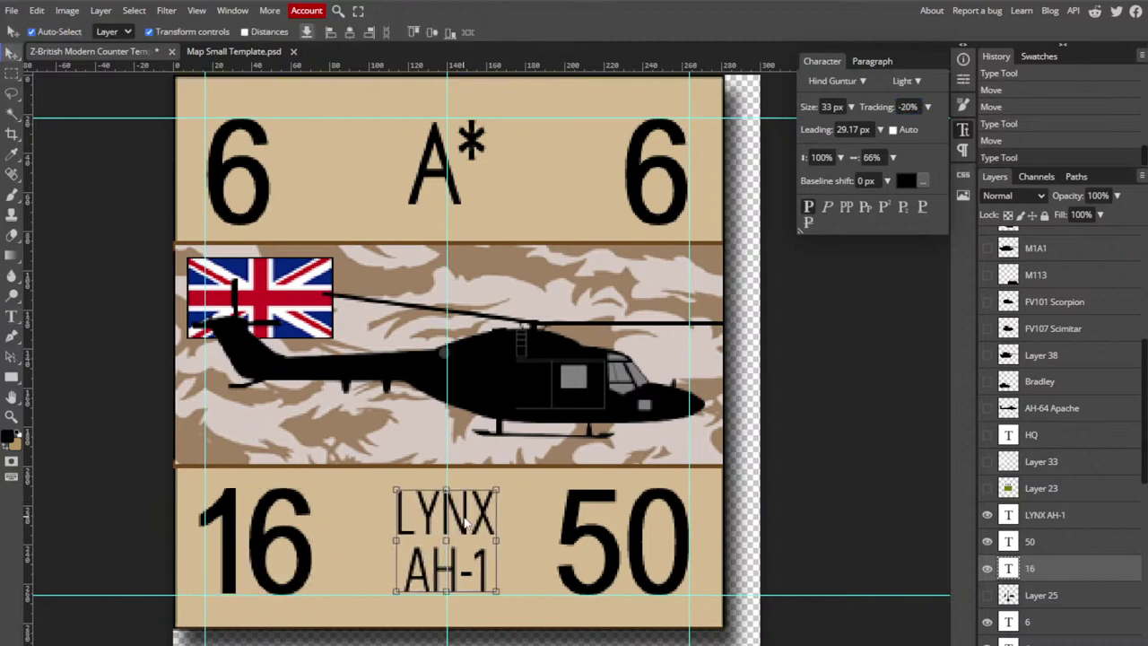
# - Extend the weapon class at the top centre of the counter to A*/G and finish the text edit
pyautogui.click(11, 316)
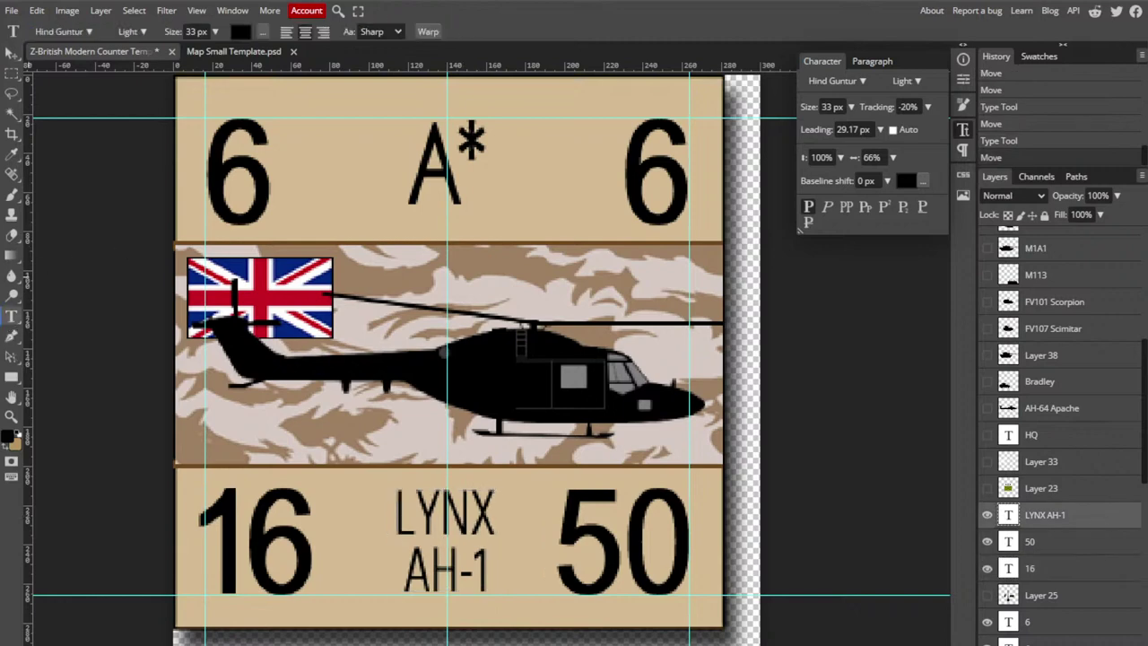
pyautogui.click(446, 203)
pyautogui.press('Right')
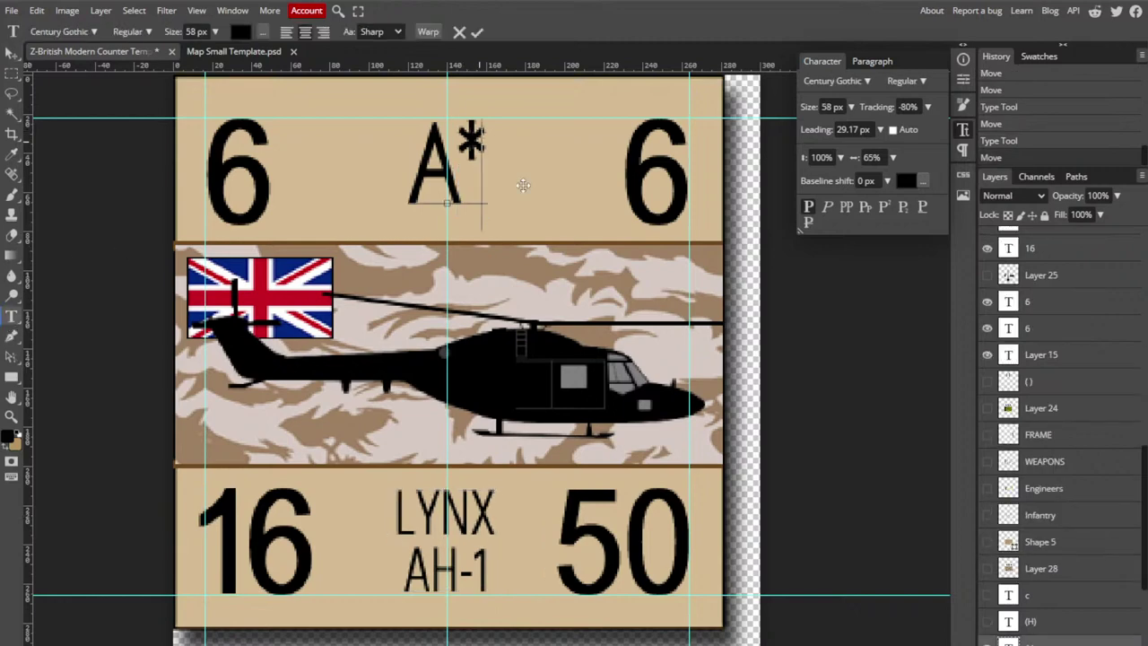
pyautogui.write('/')
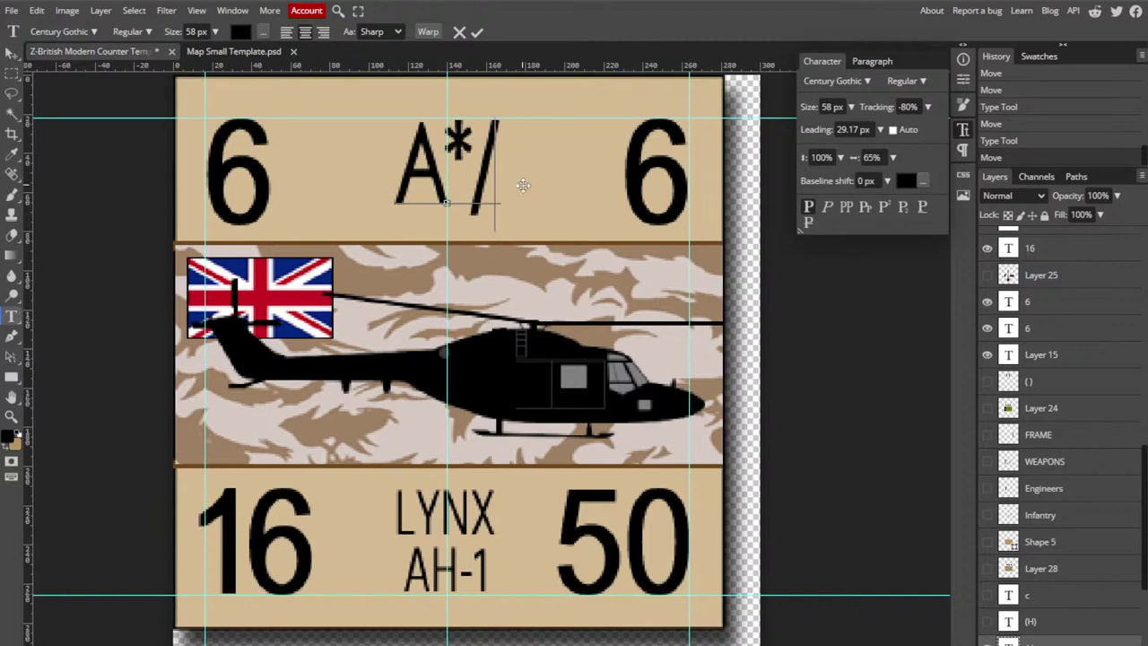
pyautogui.write('G')
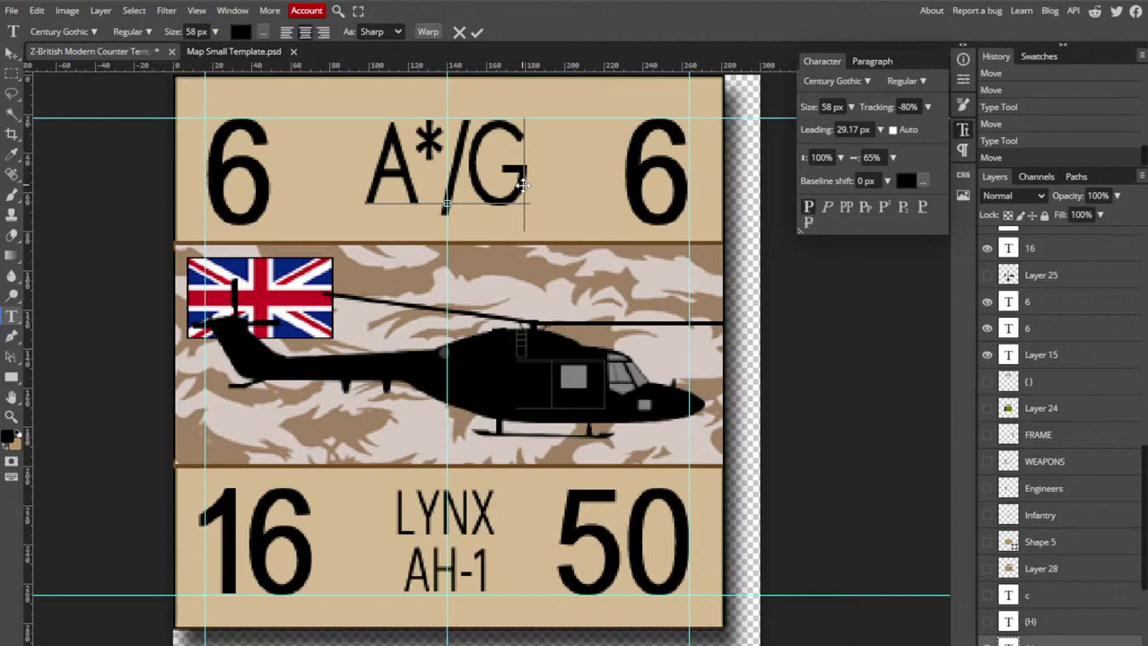
pyautogui.click(13, 77)
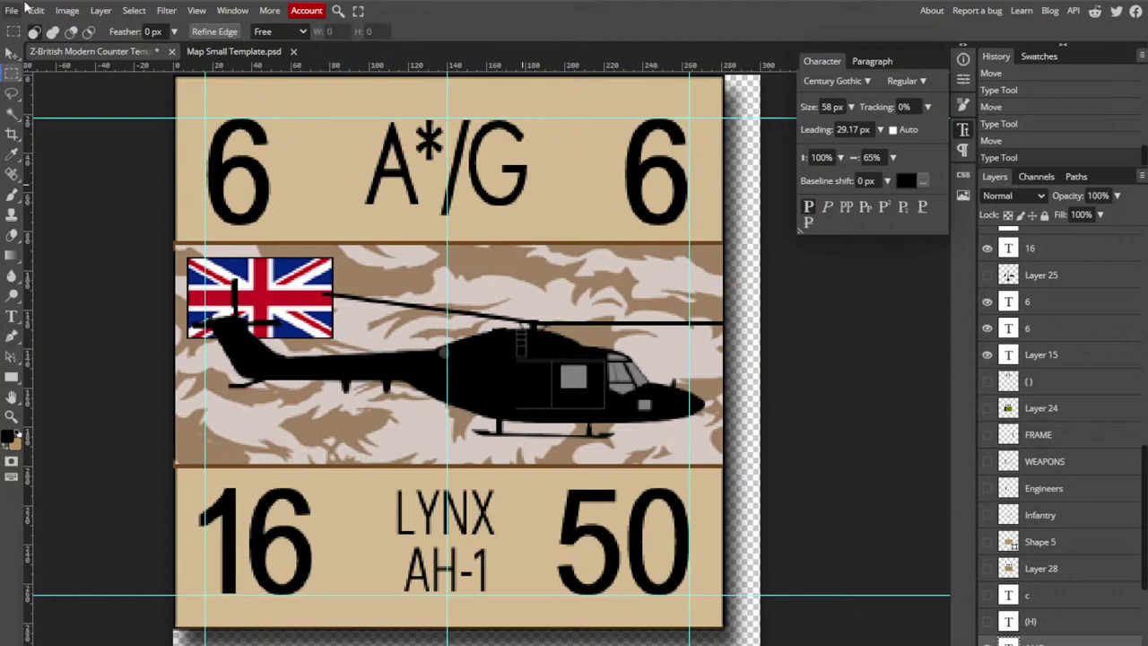
# - Export the finished Lynx AH-1 counter as a PNG at 100% quality
pyautogui.click(11, 10)
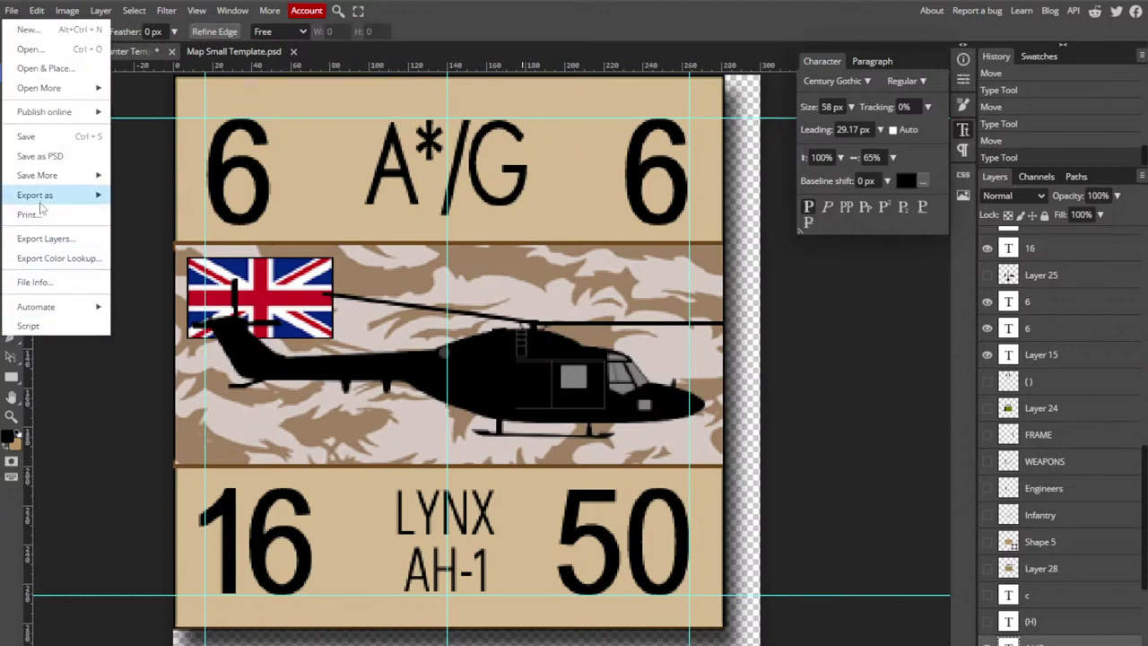
pyautogui.moveTo(63, 196)
pyautogui.click(164, 203)
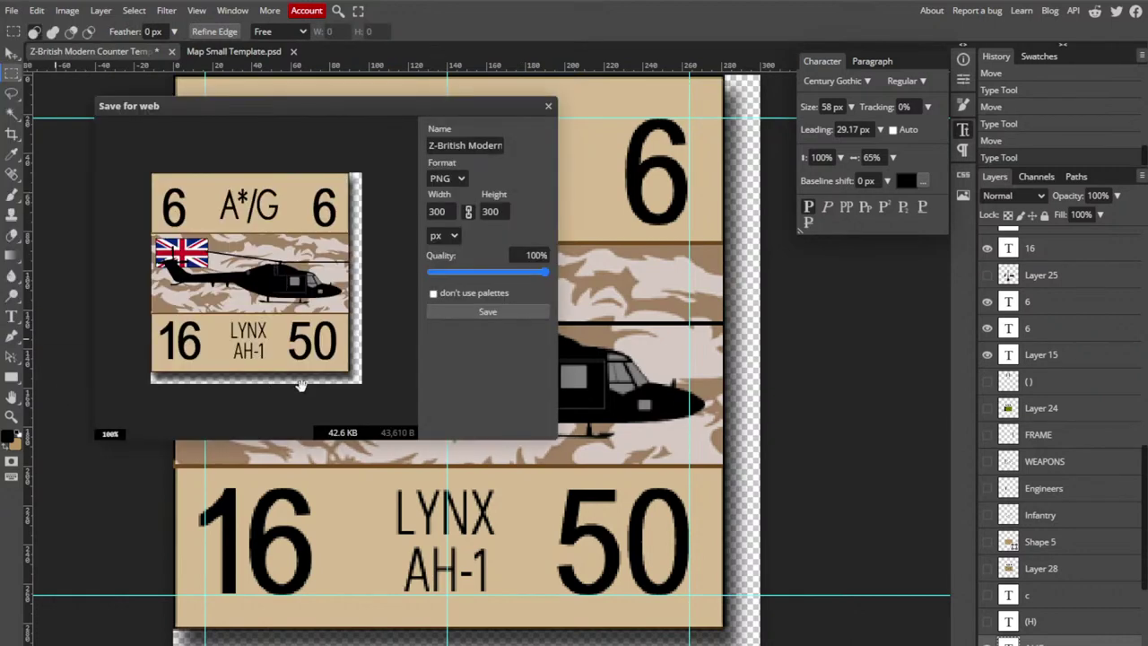
pyautogui.click(477, 313)
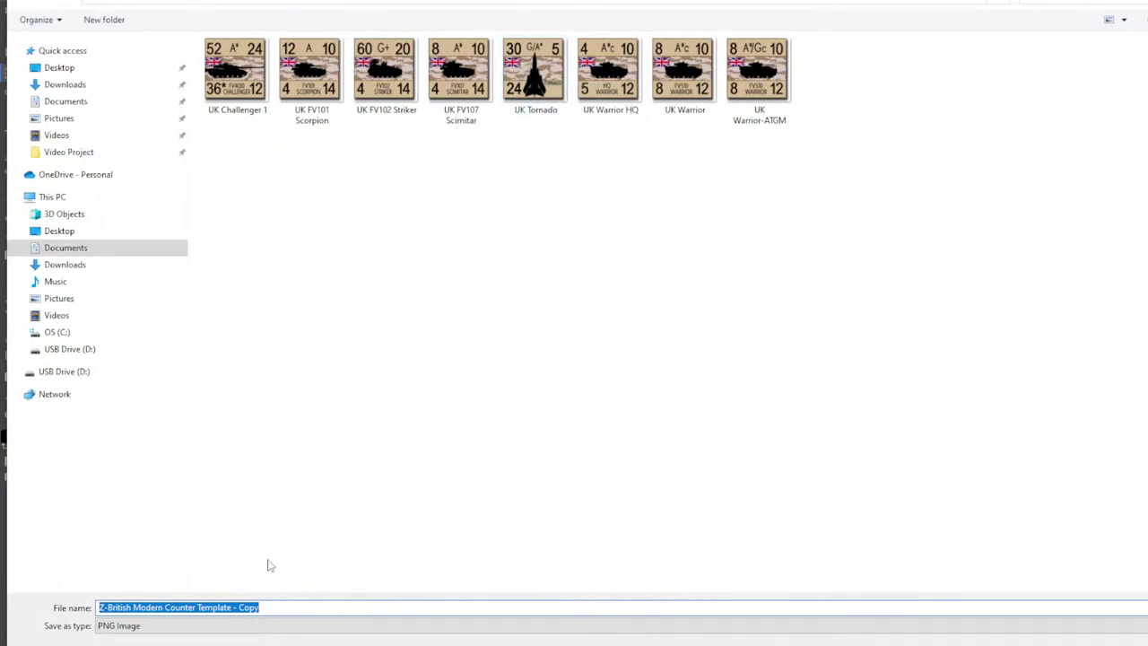
# - Name the exported PNG UK Lynx AH-1 and save it in the folder with the other UK counters
pyautogui.click(311, 71)
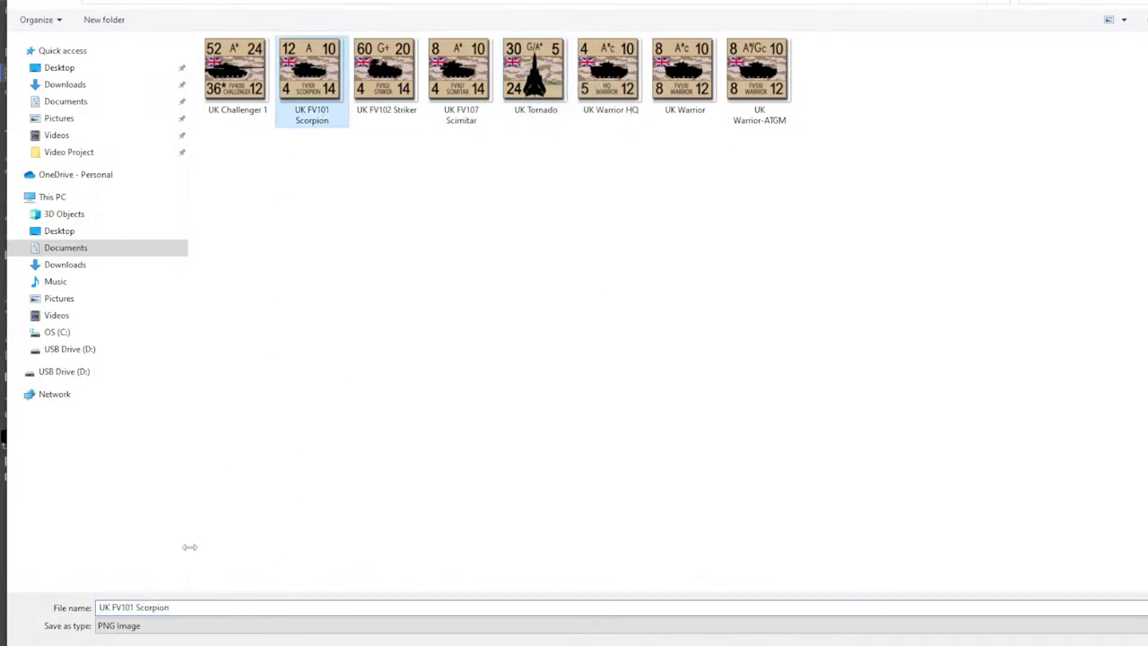
pyautogui.click(125, 607)
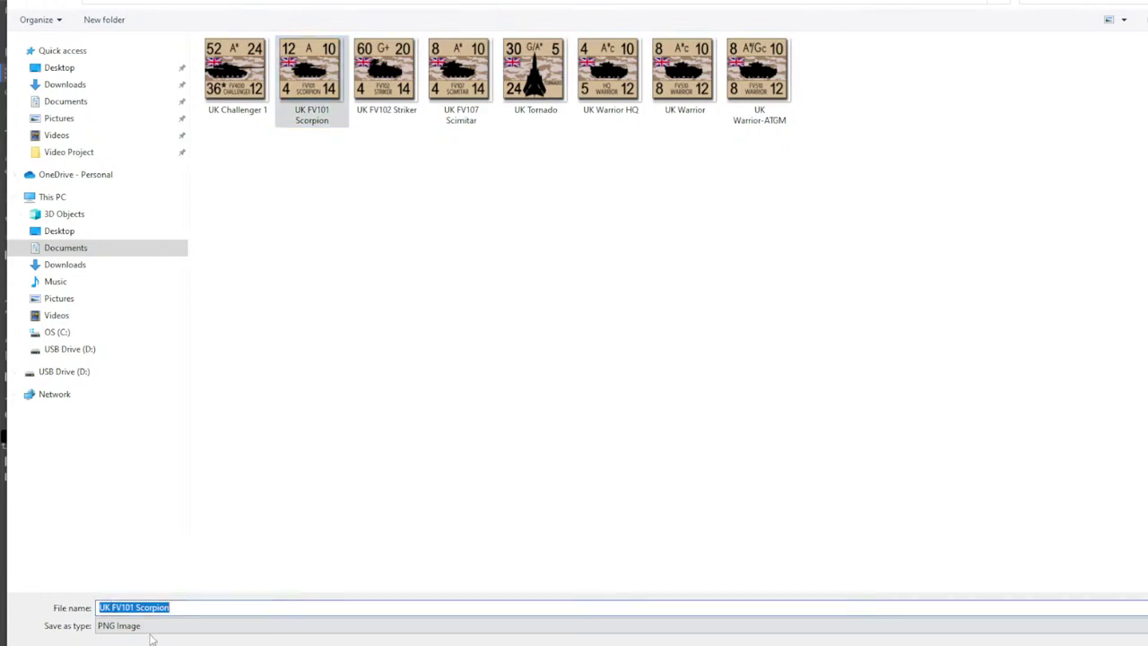
pyautogui.press('Left')
pyautogui.press('Right')
pyautogui.press('Right')
pyautogui.press('Right')
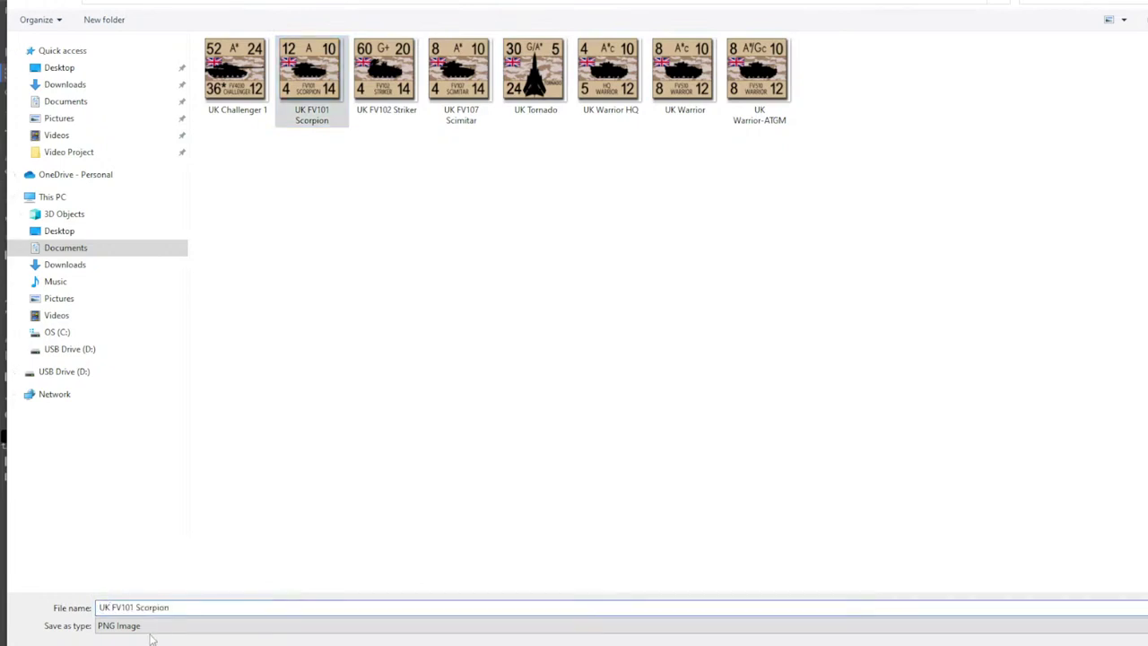
pyautogui.write('A')
pyautogui.press('BackSpace')
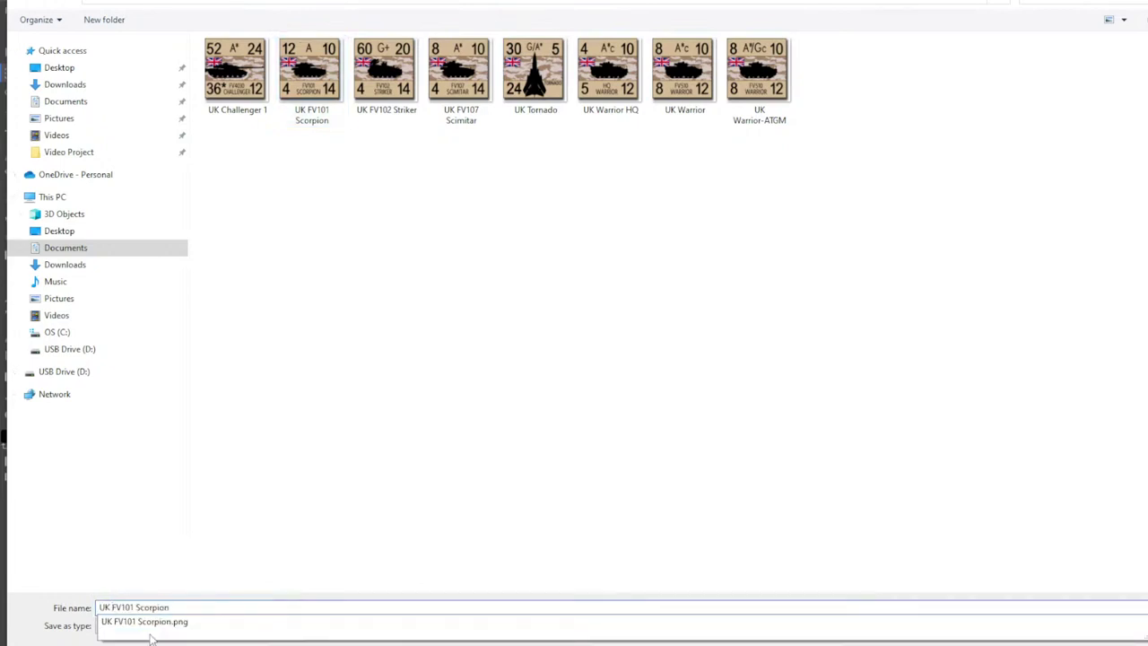
pyautogui.write('LUN')
pyautogui.press('BackSpace')
pyautogui.press('BackSpace')
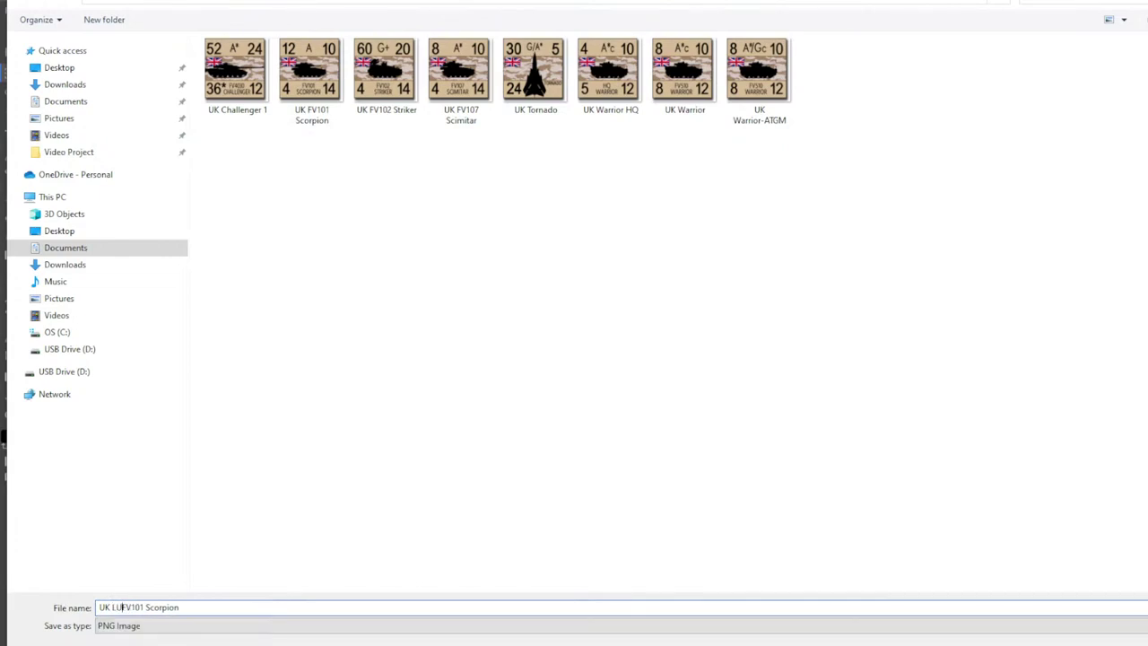
pyautogui.write('ynx AH-1')
pyautogui.press('Delete')
pyautogui.press('Delete')
pyautogui.press('Delete')
pyautogui.press('Delete')
pyautogui.press('Delete')
pyautogui.press('Delete')
pyautogui.press('Delete')
pyautogui.press('Delete')
pyautogui.press('Delete')
pyautogui.press('Delete')
pyautogui.press('Delete')
pyautogui.press('Delete')
pyautogui.press('Delete')
pyautogui.press('Delete')
pyautogui.press('Return')
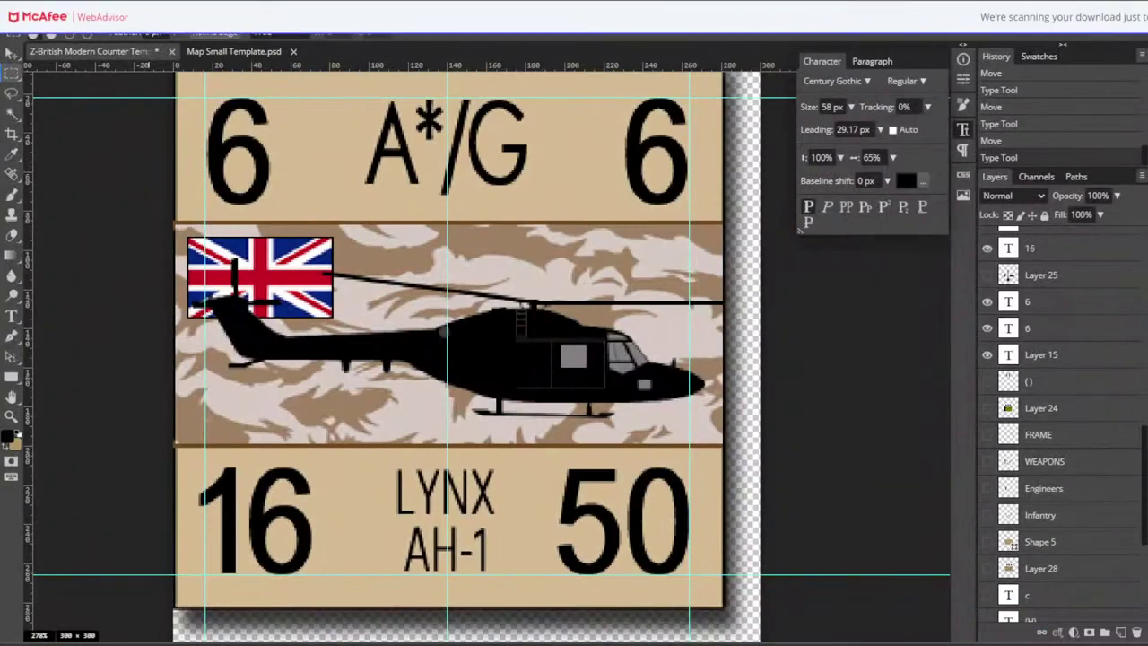
# - Open the UK Tornado counter image from the British counters stored inside the Counters 1991 folder
pyautogui.scroll(3, 448, 359)
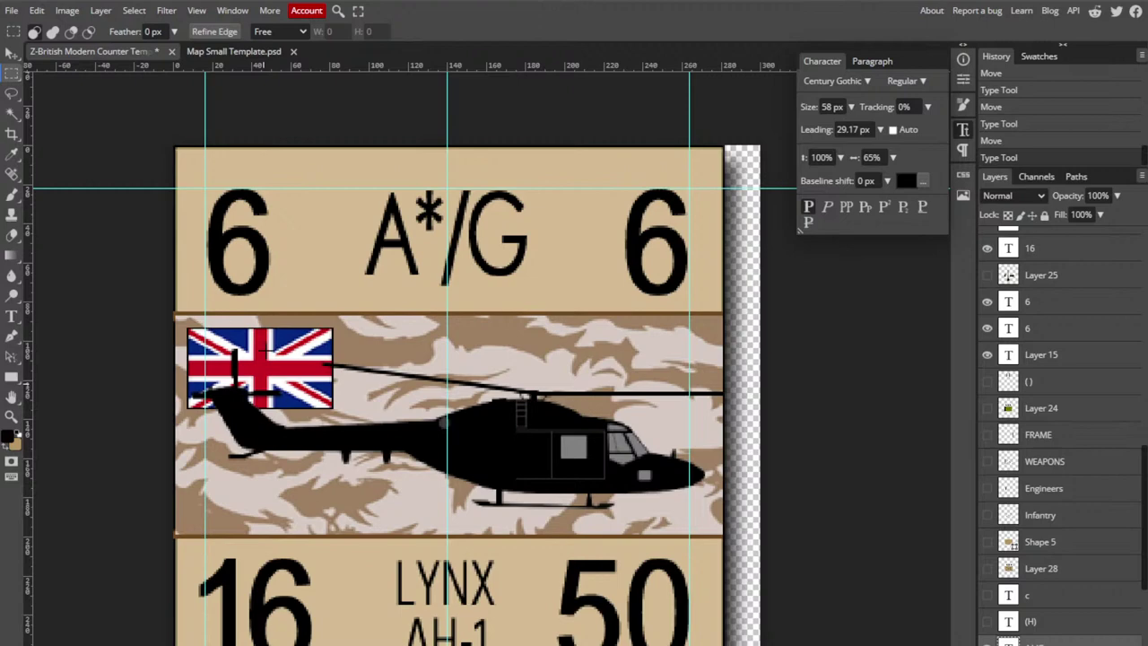
pyautogui.scroll(-2, 221, 363)
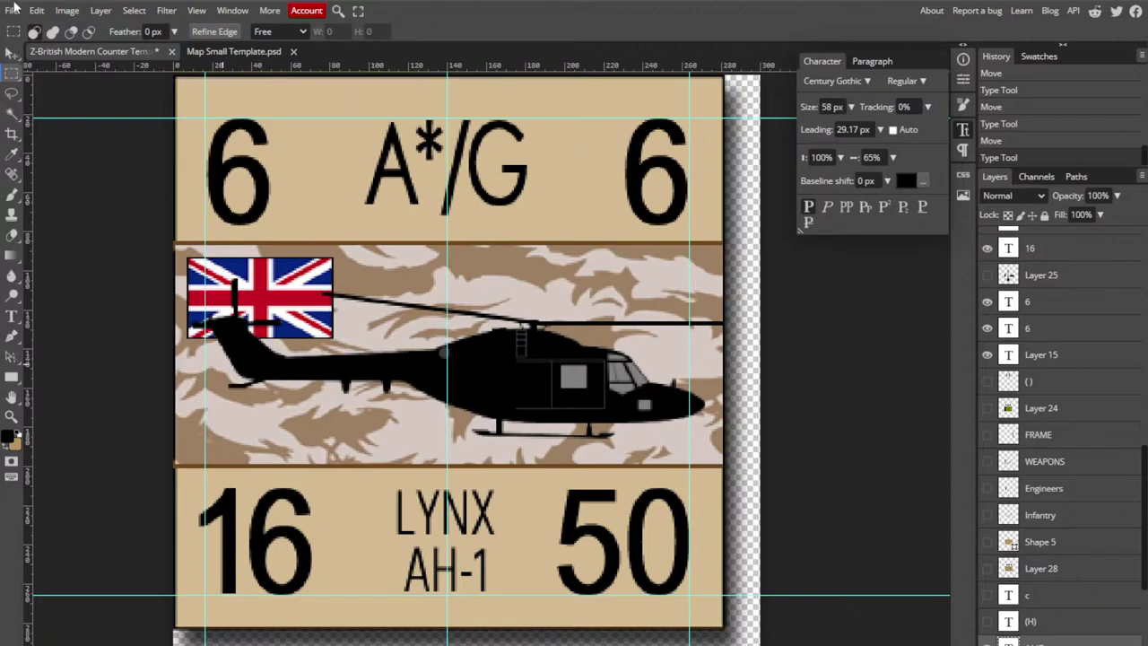
pyautogui.click(13, 9)
pyautogui.click(40, 45)
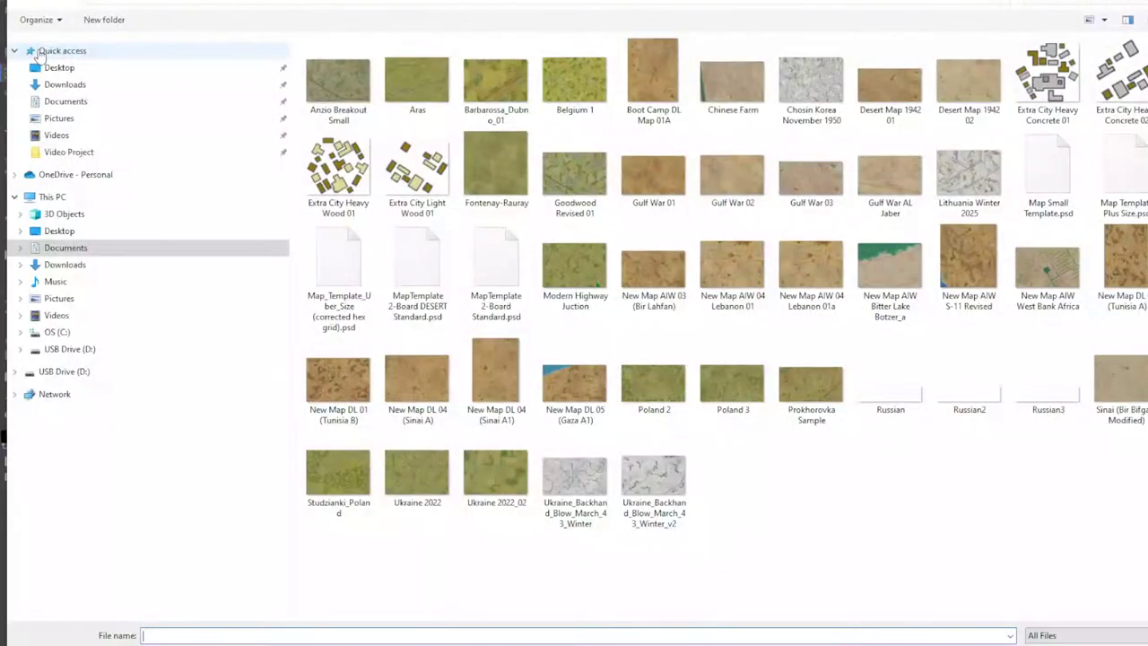
pyautogui.click(336, 3)
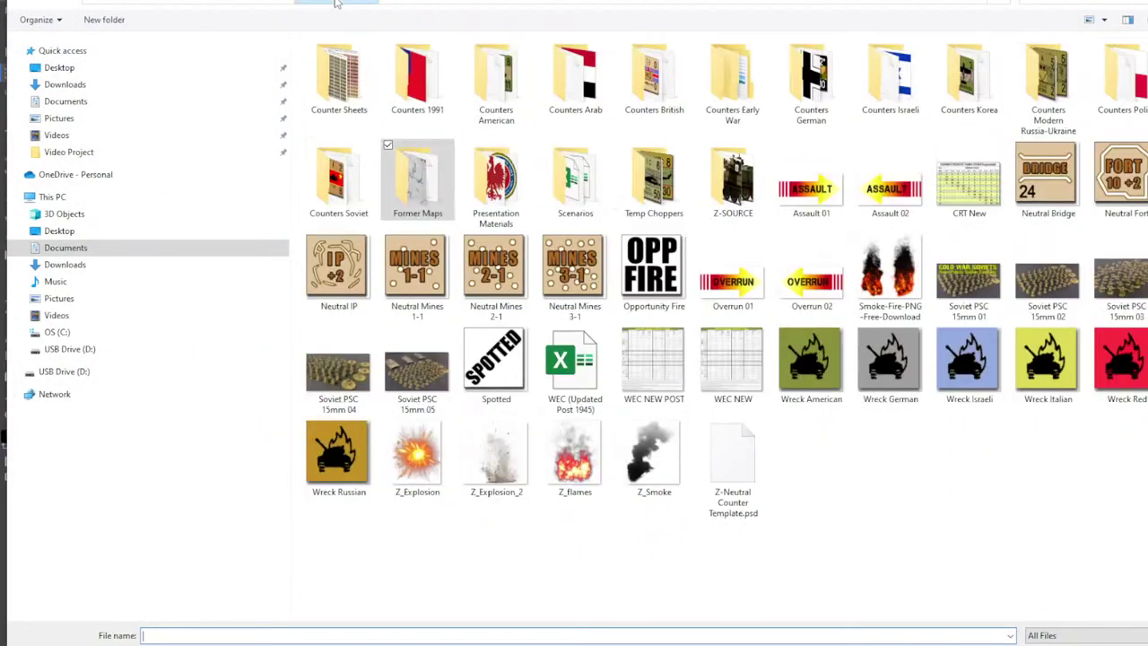
pyautogui.click(430, 85)
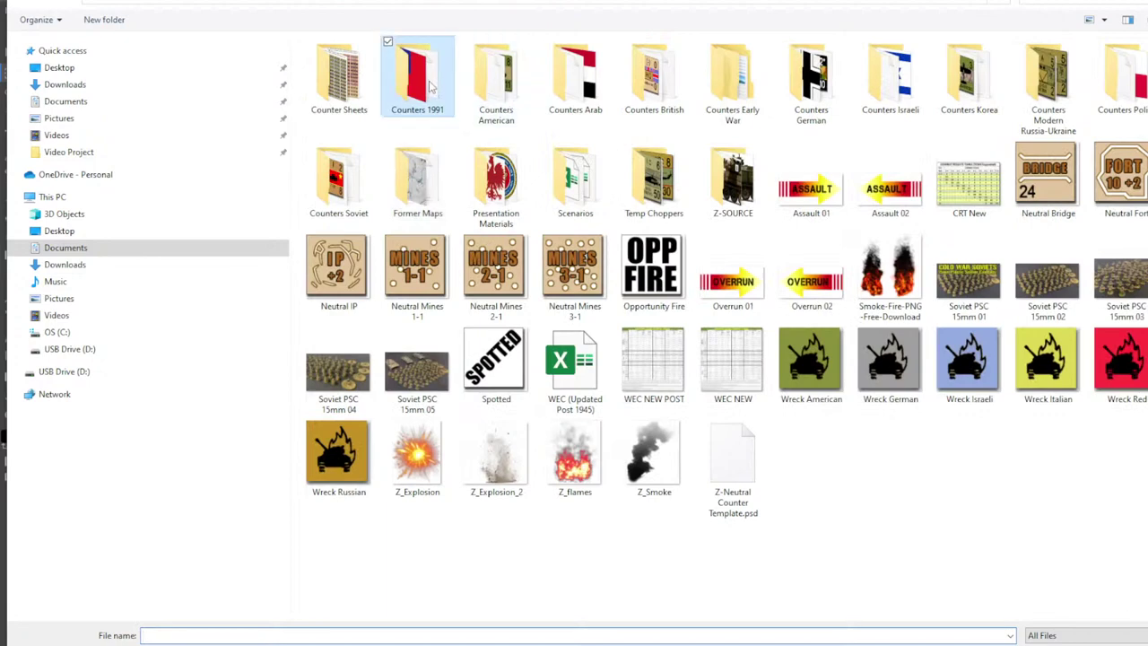
pyautogui.doubleClick(431, 86)
pyautogui.doubleClick(493, 76)
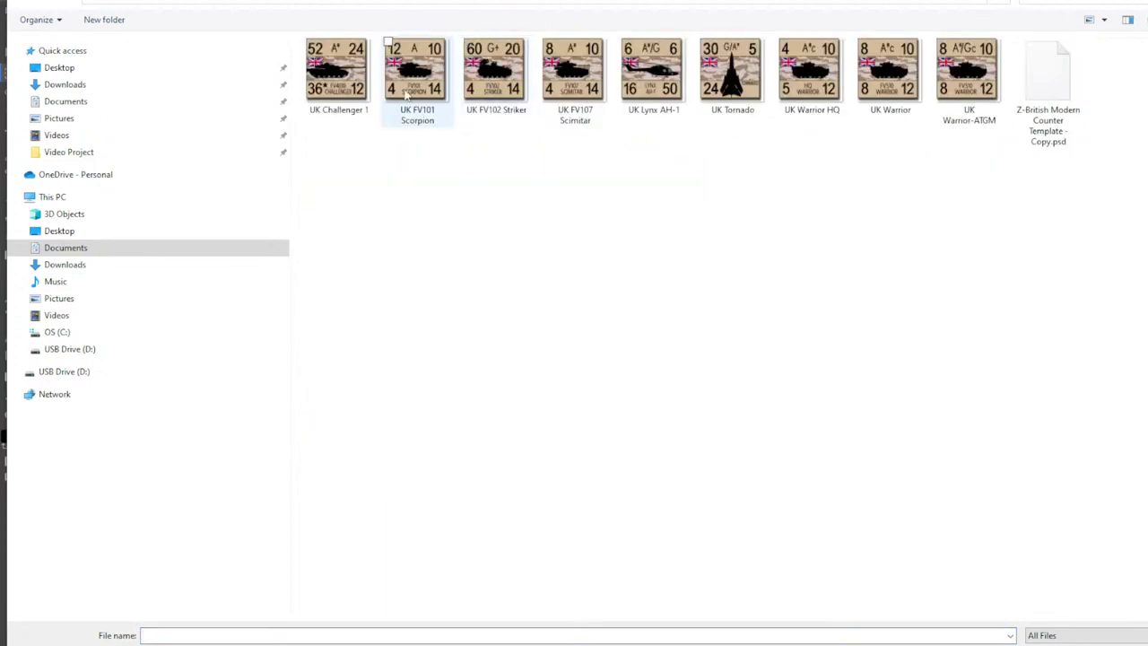
pyautogui.doubleClick(730, 81)
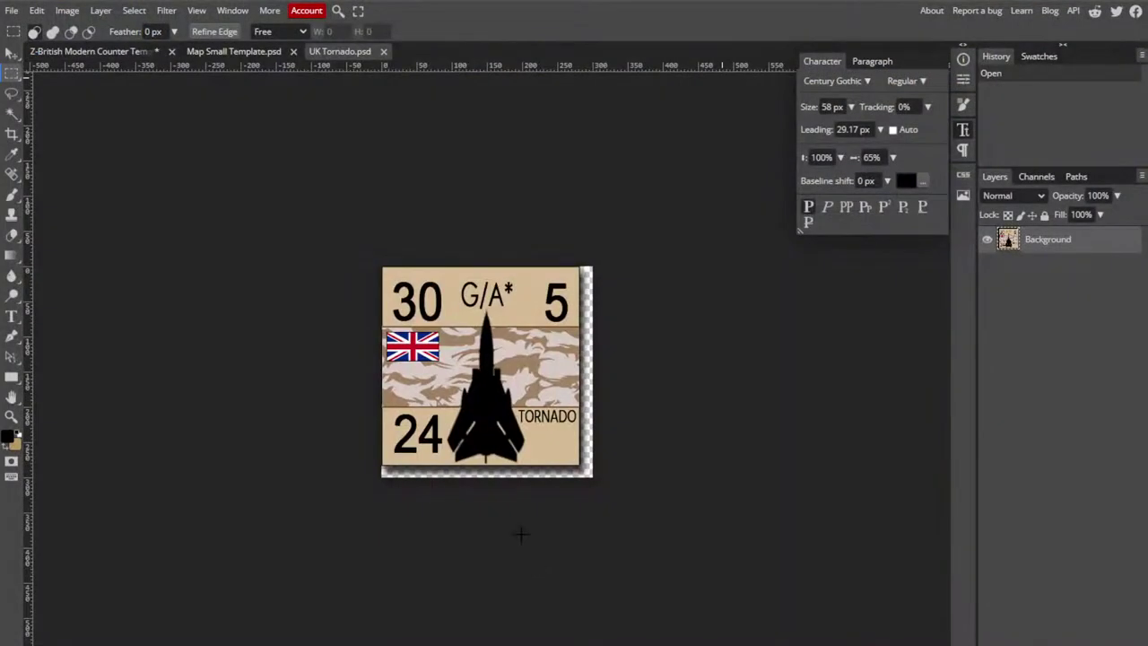
# - Examine the Tornado counter's upper-left, upper-right and lower-left numbers, outlining each with a rectangular selection and clearing the selection at the end
pyautogui.scroll(2, 525, 419)
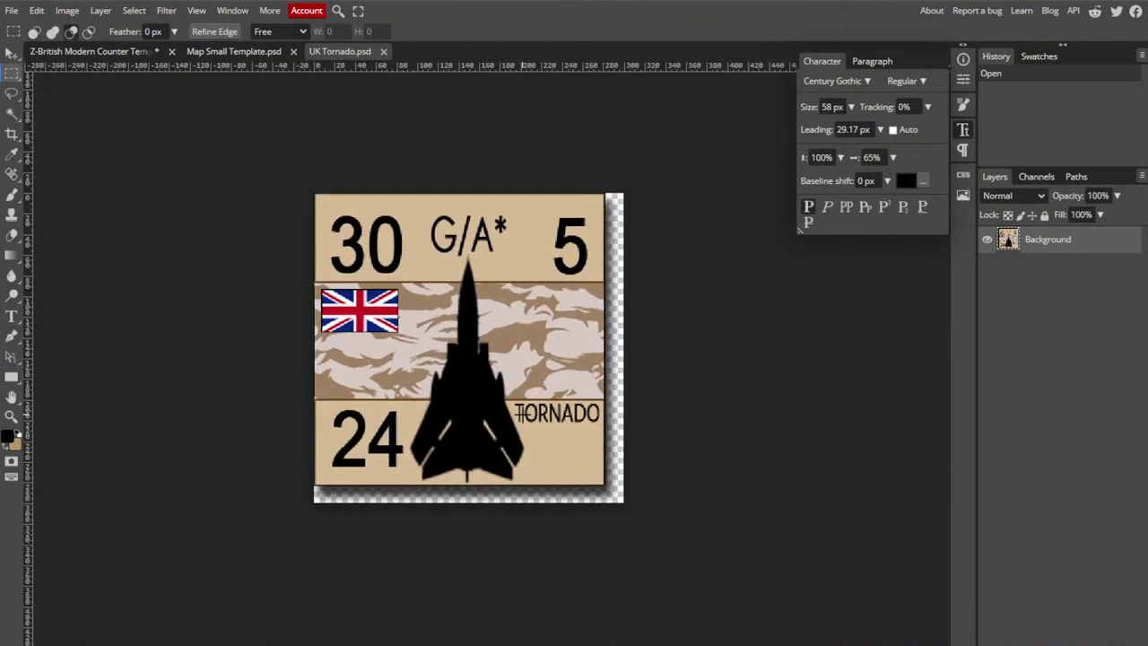
pyautogui.scroll(2, 522, 415)
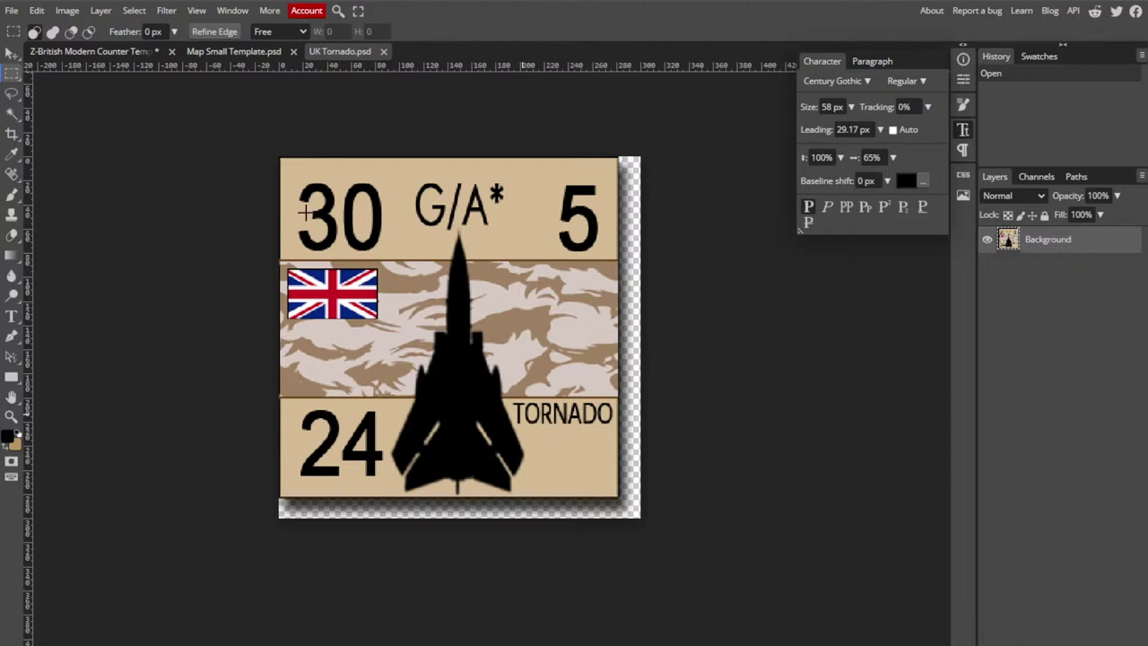
pyautogui.moveTo(295, 175); pyautogui.dragTo(387, 252)
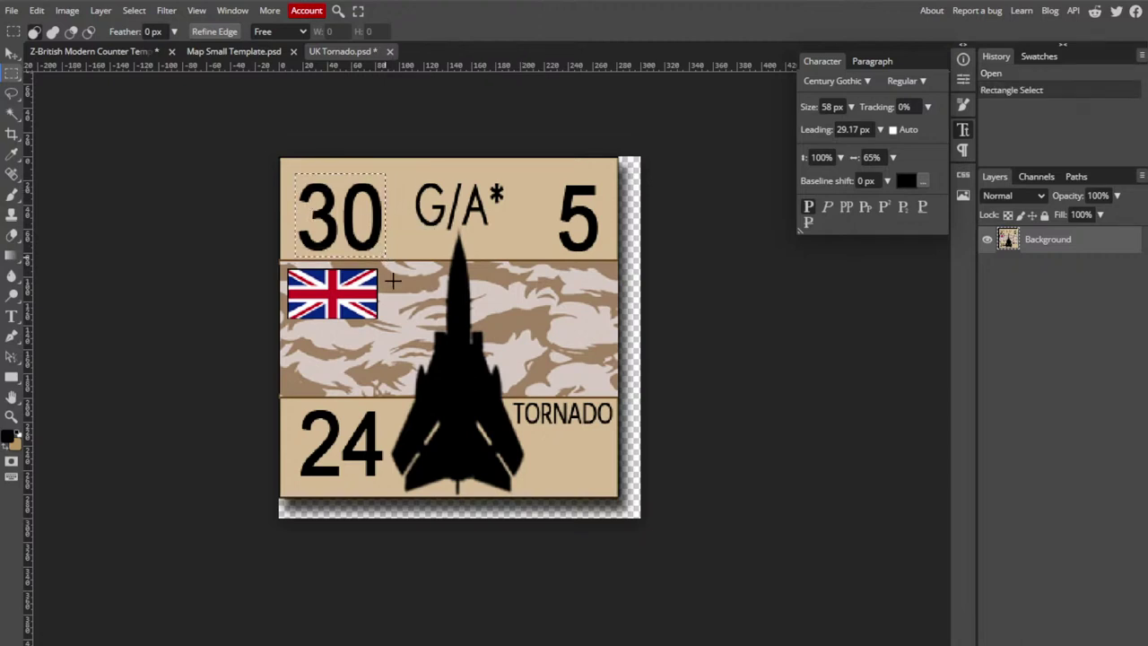
pyautogui.moveTo(543, 175); pyautogui.dragTo(614, 255)
pyautogui.moveTo(289, 400); pyautogui.dragTo(384, 484)
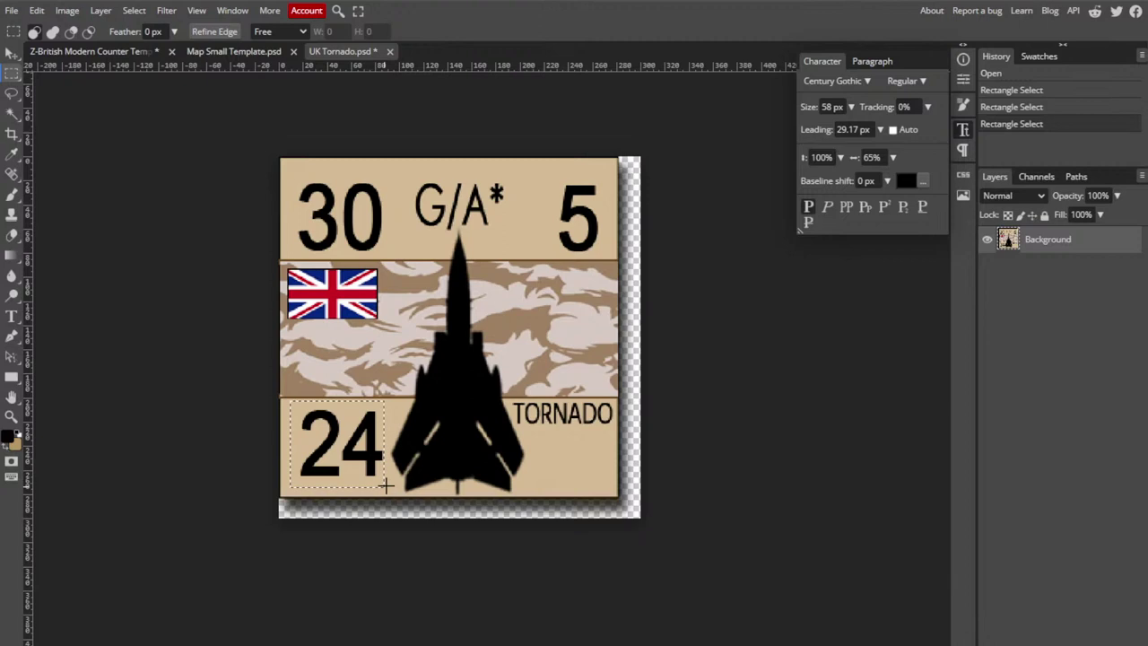
pyautogui.click(321, 394)
pyautogui.moveTo(294, 404); pyautogui.dragTo(388, 485)
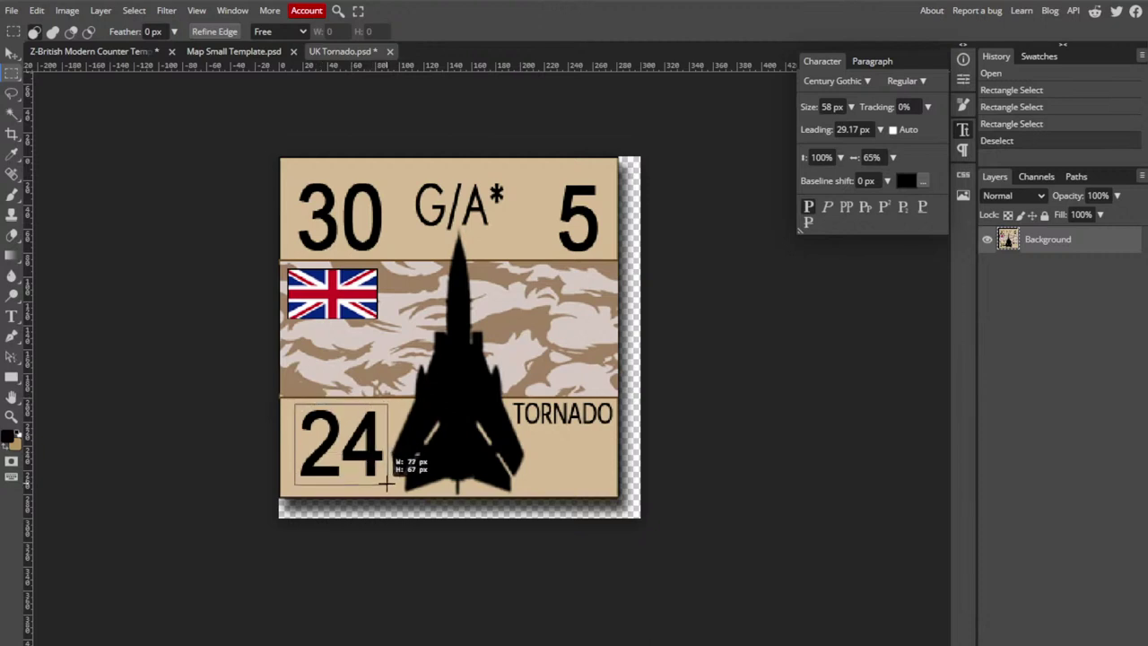
pyautogui.moveTo(386, 485); pyautogui.dragTo(384, 478)
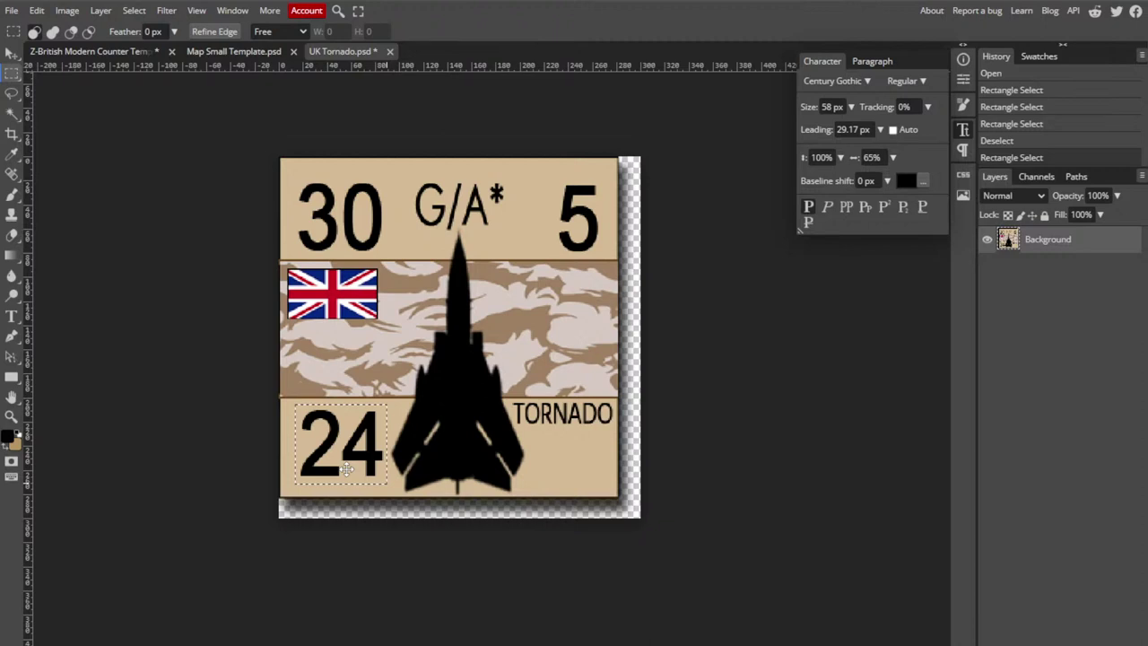
pyautogui.click(350, 440)
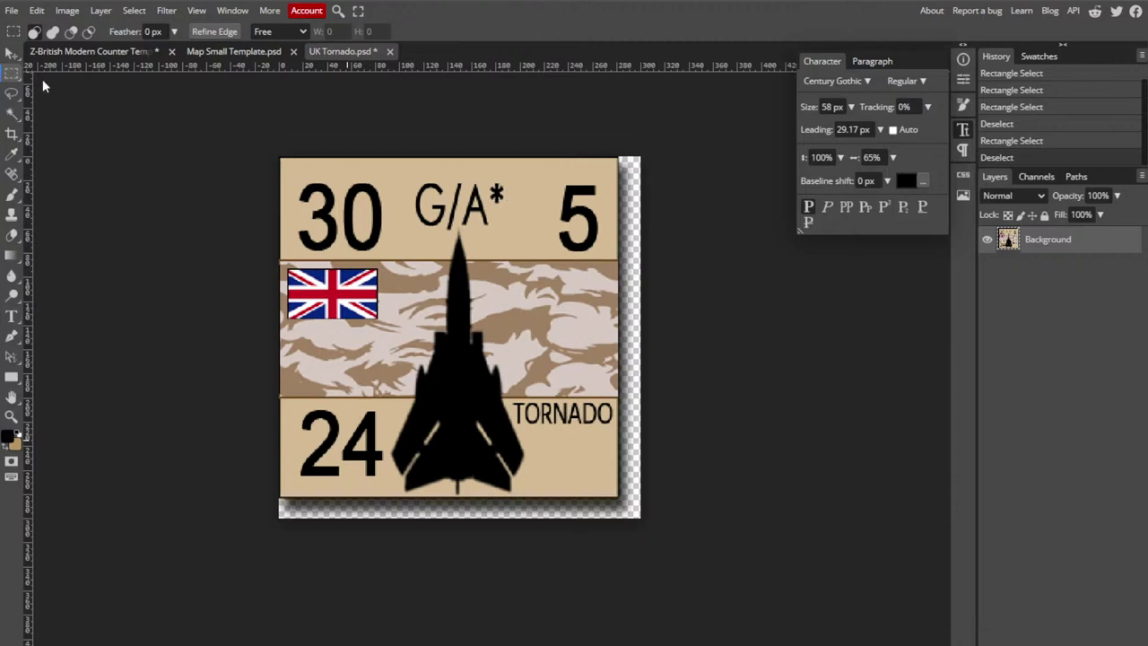
# - Select the area around the upper-left 30, paint over it with the sampled tan background colour, and deselect
pyautogui.moveTo(290, 167); pyautogui.dragTo(392, 255)
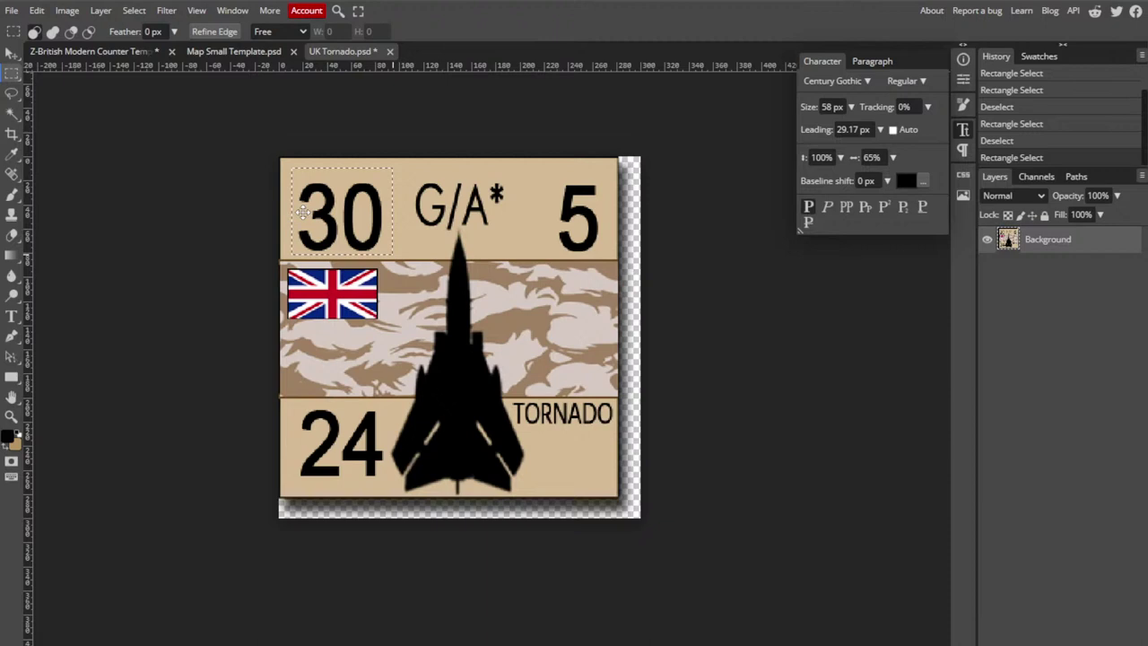
pyautogui.press('i')
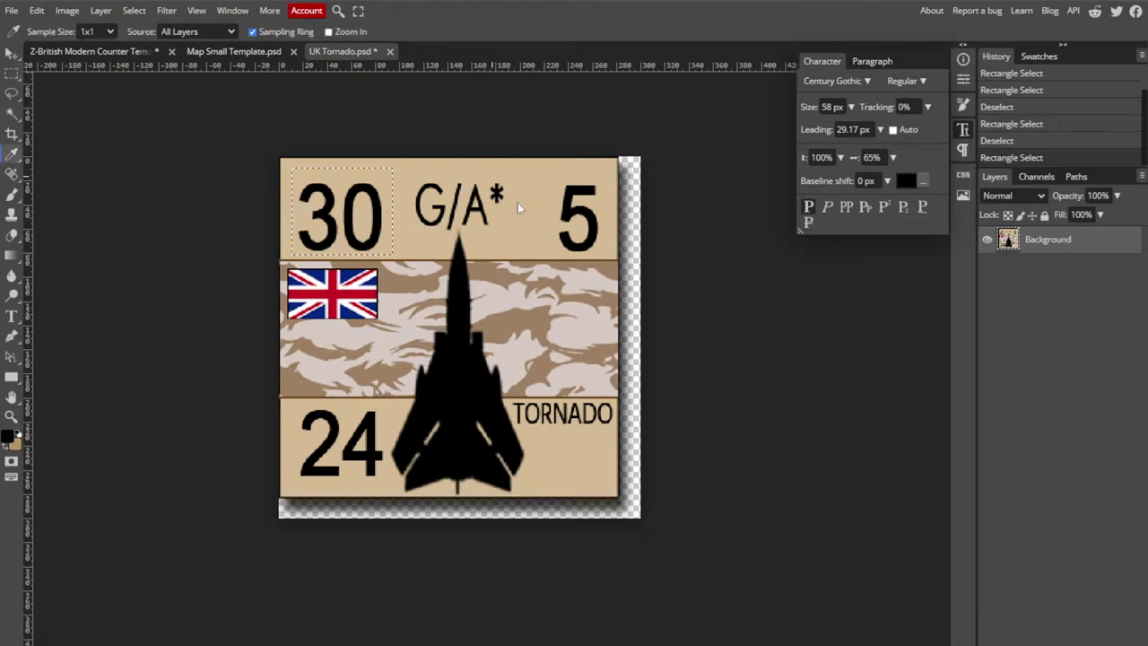
pyautogui.click(524, 224)
pyautogui.press('b')
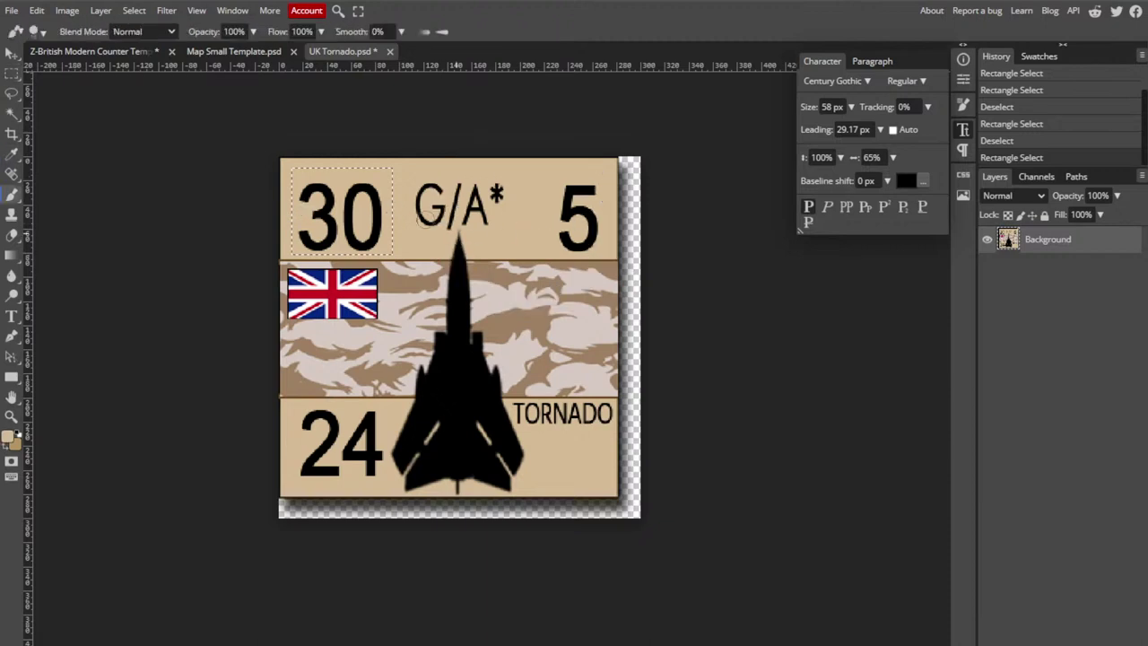
pyautogui.moveTo(365, 180)
pyautogui.mouseDown()
pyautogui.moveTo(295, 194)
pyautogui.moveTo(333, 200)
pyautogui.moveTo(311, 221)
pyautogui.moveTo(324, 232)
pyautogui.moveTo(303, 244)
pyautogui.moveTo(380, 240)
pyautogui.moveTo(376, 187)
pyautogui.moveTo(361, 199)
pyautogui.moveTo(355, 241)
pyautogui.moveTo(350, 190)
pyautogui.mouseUp()
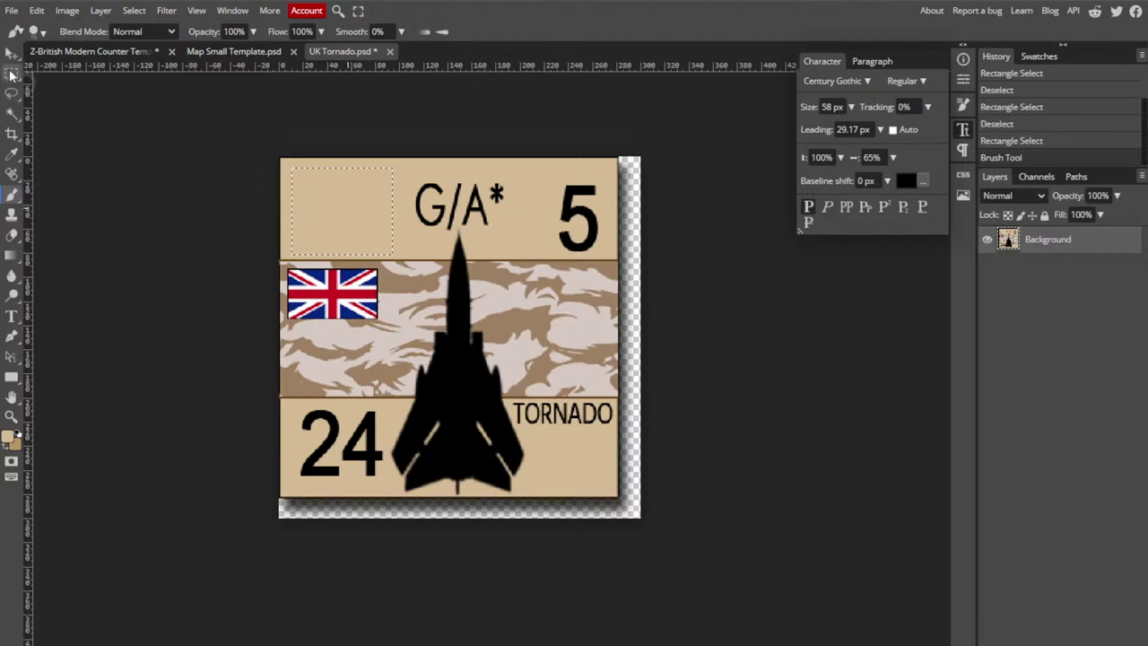
pyautogui.click(12, 73)
pyautogui.click(67, 140)
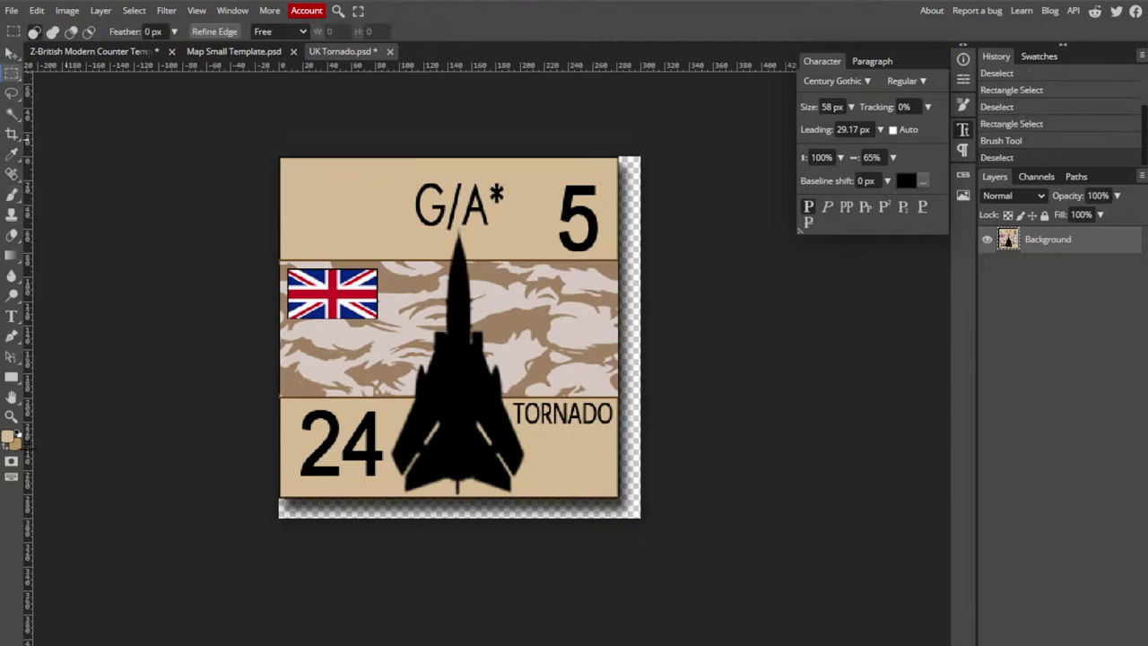
# - Set the foreground colour to black, 000000
pyautogui.click(9, 437)
pyautogui.moveTo(108, 283); pyautogui.dragTo(79, 289)
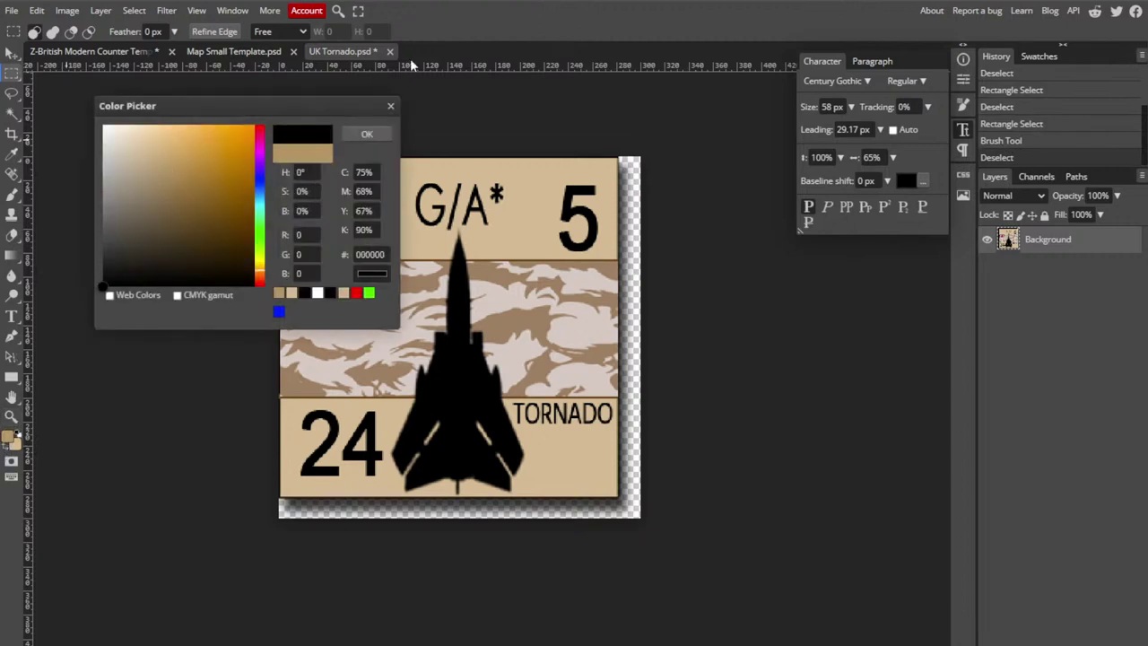
pyautogui.click(367, 134)
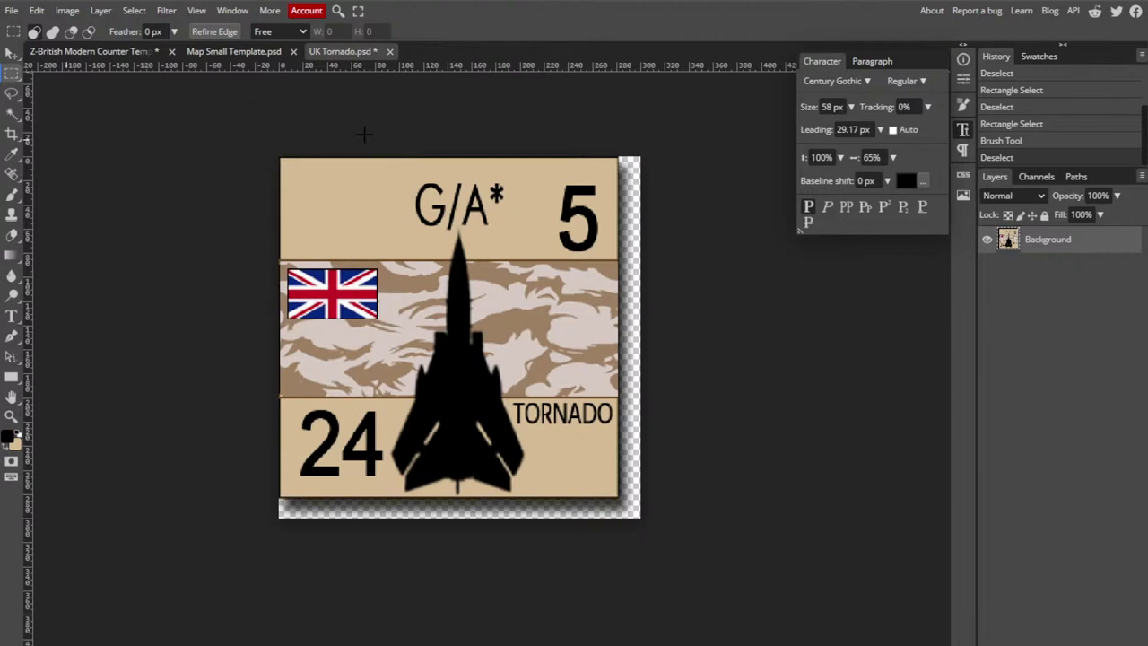
# - Add the text 6 in the blank upper-left corner of the Tornado counter and set its font to Arial
pyautogui.click(12, 316)
pyautogui.click(332, 223)
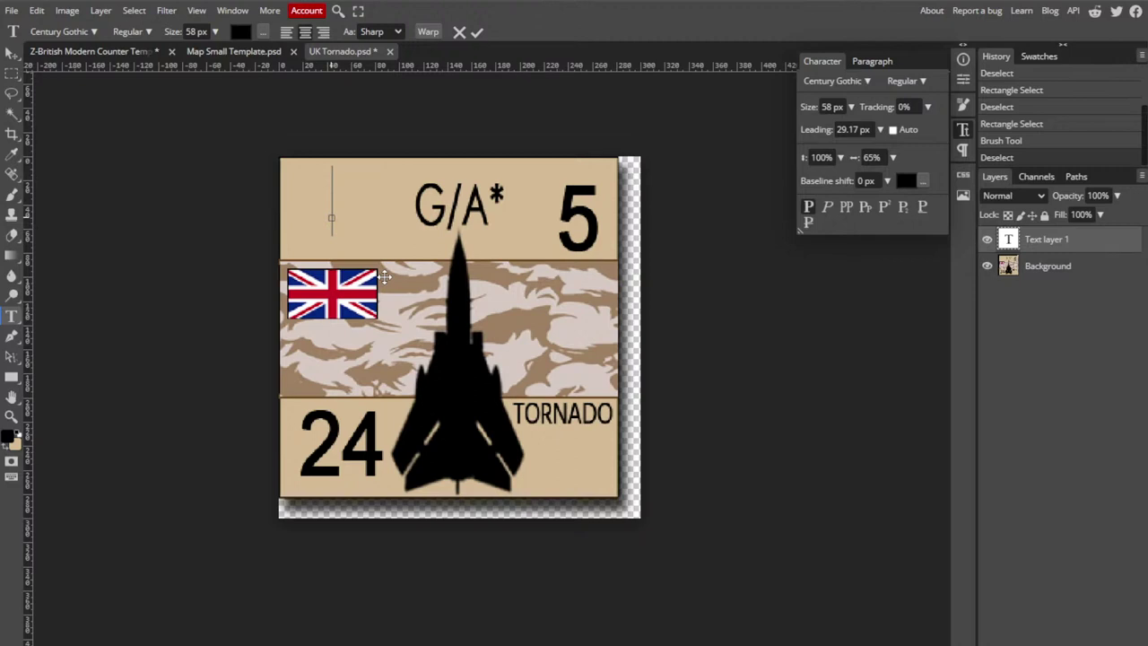
pyautogui.write('6')
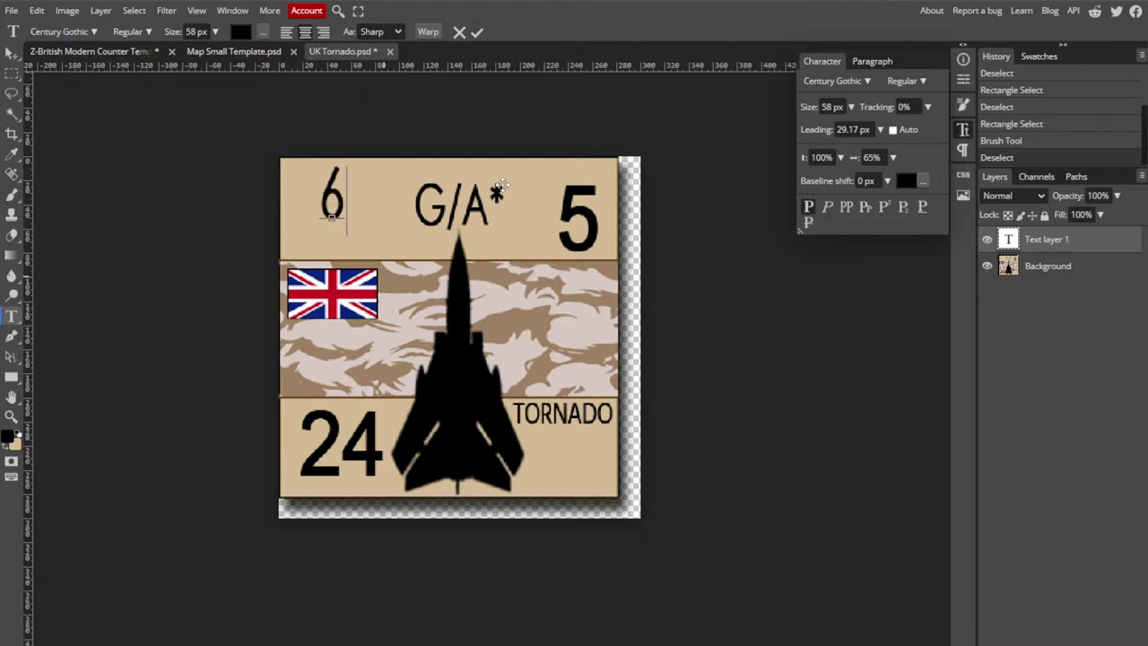
pyautogui.hotkey('ctrl', 'a')
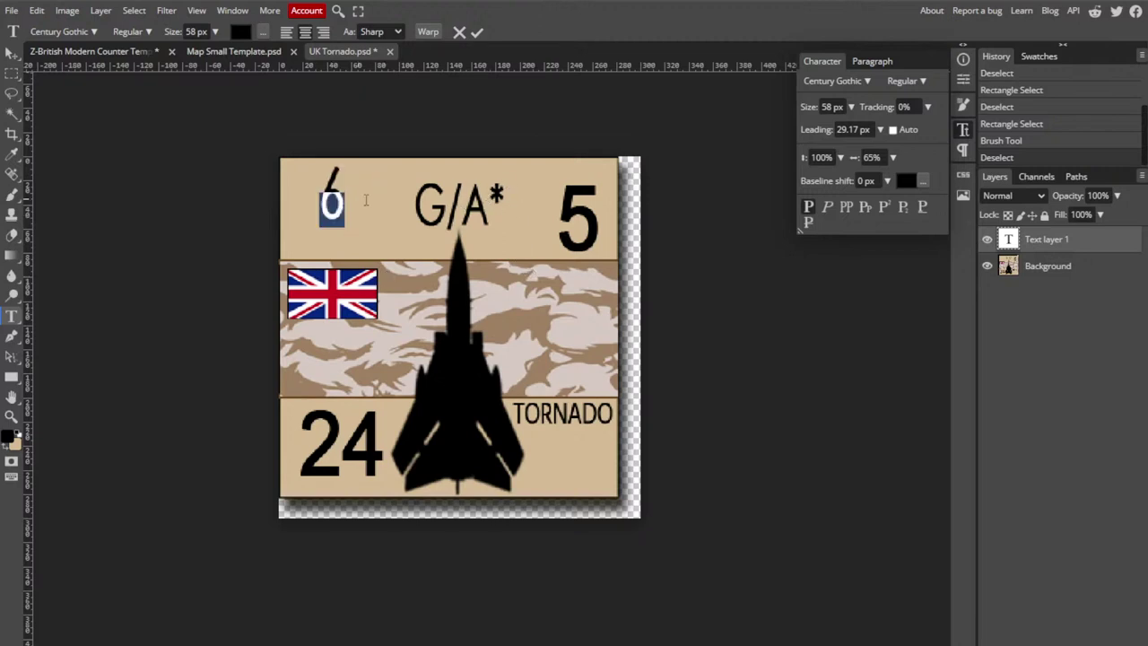
pyautogui.click(95, 32)
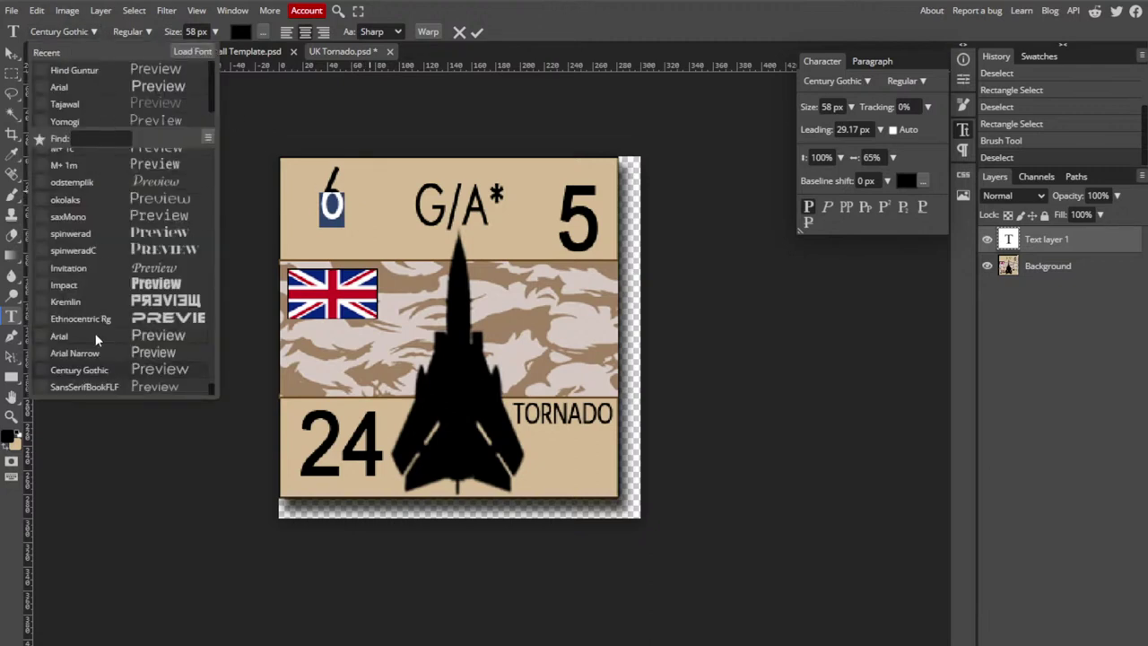
pyautogui.click(95, 334)
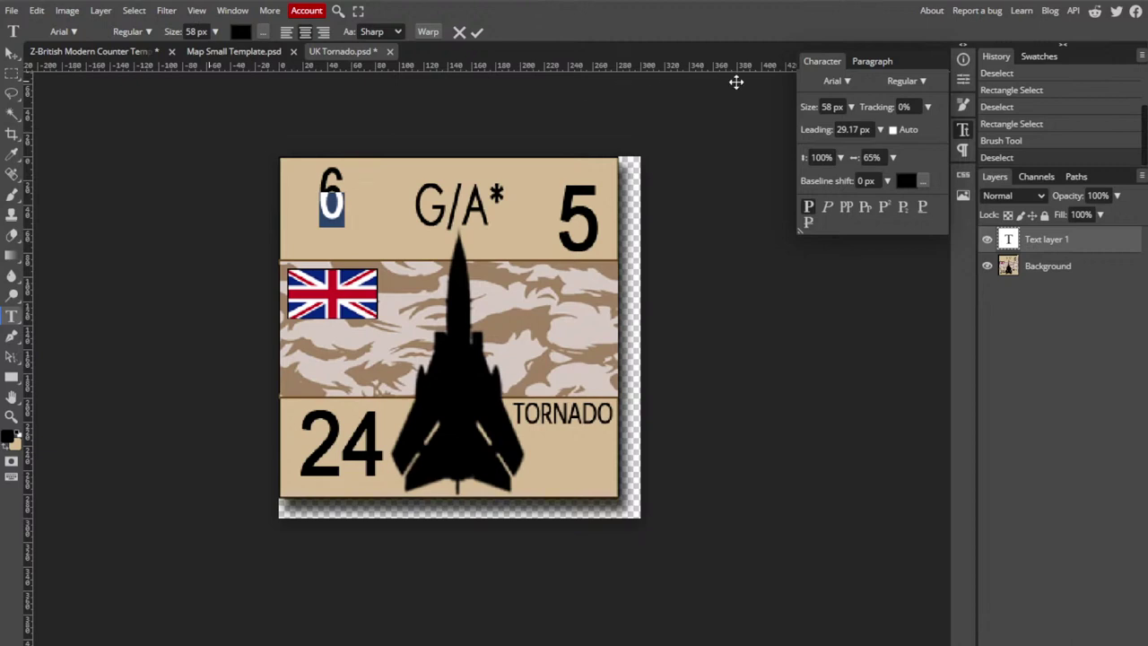
# - Set the horizontal scale of the upper-left 6 to 85%
pyautogui.click(871, 157)
pyautogui.doubleClick(871, 157)
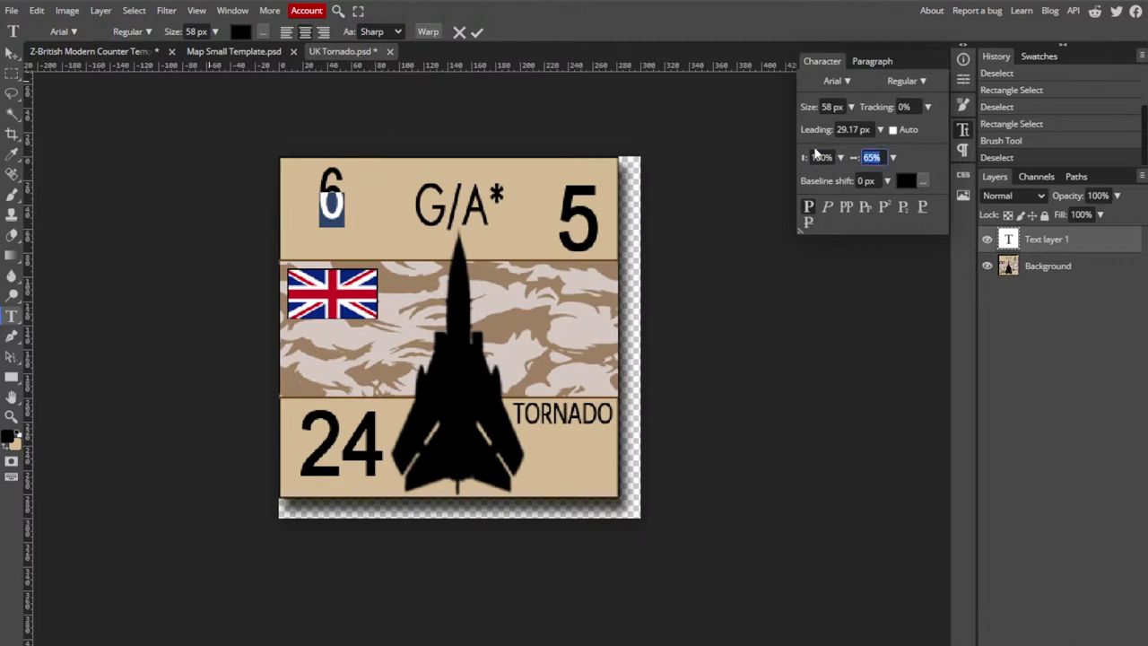
pyautogui.write('80')
pyautogui.press('BackSpace')
pyautogui.write('5')
pyautogui.press('Return')
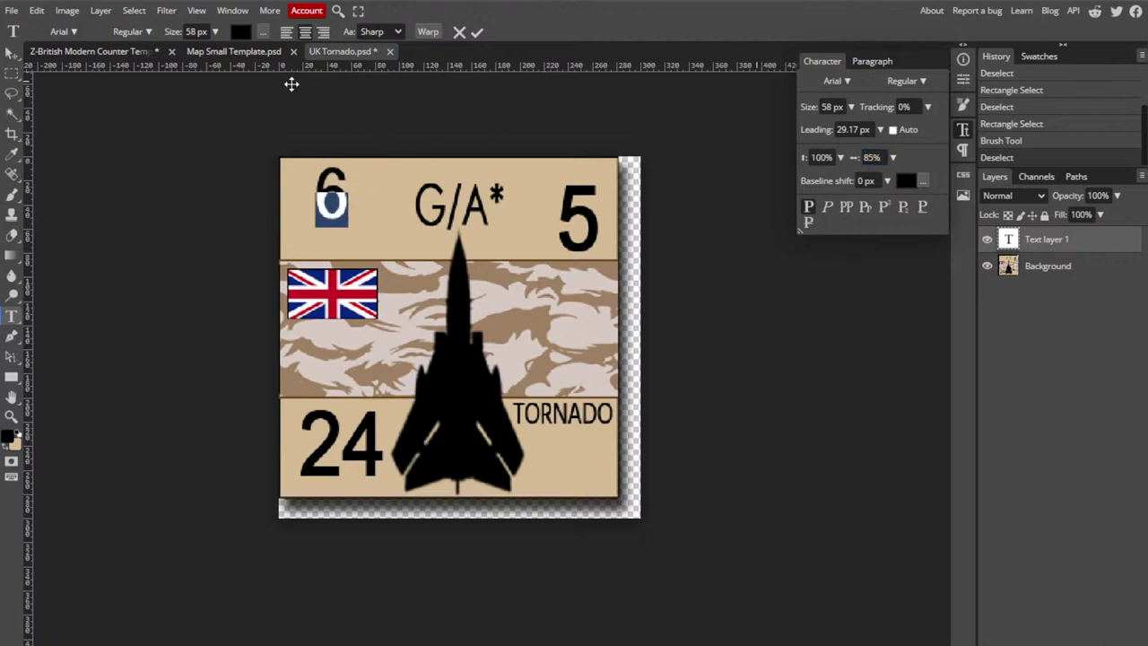
pyautogui.press('BackSpace')
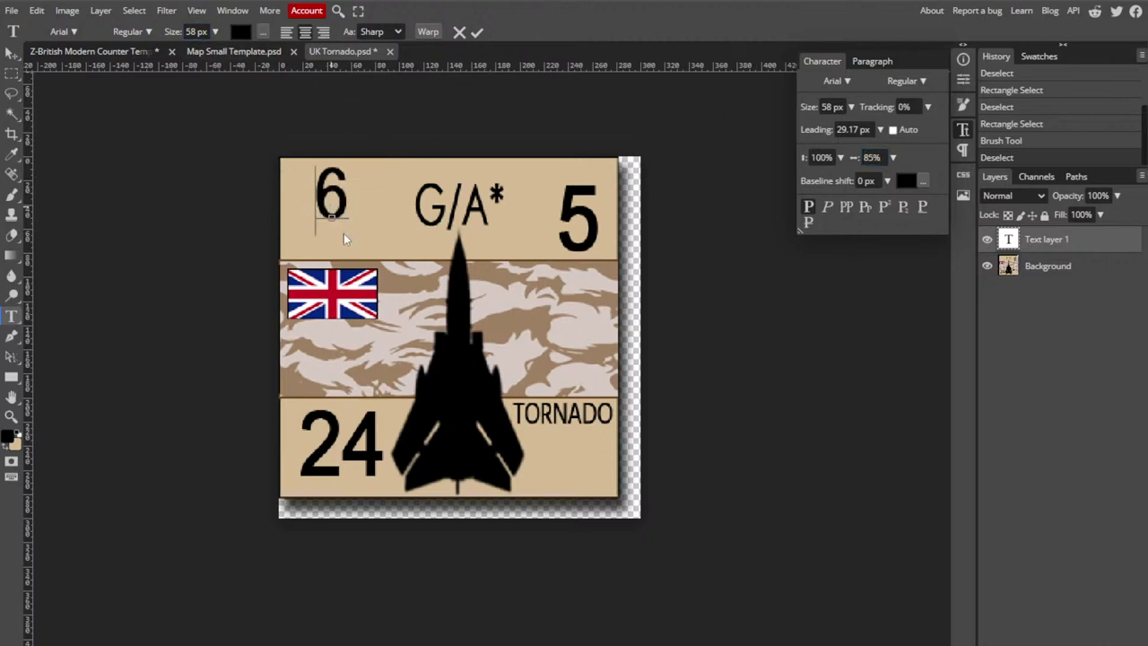
# - Set the 6's font size to 77 px by matching it against the upper-right 5, and place it in the blank upper-left corner
pyautogui.moveTo(402, 248); pyautogui.dragTo(575, 268)
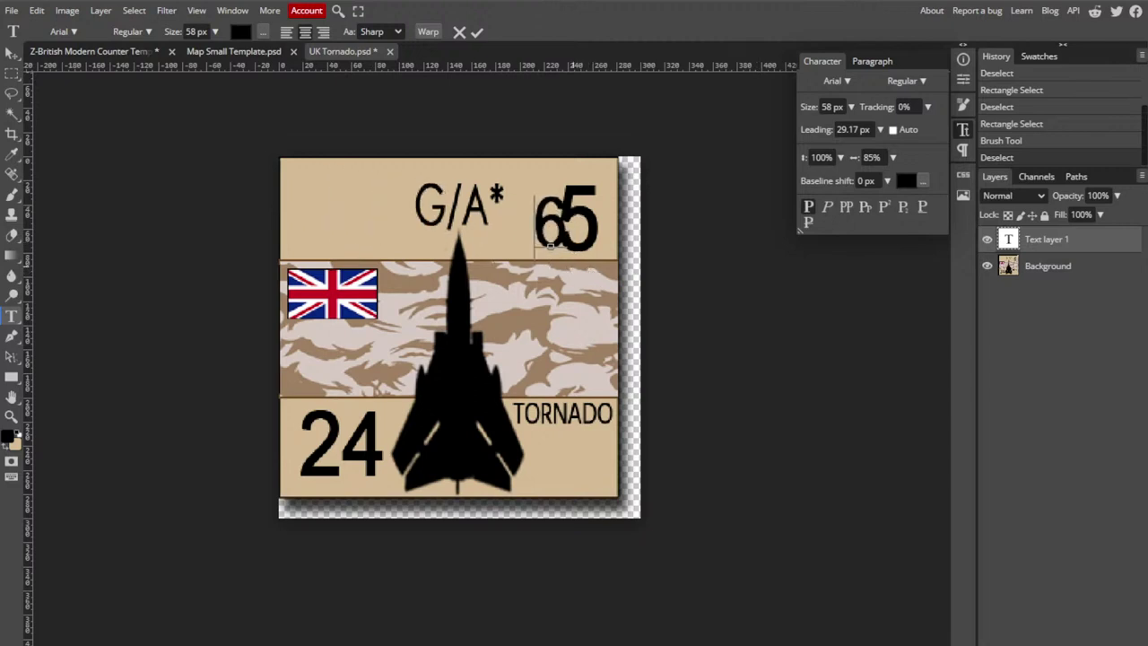
pyautogui.doubleClick(195, 32)
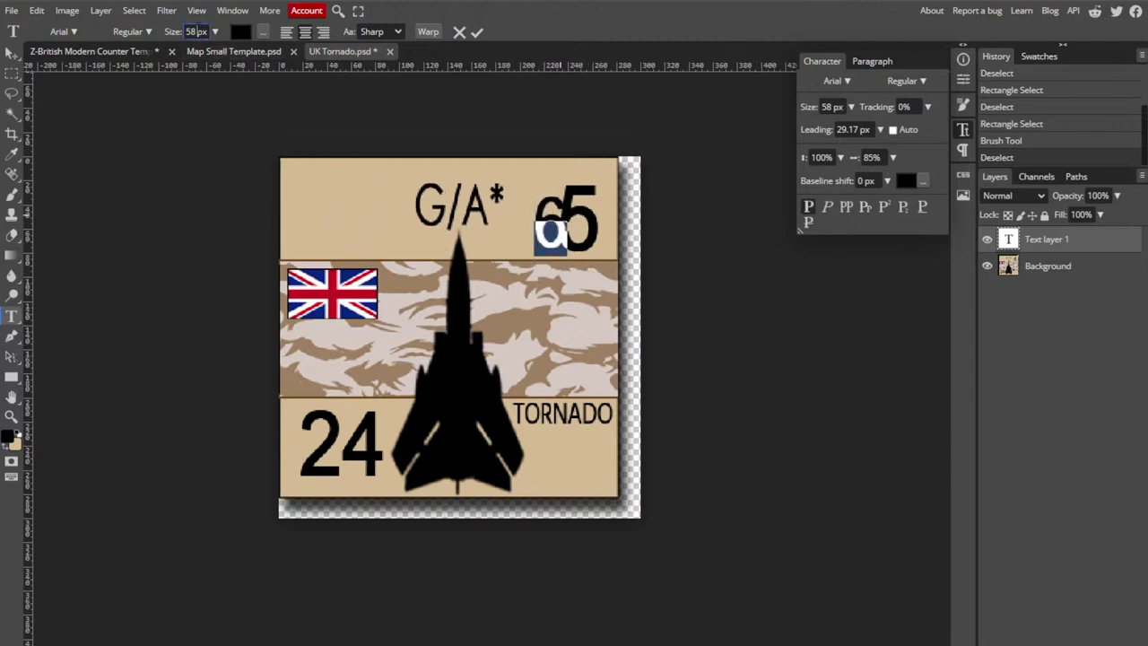
pyautogui.write('62')
pyautogui.press('Up')
pyautogui.press('Up')
pyautogui.press('Up')
pyautogui.press('Up')
pyautogui.press('Up')
pyautogui.press('Up')
pyautogui.press('Up')
pyautogui.press('Up')
pyautogui.press('Up')
pyautogui.press('Up')
pyautogui.press('Up')
pyautogui.press('Up')
pyautogui.press('Up')
pyautogui.press('Up')
pyautogui.press('Up')
pyautogui.press('Up')
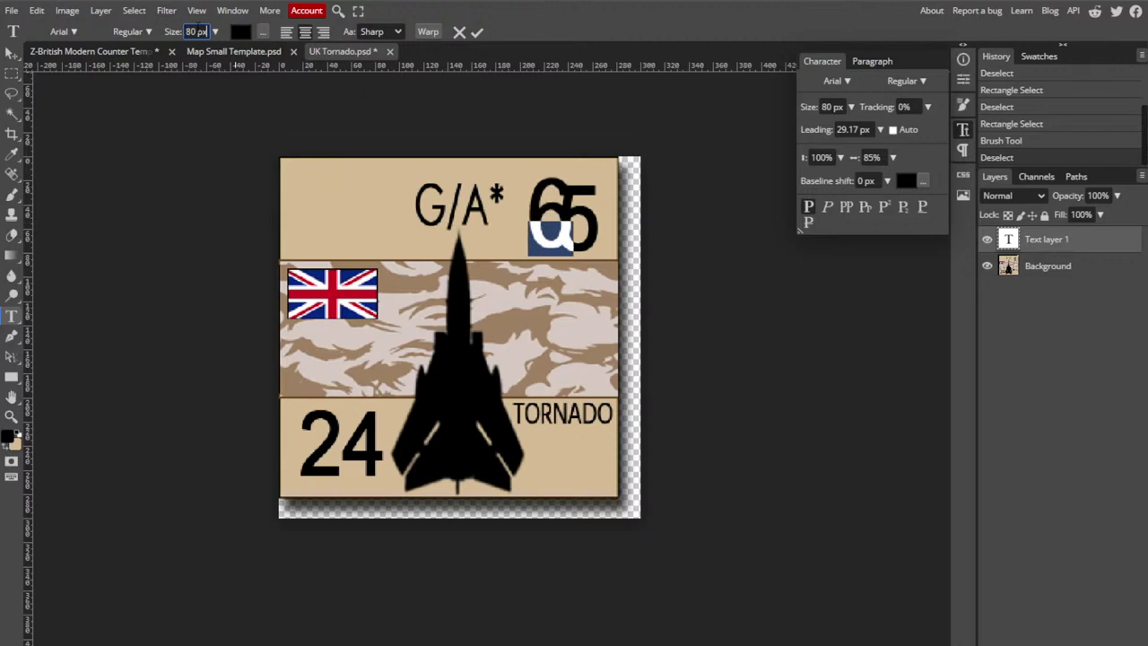
pyautogui.press('Down')
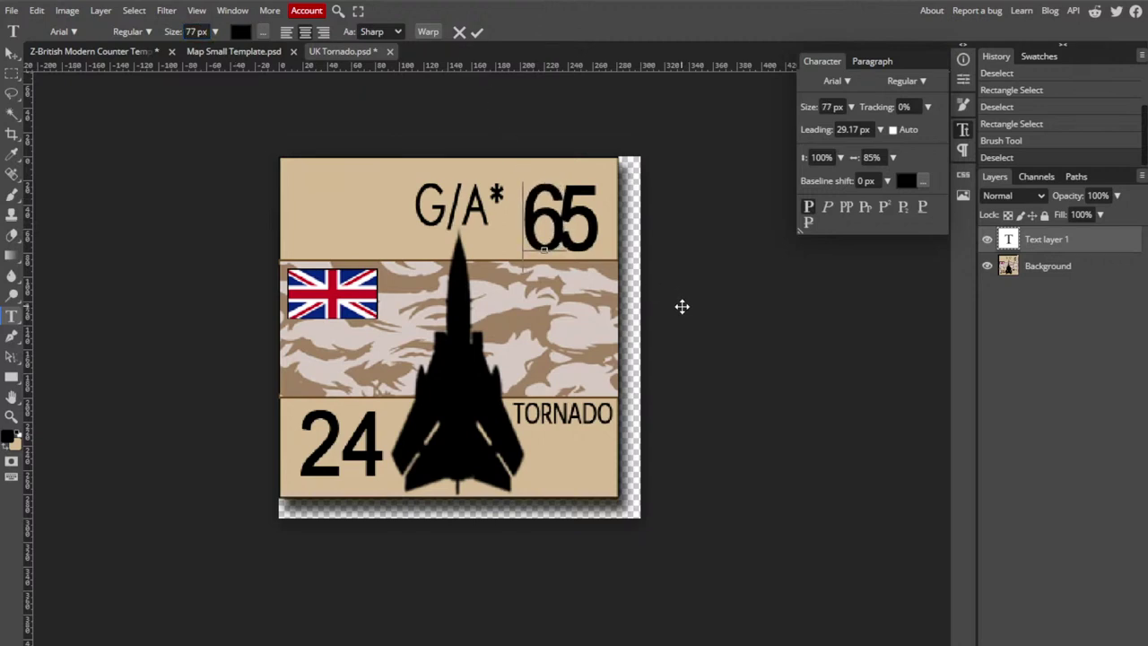
pyautogui.moveTo(682, 306); pyautogui.dragTo(454, 307)
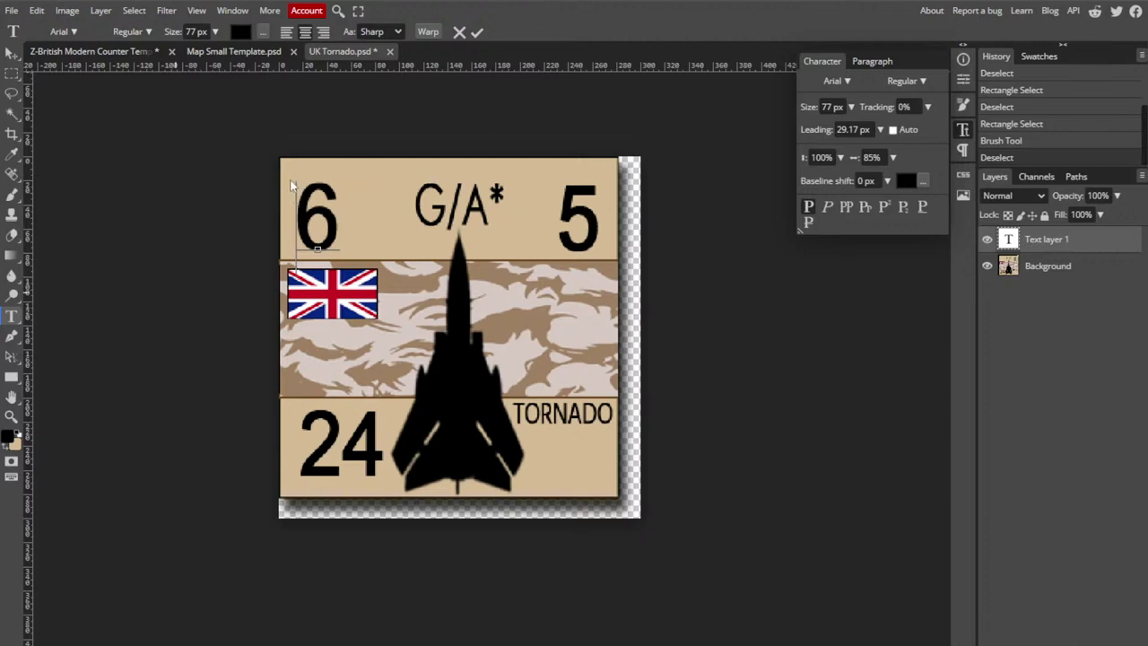
# - Duplicate the 6 text layer and move the copy over the upper-right 5
pyautogui.rightClick(1049, 241)
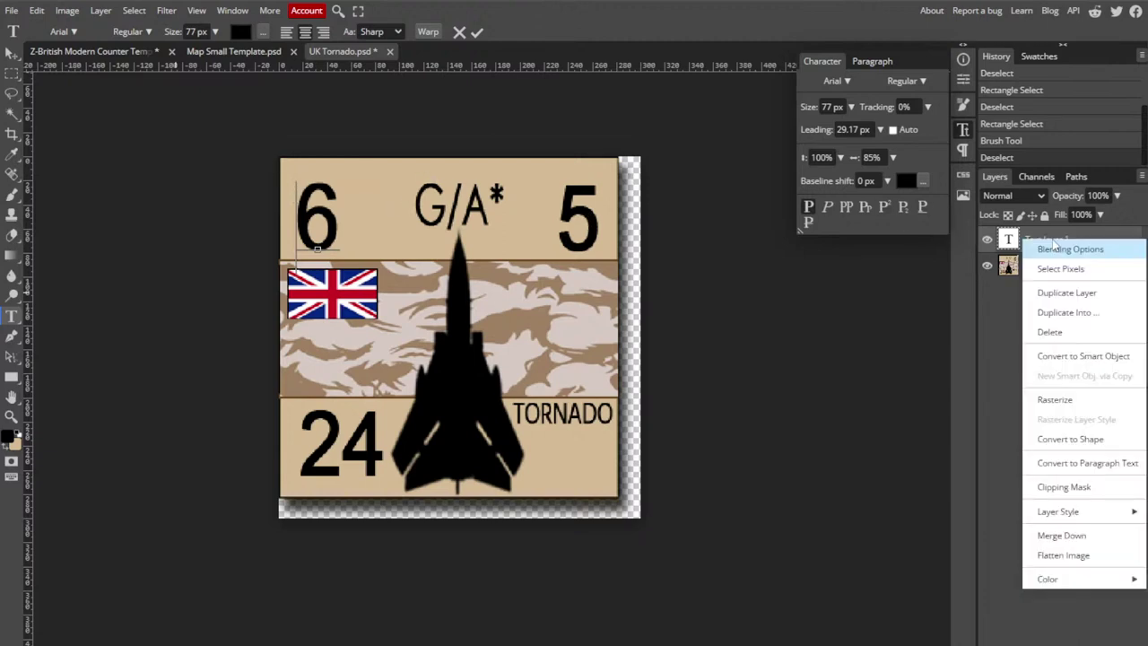
pyautogui.click(1067, 293)
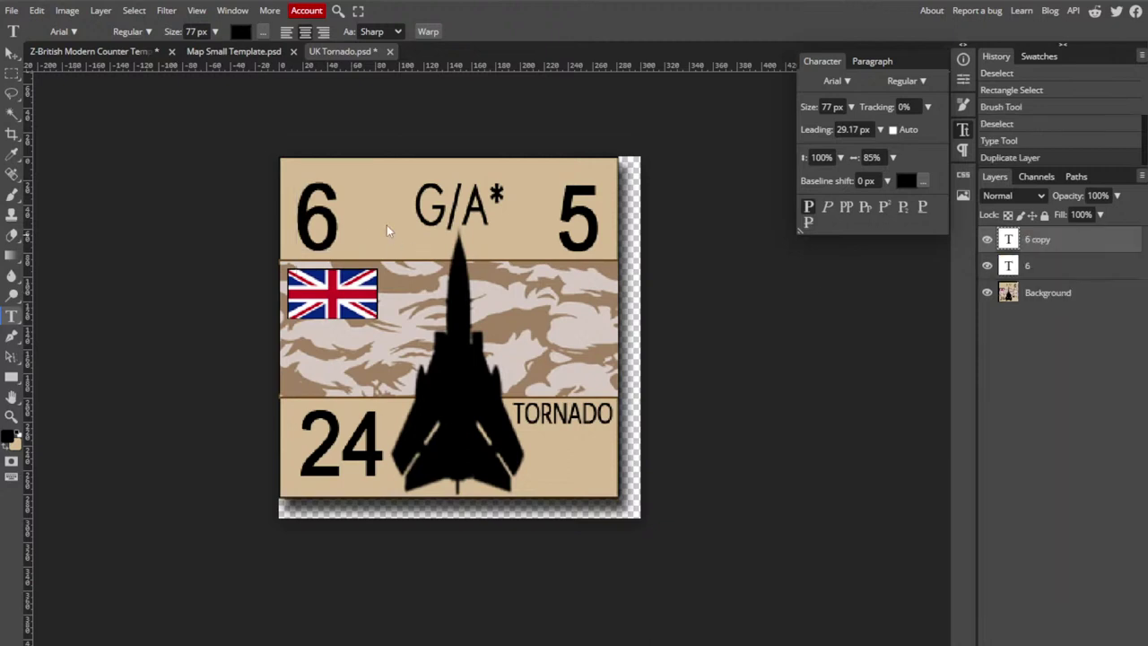
pyautogui.click(11, 54)
pyautogui.moveTo(310, 204); pyautogui.dragTo(570, 204)
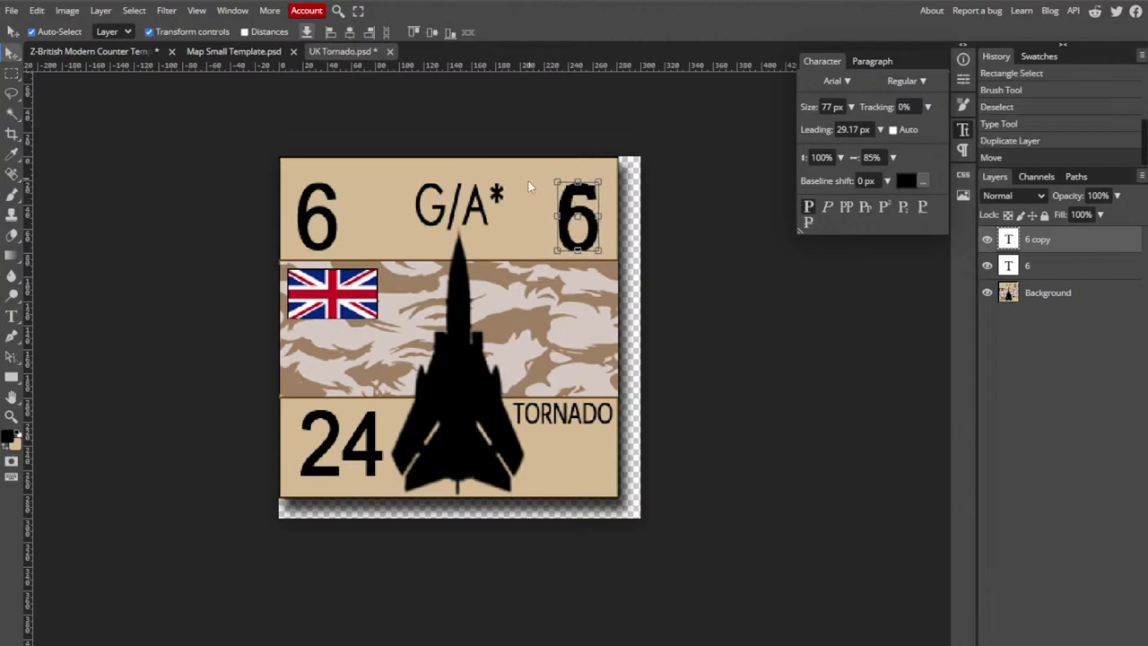
# - On the Background layer, paint out the 5 beneath the copied 6 with the tan background colour
pyautogui.click(1063, 292)
pyautogui.press('b')
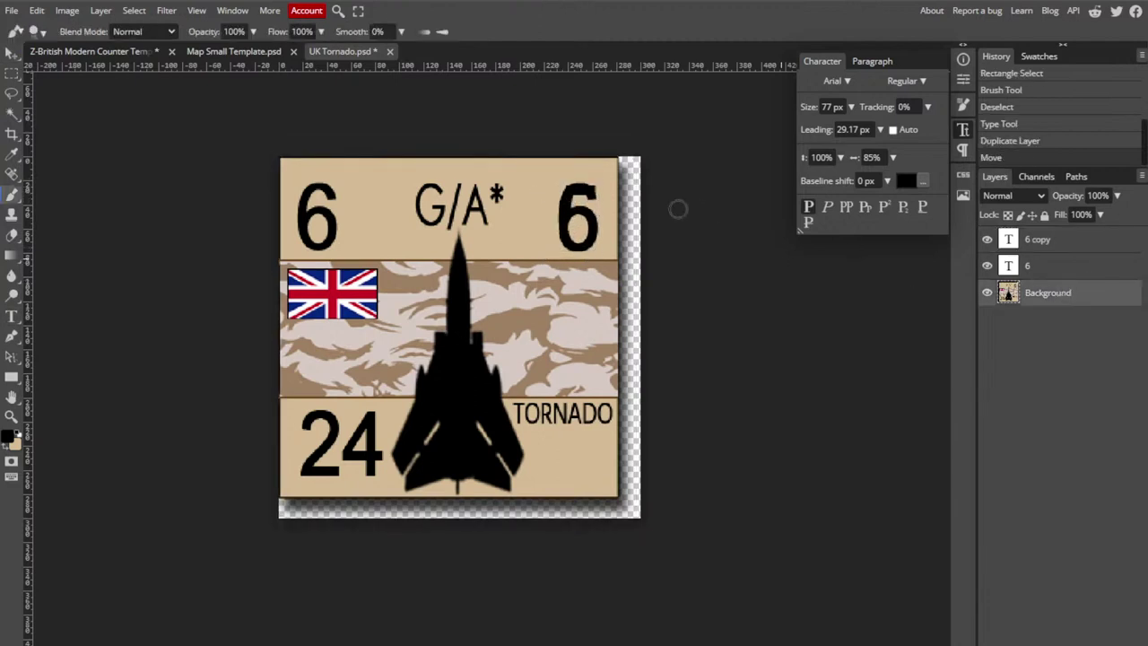
pyautogui.moveTo(578, 190)
pyautogui.mouseDown()
pyautogui.moveTo(596, 186)
pyautogui.moveTo(579, 193)
pyautogui.moveTo(572, 179)
pyautogui.moveTo(596, 175)
pyautogui.moveTo(578, 175)
pyautogui.mouseUp()
pyautogui.press('x')
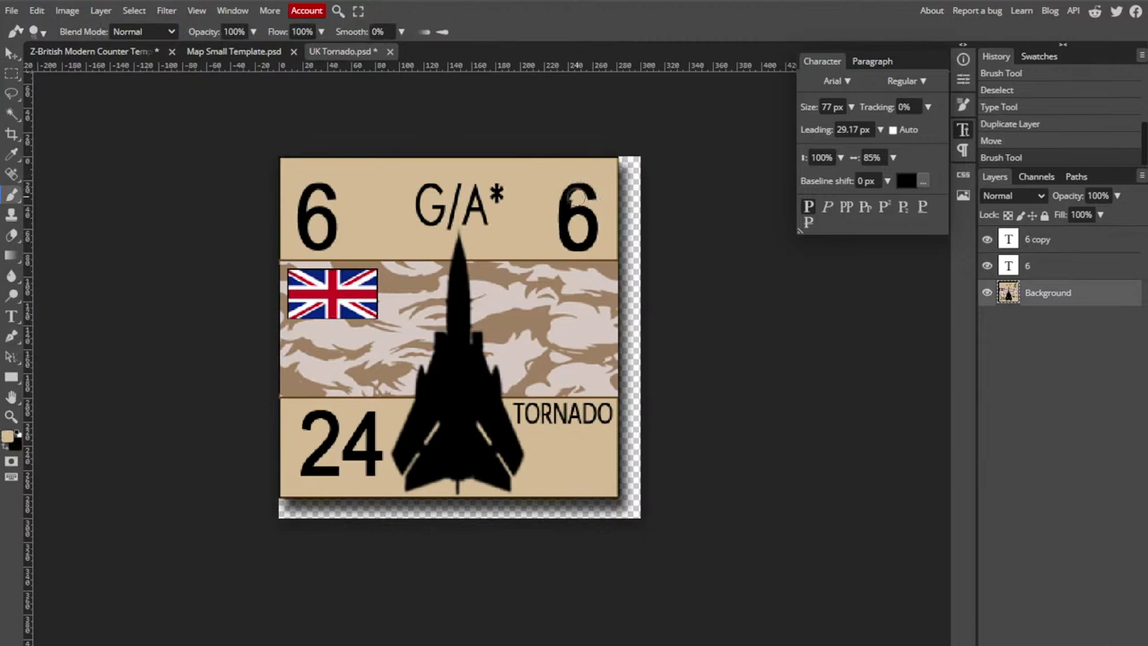
pyautogui.click(574, 212)
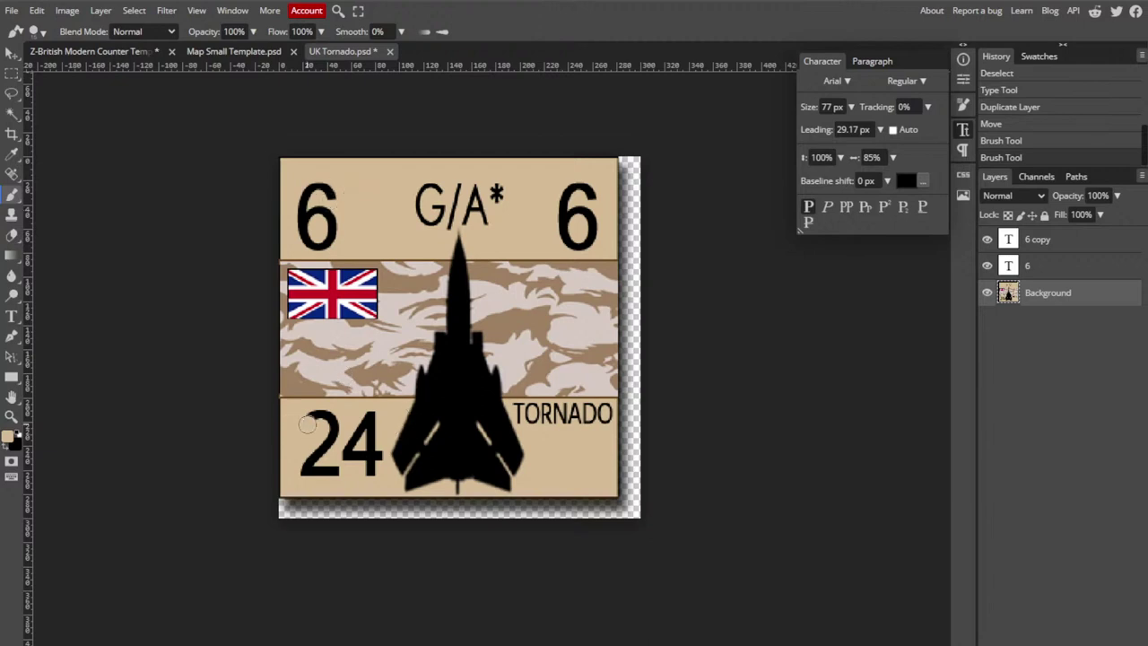
# - Paint over the lower-left 24 in tan and add the text 30 in black in its place
pyautogui.moveTo(307, 425)
pyautogui.mouseDown()
pyautogui.moveTo(335, 428)
pyautogui.moveTo(304, 469)
pyautogui.moveTo(339, 472)
pyautogui.moveTo(323, 456)
pyautogui.moveTo(341, 456)
pyautogui.moveTo(368, 413)
pyautogui.moveTo(371, 476)
pyautogui.moveTo(370, 456)
pyautogui.moveTo(347, 455)
pyautogui.moveTo(375, 454)
pyautogui.mouseUp()
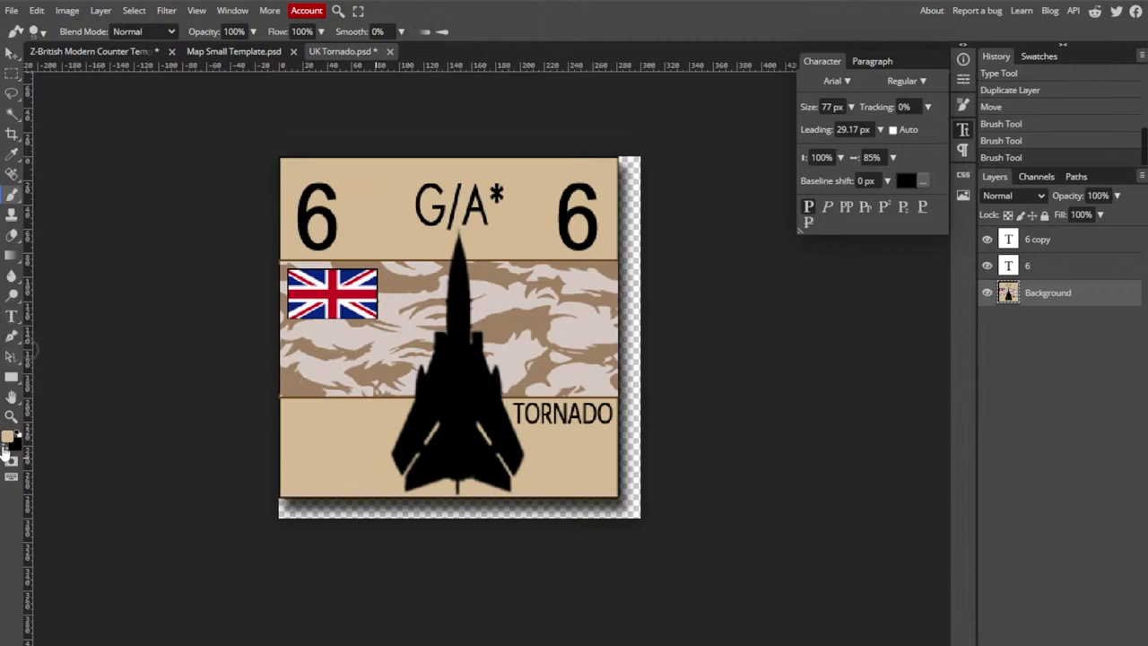
pyautogui.press('x')
pyautogui.click(12, 316)
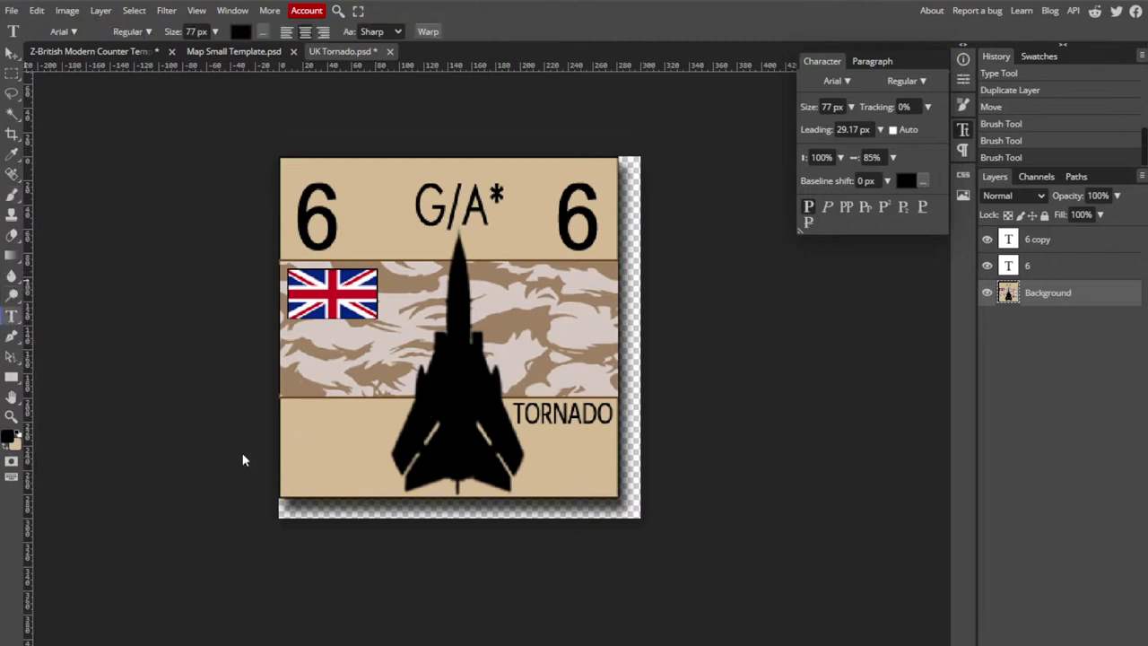
pyautogui.click(306, 439)
pyautogui.write('30')
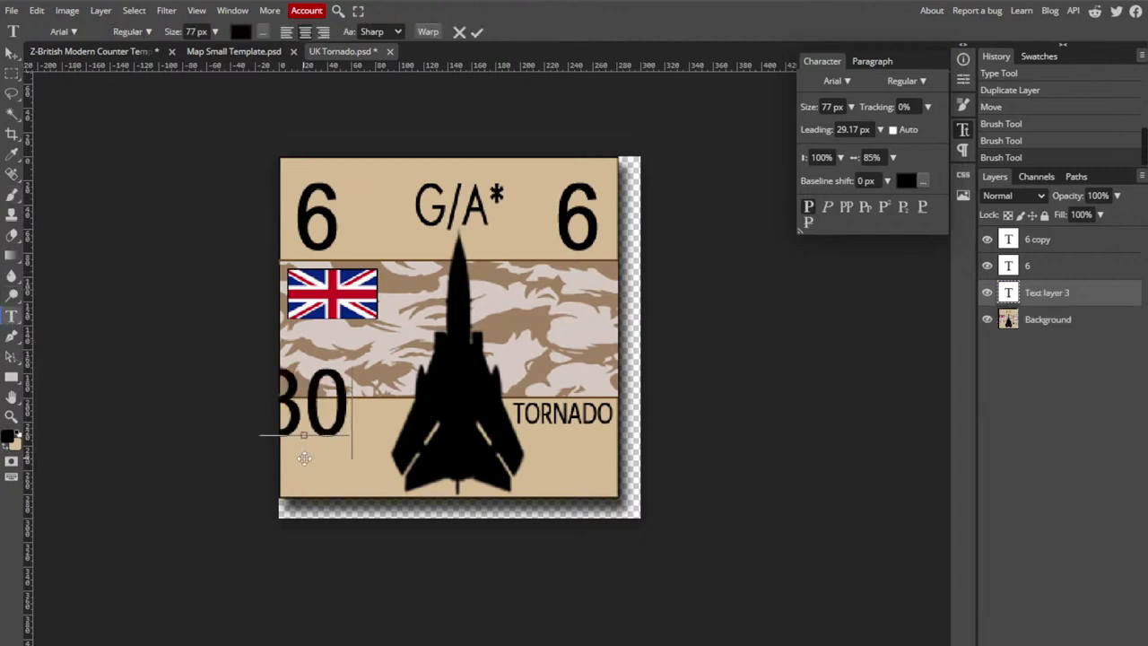
pyautogui.moveTo(338, 548); pyautogui.dragTo(361, 587)
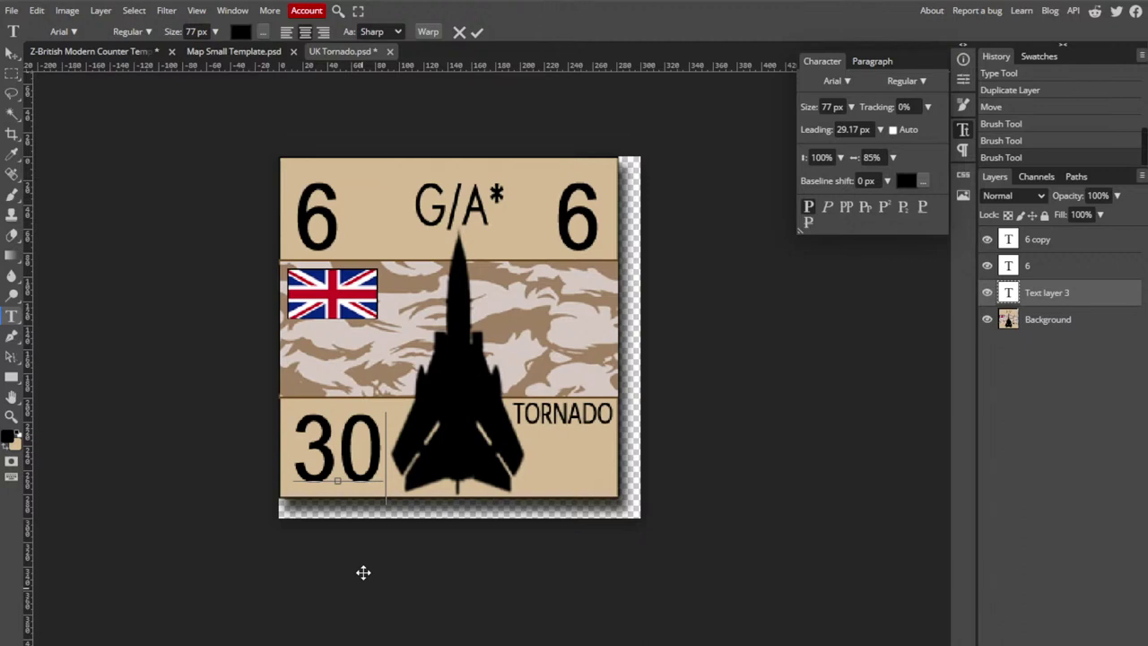
pyautogui.click(9, 76)
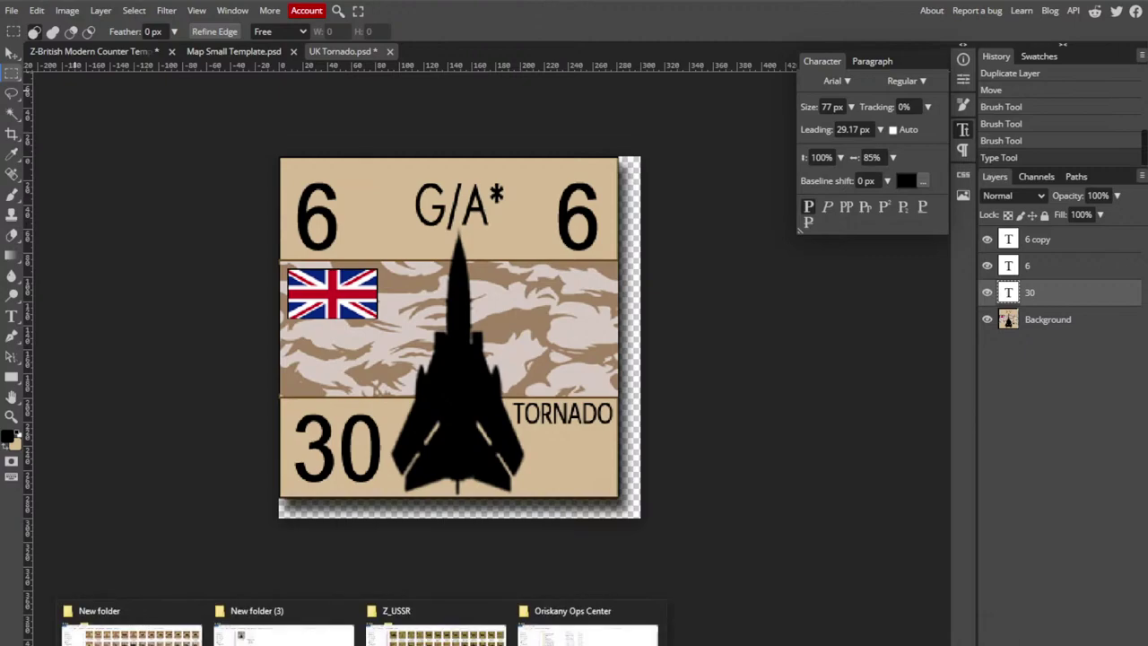
# - Examine the values on the enlarged Soviet counter images in the Z_USSR folder, from the 2S3 to the ZSU-23-4, and return to the Tornado counter
pyautogui.click(436, 624)
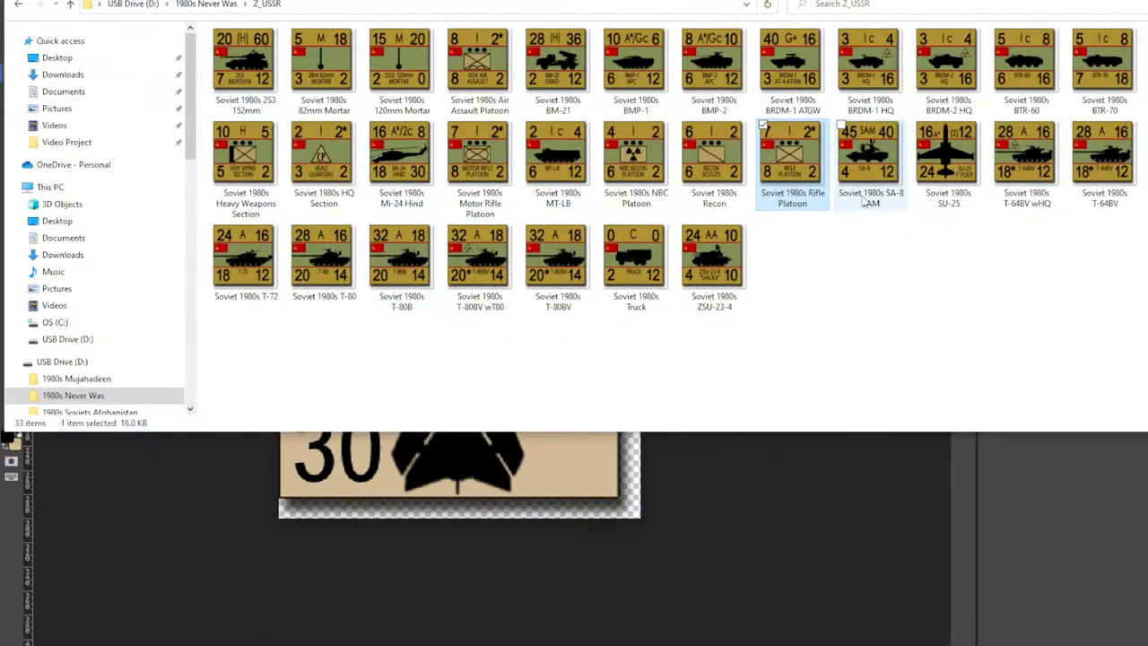
pyautogui.scroll(5, 824, 205)
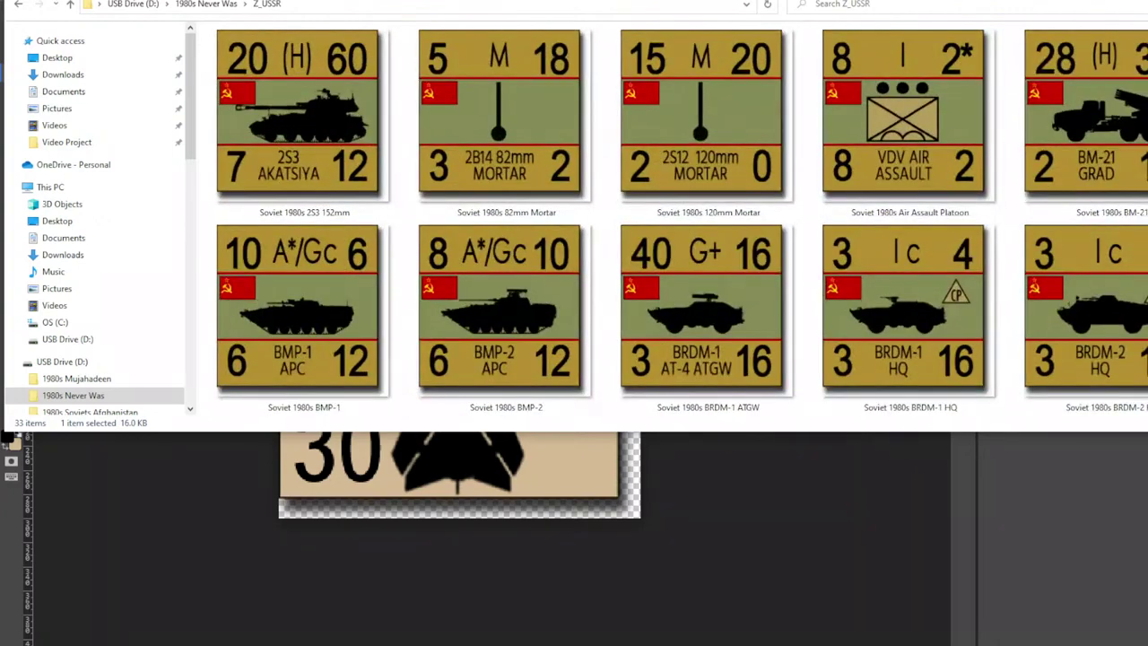
pyautogui.press('super+Left')
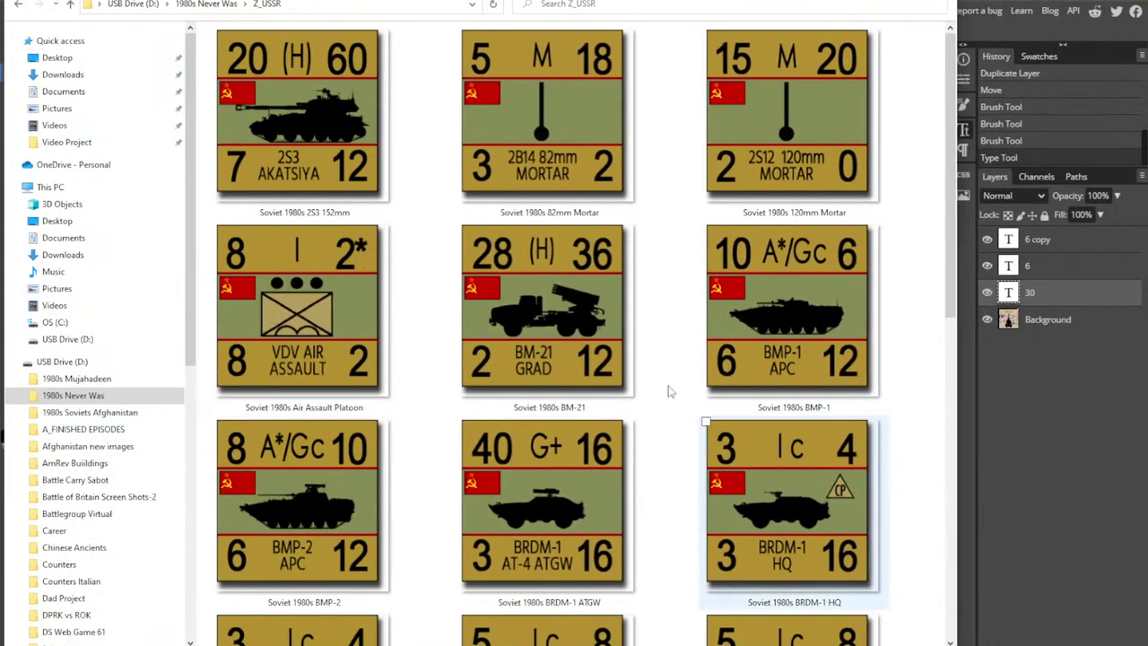
pyautogui.scroll(-3, 601, 269)
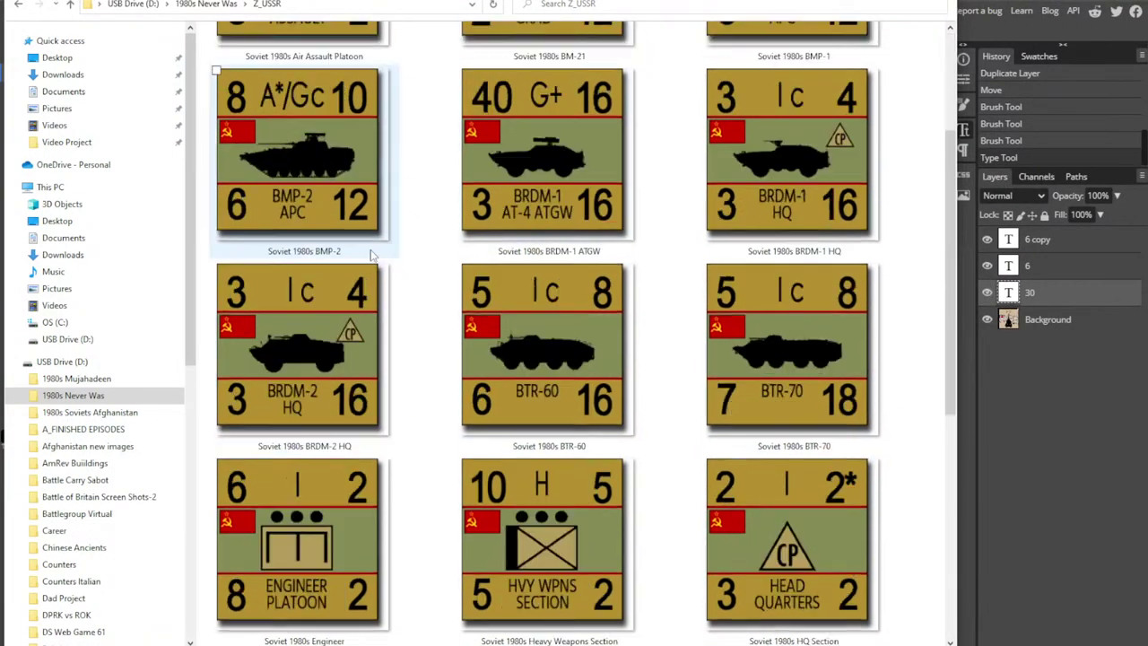
pyautogui.scroll(-8, 589, 242)
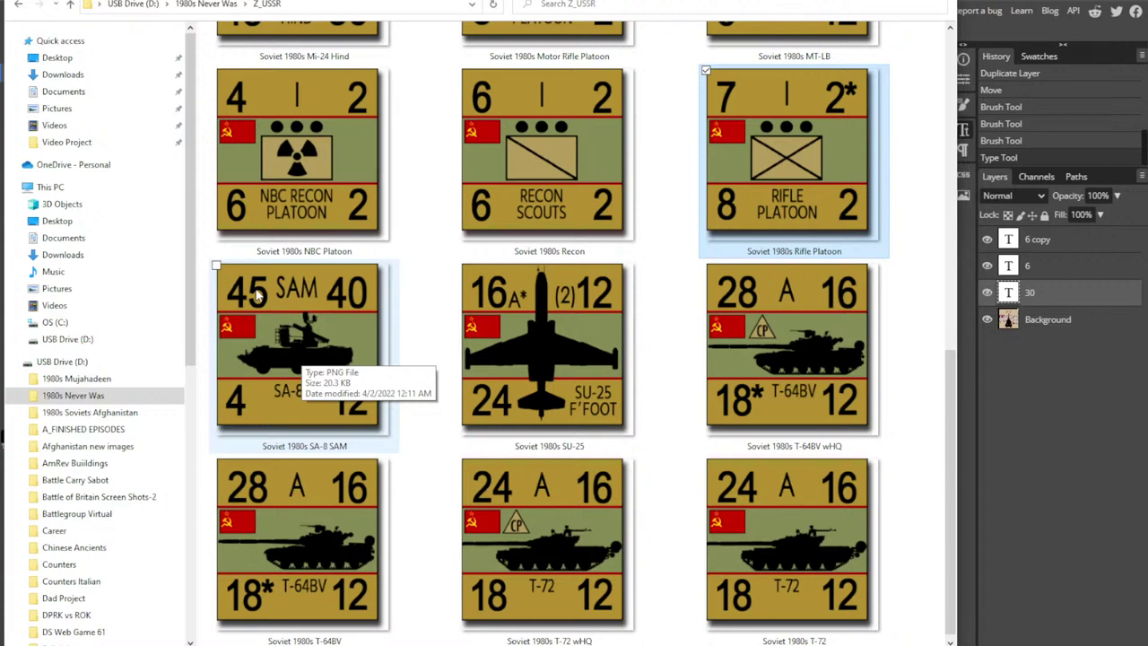
pyautogui.scroll(-4, 650, 285)
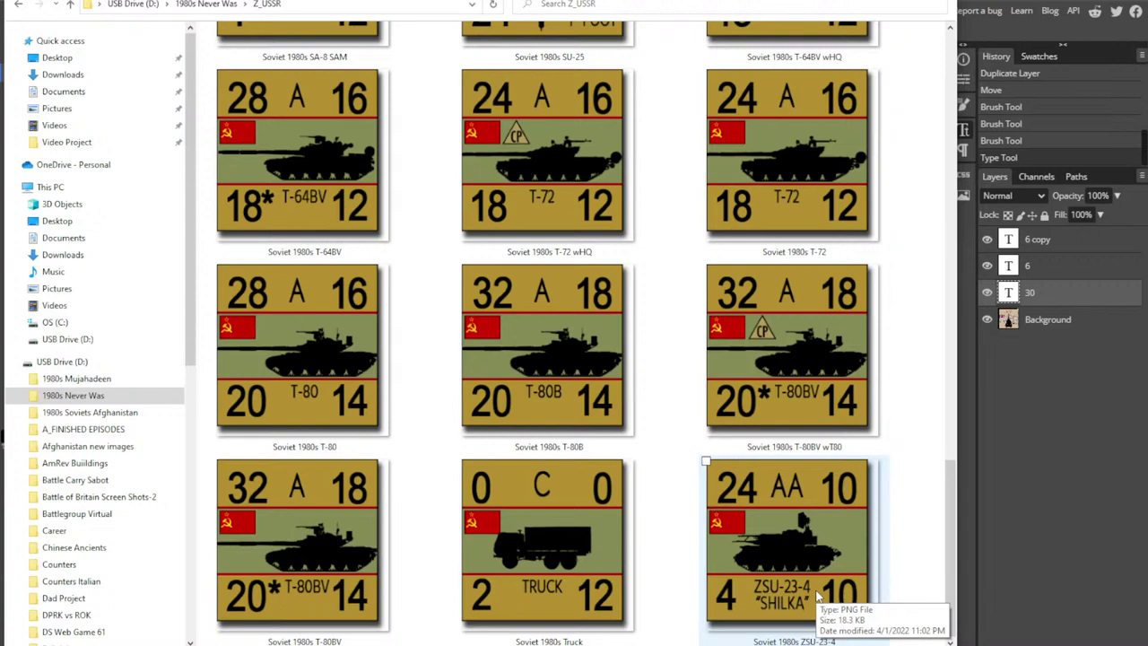
pyautogui.hotkey('alt', 'Tab')
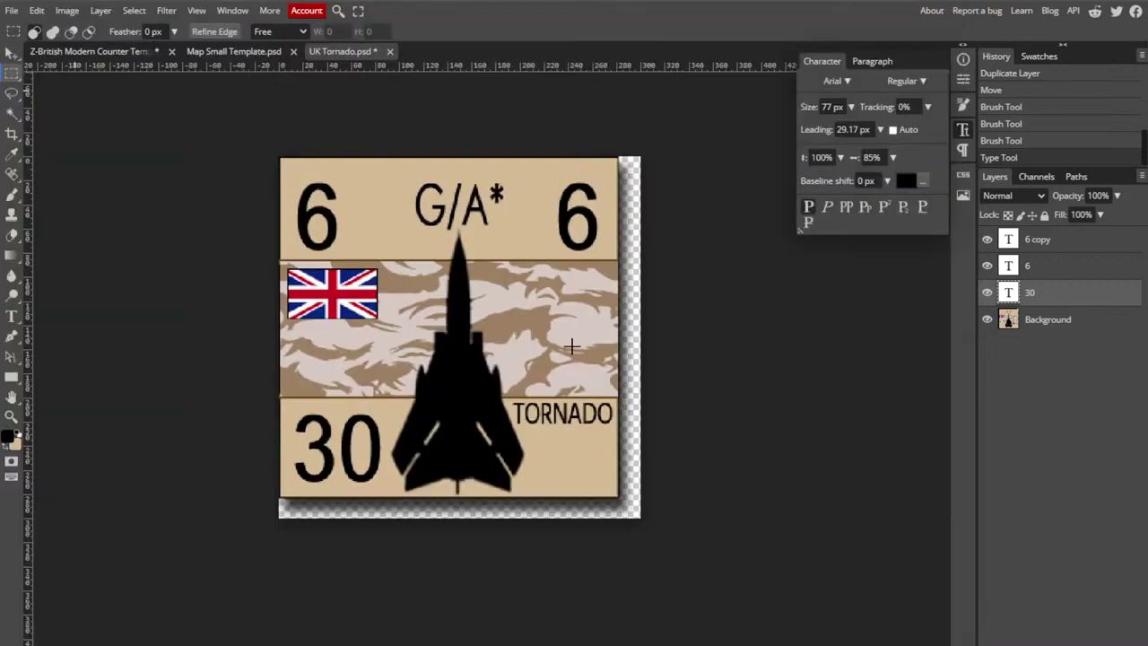
# - Export the Tornado counter as a 300 by 300 px PNG at 100% quality, overwriting the existing UK Tornado file
pyautogui.click(11, 9)
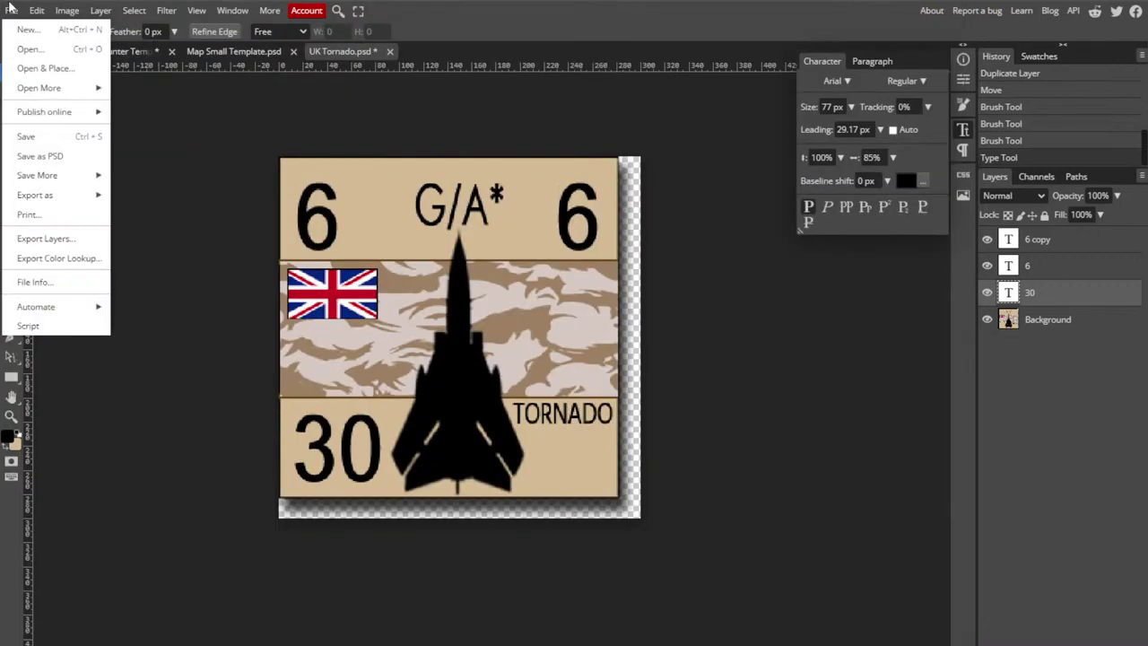
pyautogui.moveTo(49, 174)
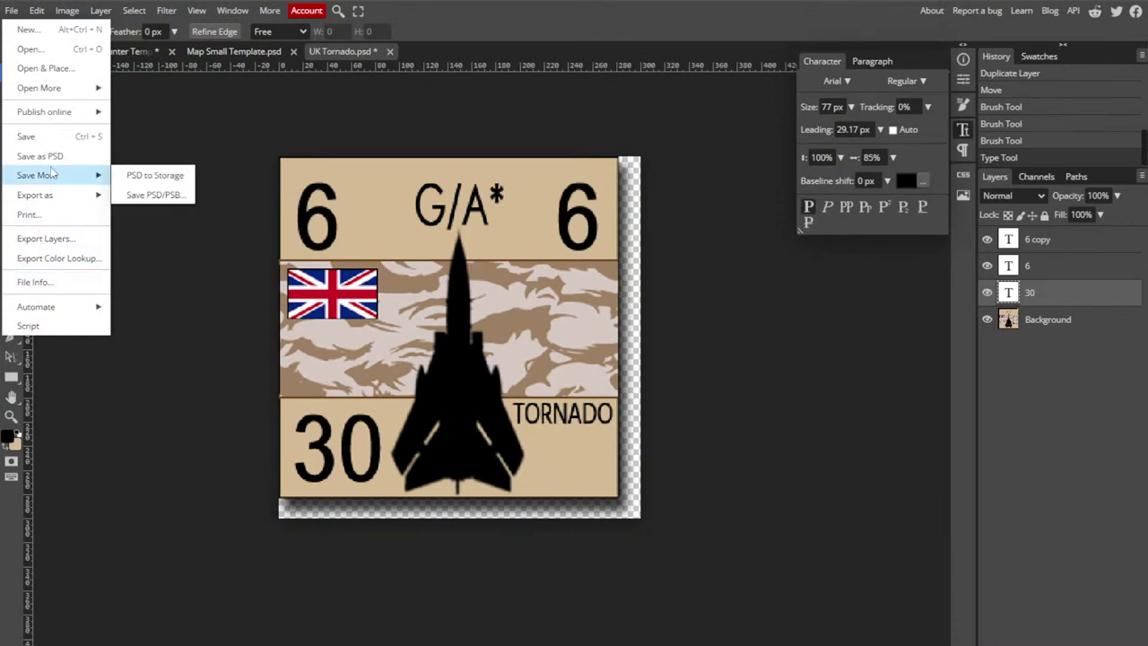
pyautogui.moveTo(43, 194)
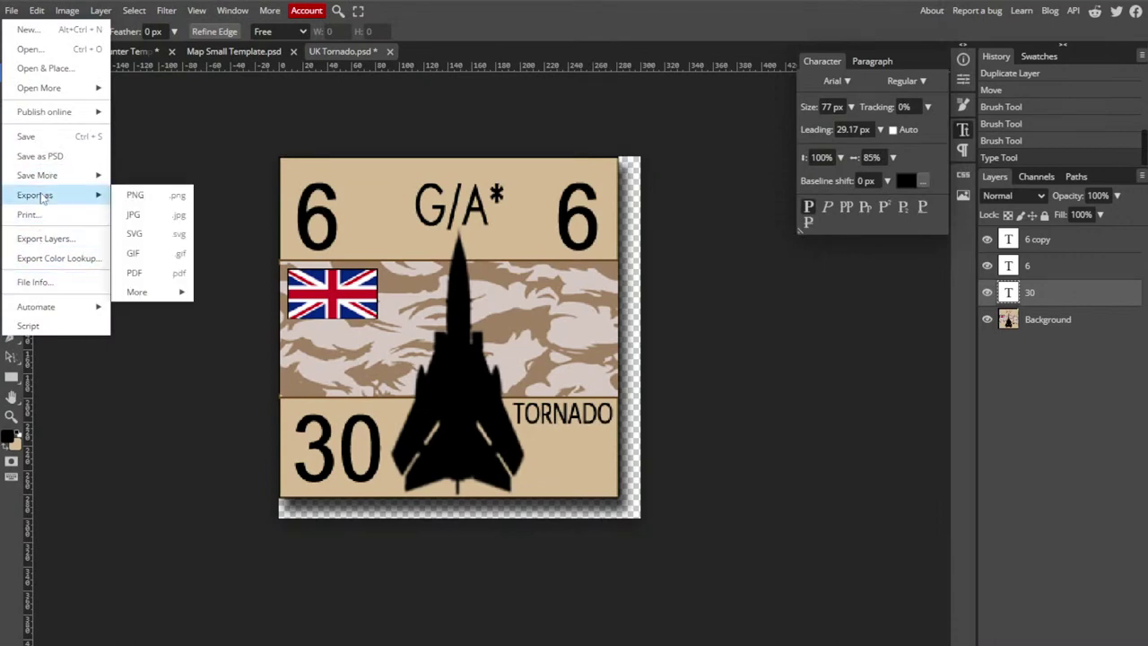
pyautogui.click(141, 196)
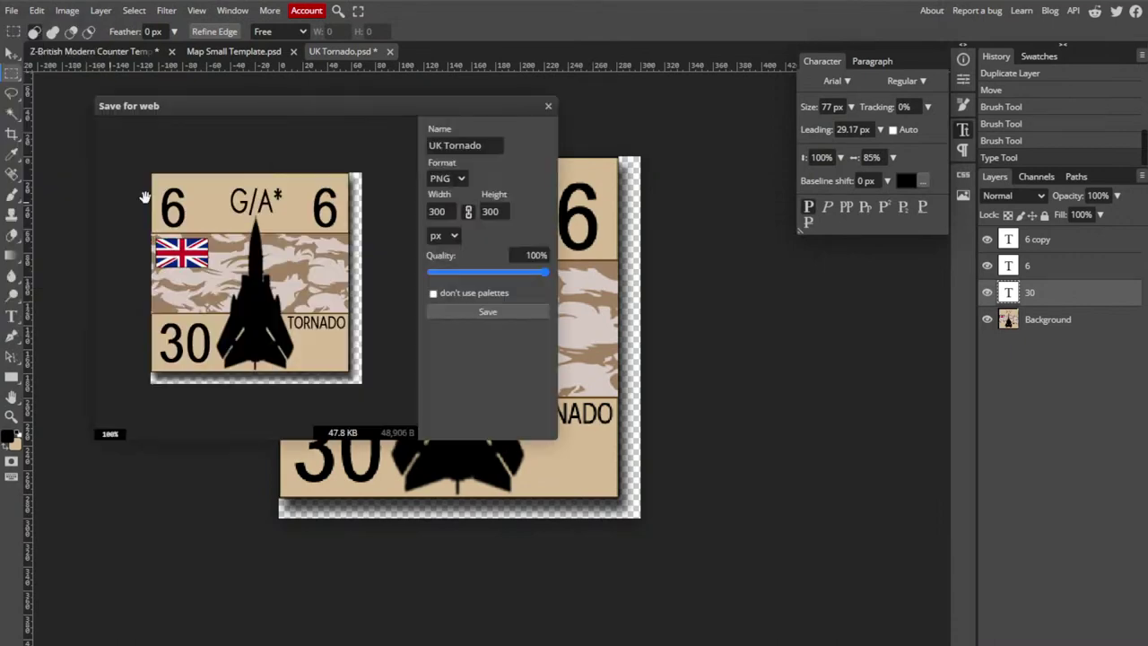
pyautogui.click(487, 311)
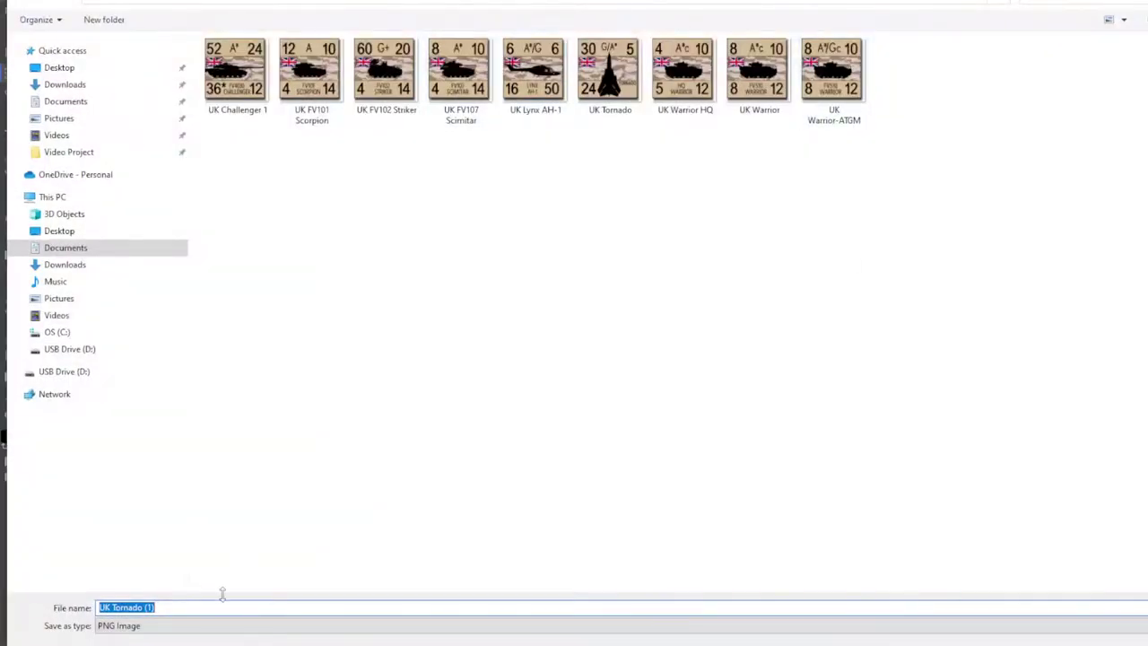
pyautogui.click(609, 71)
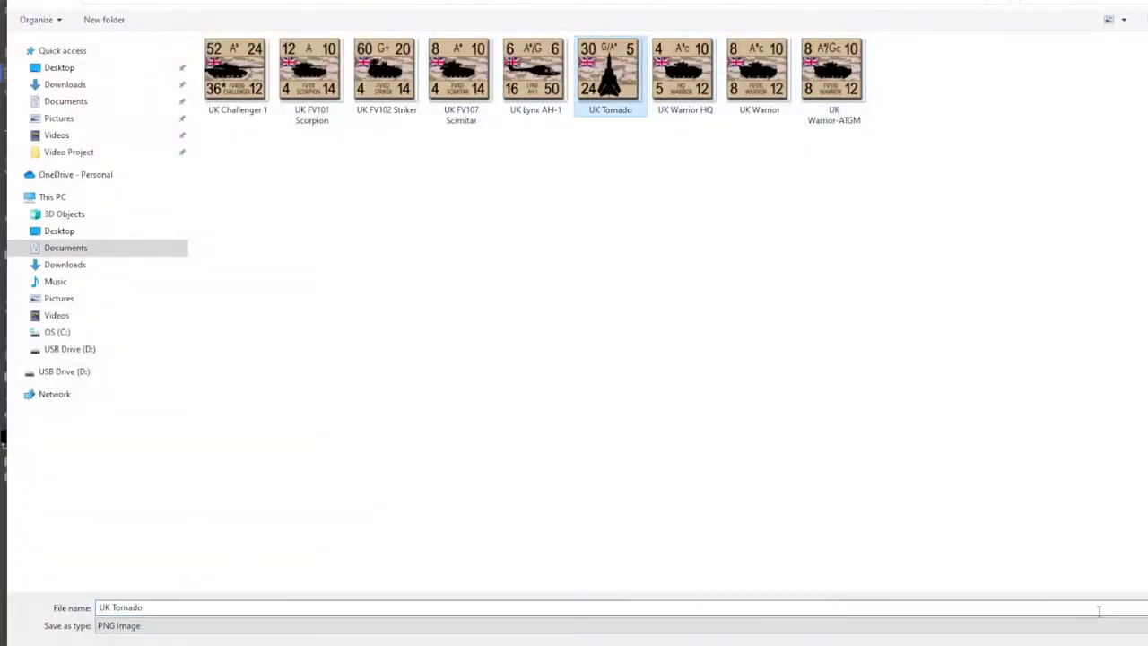
pyautogui.press('Return')
pyautogui.click(722, 326)
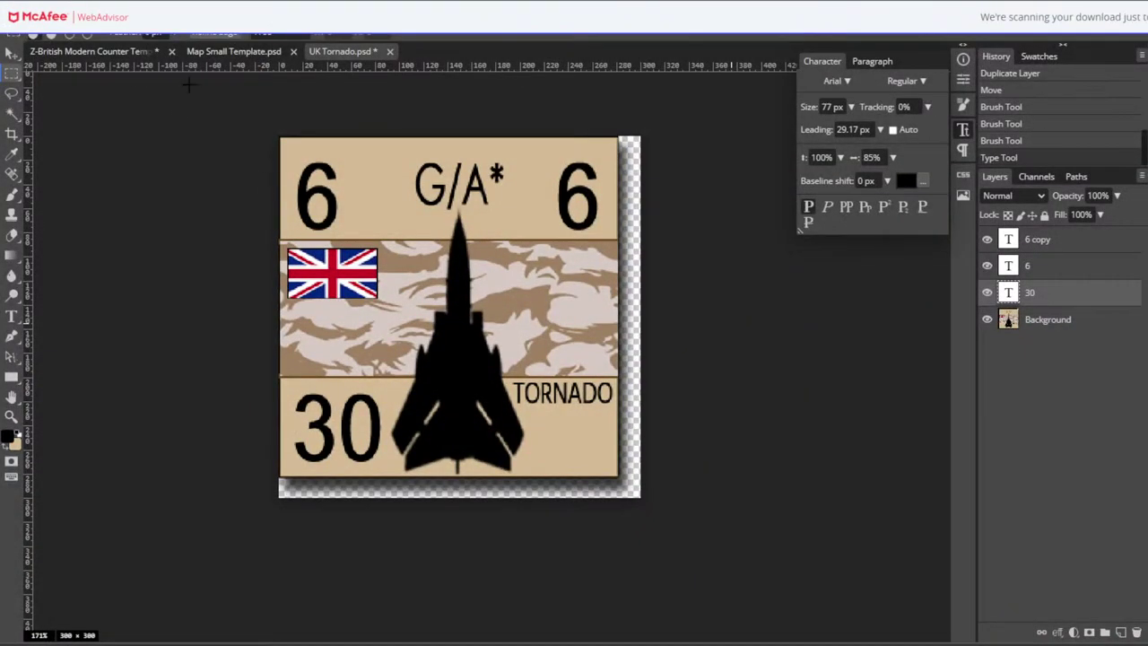
# - Return to the British Modern Counter template and hide the Lynx helicopter silhouette layer, Shape 4
pyautogui.click(86, 56)
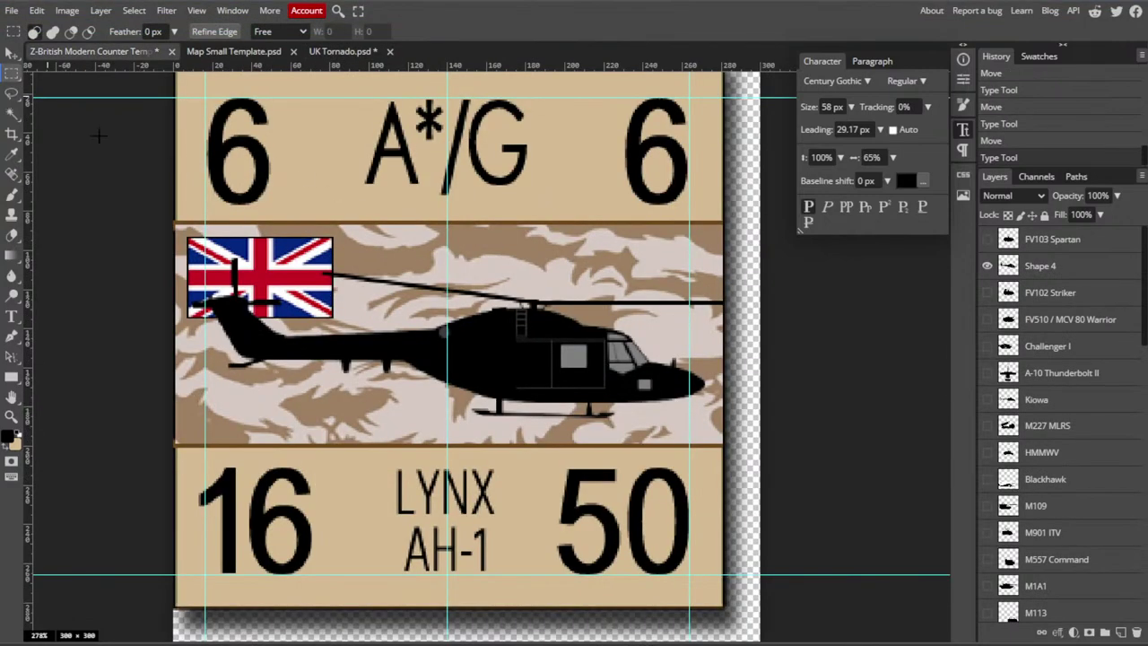
pyautogui.click(11, 52)
pyautogui.click(484, 353)
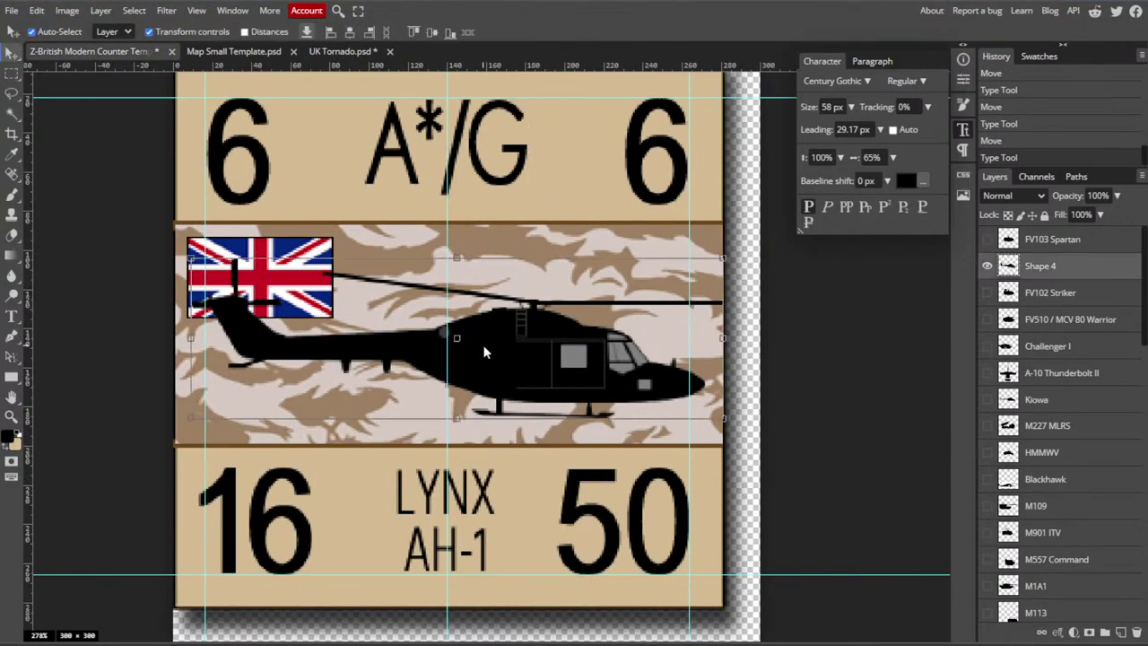
pyautogui.click(987, 266)
# - Show the Infantry, FRAME and Shape 5 layers to build the infantry symbol on the camouflage band
pyautogui.scroll(-6, 1061, 368)
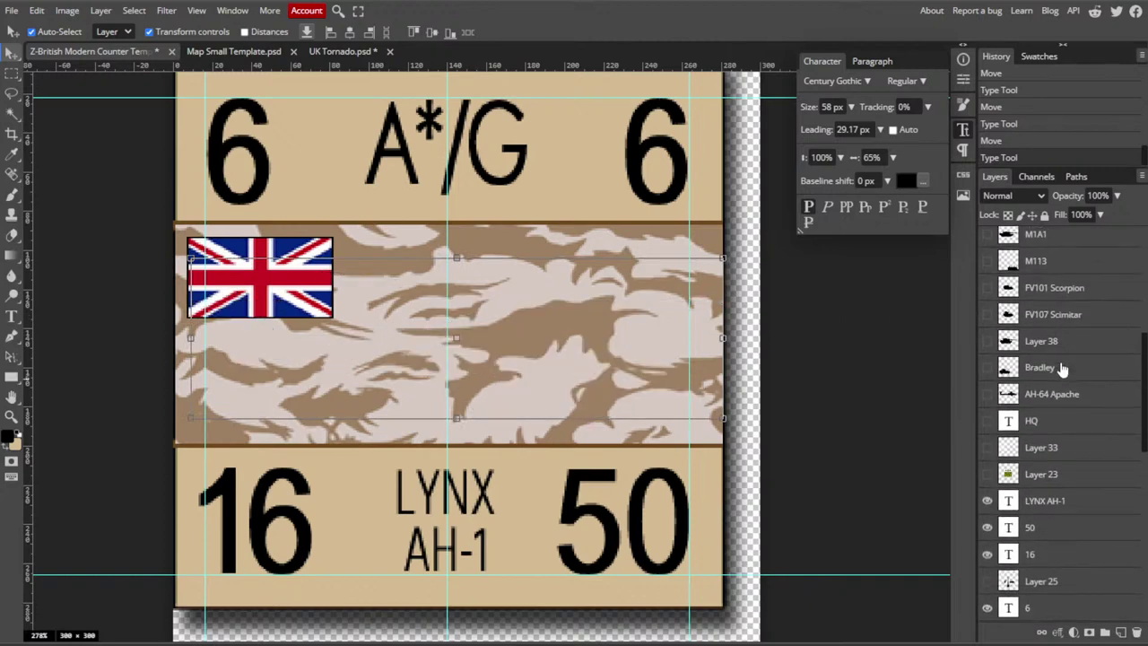
pyautogui.scroll(-5, 1067, 366)
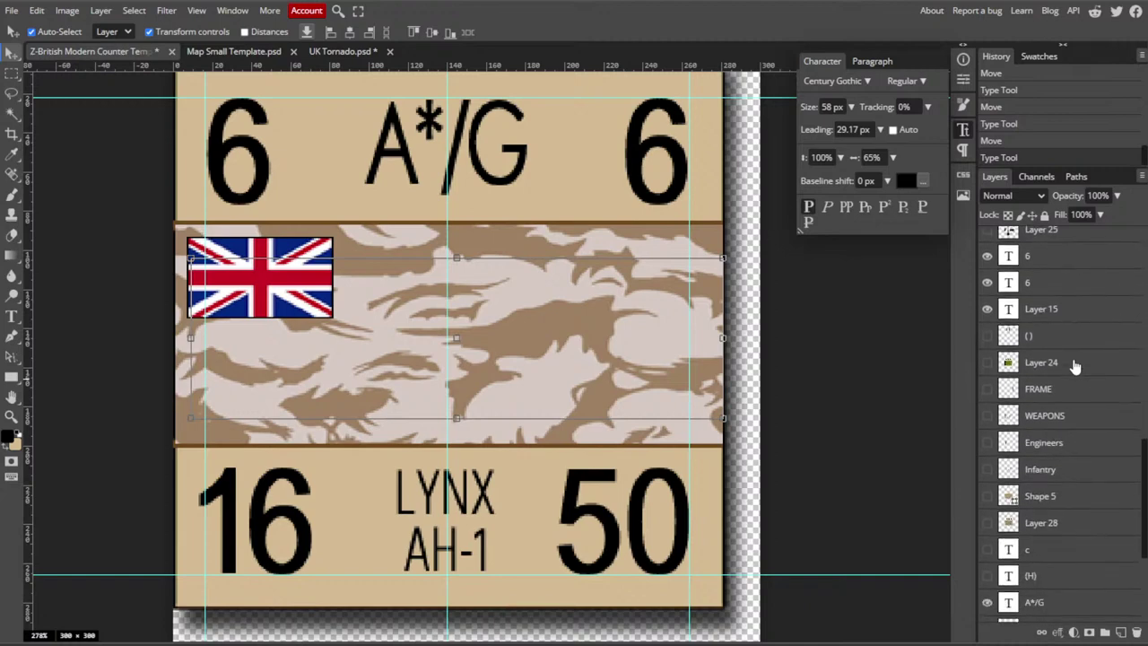
pyautogui.click(987, 469)
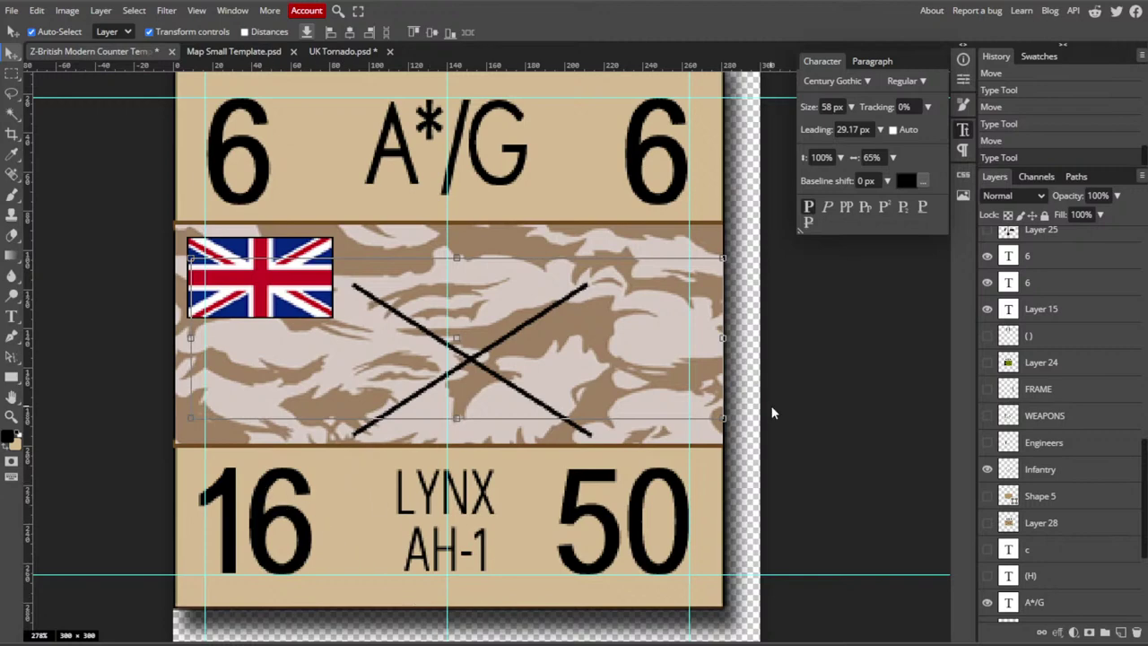
pyautogui.click(987, 389)
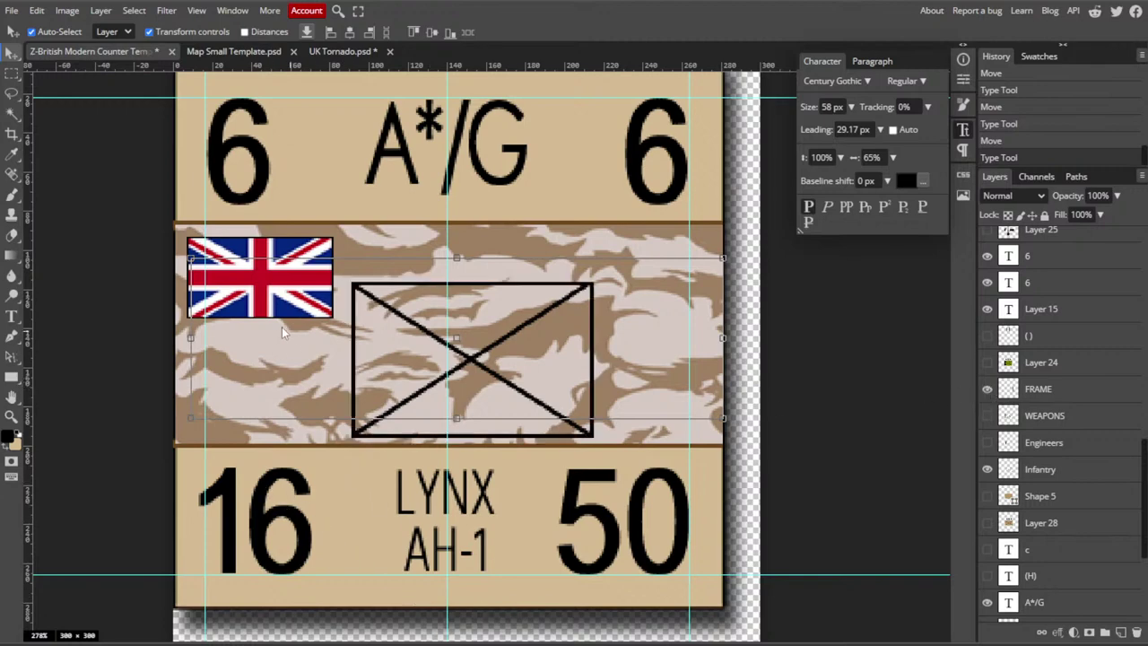
pyautogui.click(987, 497)
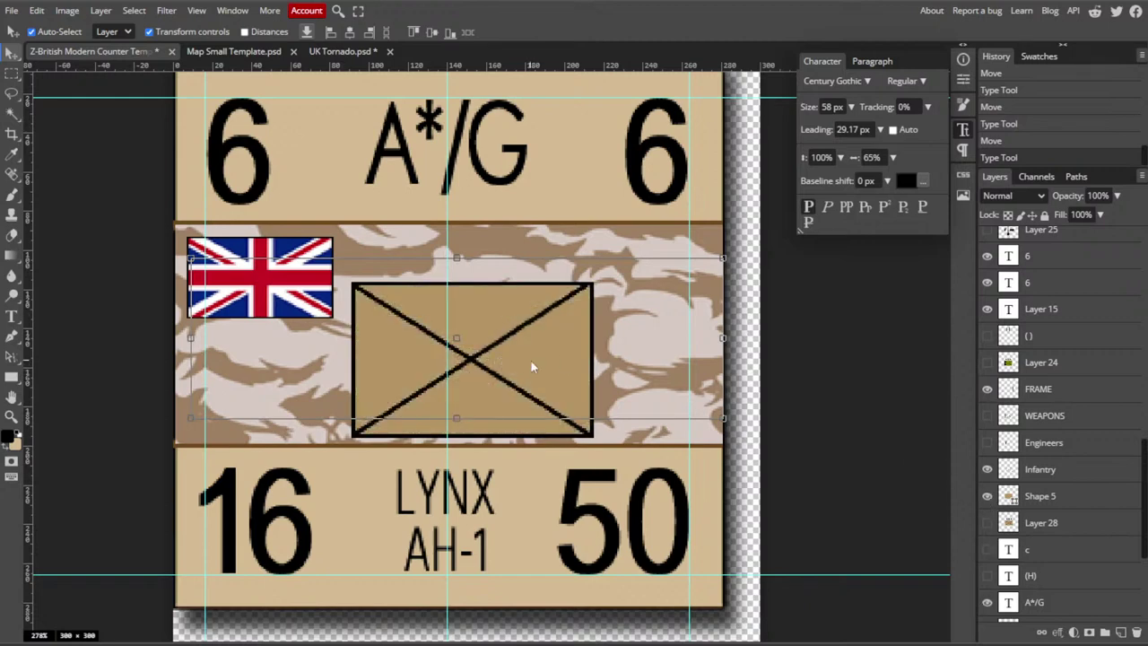
# - Try moving the infantry symbol's tan fill and its black frame separately toward the counter's right edge, undoing each move
pyautogui.moveTo(531, 361); pyautogui.dragTo(639, 328)
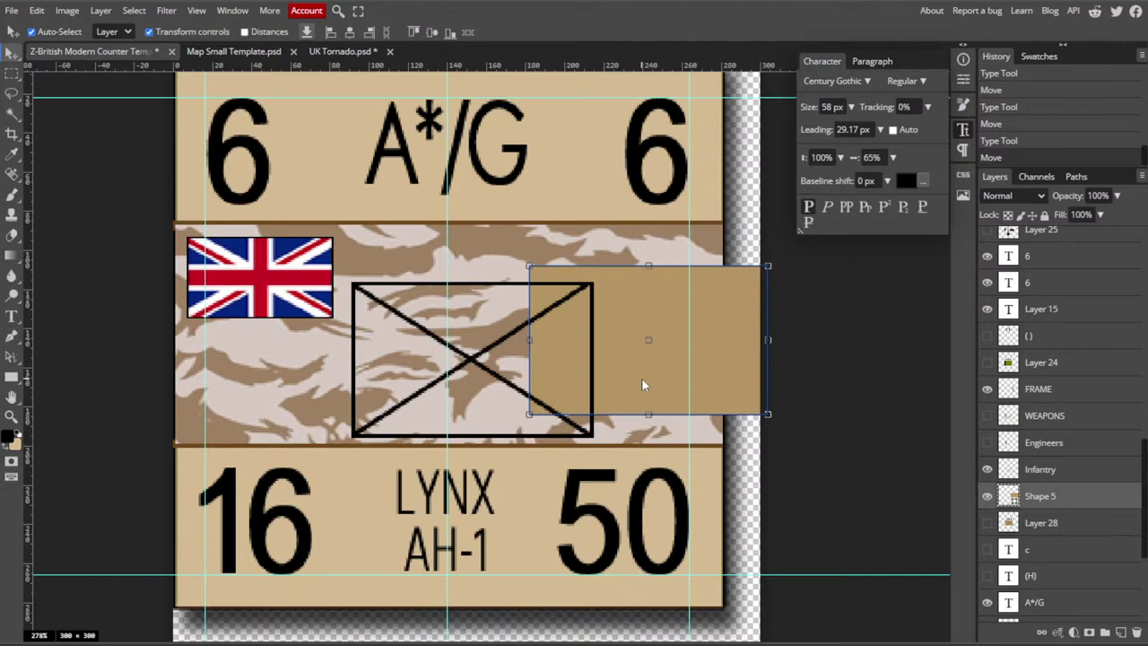
pyautogui.hotkey('ctrl', 'z')
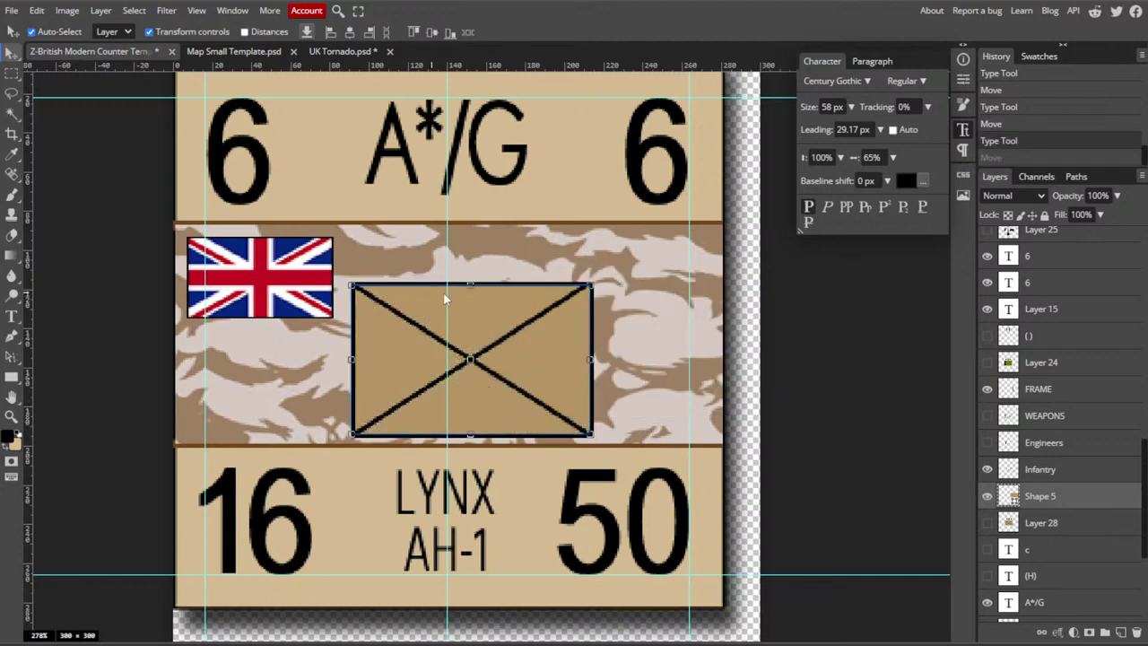
pyautogui.click(590, 351)
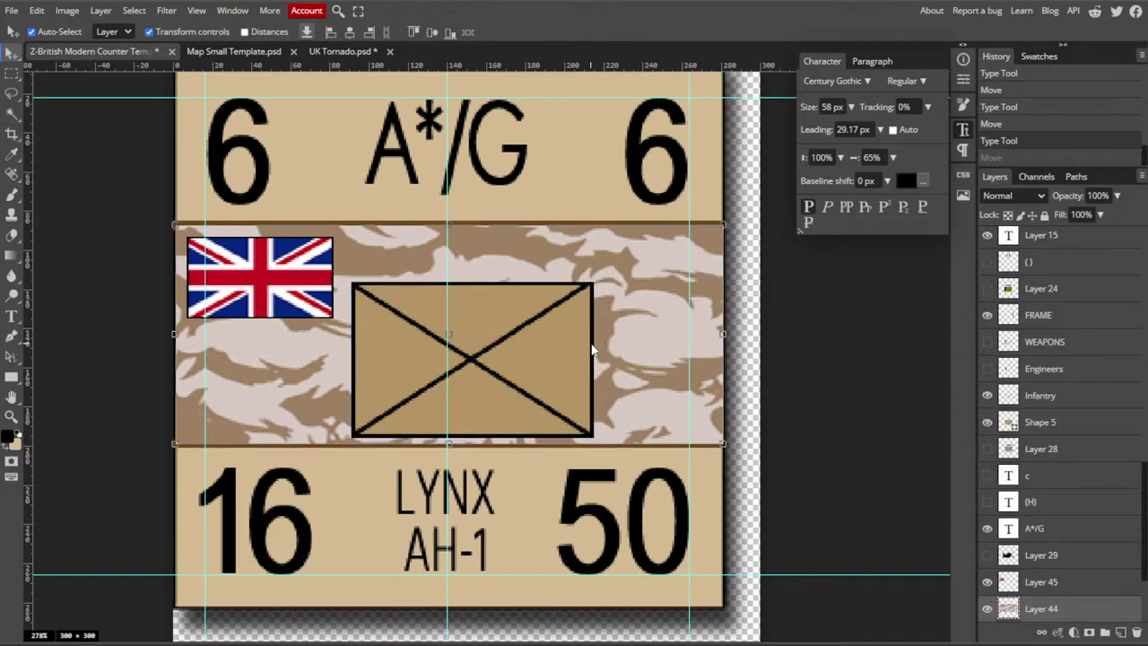
pyautogui.moveTo(592, 350); pyautogui.dragTo(662, 300)
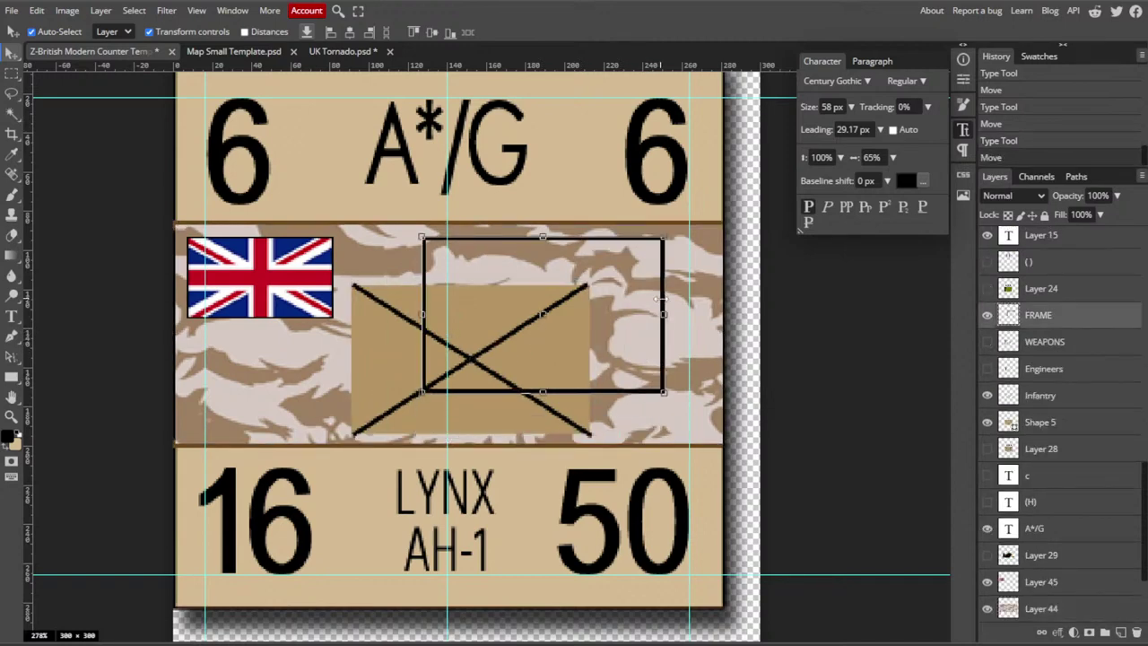
pyautogui.hotkey('ctrl', 'z')
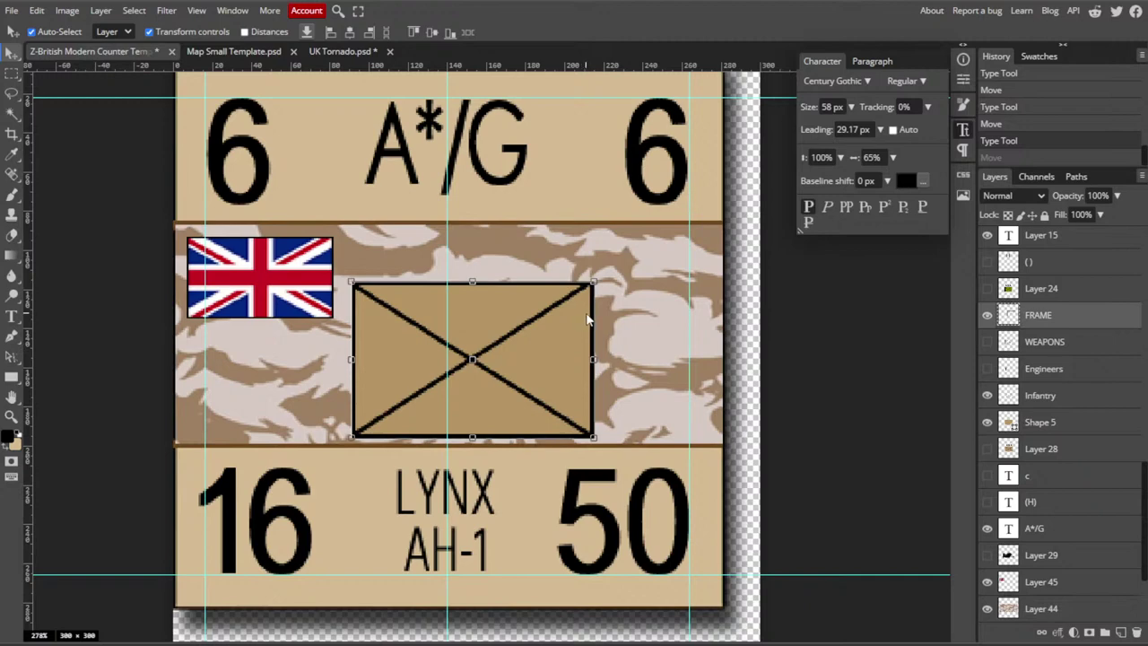
# - Try to stretch the infantry symbol's tan fill slightly wider with Free Transform, cancelling the change
pyautogui.click(581, 355)
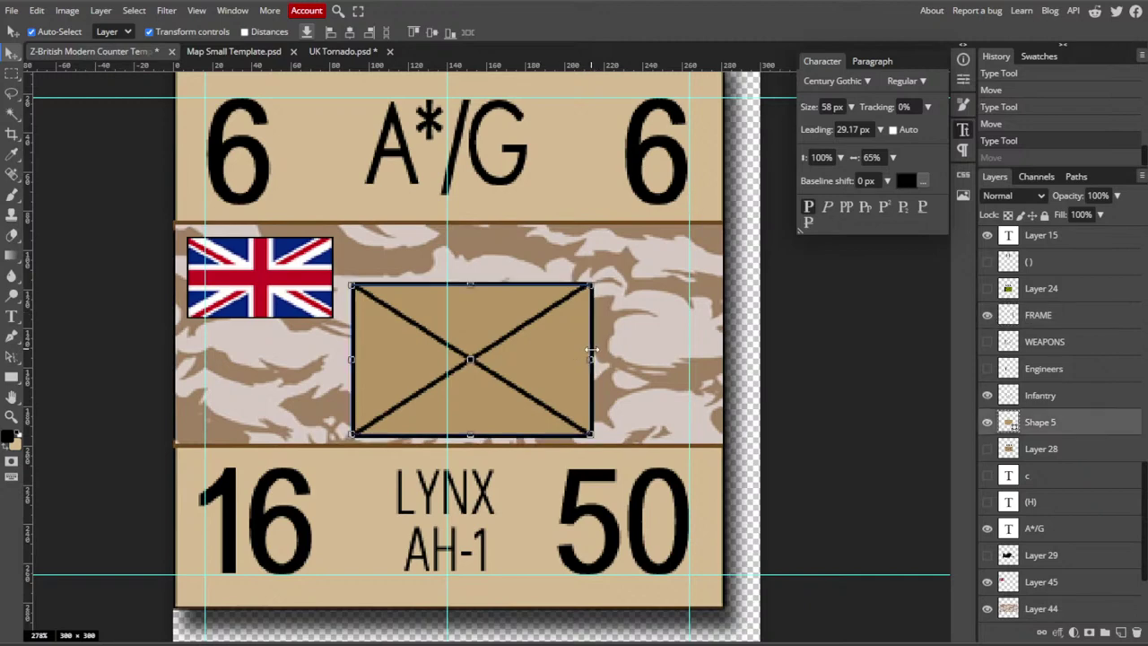
pyautogui.hotkey('ctrl', 't')
pyautogui.moveTo(592, 337); pyautogui.dragTo(605, 336)
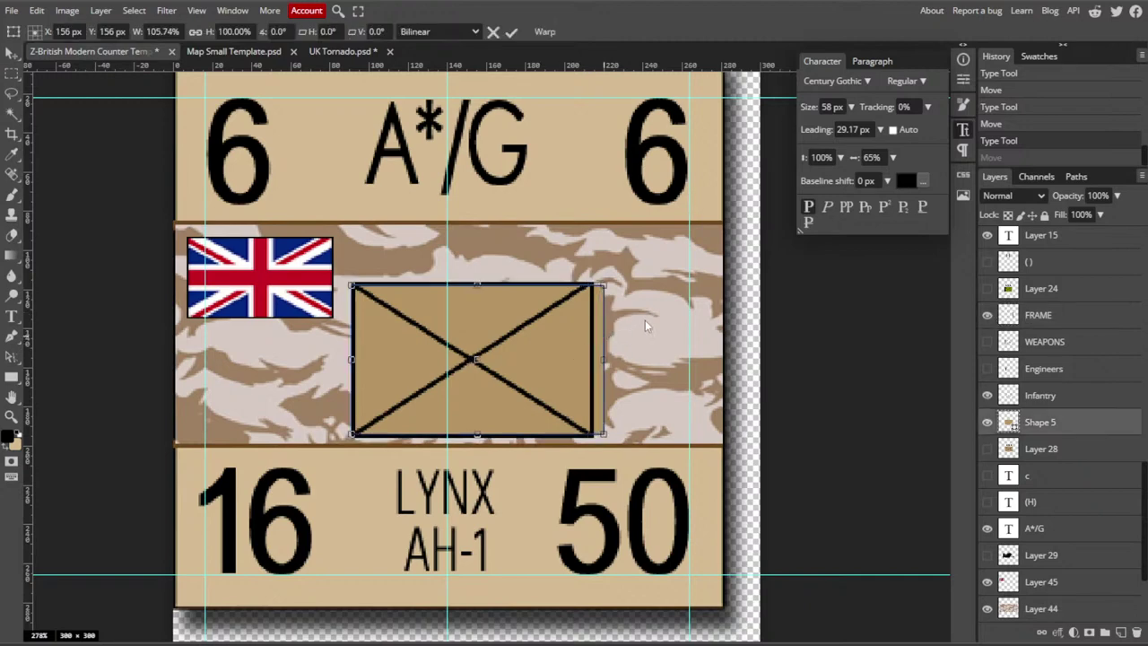
pyautogui.press('Escape')
# - Try moving the tan fill, the camouflage band and the black frame apart, undoing every move
pyautogui.moveTo(499, 370); pyautogui.dragTo(634, 316)
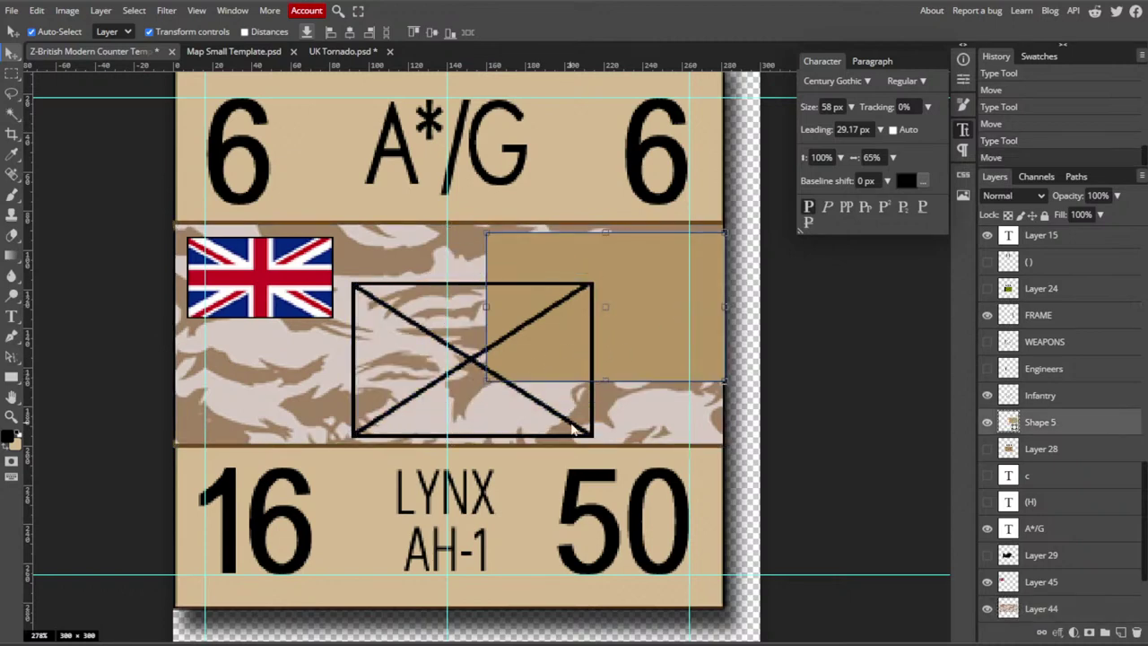
pyautogui.moveTo(573, 438); pyautogui.dragTo(569, 340)
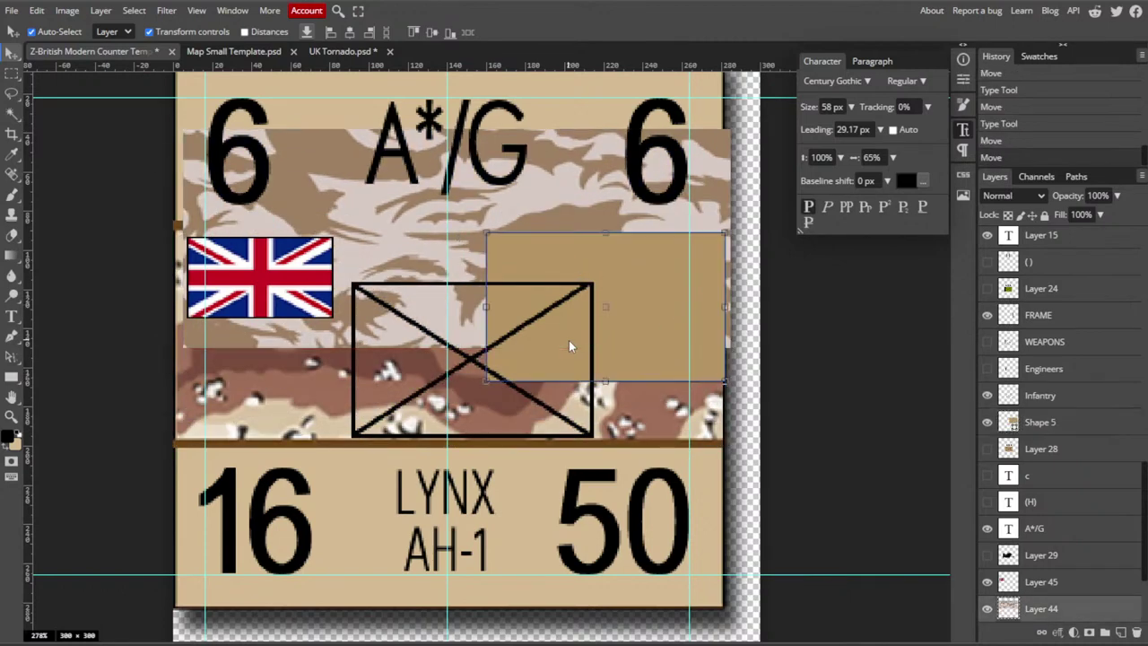
pyautogui.click(571, 339)
pyautogui.hotkey('ctrl', 'z')
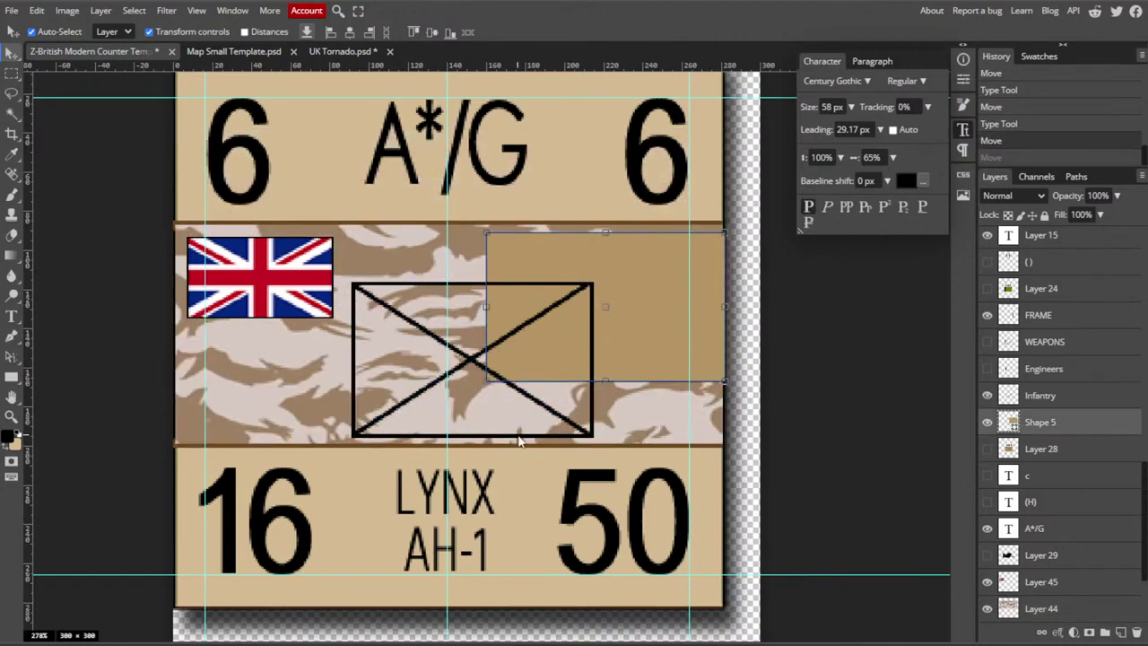
pyautogui.moveTo(520, 440); pyautogui.dragTo(627, 353)
pyautogui.click(608, 314)
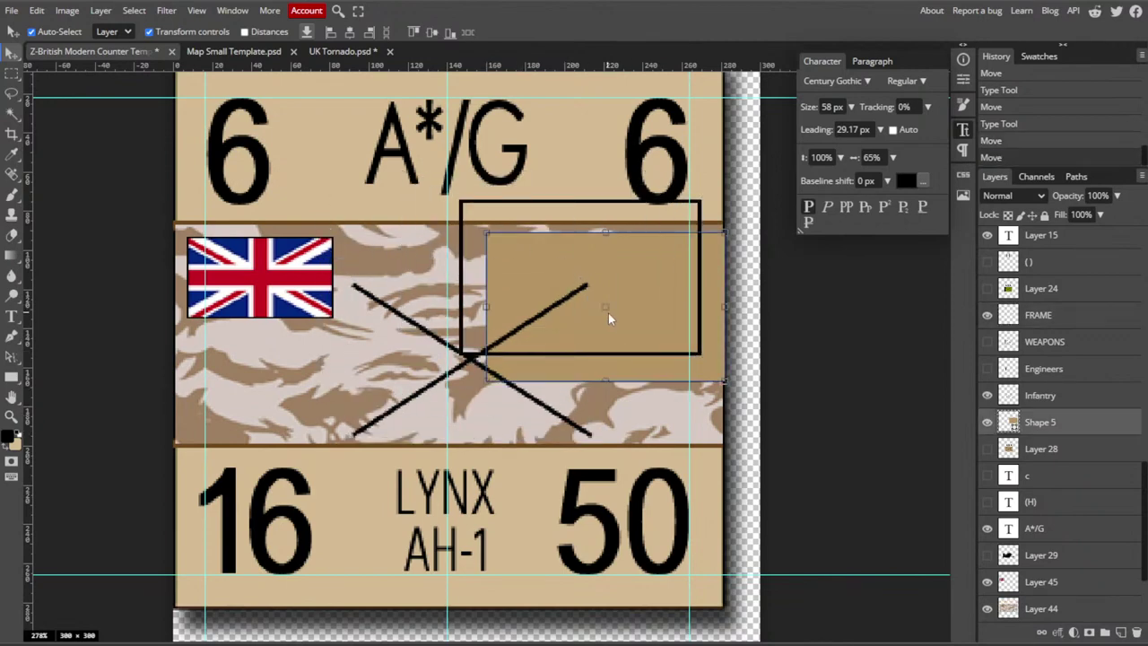
pyautogui.hotkey('ctrl', 'z')
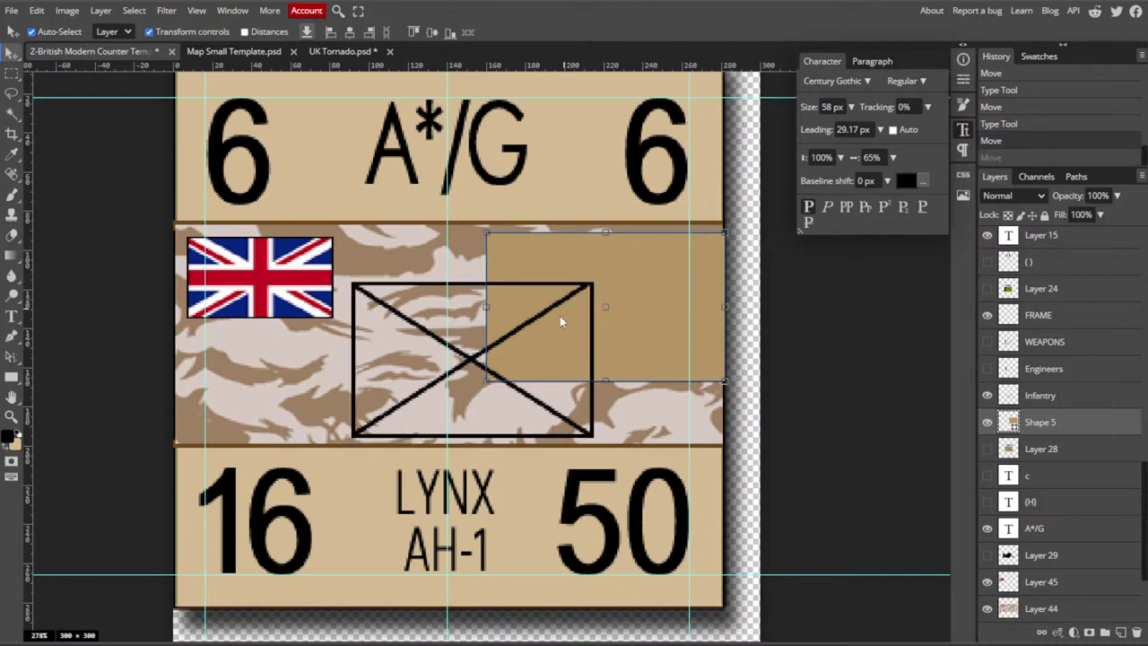
pyautogui.hotkey('ctrl', 'z')
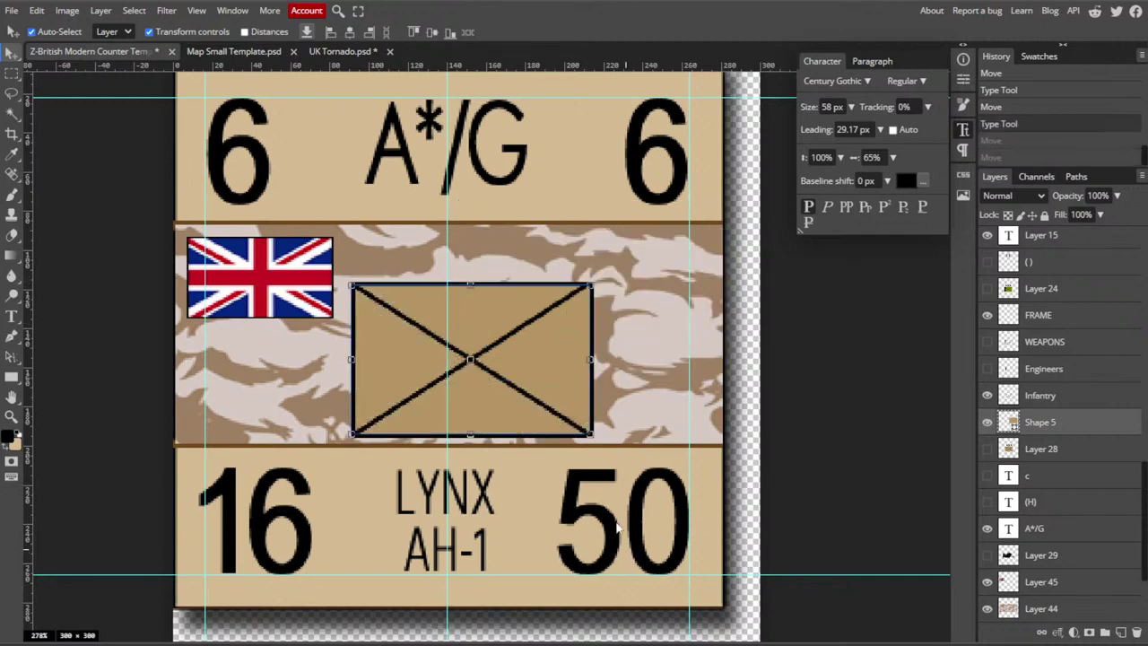
# - Try pulling the British camouflage and the layers beneath it down the counter one after another, undoing all the moves
pyautogui.moveTo(646, 253); pyautogui.dragTo(619, 458)
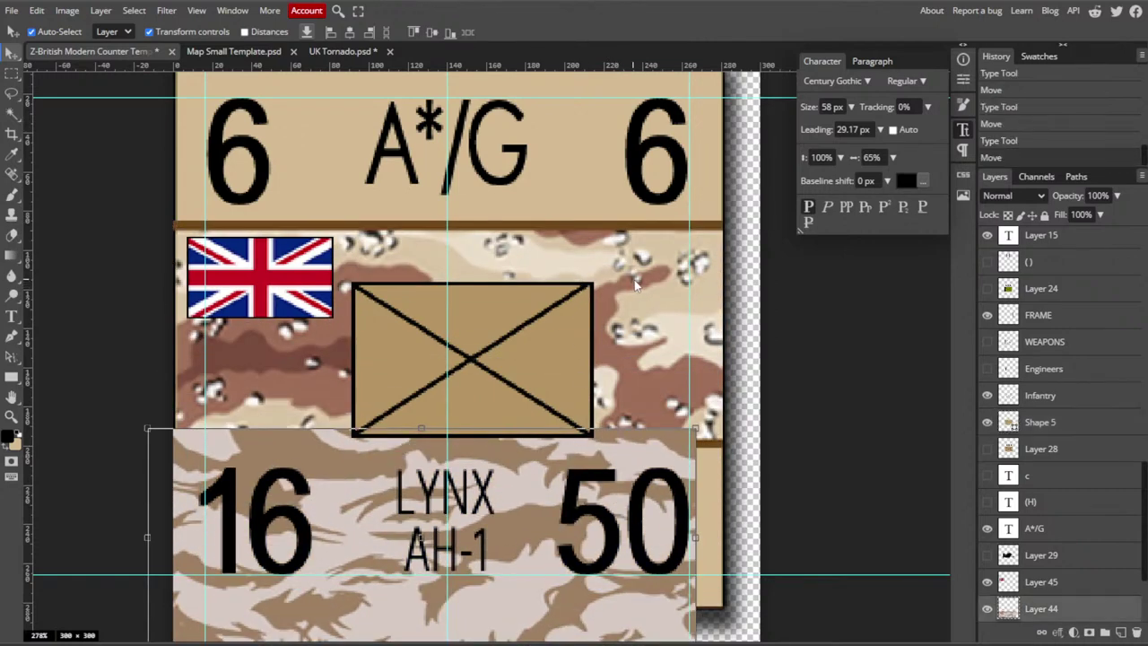
pyautogui.scroll(-2, 636, 283)
pyautogui.moveTo(637, 285); pyautogui.dragTo(604, 460)
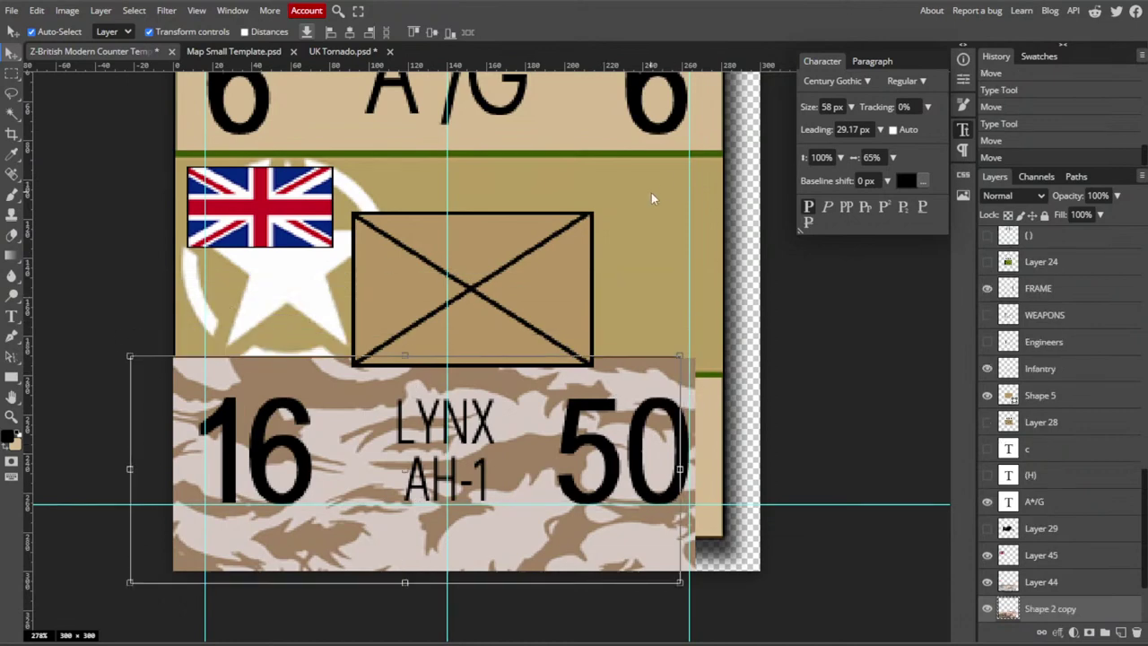
pyautogui.moveTo(651, 193); pyautogui.dragTo(610, 380)
pyautogui.hotkey('ctrl', 'z')
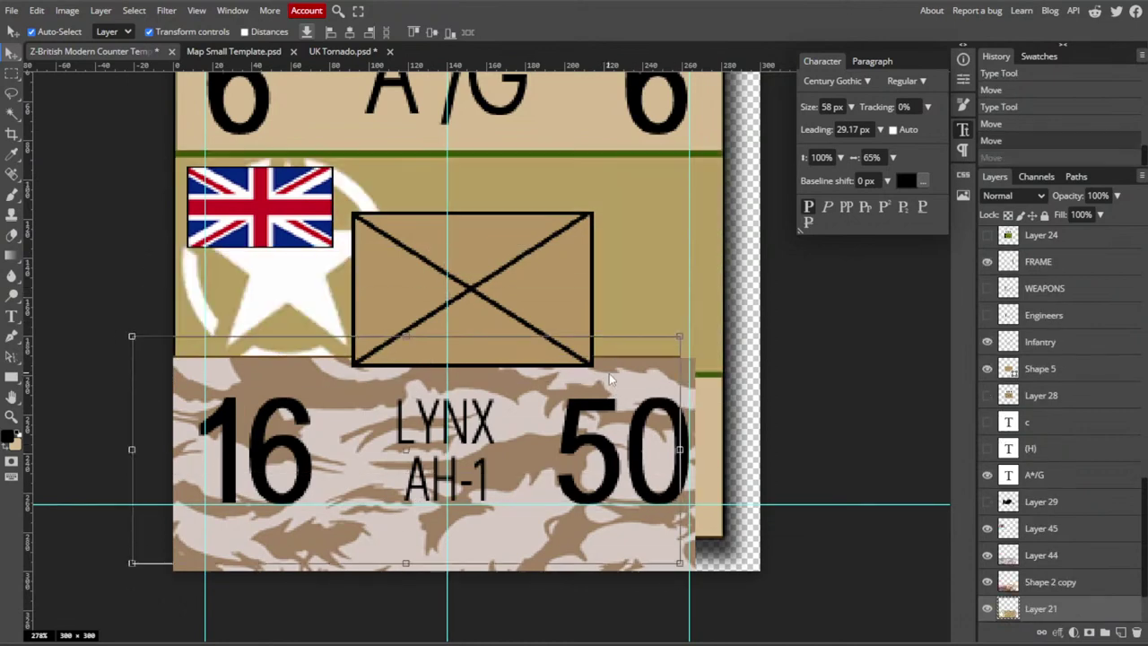
pyautogui.hotkey('ctrl', 'z')
pyautogui.hotkey('ctrl', 'z')
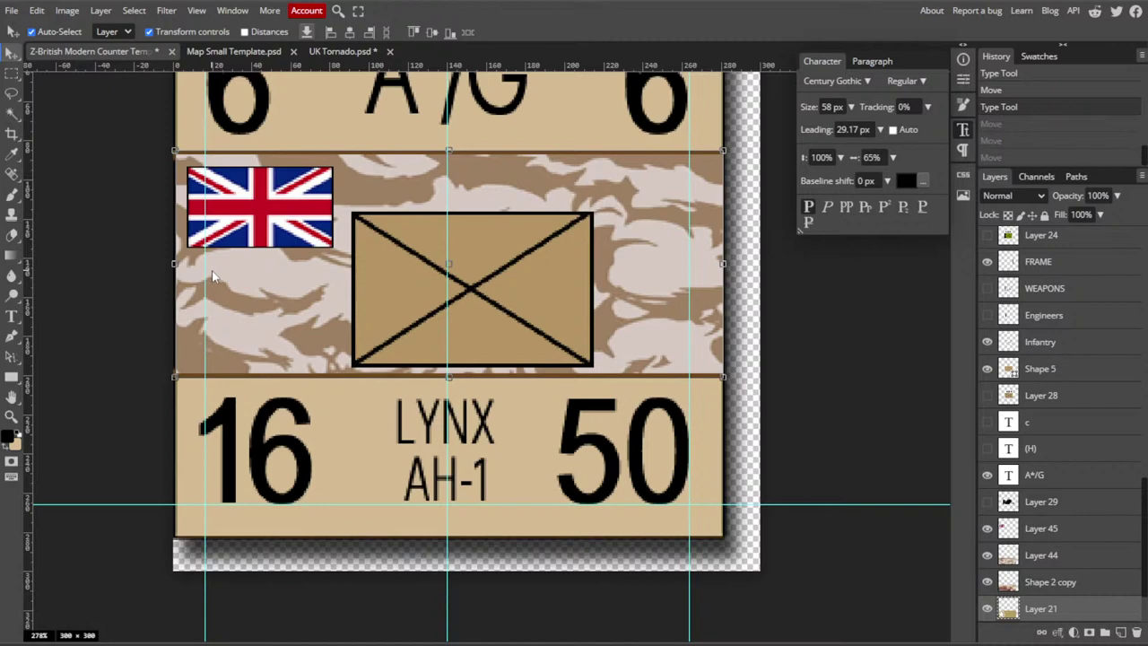
# - Try shifting the British camouflage and the desert camouflage beneath it again, undo the moves and clear the layer selection
pyautogui.hotkey('ctrl', 'shift', 'z')
pyautogui.hotkey('ctrl', 'shift', 'z')
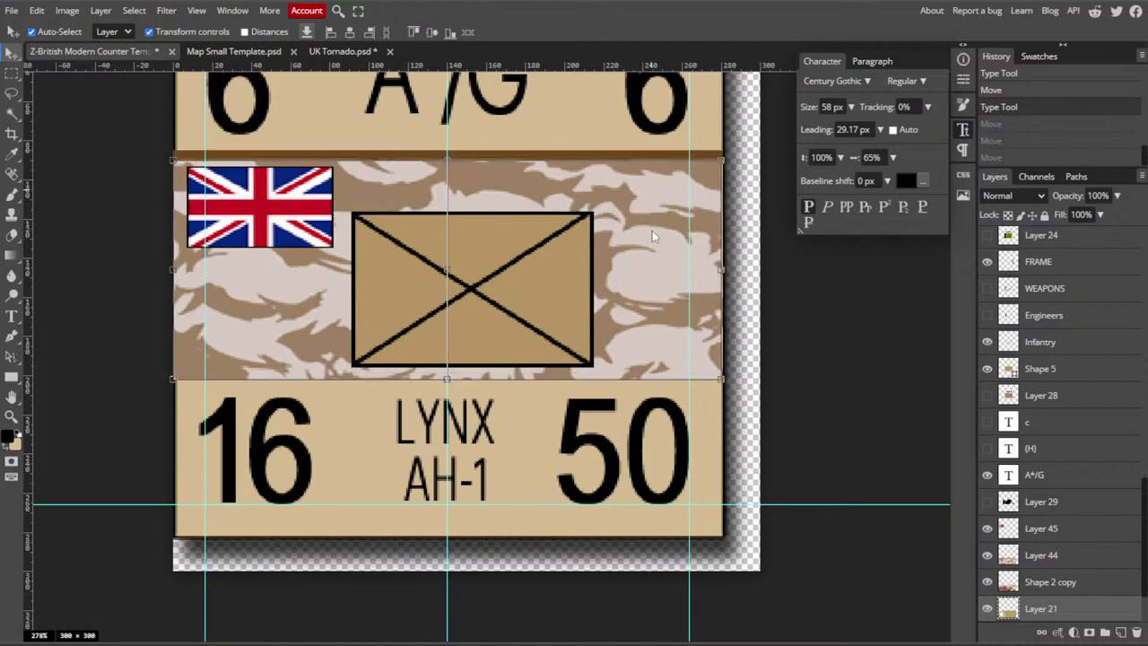
pyautogui.click(612, 235)
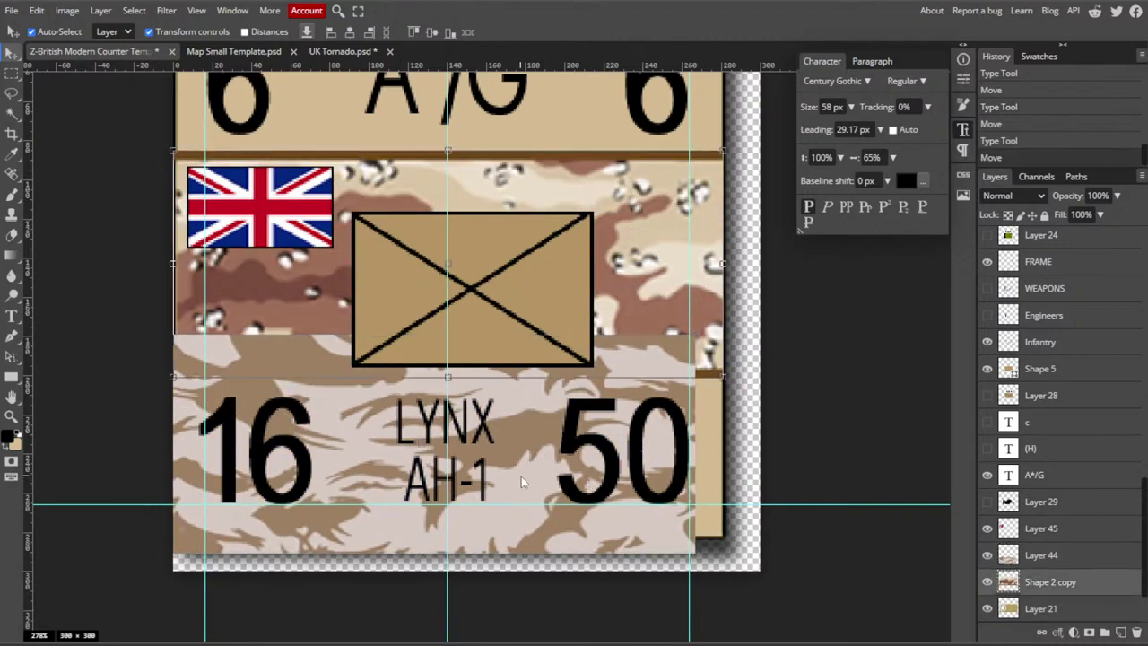
pyautogui.hotkey('ctrl', 'z')
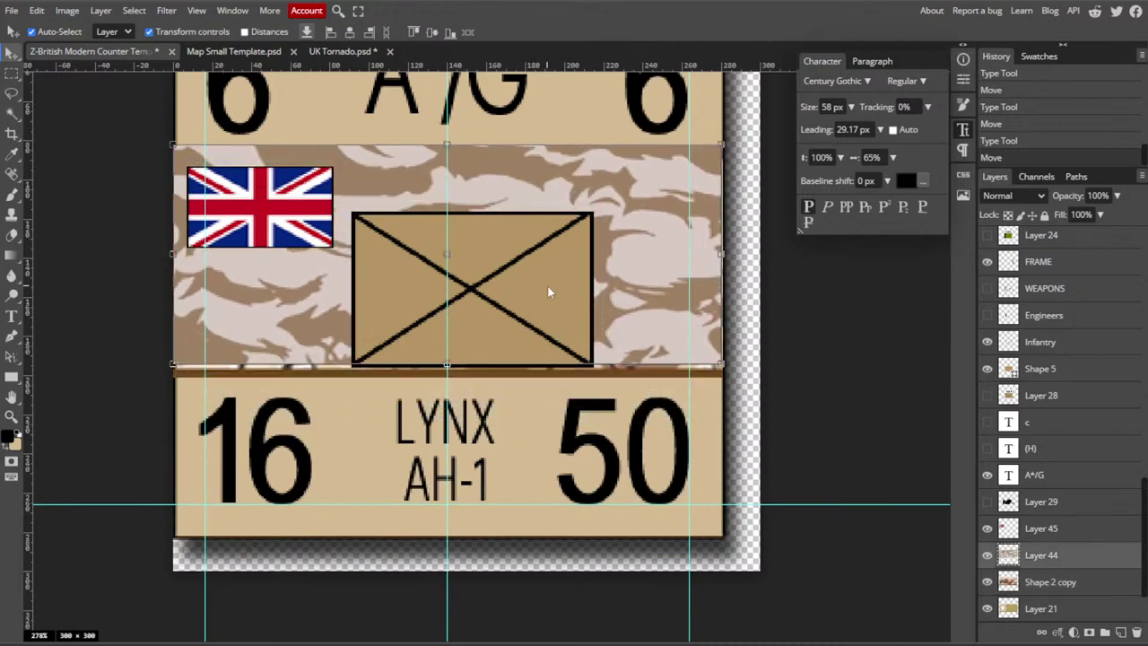
pyautogui.moveTo(549, 292); pyautogui.dragTo(627, 301)
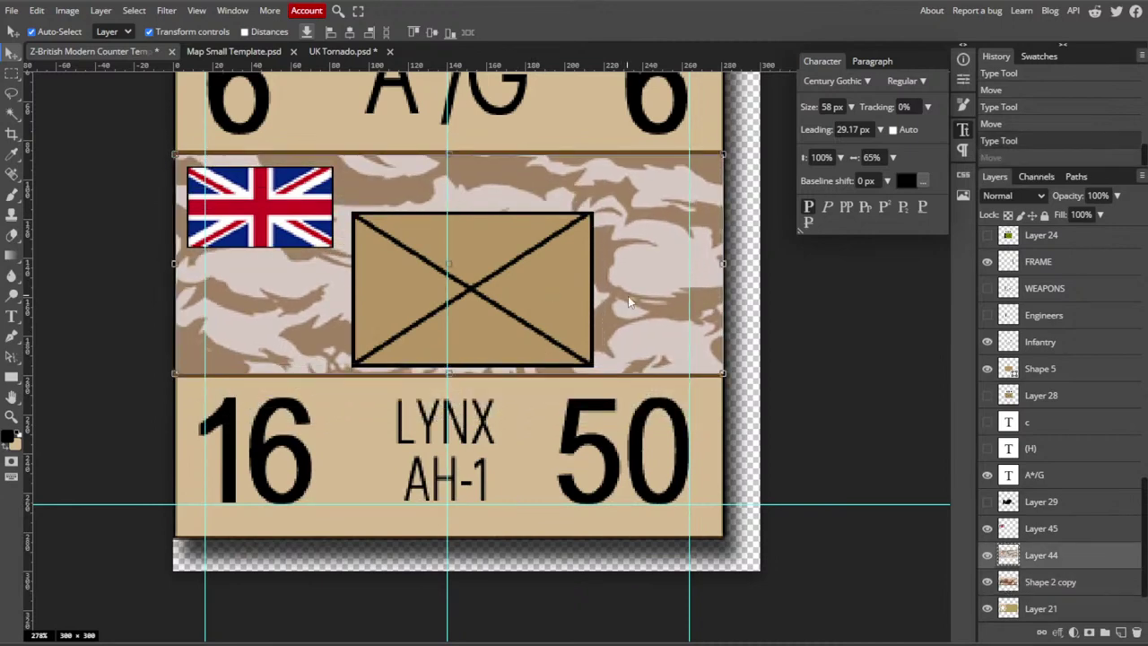
pyautogui.click(874, 384)
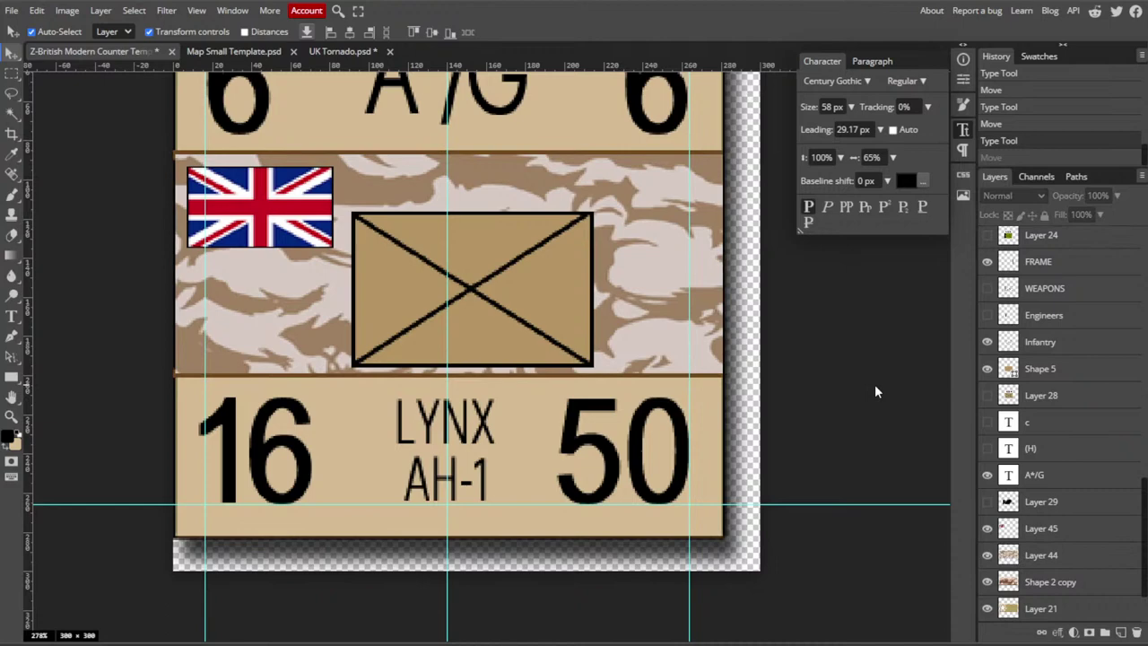
# - Show Layer 28 with the three black dots above the infantry symbol and activate the Rectangle Select tool
pyautogui.scroll(-3, 995, 422)
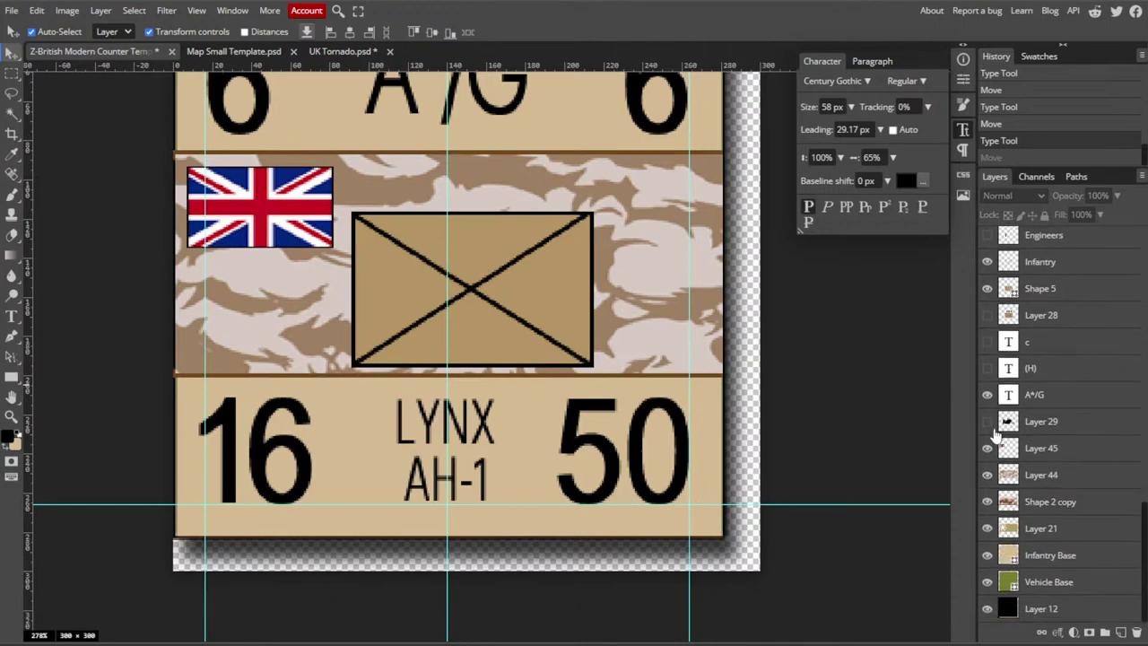
pyautogui.scroll(10, 998, 449)
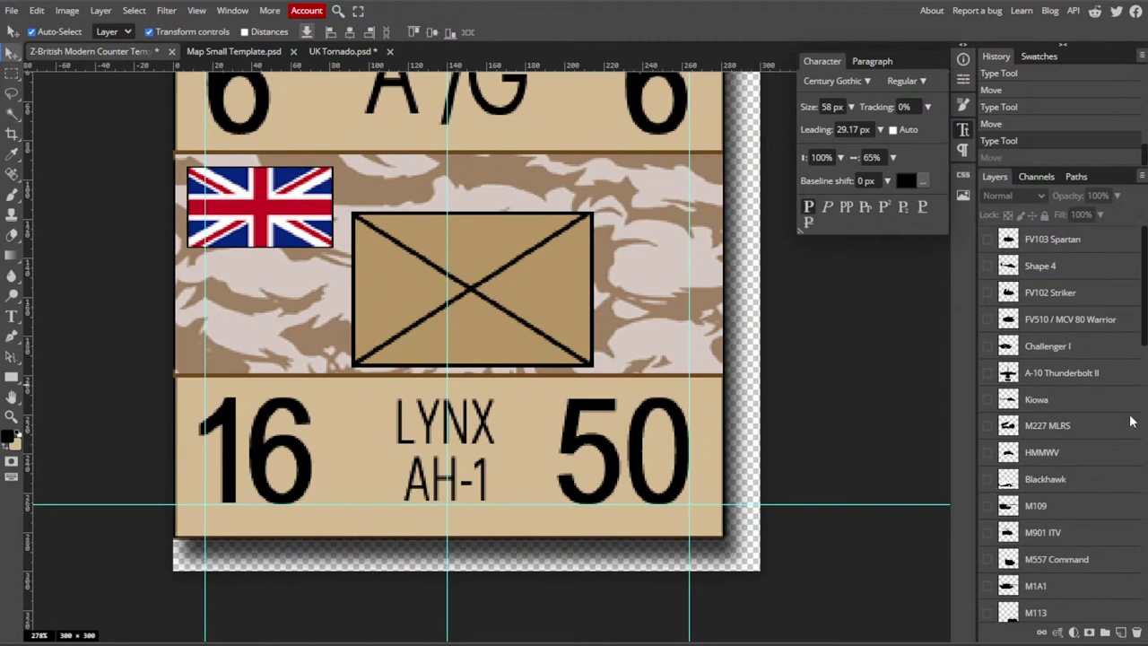
pyautogui.scroll(-10, 1064, 446)
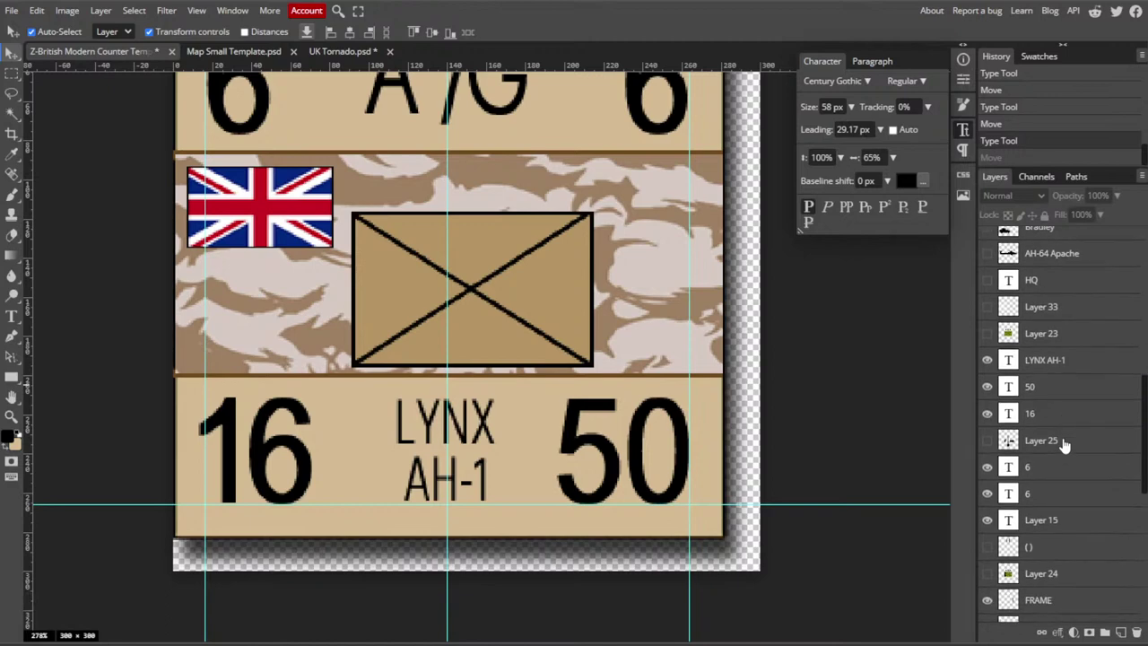
pyautogui.scroll(-3, 1064, 446)
pyautogui.scroll(-2, 1063, 445)
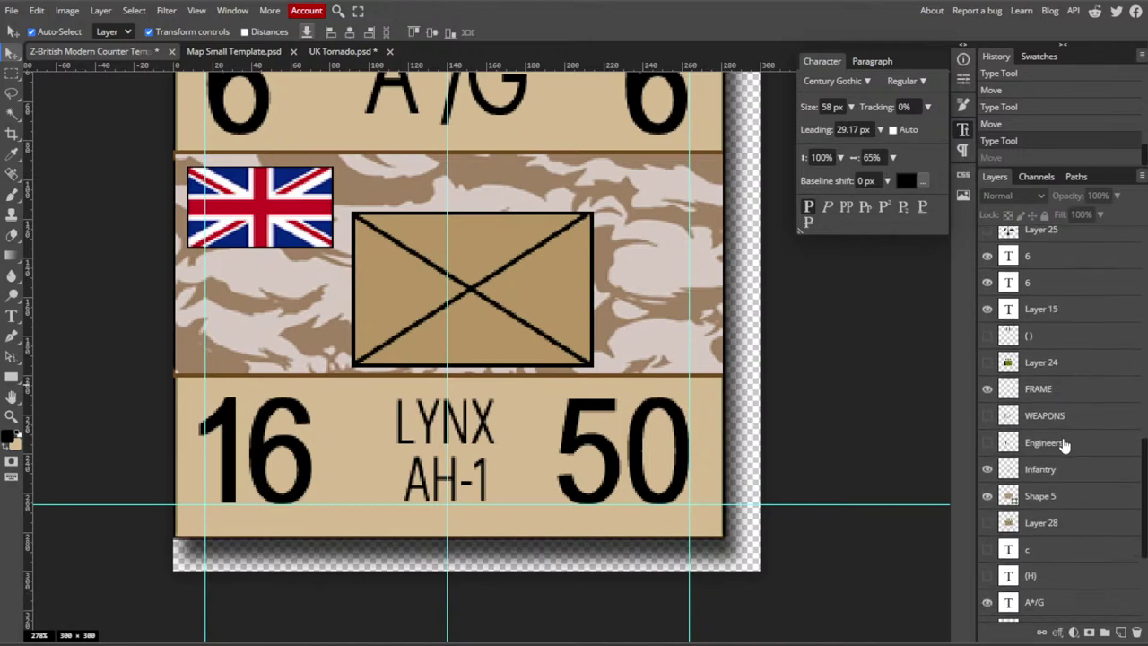
pyautogui.click(987, 524)
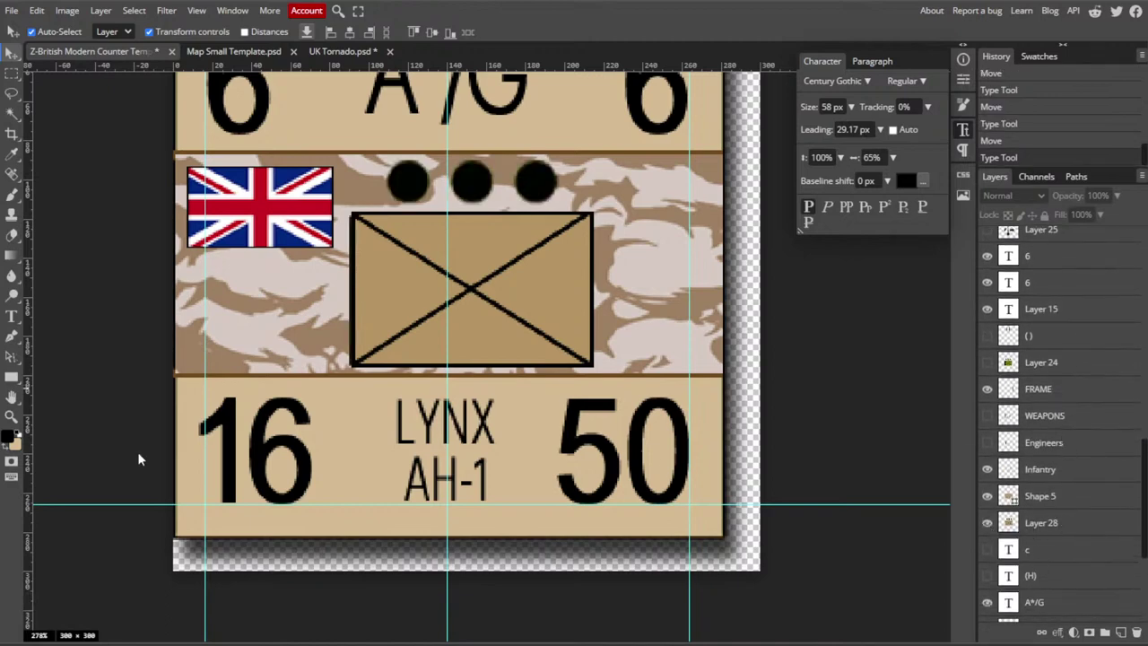
pyautogui.click(13, 78)
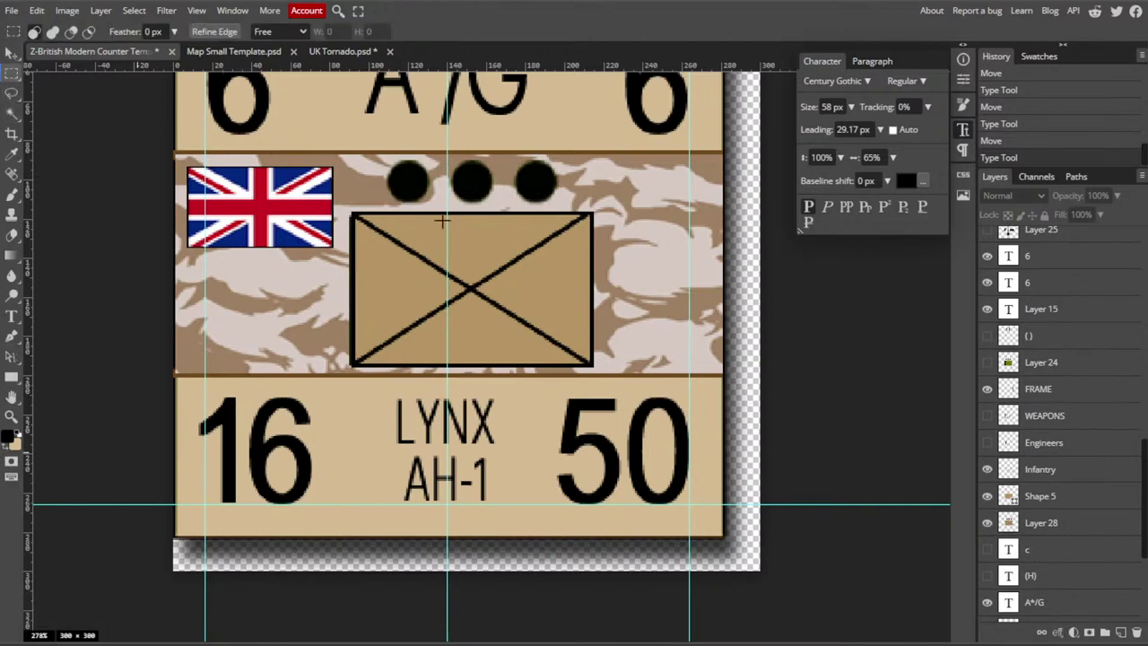
# - Clear the part of Layer 28 around the infantry symbol box, keeping only its three black dots, and deselect
pyautogui.moveTo(342, 207); pyautogui.dragTo(650, 395)
pyautogui.hotkey('ctrl', 'c')
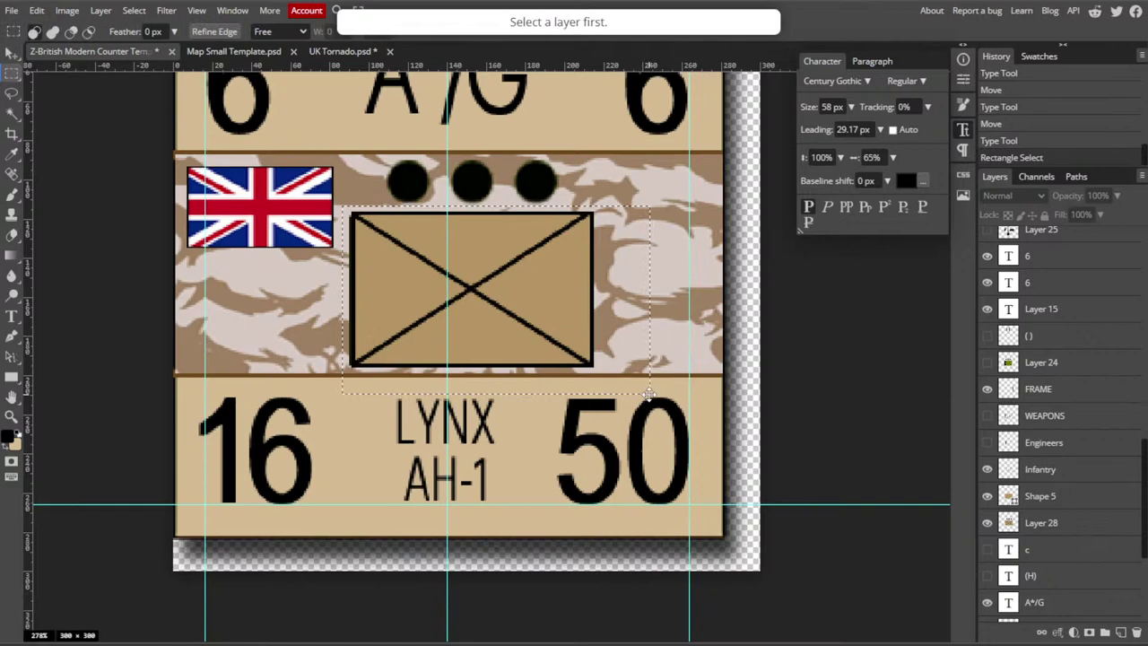
pyautogui.click(1081, 535)
pyautogui.press('Delete')
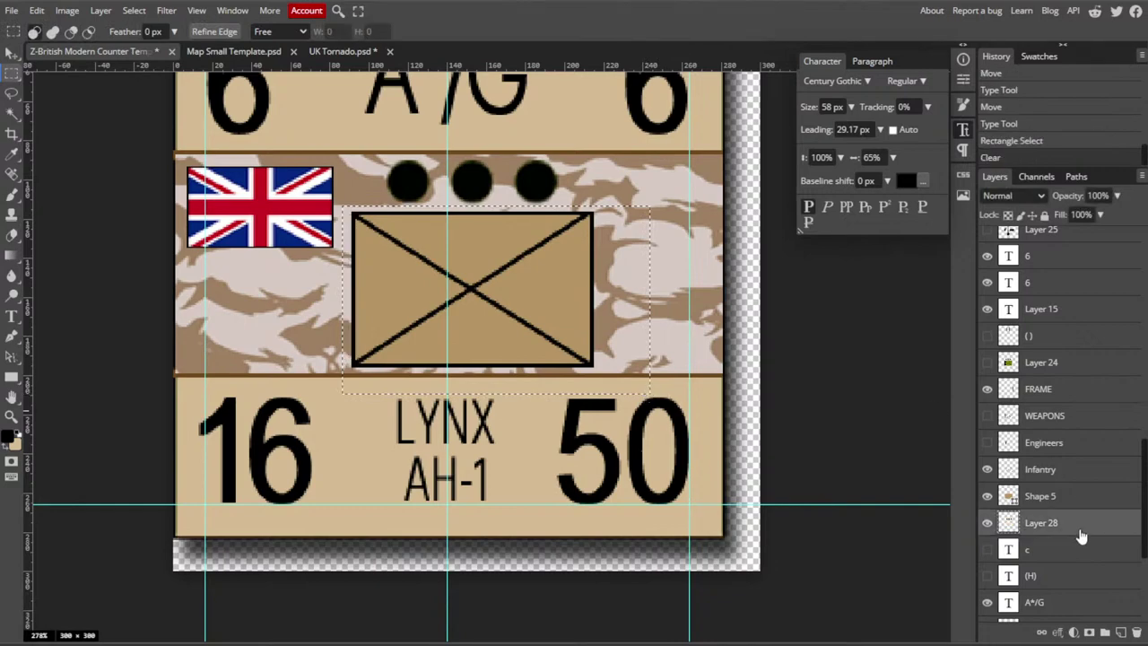
pyautogui.hotkey('ctrl', 'd')
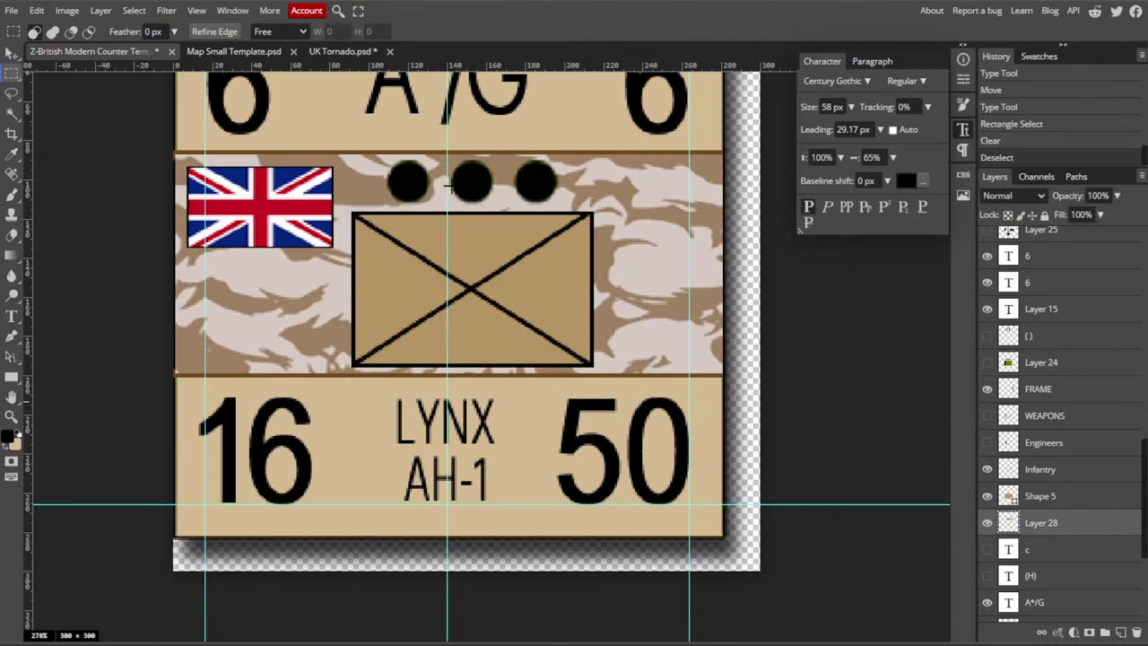
# - Duplicate Layer 28 and move the copied row of dots just above the original row
pyautogui.click(12, 53)
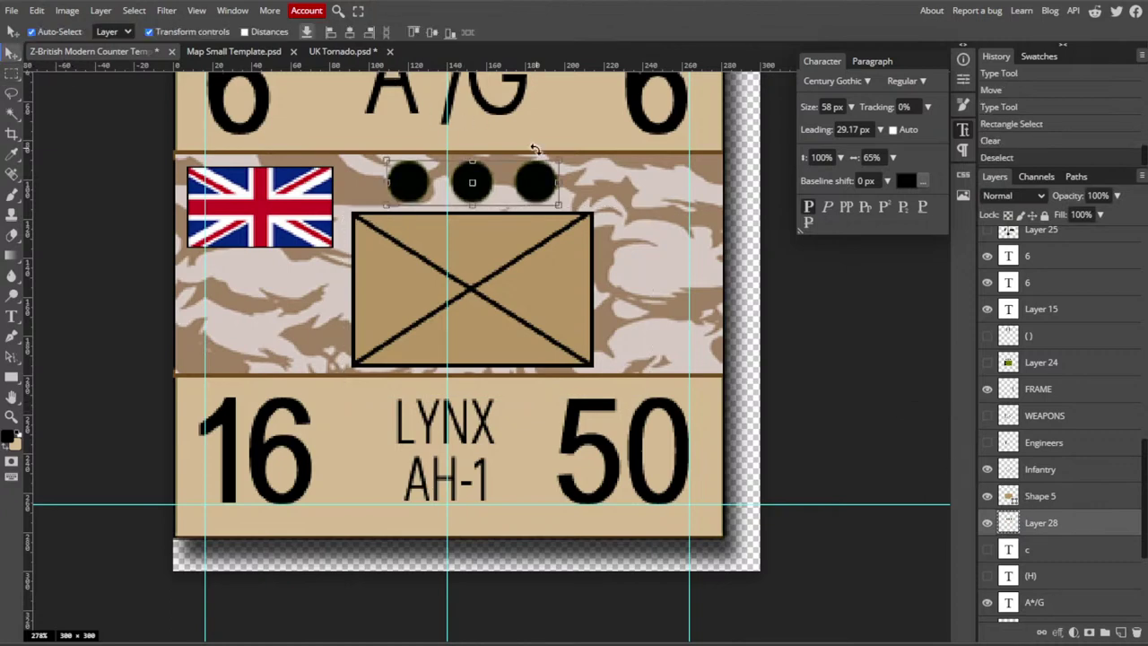
pyautogui.rightClick(1086, 524)
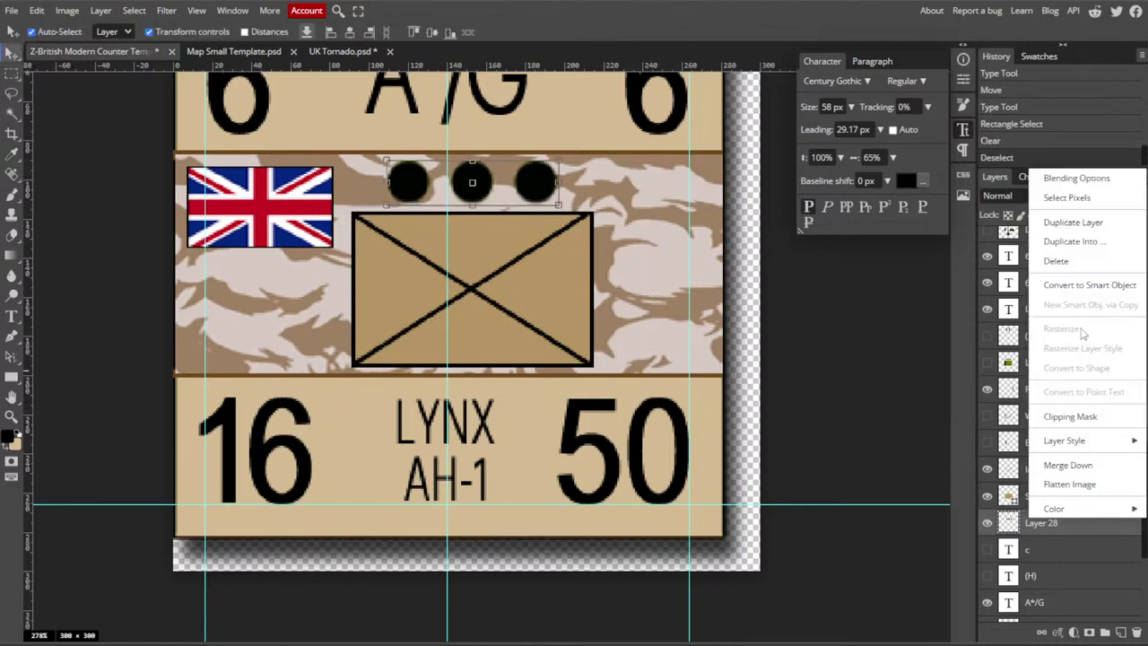
pyautogui.click(1071, 228)
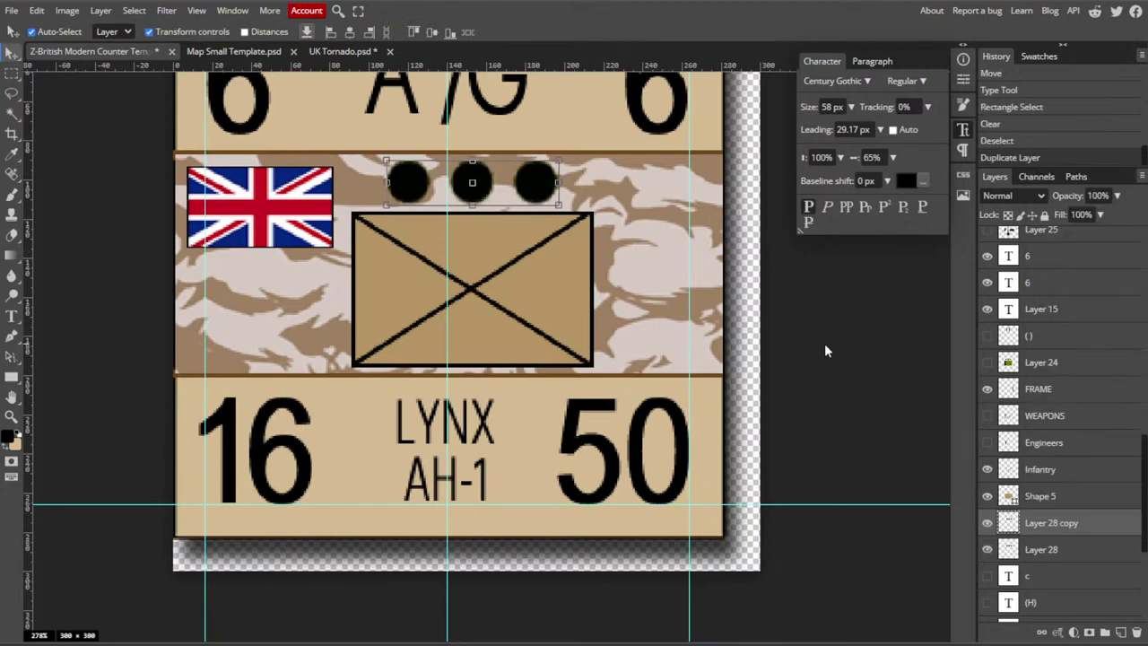
pyautogui.moveTo(533, 180); pyautogui.dragTo(527, 134)
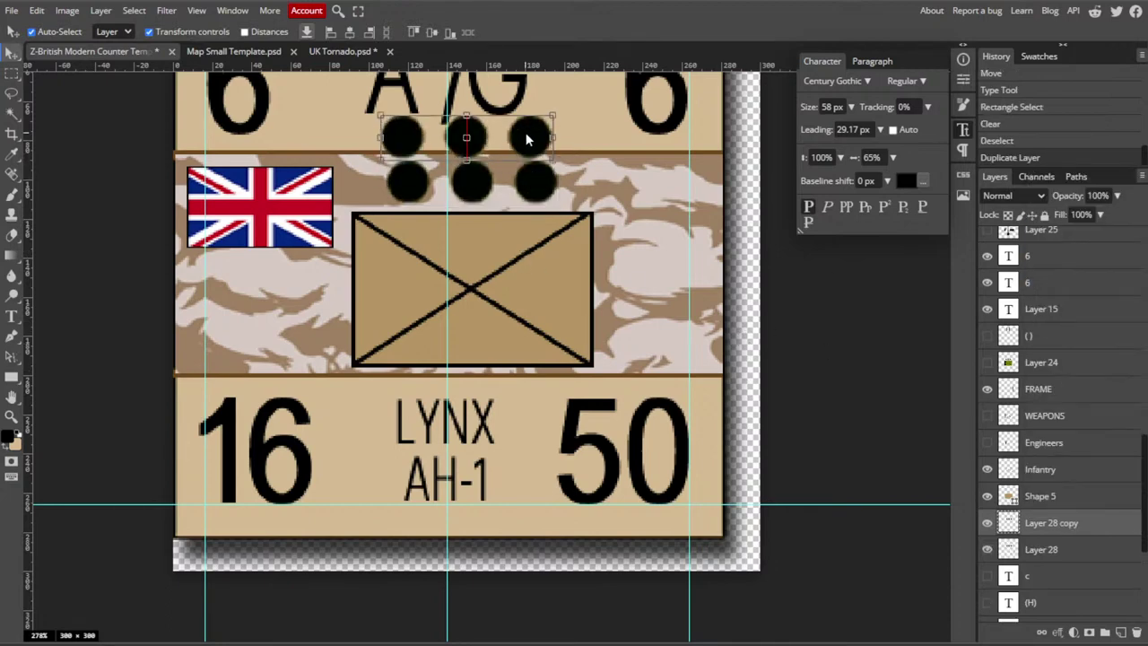
# - Erase the rightmost dot from Layer 28 copy to make a two-dot marker, and deselect
pyautogui.click(12, 72)
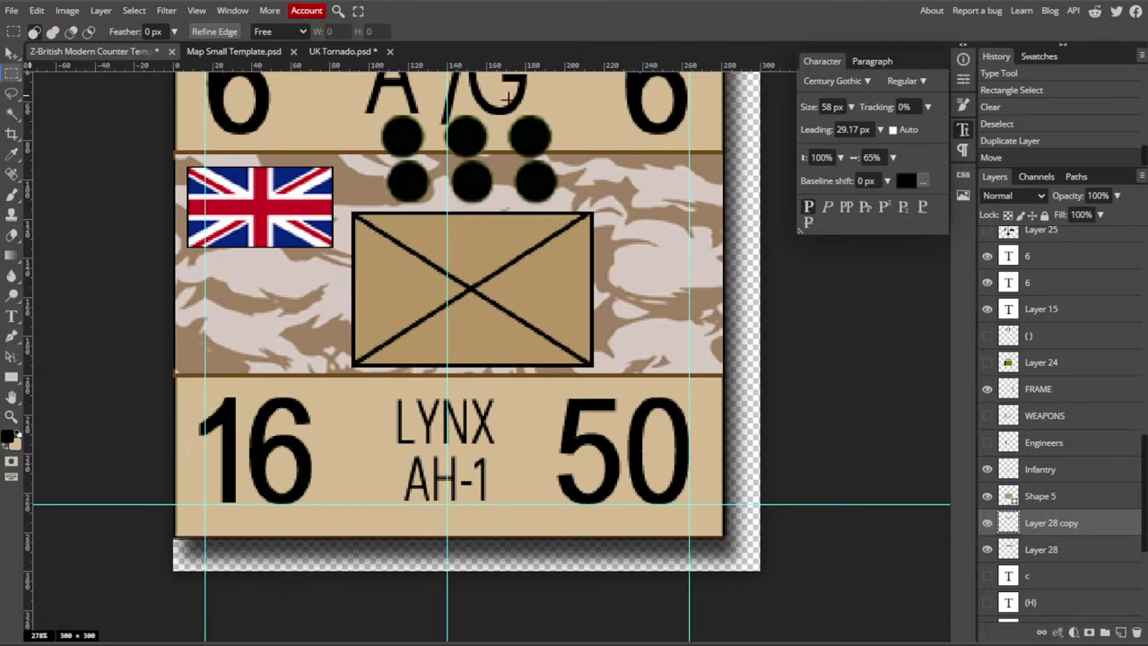
pyautogui.moveTo(498, 102); pyautogui.dragTo(574, 169)
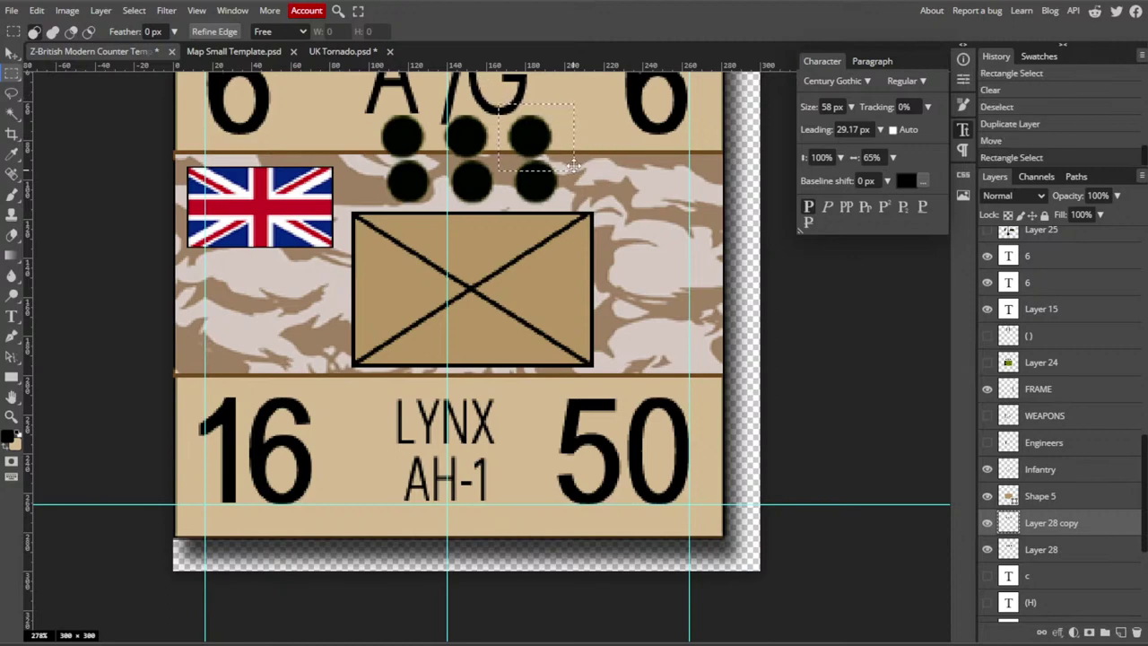
pyautogui.press('Delete')
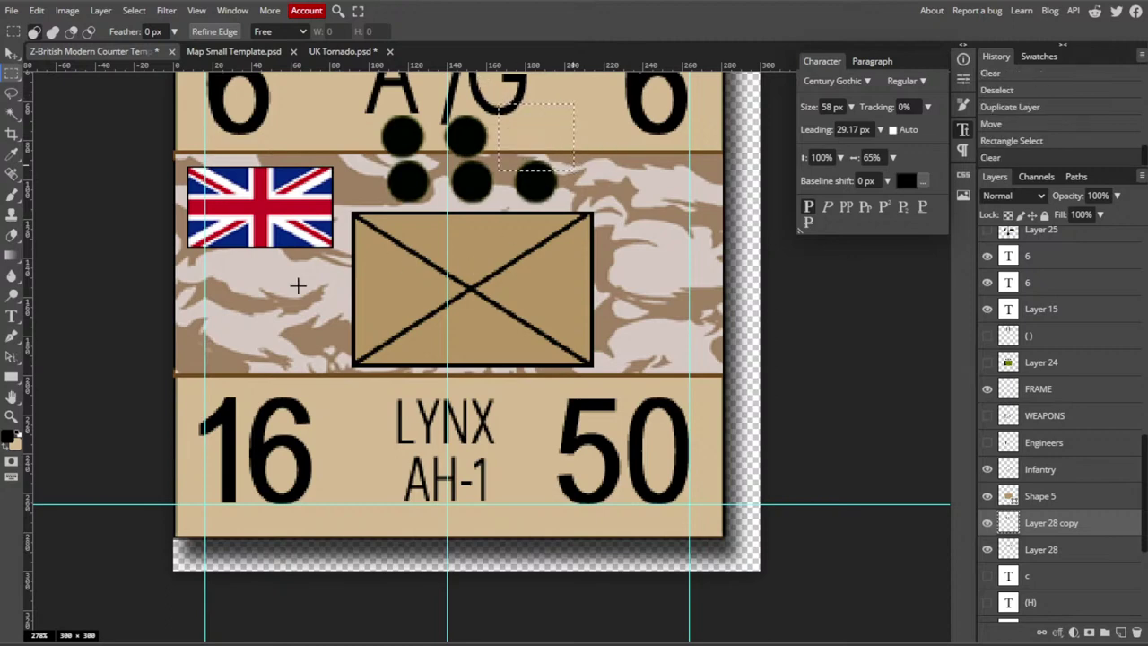
pyautogui.hotkey('ctrl', 'd')
# - Centre the two-dot marker on the row of three dots above the infantry symbol and hide Layer 28 copy
pyautogui.click(11, 53)
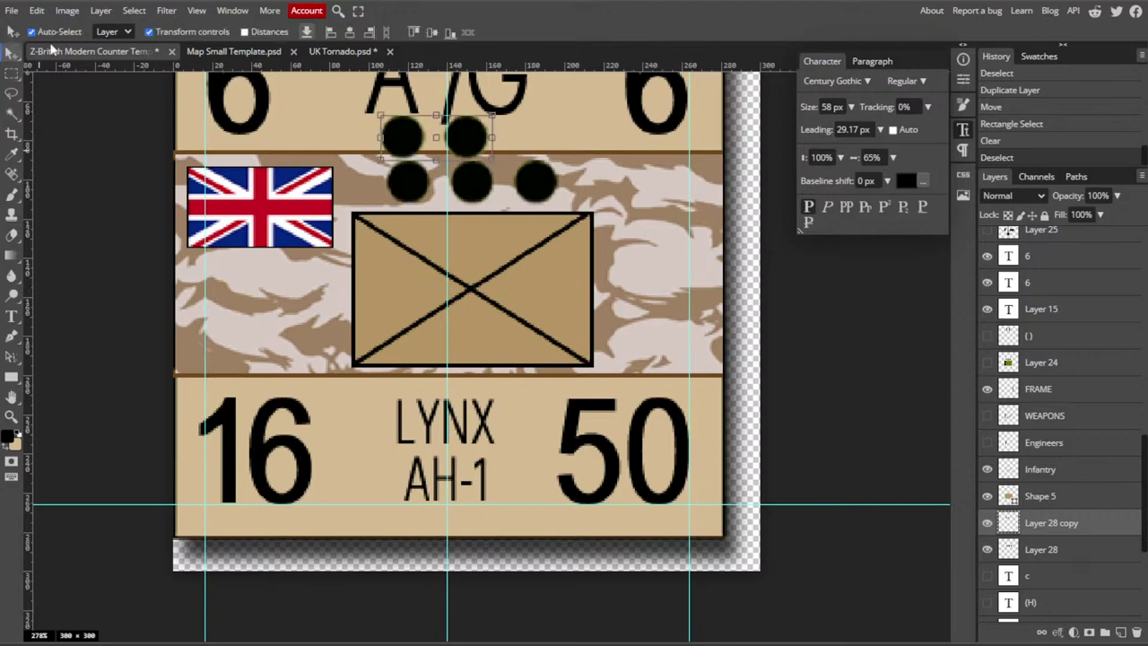
pyautogui.moveTo(402, 139); pyautogui.dragTo(442, 141)
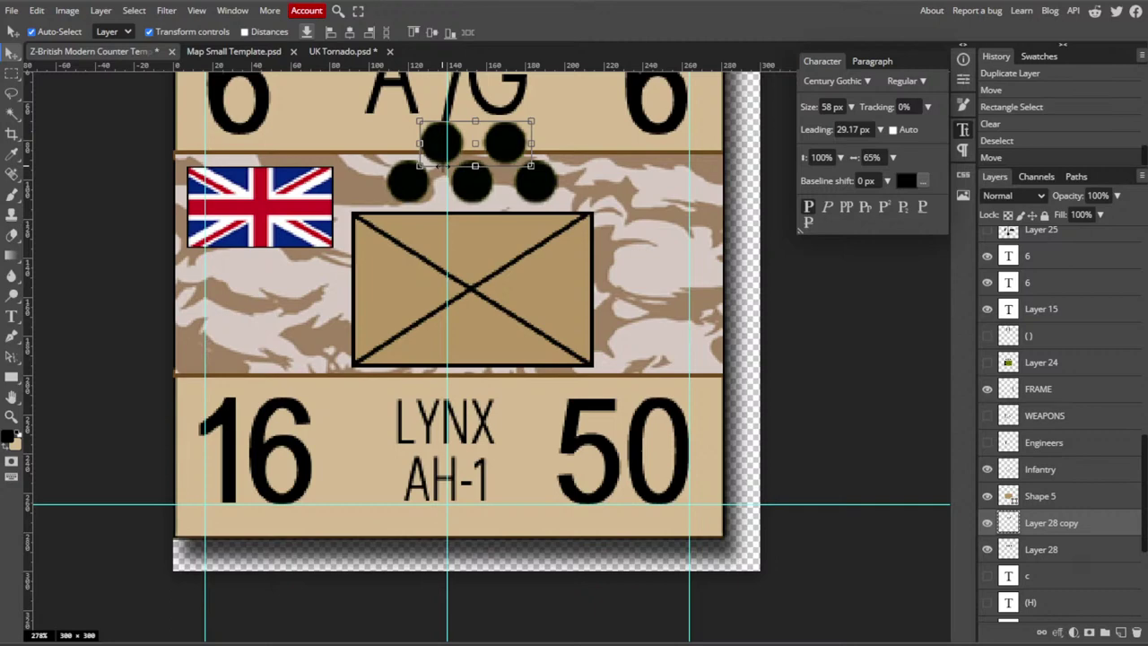
pyautogui.moveTo(505, 151); pyautogui.dragTo(503, 185)
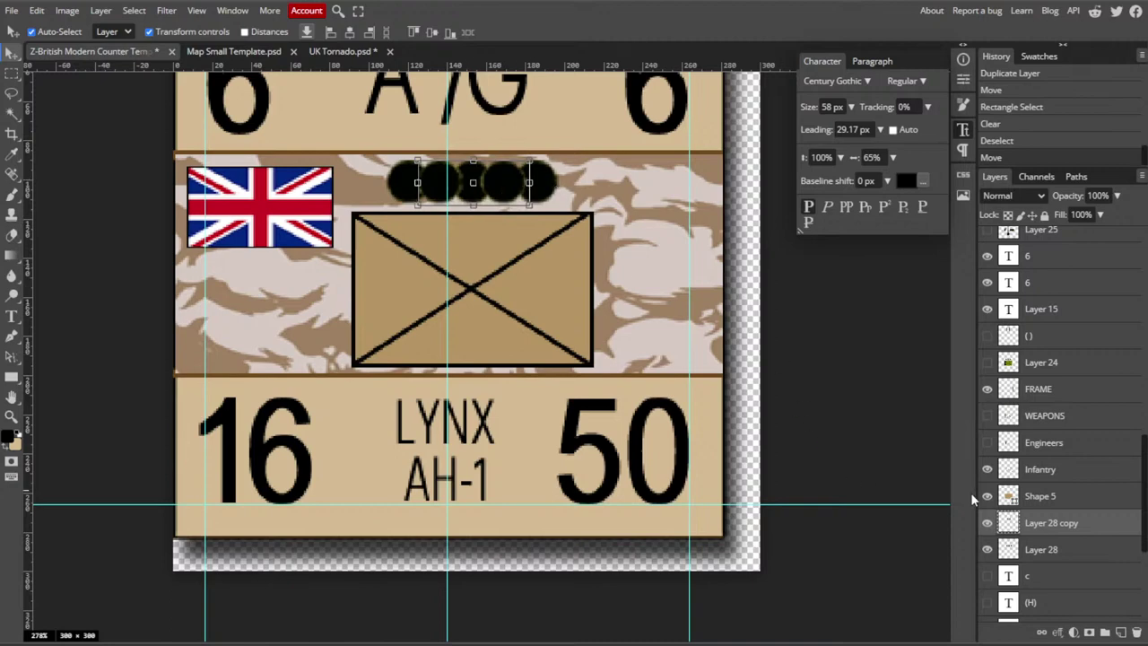
pyautogui.click(986, 522)
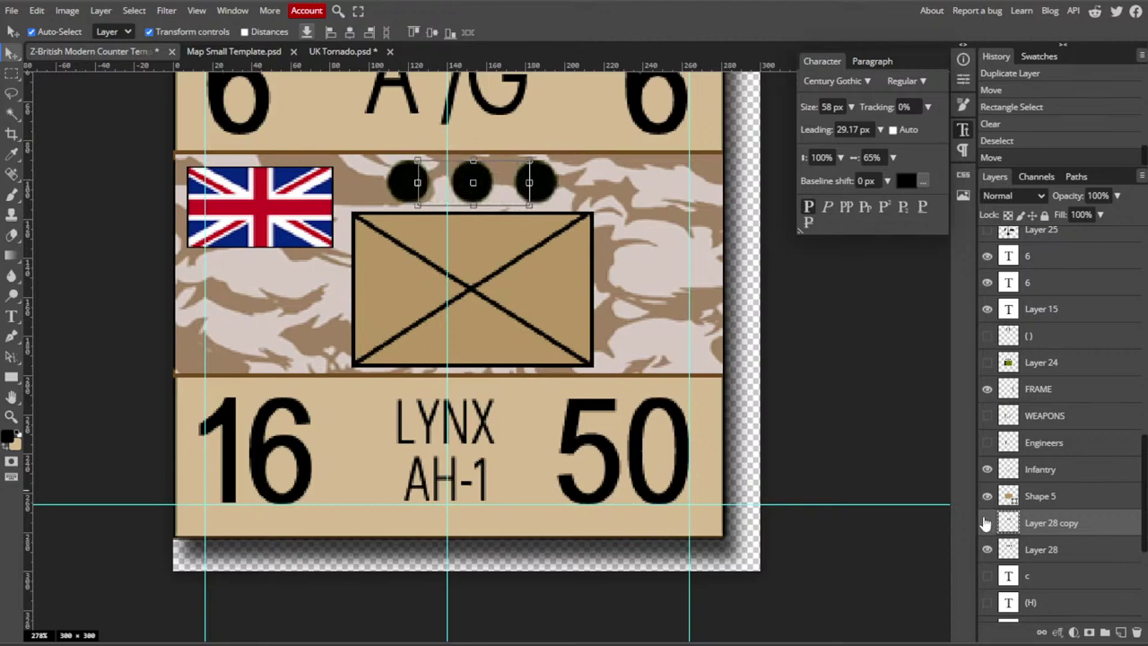
# - Replace the A*/G text at the top centre of the counter with I
pyautogui.scroll(3, 470, 437)
pyautogui.scroll(-1, 310, 253)
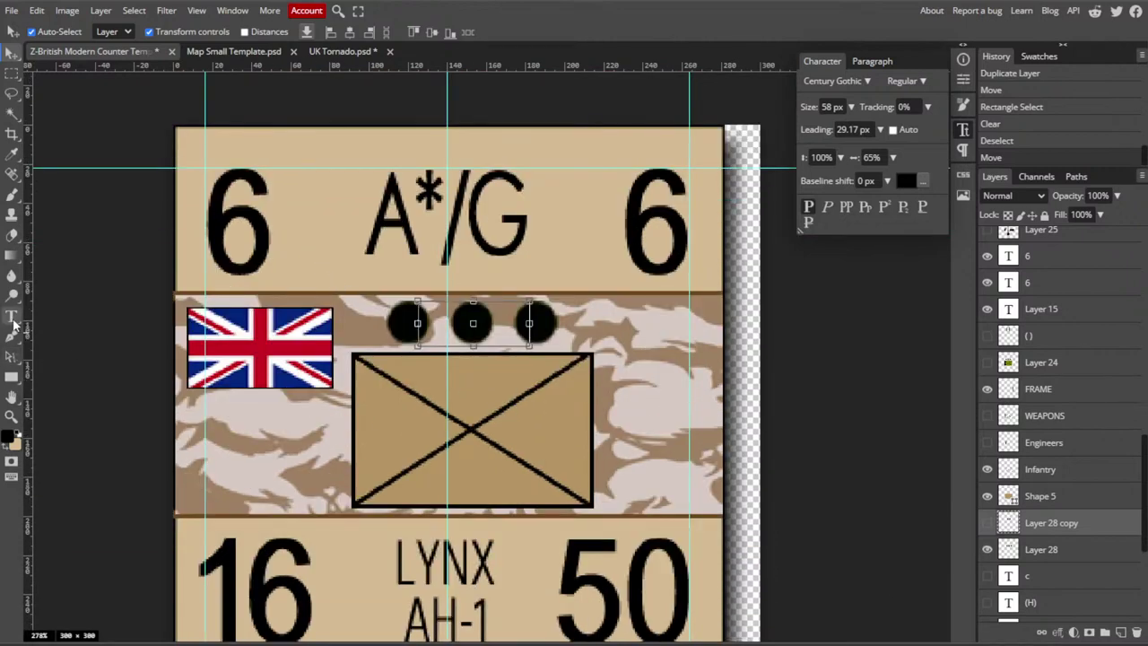
pyautogui.click(12, 316)
pyautogui.click(442, 255)
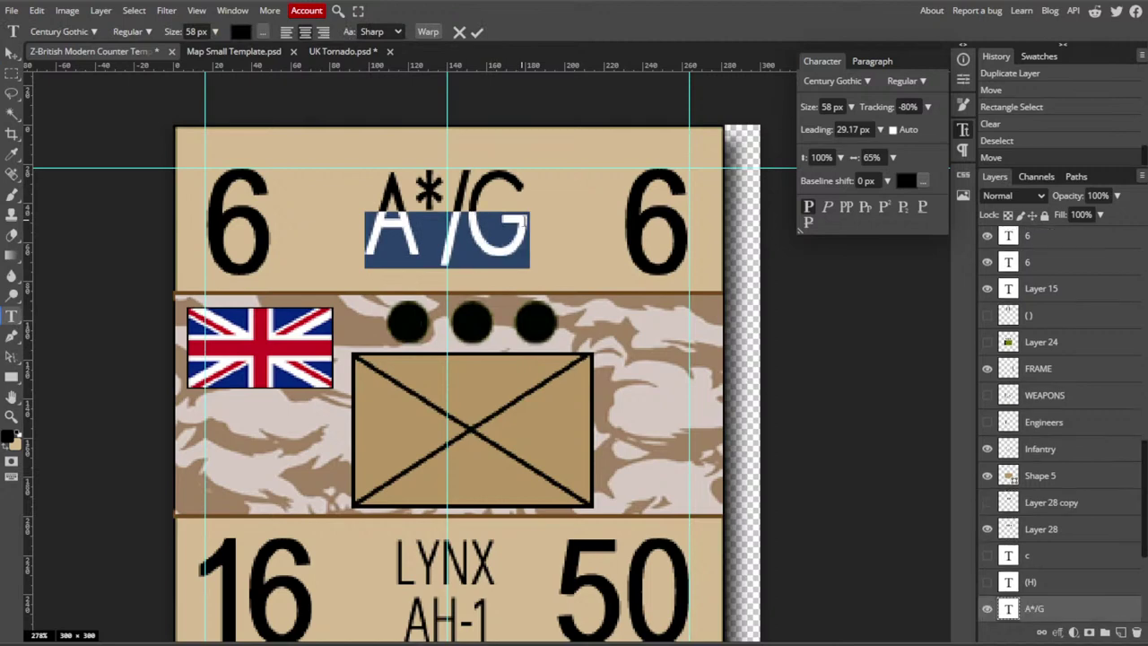
pyautogui.press('BackSpace')
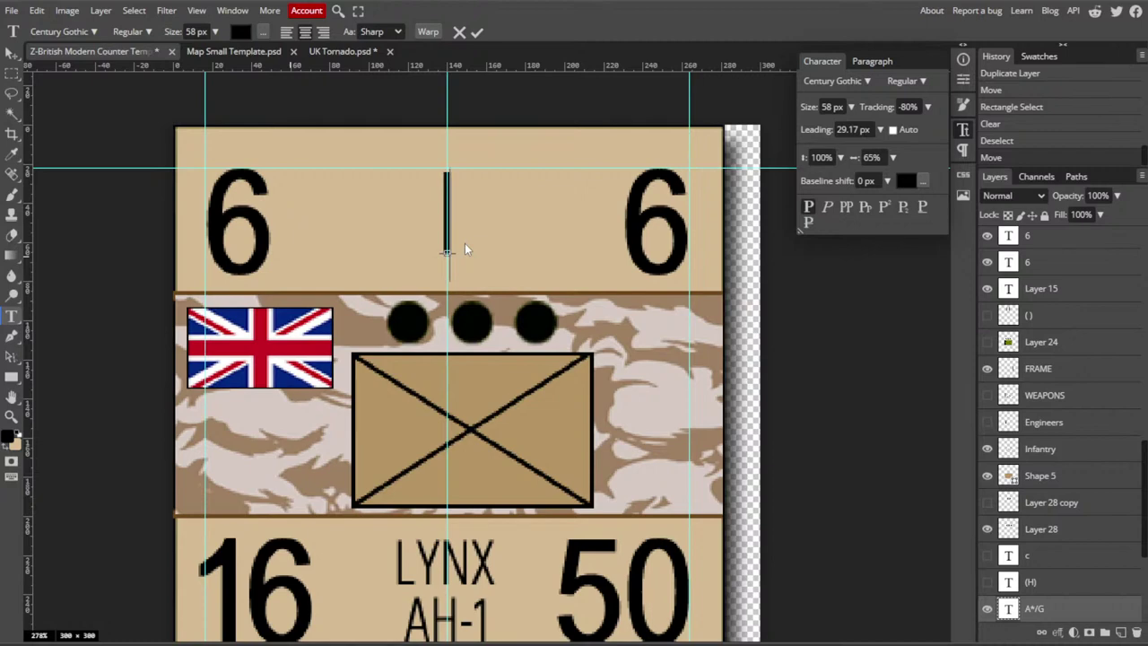
pyautogui.click(14, 319)
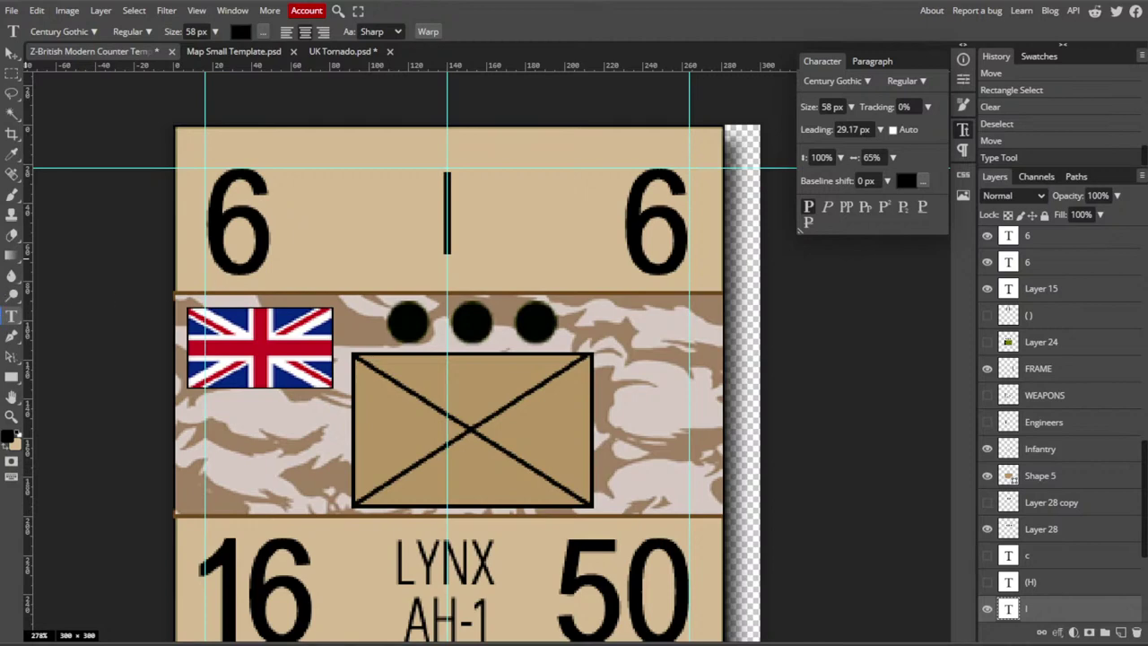
# - Change the number in the counter's upper left corner to 8
pyautogui.click(250, 230)
pyautogui.hotkey('ctrl', 'a')
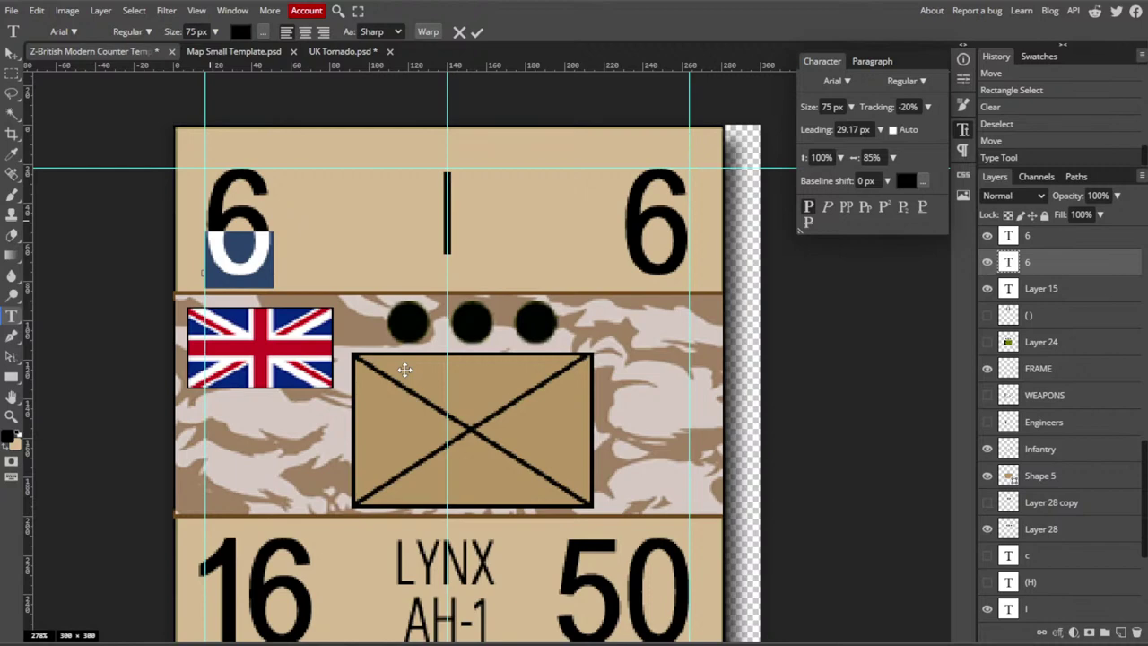
pyautogui.write('8')
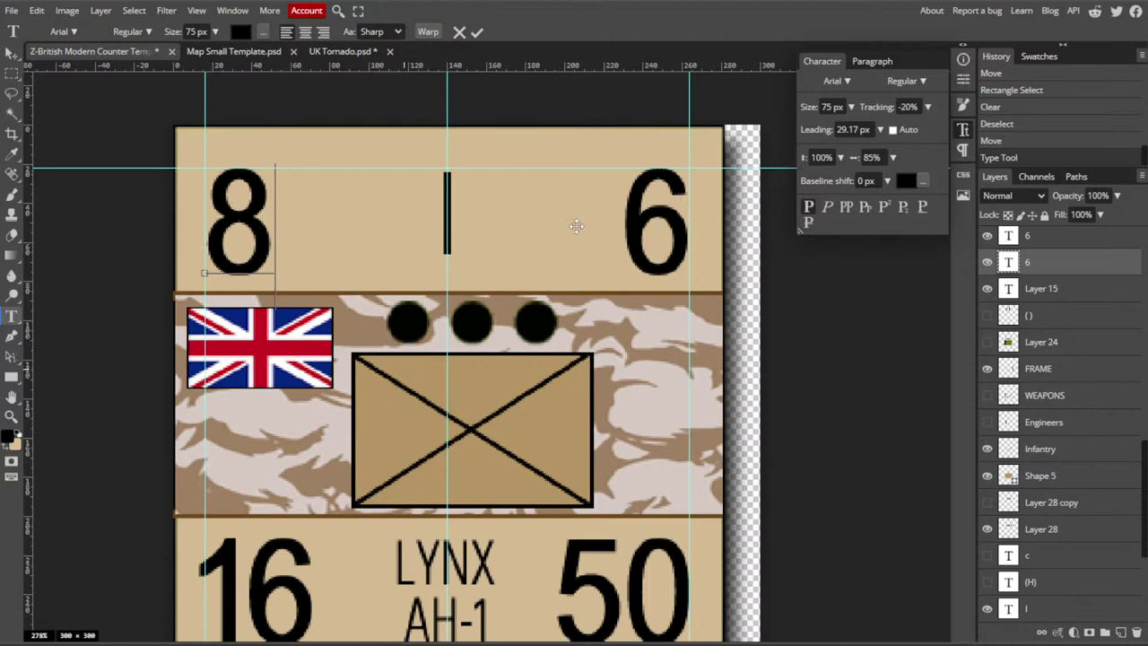
pyautogui.press('Escape')
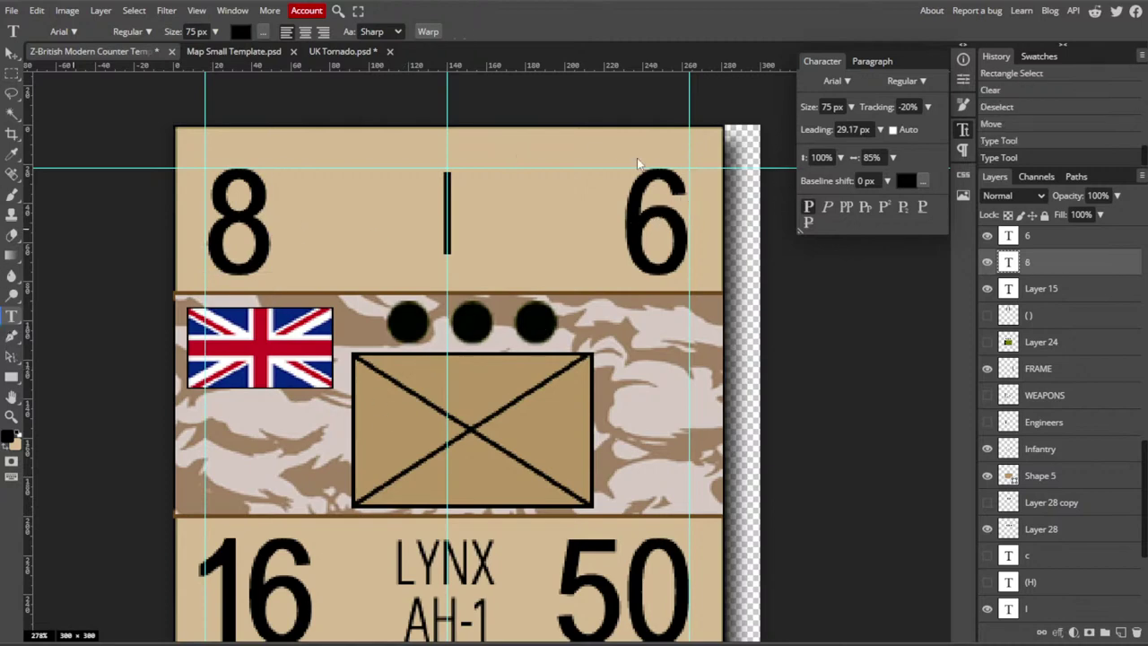
# - Change the number in the counter's upper right corner to 2*
pyautogui.doubleClick(631, 222)
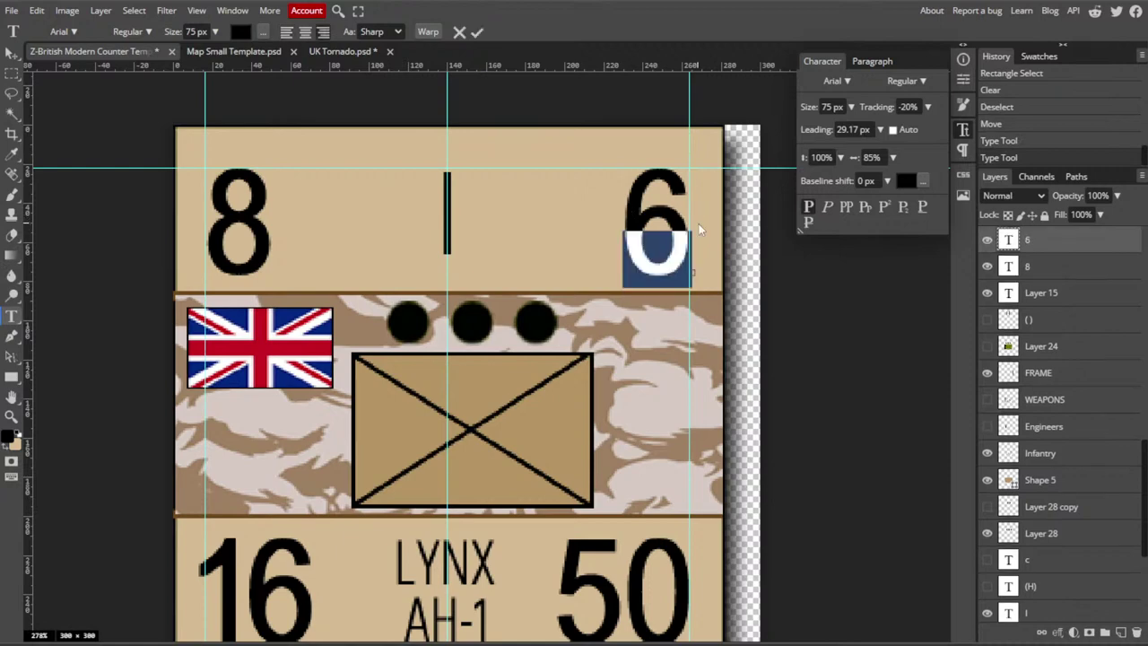
pyautogui.write('2*')
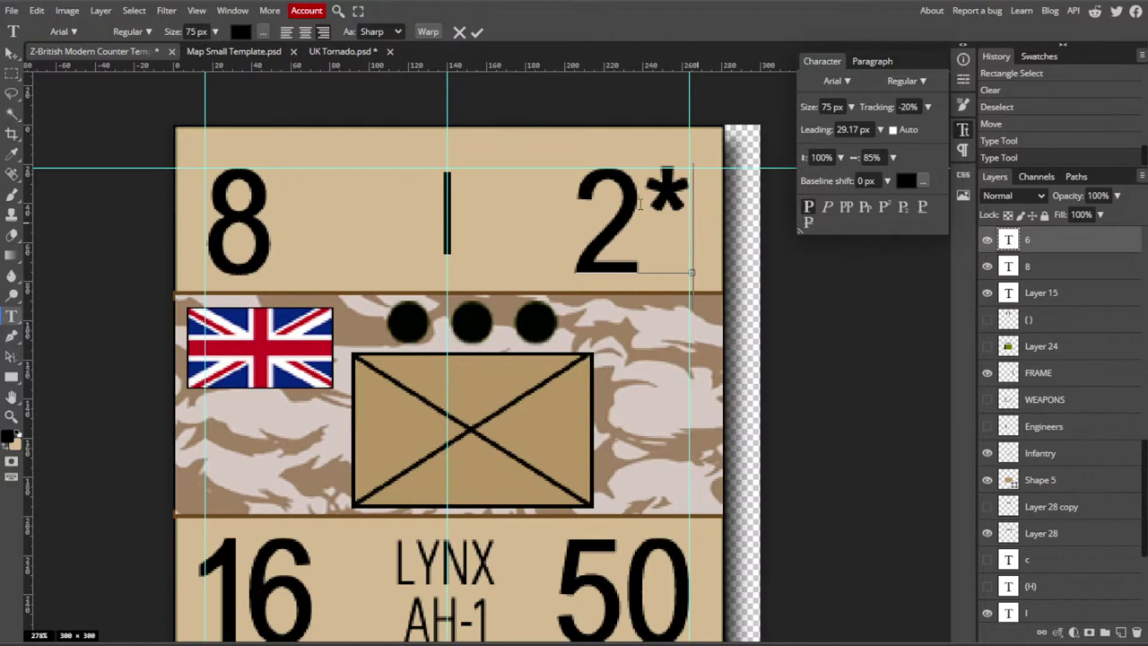
pyautogui.moveTo(641, 206); pyautogui.dragTo(697, 214)
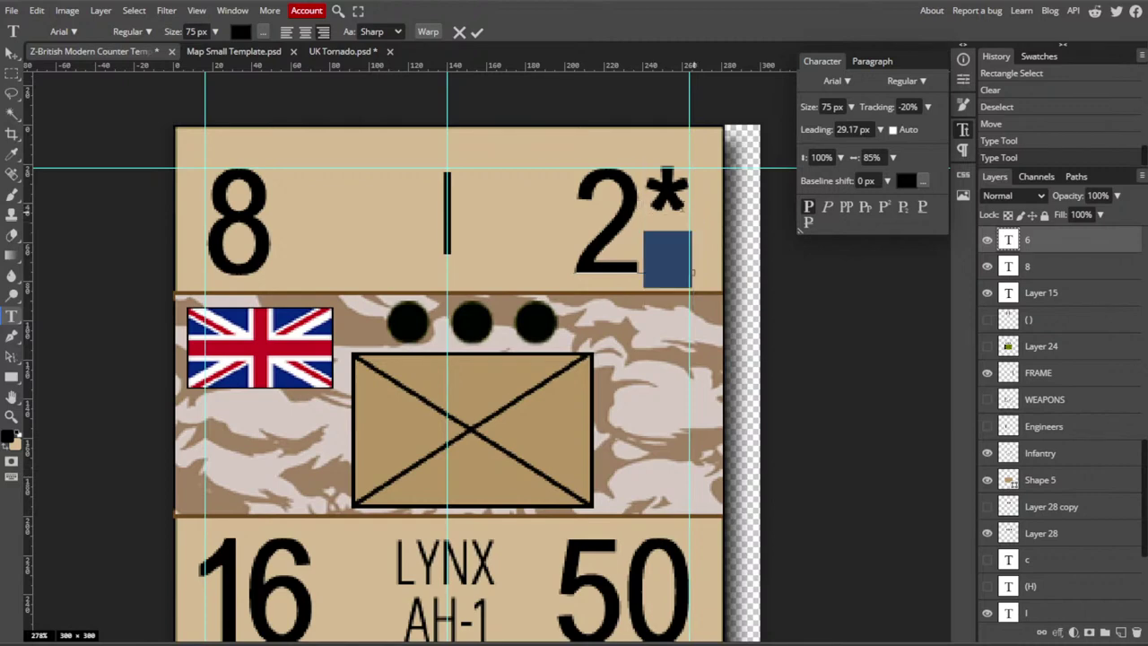
pyautogui.click(673, 224)
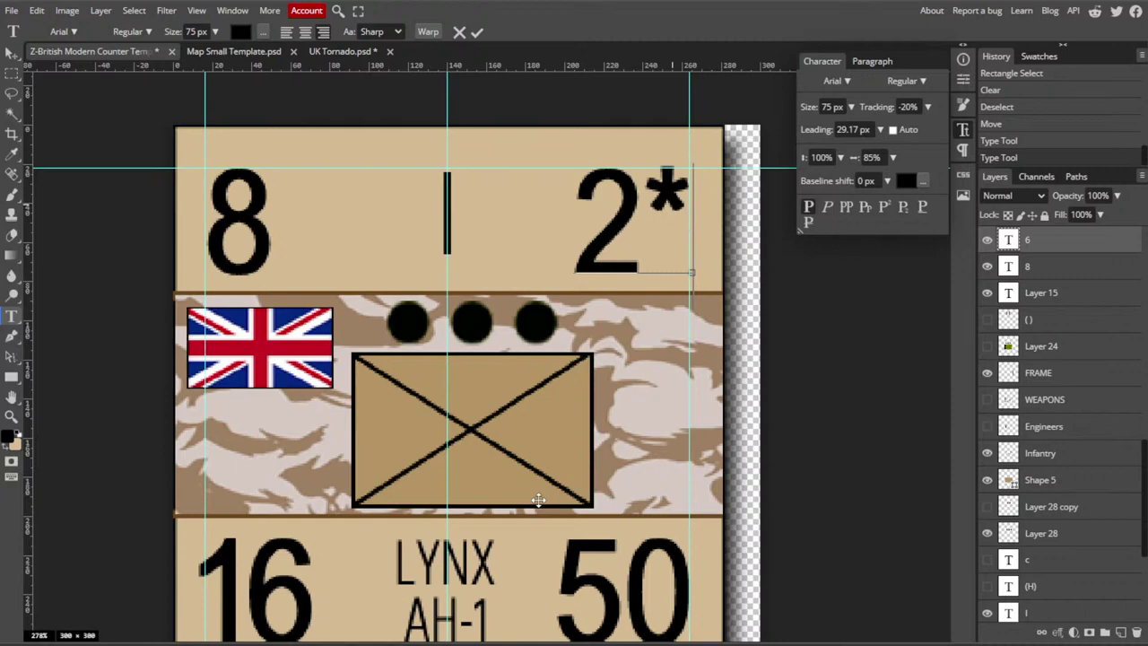
pyautogui.doubleClick(680, 201)
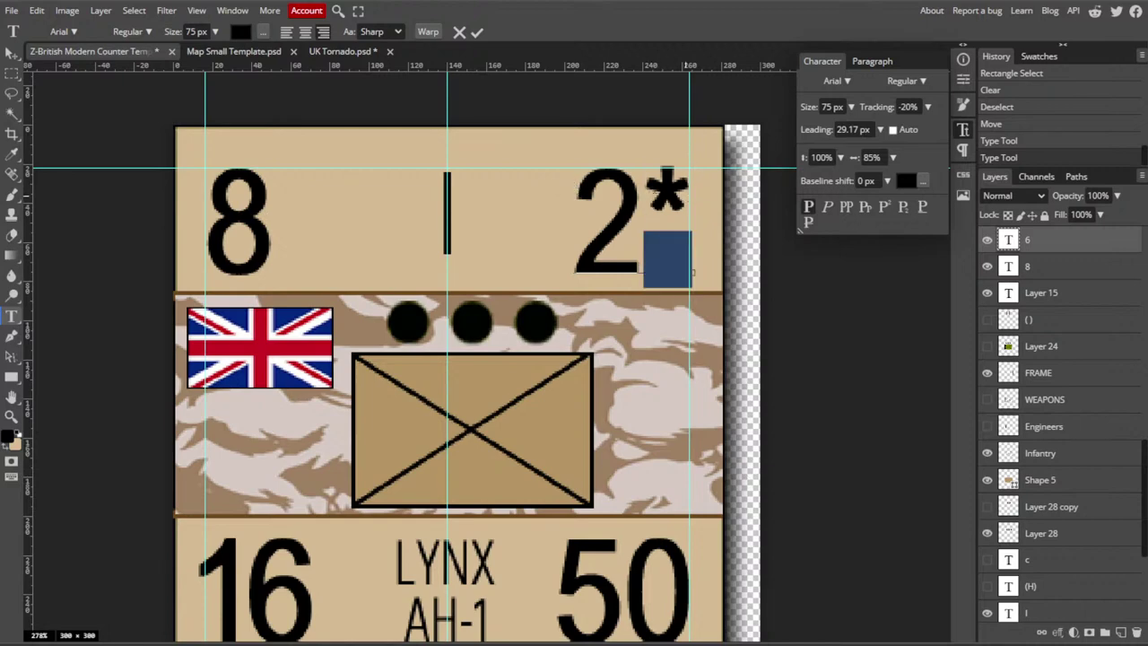
pyautogui.scroll(-2, 633, 170)
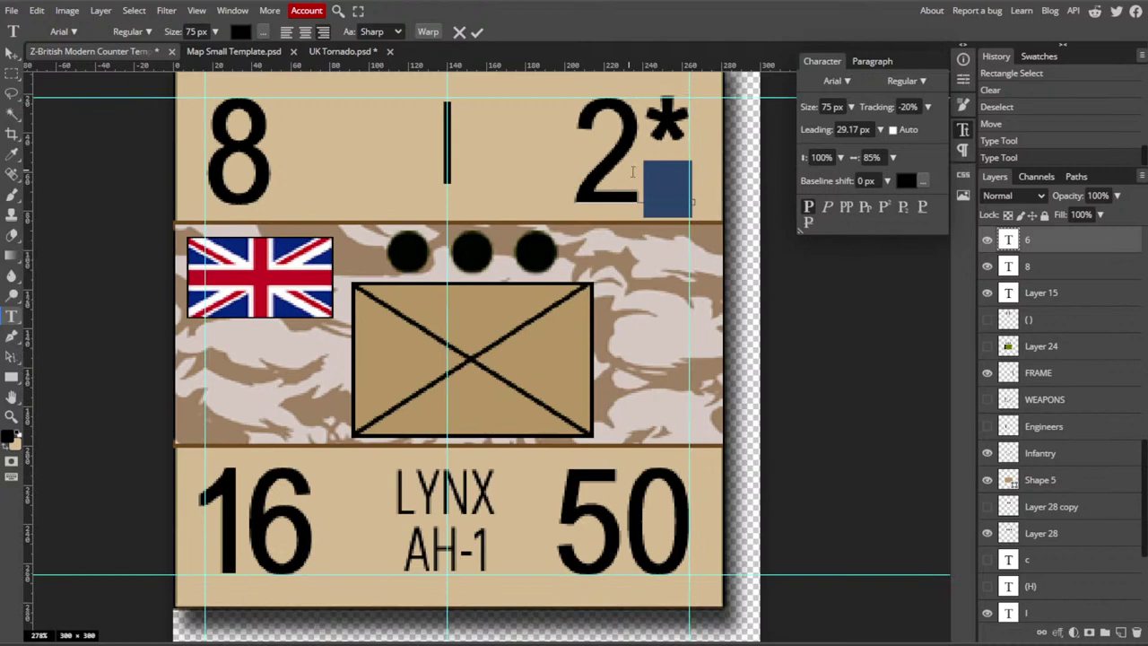
pyautogui.scroll(4, 633, 172)
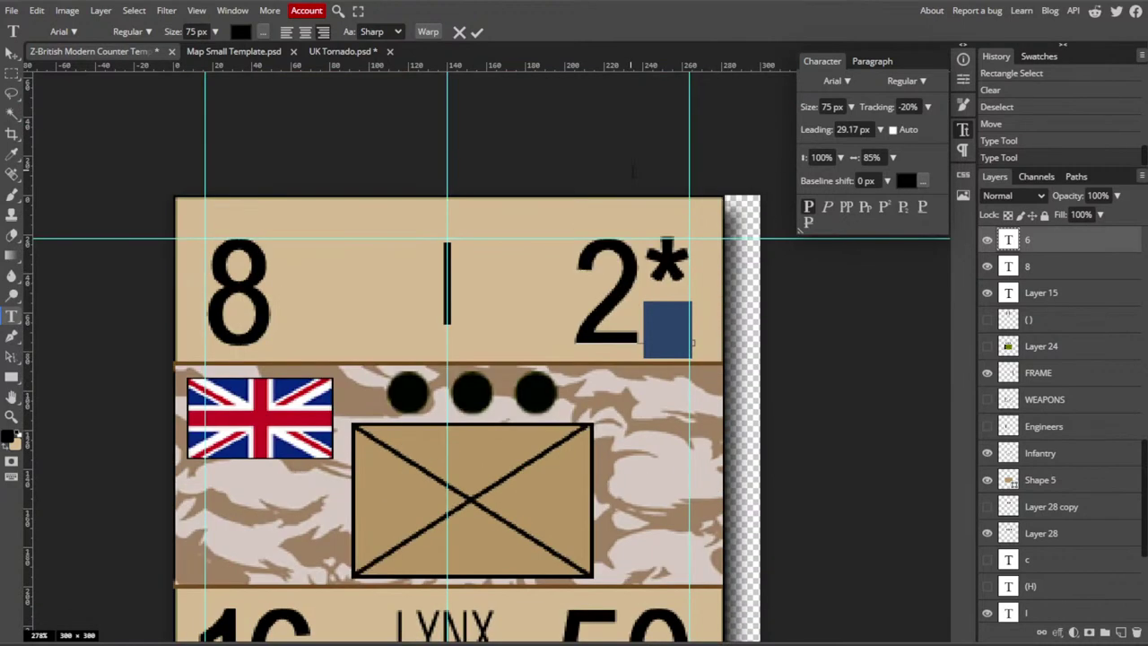
pyautogui.scroll(-2, 633, 173)
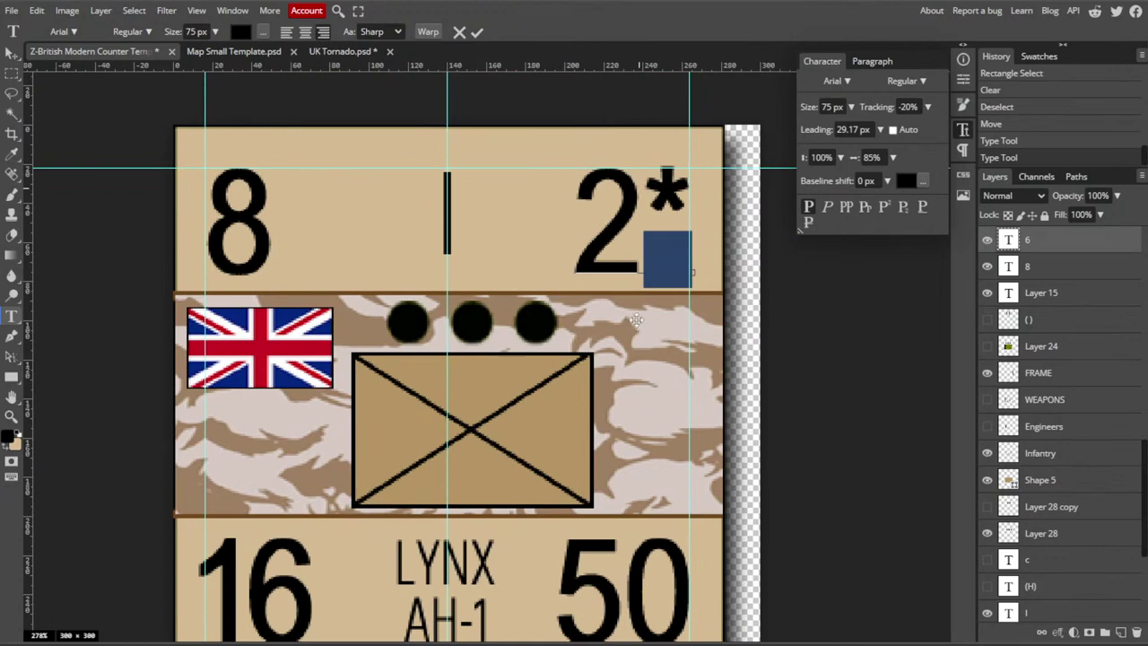
pyautogui.scroll(-2, 635, 321)
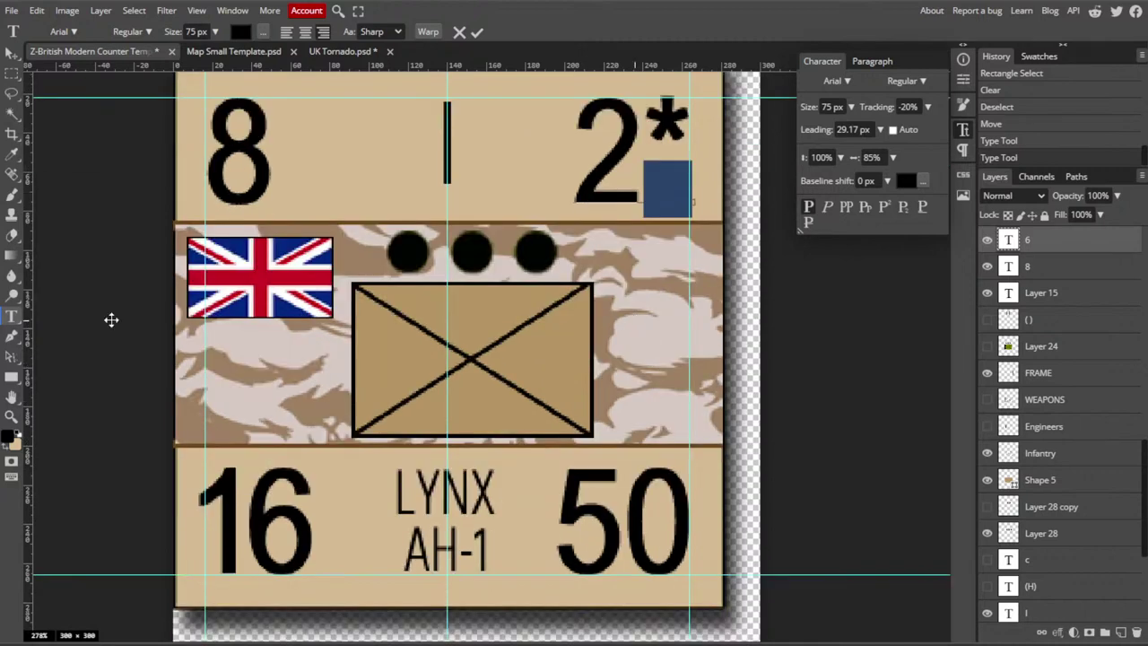
pyautogui.click(14, 324)
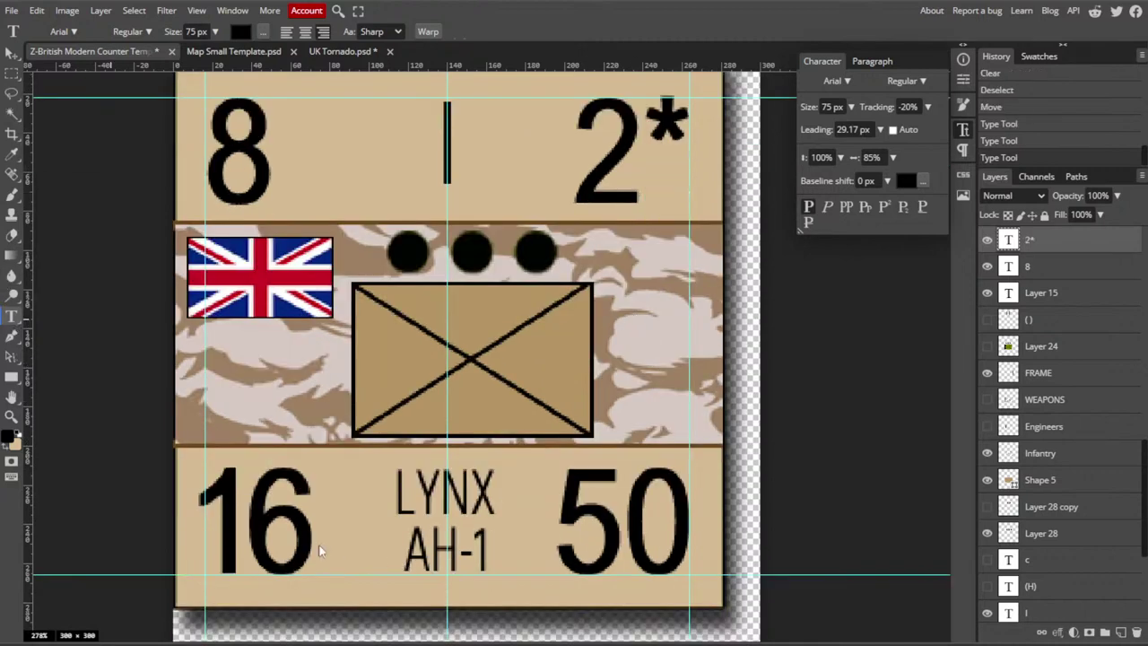
# - Change the number in the counter's lower left corner to 8 and nudge it right to line up with the 8 above
pyautogui.doubleClick(201, 517)
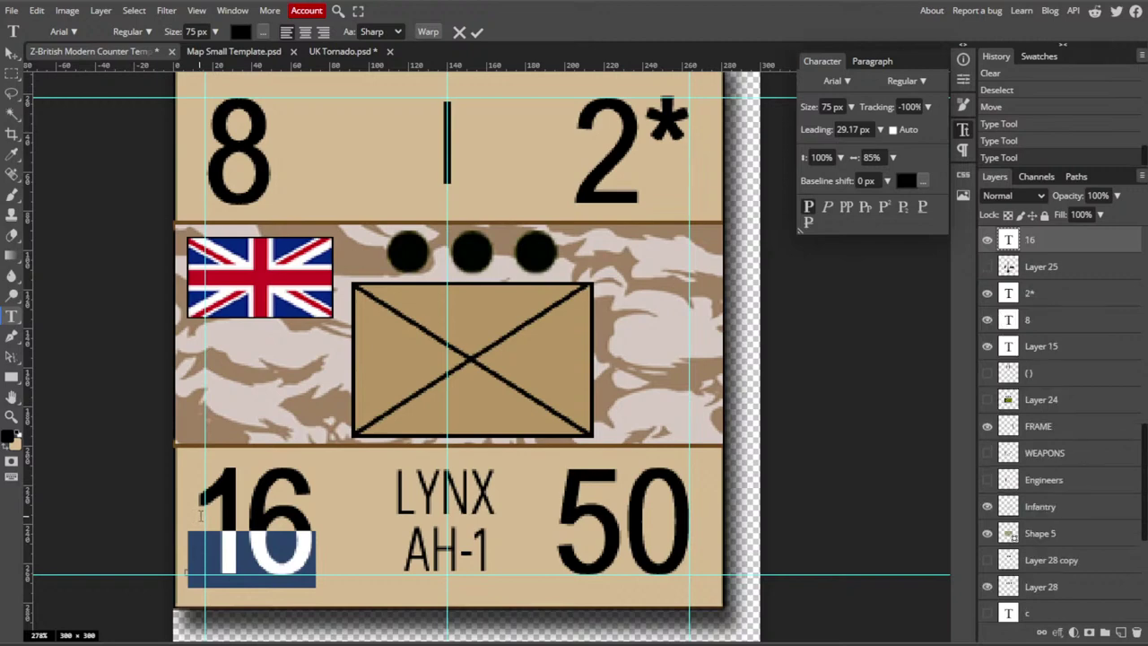
pyautogui.write('8')
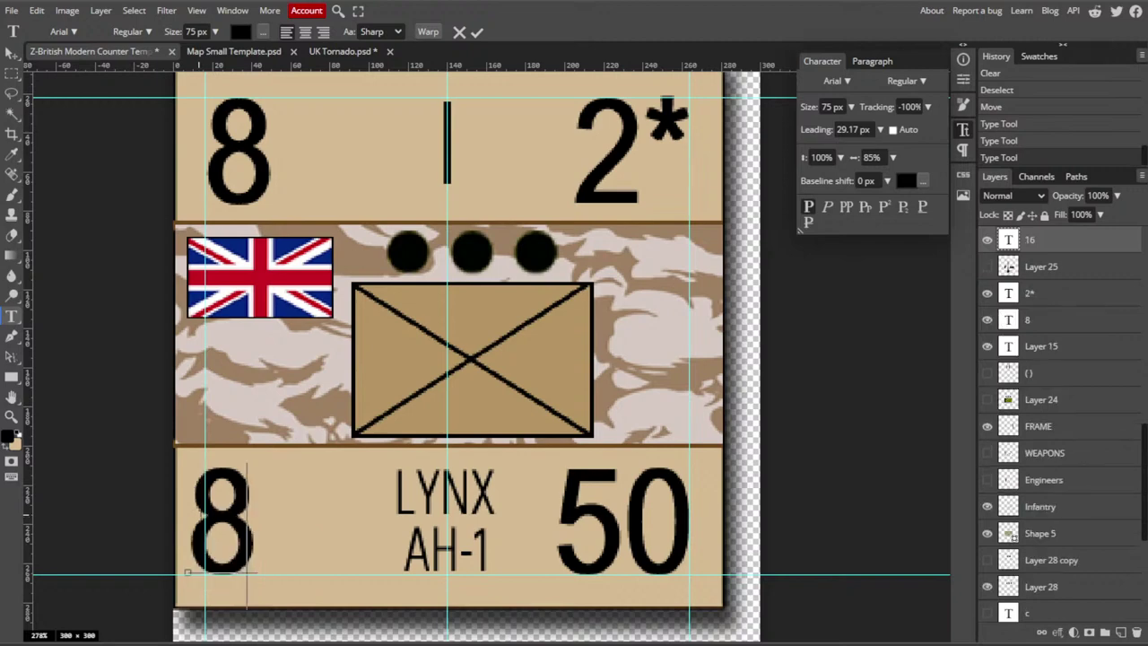
pyautogui.click(11, 54)
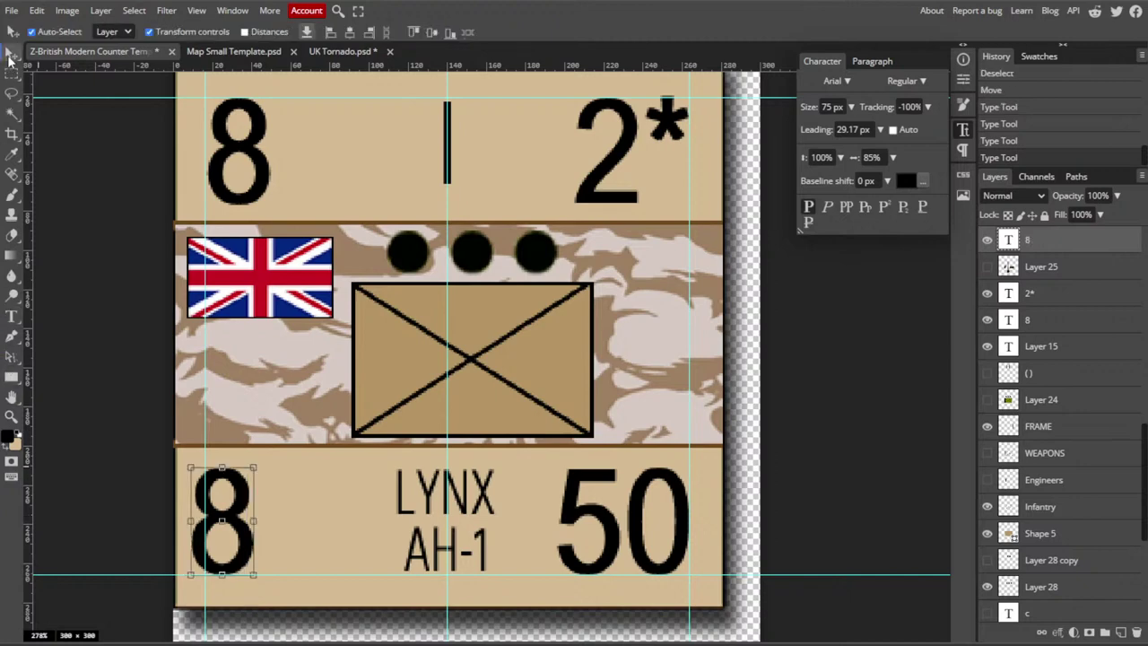
pyautogui.press('Right')
pyautogui.press('Right')
pyautogui.press('Right')
pyautogui.press('Right')
pyautogui.press('Right')
pyautogui.press('Right')
pyautogui.press('Right')
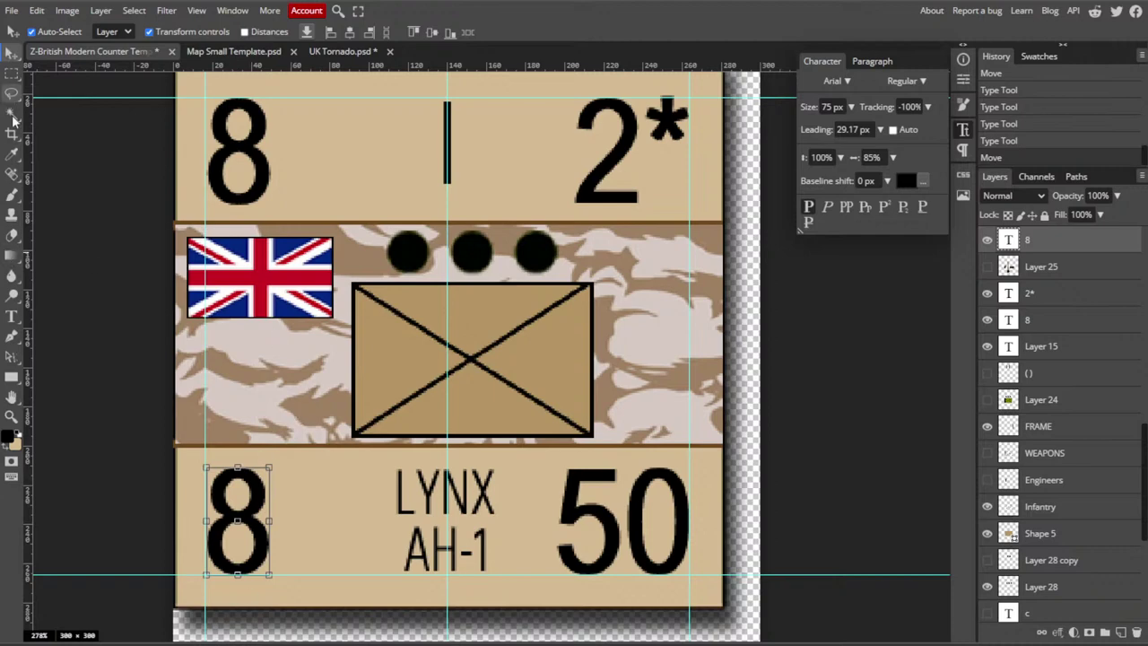
# - Change the number in the counter's lower right corner to 2
pyautogui.click(11, 316)
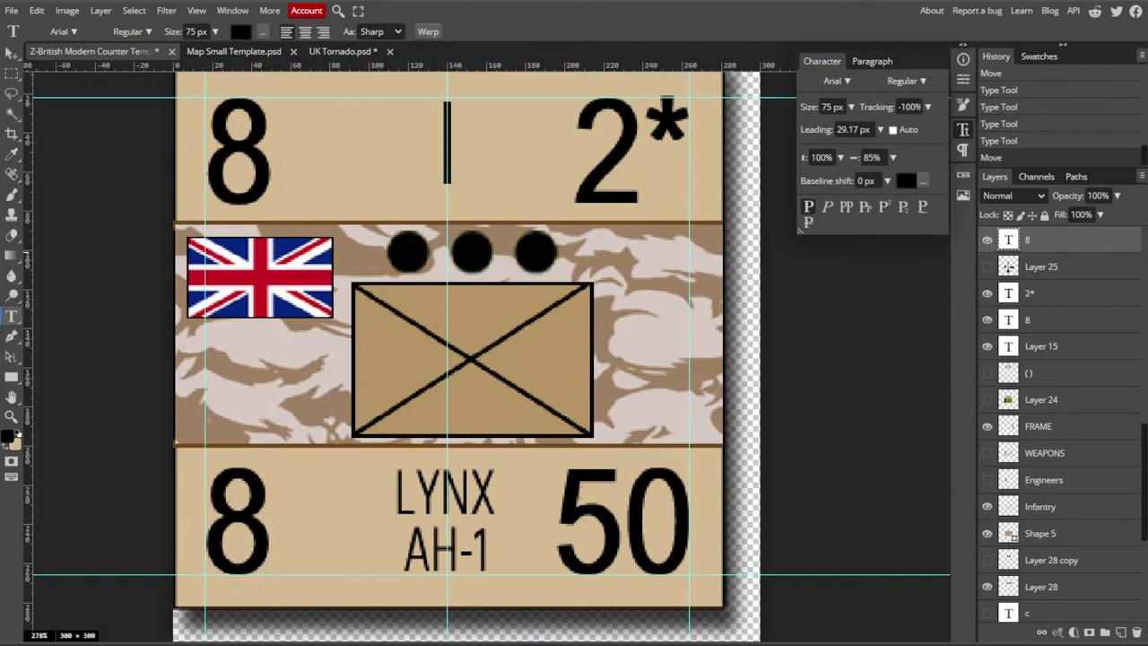
pyautogui.moveTo(581, 493); pyautogui.dragTo(668, 500)
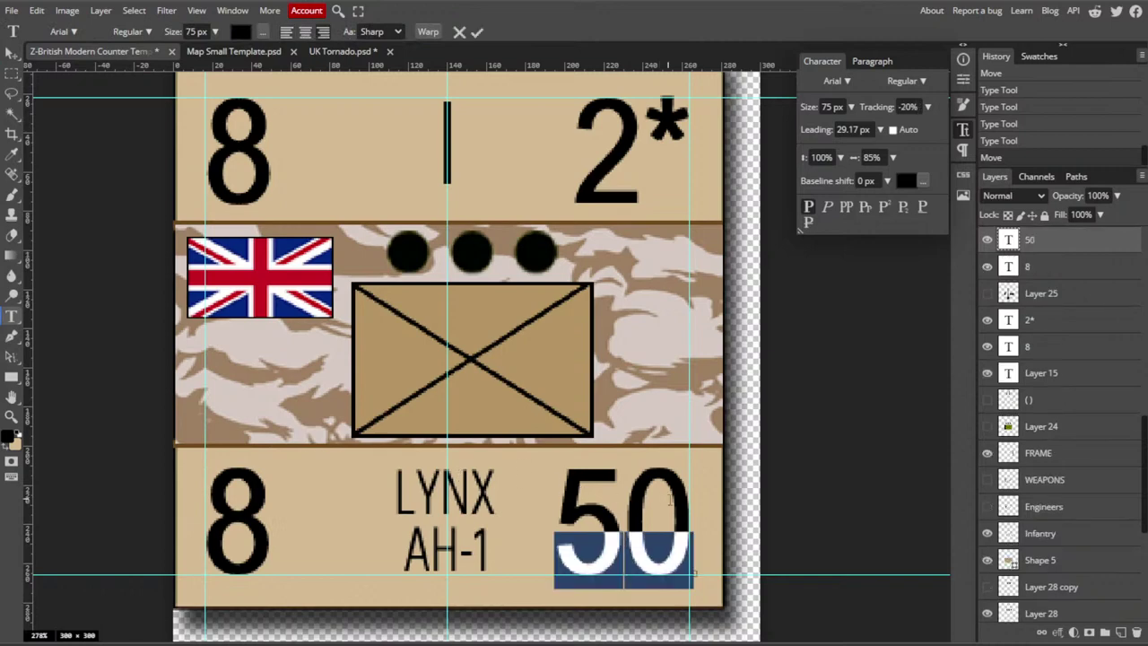
pyautogui.write('2')
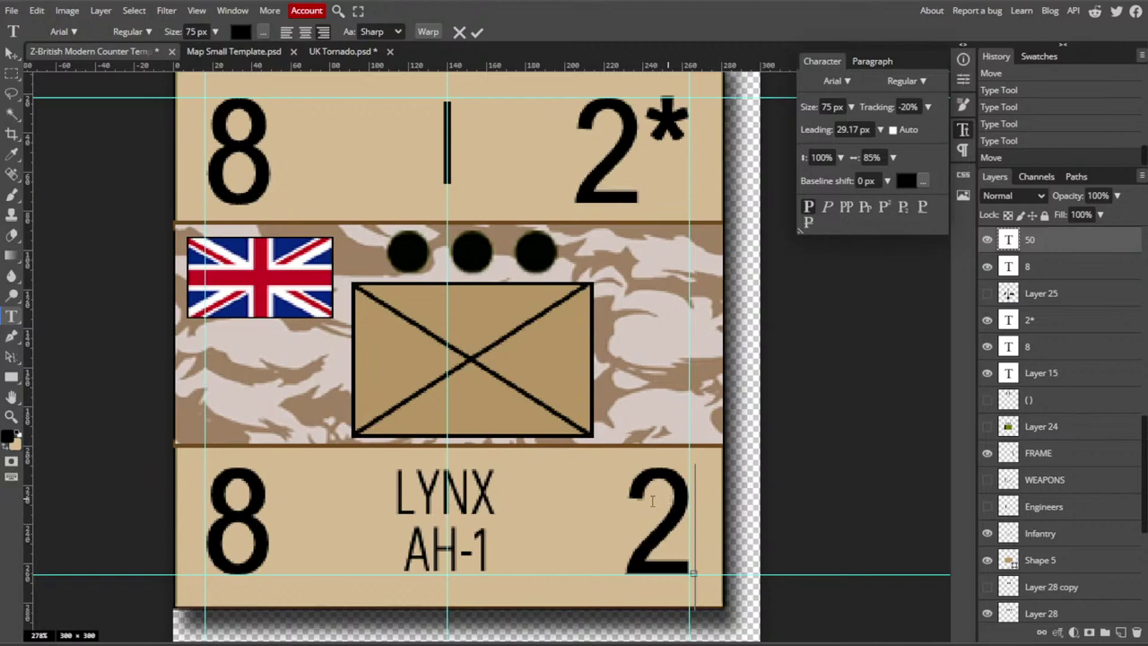
pyautogui.click(653, 502)
pyautogui.doubleClick(646, 498)
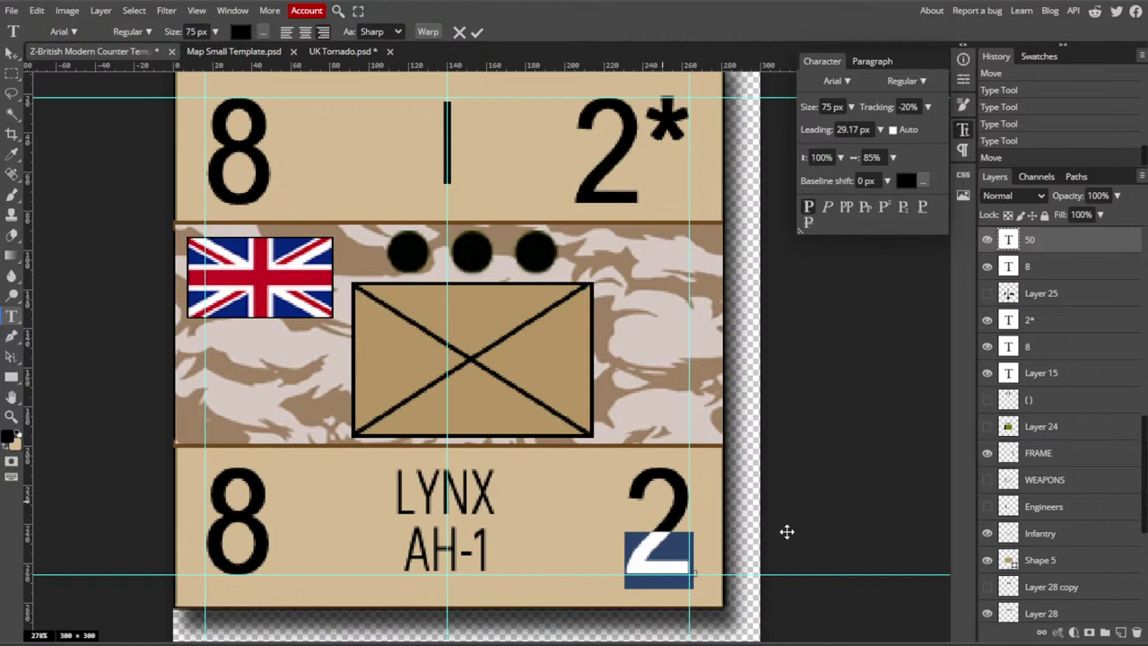
pyautogui.click(628, 491)
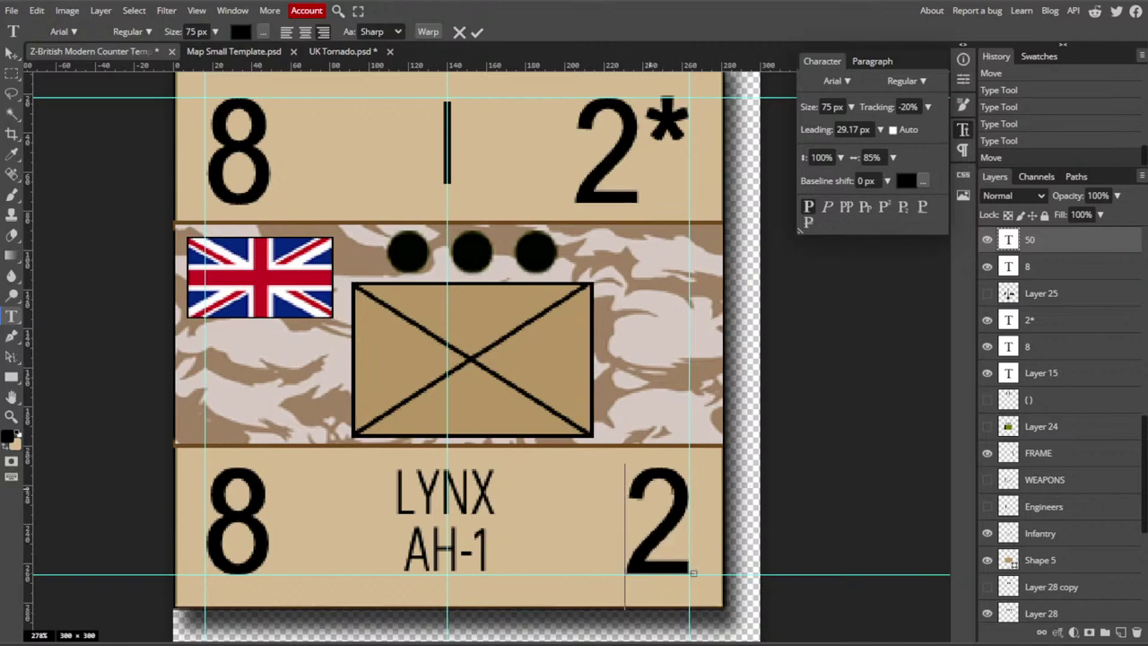
pyautogui.hotkey('ctrl', 'a')
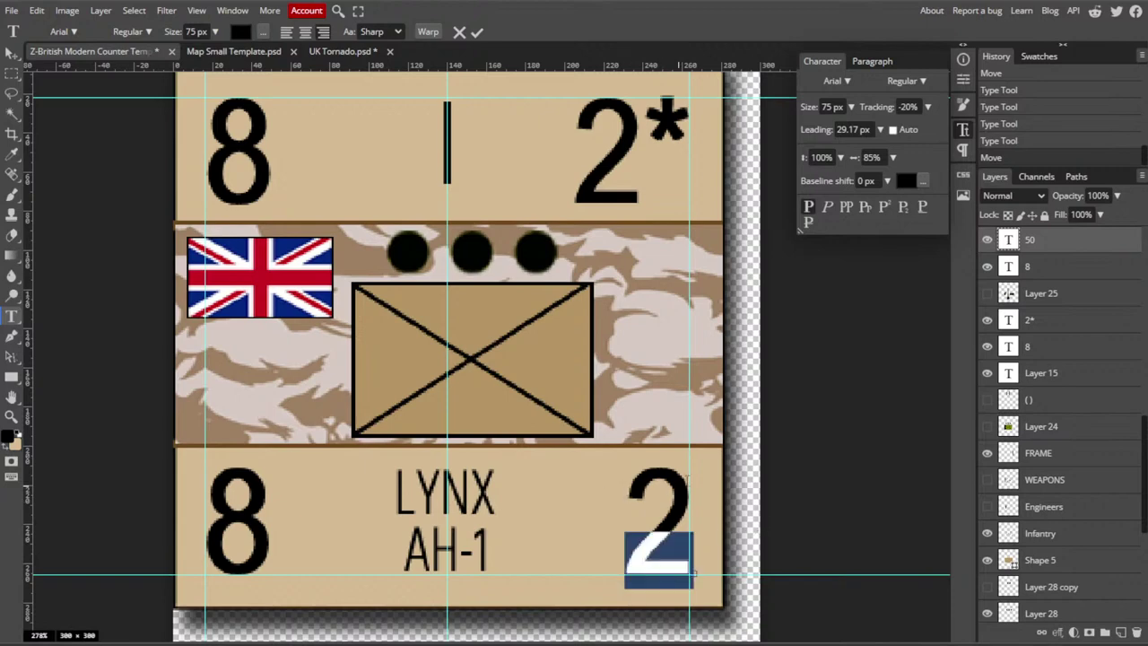
pyautogui.press('Escape')
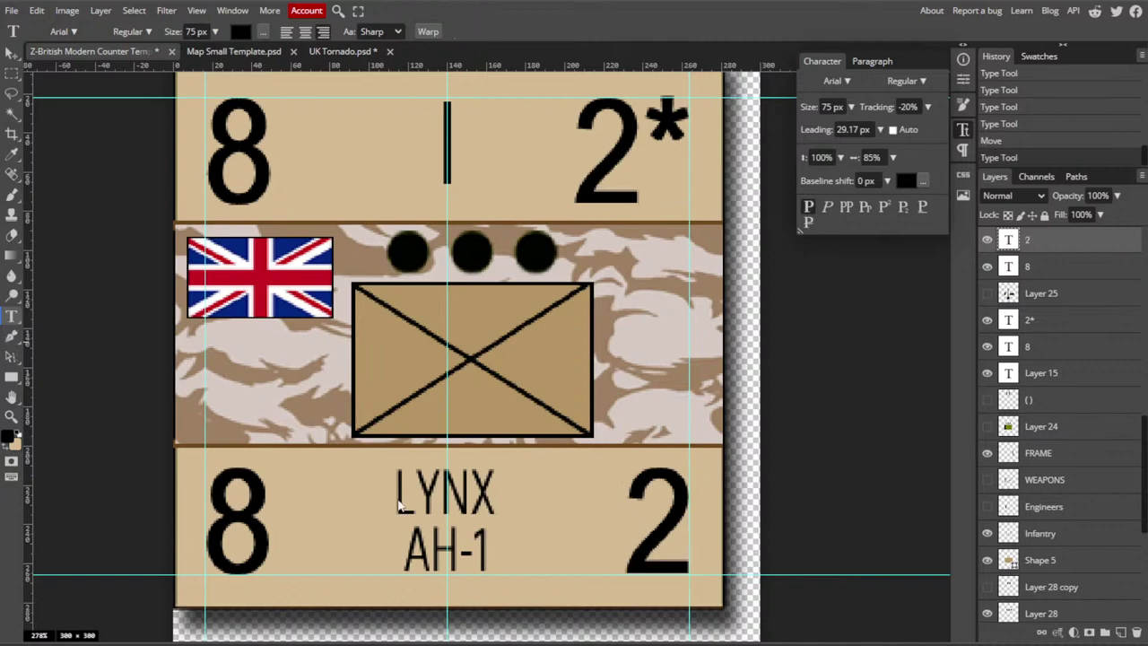
# - Replace the LYNX AH-1 text at the bottom centre of the counter with INFANTRY
pyautogui.moveTo(401, 505); pyautogui.dragTo(512, 547)
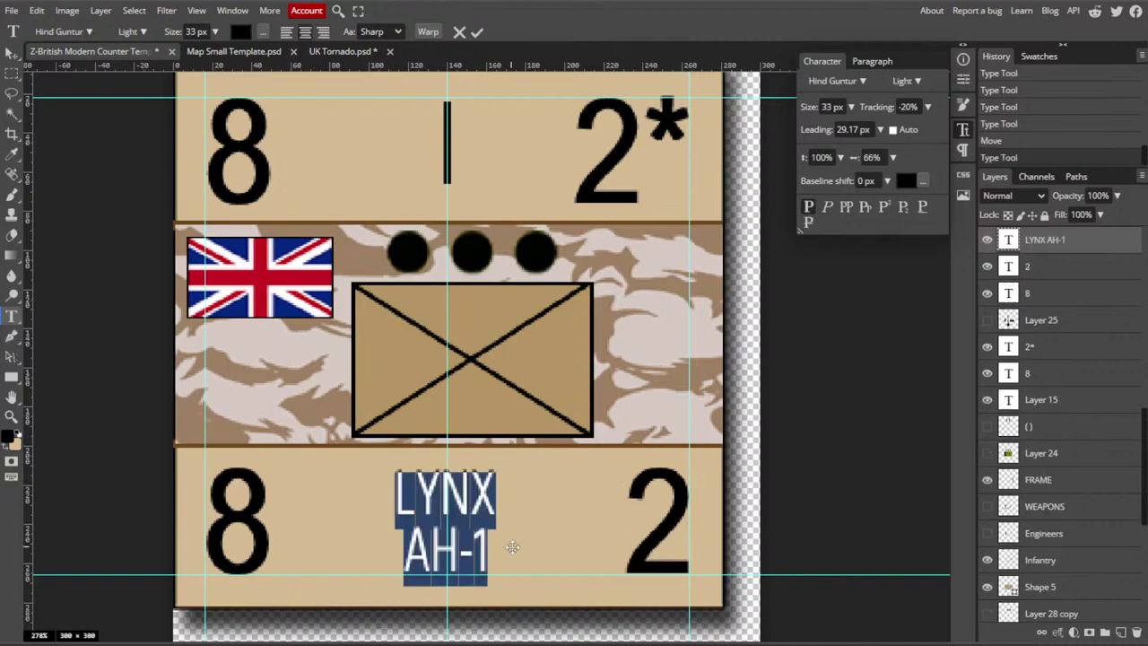
pyautogui.write('INFANTRY')
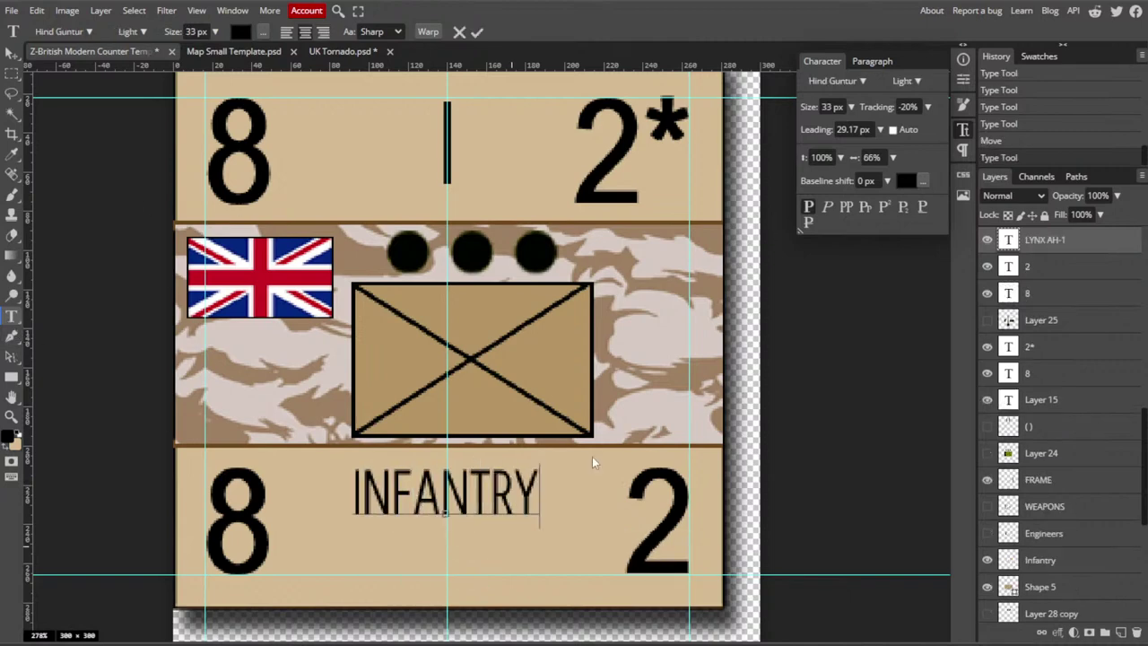
pyautogui.click(13, 73)
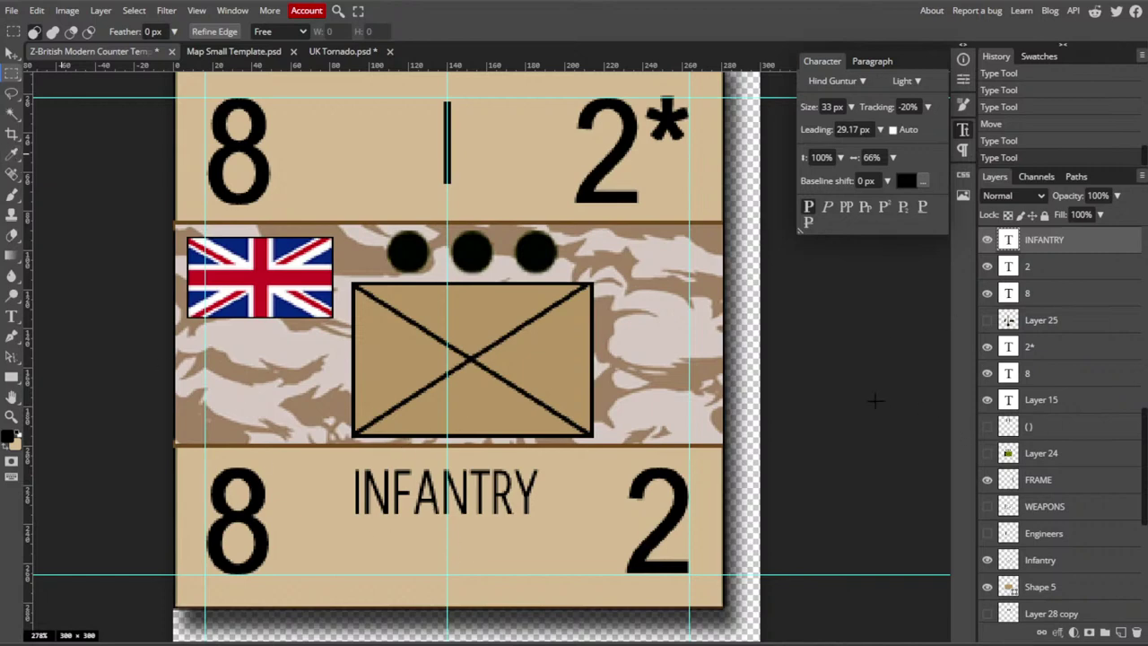
# - Export the finished counter as a PNG image named UK Infantry in the folder with the other UK counters
pyautogui.click(12, 10)
pyautogui.moveTo(22, 178)
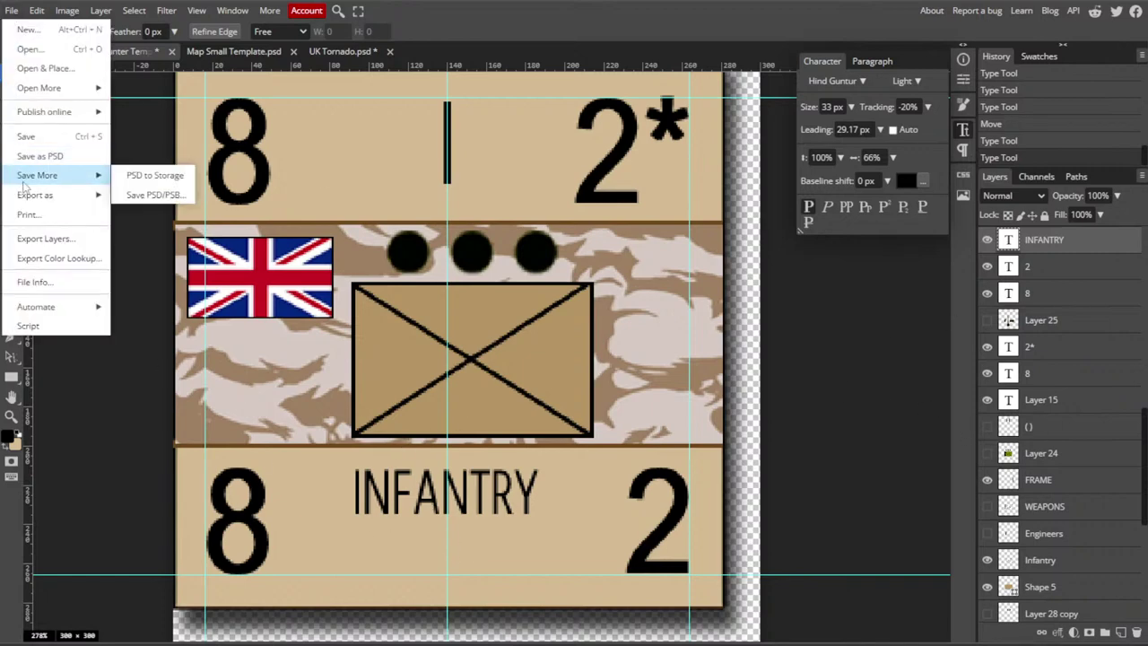
pyautogui.moveTo(54, 194)
pyautogui.click(134, 192)
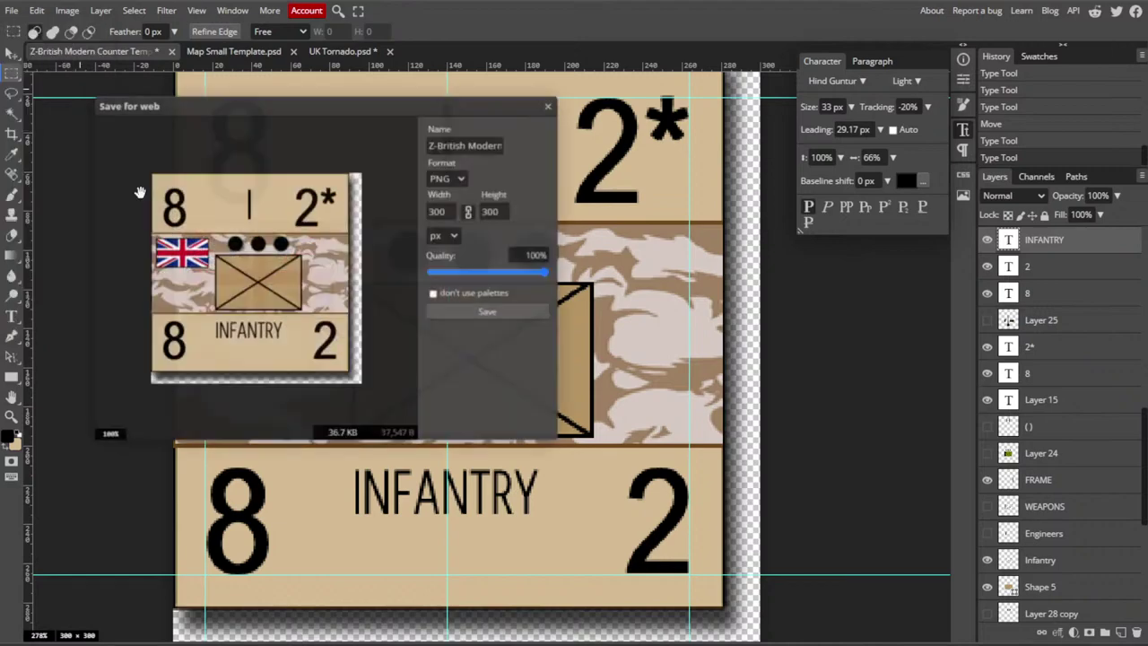
pyautogui.click(457, 311)
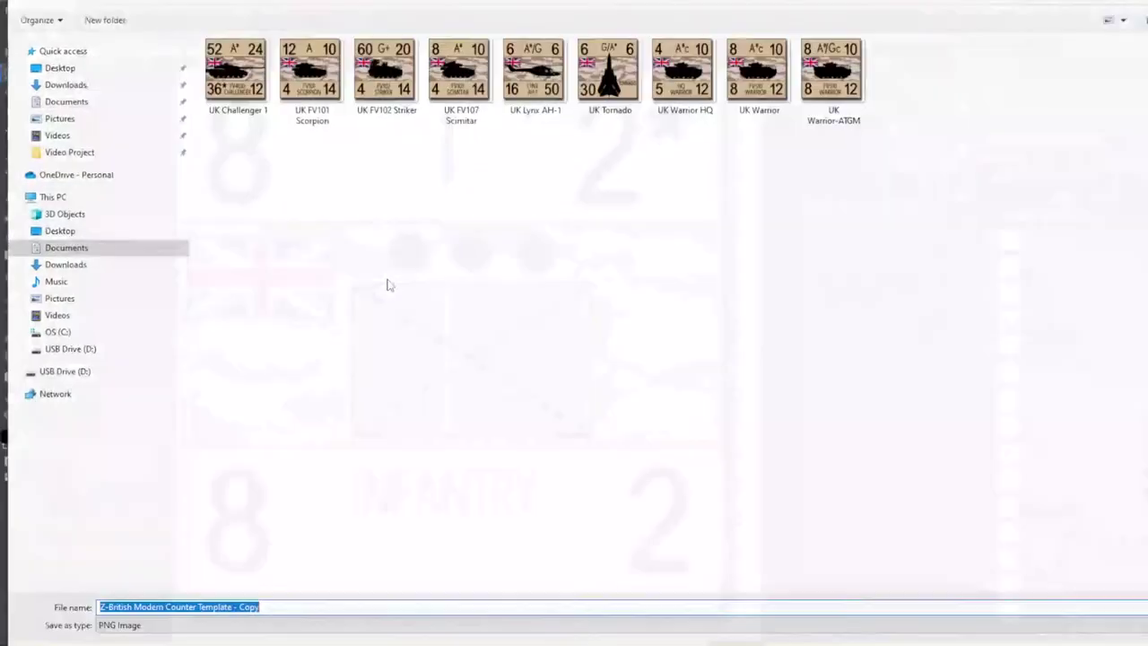
pyautogui.click(386, 71)
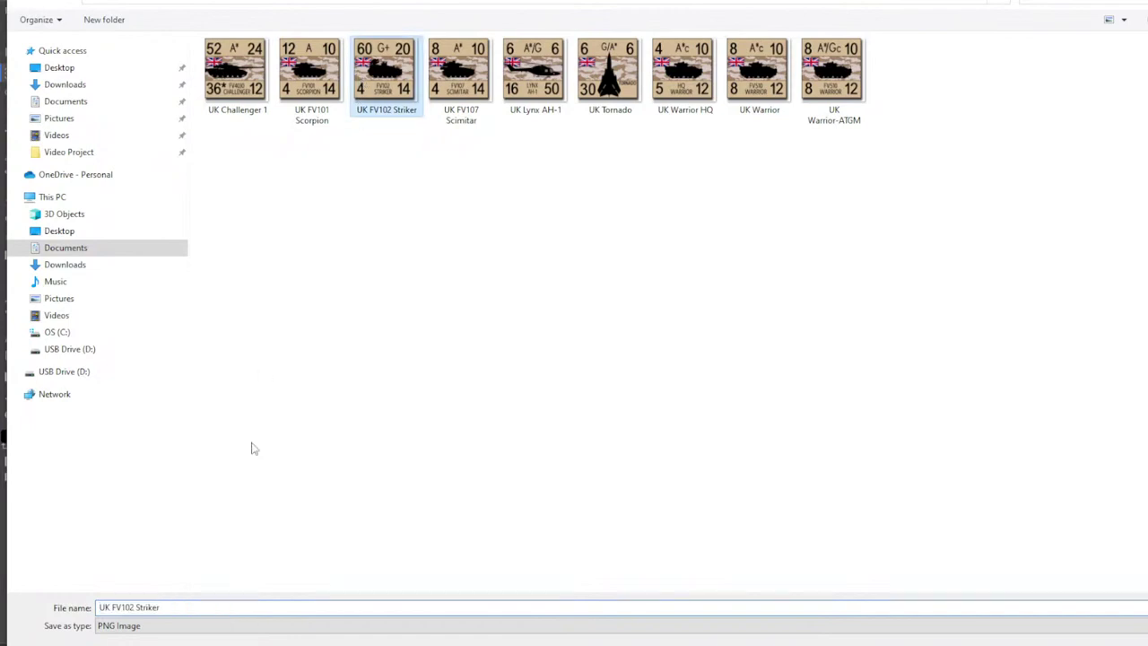
pyautogui.click(151, 607)
pyautogui.click(113, 606)
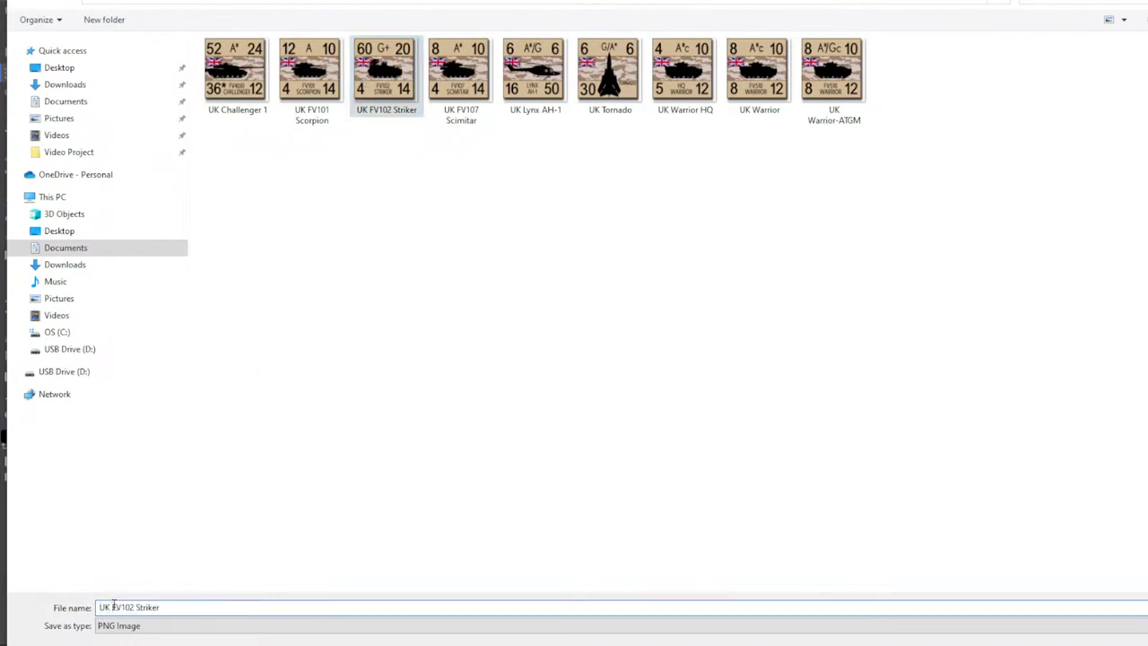
pyautogui.write('Infantry')
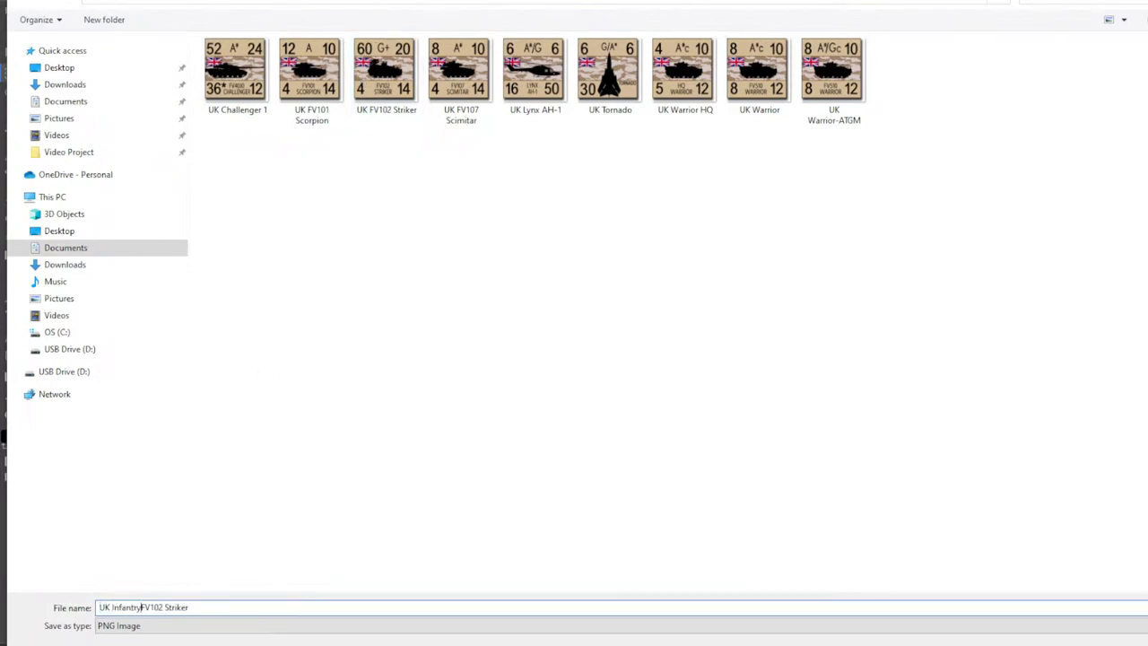
pyautogui.press('Delete')
pyautogui.press('Delete')
pyautogui.press('Delete')
pyautogui.press('Delete')
pyautogui.press('Delete')
pyautogui.press('Delete')
pyautogui.press('Delete')
pyautogui.press('Delete')
pyautogui.press('Delete')
pyautogui.press('Delete')
pyautogui.press('Delete')
pyautogui.press('Delete')
pyautogui.press('Delete')
pyautogui.press('Return')
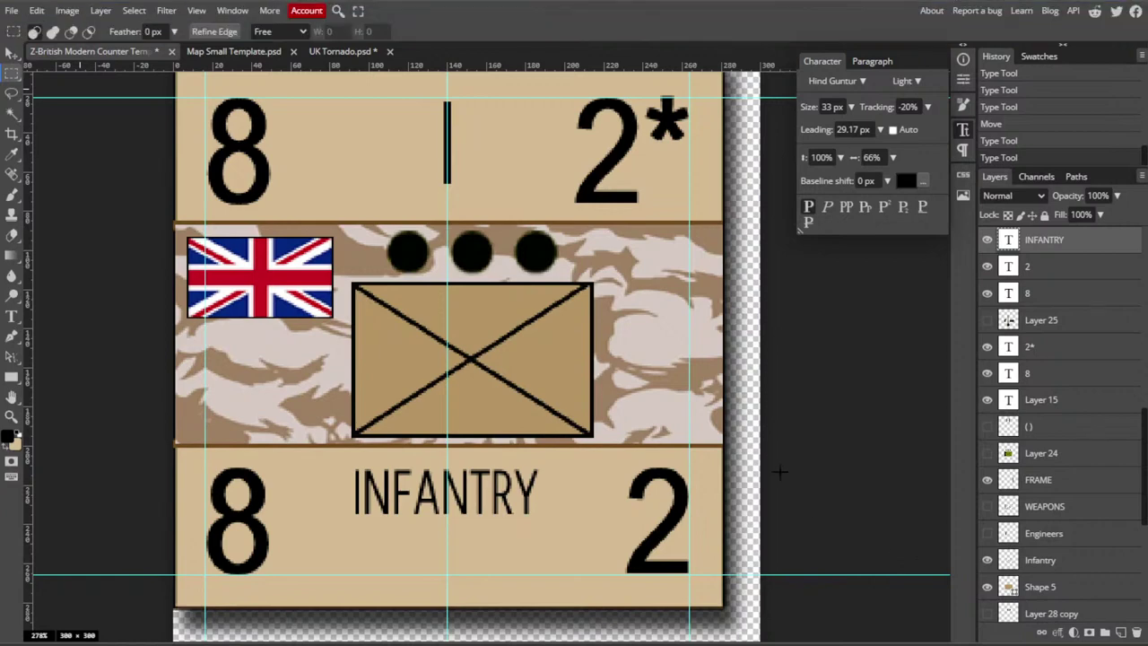
# - Hide the floating character settings and clear any selection on the counter
pyautogui.click(965, 45)
pyautogui.click(878, 47)
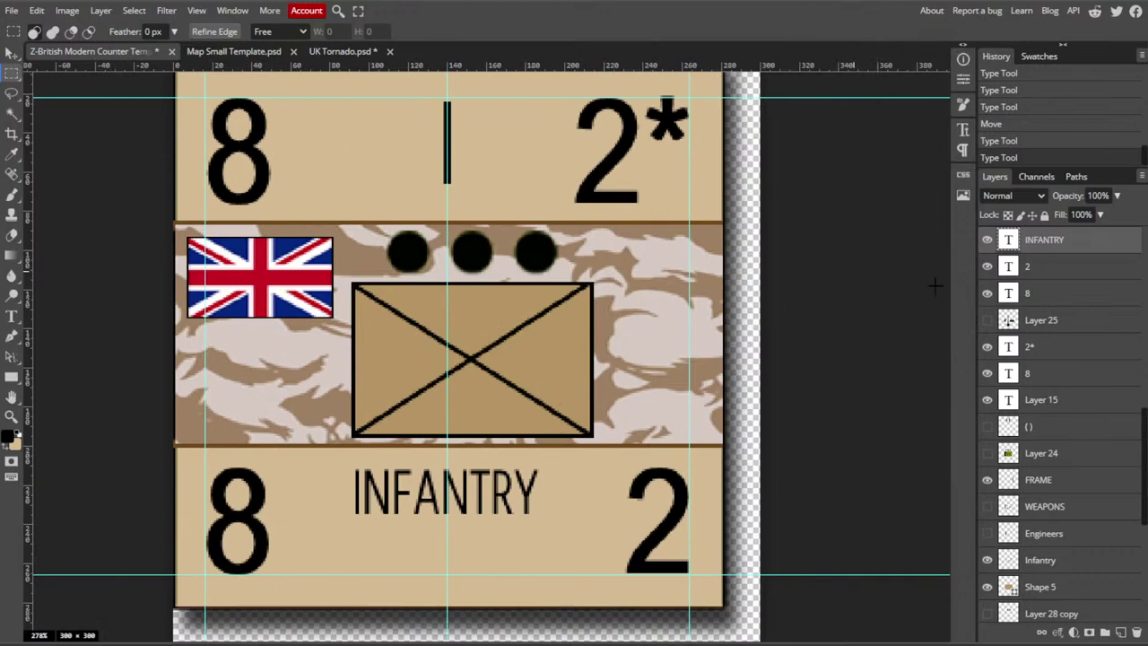
pyautogui.click(882, 298)
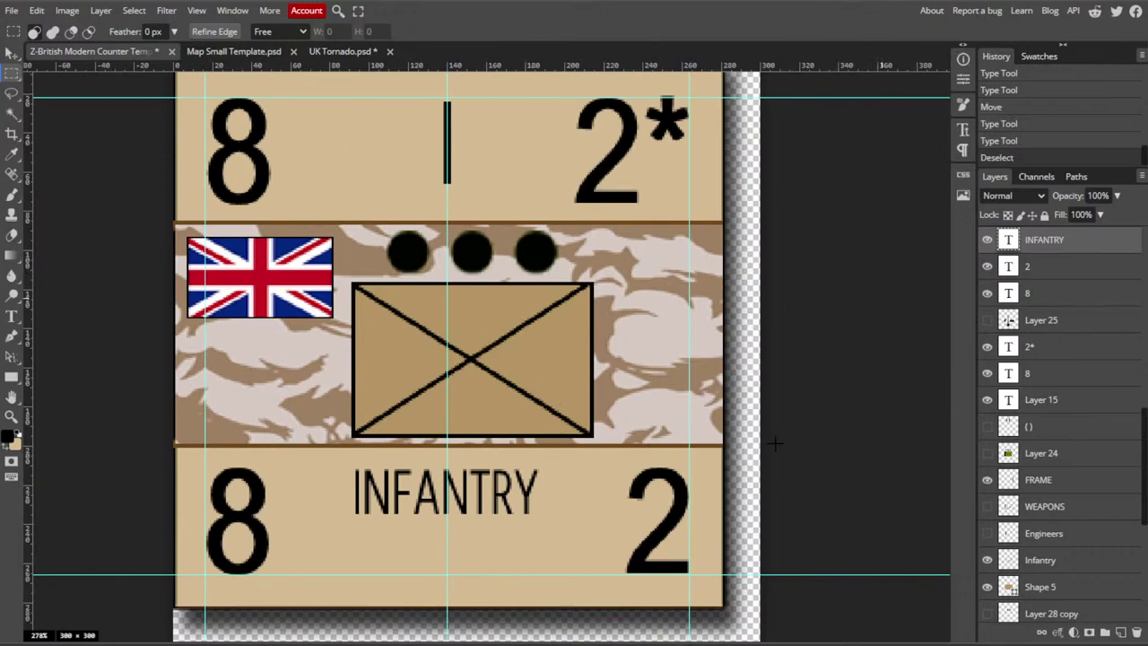
pyautogui.scroll(-2, 776, 443)
pyautogui.scroll(2, 772, 446)
pyautogui.hscroll(2, 395, 389)
pyautogui.hscroll(-2, 398, 398)
pyautogui.scroll(-1, 333, 379)
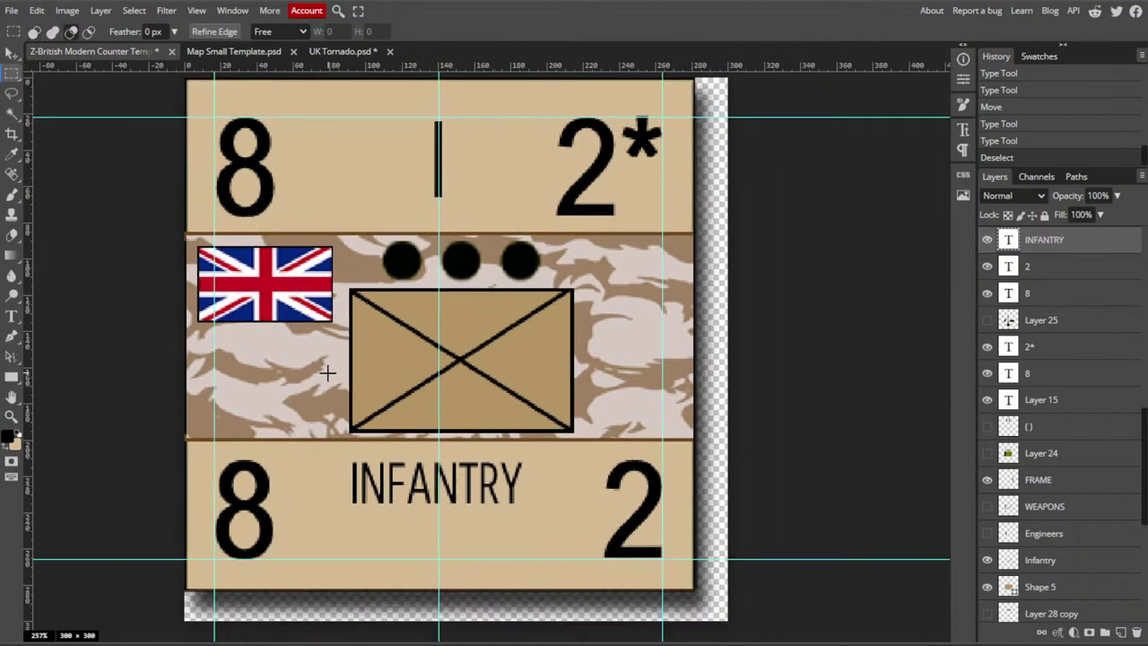
pyautogui.scroll(-1, 328, 372)
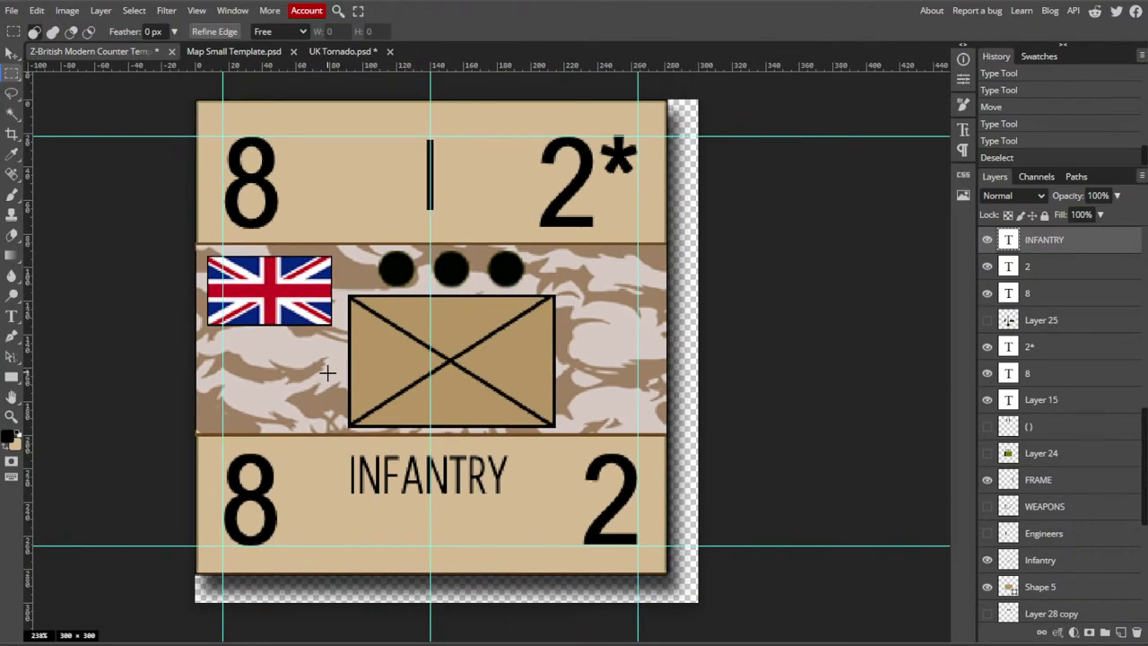
# - Switch to the Map Small Template.psd document and select its SWAMP layer with the Move tool
pyautogui.click(219, 52)
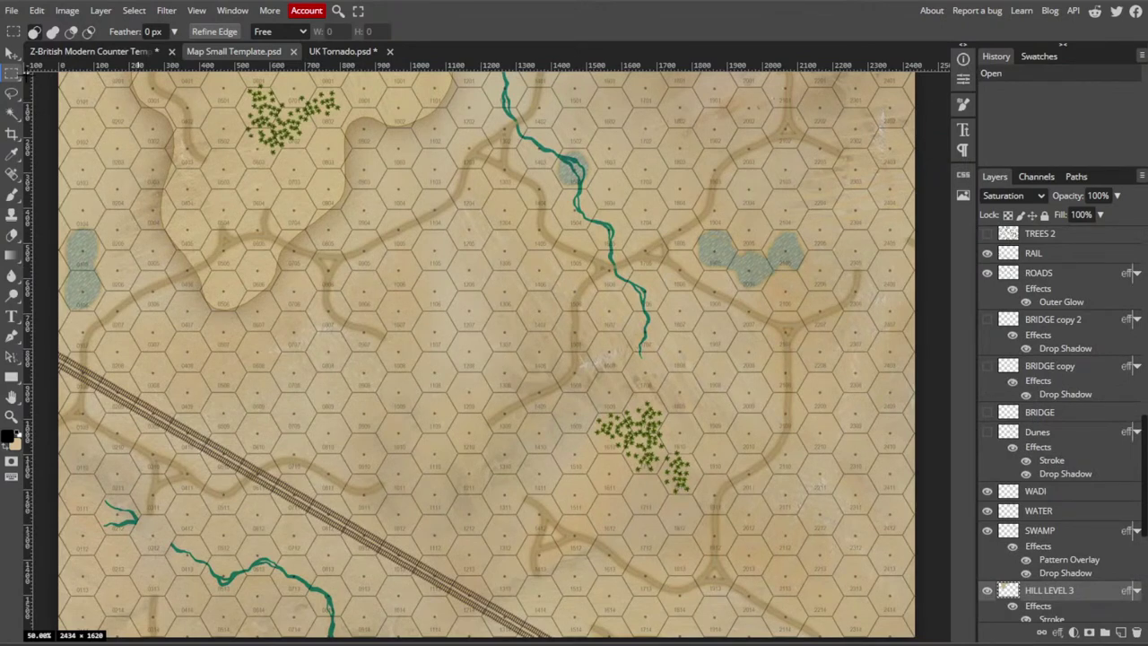
pyautogui.click(12, 56)
pyautogui.click(687, 255)
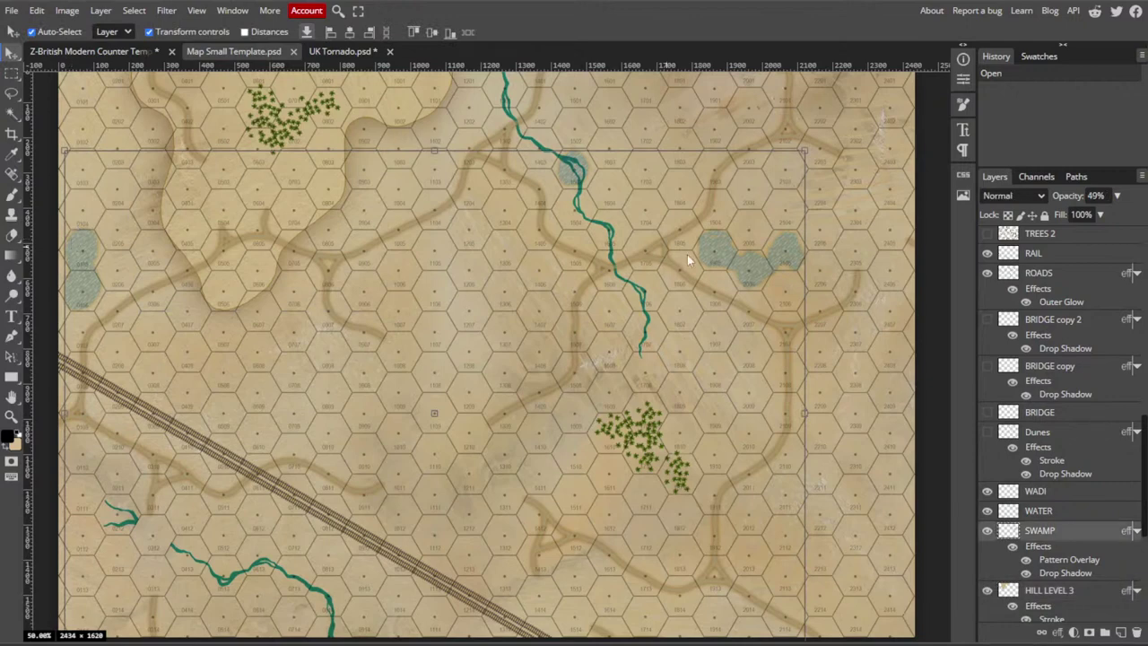